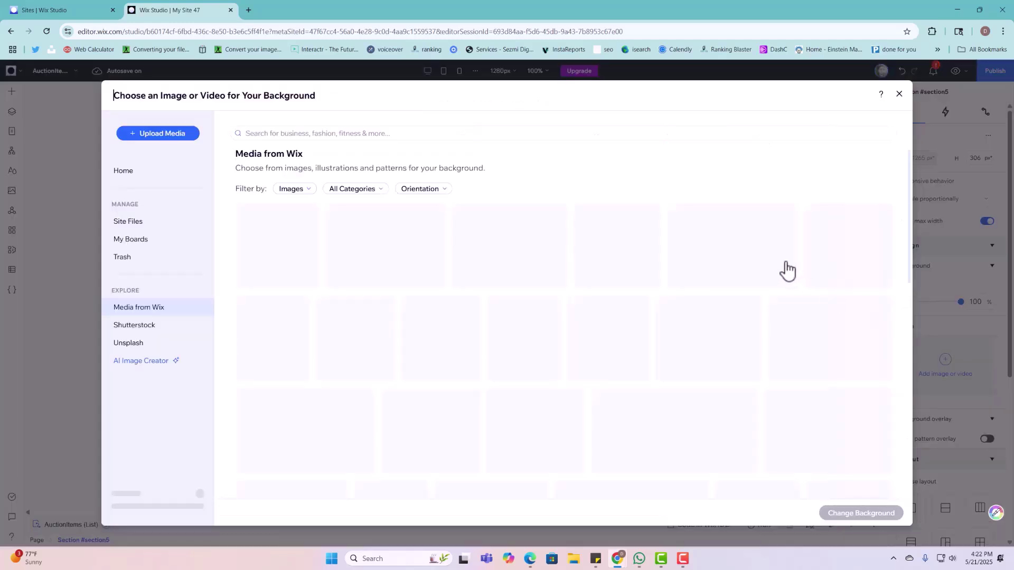
Step: Set the hero background to the empty white gallery photo from an 'AUCTION ART' search
left_click(253, 134)
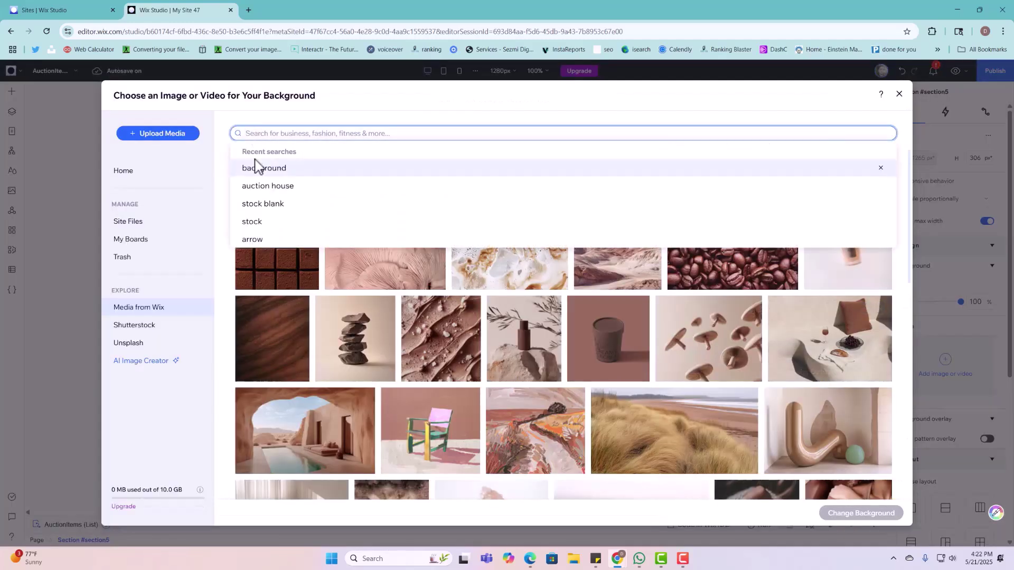
type("AUCTION ART")
key("Return")
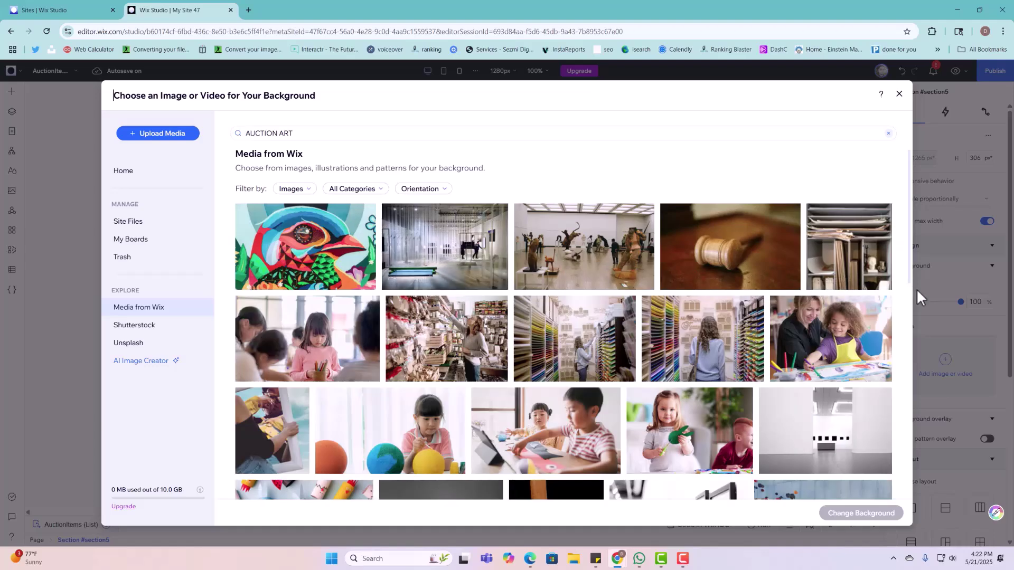
scroll(790, 366, "down", 4)
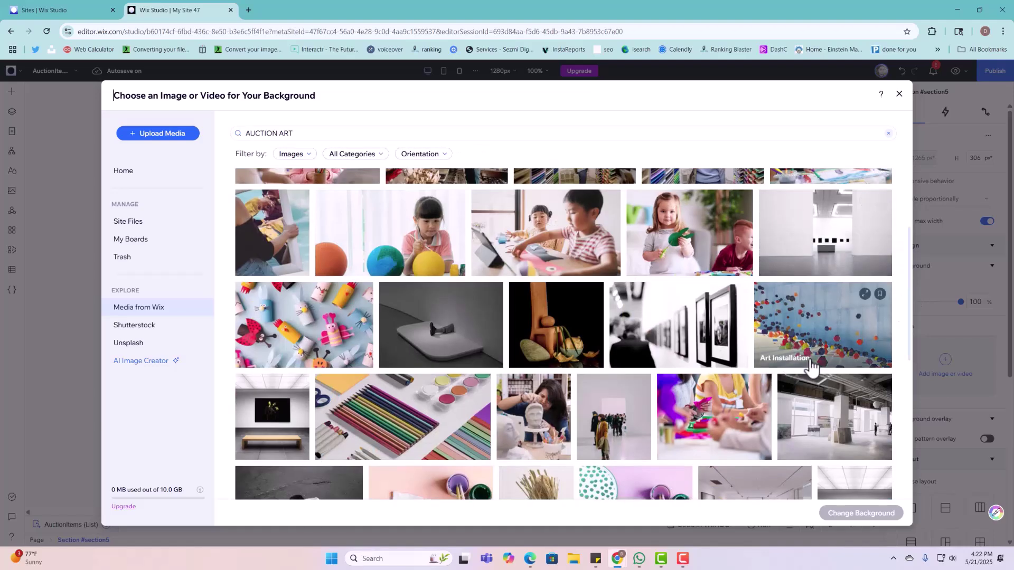
scroll(792, 364, "down", 2)
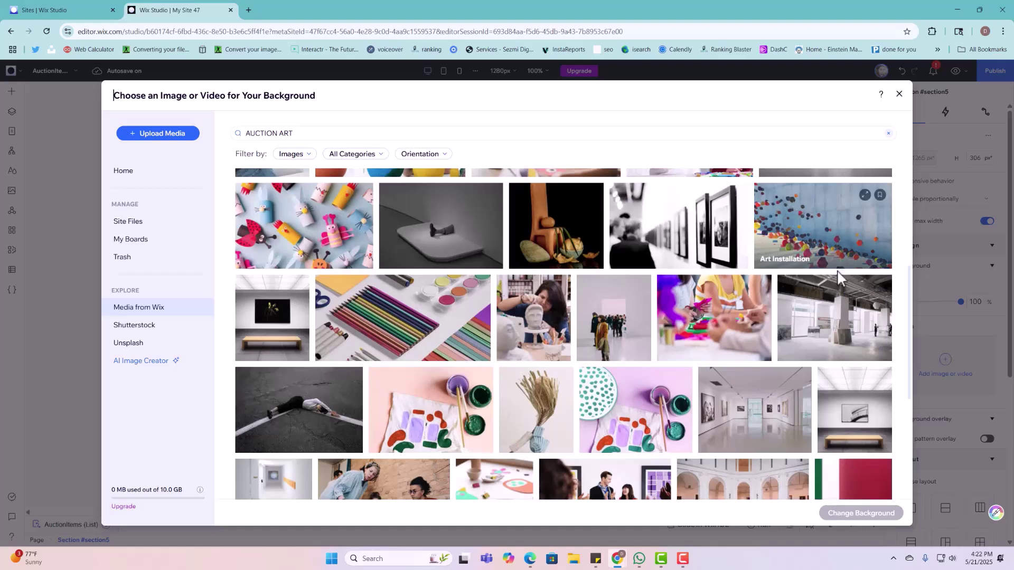
left_click(840, 322)
left_click(859, 514)
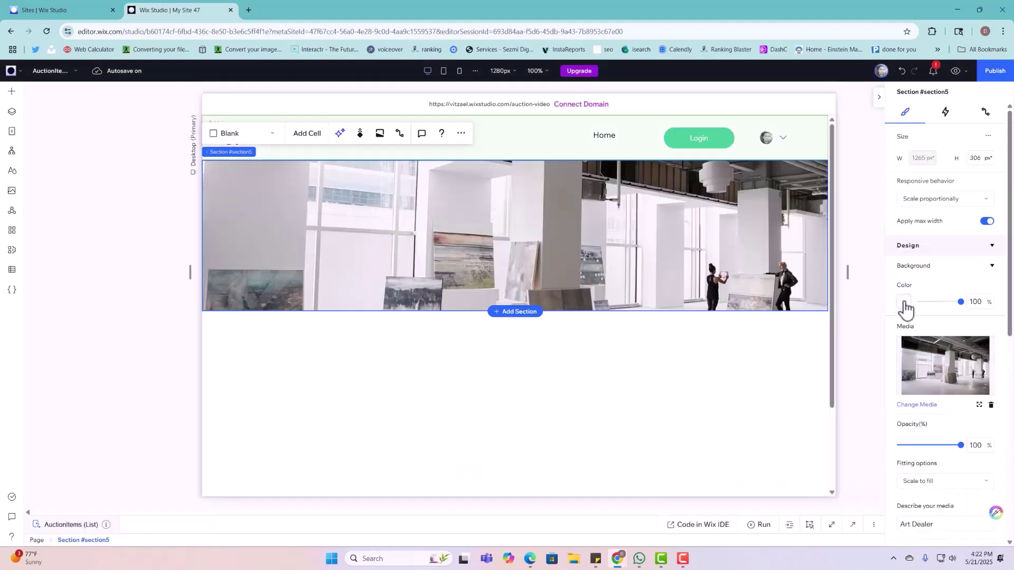
Step: Lower the hero background image's media opacity to 57% over black
left_click(904, 302)
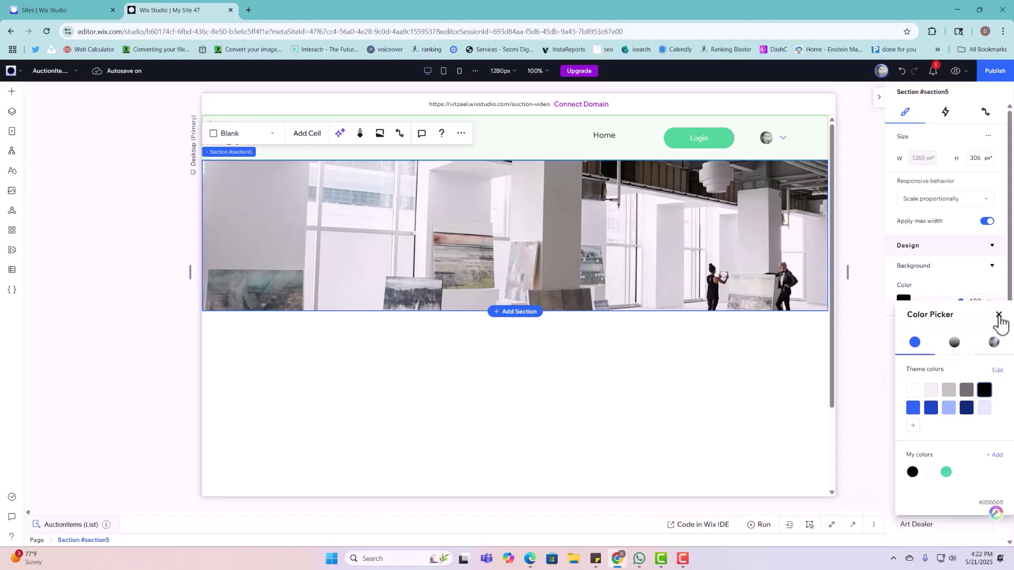
left_click(998, 314)
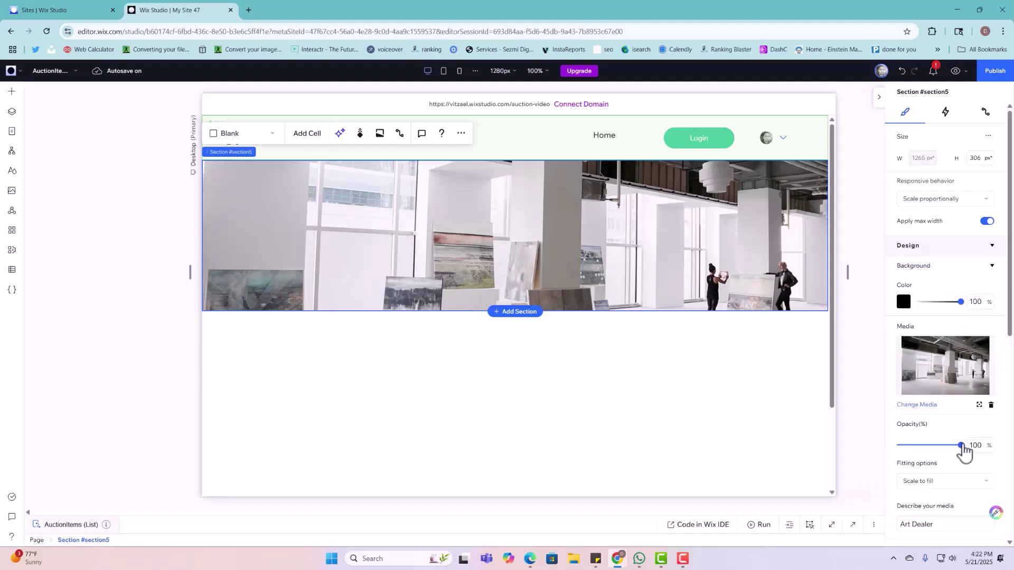
left_click_drag(959, 446, 934, 446)
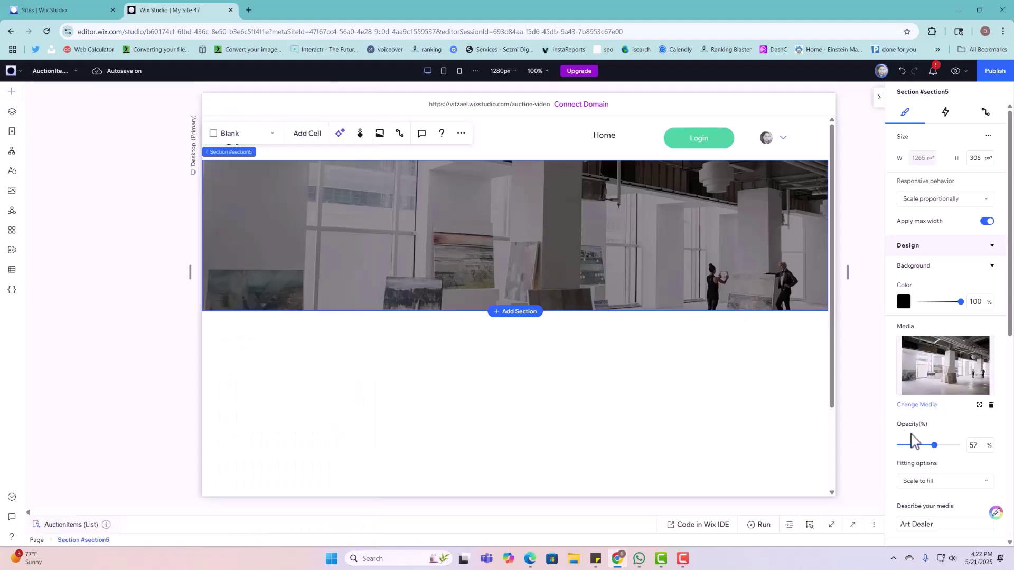
scroll(913, 441, "down", 5)
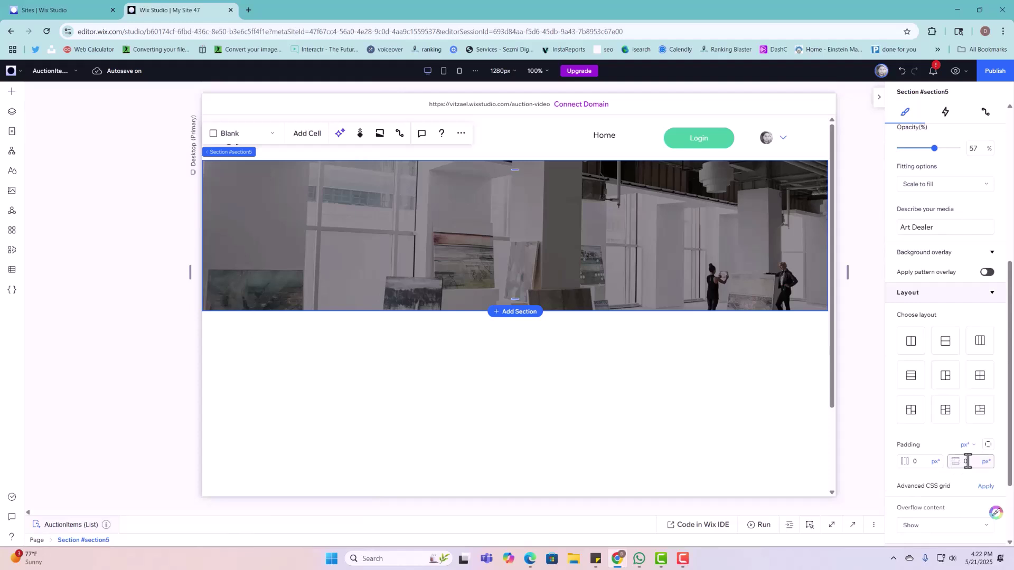
Step: Switch both hero padding units to percent, giving 5% horizontal and 3% vertical padding
left_click(986, 461)
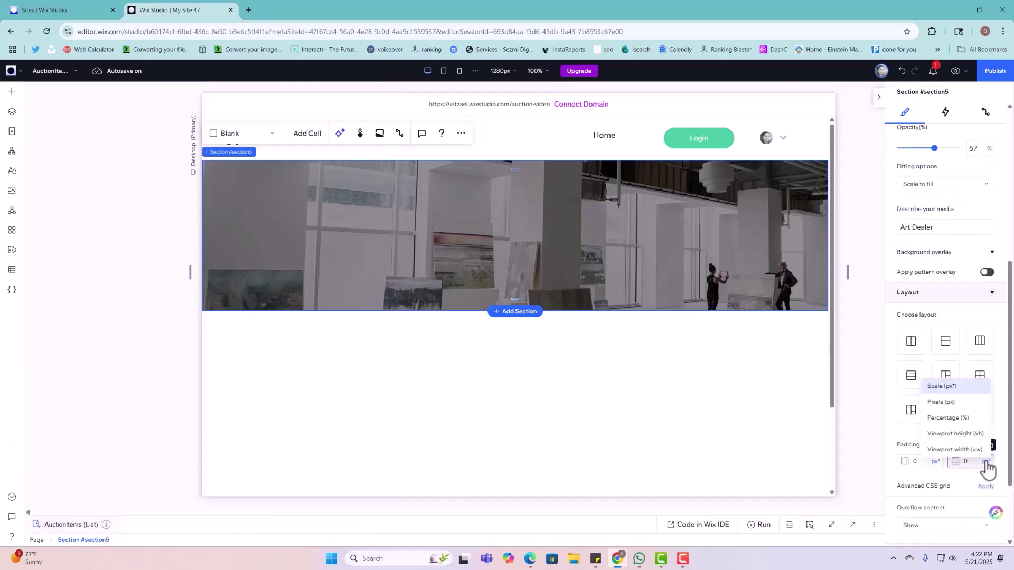
left_click(961, 419)
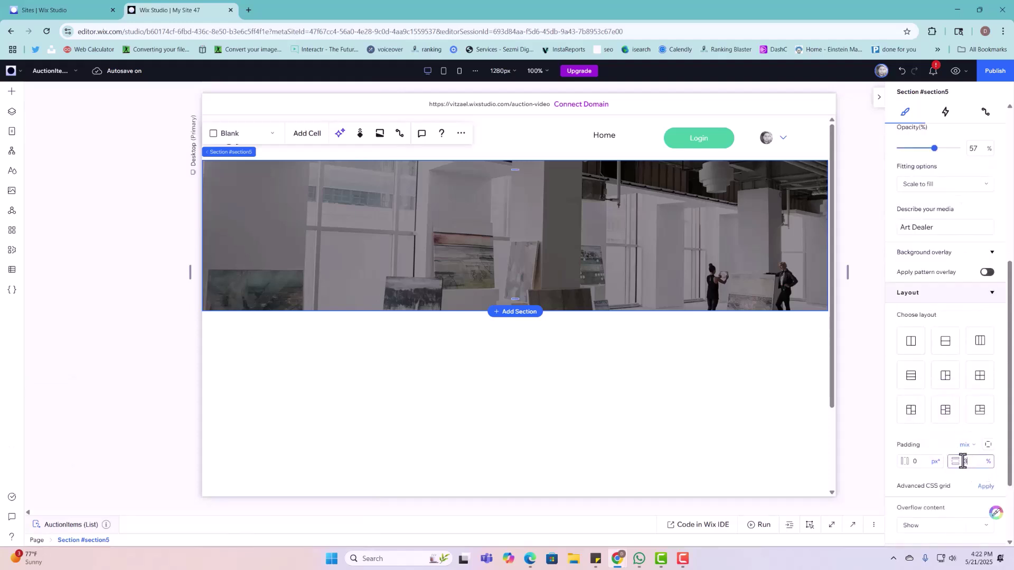
left_click(935, 462)
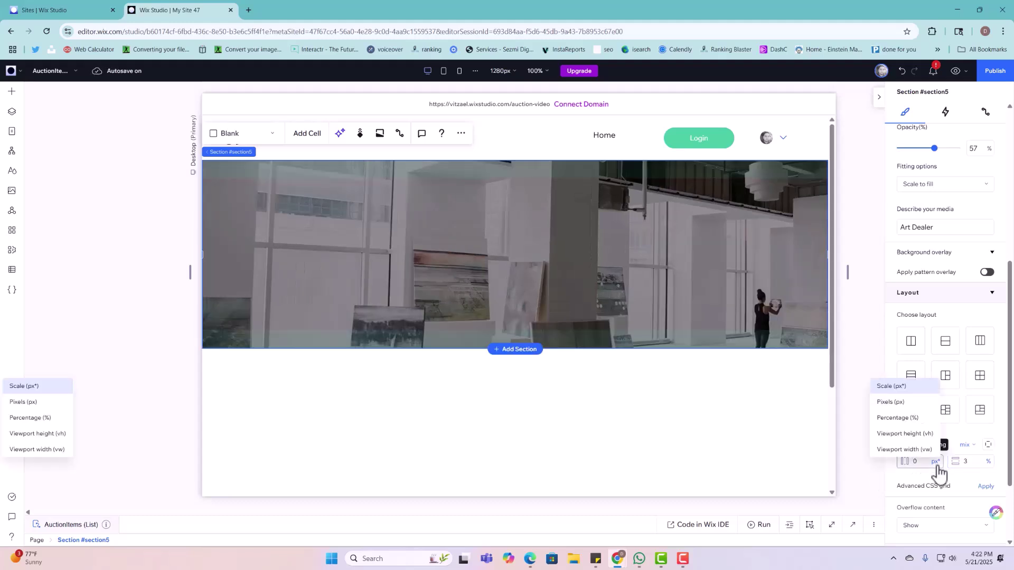
left_click(921, 418)
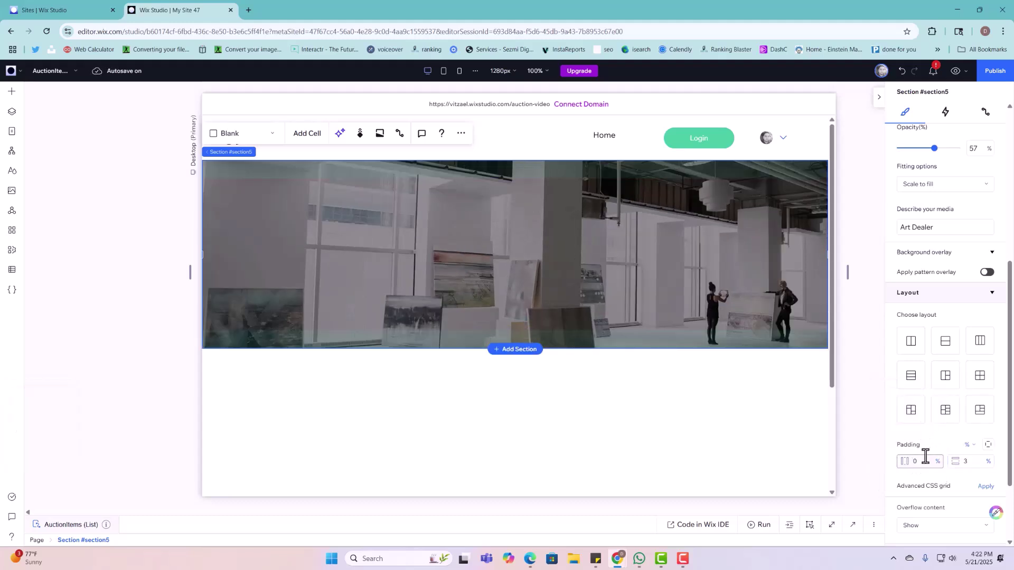
key("Return")
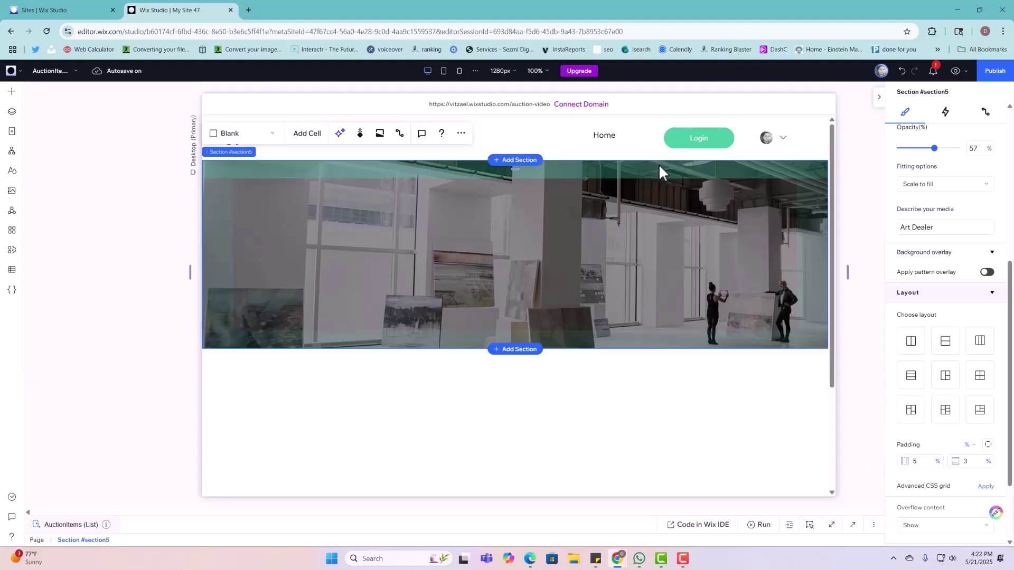
Step: Drop an Embed Code element onto the hero and stretch it to 1138×306 px with zero margins
left_click(11, 91)
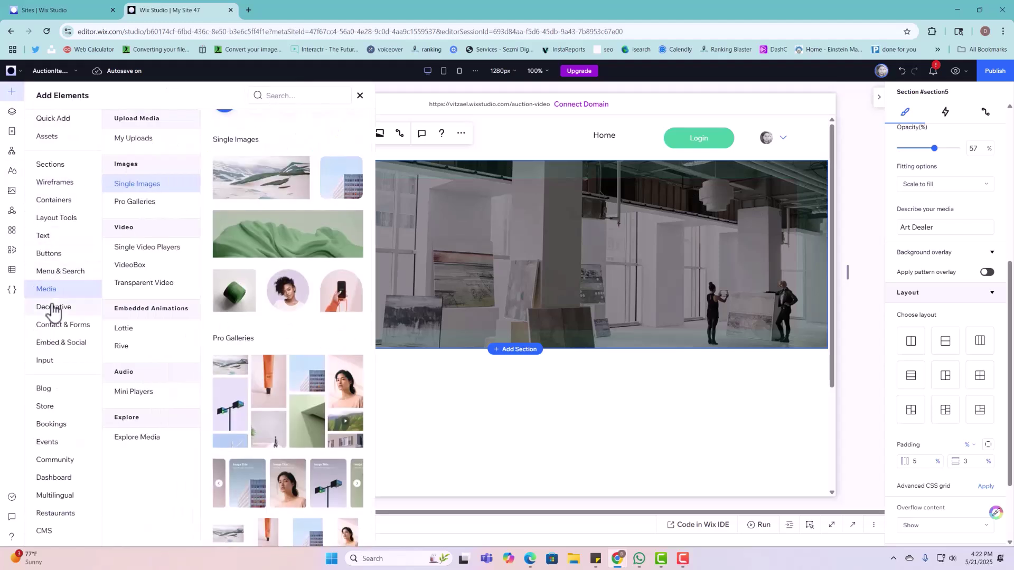
left_click(64, 342)
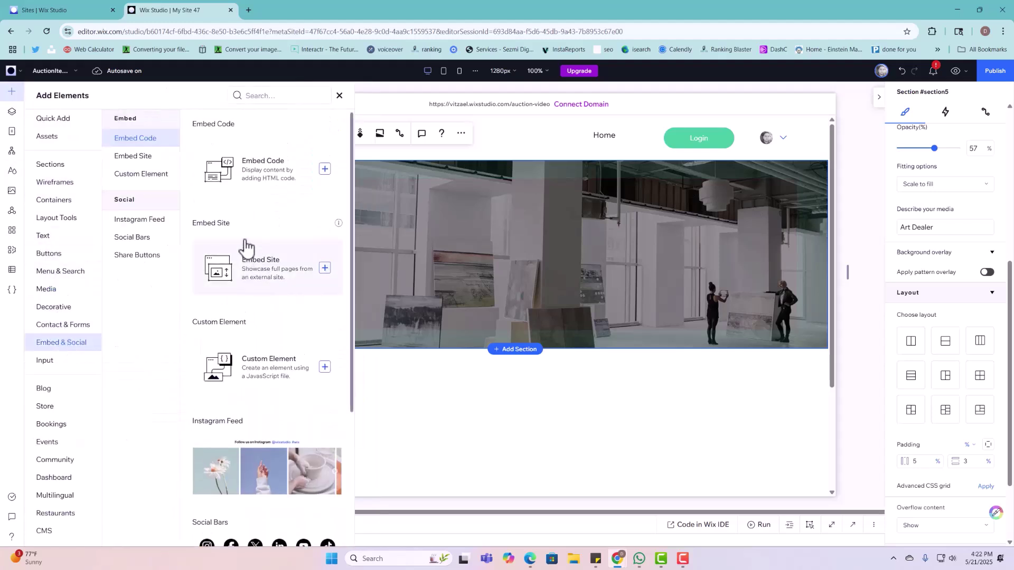
left_click_drag(250, 170, 531, 239)
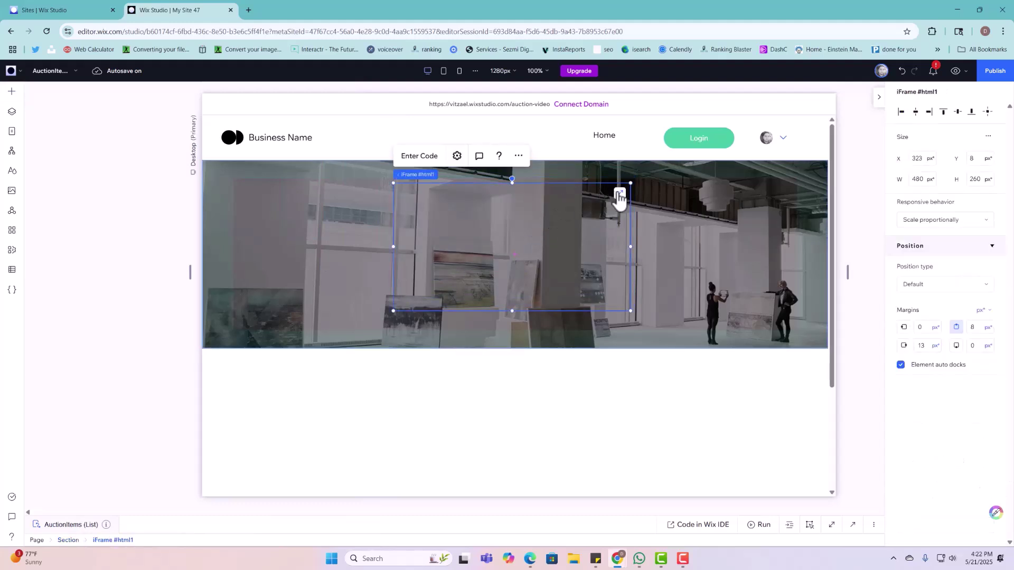
left_click(620, 196)
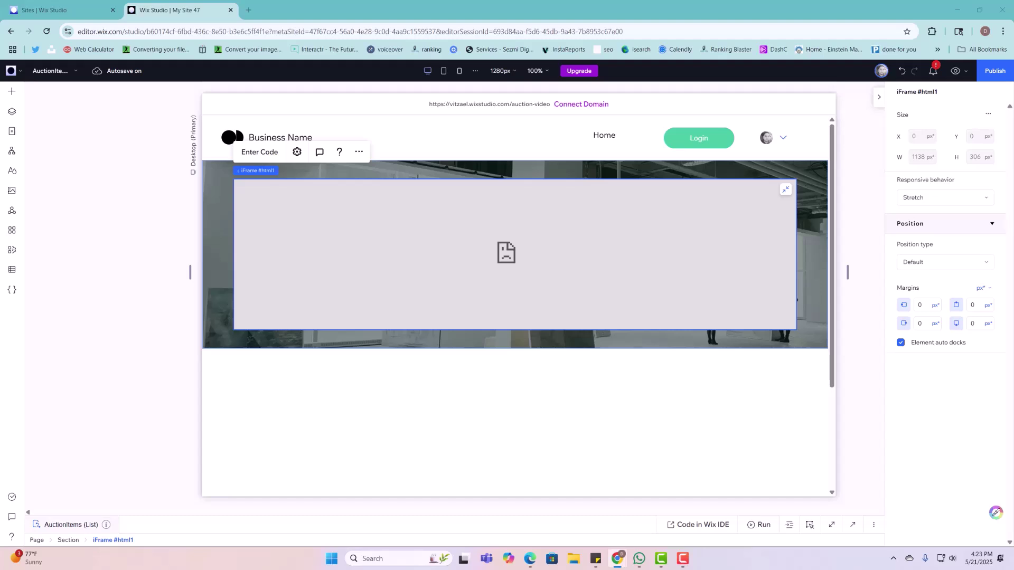
Step: Paste the search-bar HTML into the embed's code box and apply it
left_click(275, 153)
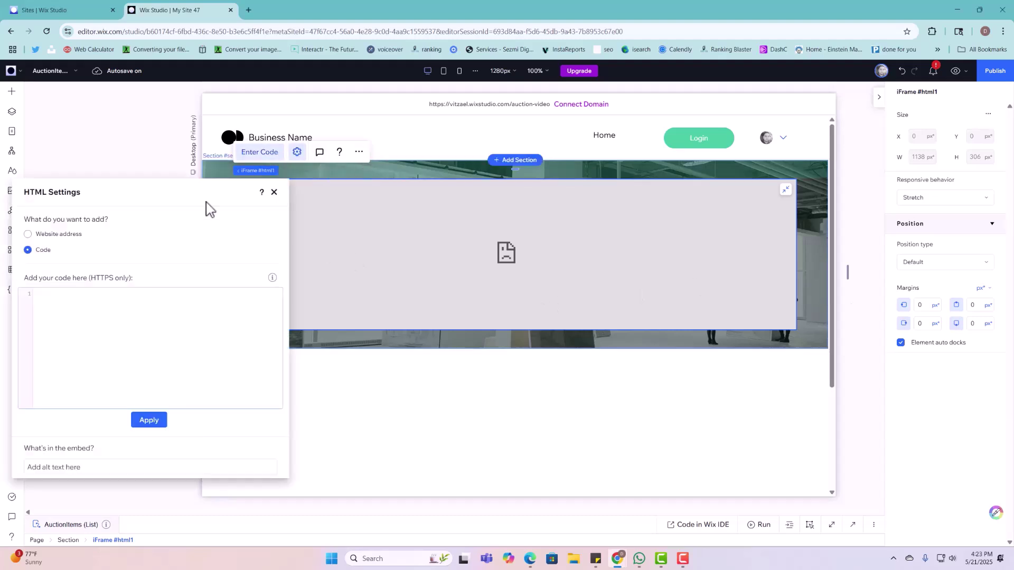
left_click(188, 319)
key("ctrl+v")
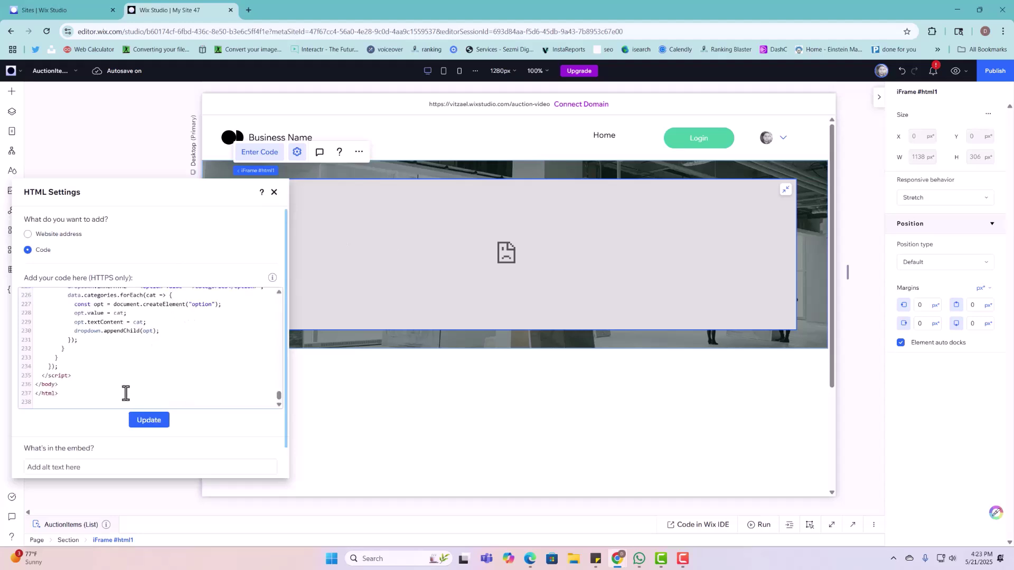
left_click(149, 422)
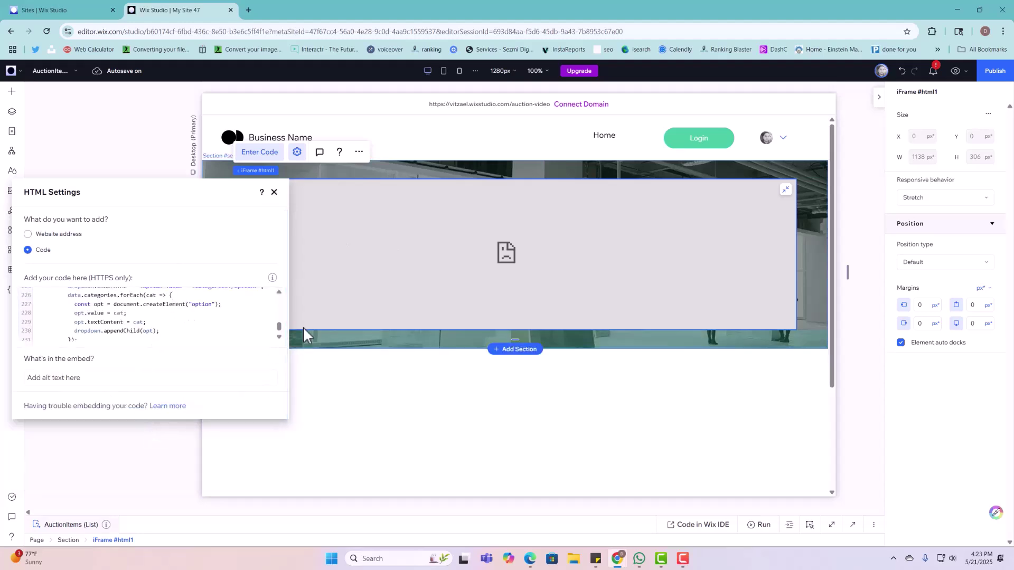
left_click(274, 193)
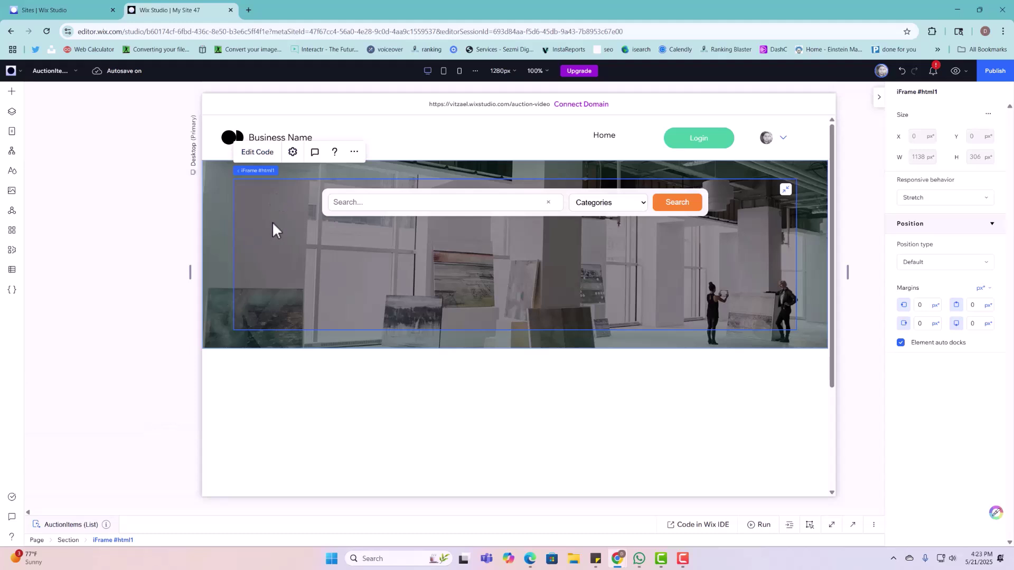
Step: Select the empty section below the hero and bring up the Add Elements list
left_click(544, 395)
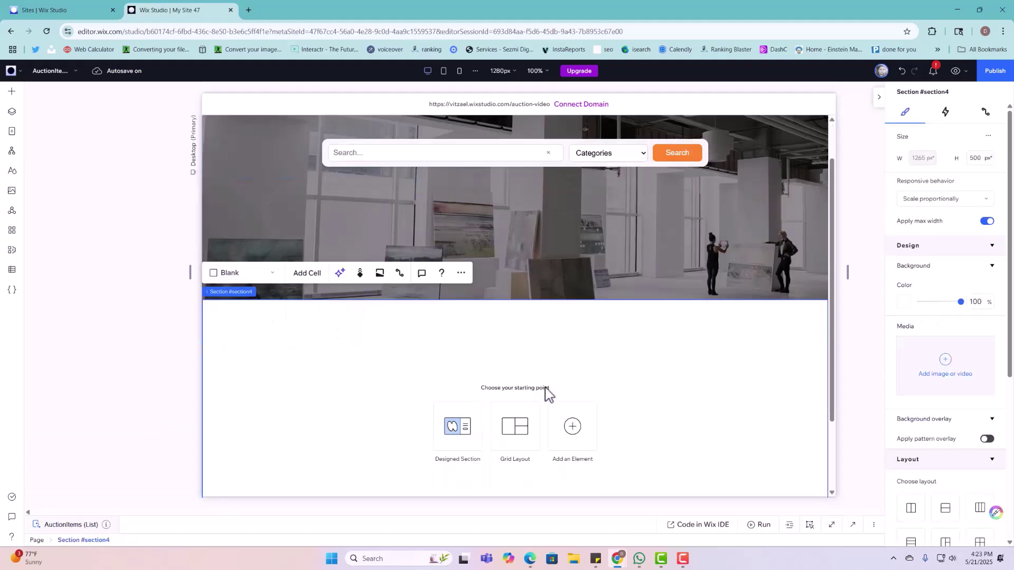
scroll(534, 198, "down", 3)
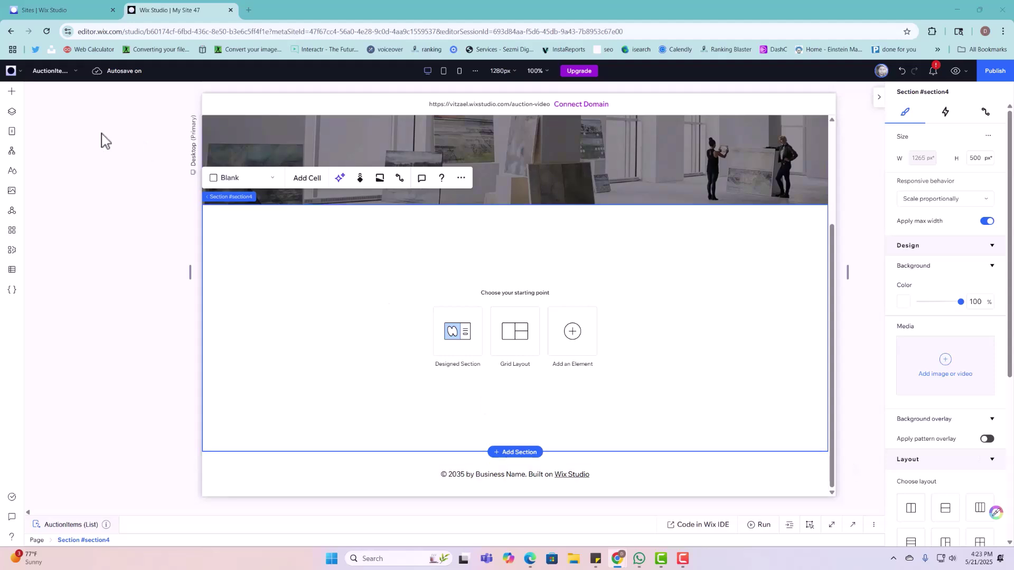
left_click(11, 91)
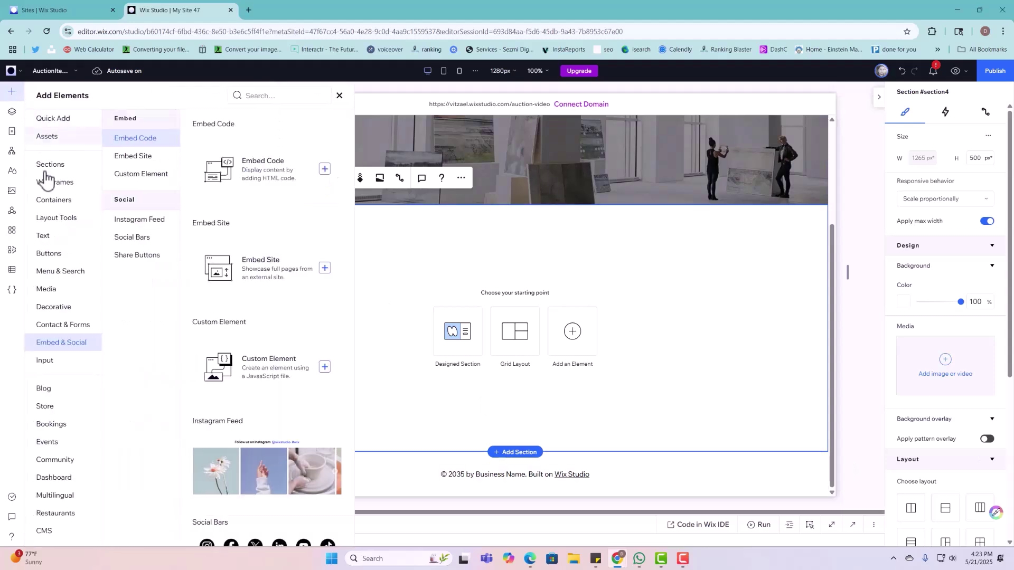
Step: Add a three-card repeater to the empty section, undoing percent padding applied to it
left_click(56, 225)
left_click_drag(227, 159, 422, 264)
scroll(938, 412, "down", 8)
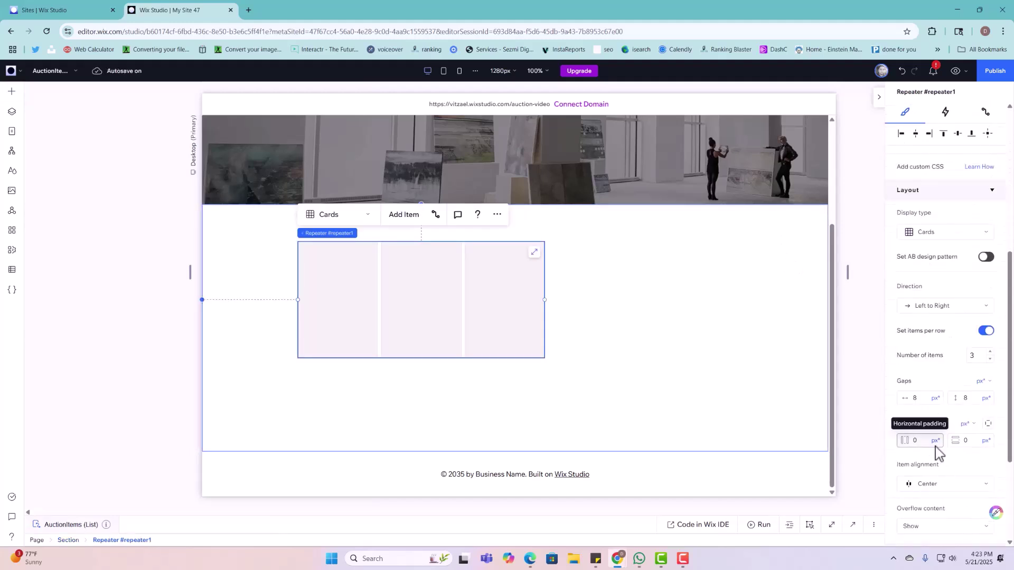
left_click(935, 441)
left_click(924, 482)
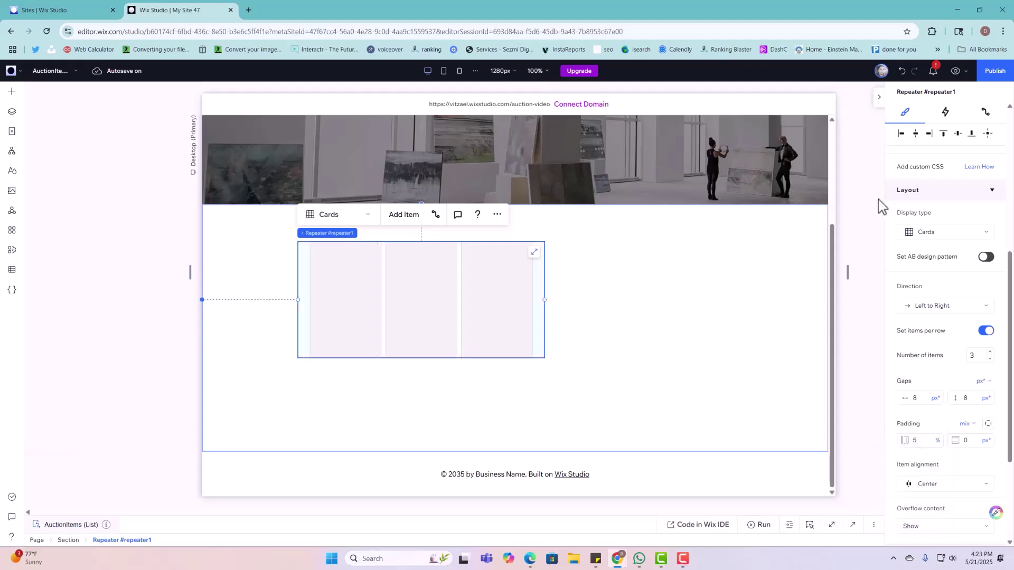
left_click(760, 273)
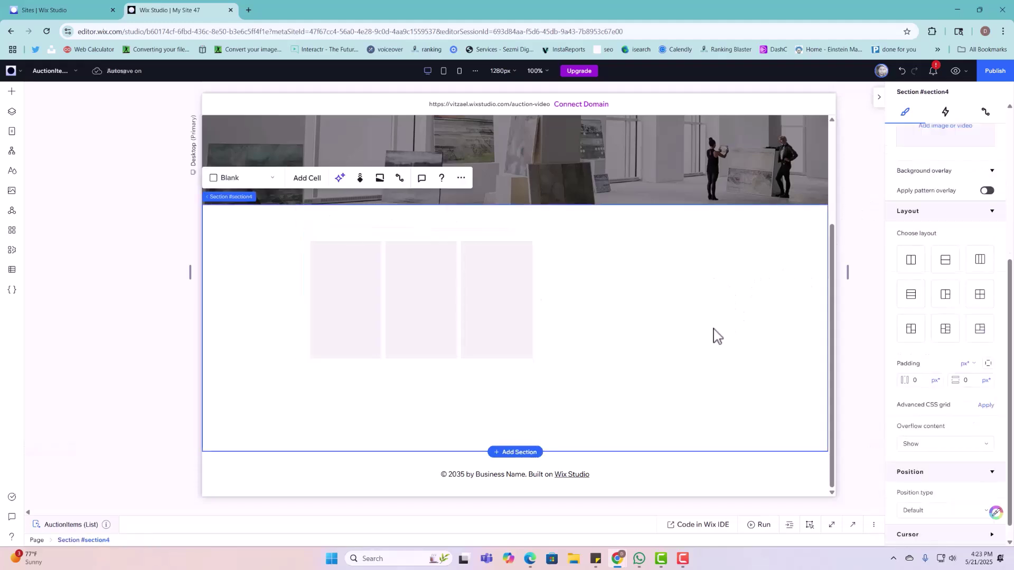
left_click(440, 301)
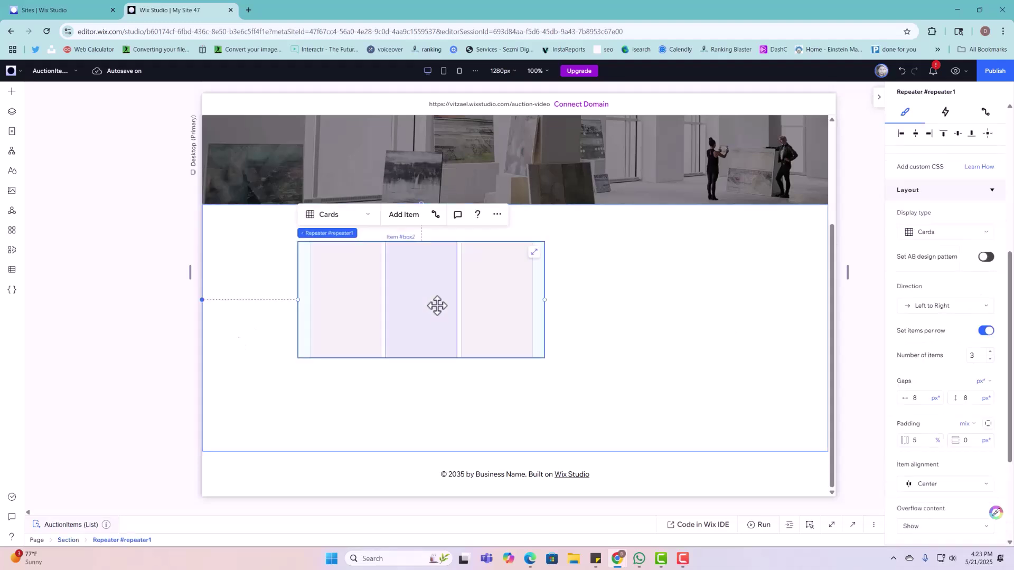
key("ctrl+z")
Step: Select the repeater's section and switch its side padding unit to percent
left_click(599, 324)
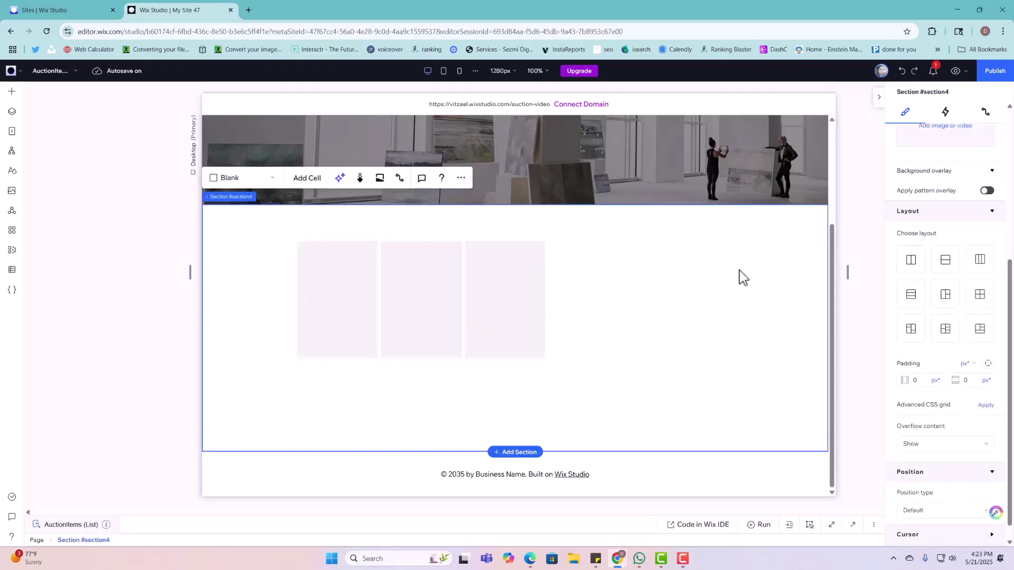
left_click(836, 323)
left_click(760, 353)
scroll(935, 452, "down", 4)
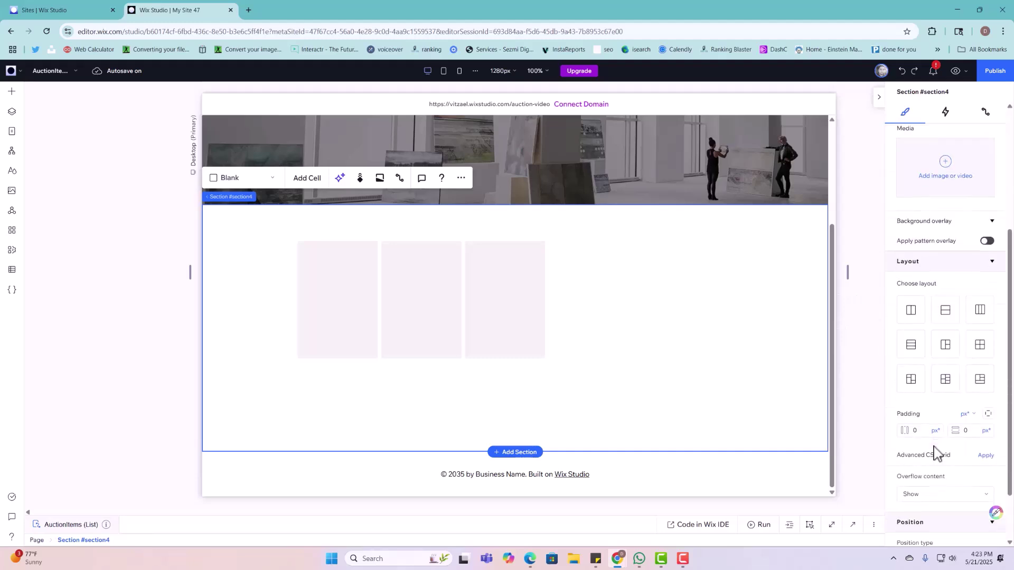
left_click(935, 430)
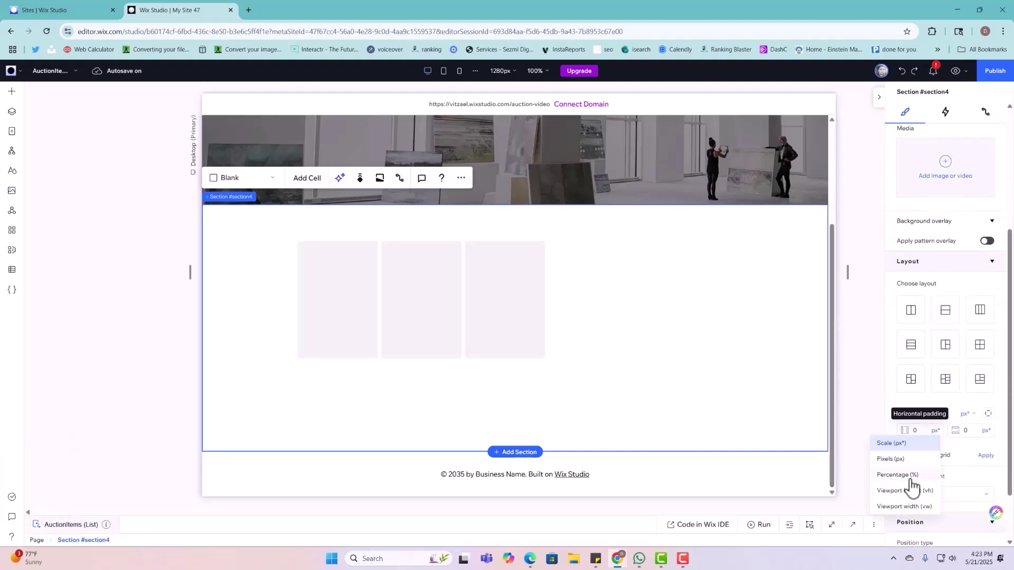
left_click(919, 460)
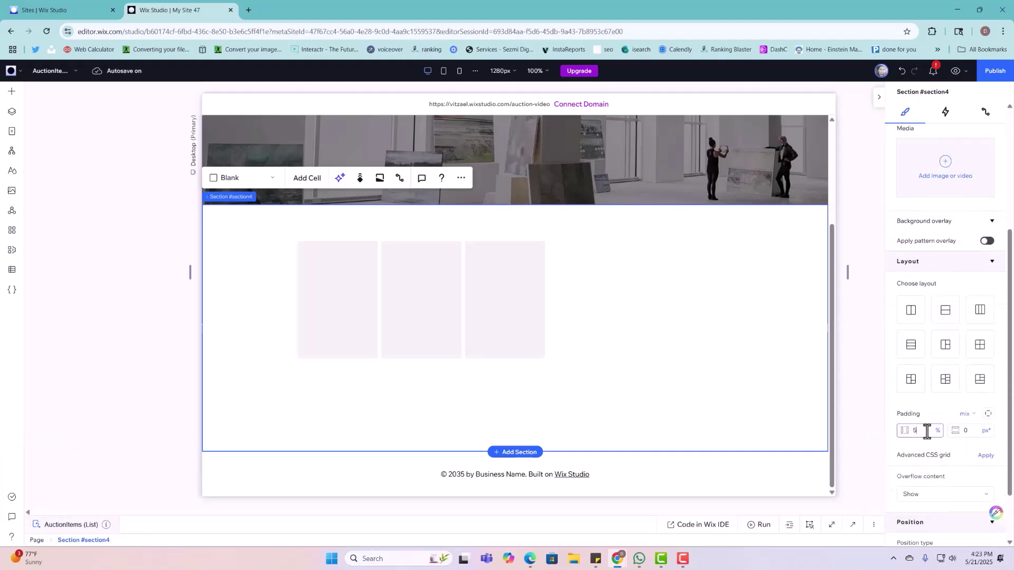
left_click(927, 432)
Step: Enter 5% side padding and stretch the repeater to the full section width
type("5")
left_click(539, 260)
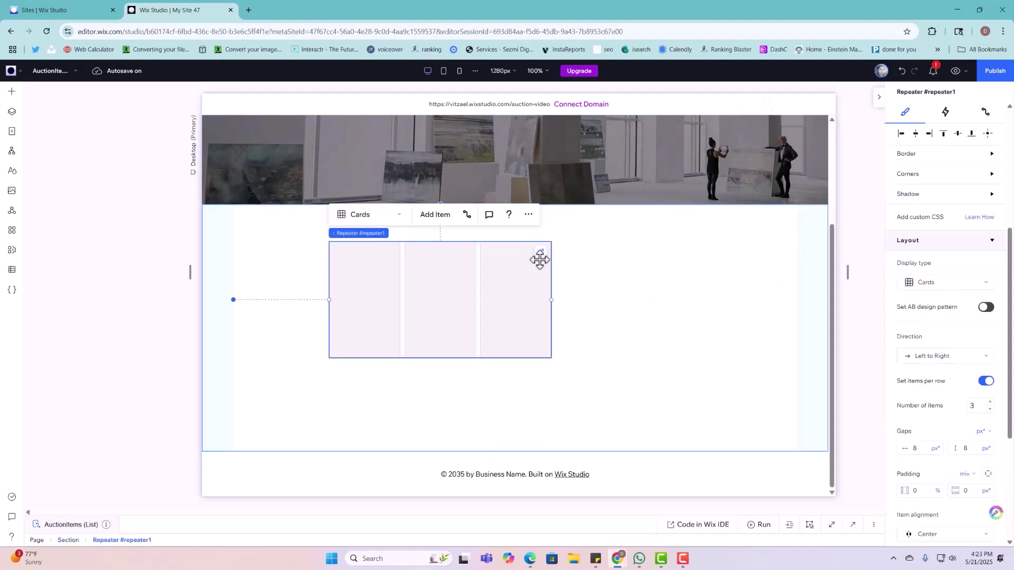
left_click(539, 253)
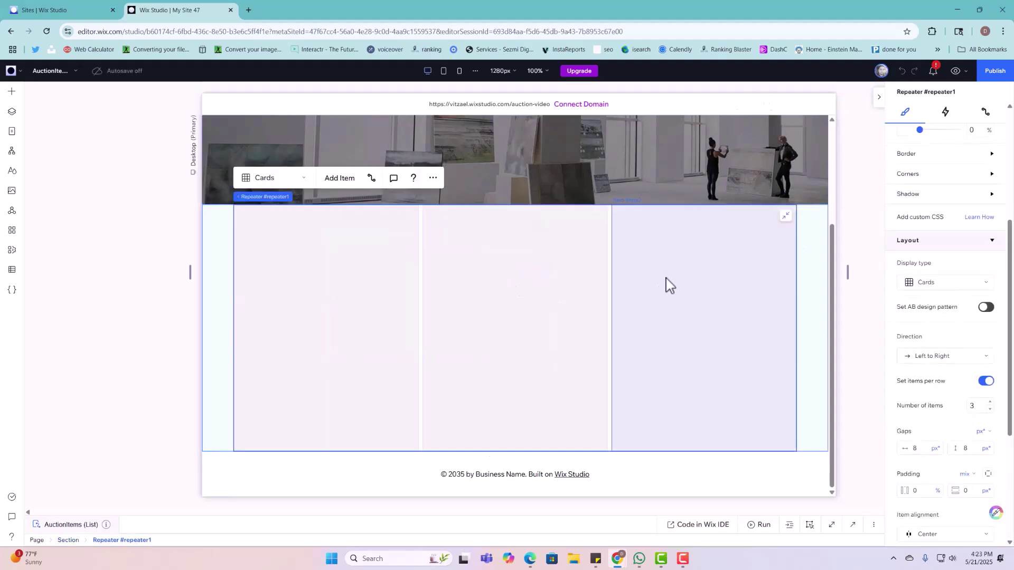
Step: Give the section 3% vertical padding by setting 3 and switching the unit to percent
left_click(825, 269)
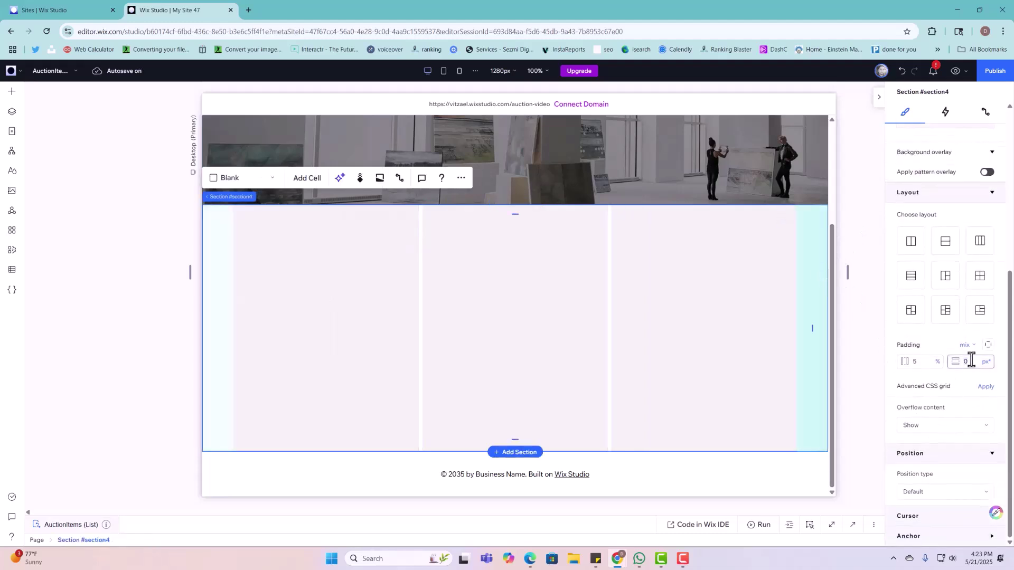
key("Return")
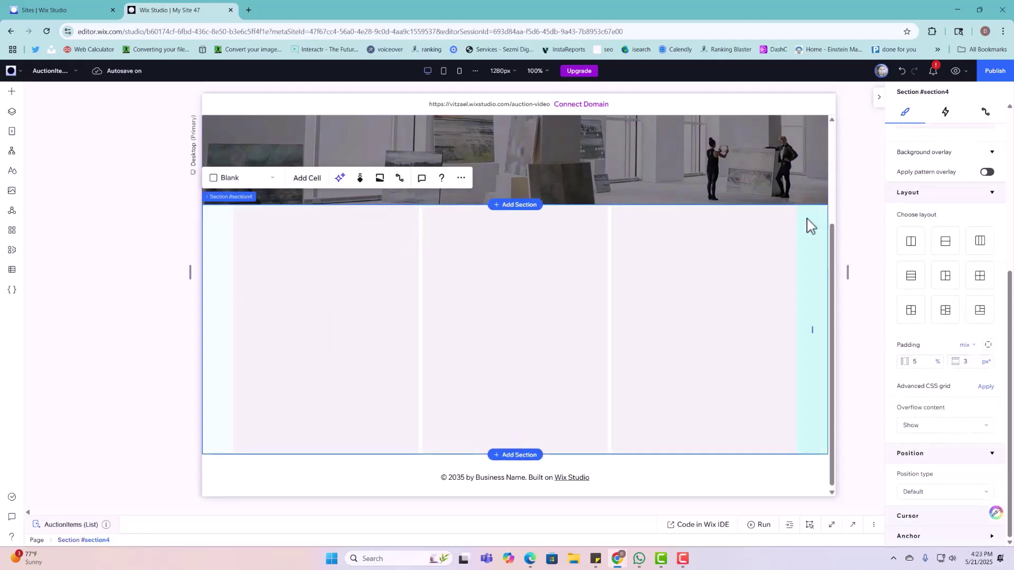
scroll(644, 361, "up", 3)
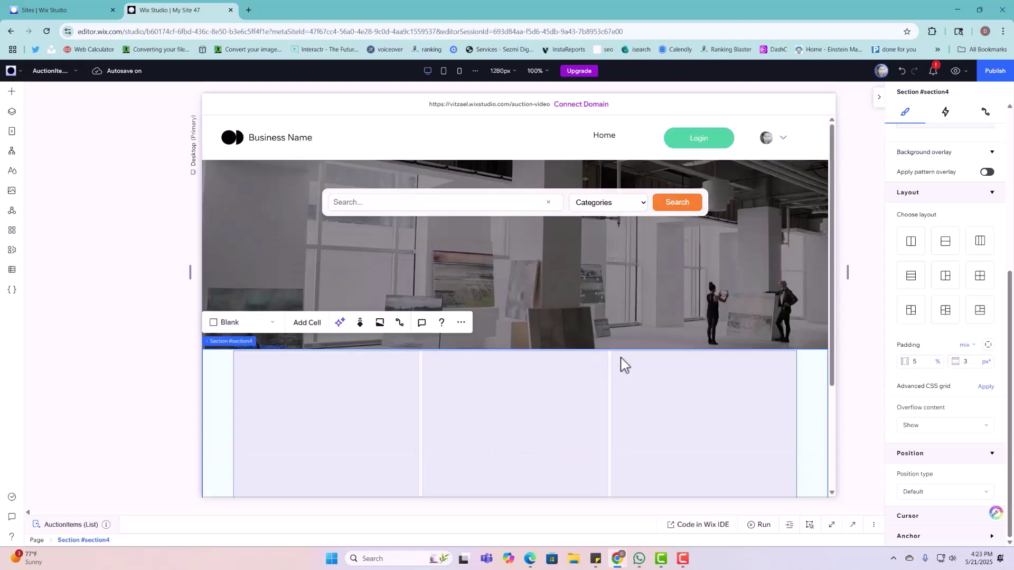
left_click(985, 362)
left_click(949, 406)
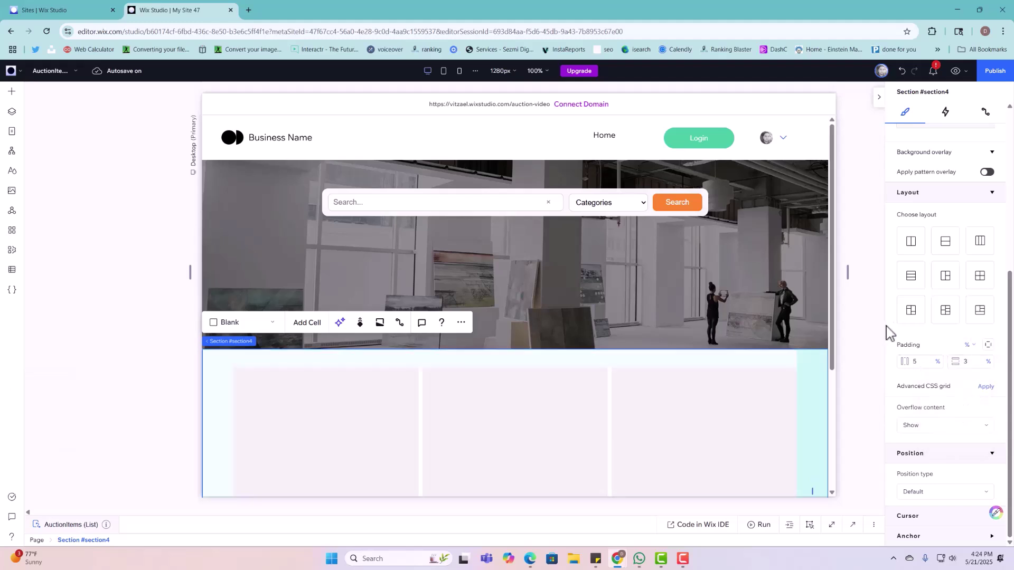
scroll(761, 407, "down", 4)
left_click(717, 269)
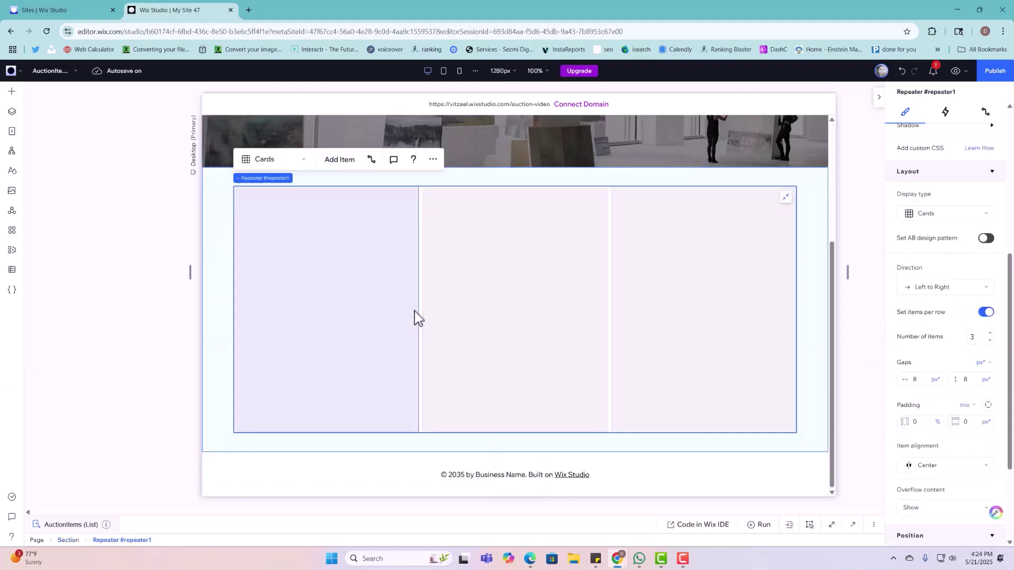
Step: Place a Single Image into the first repeater card so every card shows a building photo
left_click(11, 92)
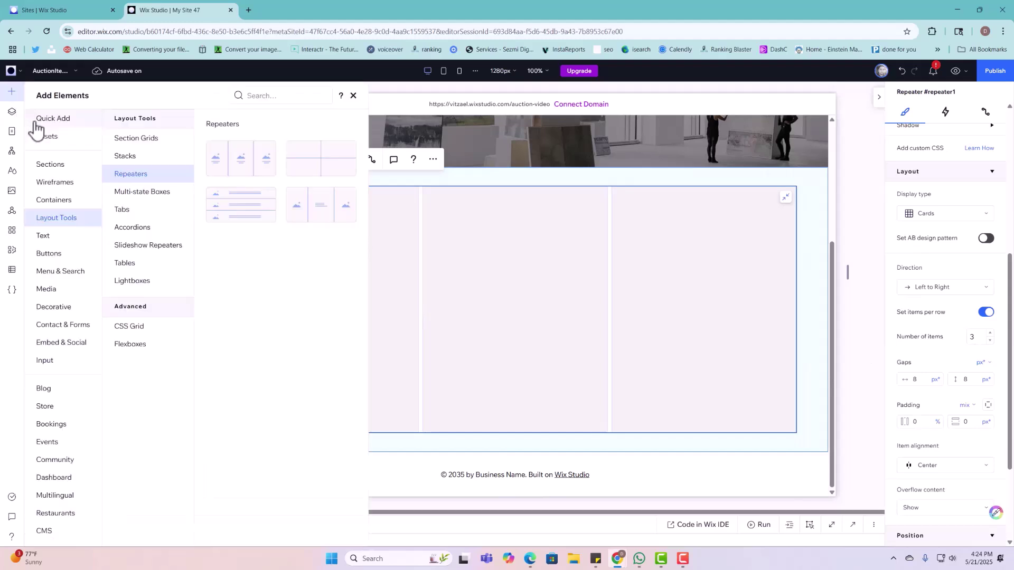
left_click(71, 290)
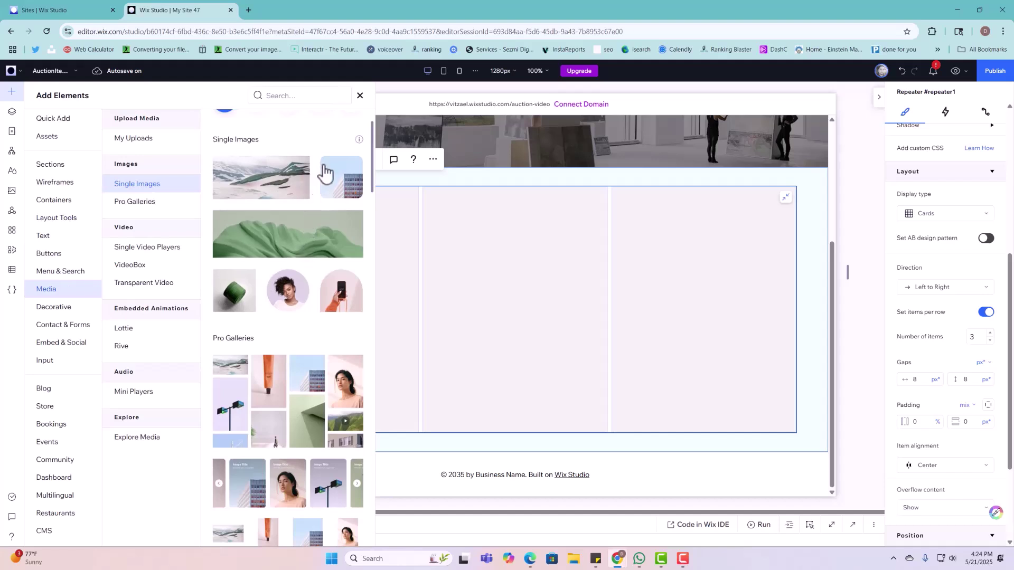
left_click_drag(326, 172, 374, 287)
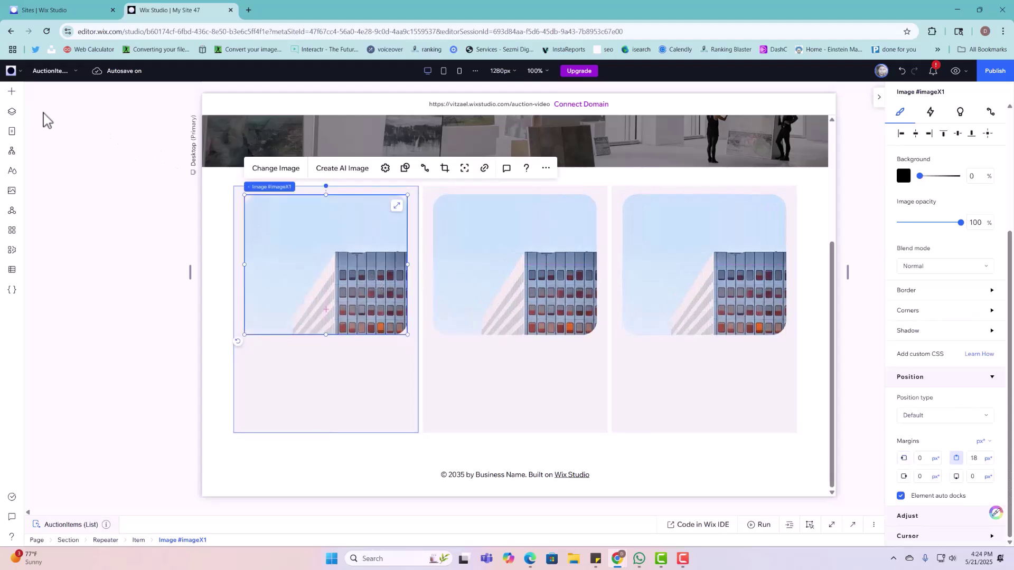
Step: Browse the text elements, then bring up the site pages list
left_click(12, 91)
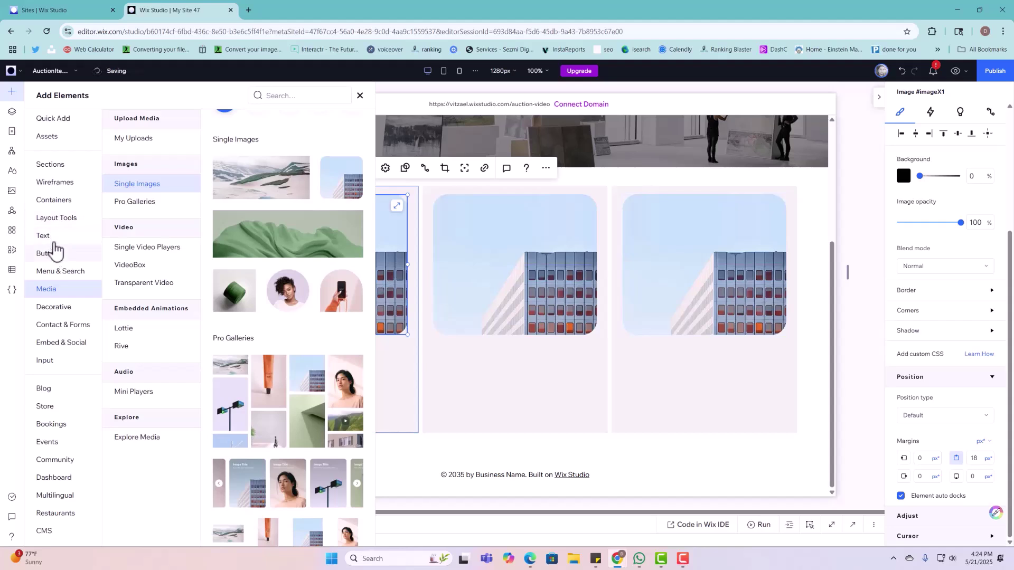
left_click(54, 241)
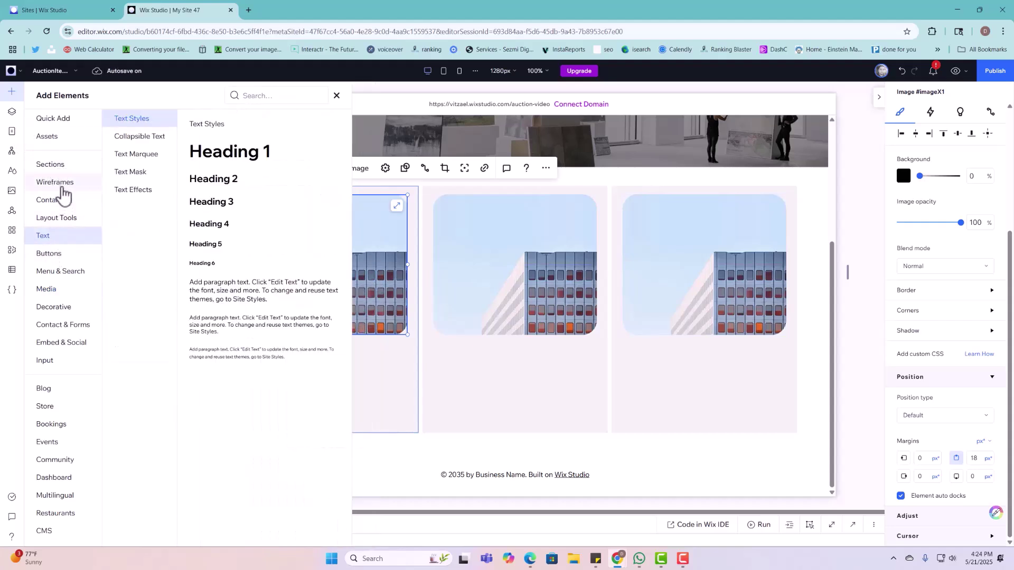
left_click(18, 137)
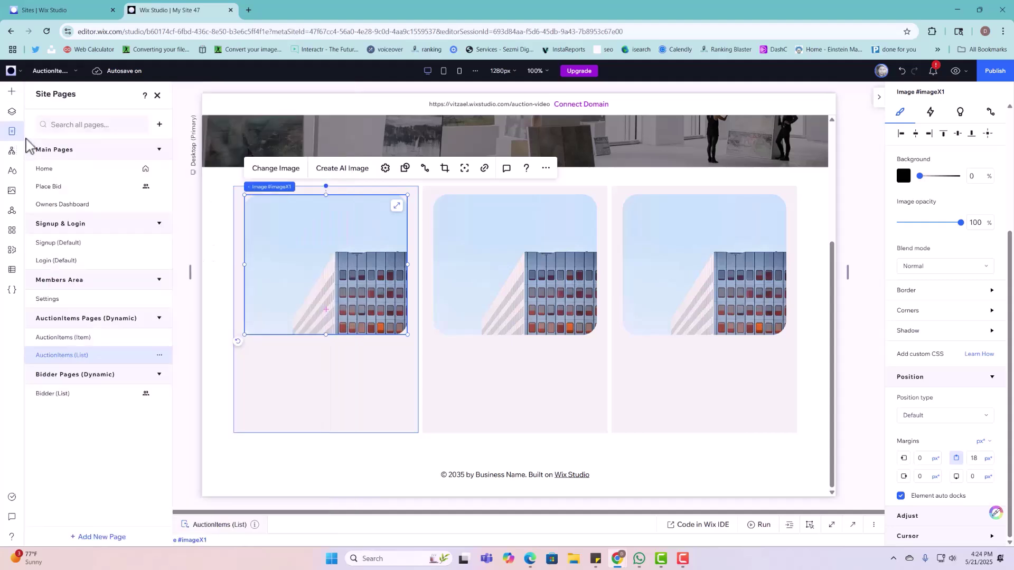
Step: Copy the Title / Listing Name and Starting Bid texts from the AuctionItems (Item) page
left_click(91, 338)
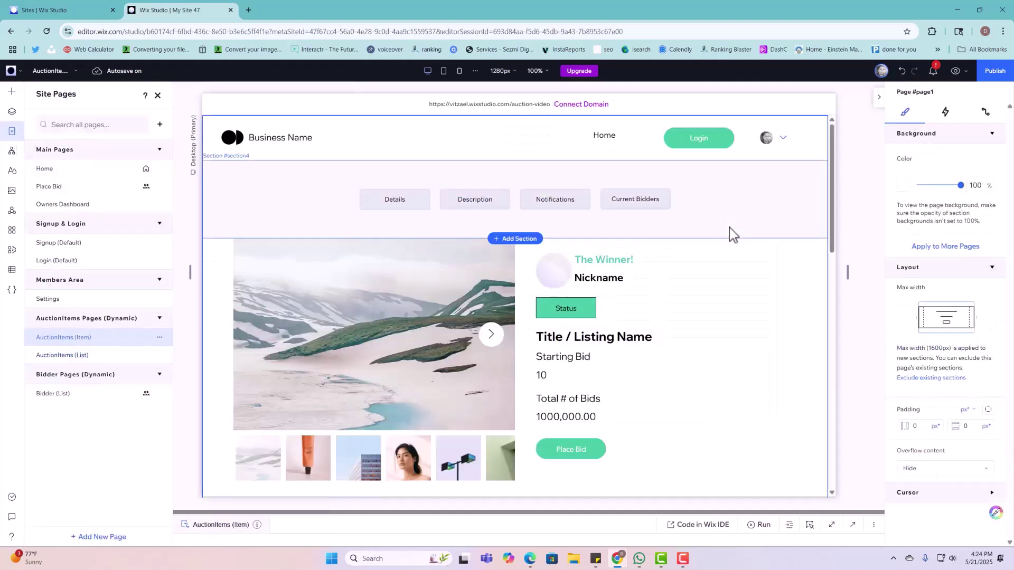
left_click(604, 342)
left_click(604, 342)
left_click(604, 342)
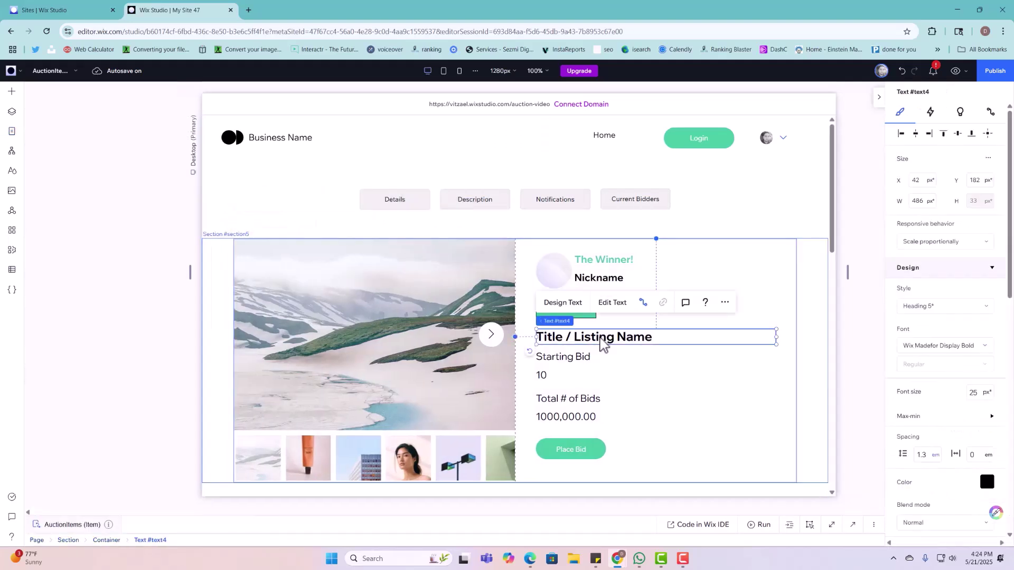
left_click(588, 356, "shift")
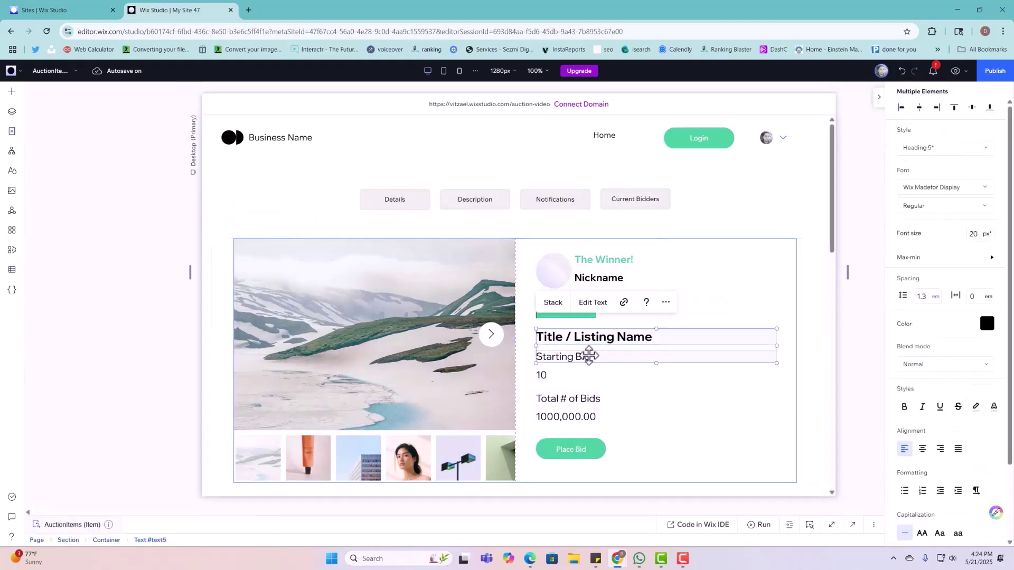
right_click(588, 355)
left_click(620, 170)
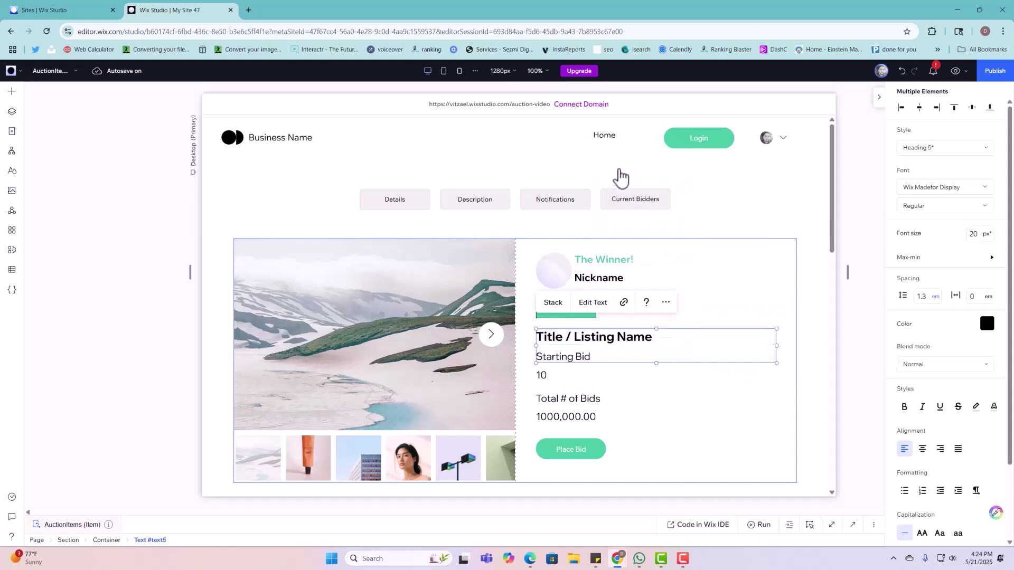
Step: Return to the AuctionItems (List) page
left_click(12, 131)
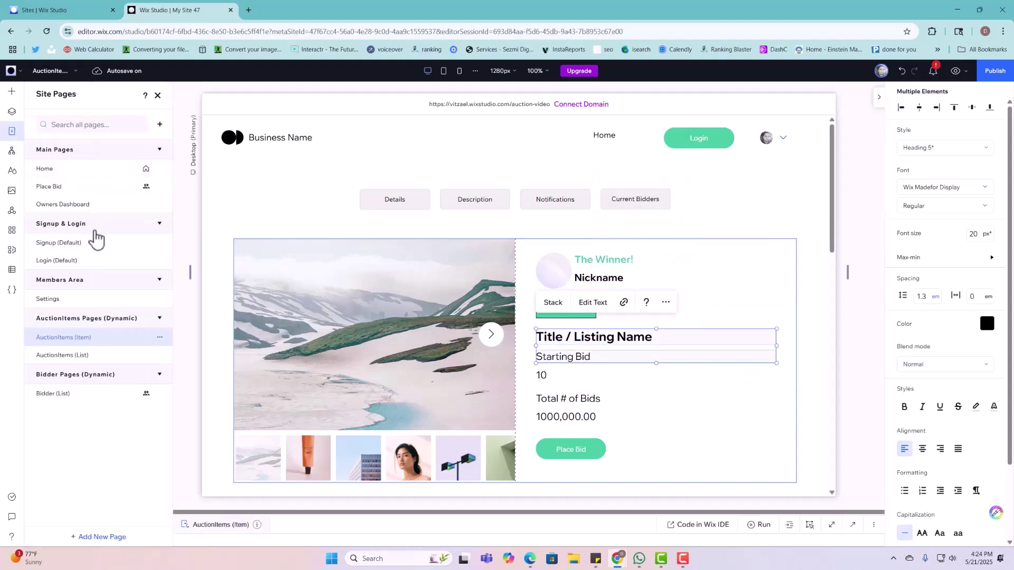
left_click(101, 356)
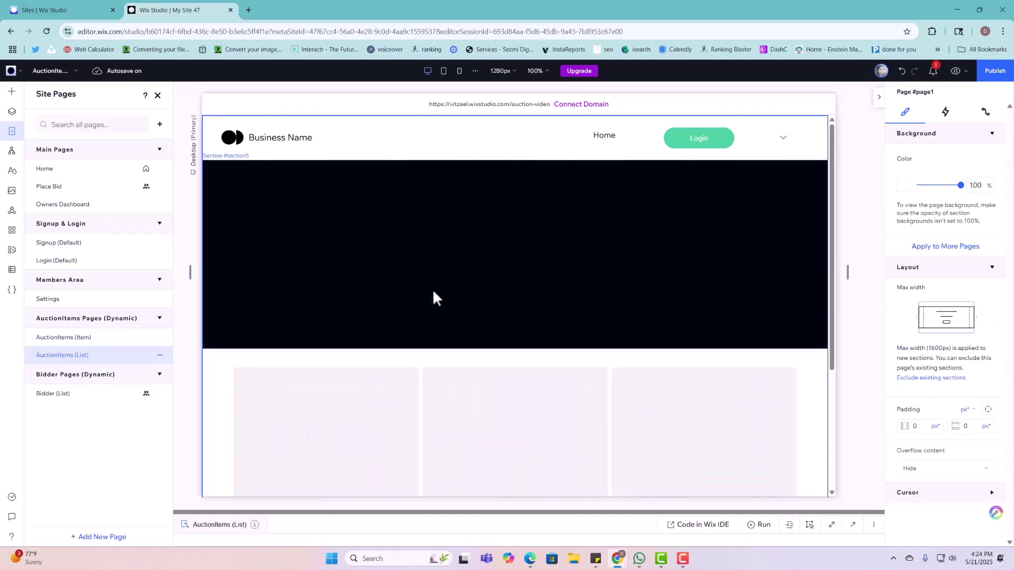
scroll(435, 296, "down", 4)
Step: Paste the copied Starting Bid and Title / Listing Name texts into the repeater, under the card image
right_click(380, 363)
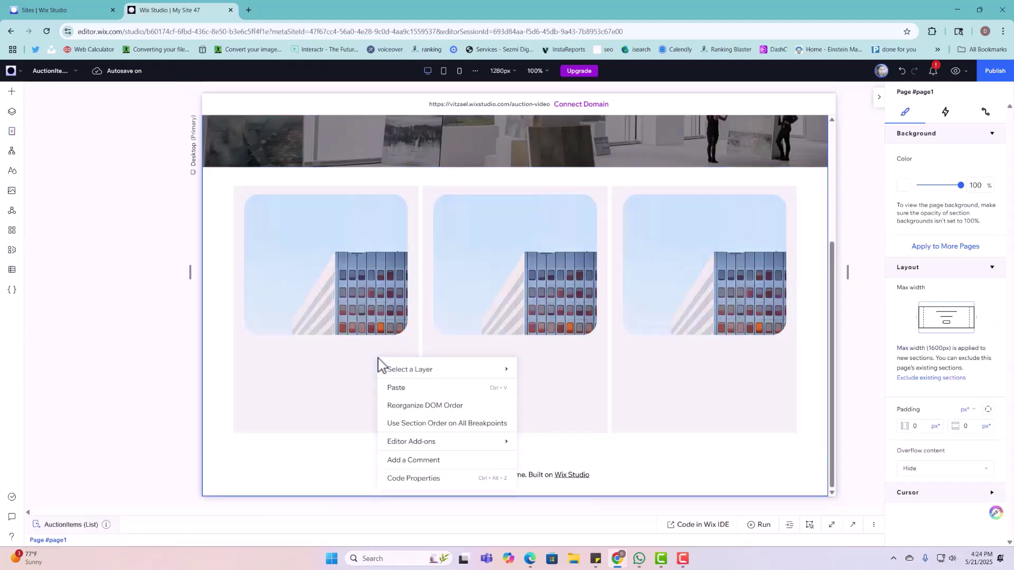
left_click(407, 391)
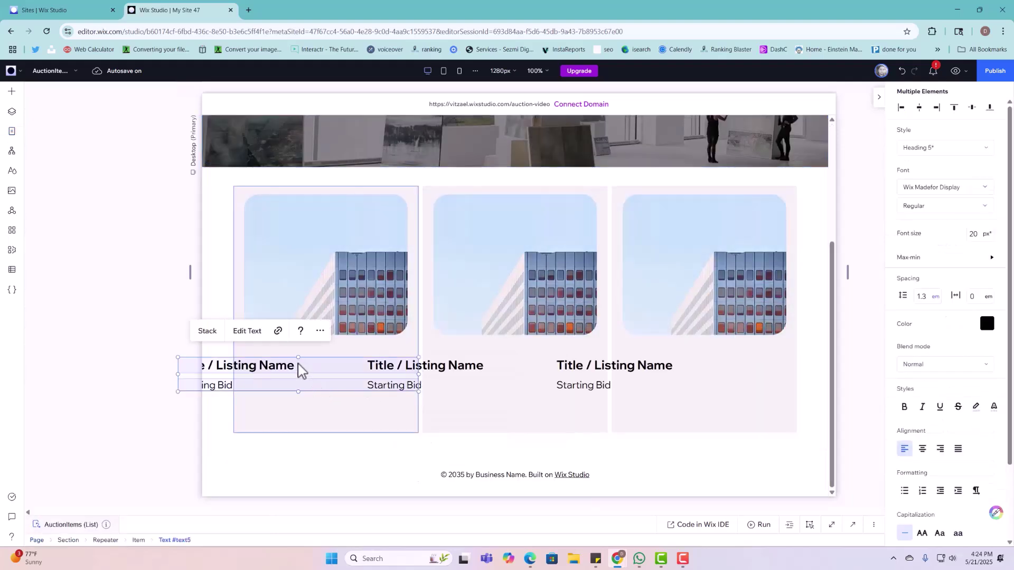
left_click_drag(298, 369, 369, 356)
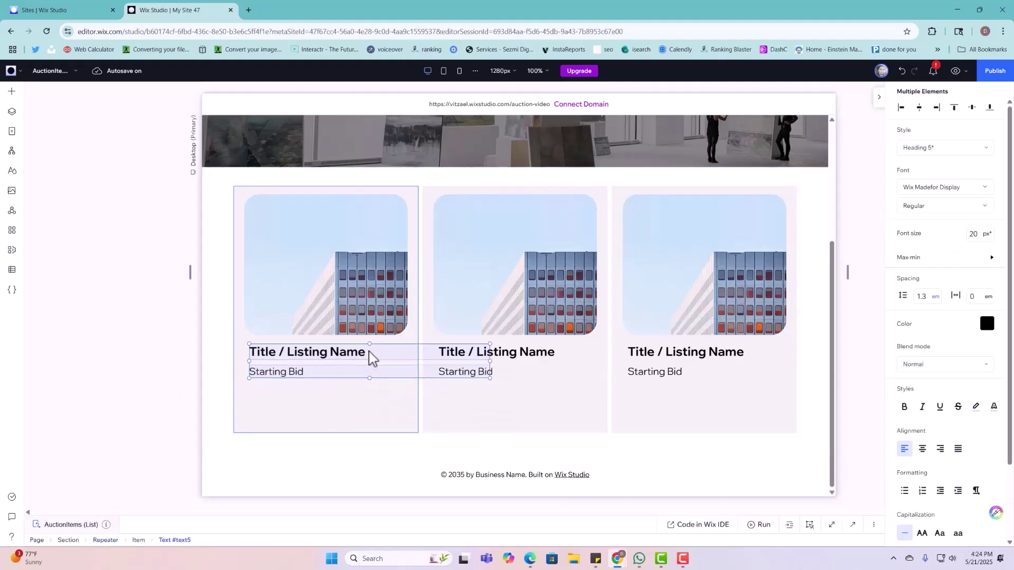
Step: Narrow the title text to 320 px and the Starting Bid text to fit the card, aligning their left edges
left_click(353, 405)
left_click(351, 354)
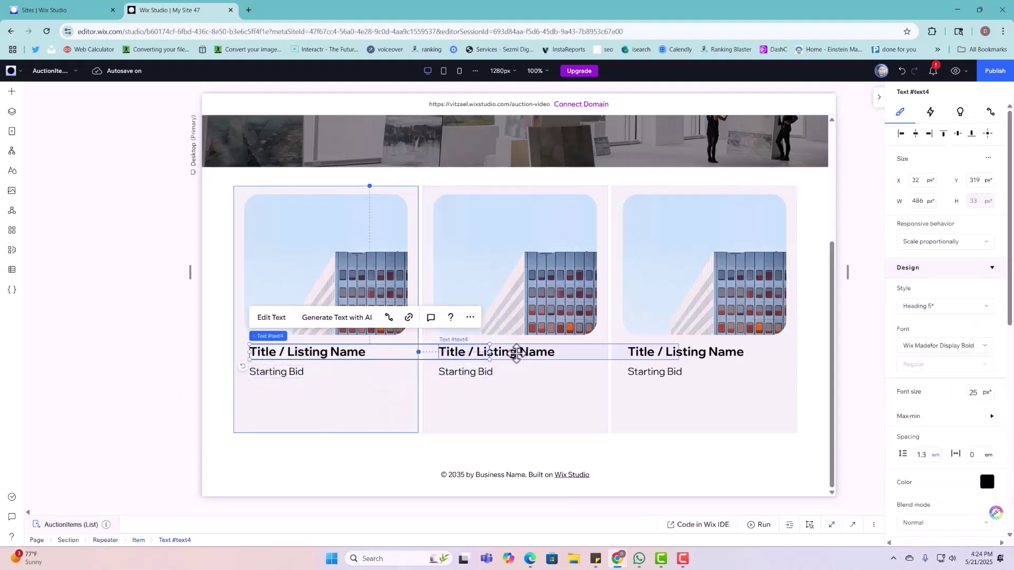
left_click_drag(489, 352, 407, 357)
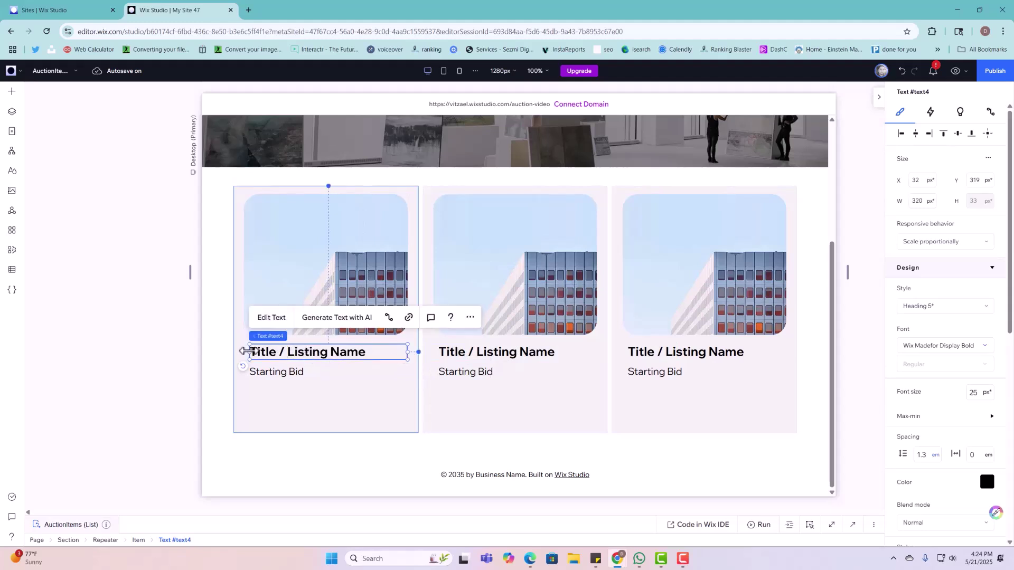
left_click_drag(245, 350, 290, 349)
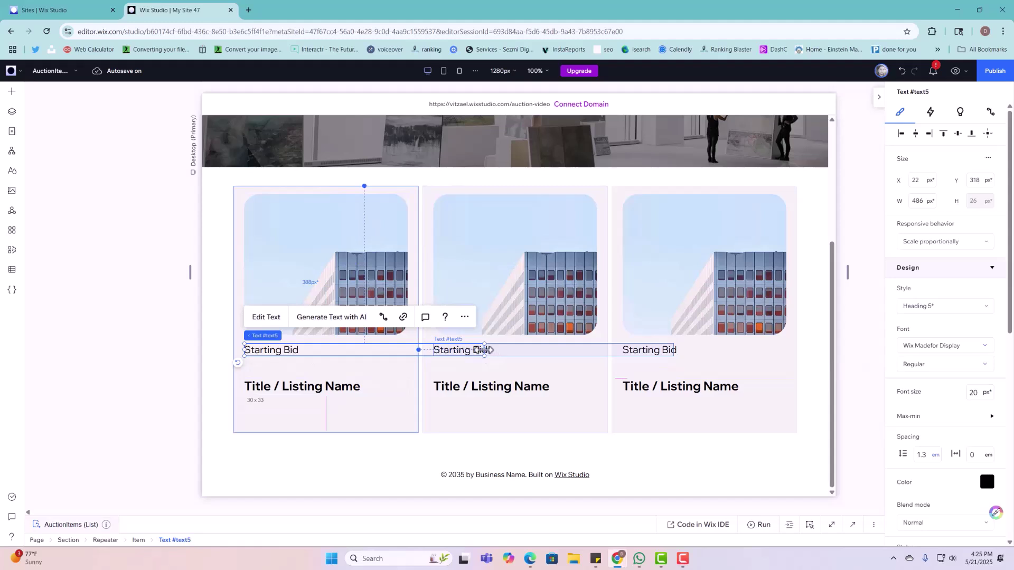
left_click_drag(483, 350, 407, 353)
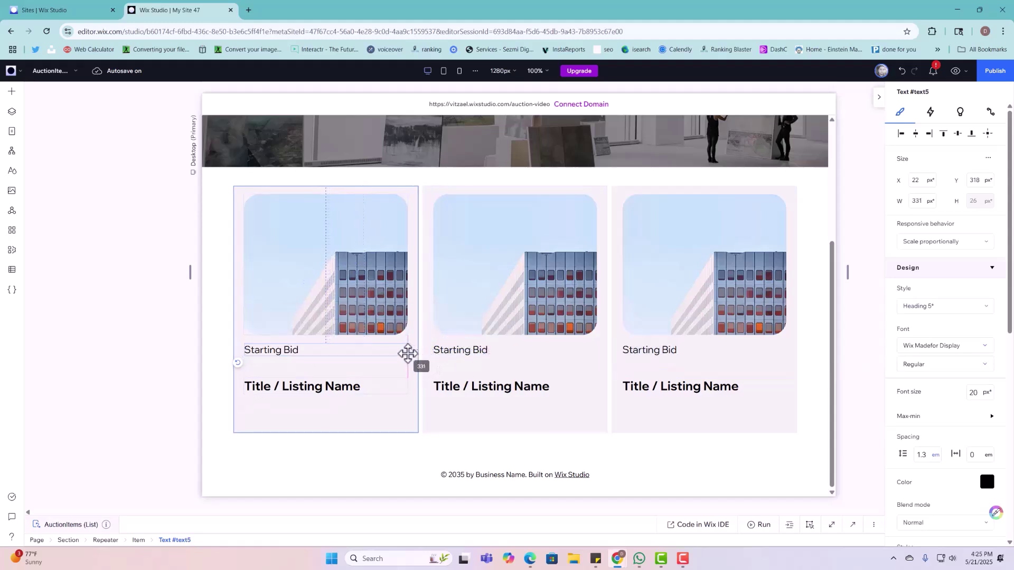
Step: Retype the Starting Bid text as 'day Minutes Left' and move the title directly beneath it
double_click(325, 349)
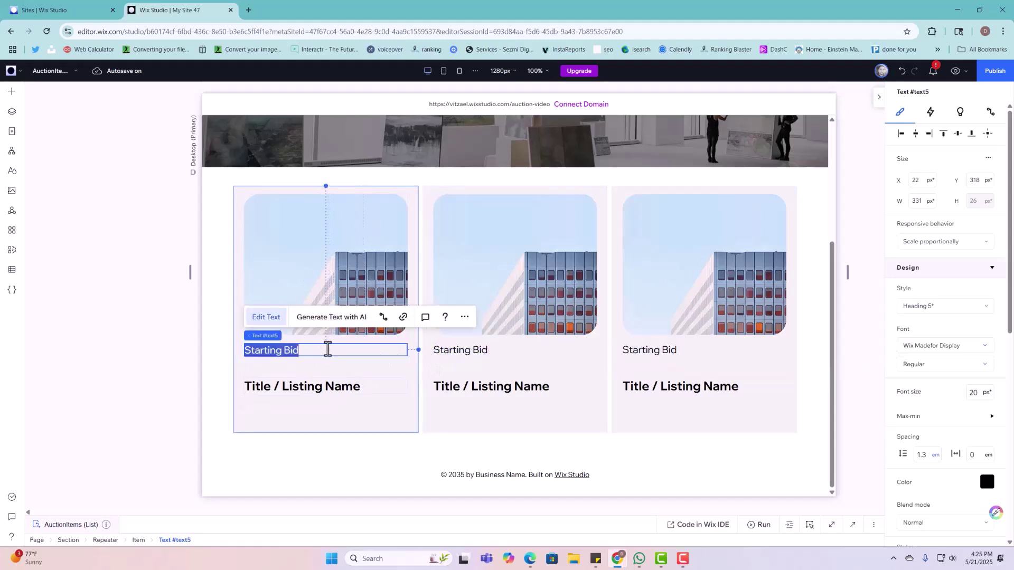
type("D")
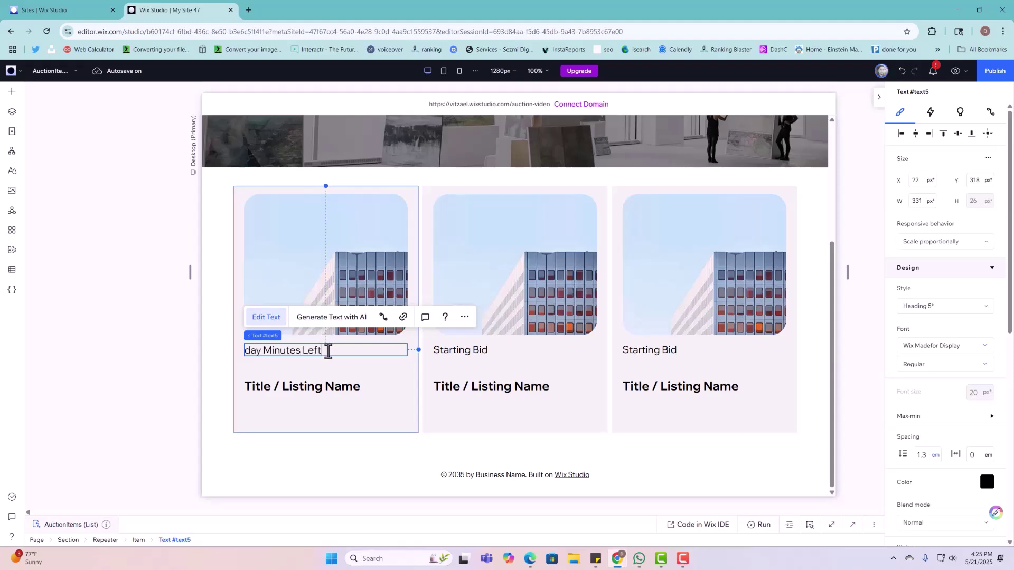
left_click(348, 397)
mouse_move(345, 385)
left_mouse_down()
mouse_move(343, 365)
mouse_move(346, 375)
left_mouse_up()
left_click(362, 350)
Step: Duplicate the day Minutes Left text below the title and retype the copy as 'Location'
right_click(361, 350)
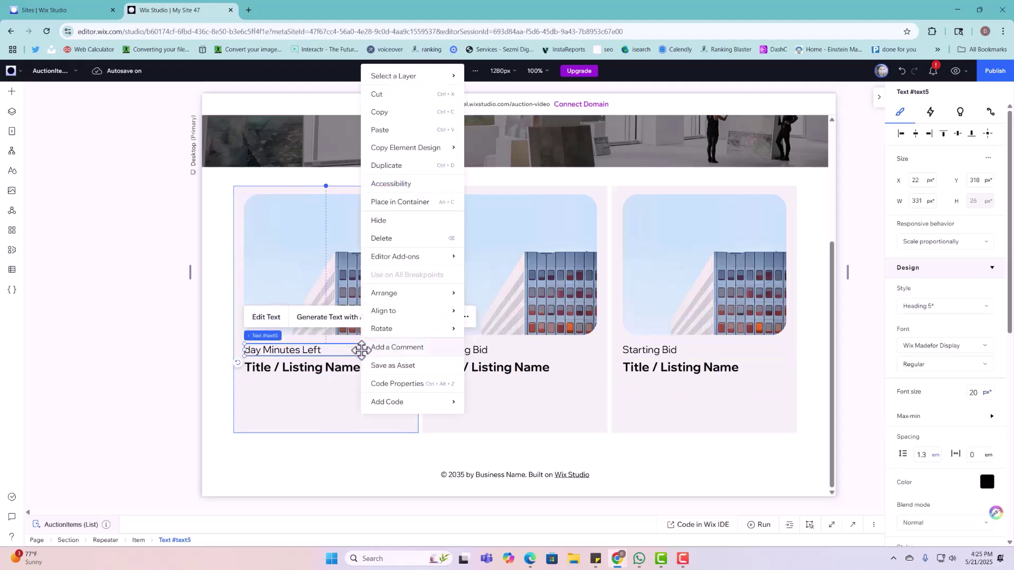
left_click(413, 169)
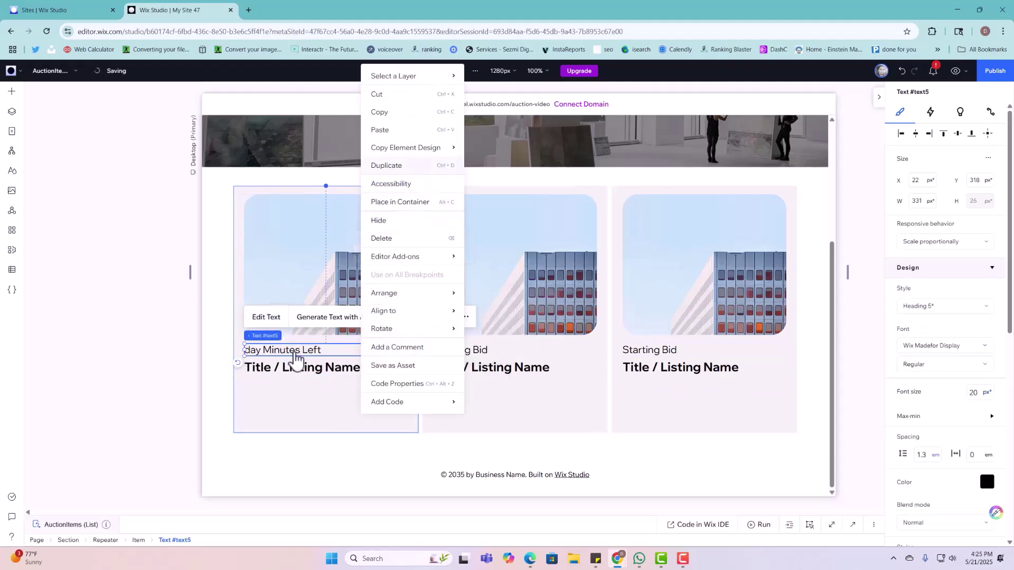
left_click_drag(298, 360, 289, 386)
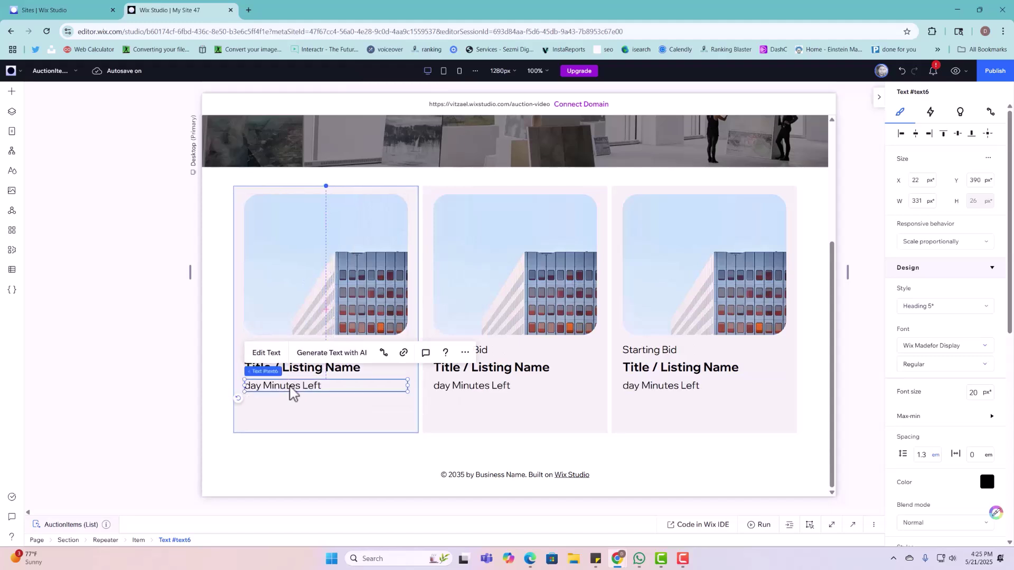
left_click(267, 355)
type("Location")
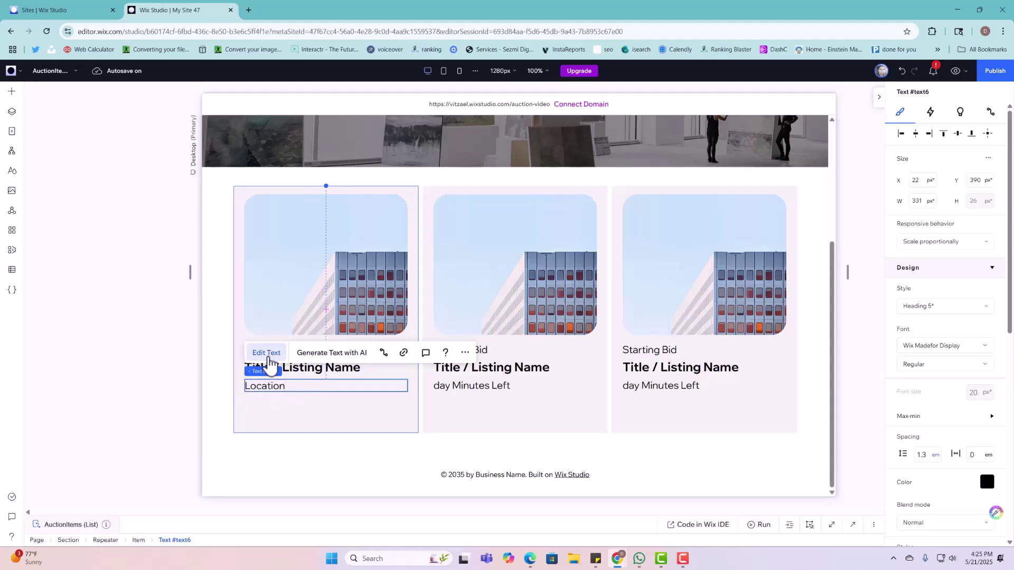
left_click(347, 394)
left_click(345, 382)
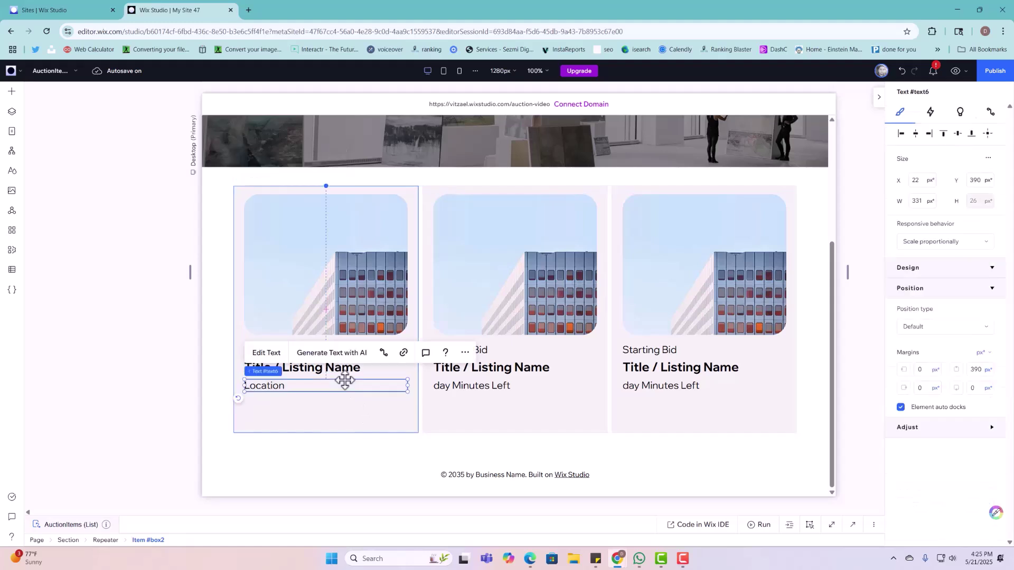
Step: Add a bold copy of the Location line just beneath it, retyped as 'Current Bid'
right_click(345, 382)
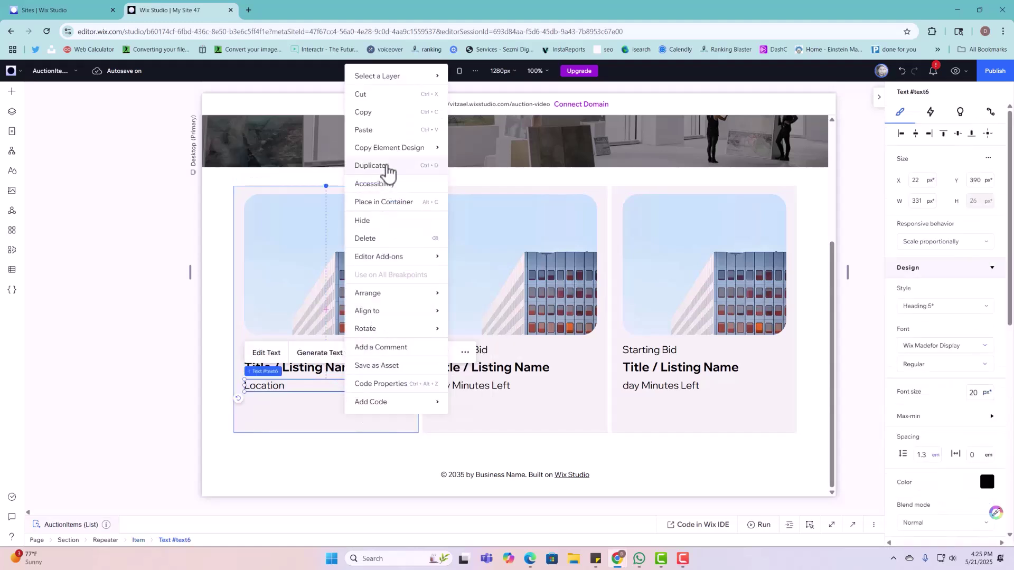
left_click(388, 168)
left_click_drag(280, 393, 273, 398)
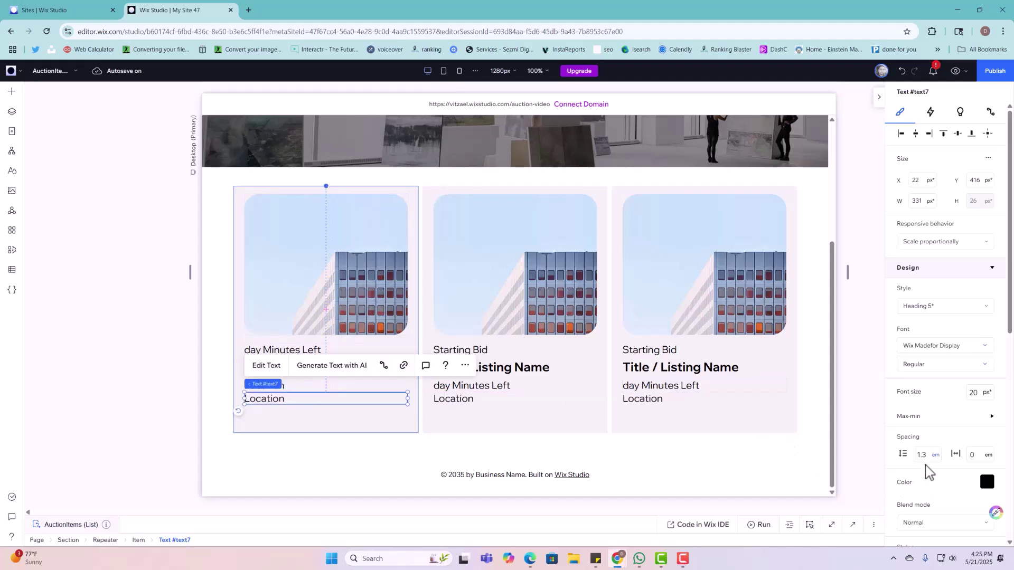
scroll(926, 464, "down", 3)
left_click(904, 417)
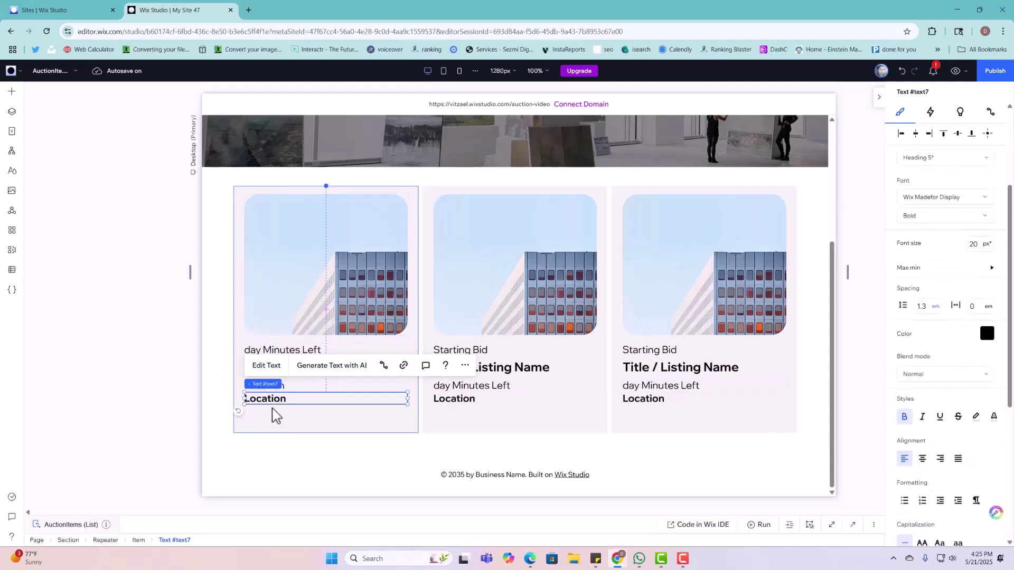
double_click(274, 399)
type("Current Bid")
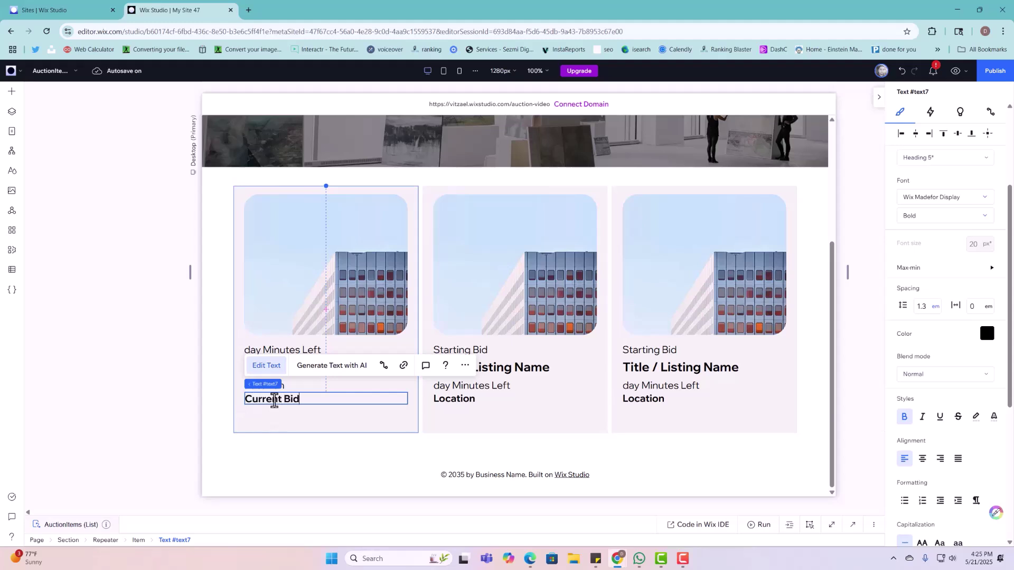
left_click(288, 430)
Step: Copy the Login button from the site header
scroll(739, 242, "up", 3)
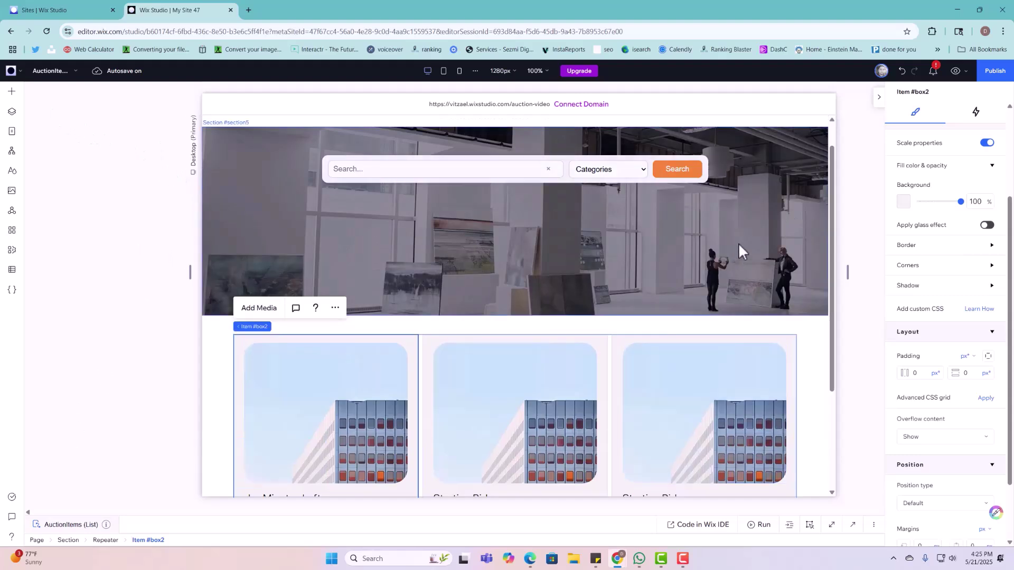
scroll(738, 243, "up", 1)
left_click(723, 141)
left_click(724, 141)
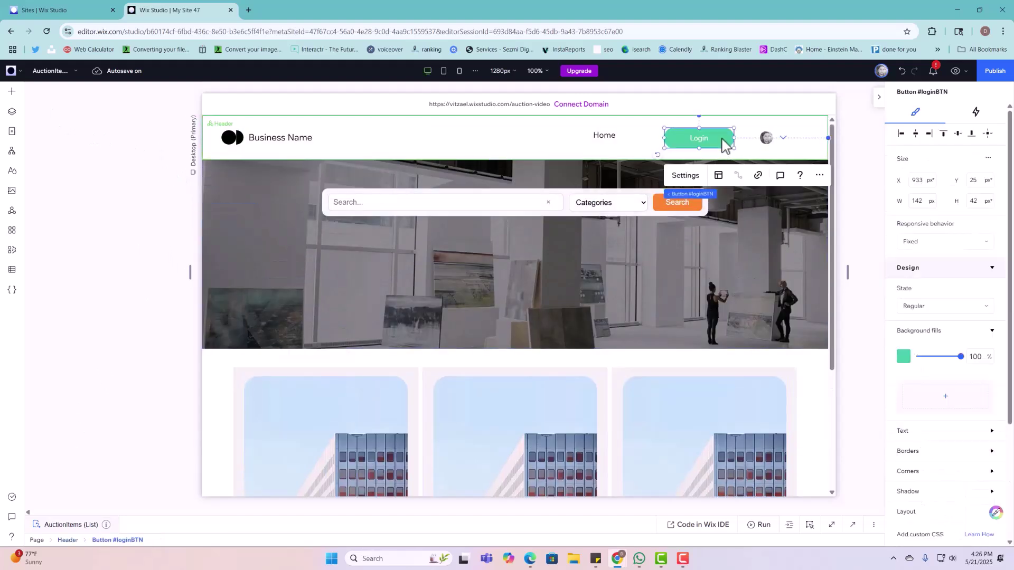
right_click(724, 144)
left_click(752, 197)
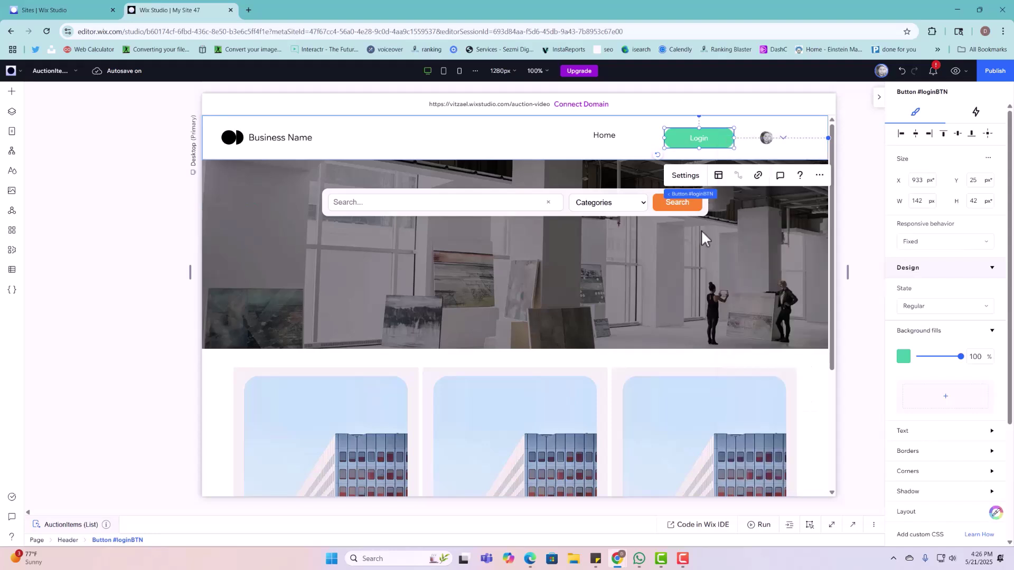
Step: Paste the Login button into the listing cards and place it at the first card's bottom-left
left_click(375, 397)
scroll(373, 391, "down", 3)
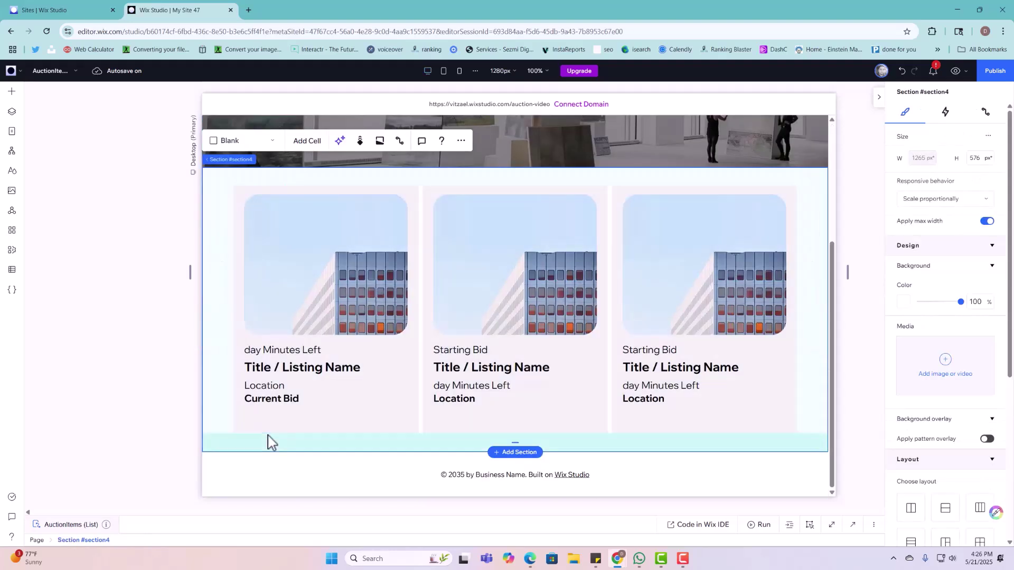
right_click(291, 418)
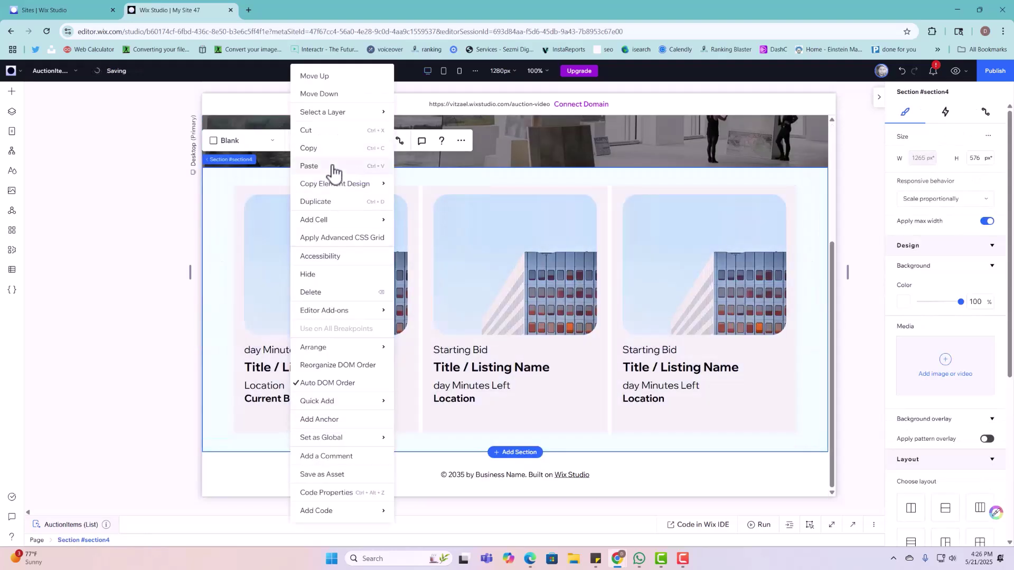
left_click(309, 166)
left_click(304, 421)
left_click_drag(303, 421, 268, 425)
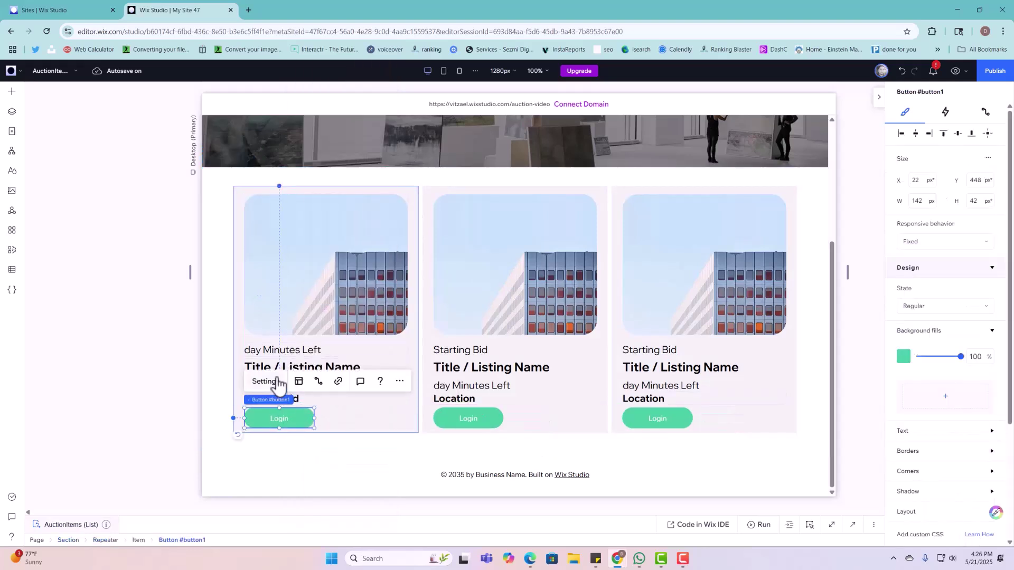
left_click(276, 381)
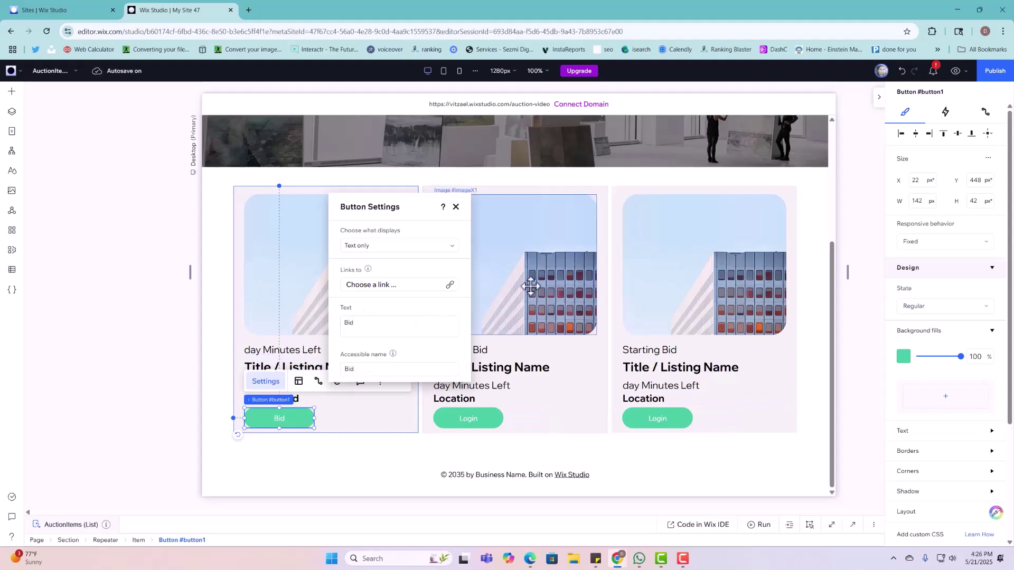
Step: Duplicate the Bid button and move the copy to the first card's top-left corner
left_click(291, 251)
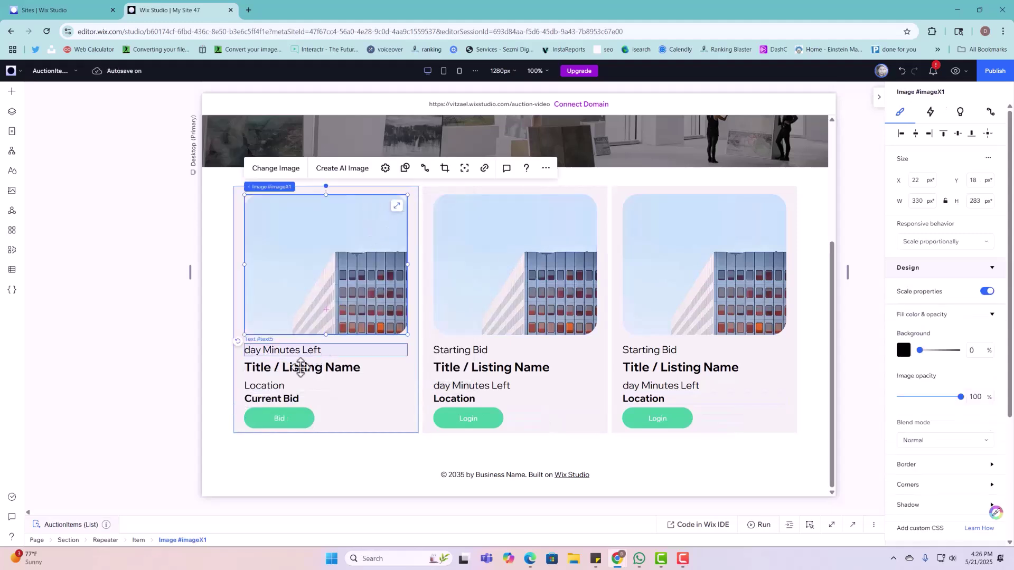
left_click(282, 412)
right_click(282, 412)
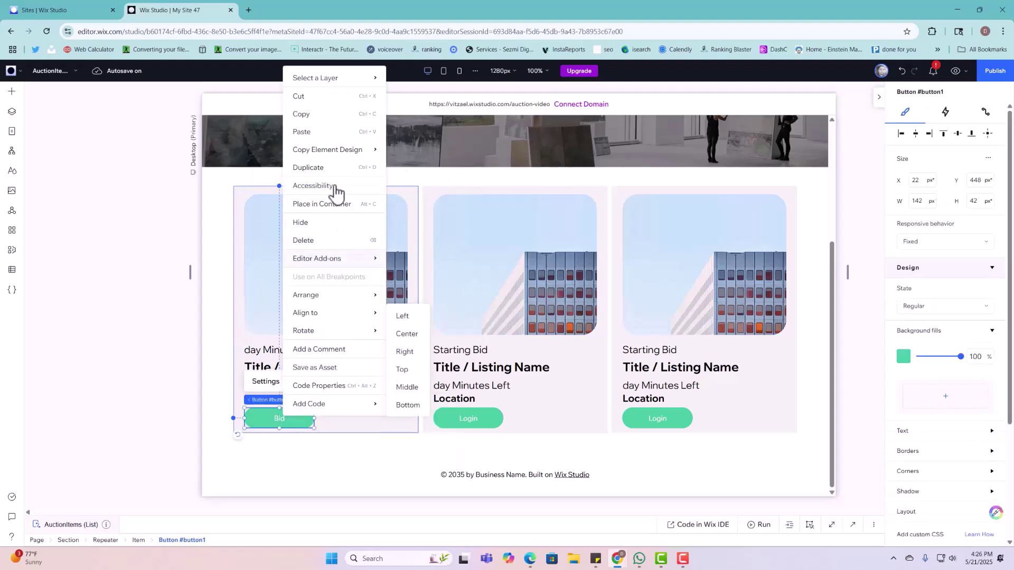
left_click(335, 168)
left_click(294, 421)
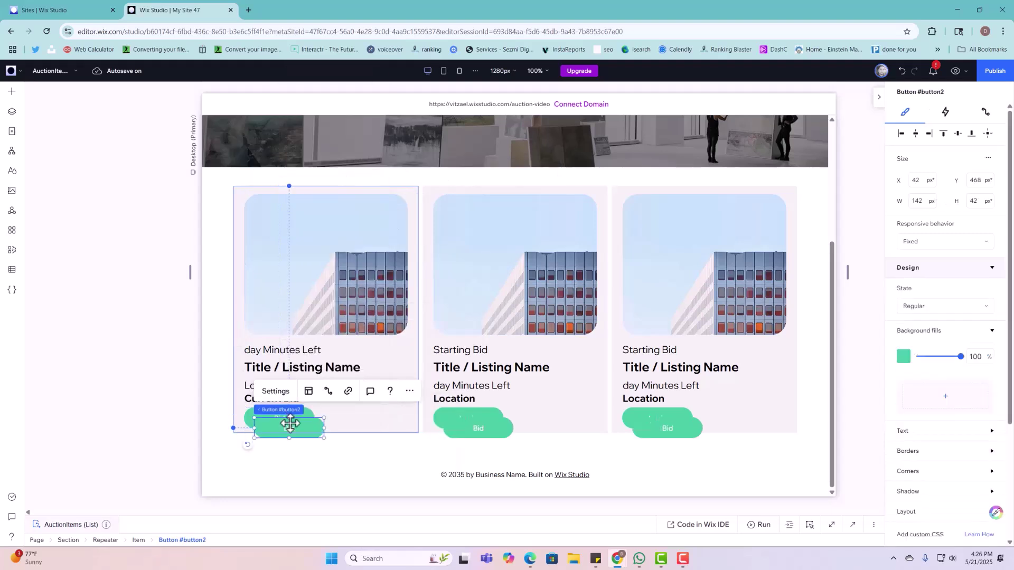
left_click_drag(285, 421, 288, 210)
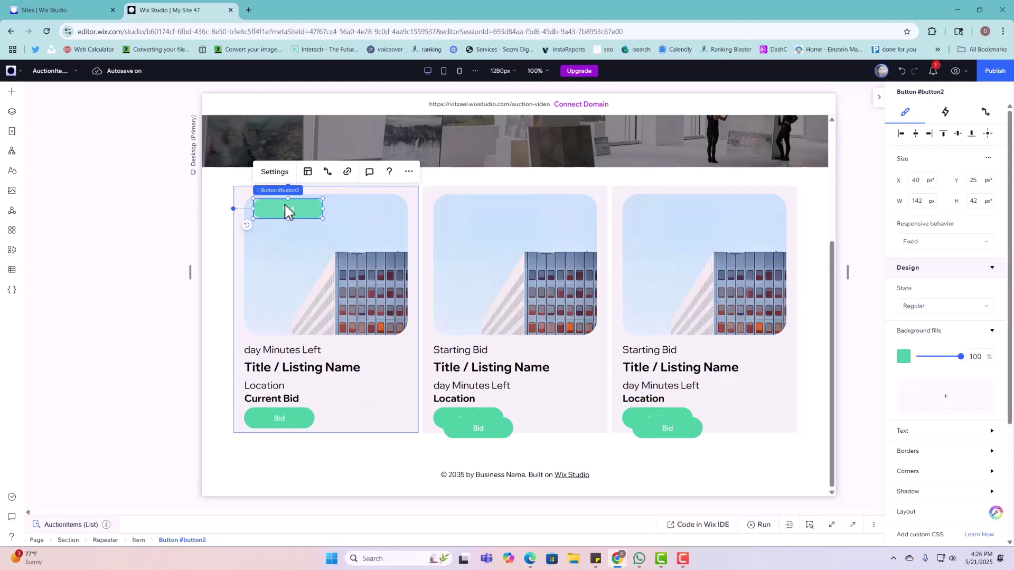
Step: Relabel the copied button 'Status' and give it a dark navy fill
left_click(278, 176)
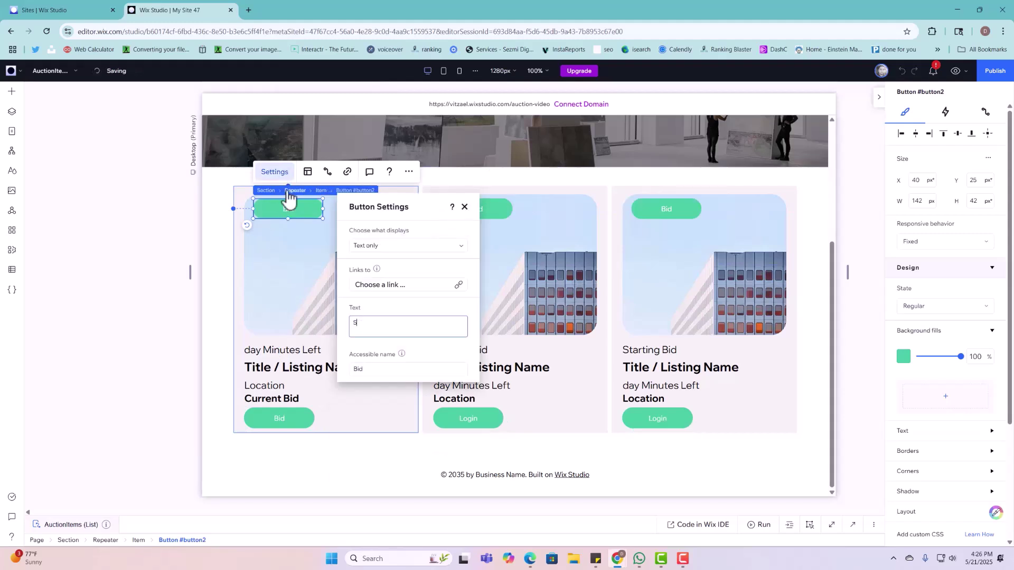
type("Status")
left_click(353, 306)
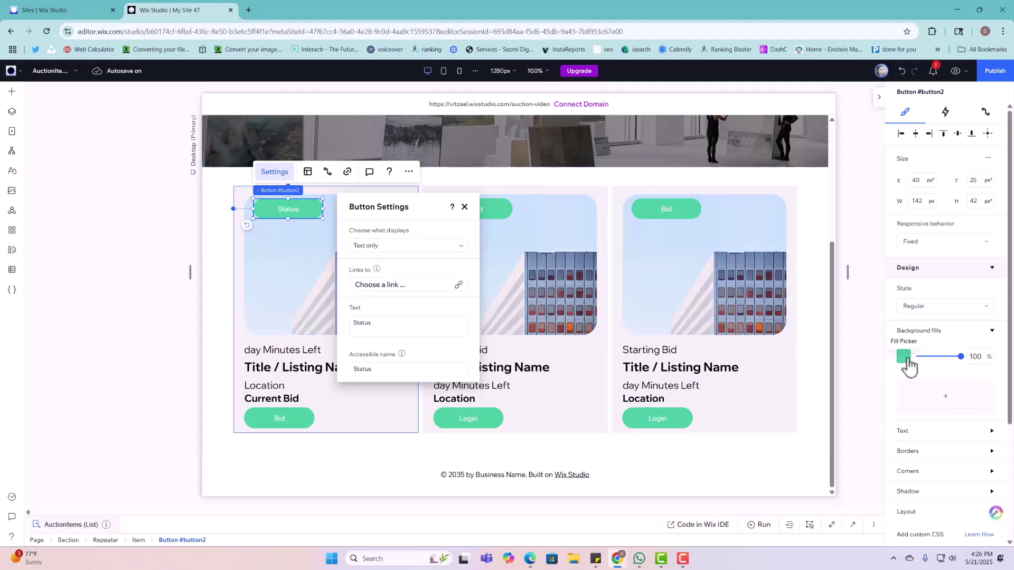
left_click(904, 357)
left_click(968, 440)
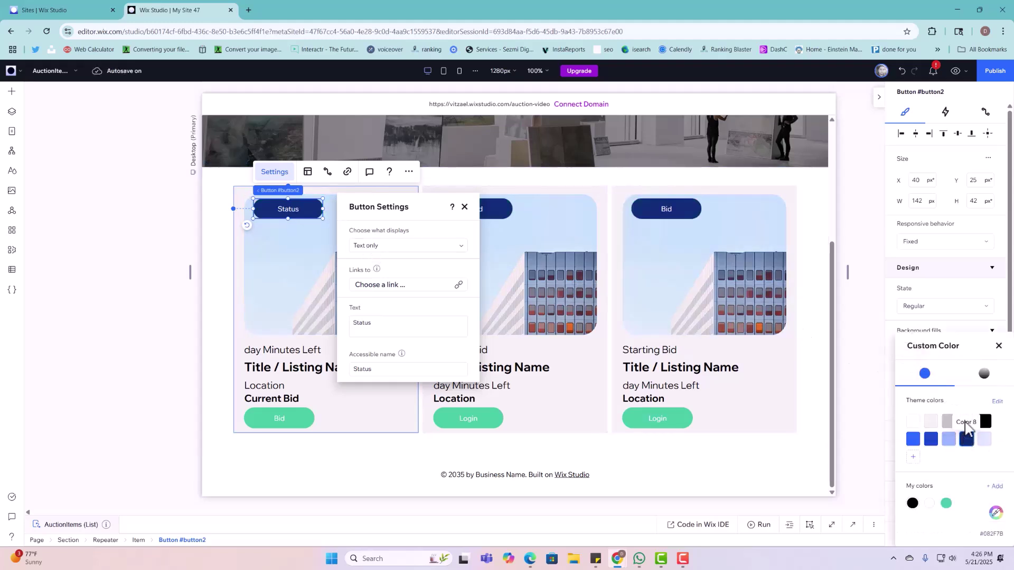
left_click(998, 348)
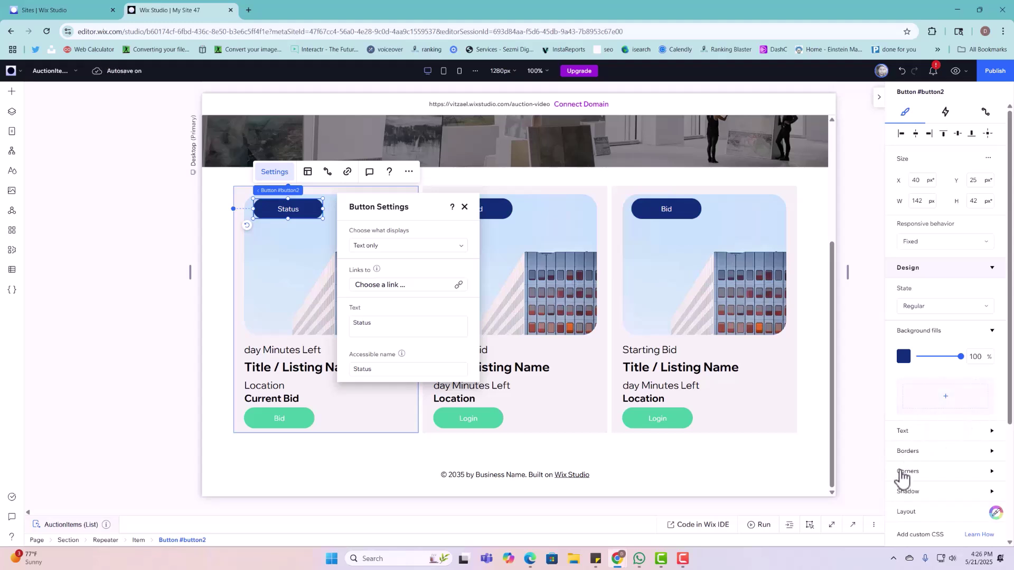
left_click(903, 476)
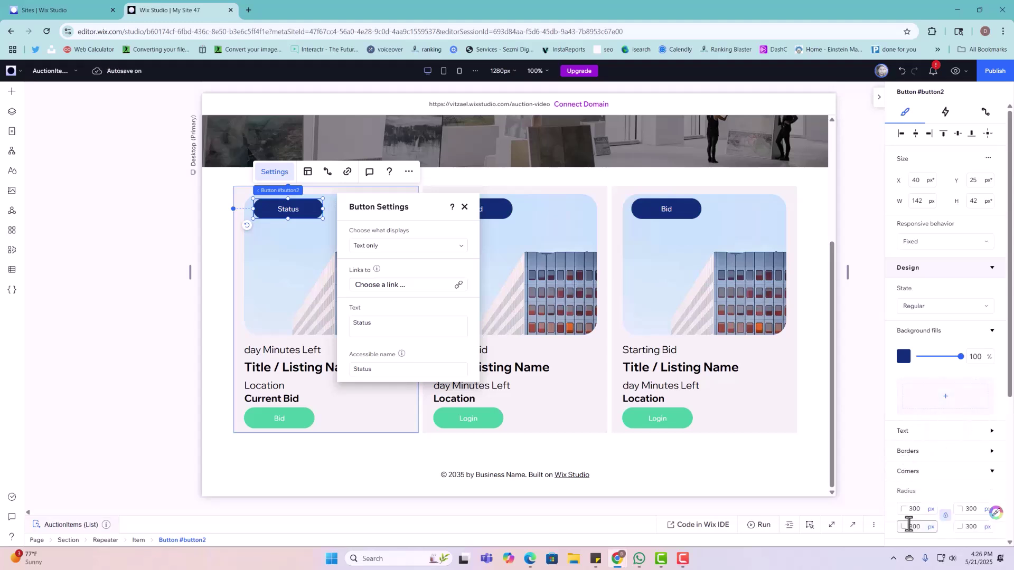
left_click(915, 509)
Step: Set the Status button's corner radius to 0 and move the card image down beneath it
type("0")
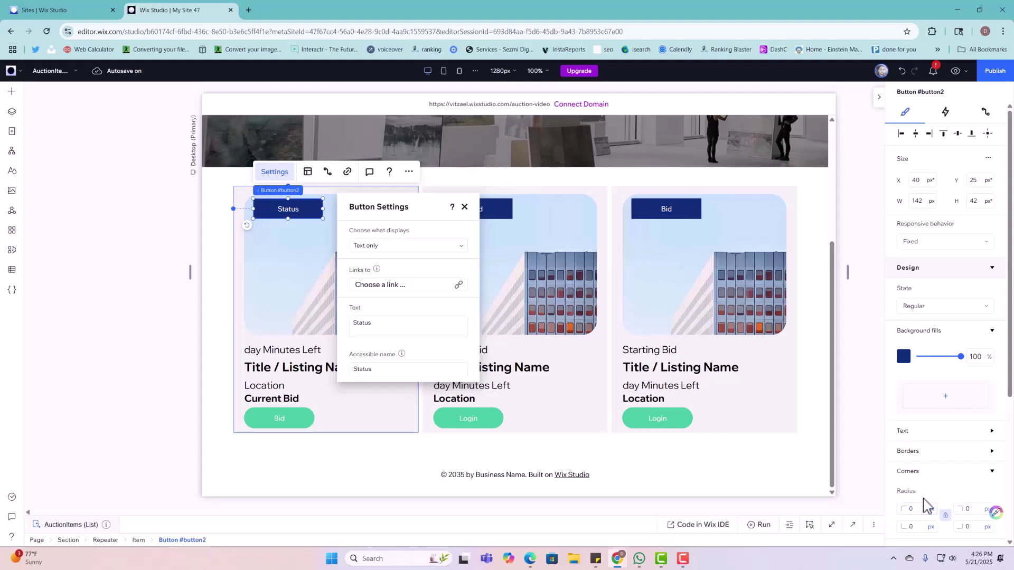
key("Return")
left_click(353, 263)
scroll(355, 224, "up", 1)
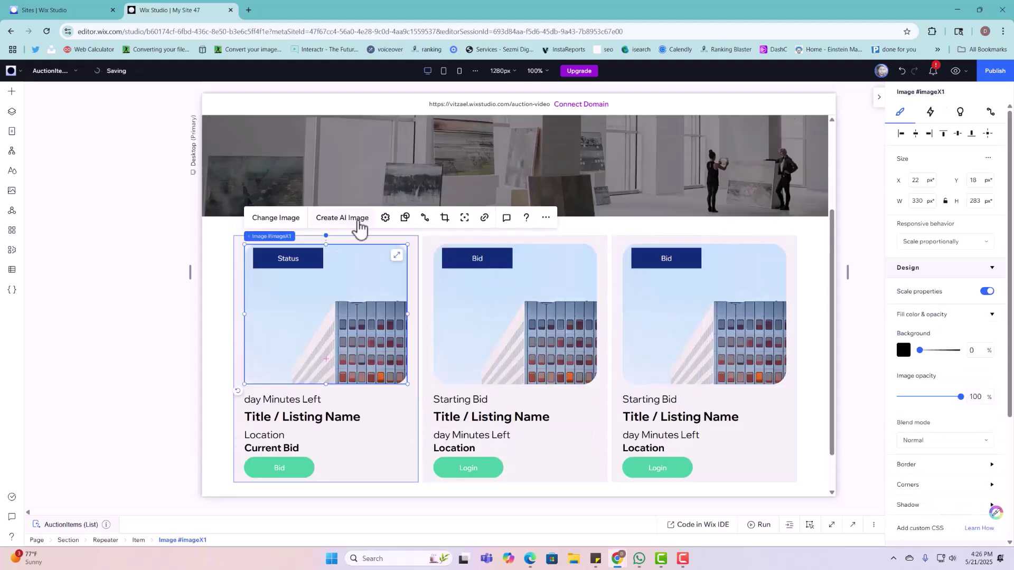
mouse_move(340, 255)
left_mouse_down()
mouse_move(339, 272)
mouse_move(297, 244)
mouse_move(291, 255)
mouse_move(326, 267)
left_mouse_up()
left_click(306, 256)
left_click(324, 267)
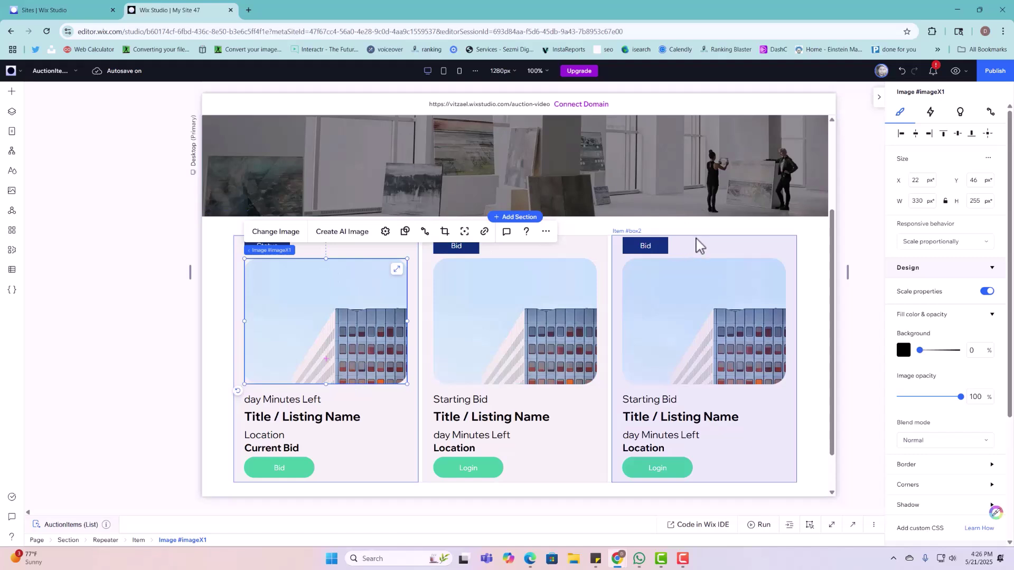
Step: Select the whole repeater of listing cards
left_click(676, 293)
scroll(482, 322, "down", 1)
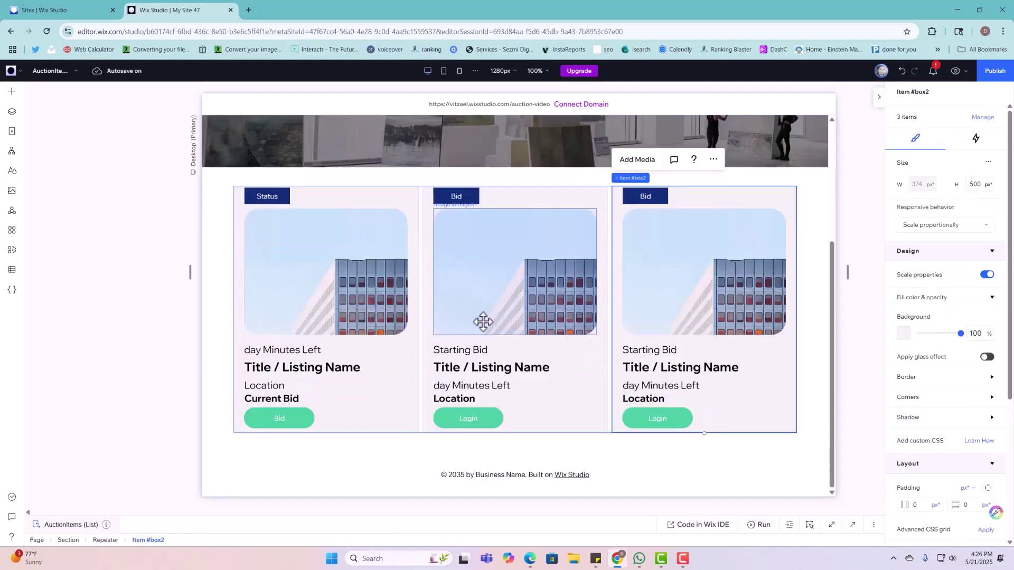
left_click(329, 260)
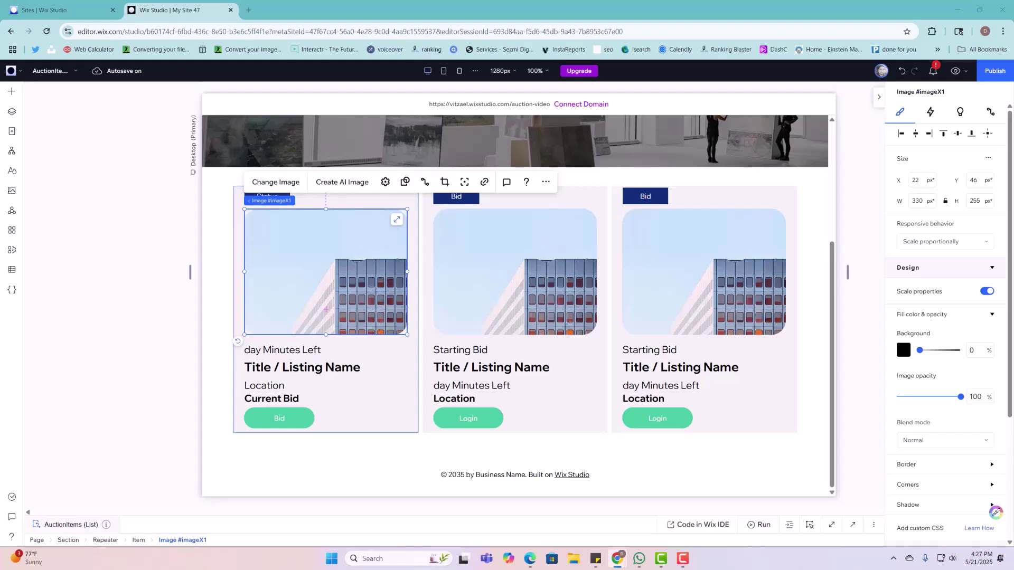
left_click(623, 212)
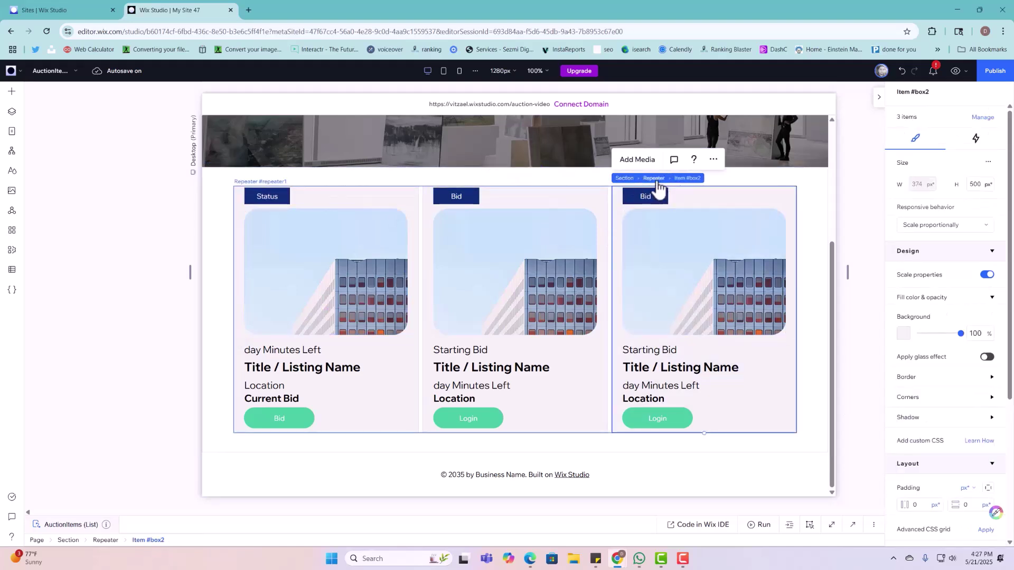
left_click(654, 179)
Step: Rename the repeater's ID to repeaterAuctionItems in the properties panel
left_click(853, 524)
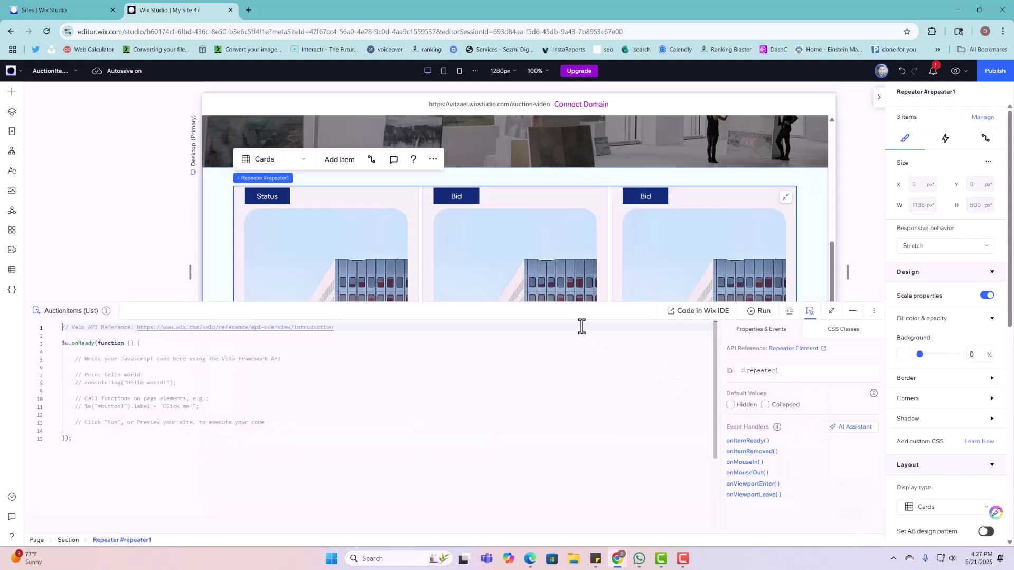
left_click(763, 371)
type("repeaterAuctionItems")
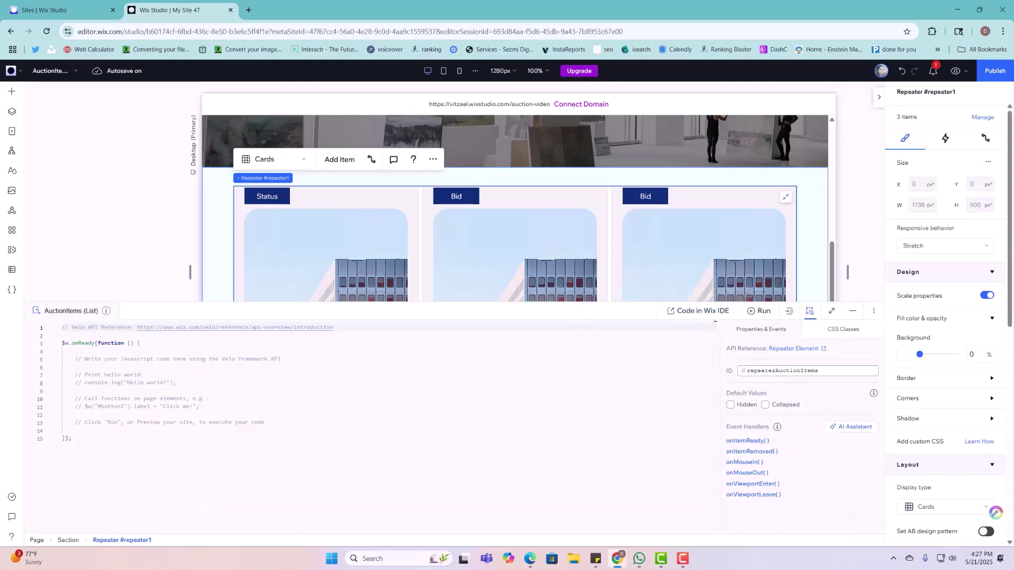
key("Return")
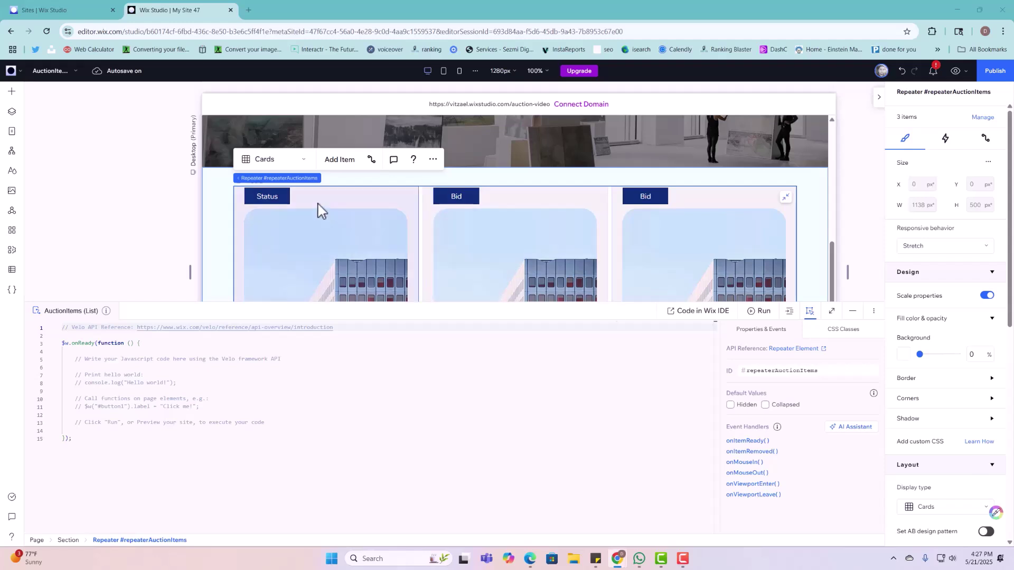
Step: Change the Status button's ID to statusBTN
left_click(271, 197)
left_click(266, 162)
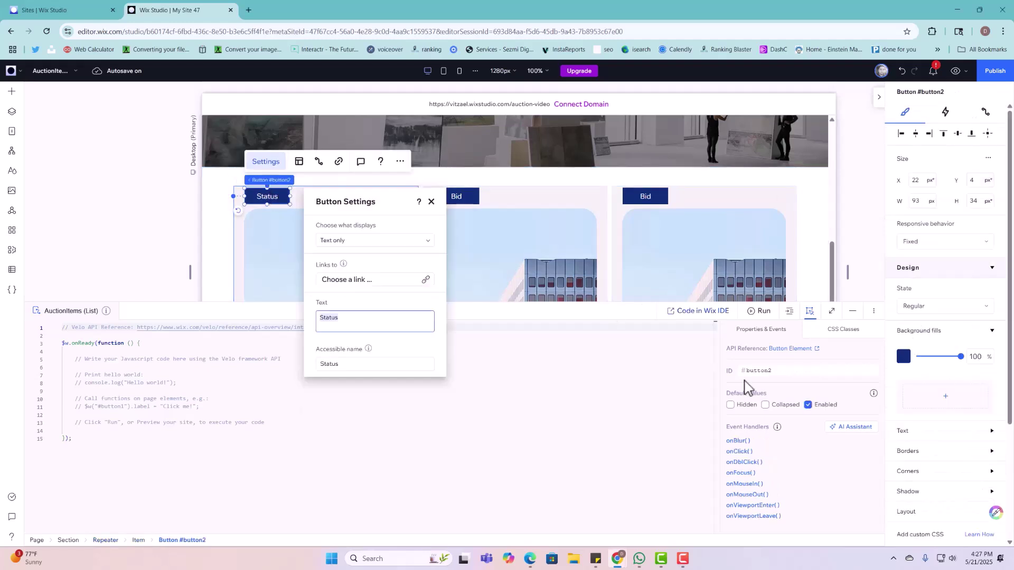
left_click(776, 371)
type("statusBTN")
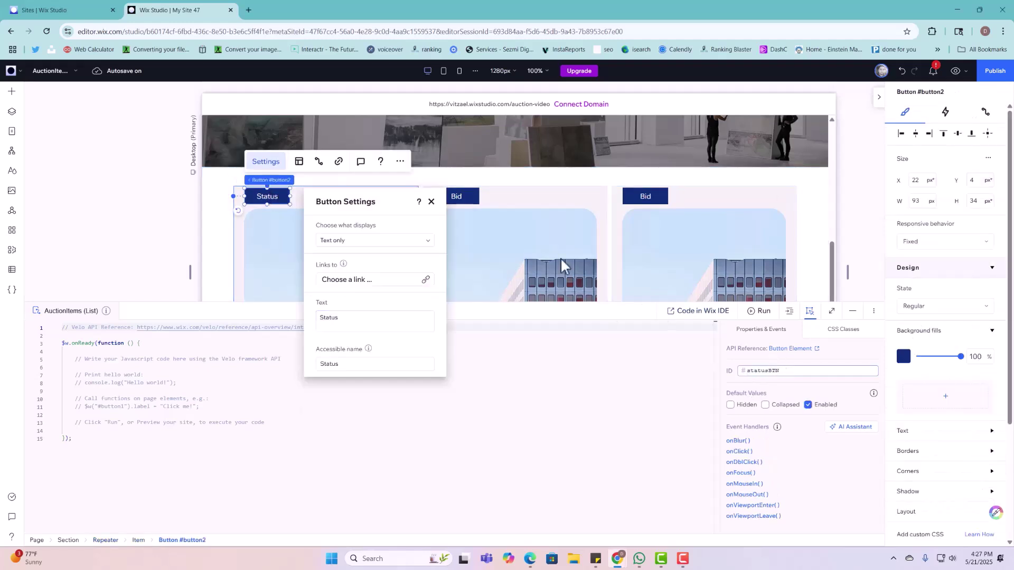
left_click(431, 202)
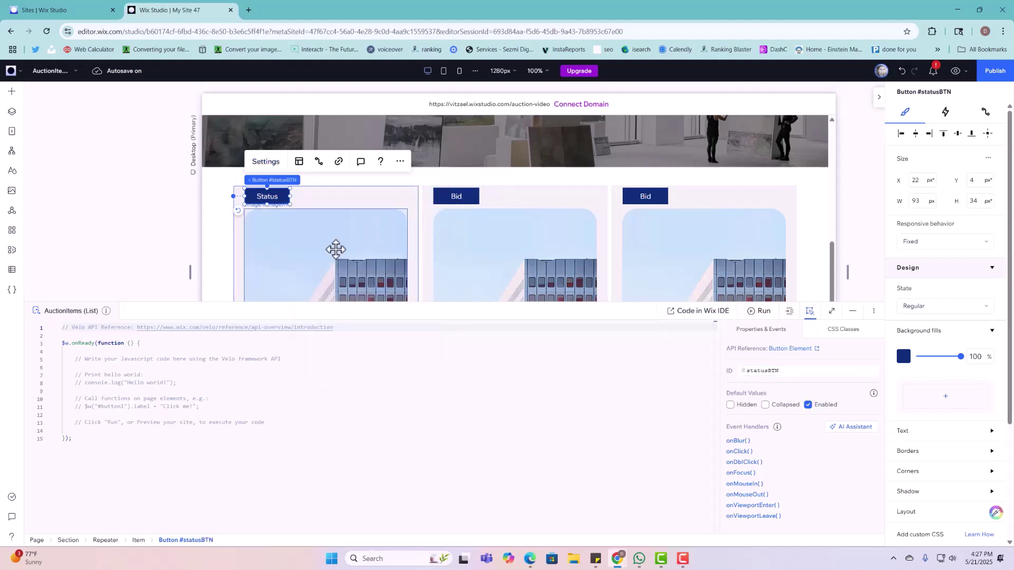
Step: Rename the first card's image ID from imageX1 to imageThumbnail
left_click(333, 249)
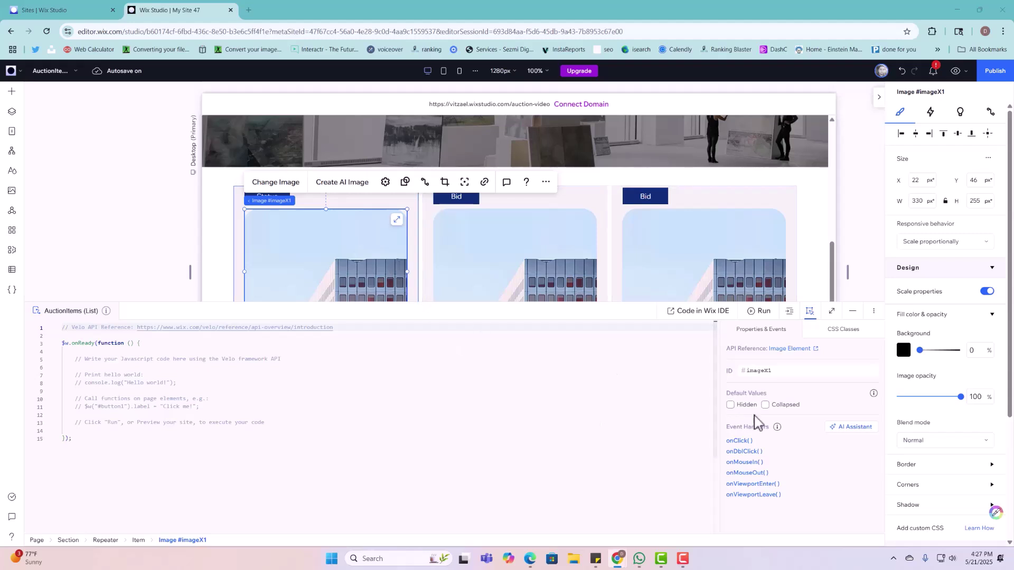
double_click(770, 371)
type("imageThumbnail")
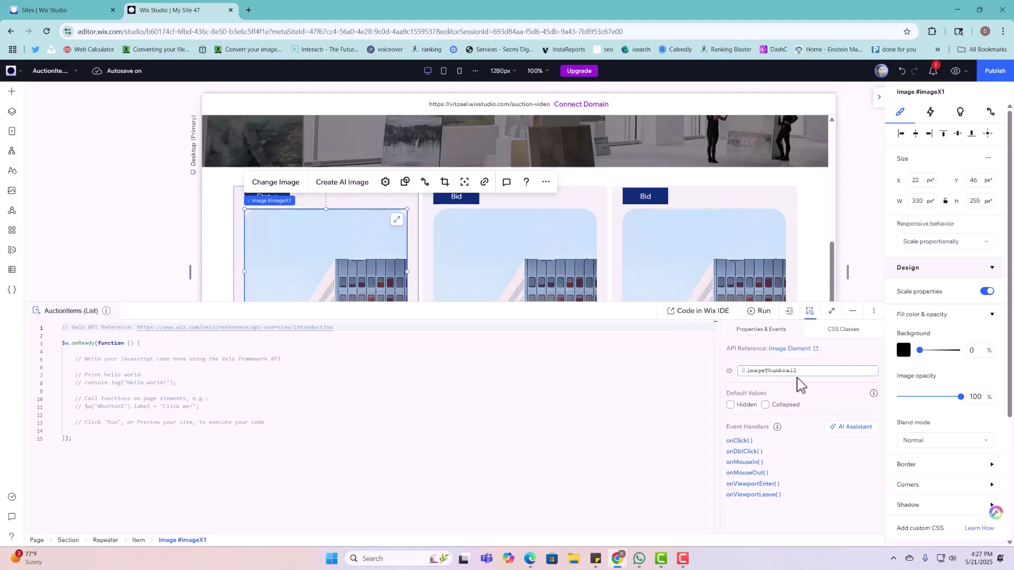
key("Return")
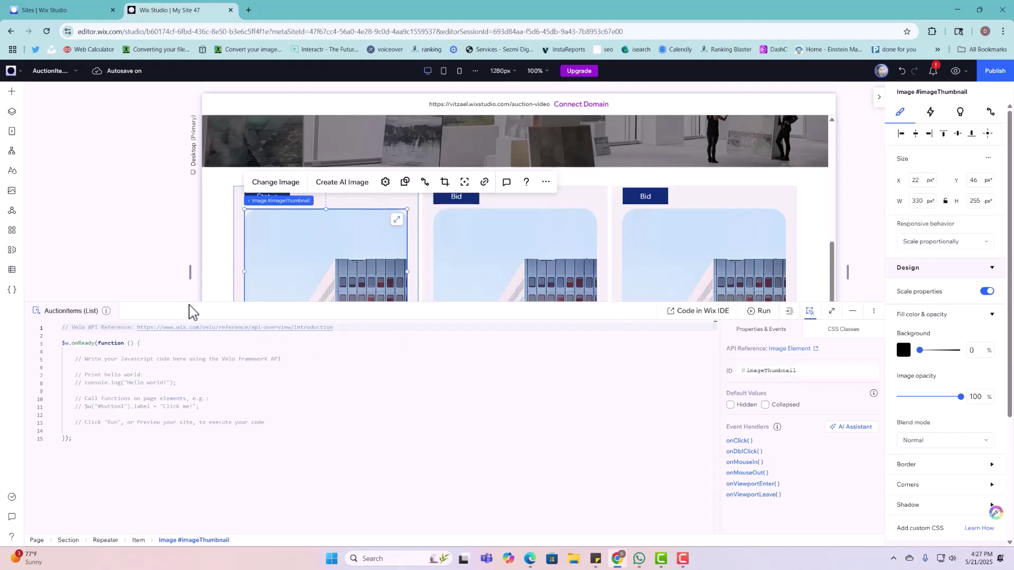
left_click_drag(188, 299, 204, 445)
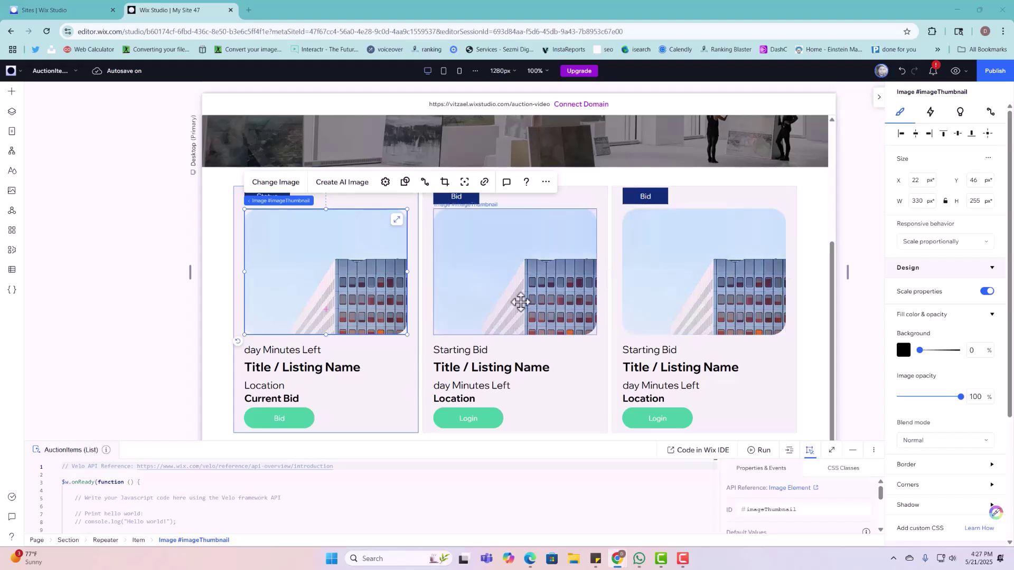
Step: Change the day Minutes Left text's ID from text5 to remainingTimeLeftTXT
left_click(306, 350)
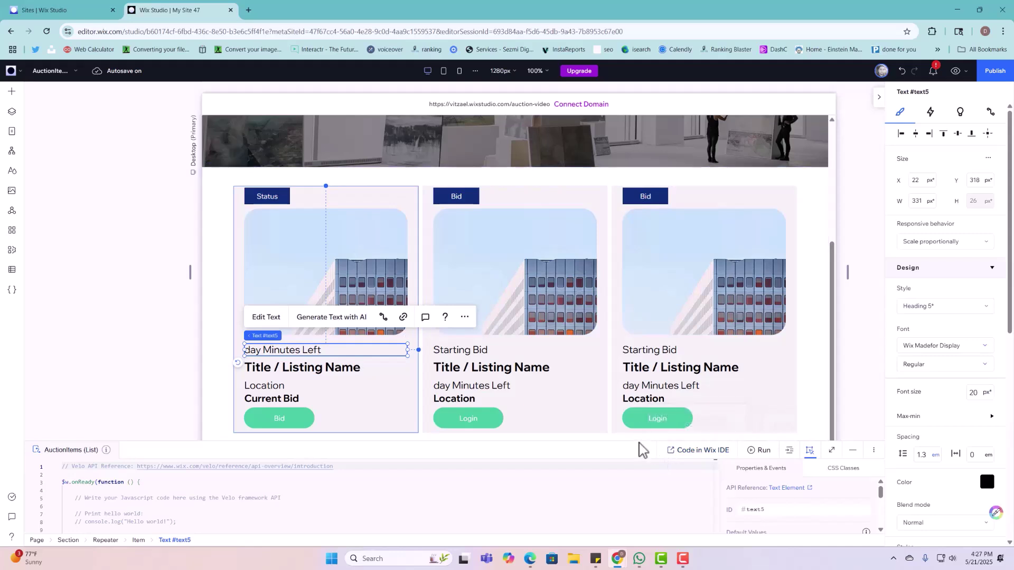
left_click_drag(639, 445, 635, 416)
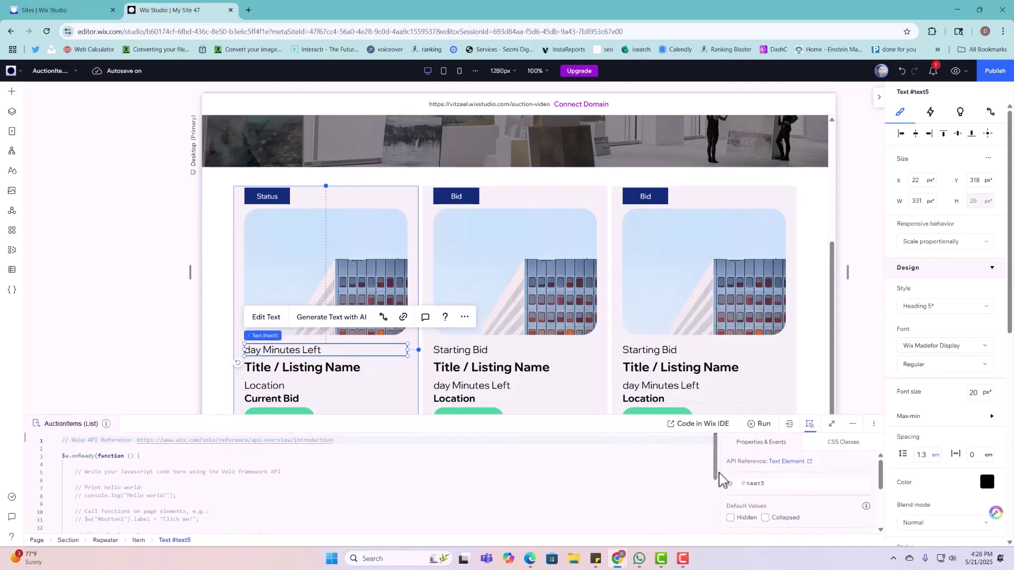
left_click(810, 482)
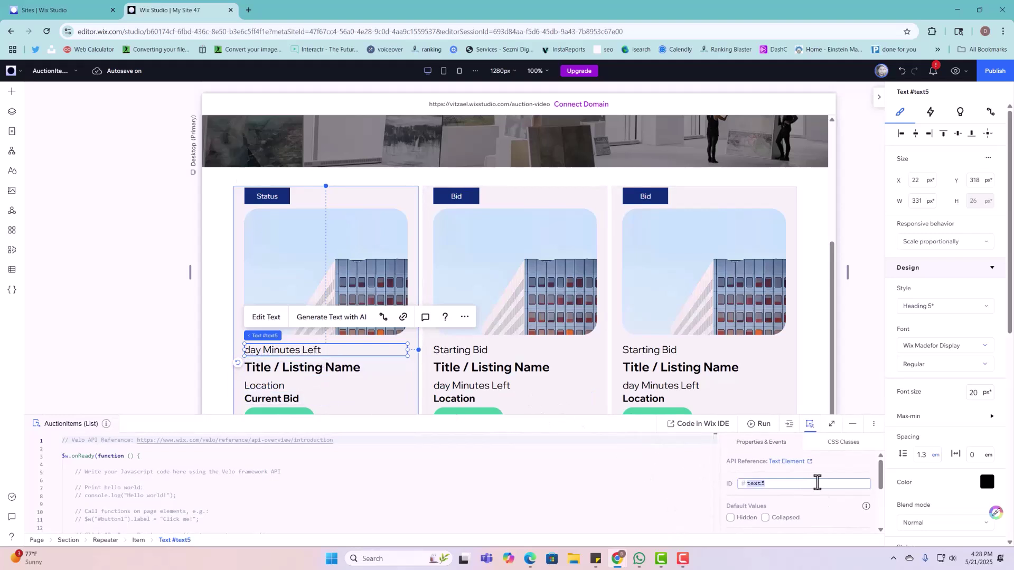
type("remainingTimeLeftTxt")
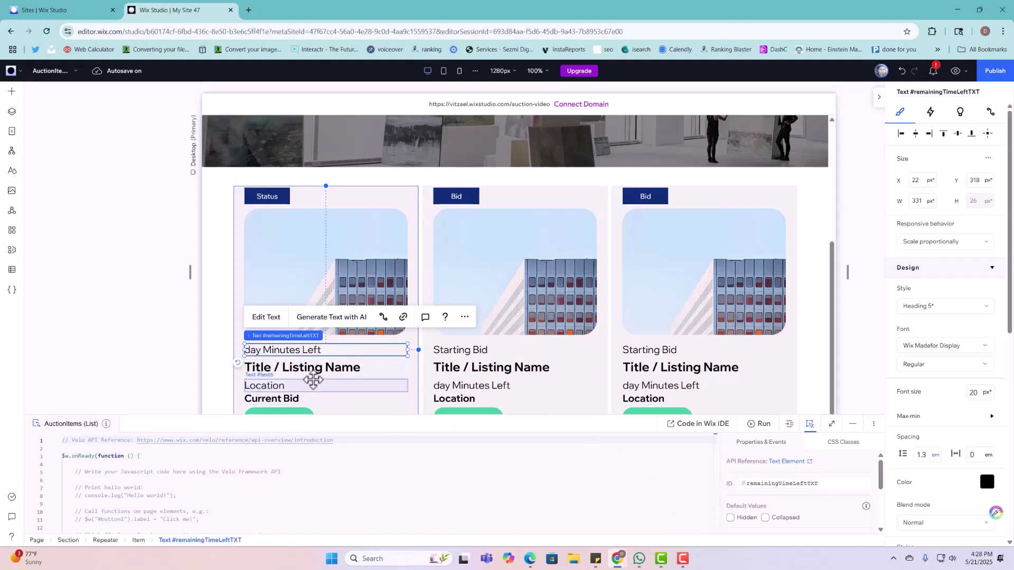
Step: Change the Title / Listing Name text's ID from text4 to titleItemTXT
left_click(315, 370)
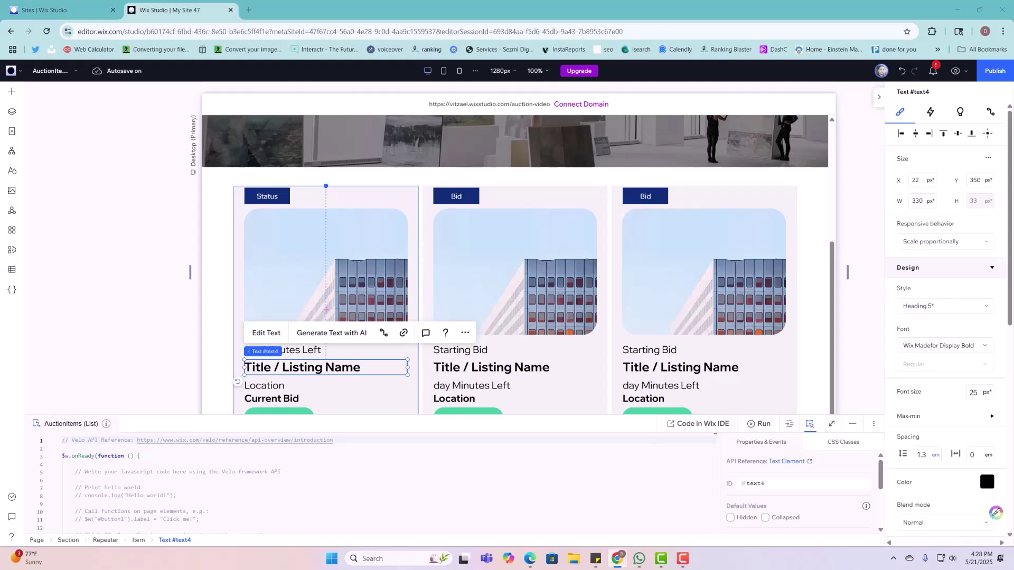
left_click(819, 486)
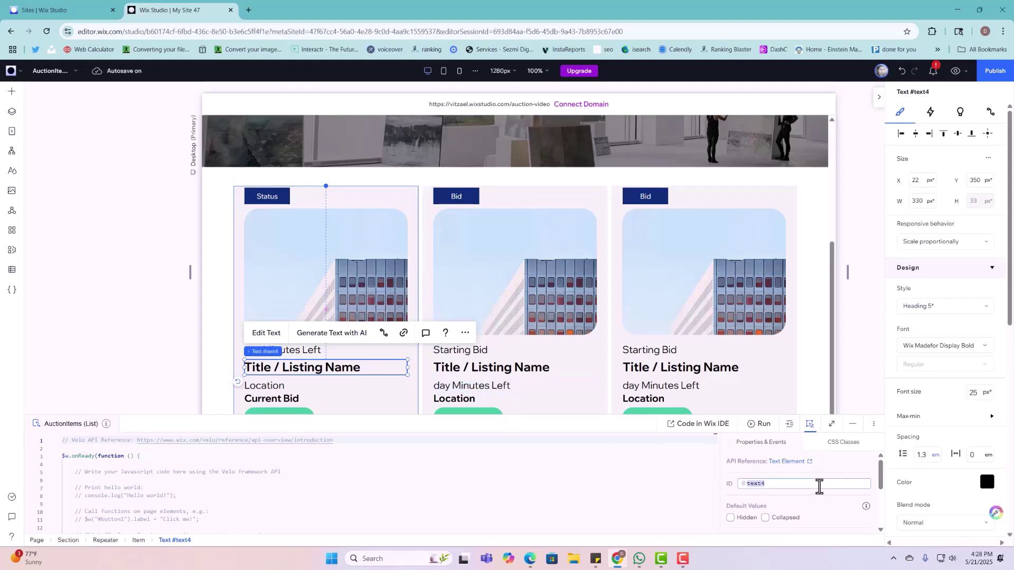
type("titleItemTXT")
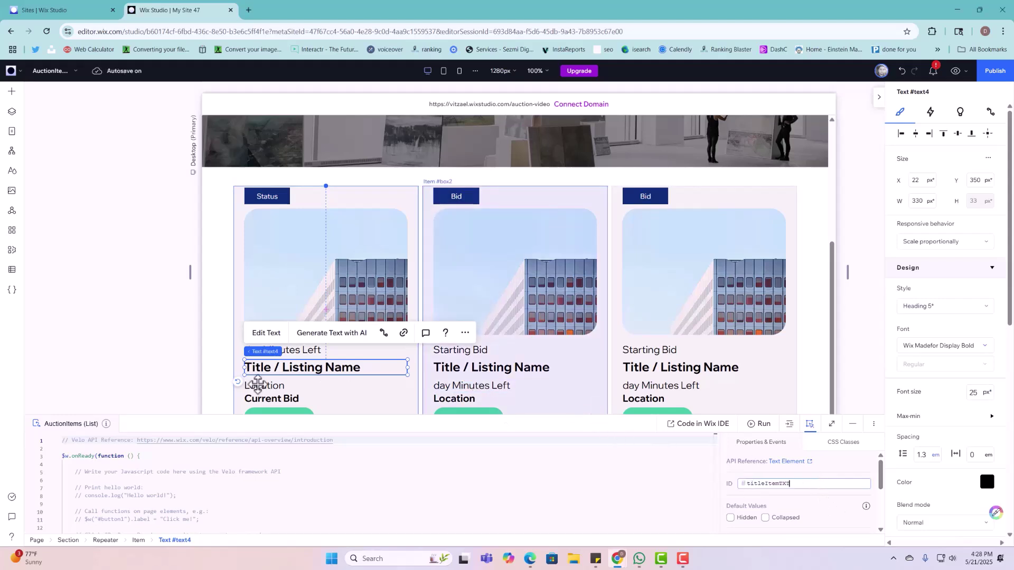
left_click(248, 386)
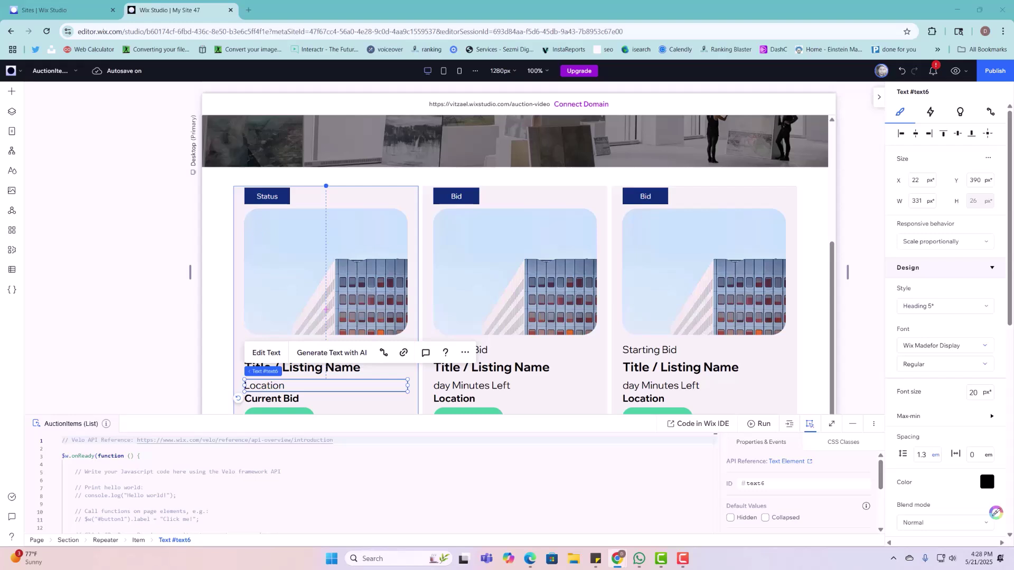
Step: Connect the Location text to the AuctionItems Item dataset, set to load 50 items
left_click(382, 353)
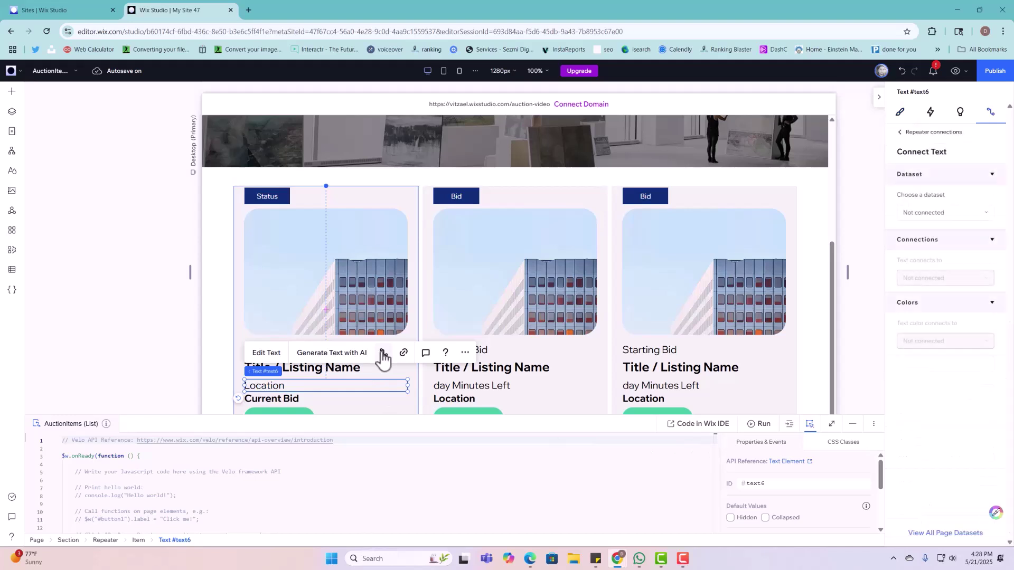
left_click(927, 214)
left_click(929, 252)
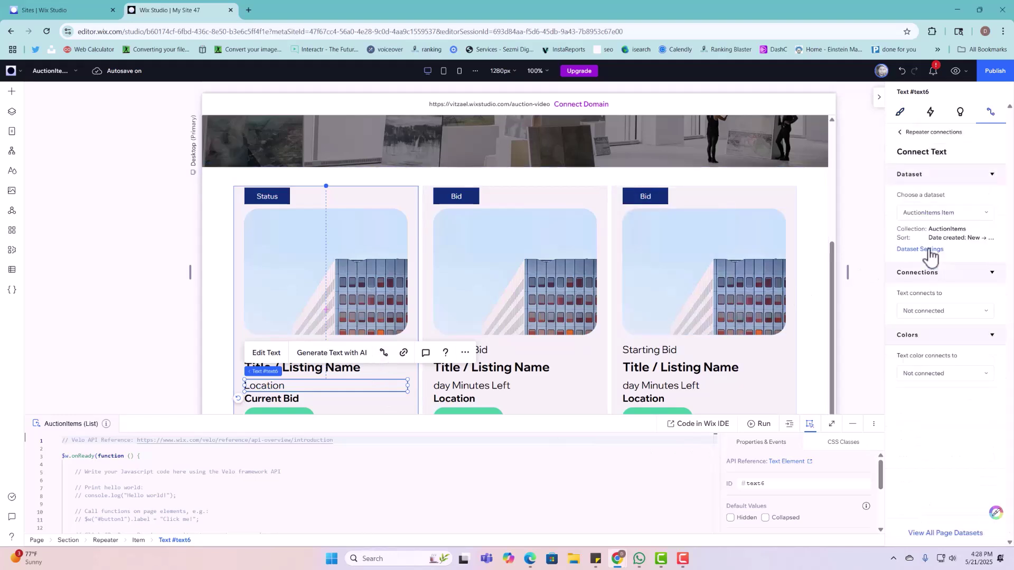
left_click(941, 277)
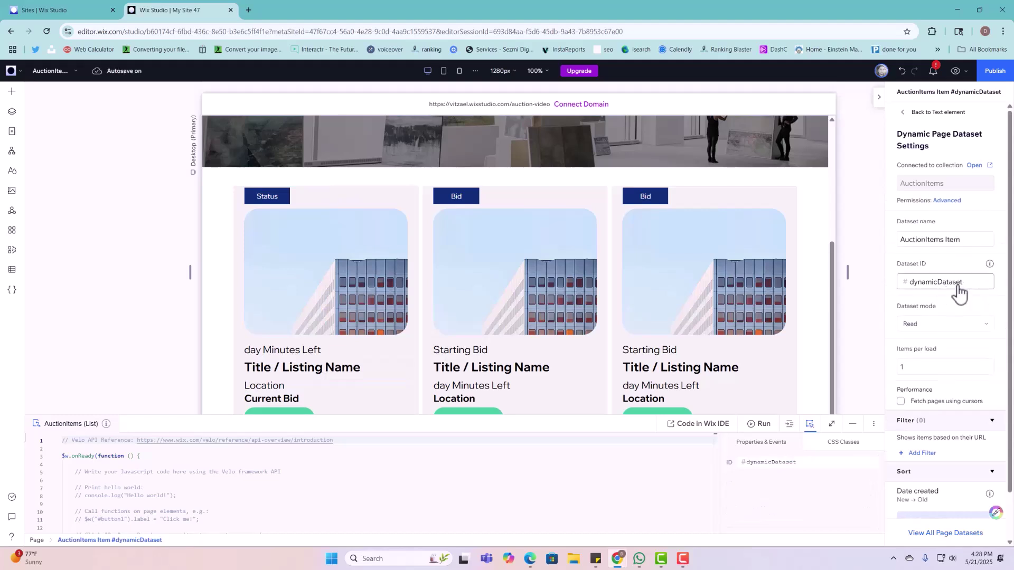
double_click(957, 284)
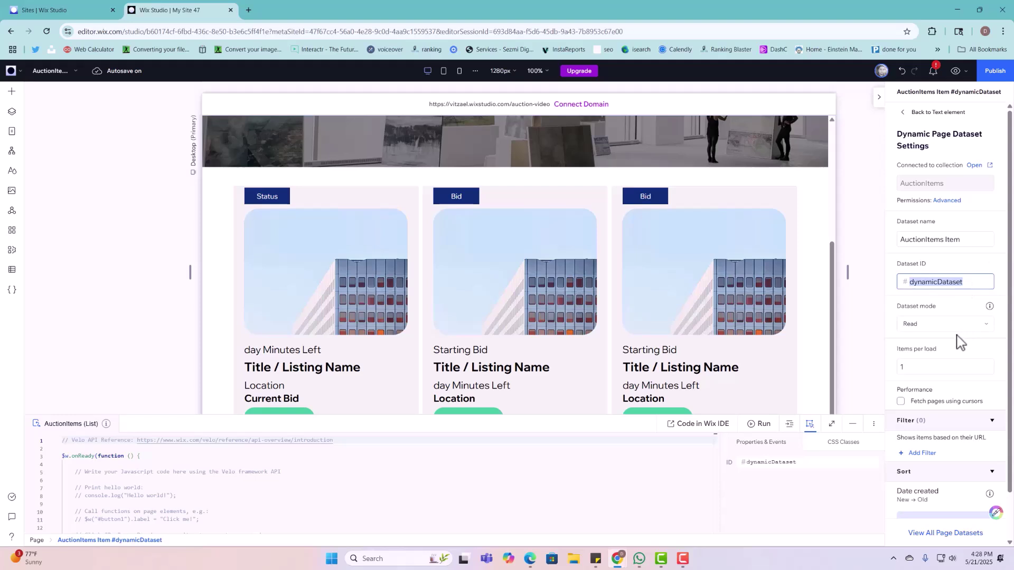
left_click(915, 371)
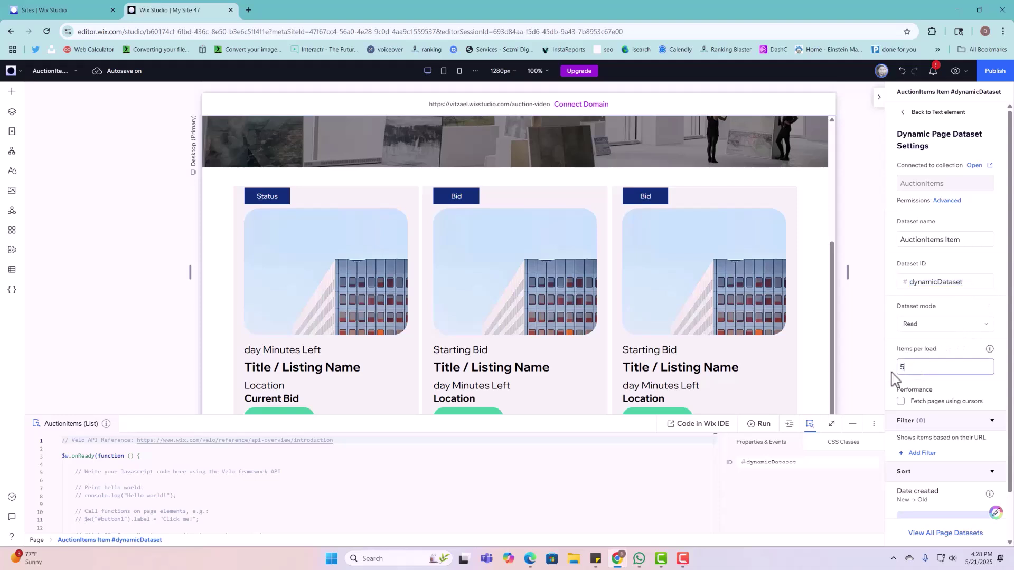
type("50")
left_click(931, 358)
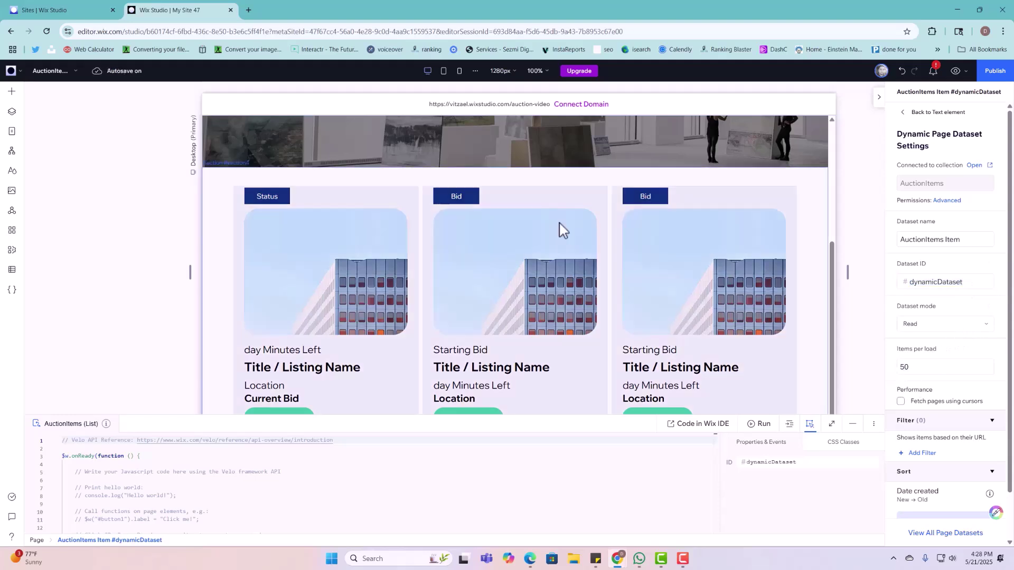
Step: Bind the Location text to the Location (Address) collection field
left_click(286, 394)
left_click(284, 393)
left_click(284, 393)
left_click(283, 390)
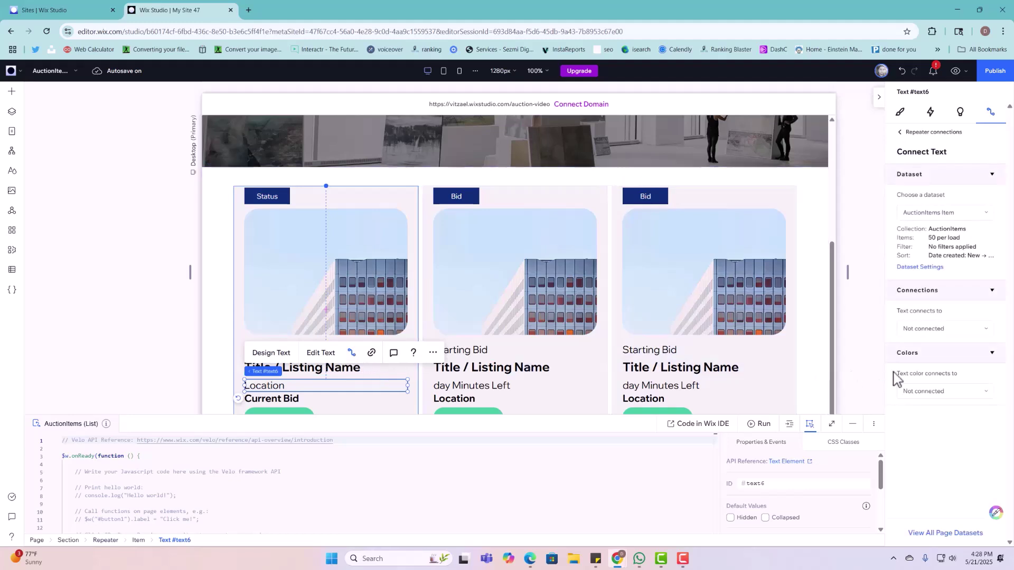
left_click(941, 332)
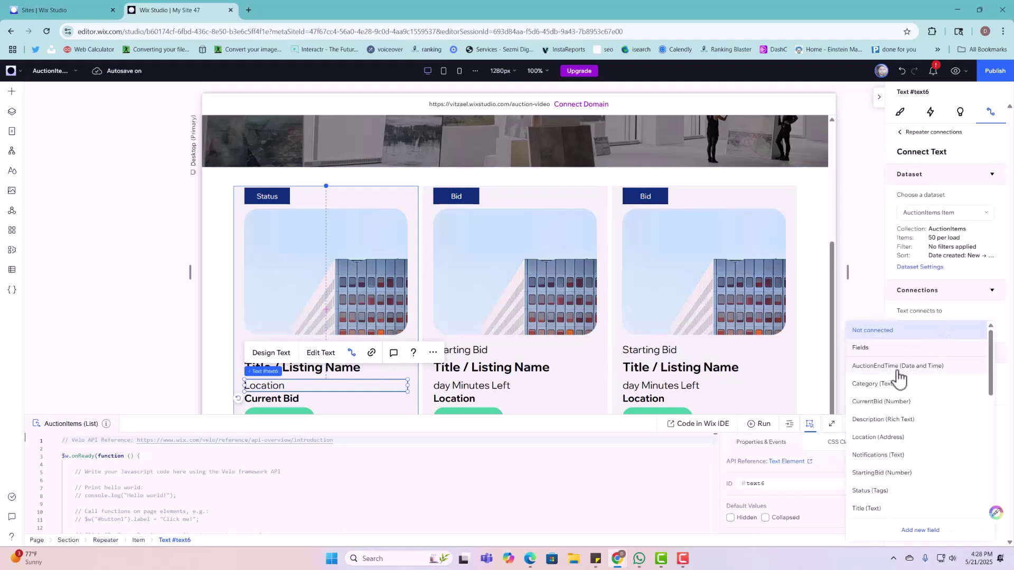
left_click(872, 438)
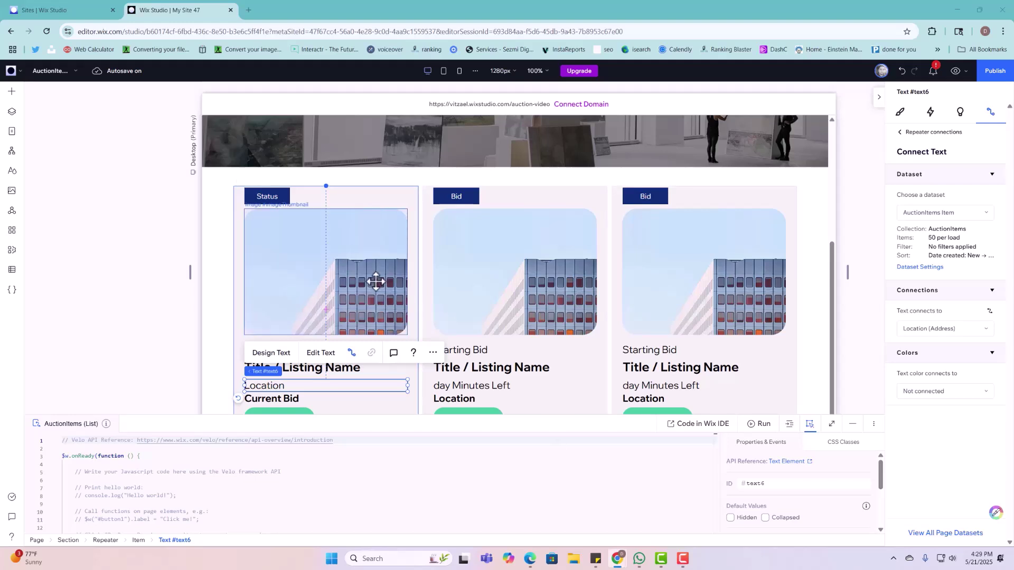
left_click(382, 266)
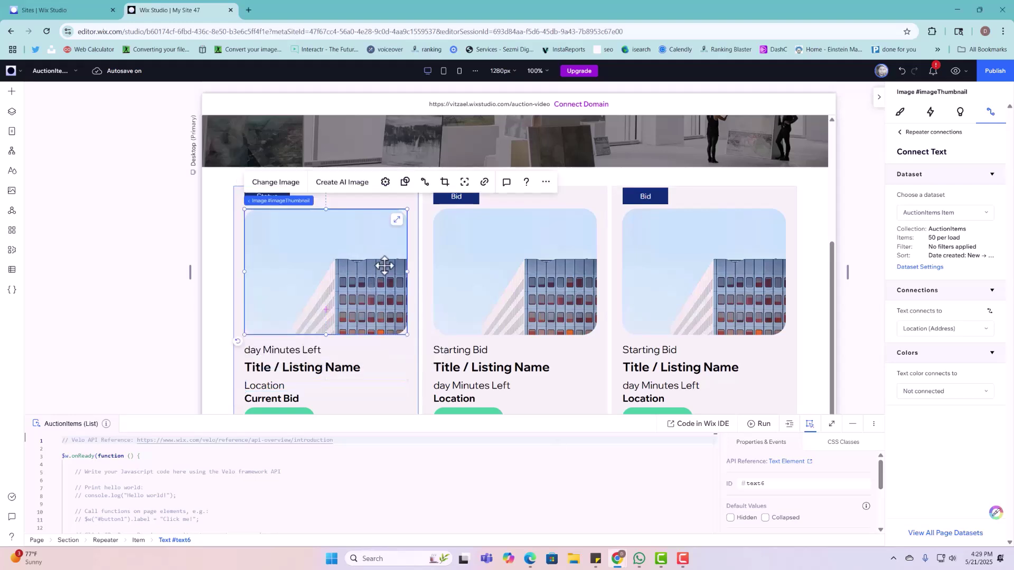
Step: Replace the first card's thumbnail with the pale lavender background image
left_click(267, 184)
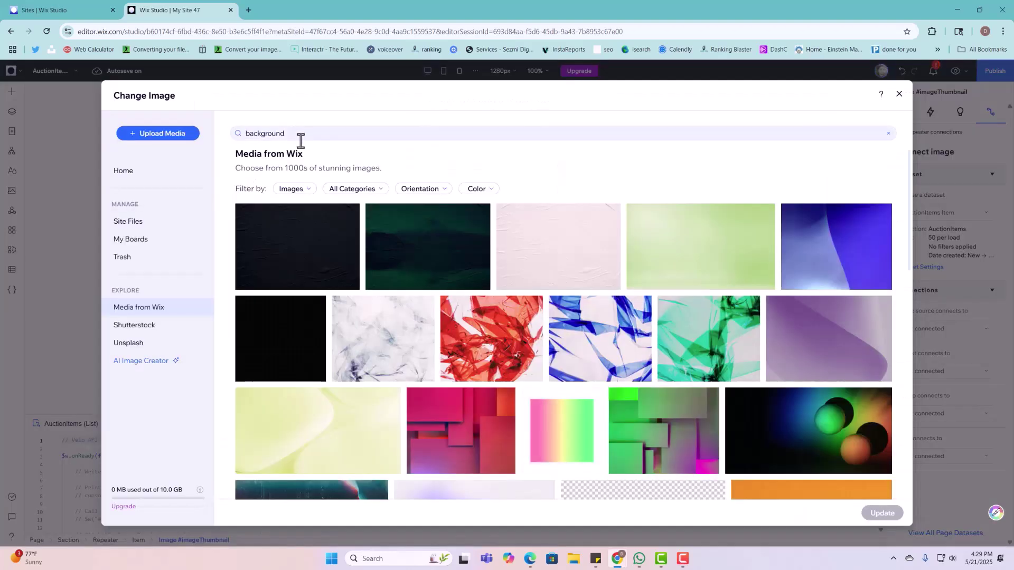
scroll(502, 364, "down", 5)
scroll(504, 372, "down", 6)
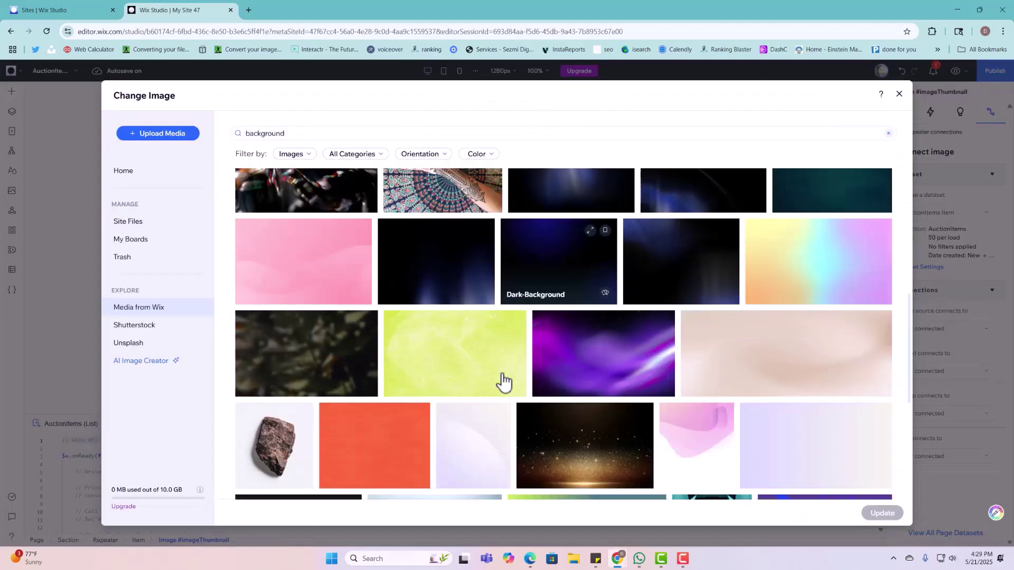
left_click(467, 257)
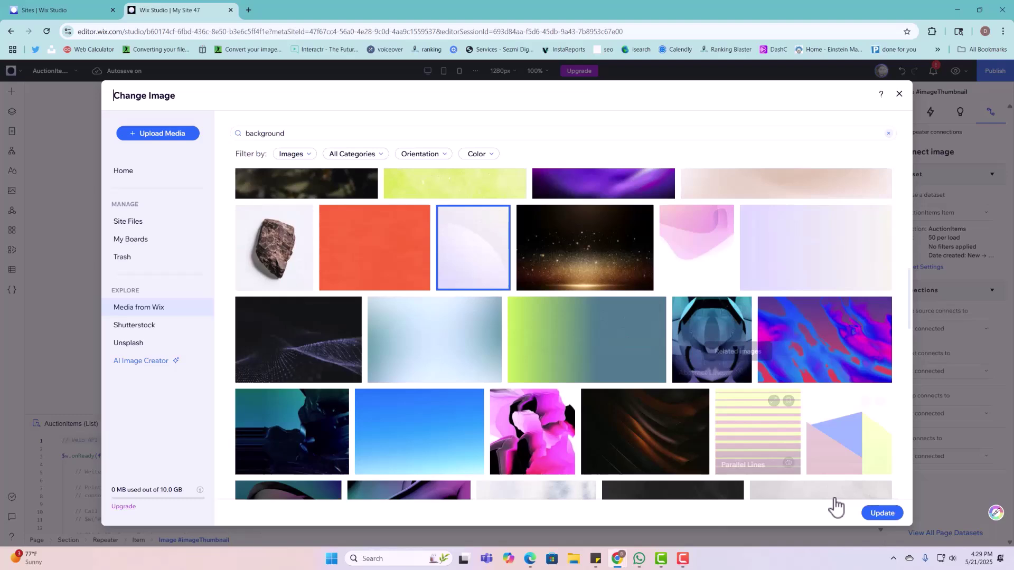
left_click(881, 513)
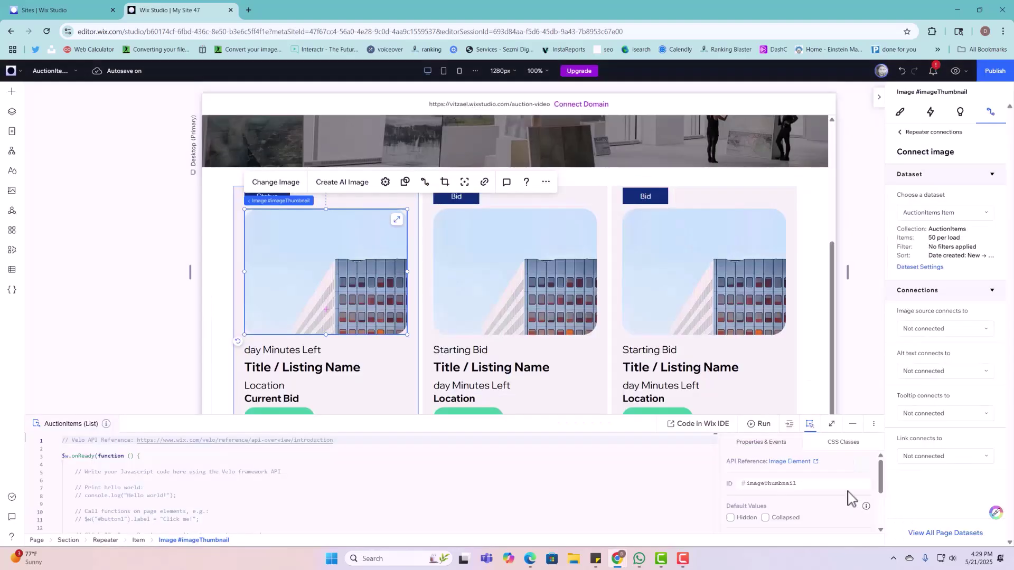
Step: Swap the second card's building image for the lavender gradient from the 'background' search
left_click(518, 310)
left_click(465, 182)
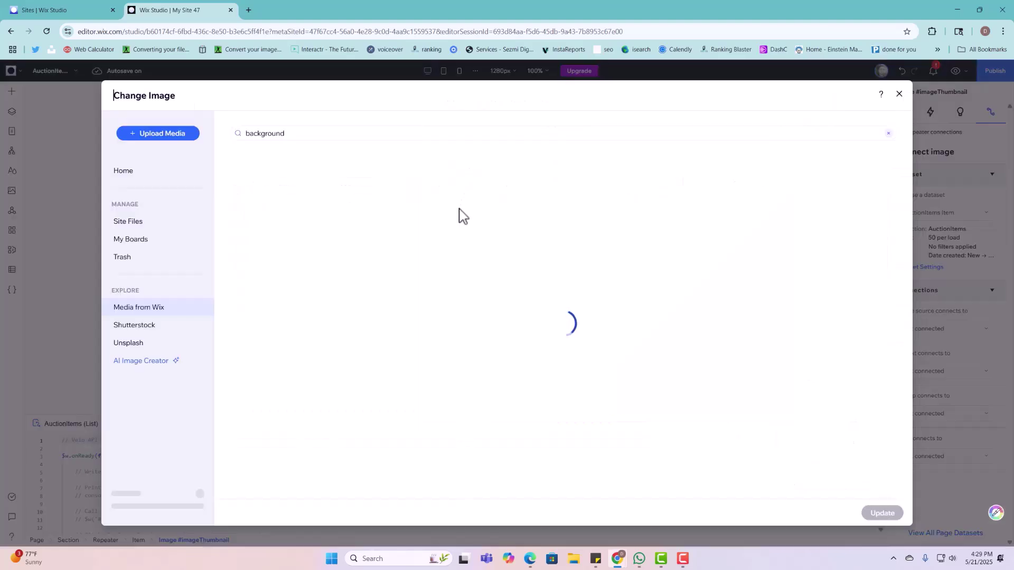
left_click(299, 135)
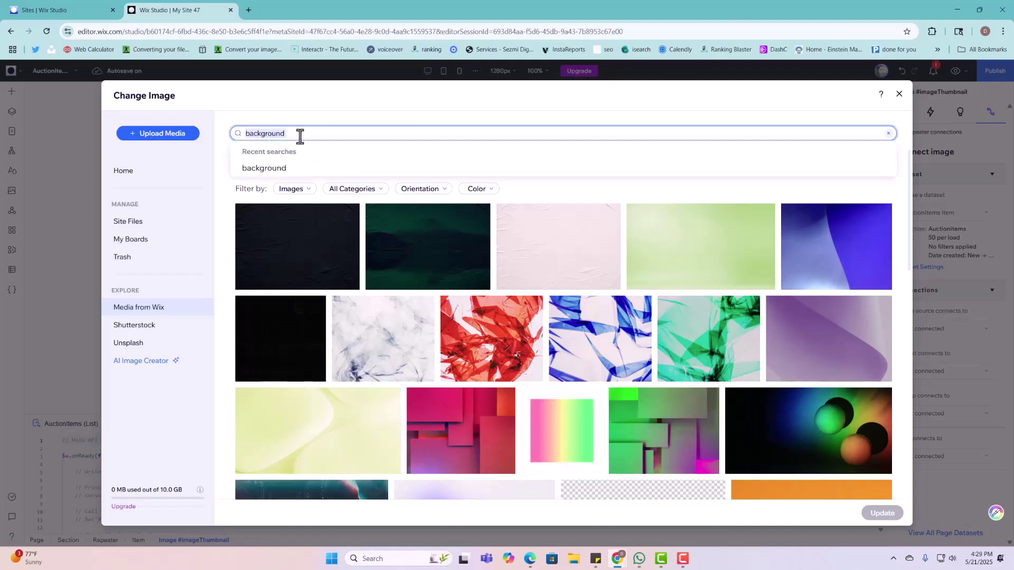
scroll(475, 327, "down", 6)
scroll(498, 385, "down", 4)
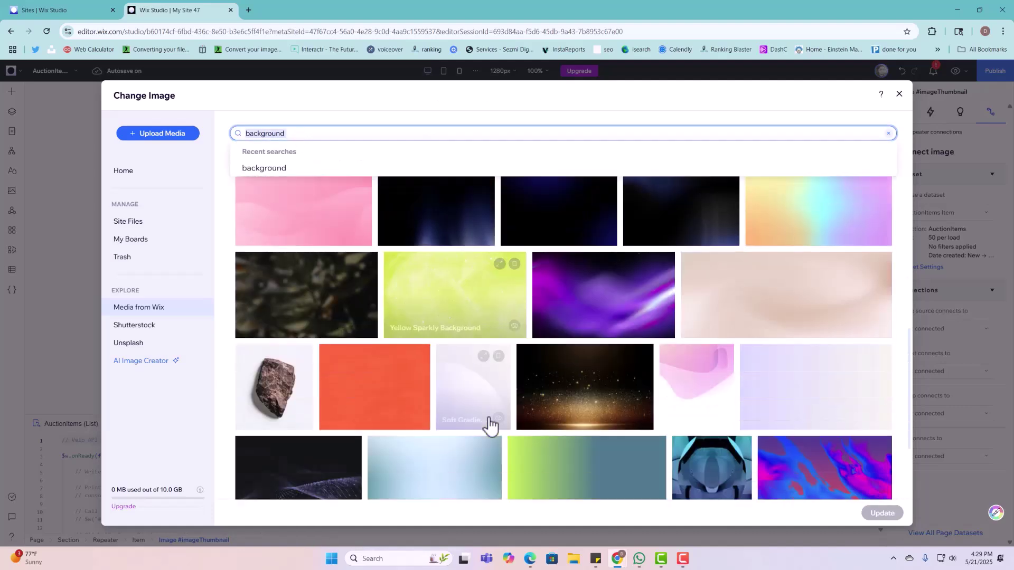
left_click(487, 384)
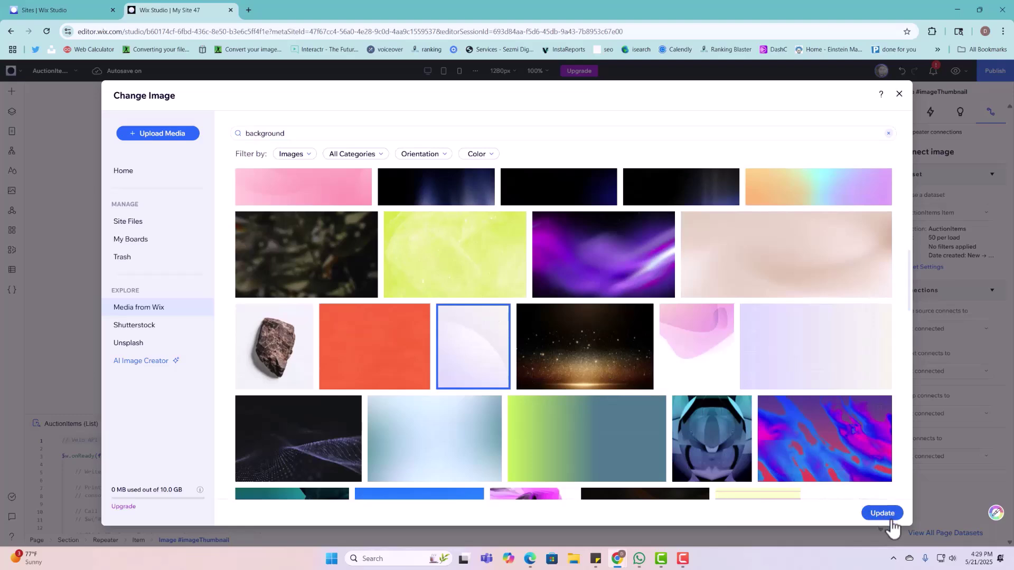
left_click(887, 512)
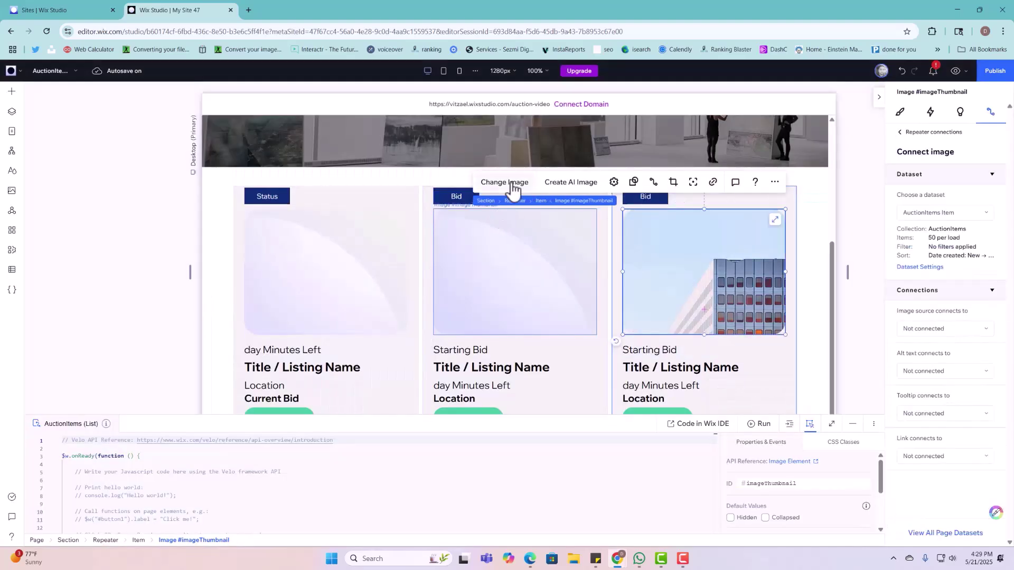
Step: Apply the lavender gradient picture to the remaining card thumbnail
left_click(507, 183)
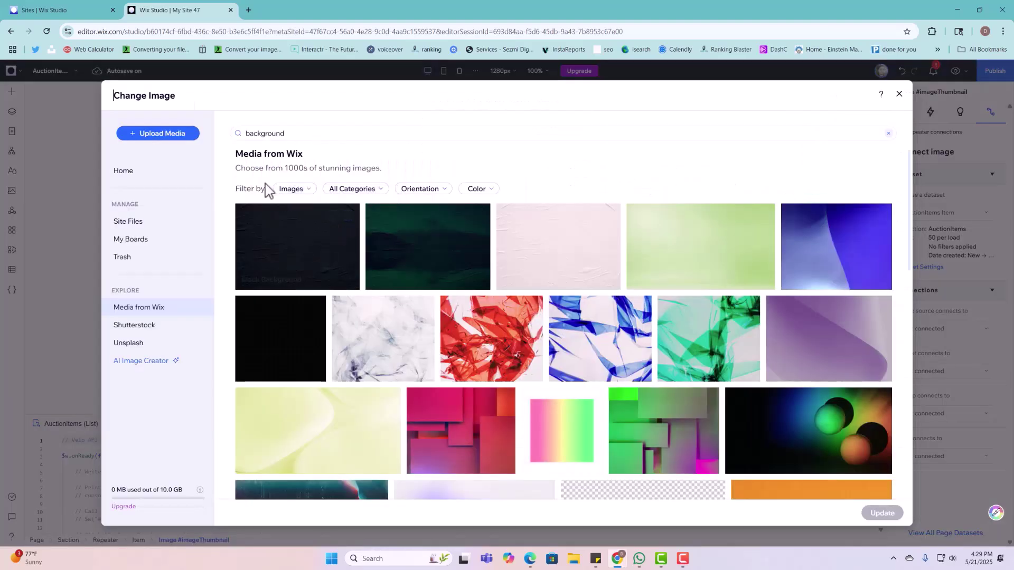
scroll(584, 423, "down", 3)
scroll(531, 455, "down", 5)
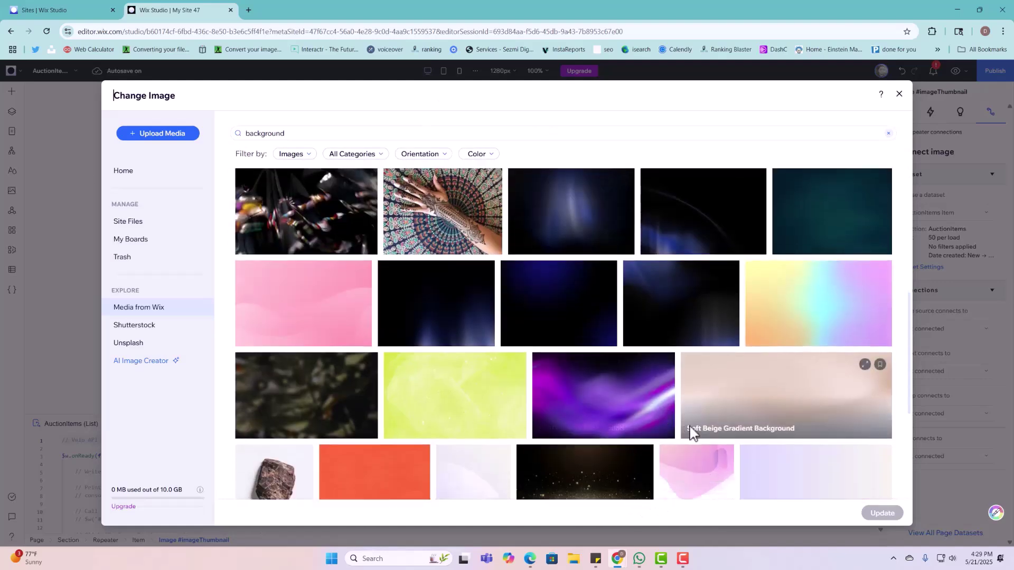
left_click(472, 365)
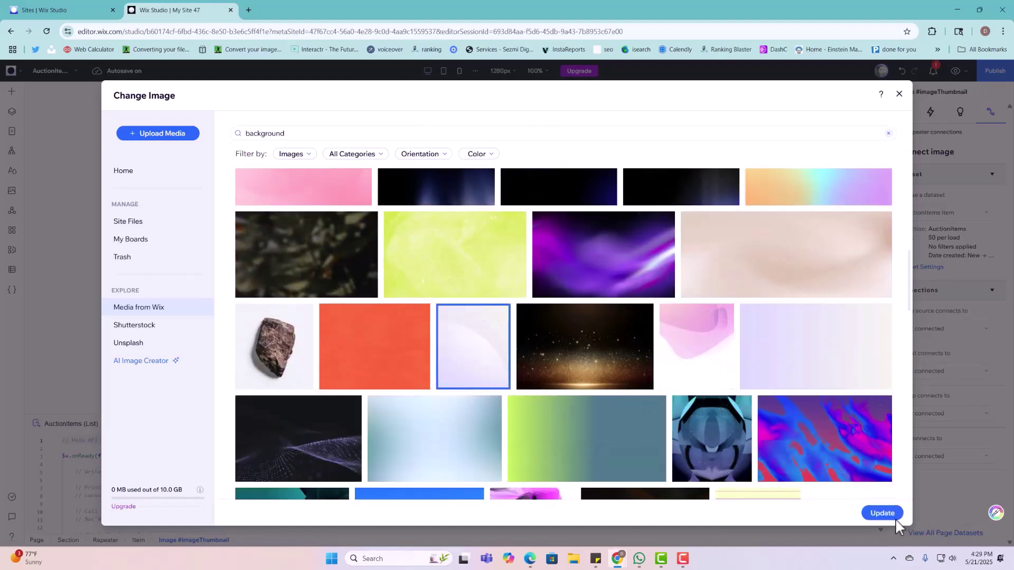
left_click(895, 516)
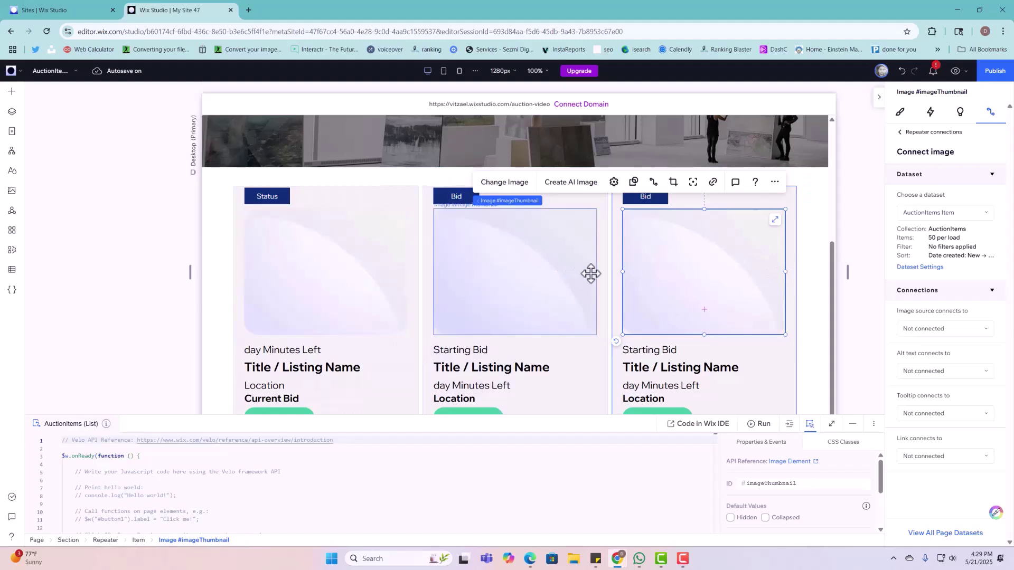
Step: Check the thumbnail's design settings, then select its card and the auction items repeater
left_click(900, 113)
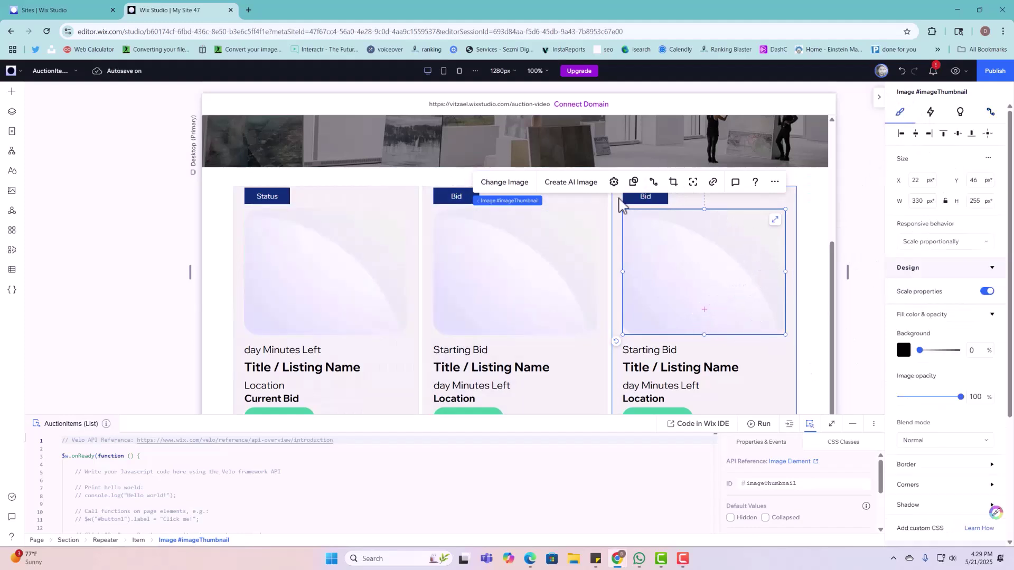
left_click(620, 202)
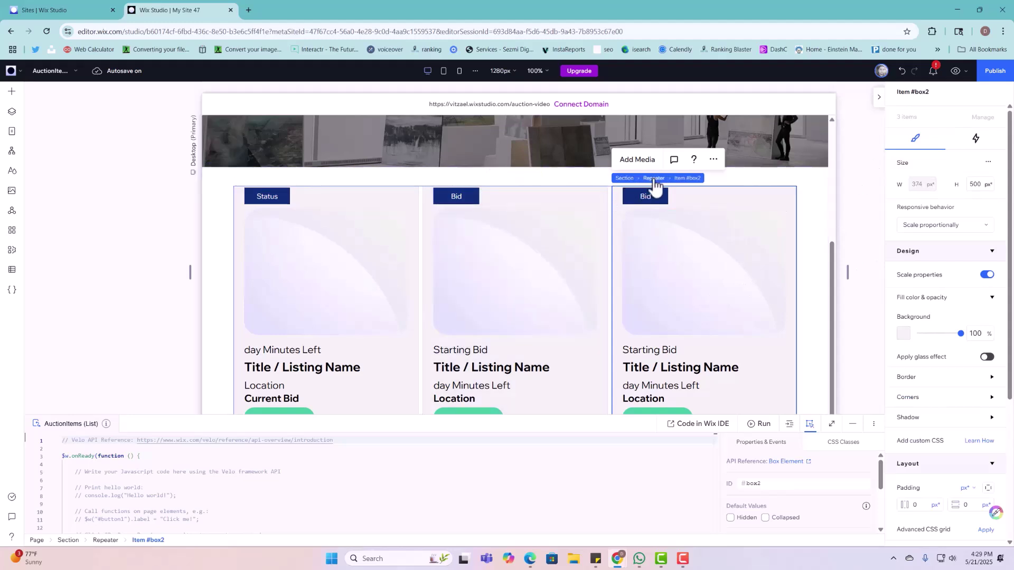
left_click(653, 178)
scroll(955, 438, "down", 5)
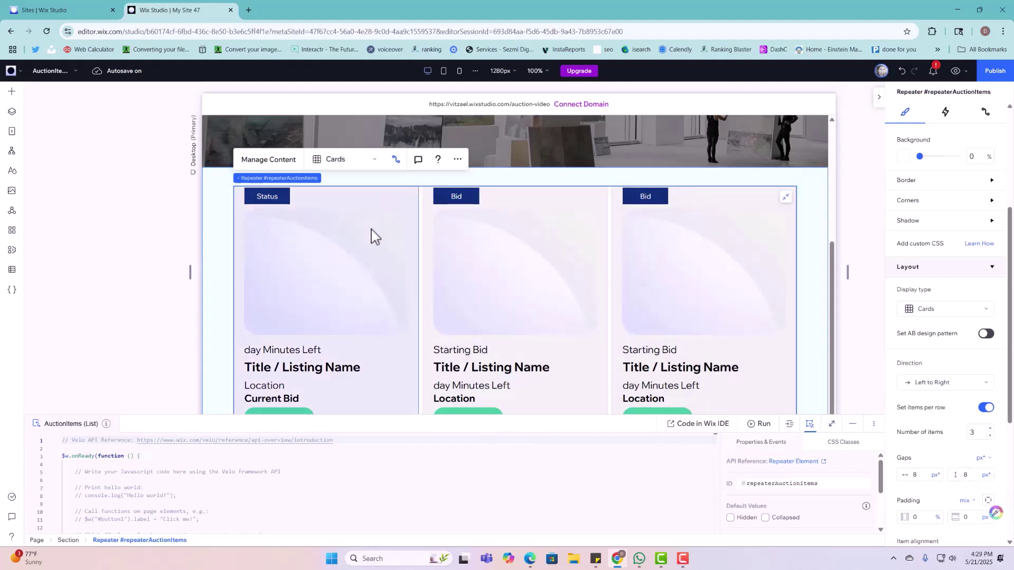
Step: Link the first card's thumbnail image to the AuctionItems (Item) page through its CMS connection
left_click(371, 232)
left_click(371, 232)
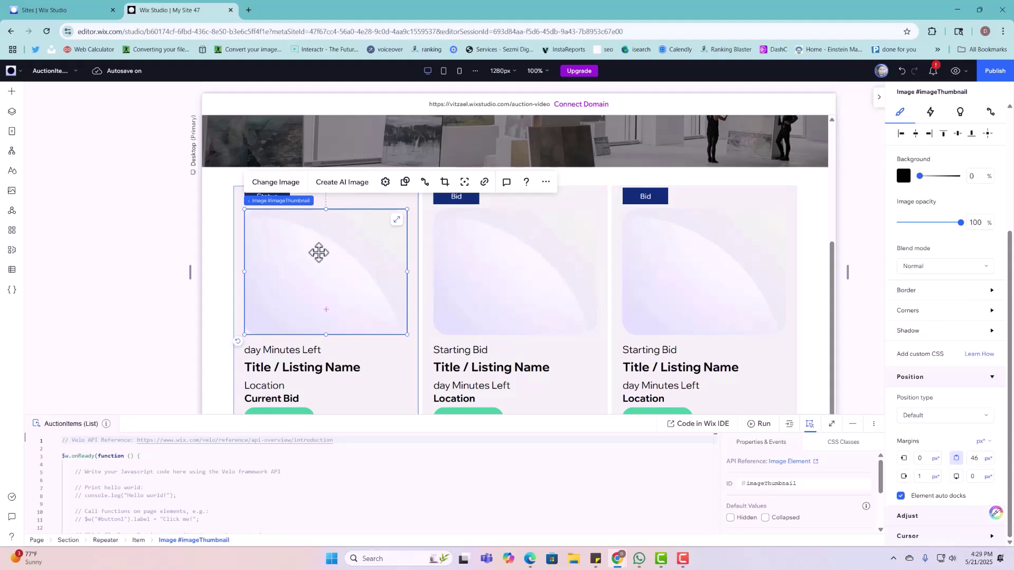
left_click(425, 182)
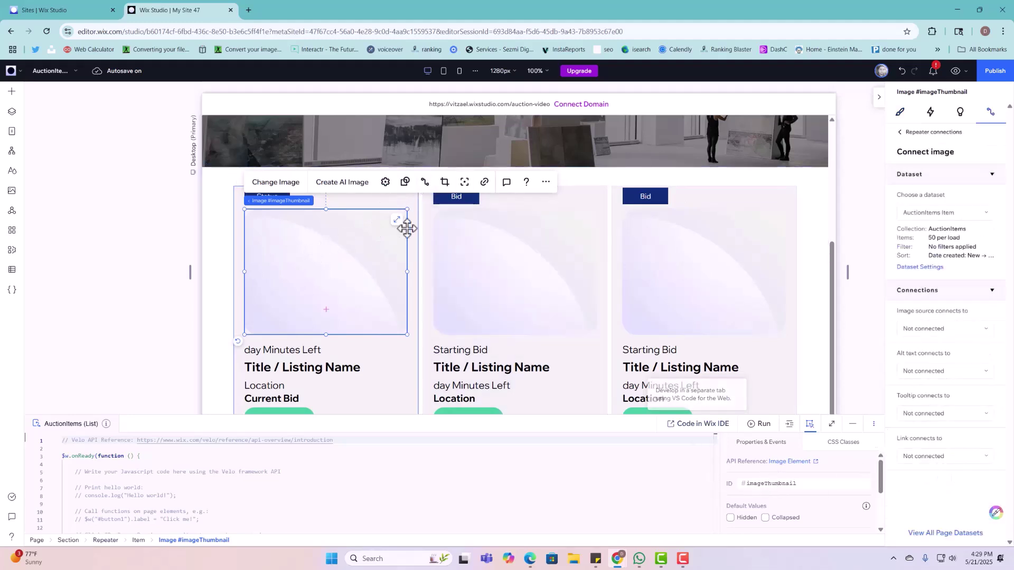
left_click(950, 455)
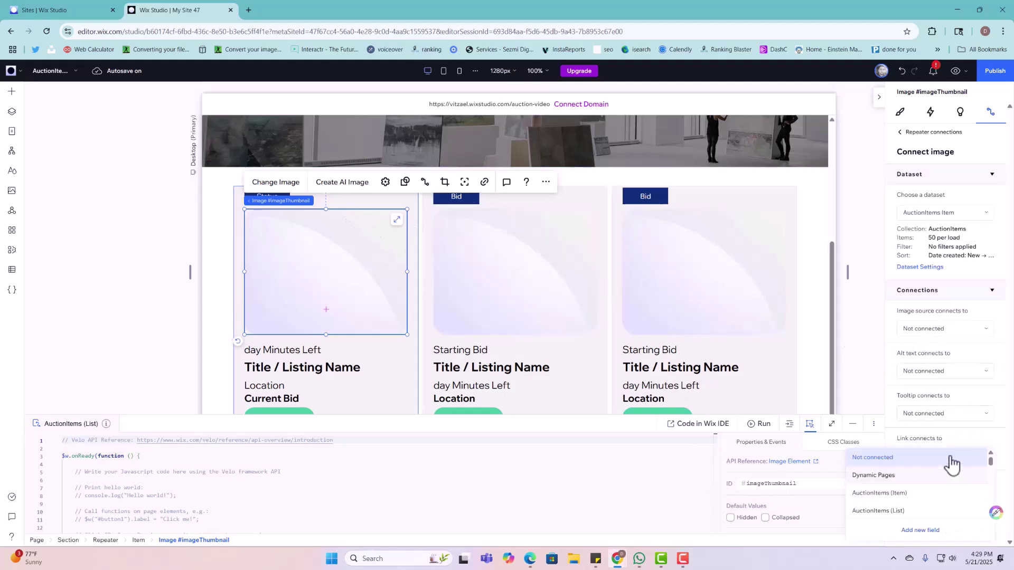
left_click(907, 495)
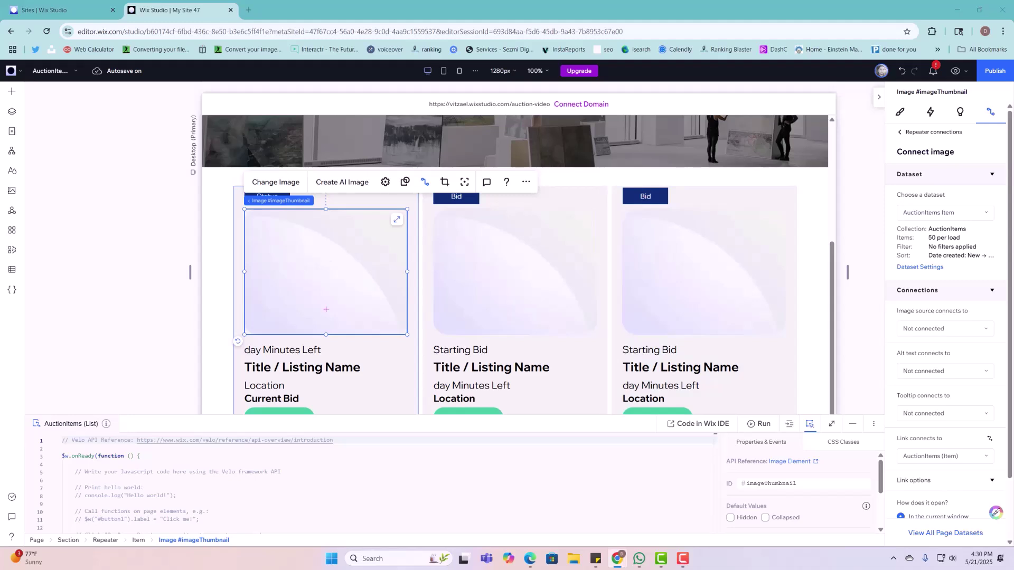
left_click(287, 397)
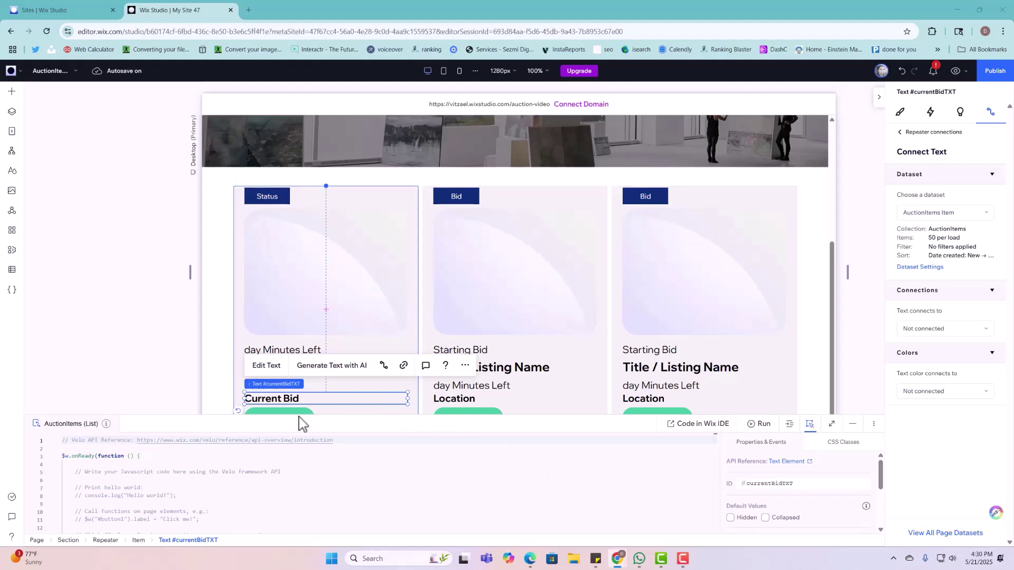
Step: Set the first card's Bid button click action to open AuctionItems (Item), then enlarge the code panel
left_click_drag(191, 414, 199, 437)
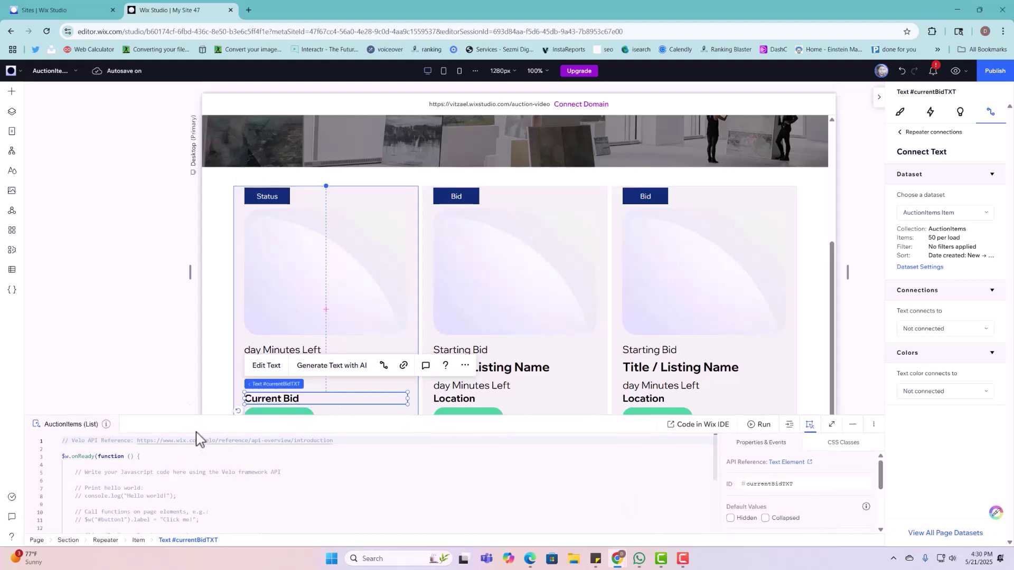
left_click(302, 415)
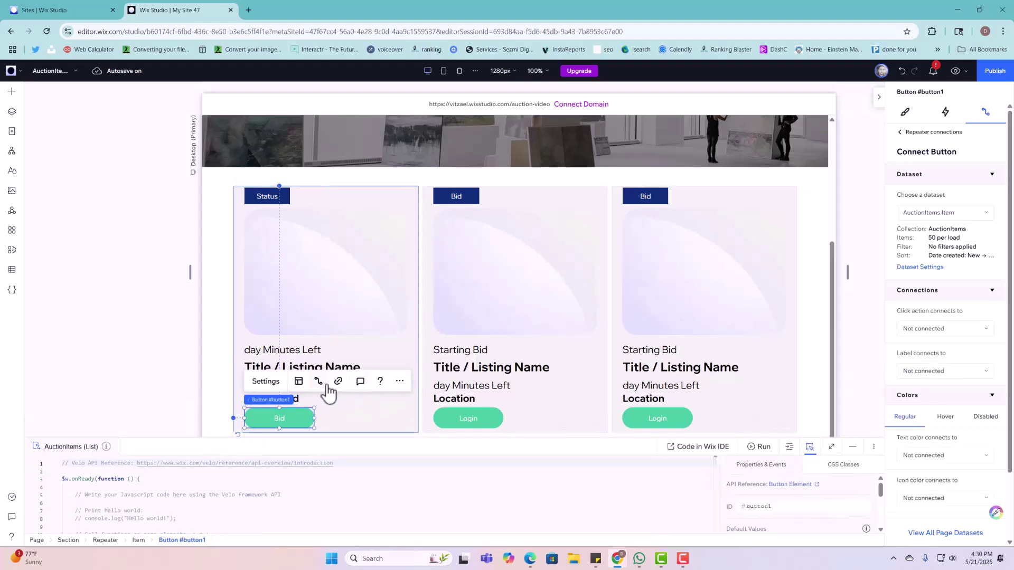
left_click(319, 382)
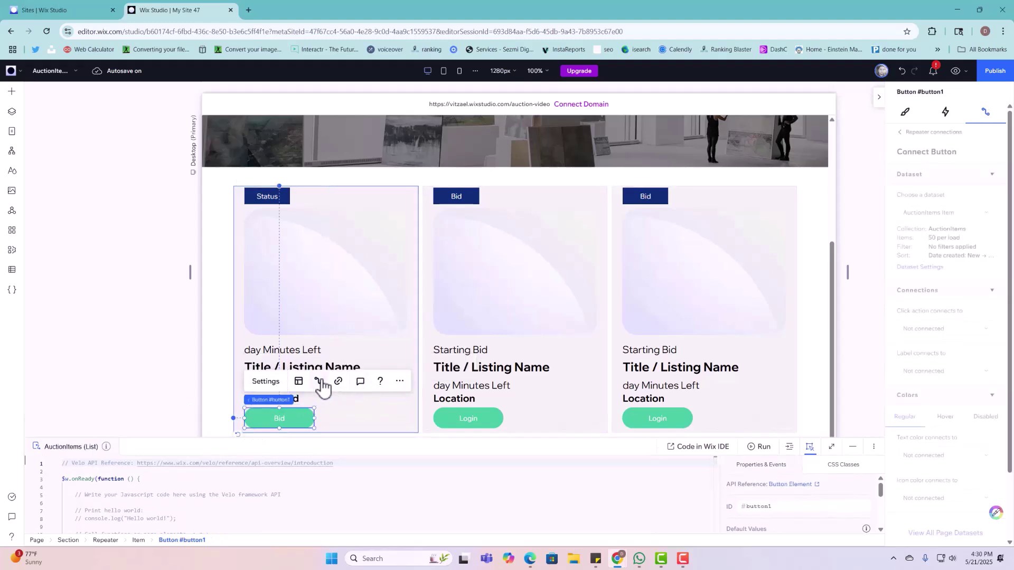
left_click(952, 328)
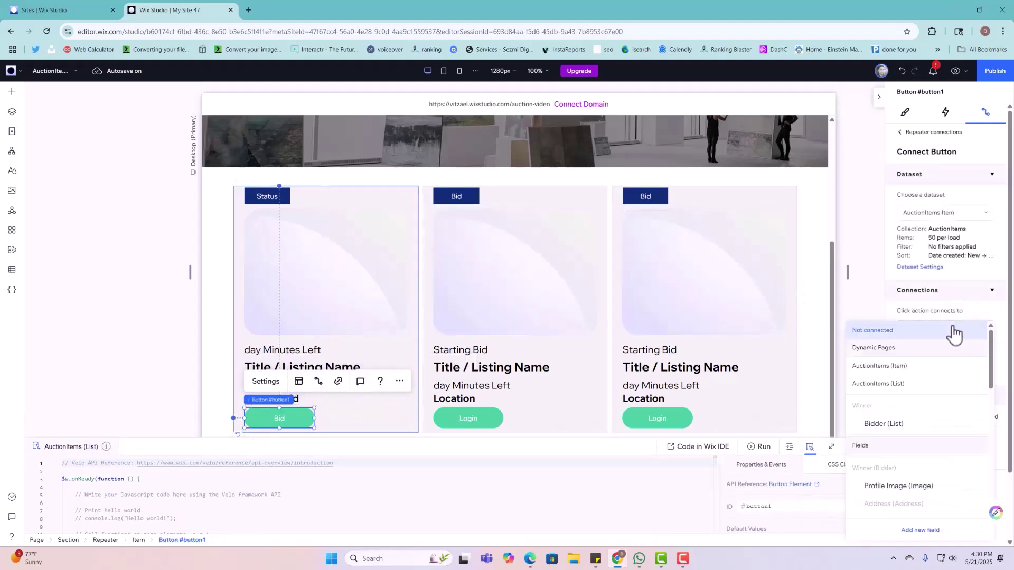
left_click(909, 370)
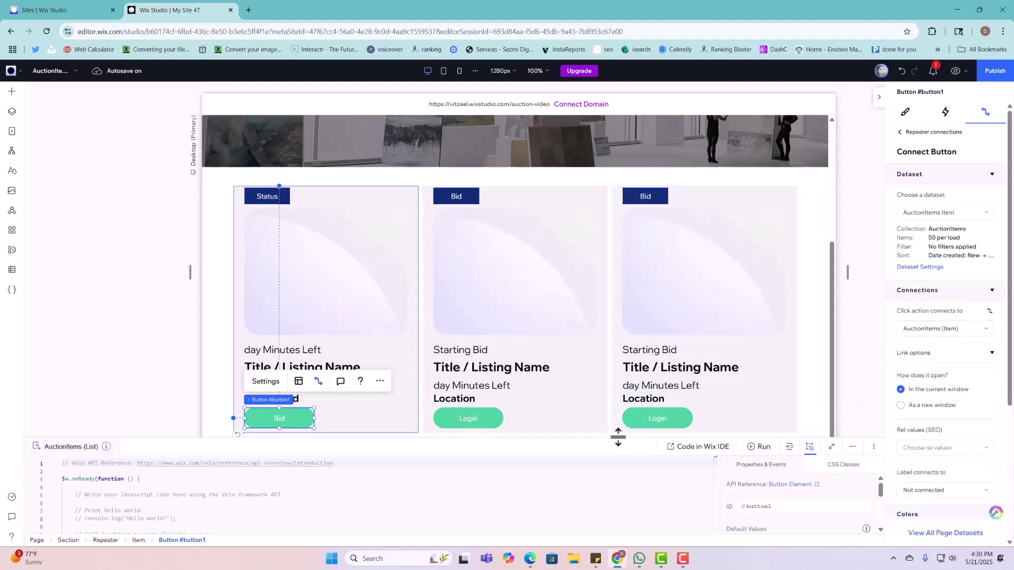
left_click_drag(618, 437, 565, 256)
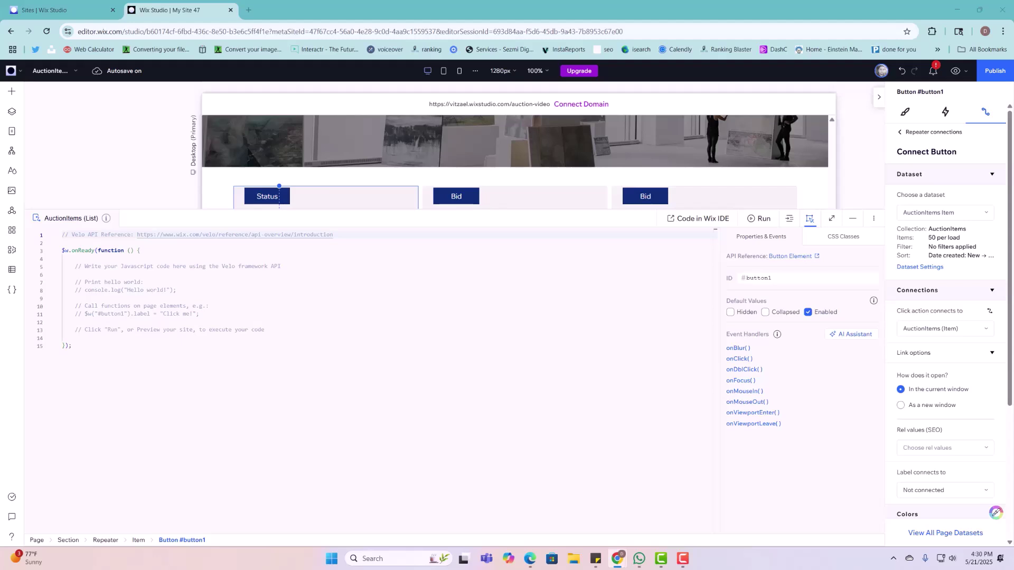
Step: Replace all existing page code with the new auction-loading and search code
left_click_drag(414, 469, 57, 230)
key("BackSpace")
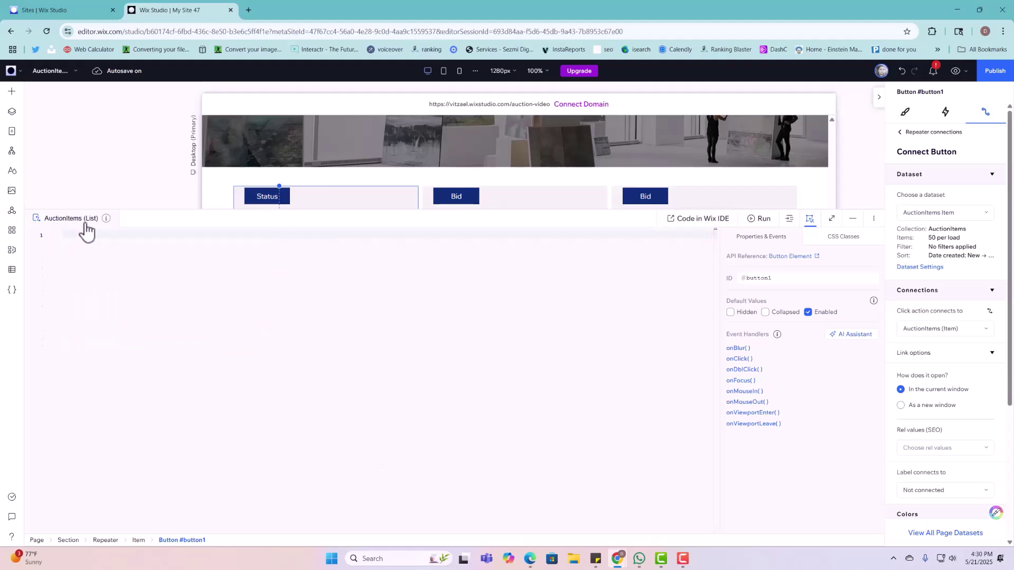
key("ctrl+v")
scroll(181, 423, "up", 3)
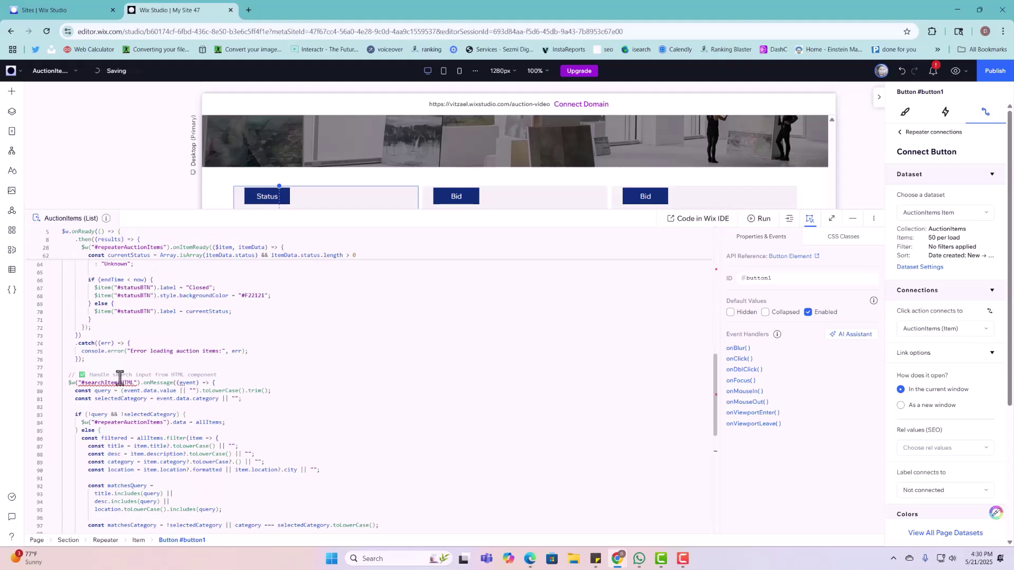
Step: Rename the search bar embed's ID to searchItemsHTML and collapse the code panel
left_click(264, 160)
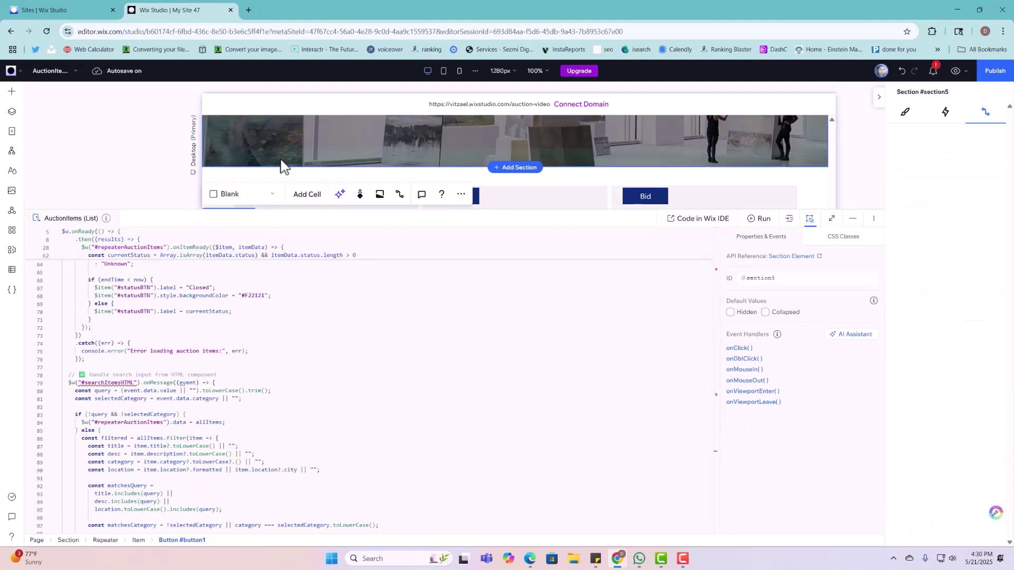
scroll(634, 148, "up", 2)
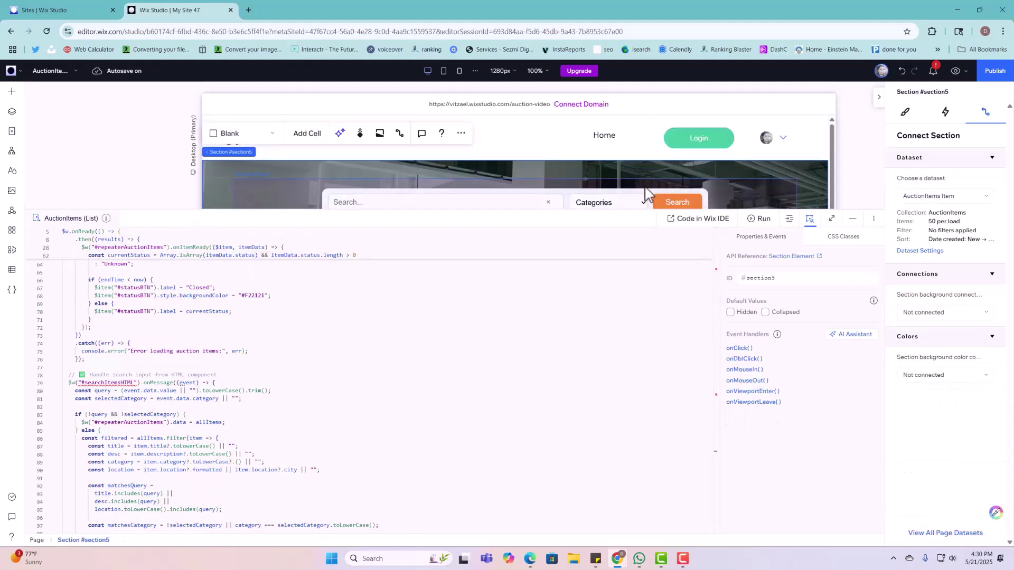
left_click(650, 193)
double_click(758, 278)
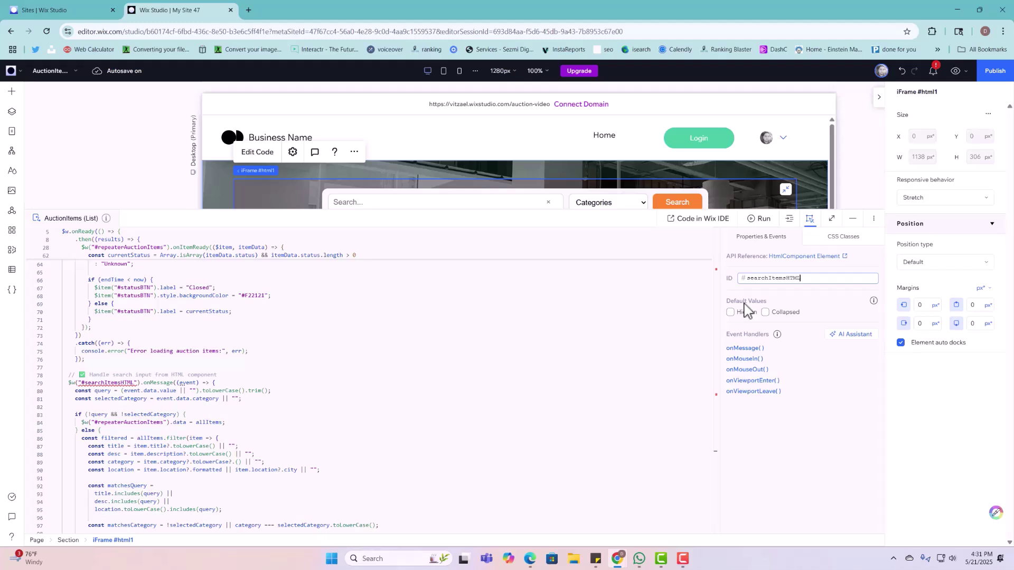
key("Return")
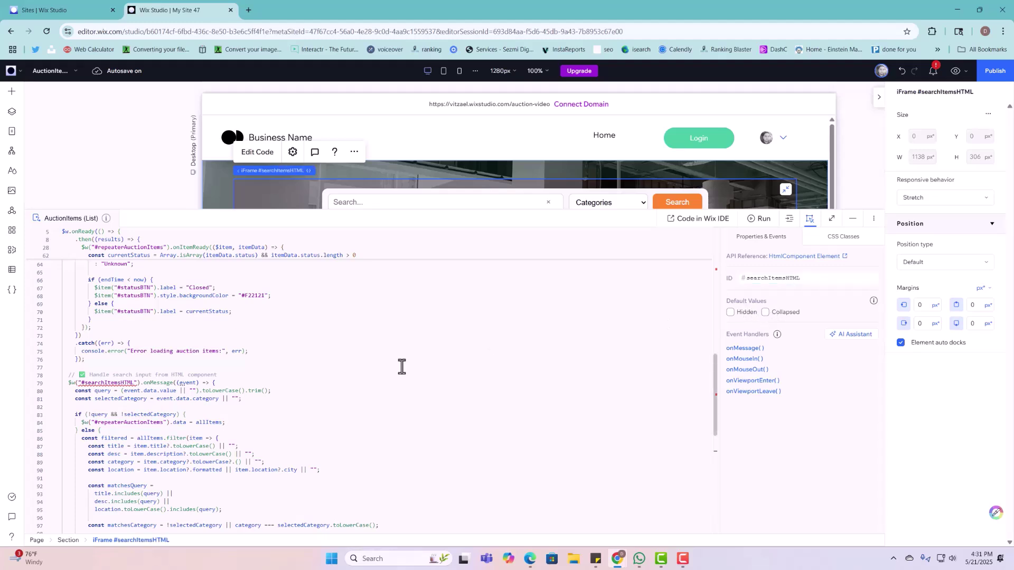
scroll(391, 364, "down", 3)
scroll(367, 402, "up", 15)
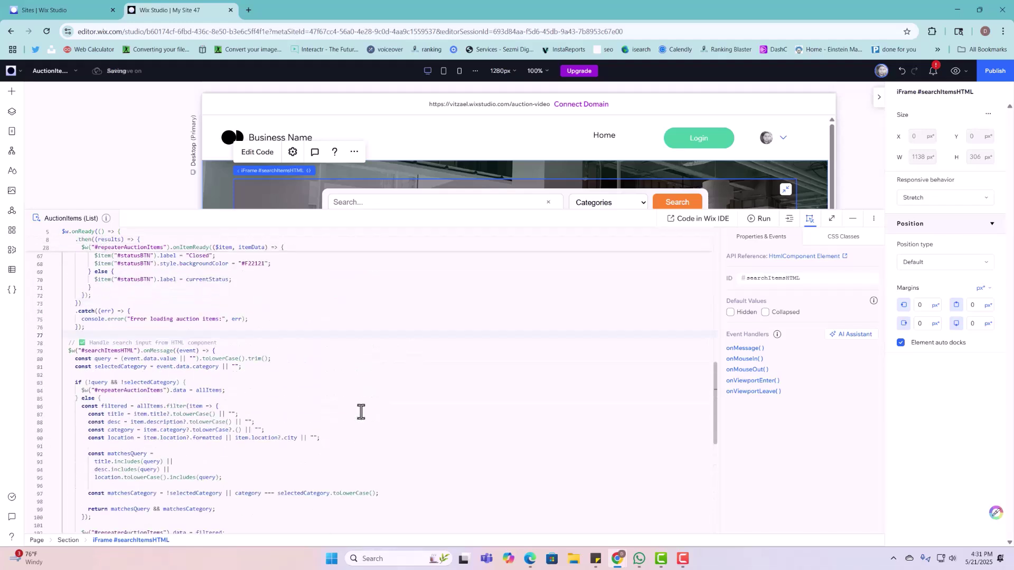
scroll(365, 406, "up", 4)
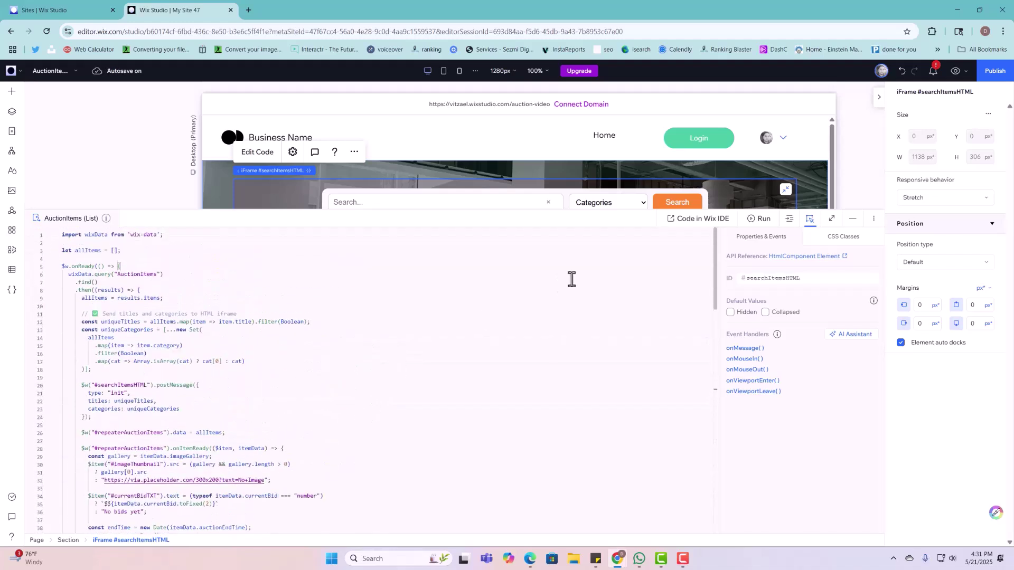
left_click(852, 218)
scroll(660, 296, "down", 3)
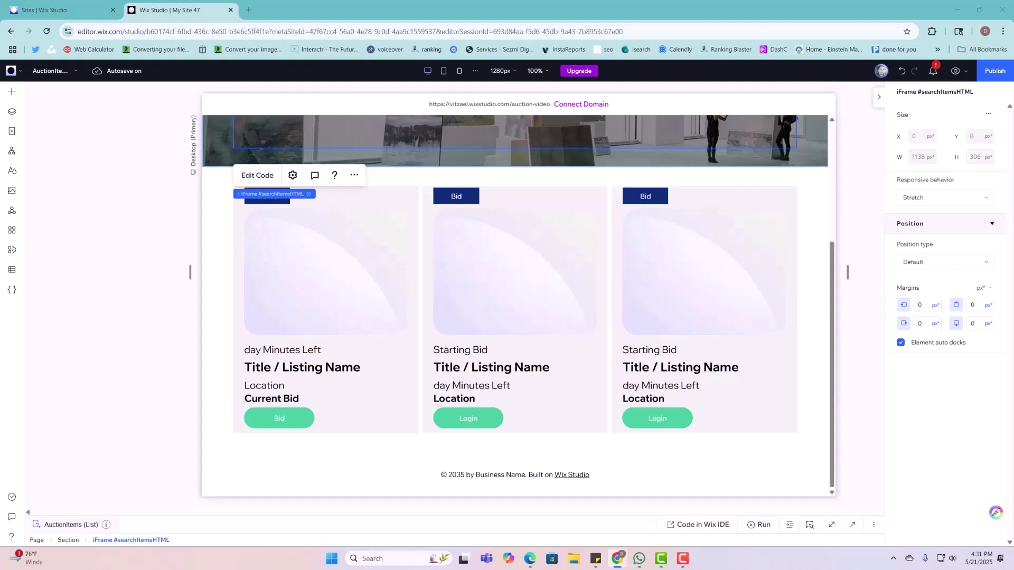
Step: Browse the site's pages and open the Bidder (List) dynamic page under Bidder Pages
left_click(24, 137)
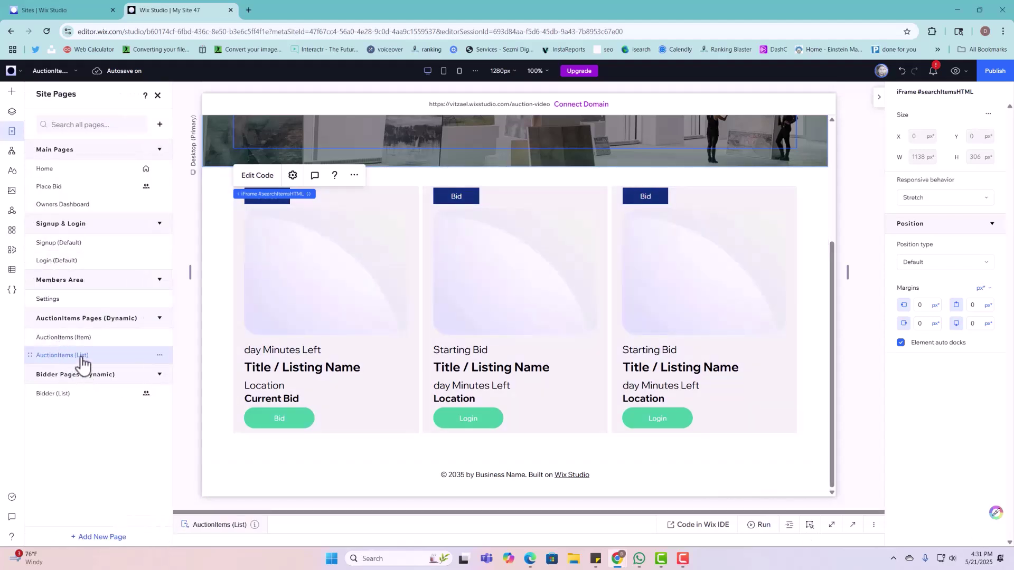
left_click(84, 338)
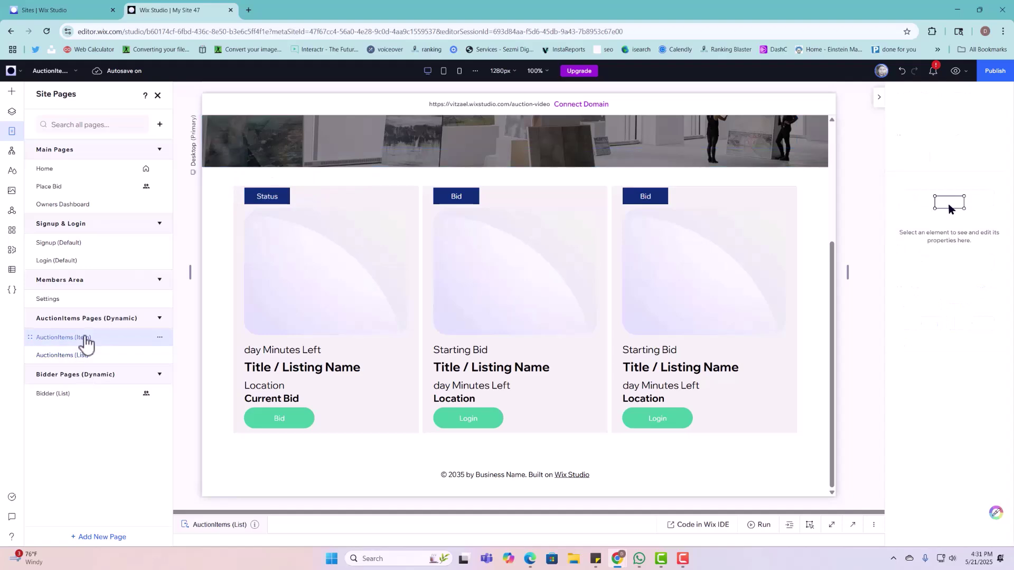
scroll(369, 301, "down", 7)
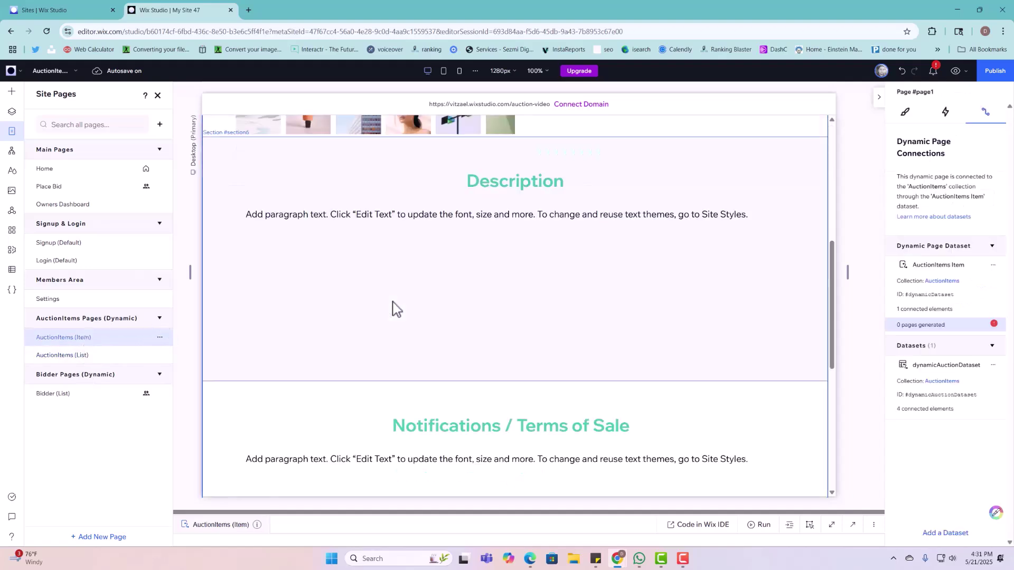
left_click(117, 358)
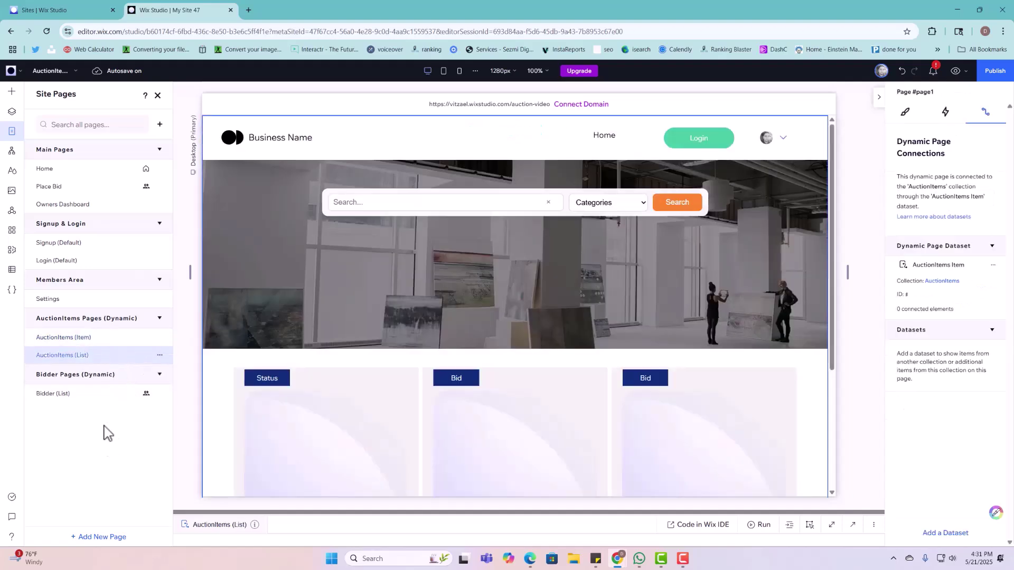
left_click(104, 406)
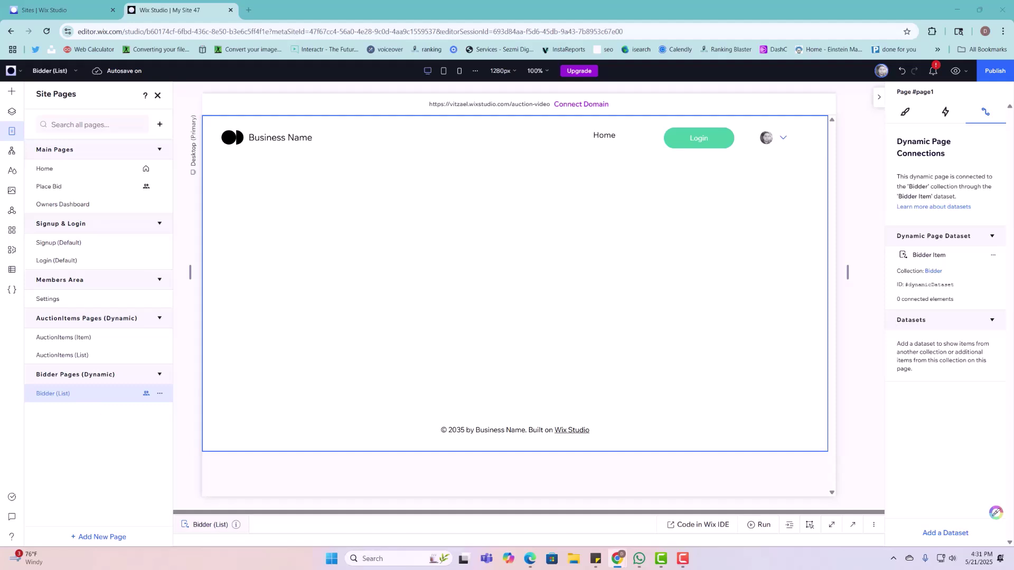
Step: Place a single image in the empty Bidder section and swap in the soft gradient 'background' picture
left_click(708, 291)
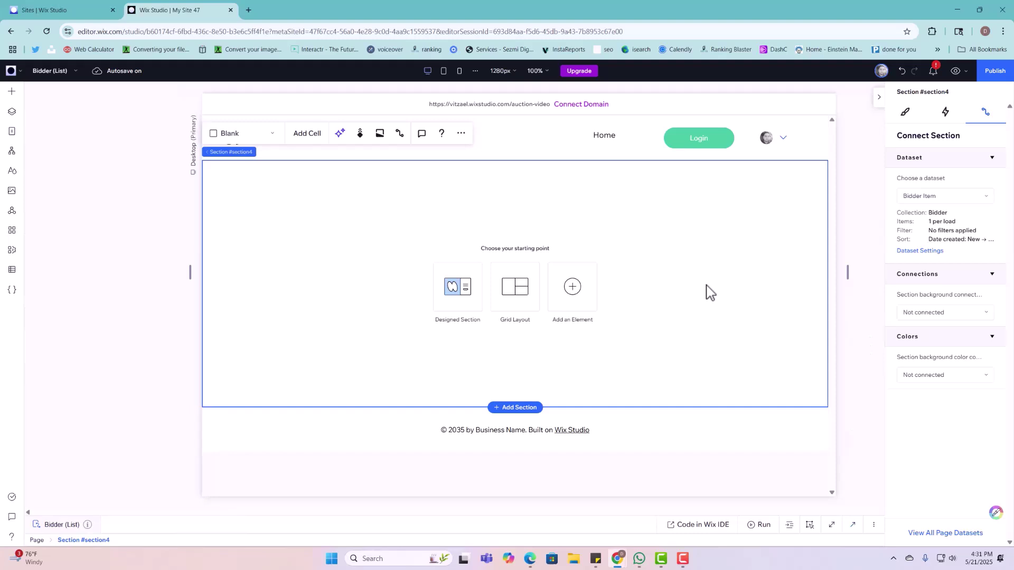
left_click(12, 92)
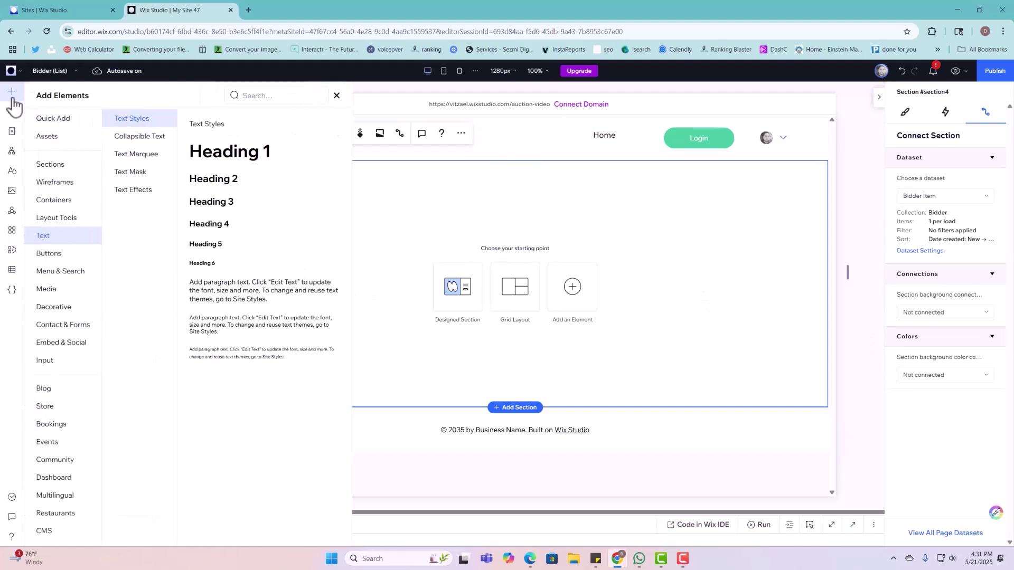
left_click(44, 292)
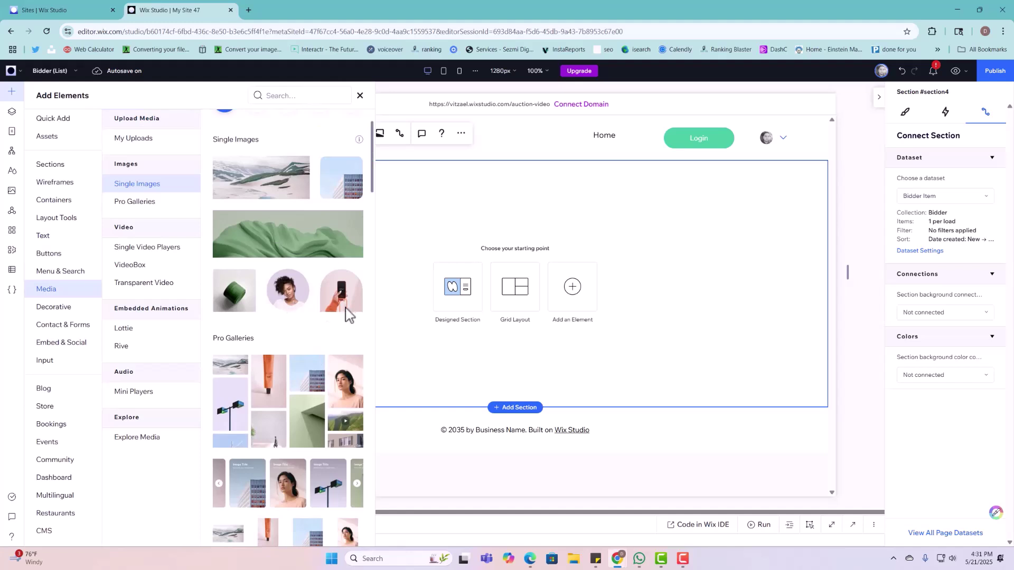
left_click_drag(347, 312, 407, 269)
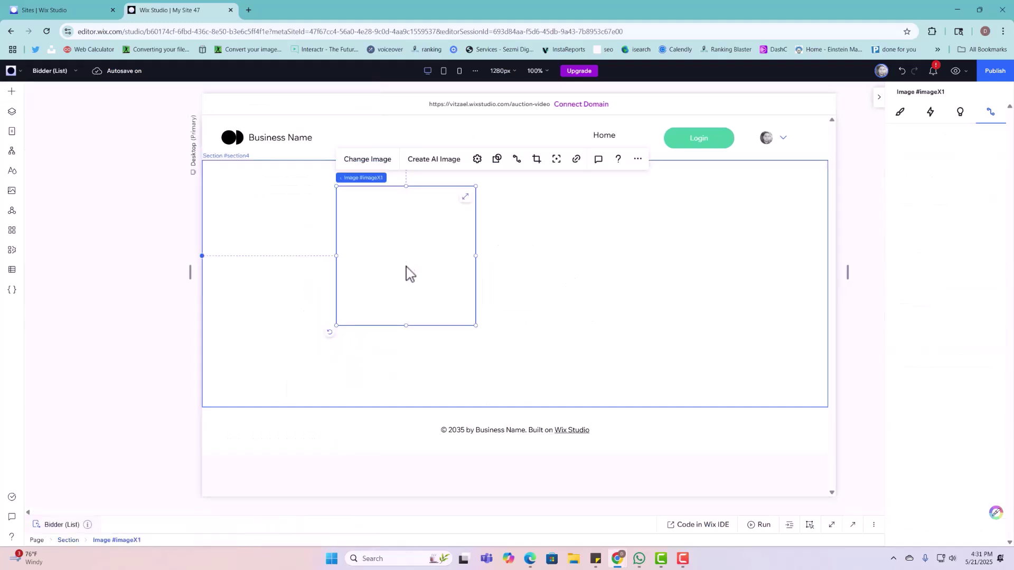
left_click(366, 165)
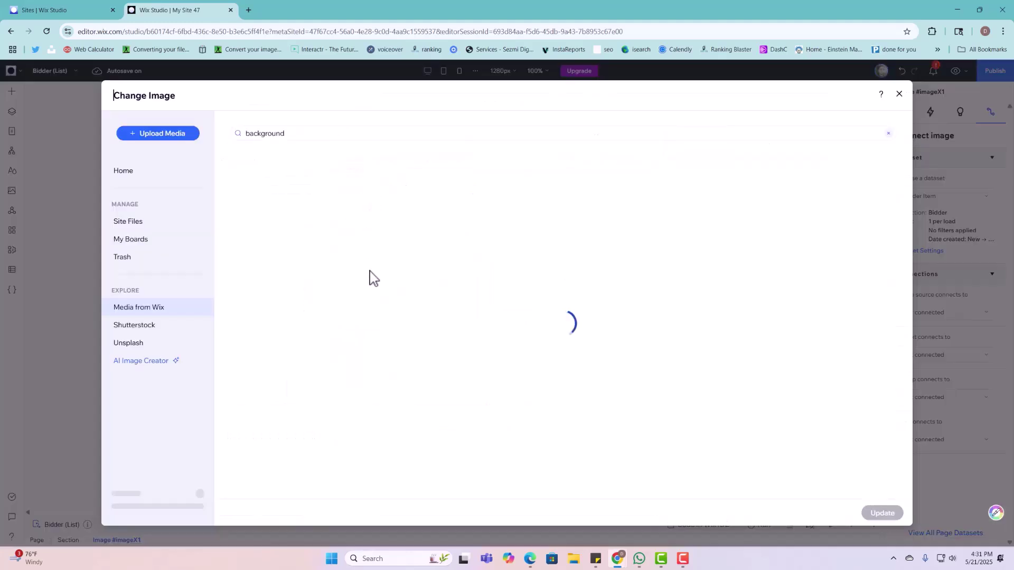
scroll(473, 263, "down", 10)
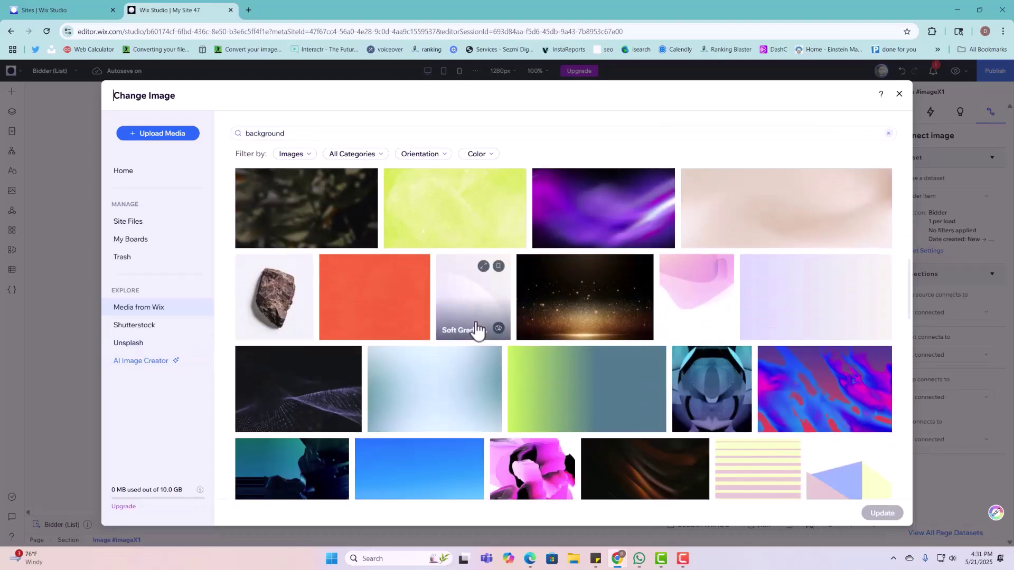
left_click(476, 330)
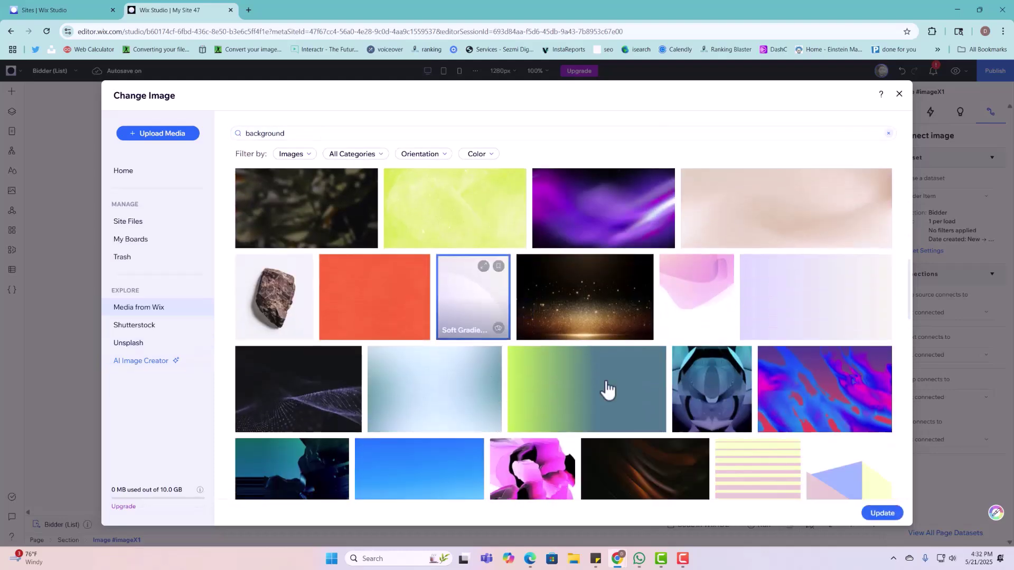
left_click(882, 514)
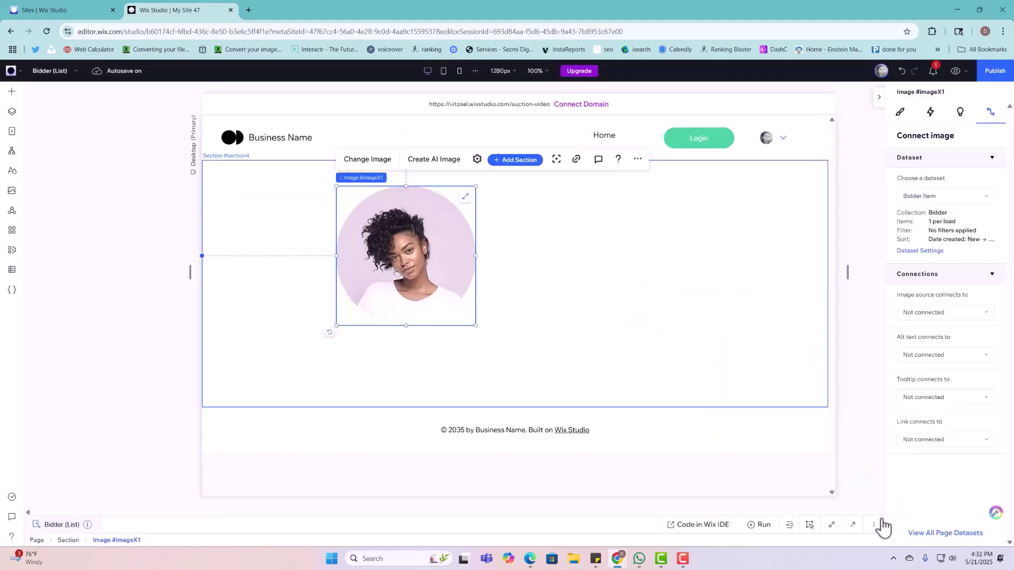
left_click(615, 318)
left_click(11, 94)
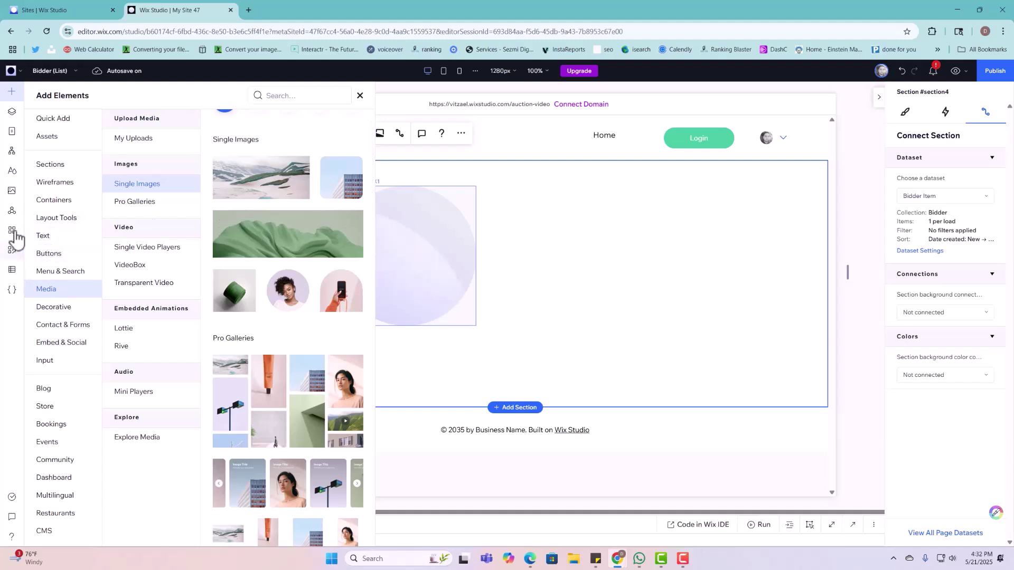
Step: Copy the Title / Listing Name and Starting Bid texts from AuctionItems (Item), then return to Bidder (List)
left_click(11, 130)
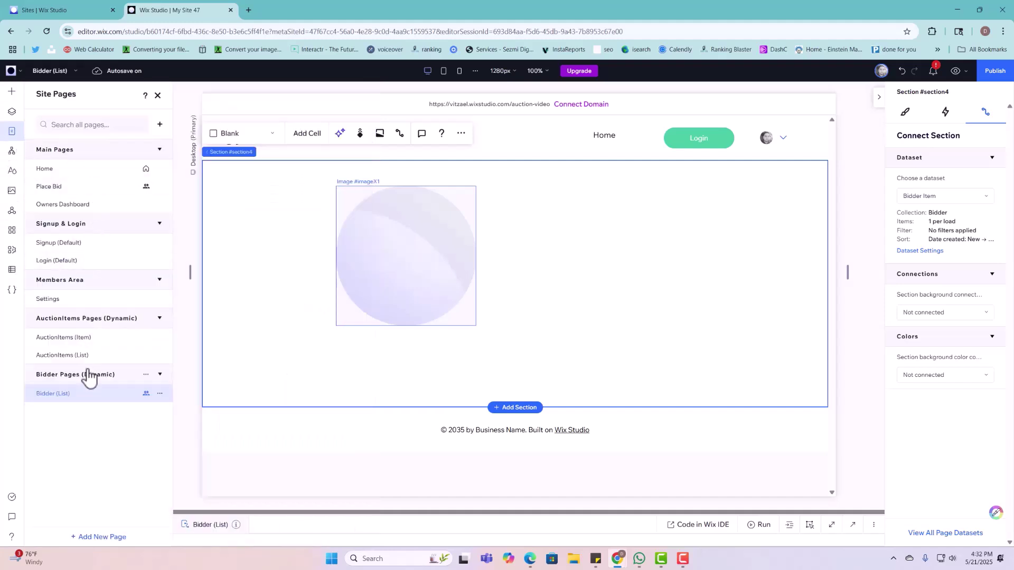
left_click(94, 337)
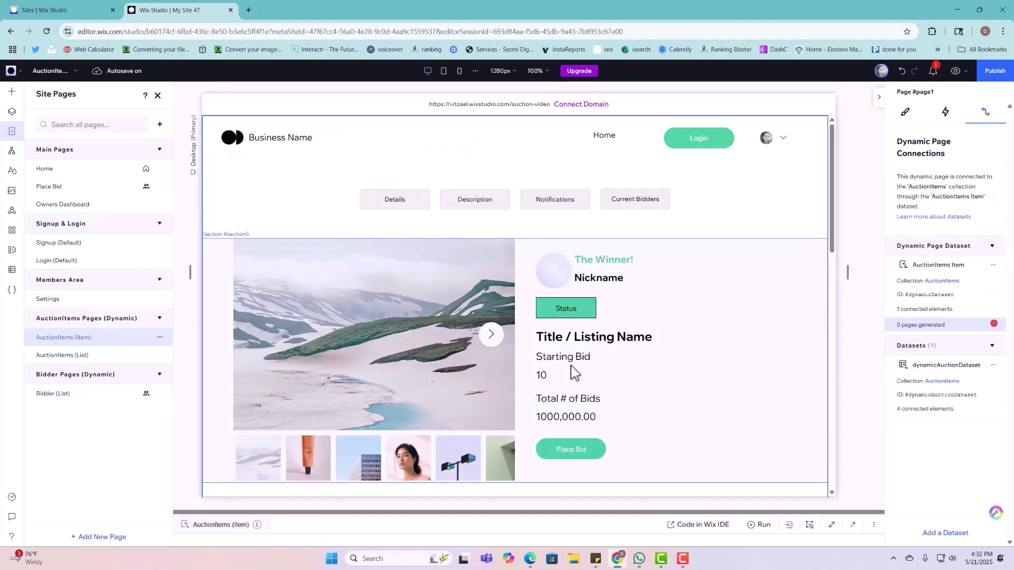
left_click(589, 346)
left_click(588, 346)
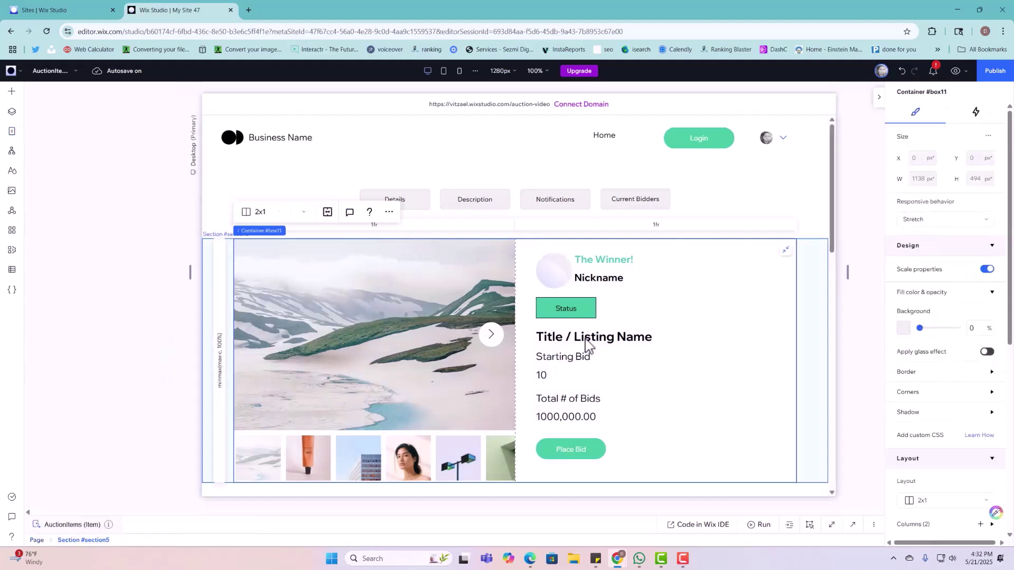
left_click(587, 342)
left_click(579, 355, "shift")
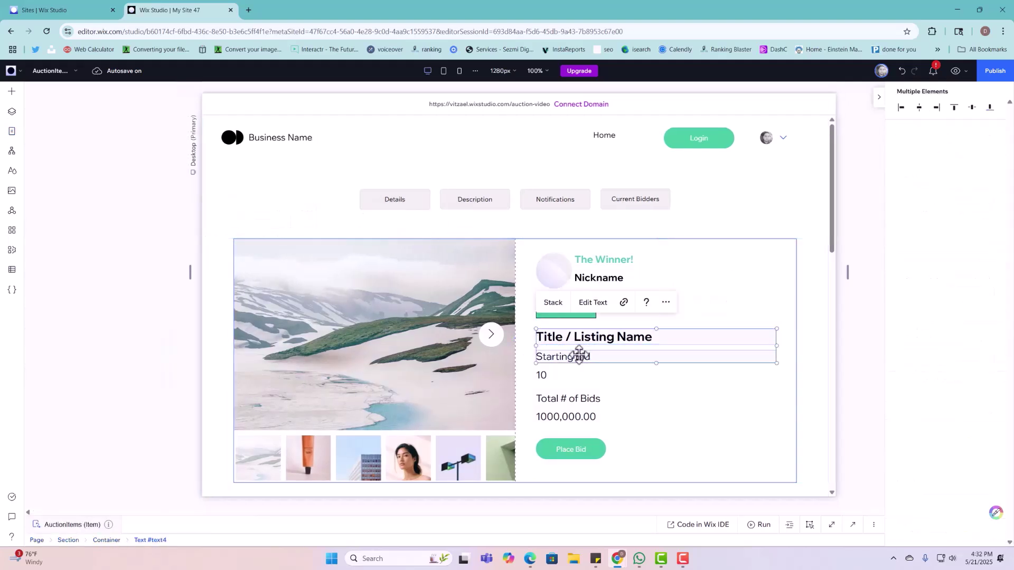
right_click(579, 355)
left_click(596, 167)
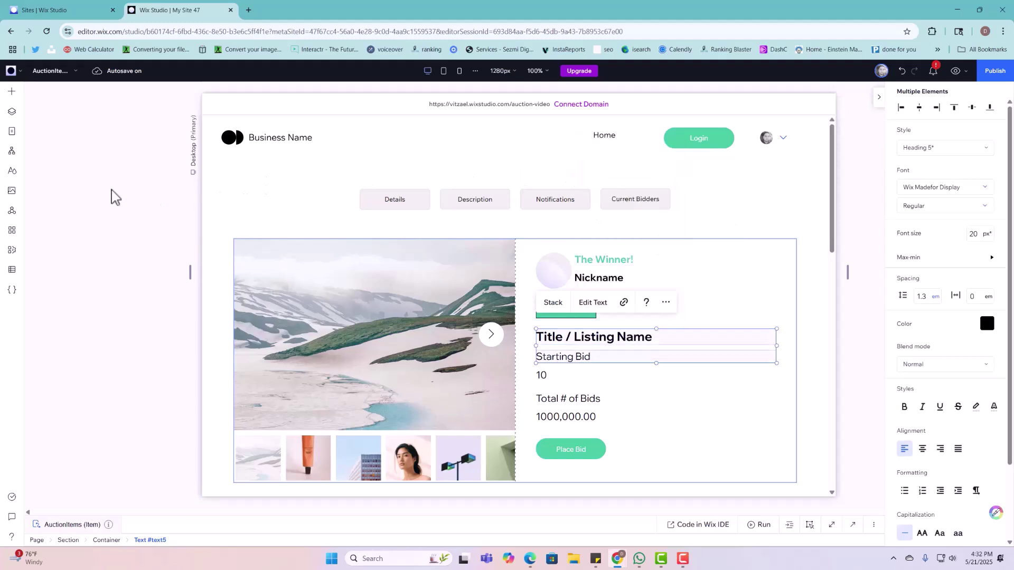
left_click(12, 131)
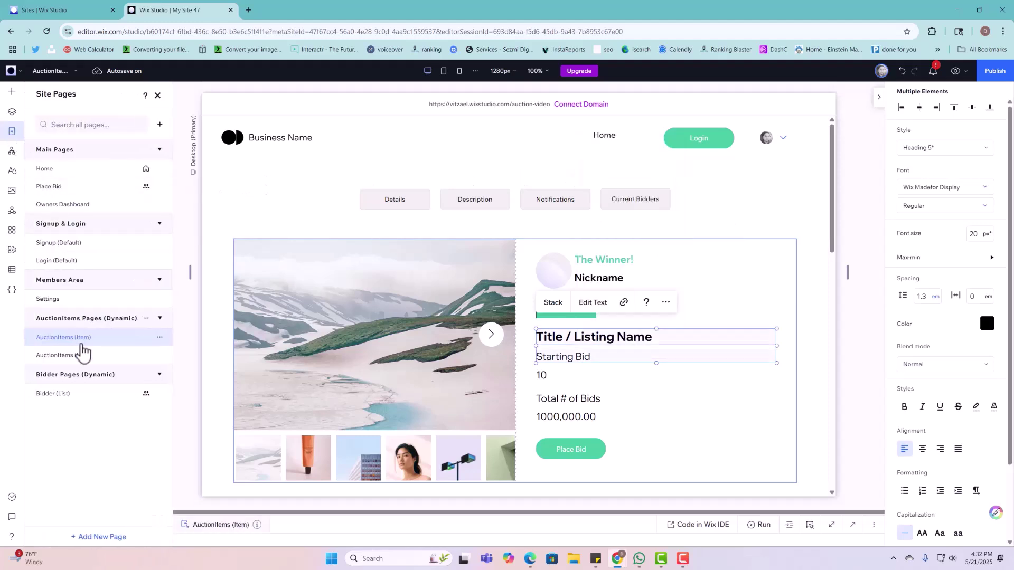
left_click(79, 394)
Step: Paste the Title / Listing Name and Starting Bid texts and position them beside the gradient image
right_click(662, 189)
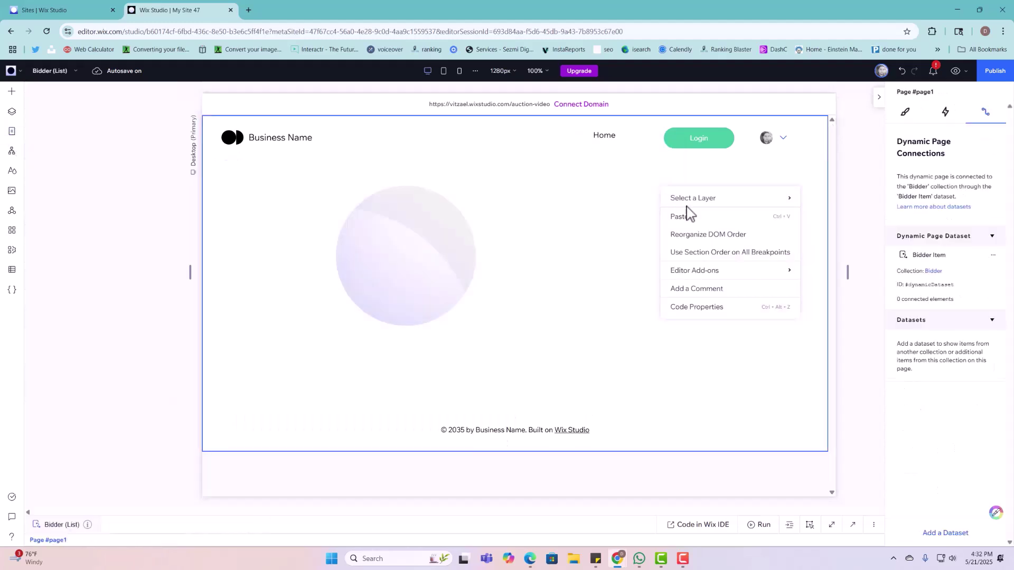
left_click(679, 217)
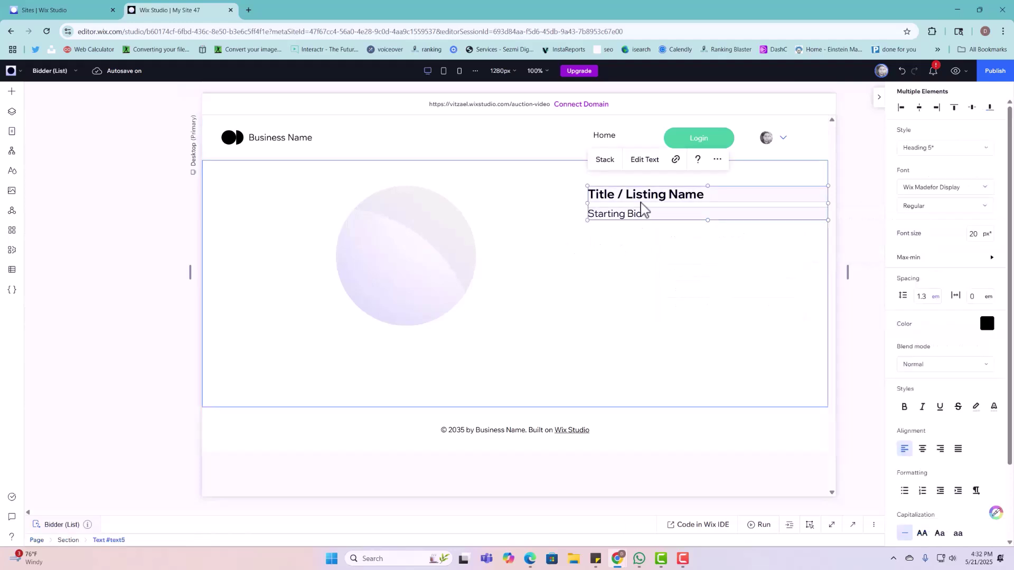
left_click_drag(640, 214, 565, 240)
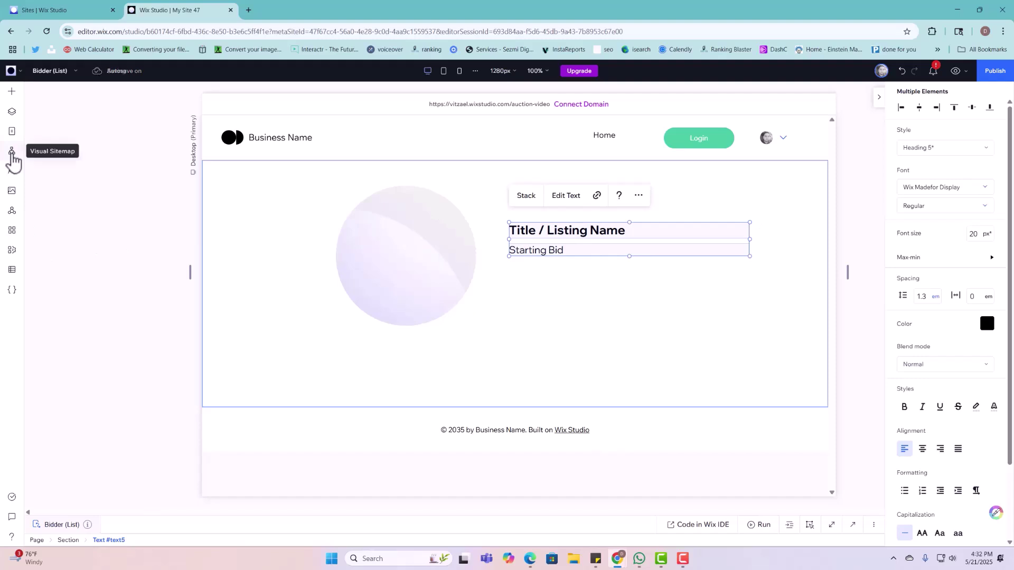
left_click(12, 176)
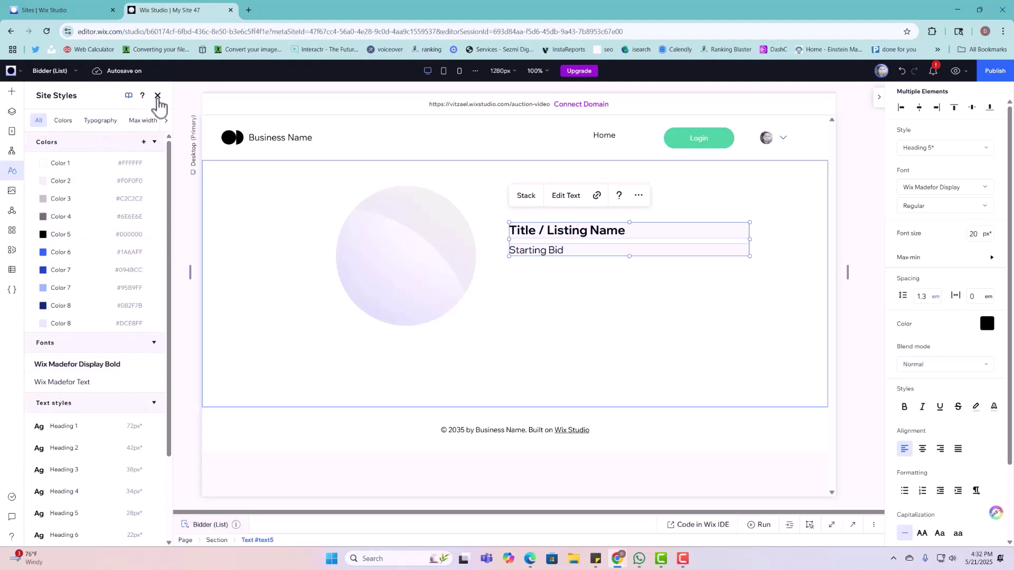
left_click(158, 95)
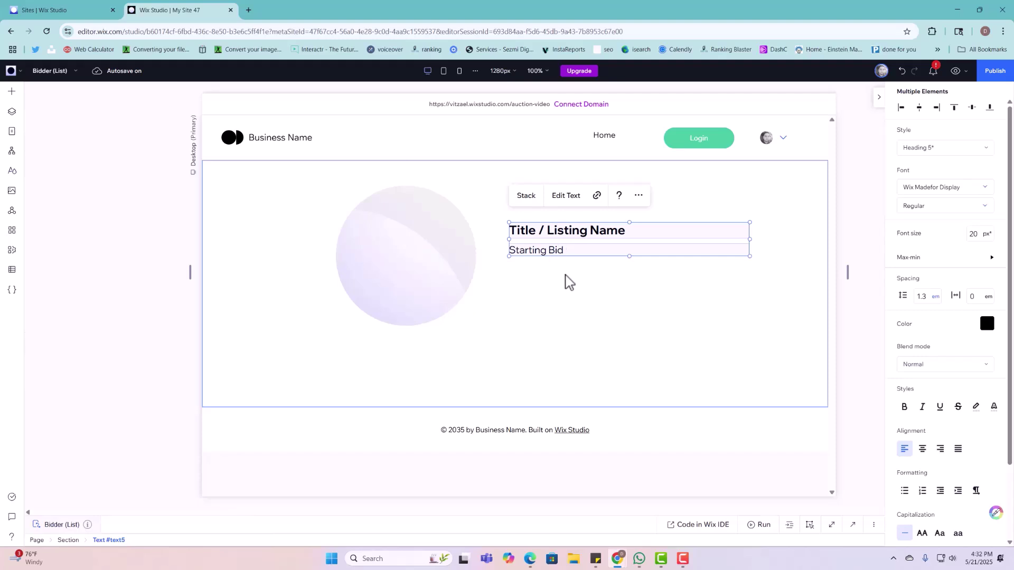
left_click(570, 287)
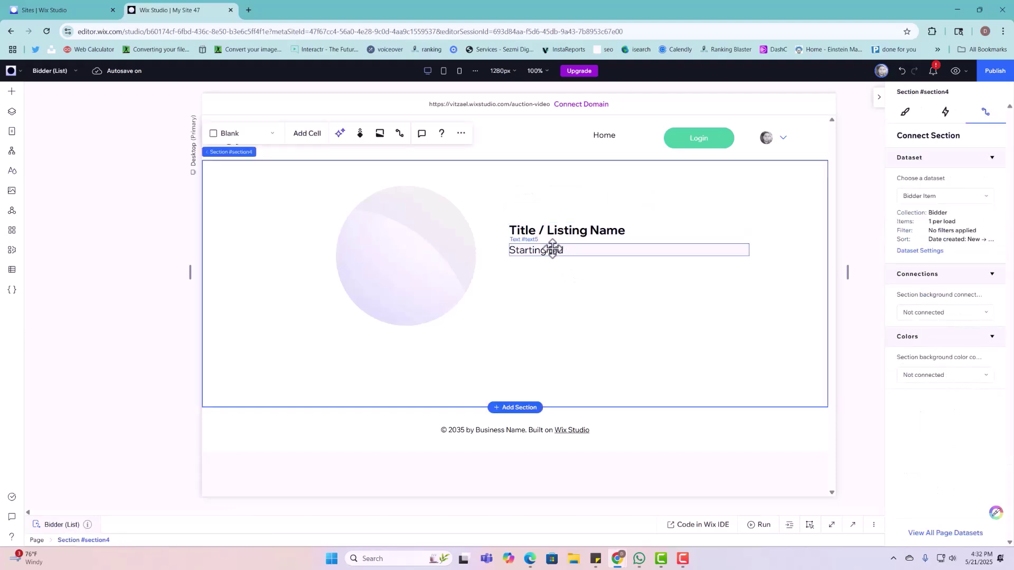
Step: Change the heading text to 'Membership:' and shrink its width to fit
left_click(558, 232)
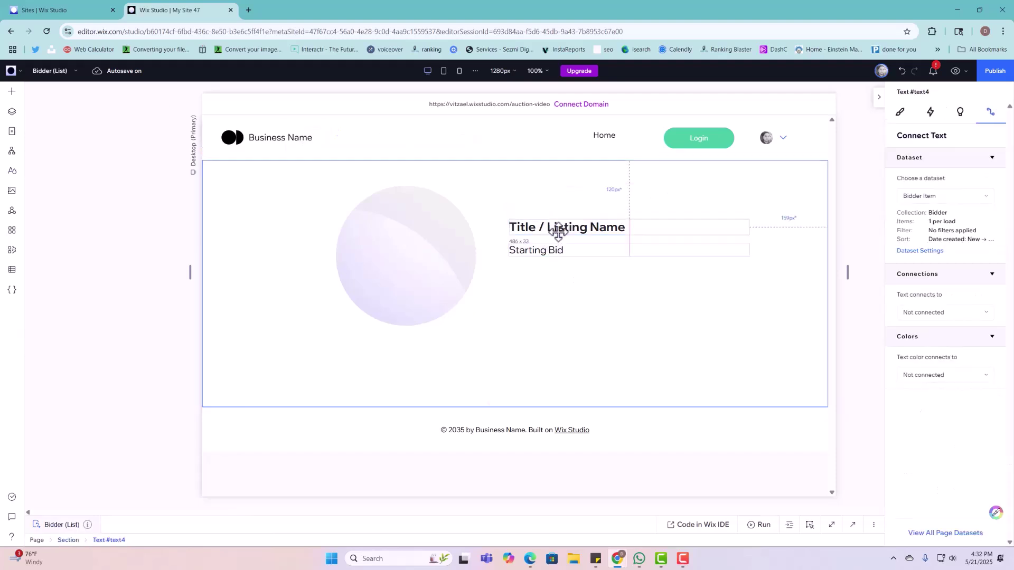
left_click_drag(558, 225, 554, 207)
double_click(549, 220)
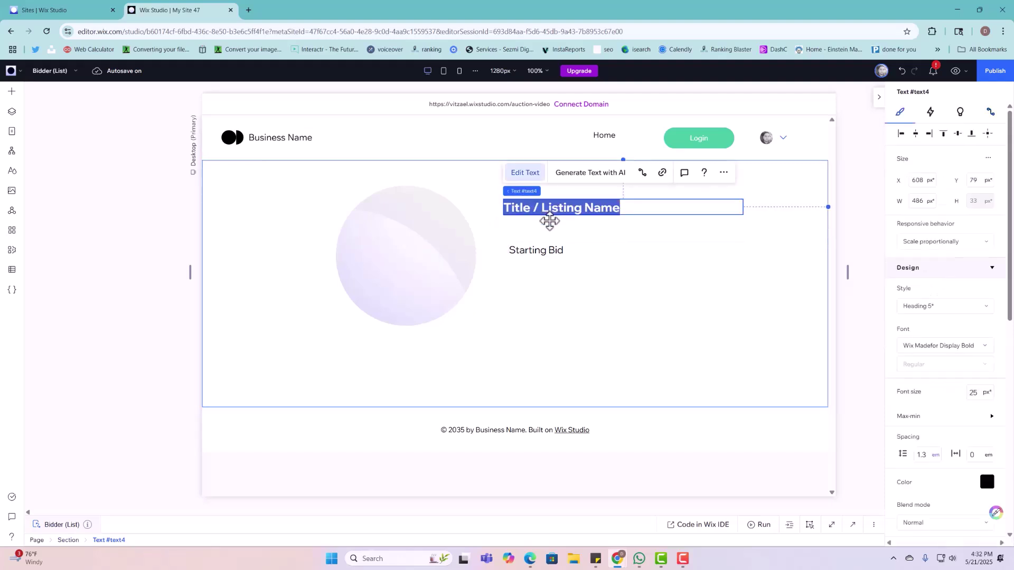
type("m")
key("BackSpace")
type("Me")
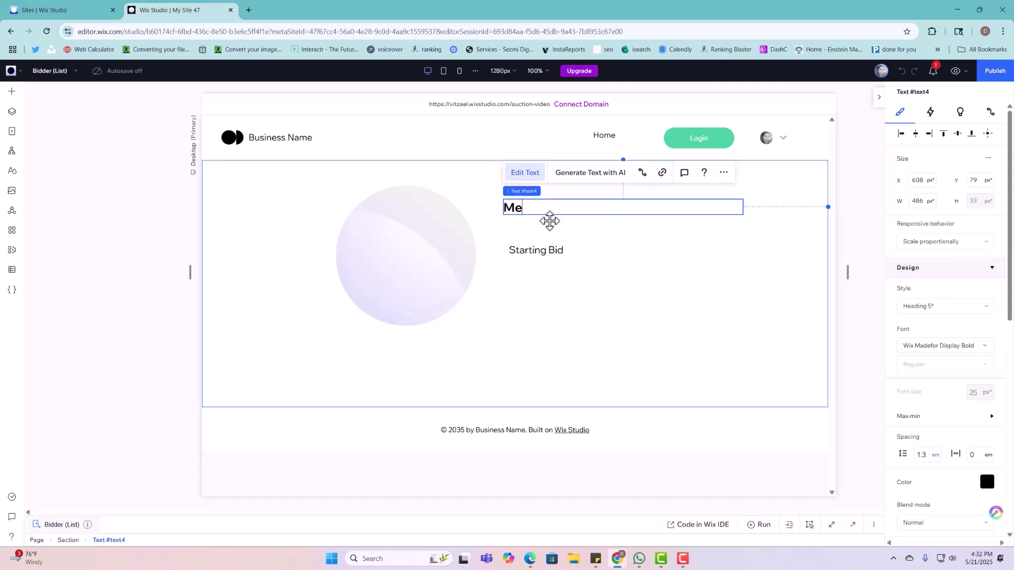
type("mbership:")
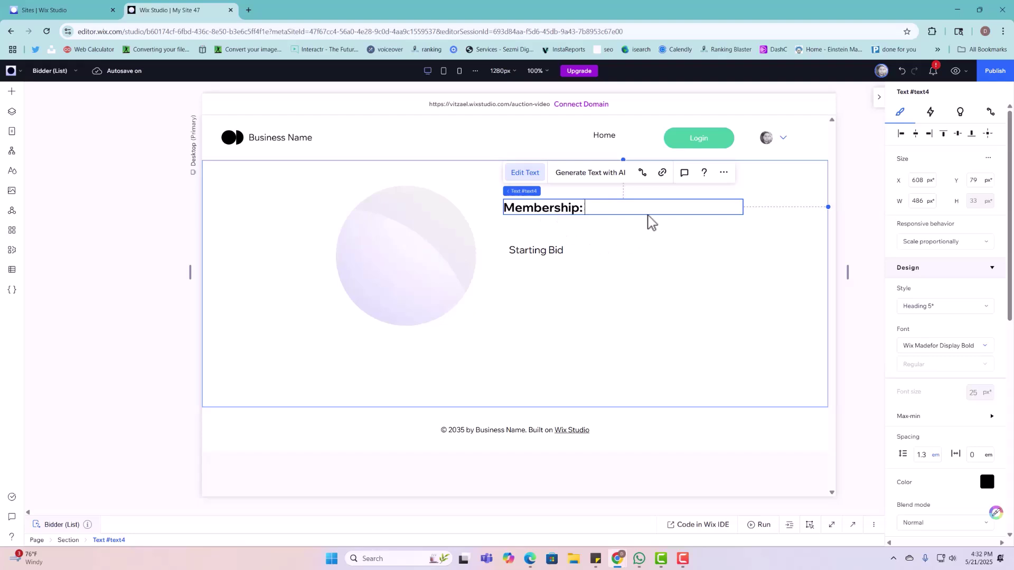
key("Escape")
left_click_drag(741, 207, 581, 211)
Step: Duplicate the Membership: heading, place the copy beside it, and change it to 000000000
right_click(582, 210)
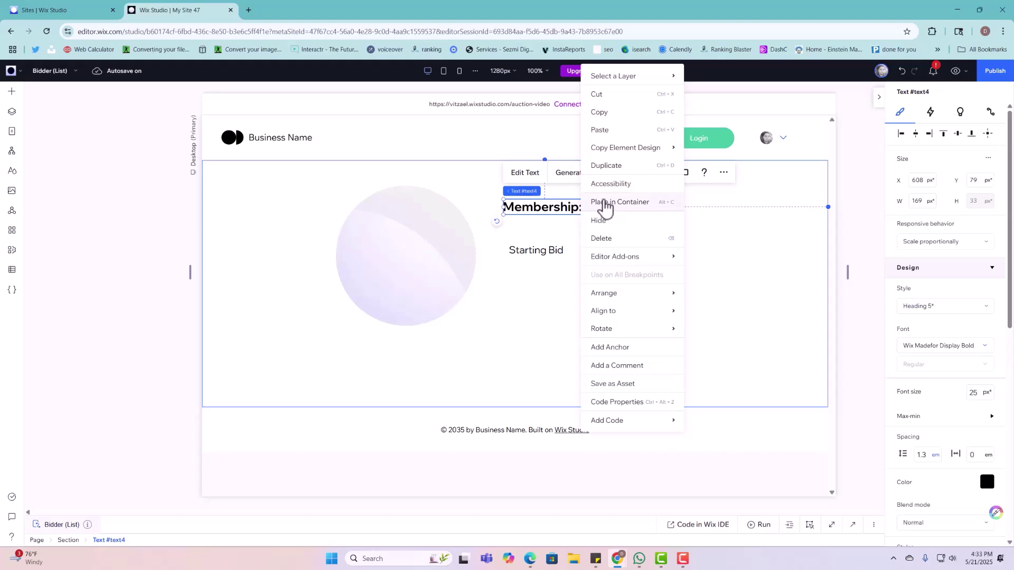
left_click(616, 170)
left_click_drag(560, 219, 640, 208)
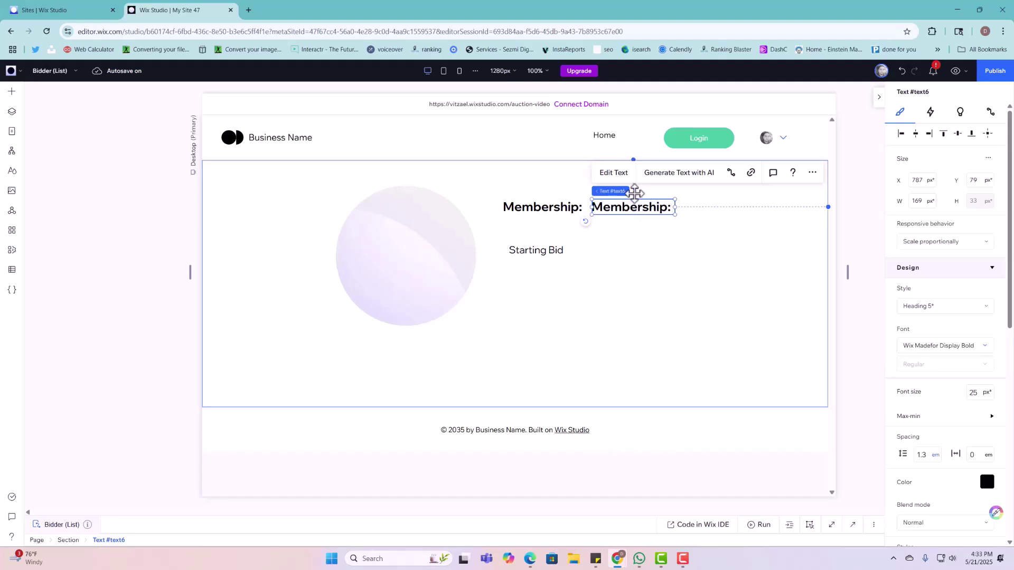
double_click(642, 206)
type("000000000")
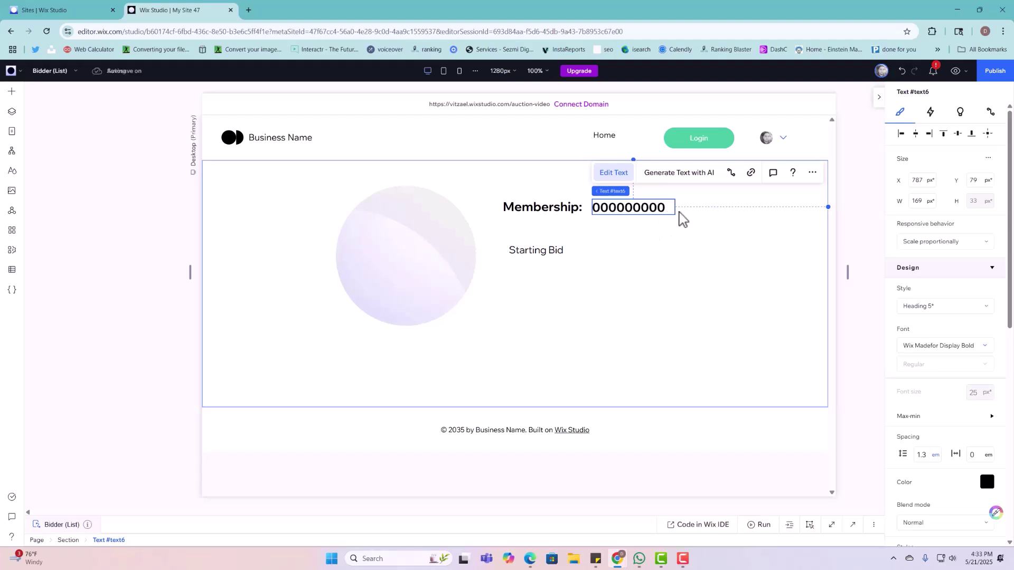
left_click(633, 294)
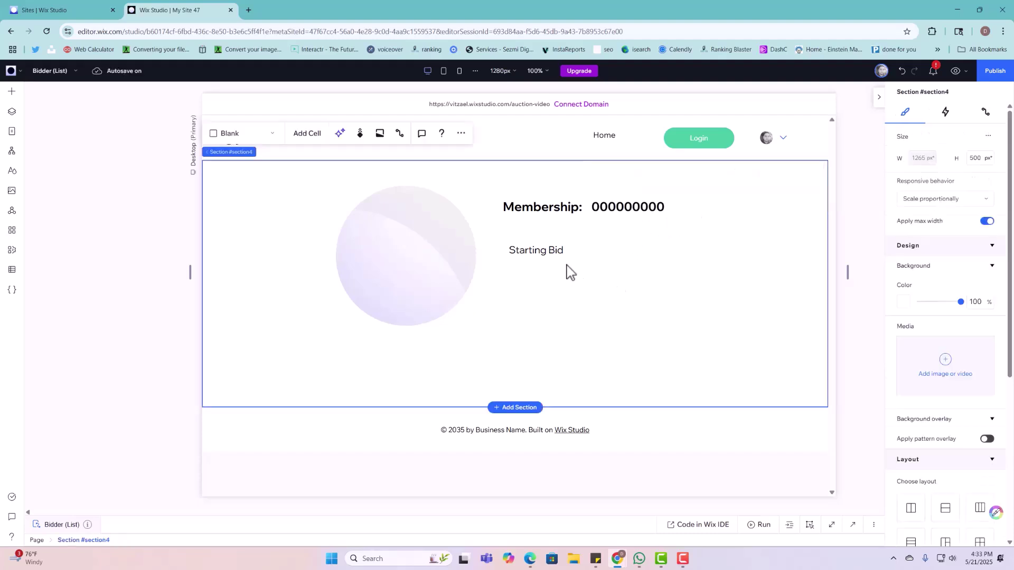
Step: Move Starting Bid under Membership:, rename it 'Nickname:' and shrink it to fit
left_click_drag(557, 251, 552, 231)
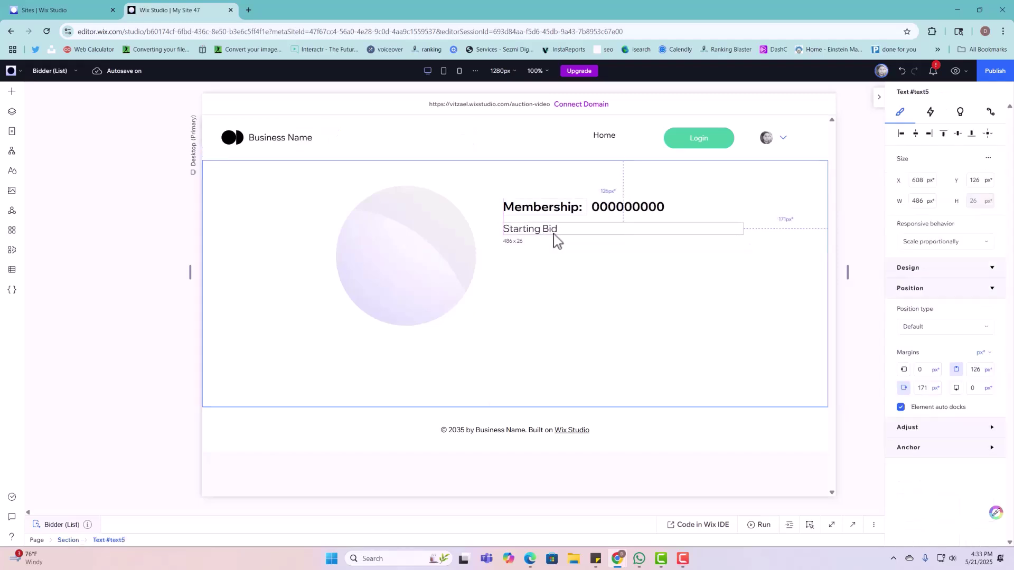
left_click(539, 199)
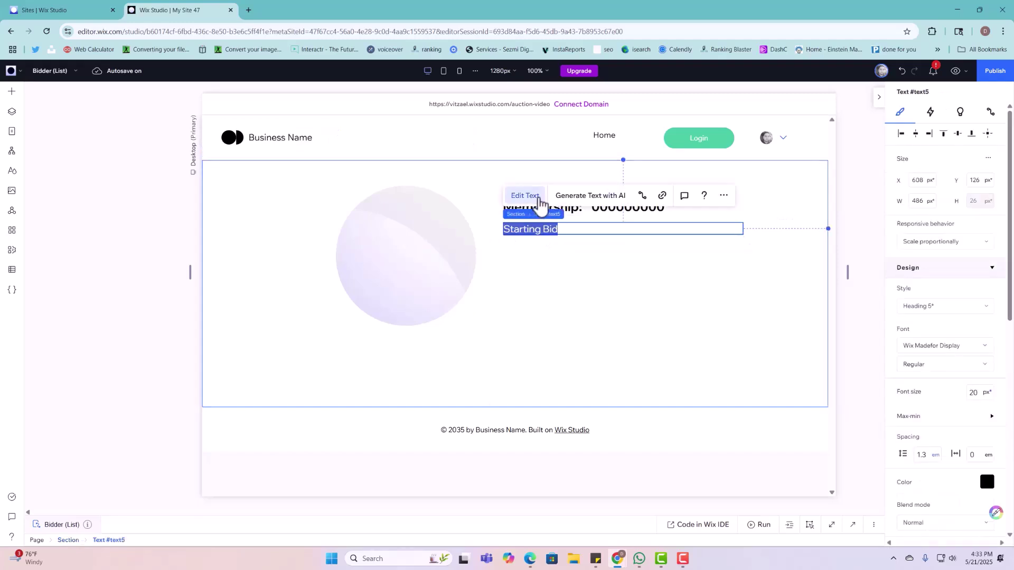
type("Nickname:")
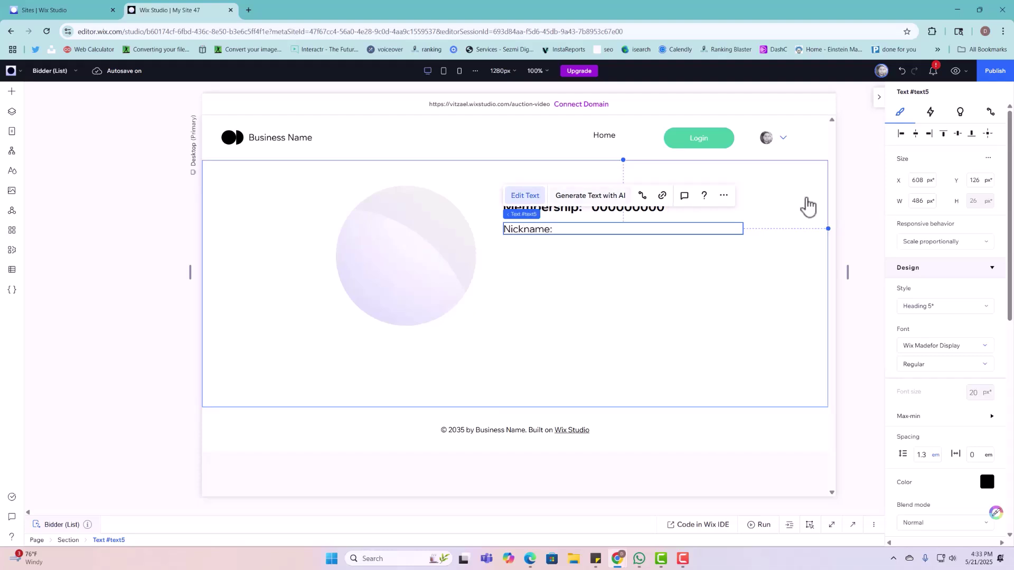
left_click(791, 299)
left_click(632, 229)
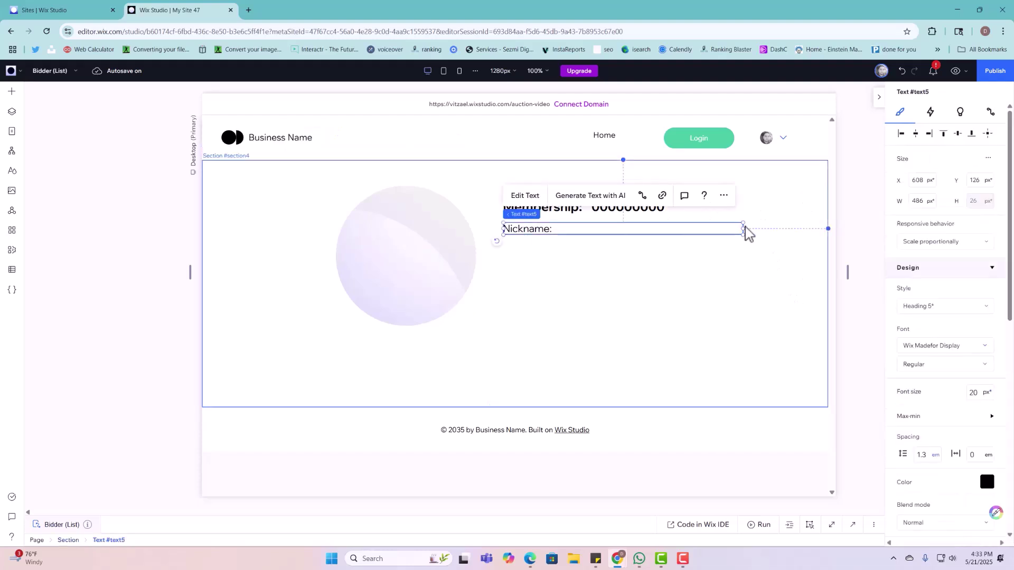
left_click_drag(743, 229, 557, 233)
Step: Duplicate Nickname: to its right and change the copy's text to 'update'
right_click(552, 229)
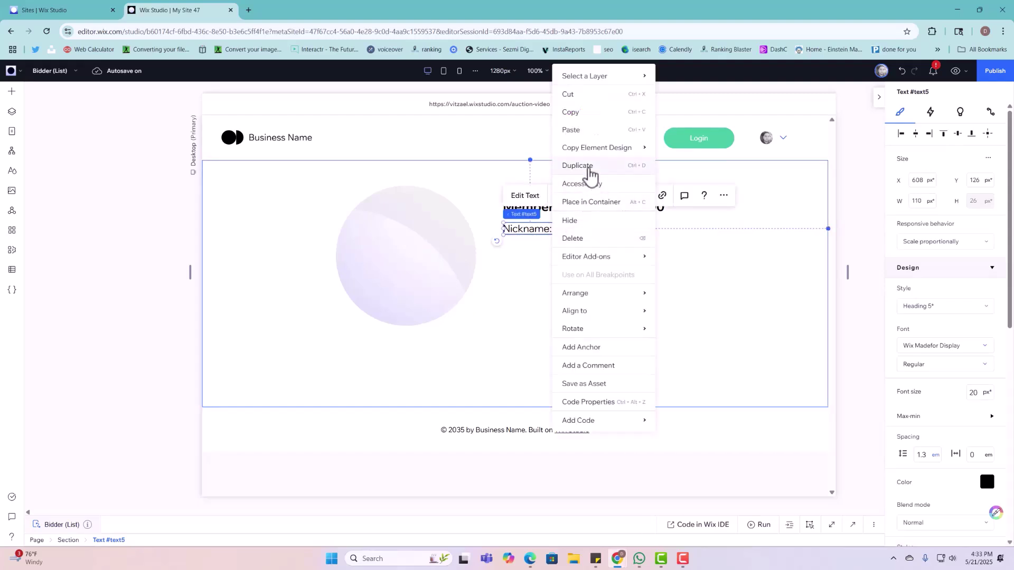
key("ctrl+d")
left_click_drag(548, 236, 664, 228)
double_click(650, 231)
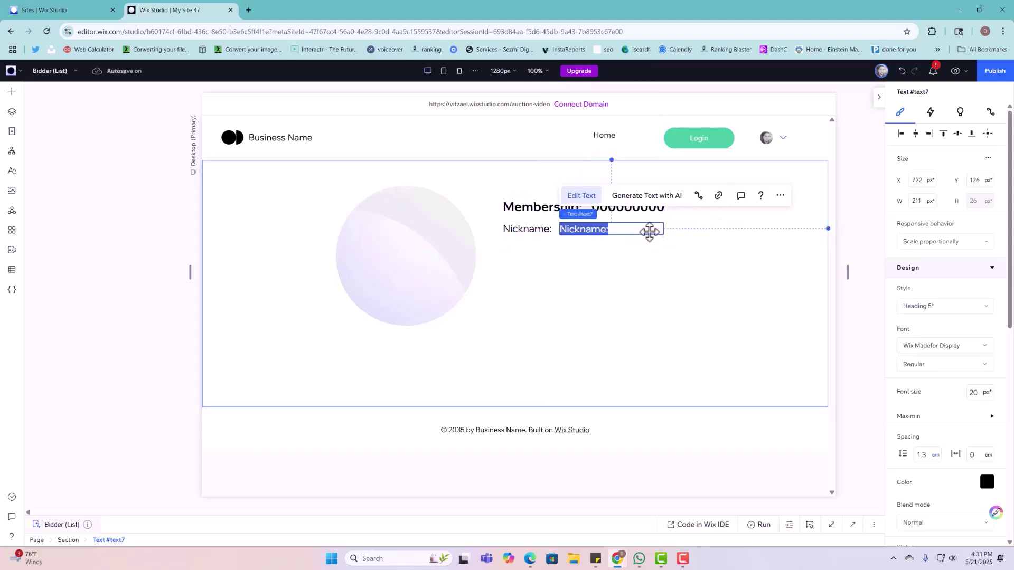
type("update")
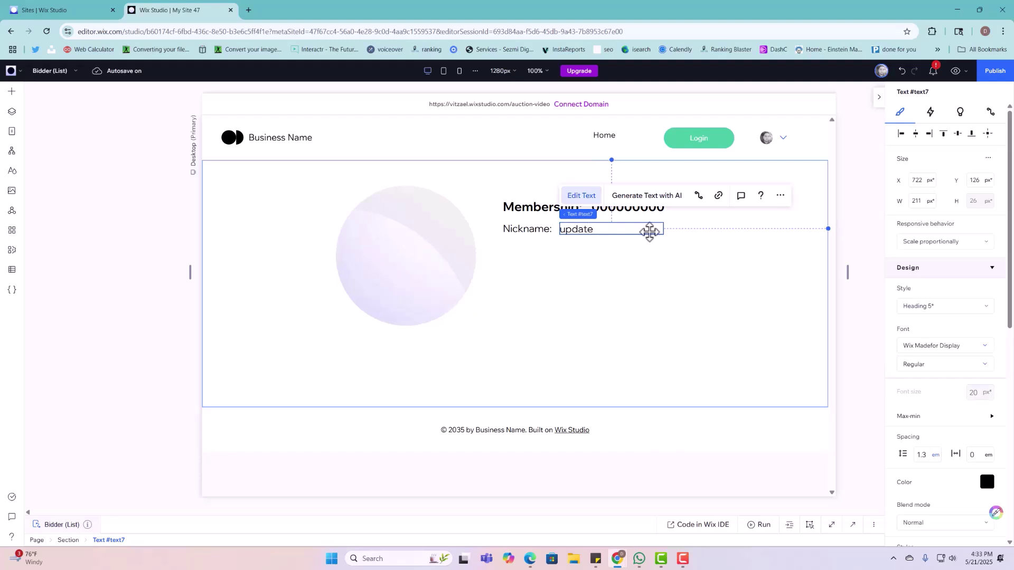
left_click(572, 278)
Step: Select the Nickname: label and the 'update' value together and group them into a horizontal row
left_click(528, 228)
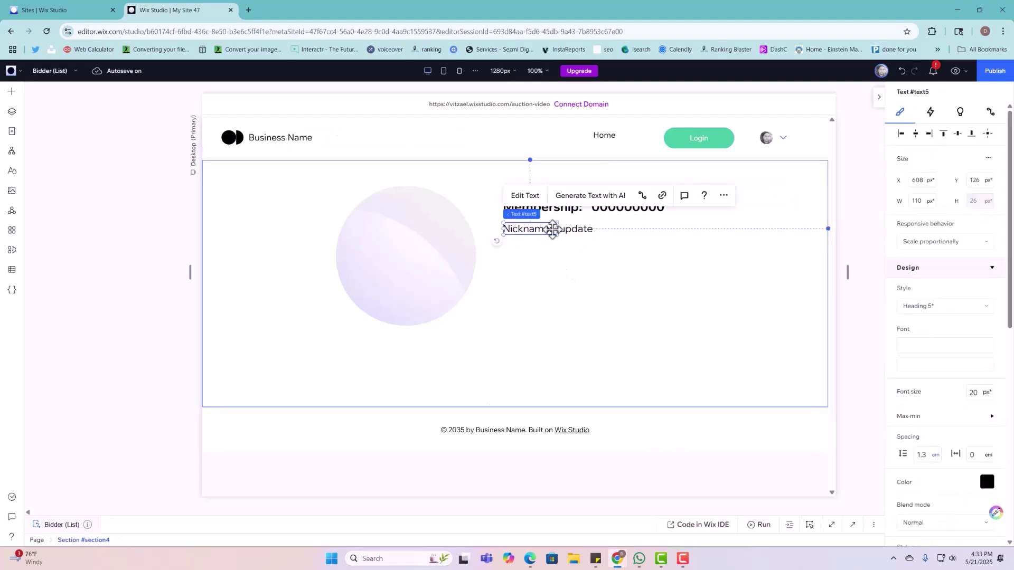
left_click(566, 229, "shift")
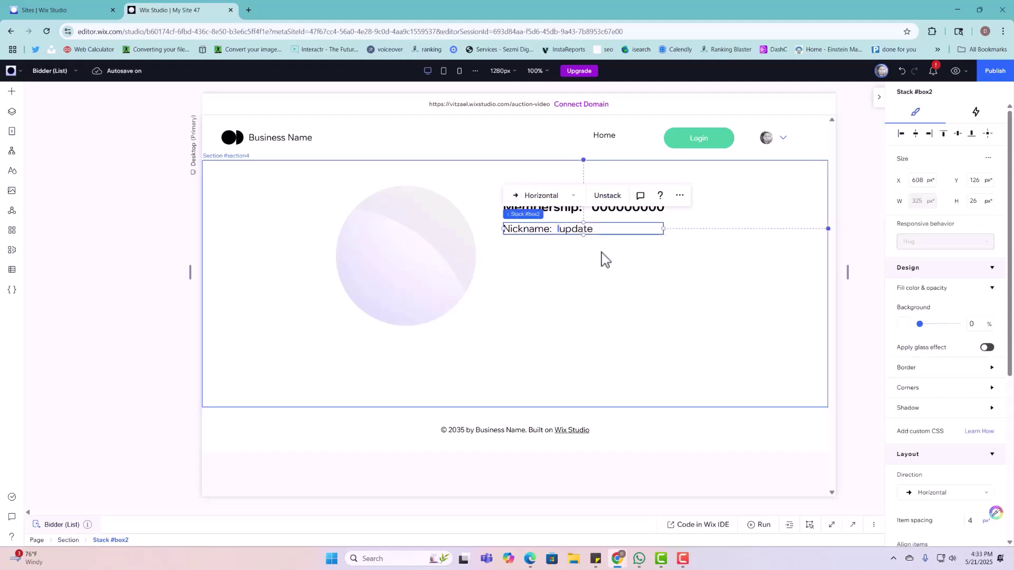
right_click(602, 226)
left_click(542, 295)
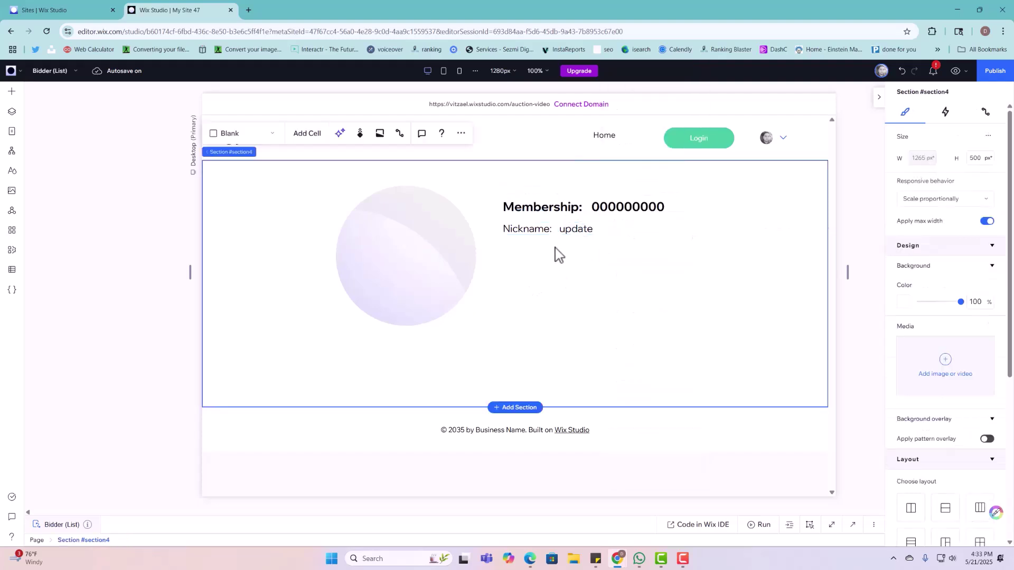
Step: Duplicate the Nickname row, line it up underneath, and relabel the copy 'Full Name:'
left_click(574, 229)
right_click(581, 238)
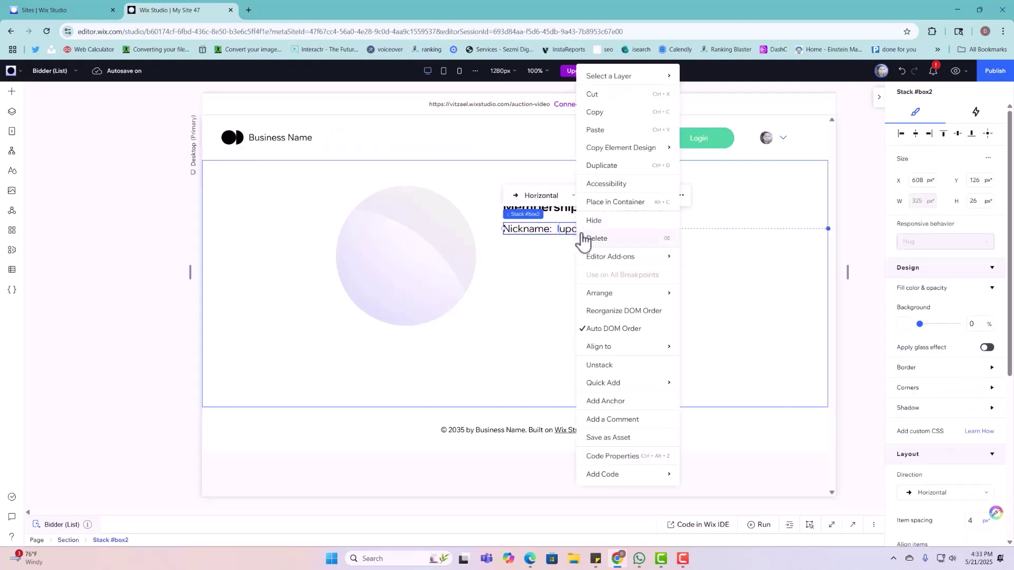
left_click(606, 165)
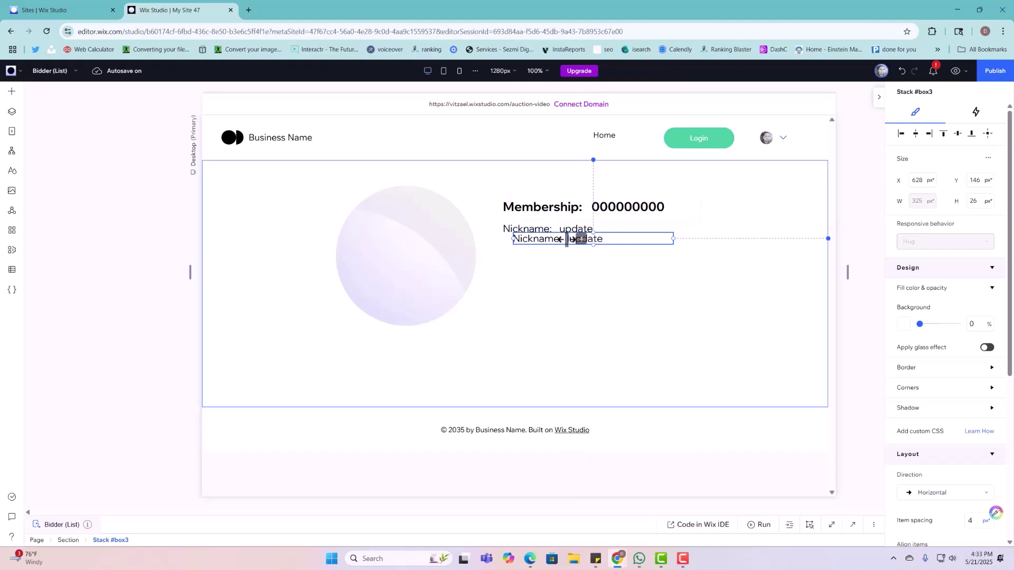
left_click(561, 253)
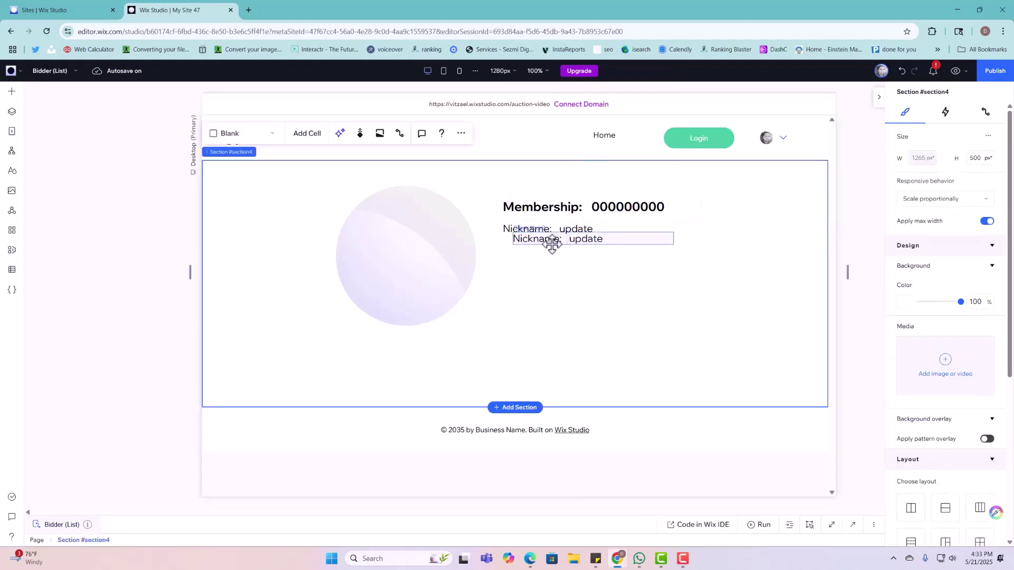
mouse_move(550, 242)
left_mouse_down()
mouse_move(548, 262)
mouse_move(551, 254)
left_mouse_up()
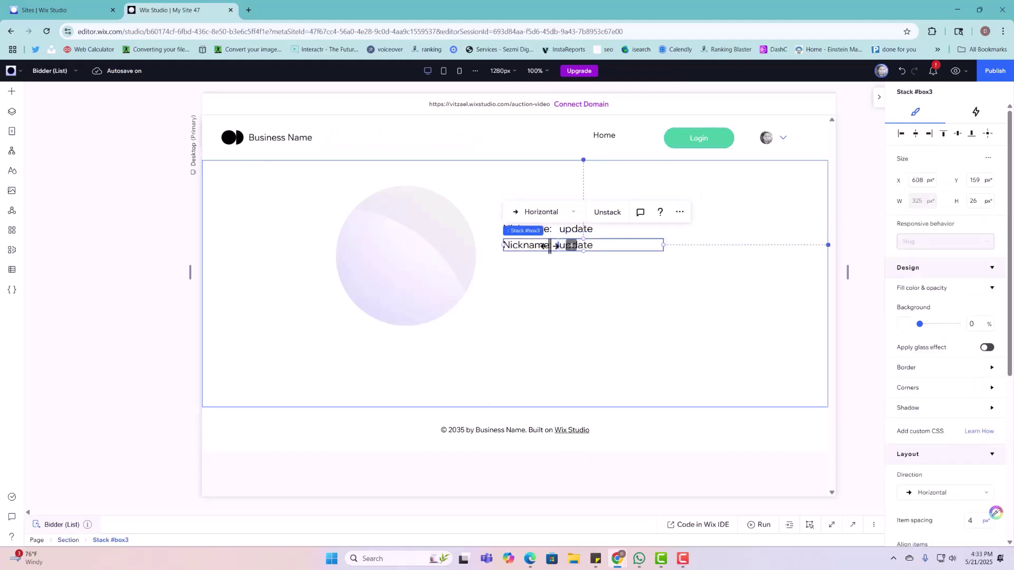
left_click(539, 245)
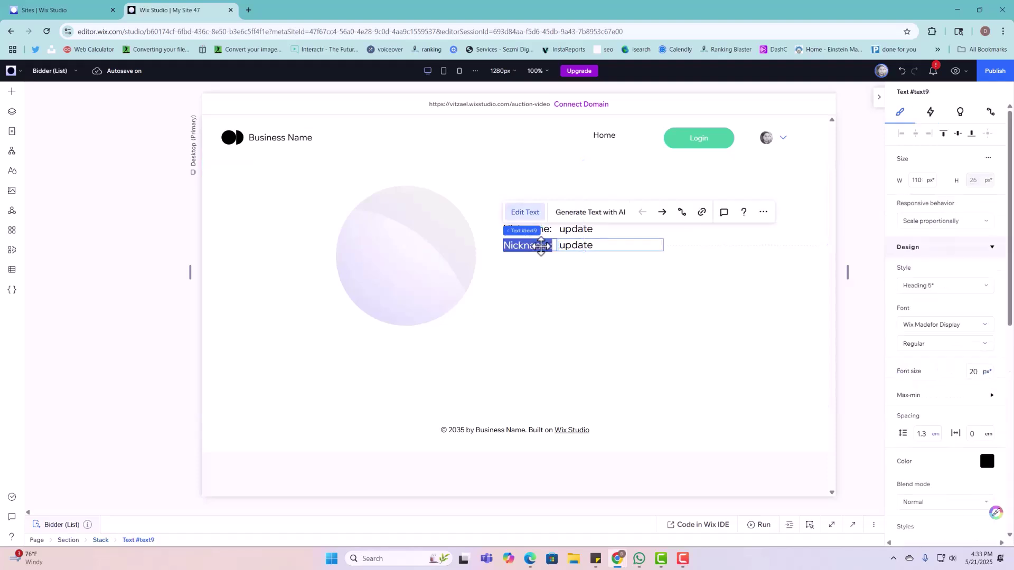
type("Full")
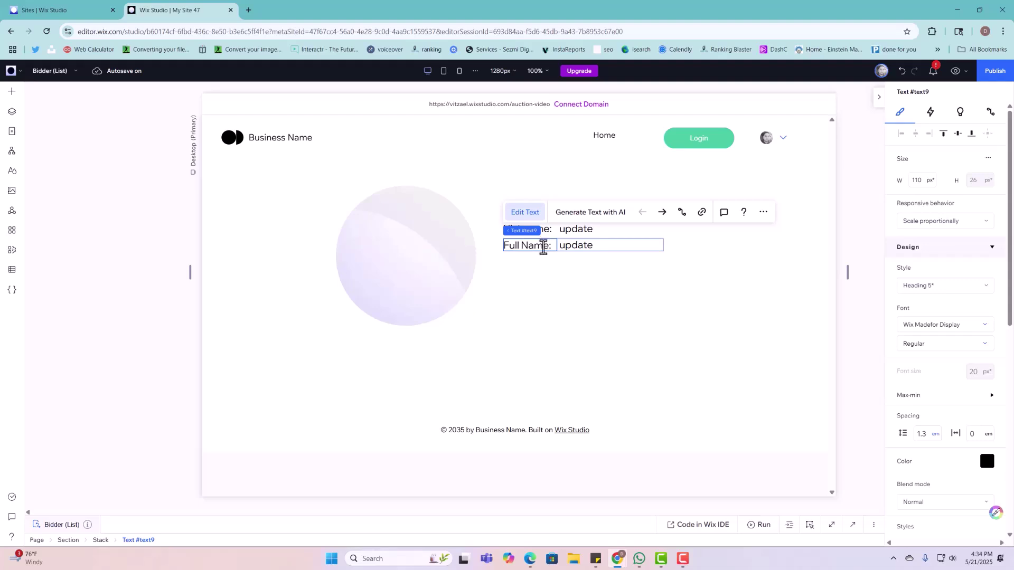
left_click(604, 290)
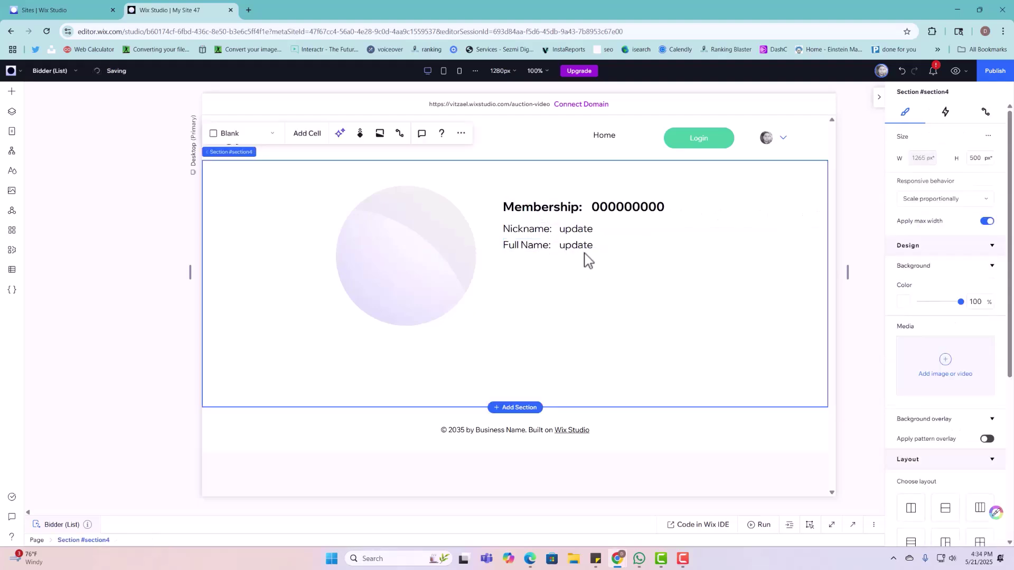
Step: Undo the last change and delete the Title / Listing Name and Starting Bid texts again
left_click(583, 244)
left_click(589, 292)
key("ctrl+z")
left_click(482, 299)
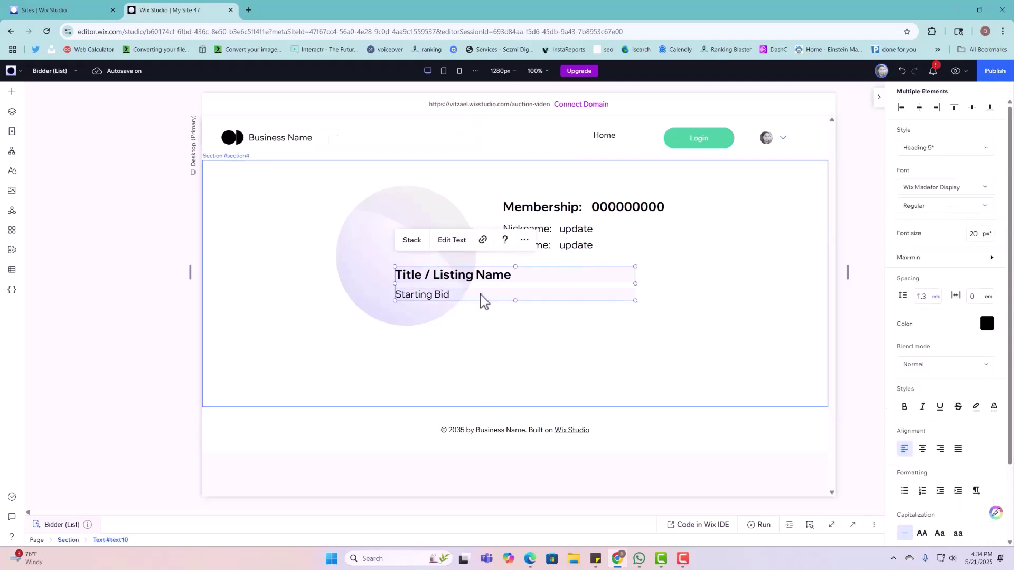
key("Delete")
Step: Paste a copy of the Full Name row below it and relabel it 'Conctact #'
left_click(530, 255)
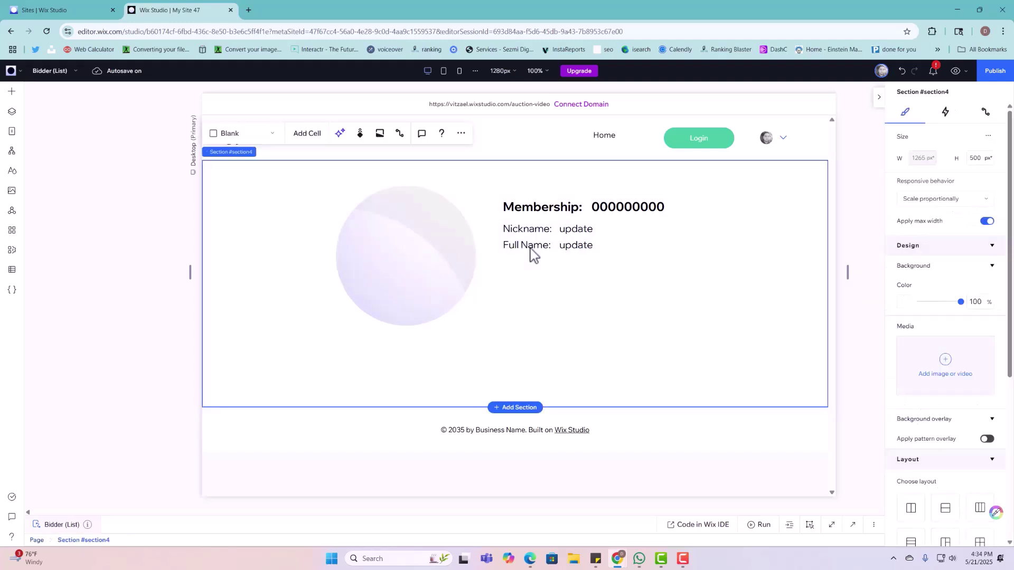
left_click(530, 247)
left_click(540, 288)
key("ctrl+v")
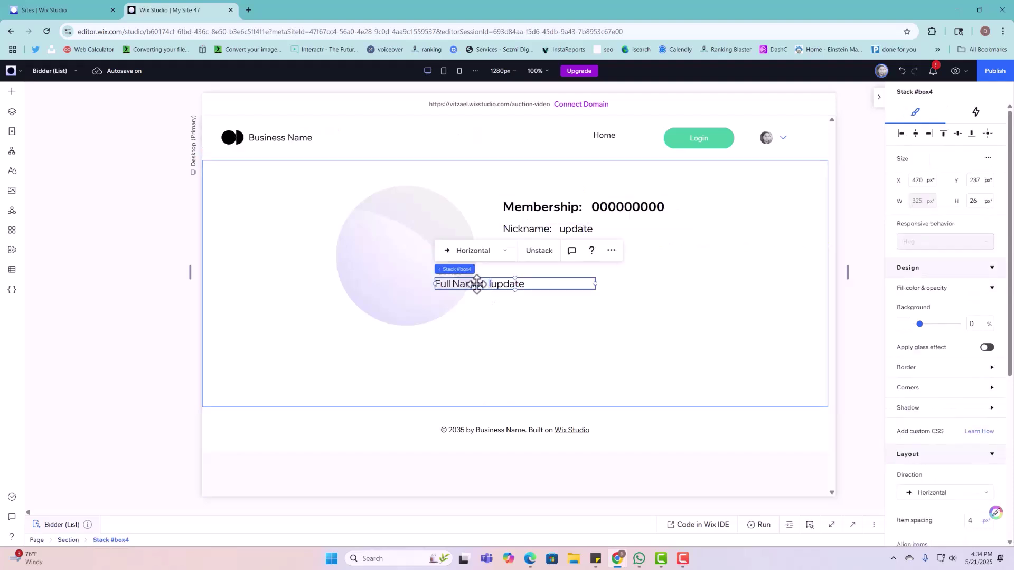
left_click_drag(478, 285, 543, 268)
left_click(544, 265)
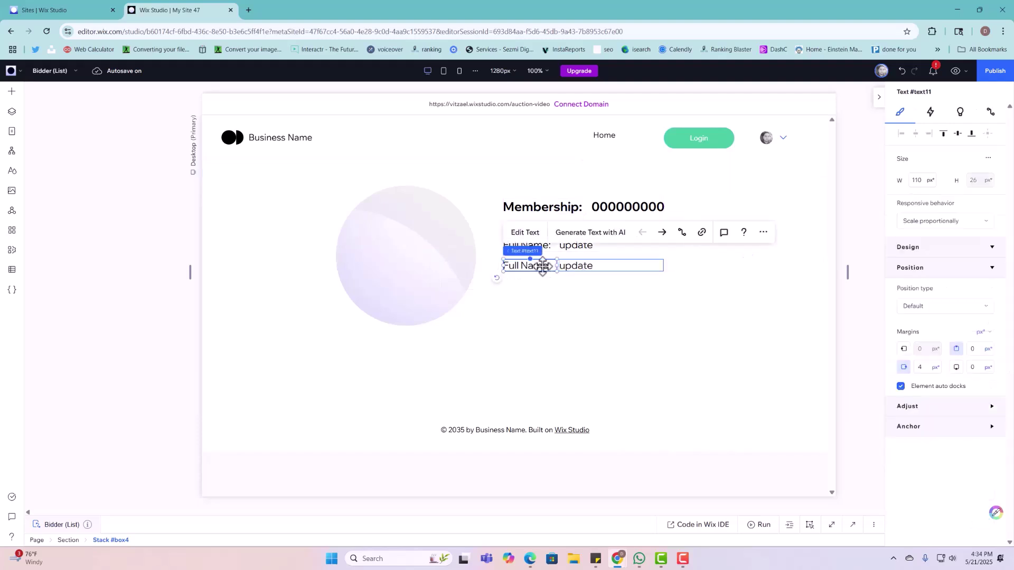
type("Conctact #")
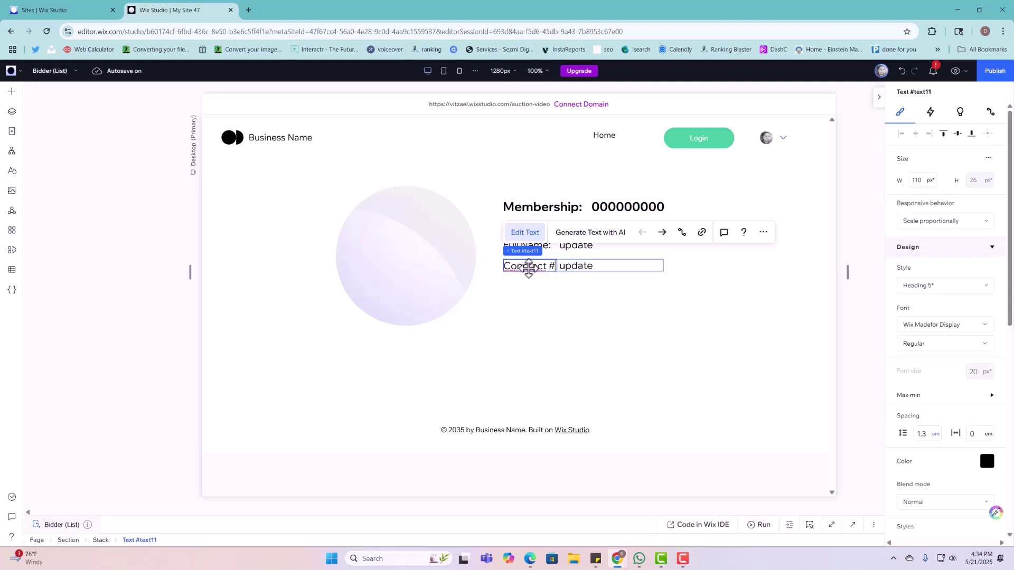
left_click(604, 300)
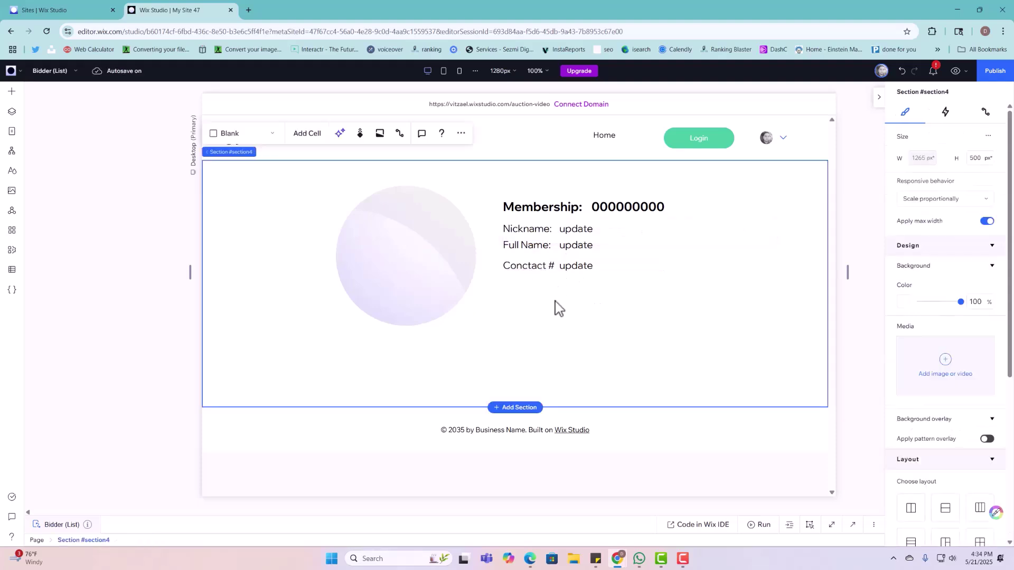
Step: Paste another copy of the Conctact # row below it and shift its update value right
left_click(616, 265)
left_click(613, 351)
key("ctrl+v")
left_click(597, 278)
mouse_move(599, 274)
left_mouse_down()
mouse_move(595, 295)
mouse_move(581, 292)
mouse_move(586, 281)
left_mouse_up()
left_click(551, 265)
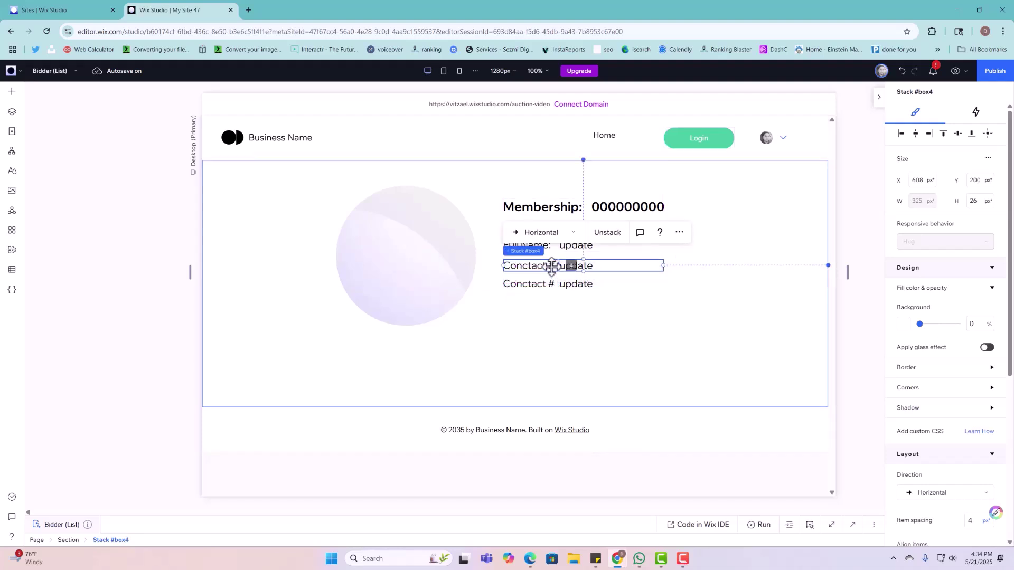
left_click(588, 266)
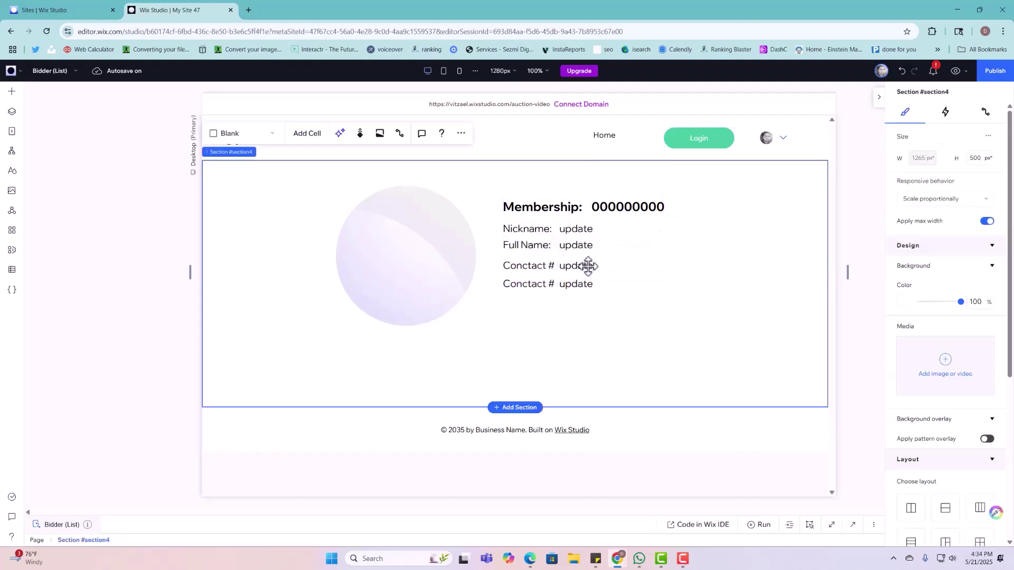
left_click_drag(601, 267, 624, 266)
Step: Widen the upper Conctact # label and change it to 'Conctact Email:'
left_click(544, 268)
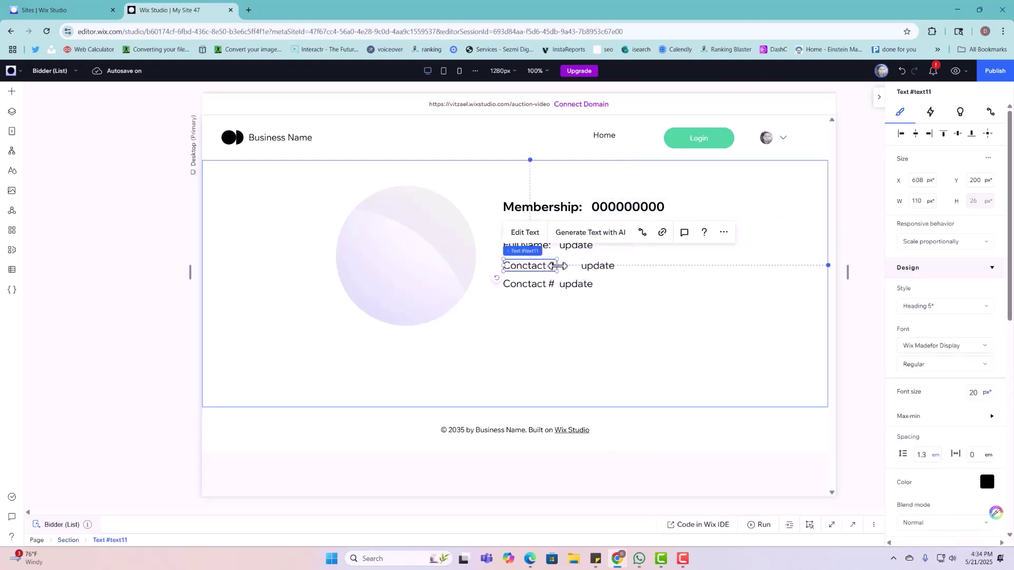
left_click_drag(557, 266, 581, 266)
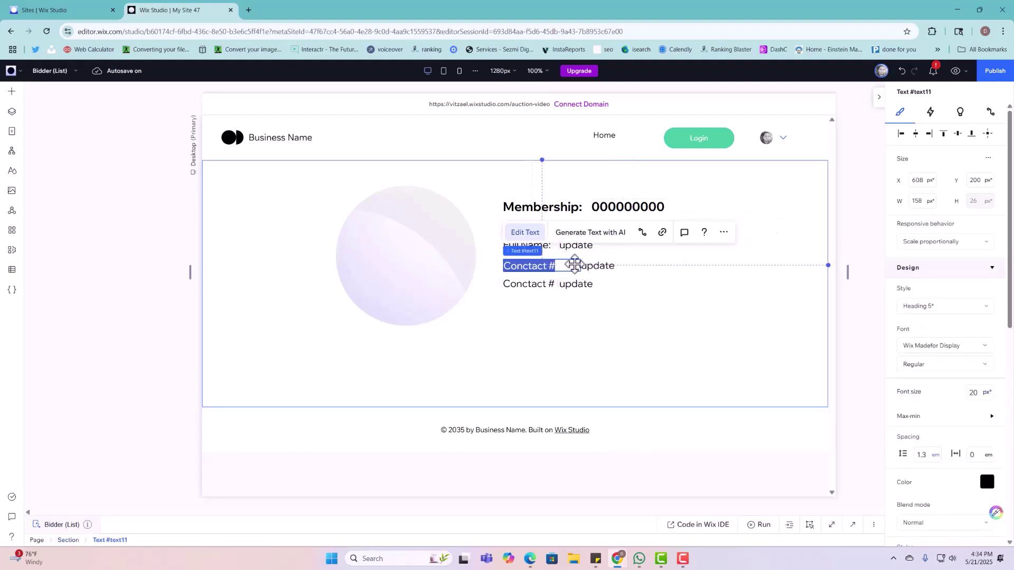
key("End")
key("BackSpace")
key("BackSpace")
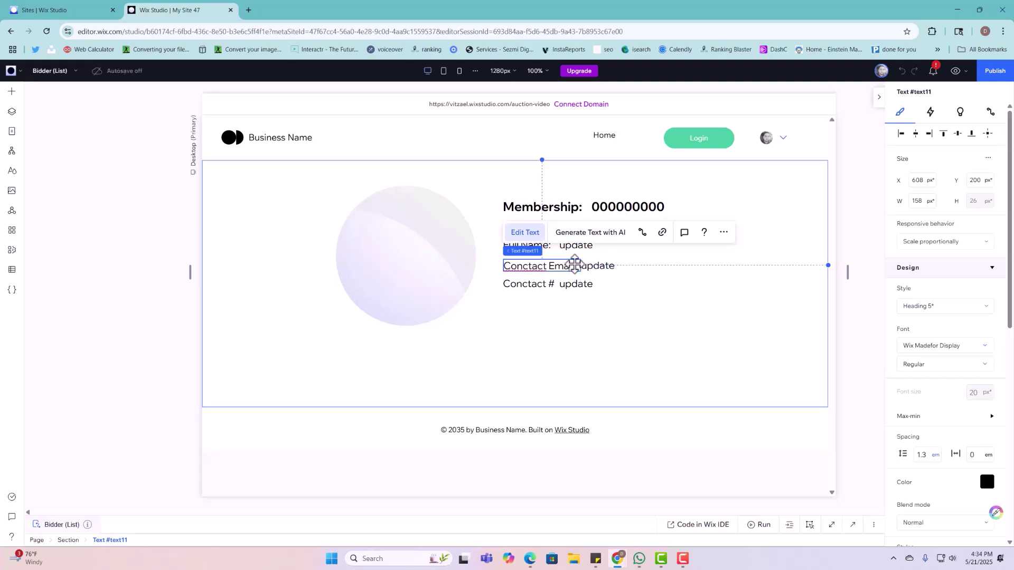
type("Email:")
left_click(598, 268)
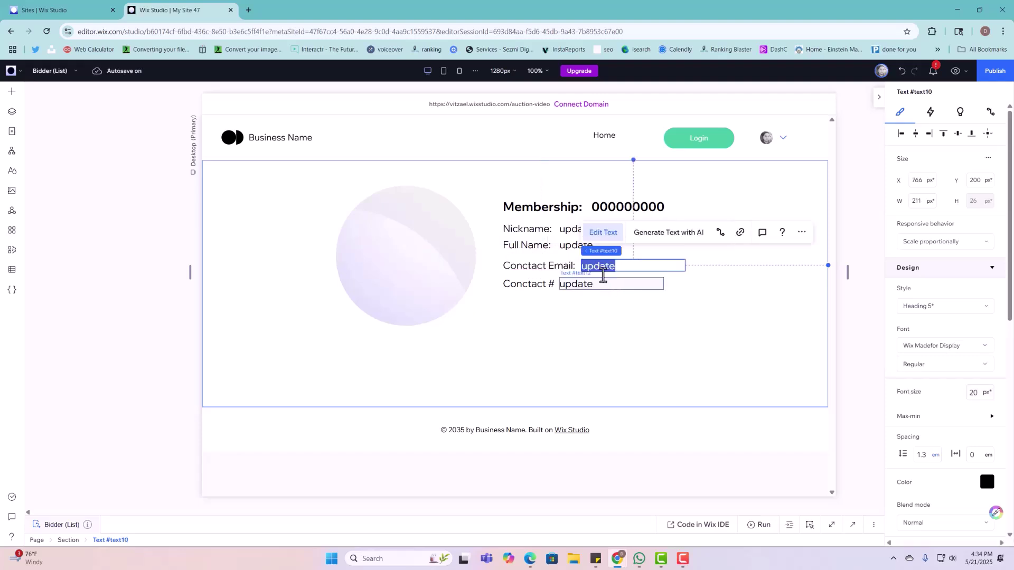
Step: Place the Email update value beside its label and group them into one row
double_click(600, 284)
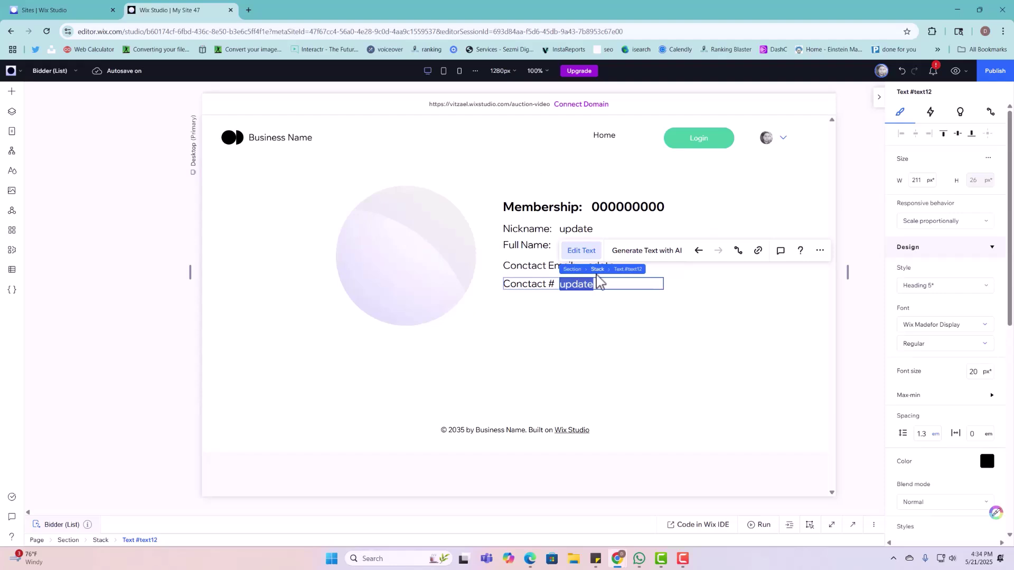
left_click(699, 312)
left_click_drag(590, 264, 594, 266)
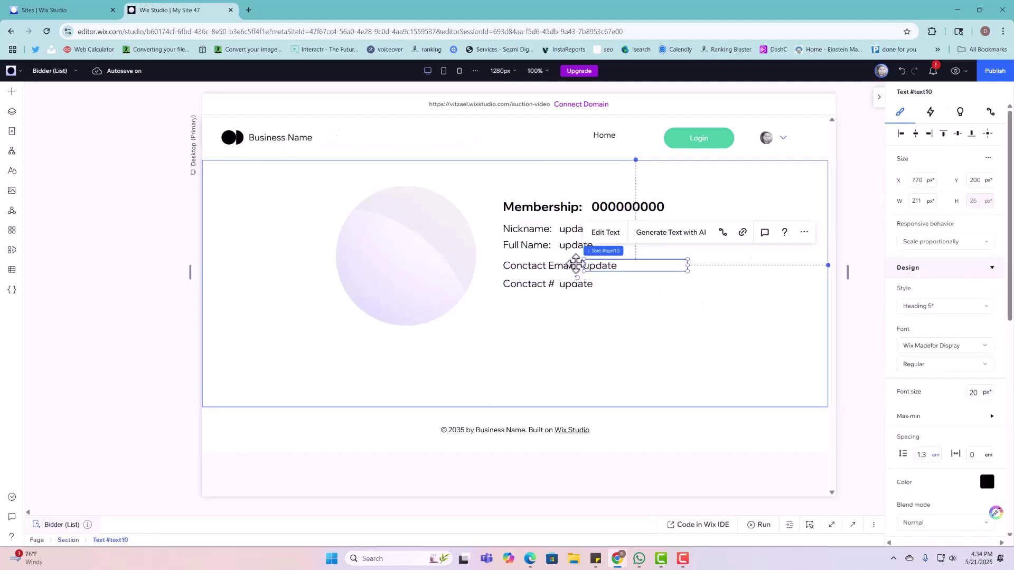
left_click(568, 264, "shift")
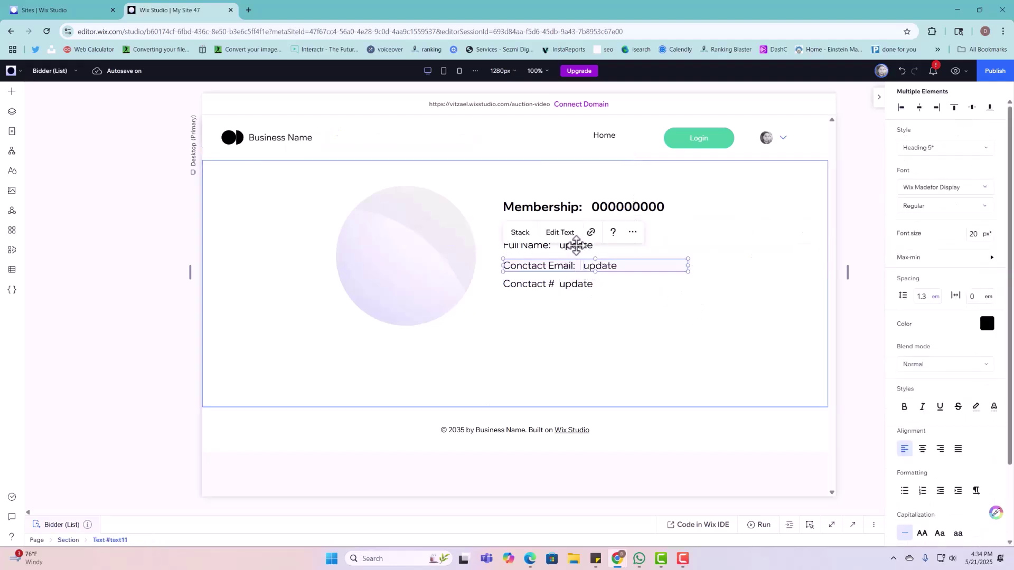
left_click(521, 233)
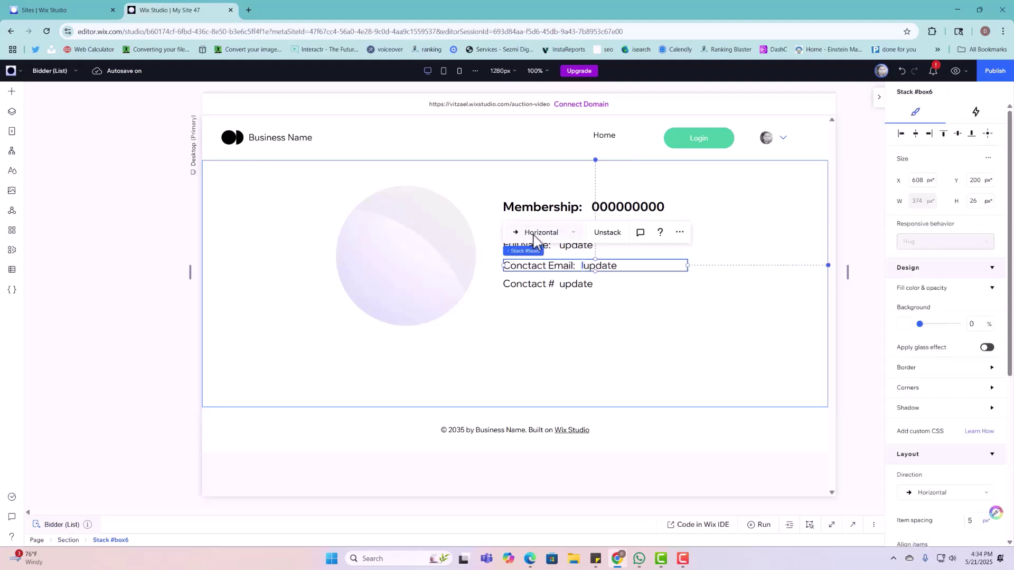
Step: Rename the lower Conctact # row's label to 'Phone #'
left_click(528, 284)
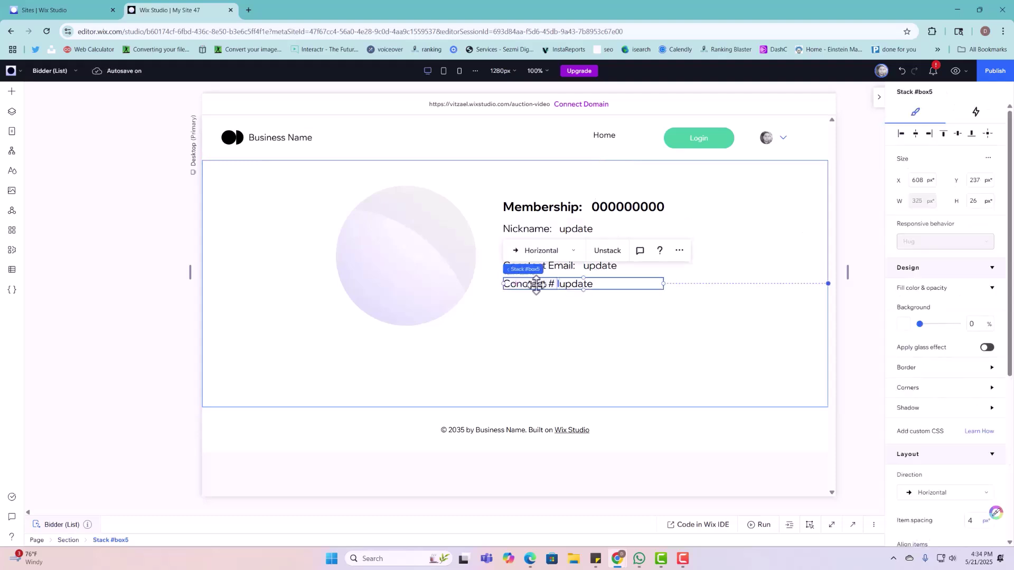
left_click(536, 285)
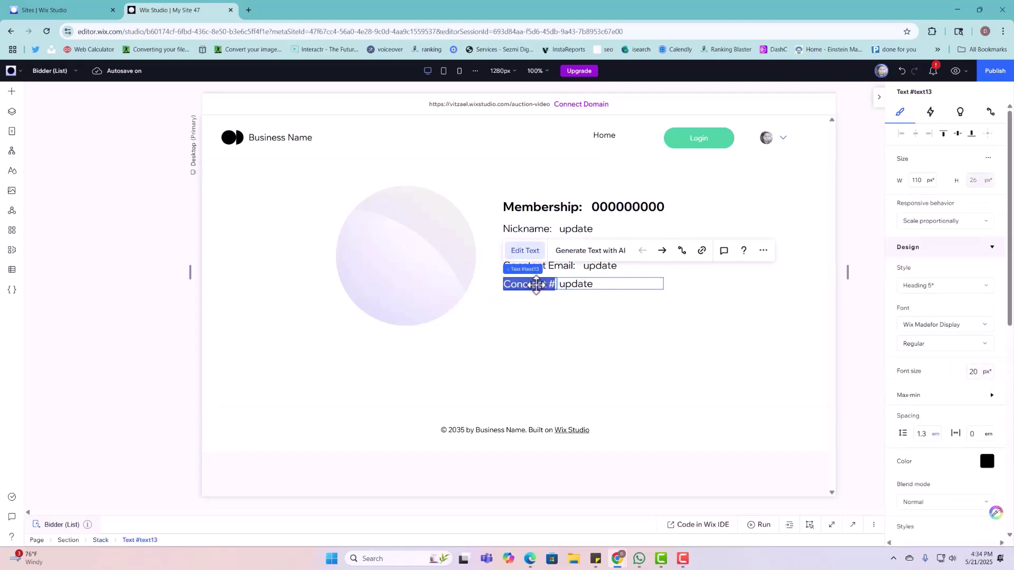
type("Phone")
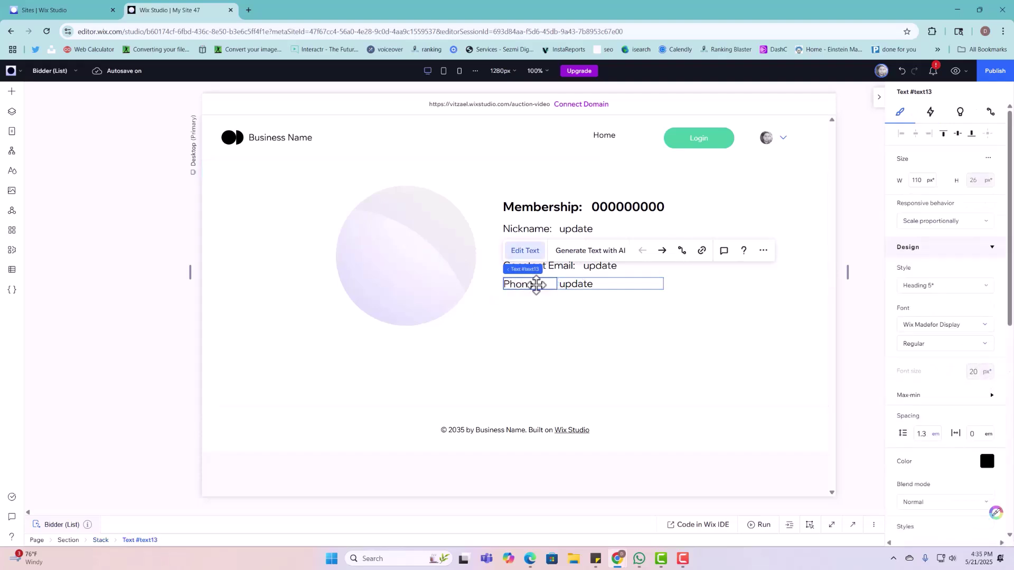
left_click(610, 301)
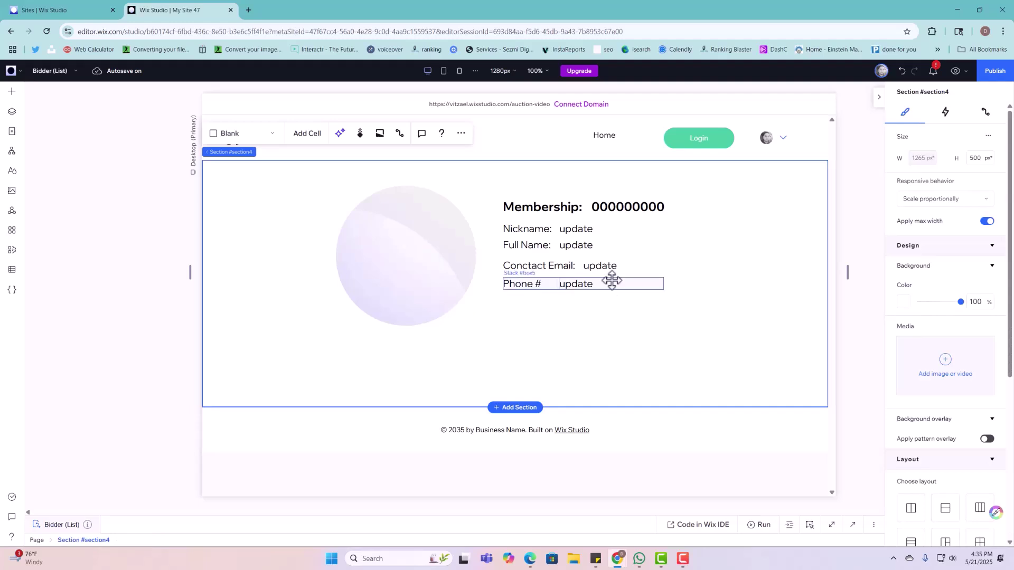
left_click(611, 280)
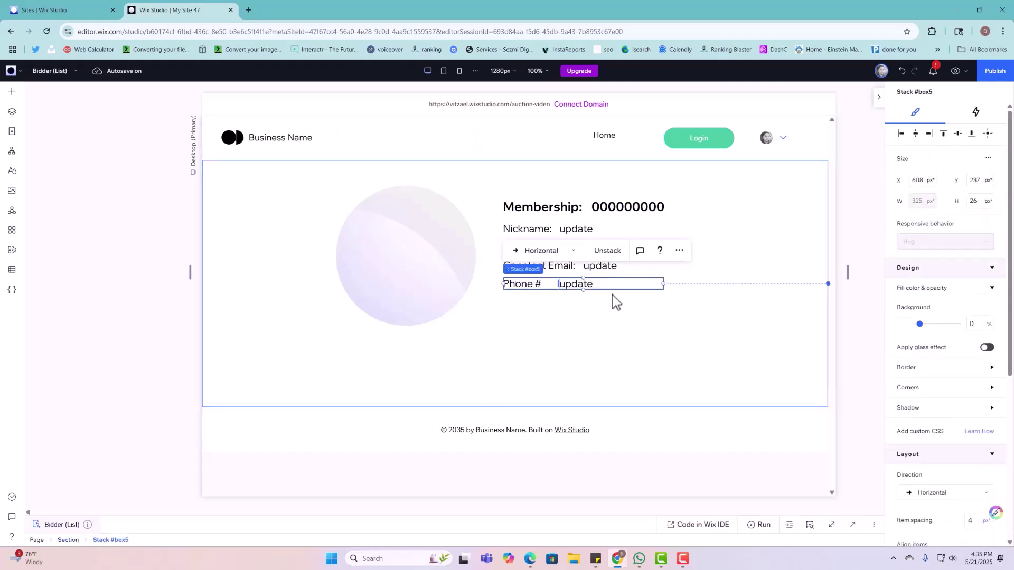
Step: Duplicate the Phone # row with Ctrl+D, place it below, and relabel it 'Address:'
key("ctrl+d")
left_click_drag(614, 276, 603, 304)
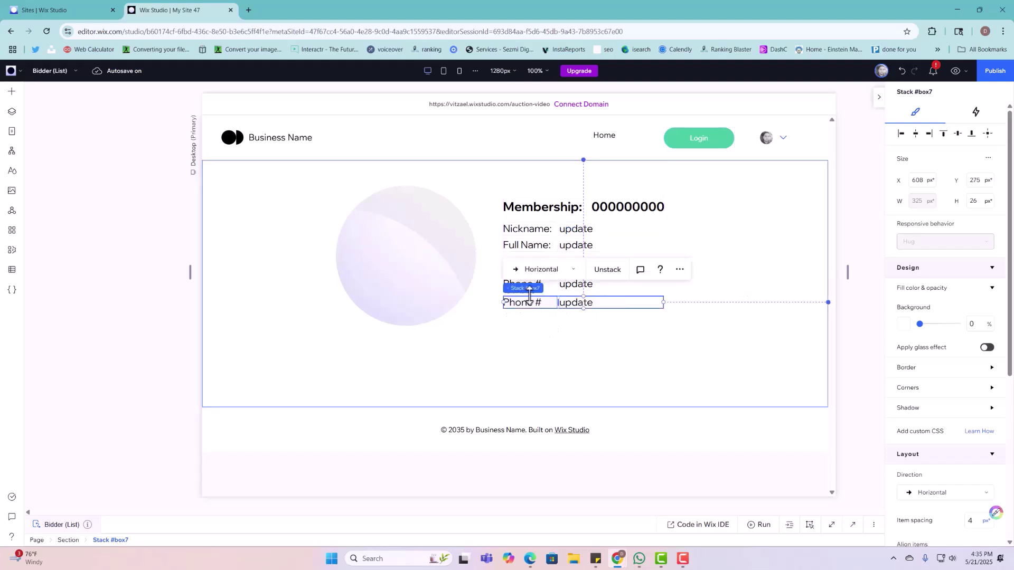
left_click(548, 323)
left_click(531, 305)
left_click(531, 305)
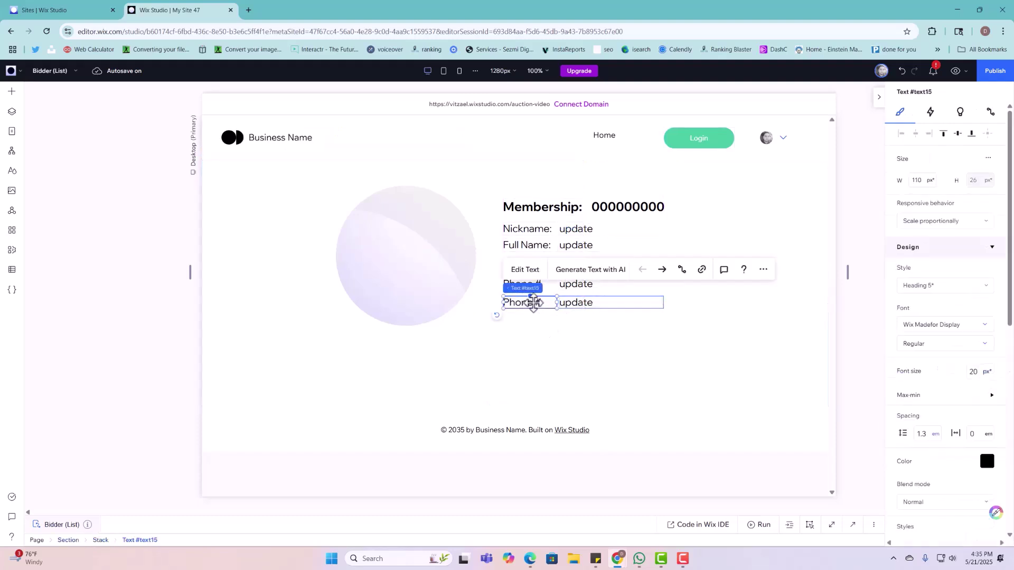
type("a")
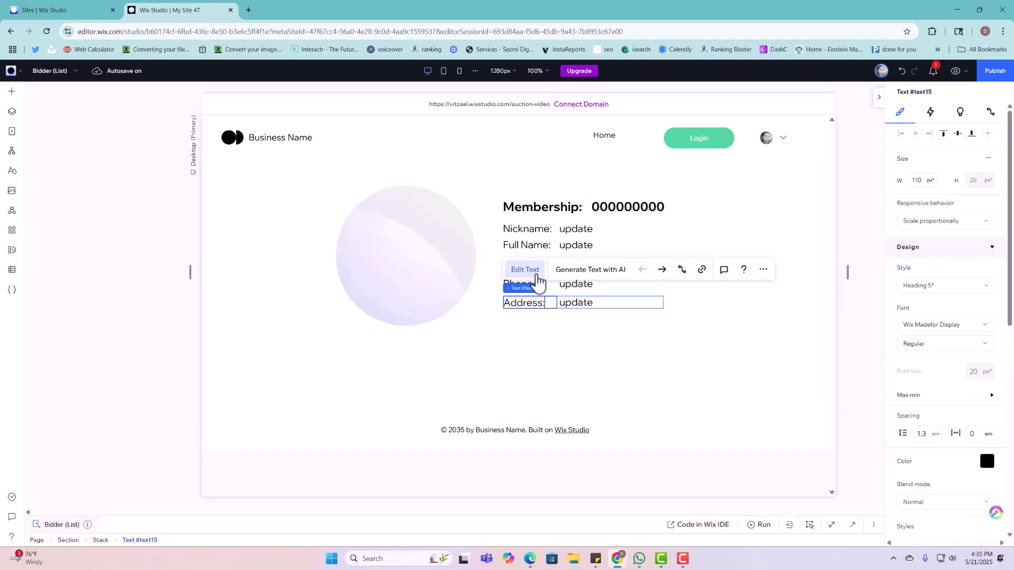
left_click(811, 376)
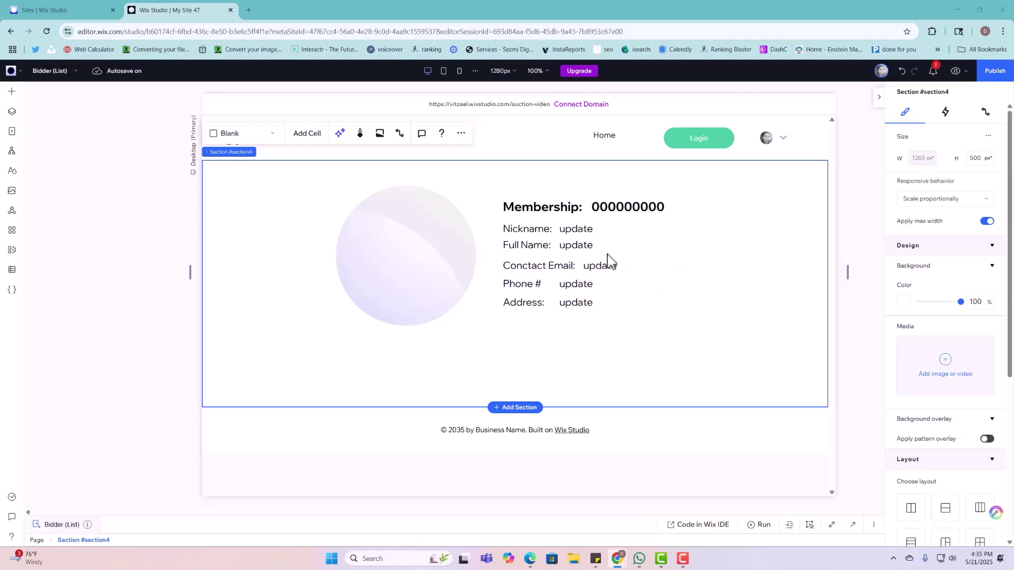
Step: Open the Nickname value's data connection field list, then close it without choosing
left_click(591, 227)
left_click(592, 229)
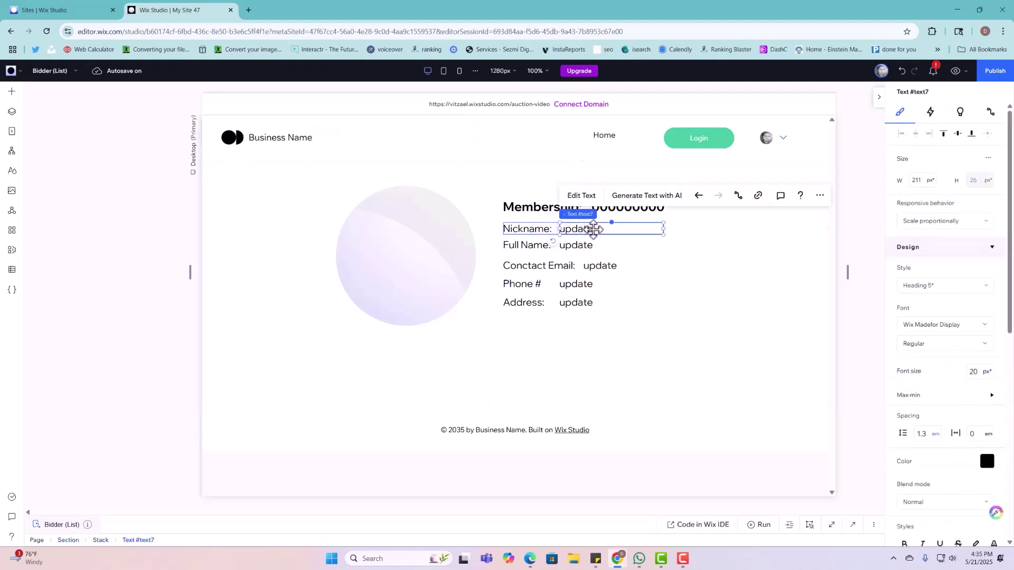
left_click(745, 197)
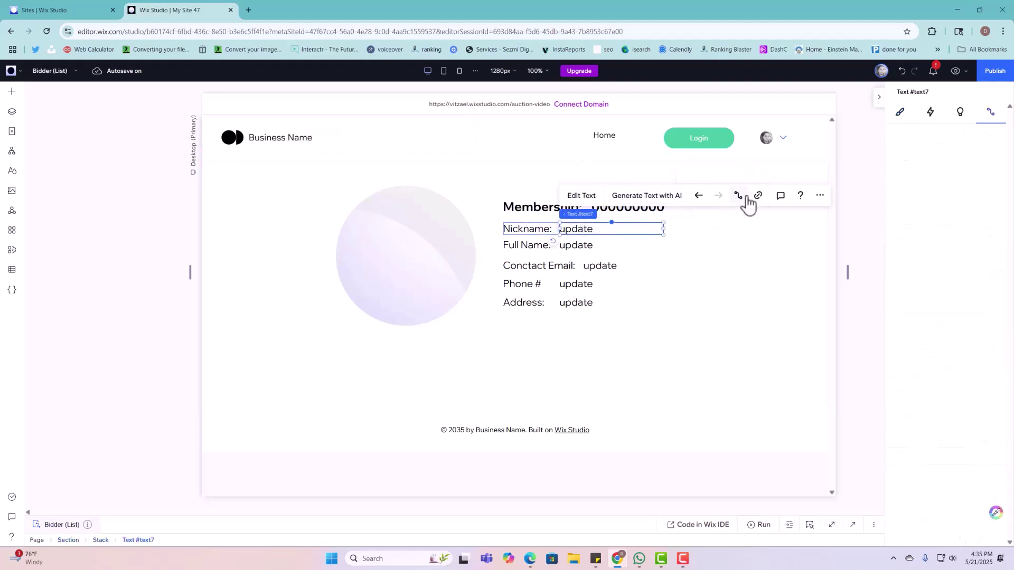
left_click(902, 315)
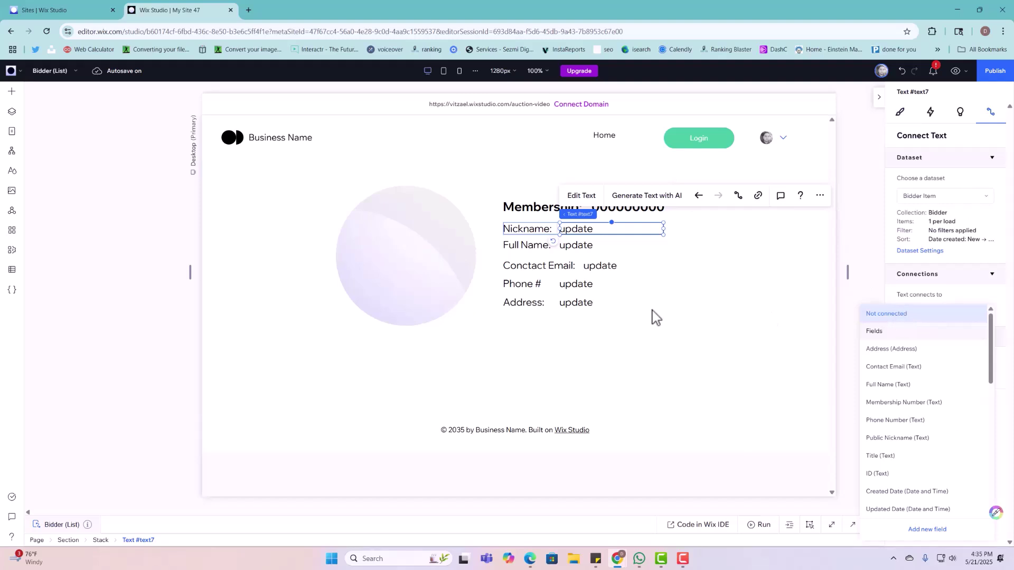
key("Escape")
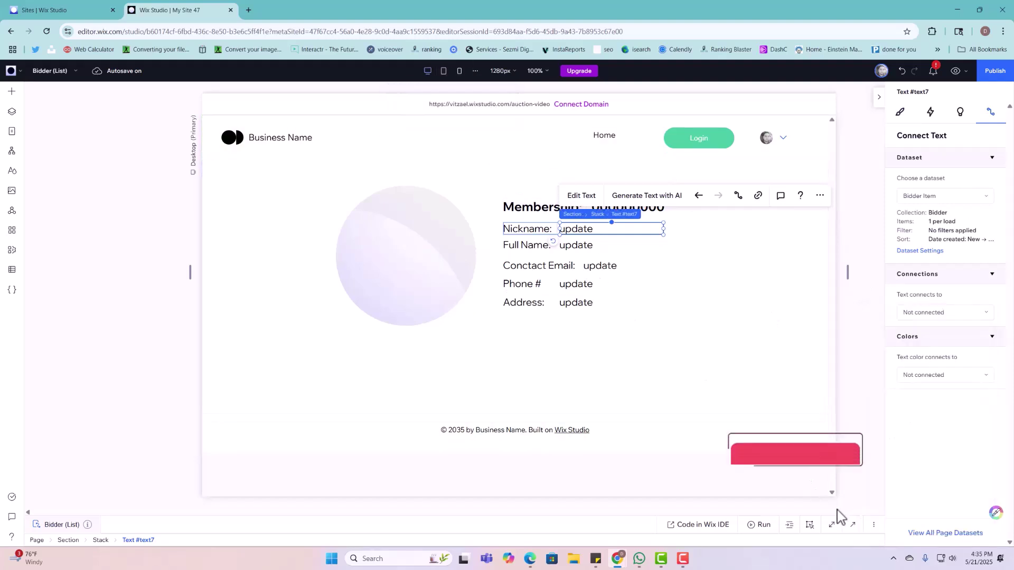
Step: Open the code panel and set the Nickname and Full Name value IDs to updateNickname and updateFullName
left_click(849, 531)
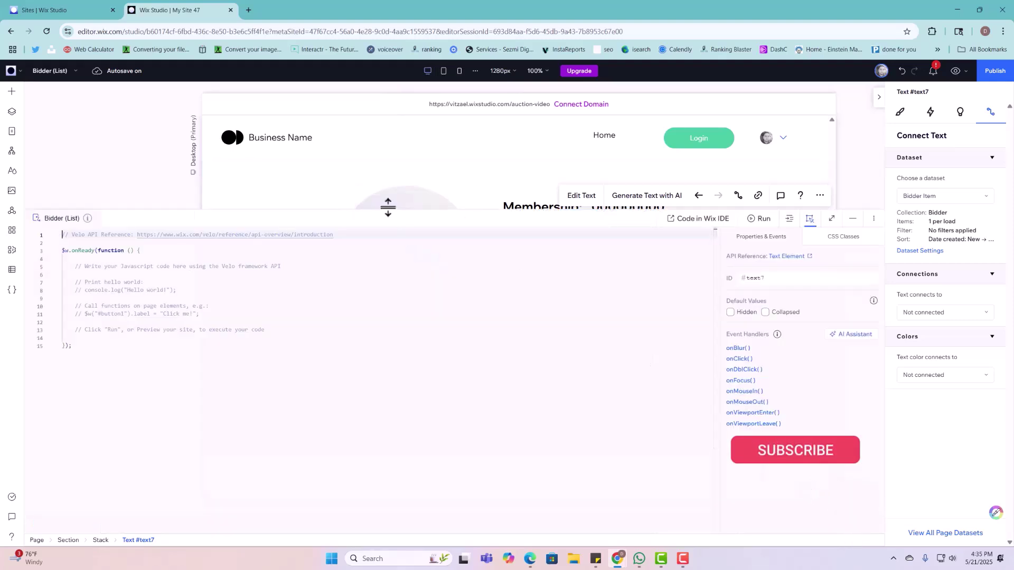
left_click_drag(334, 209, 353, 347)
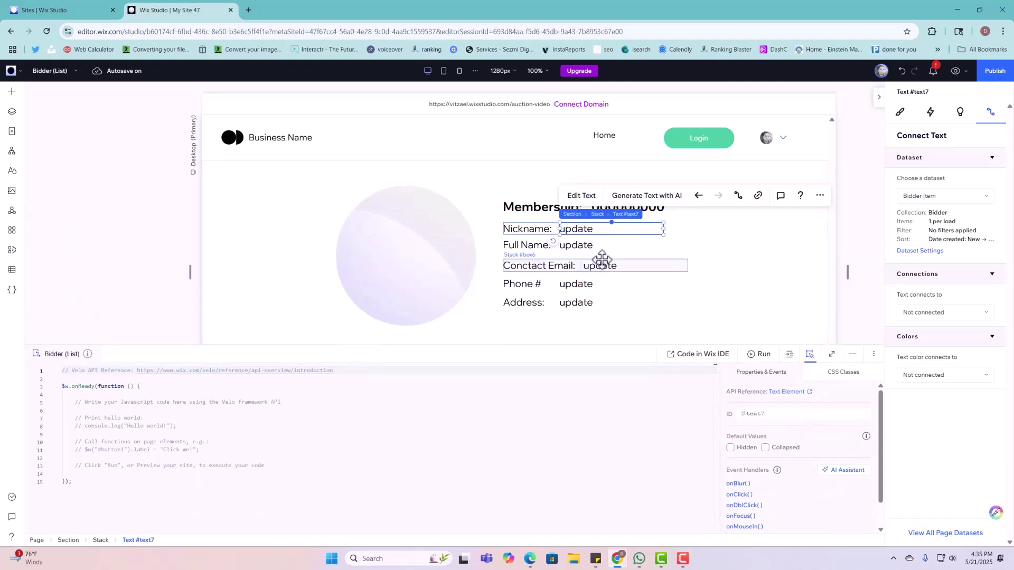
left_click(802, 414)
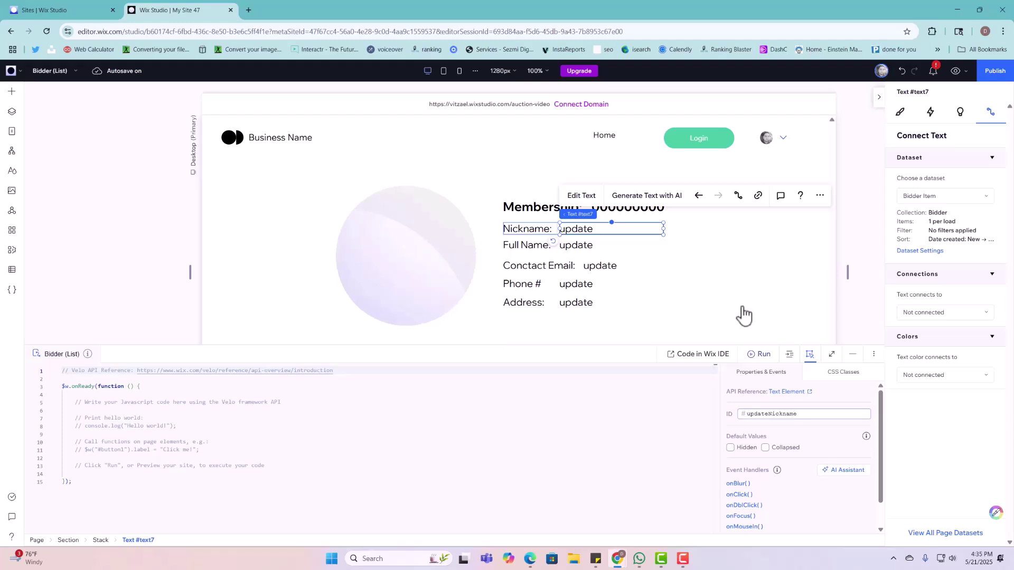
left_click(601, 243)
left_click(601, 243)
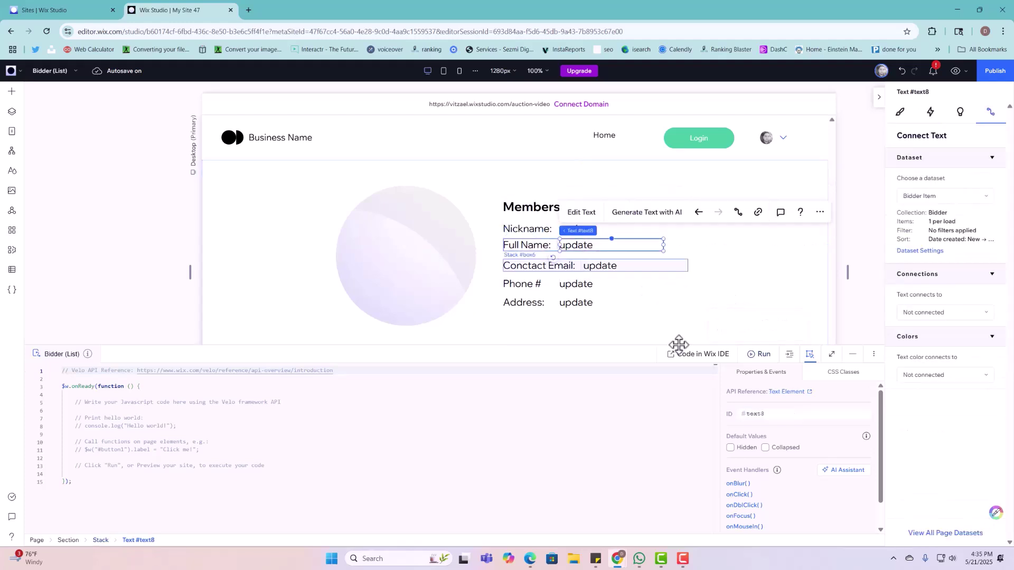
left_click(776, 415)
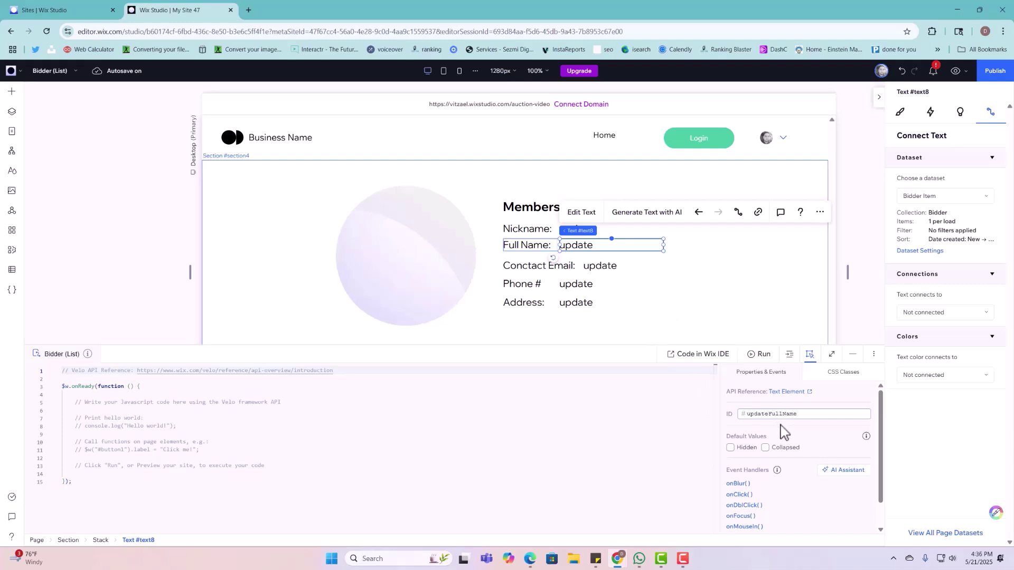
key("Return")
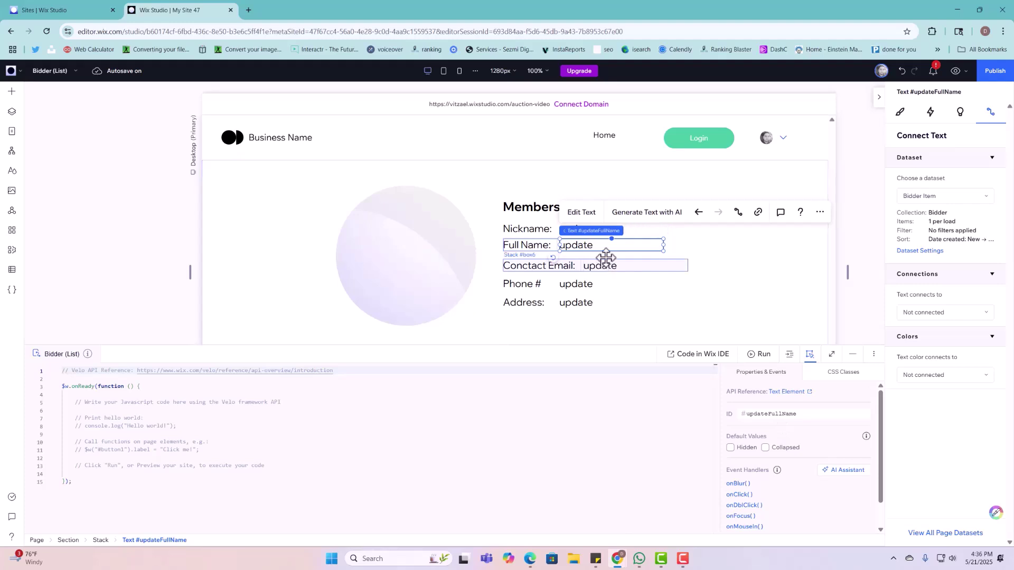
Step: Set the Contact Email value's ID to contactEmailUpdate, then reselect the Nickname value
left_click(613, 264)
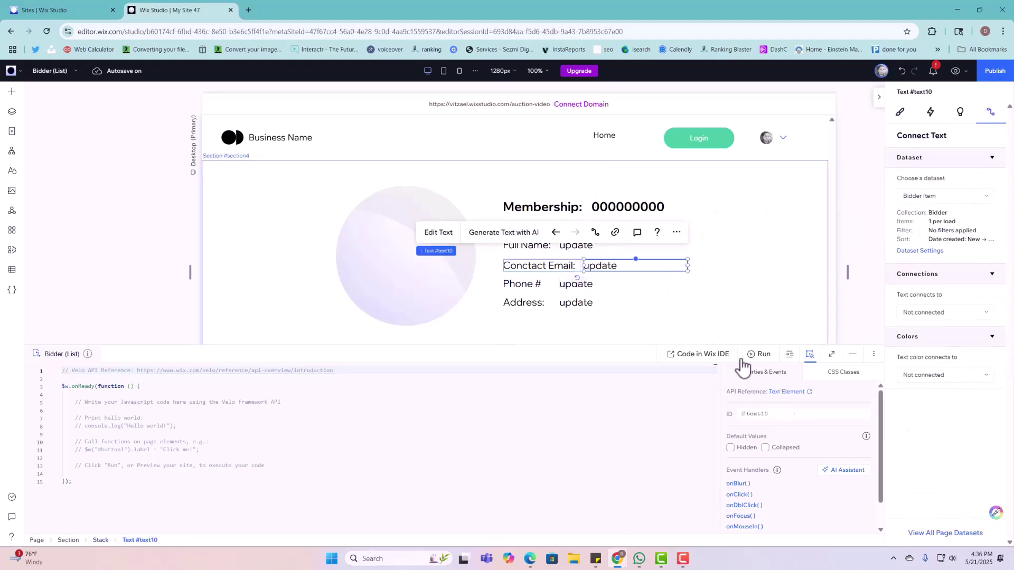
left_click(772, 413)
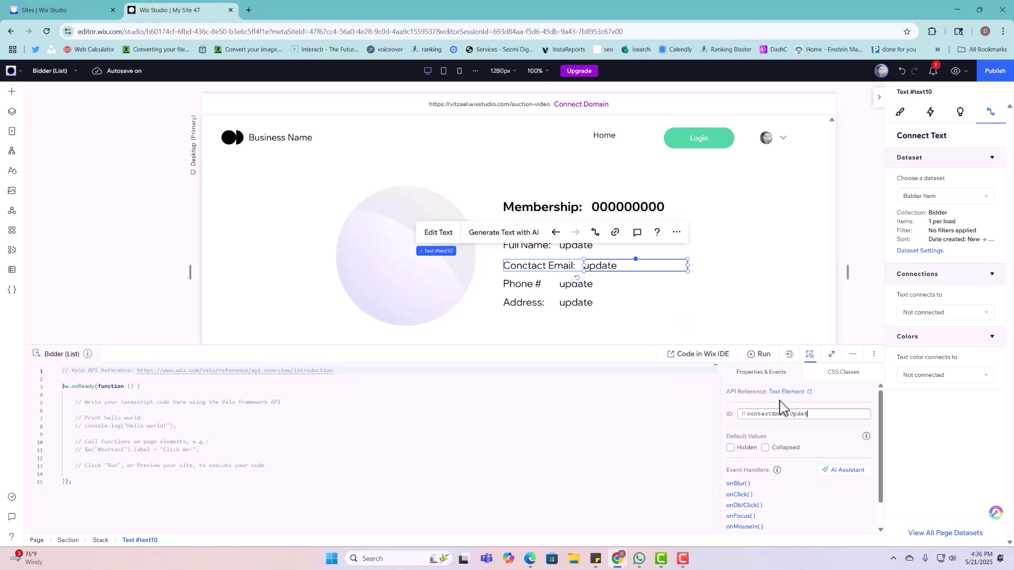
key("Return")
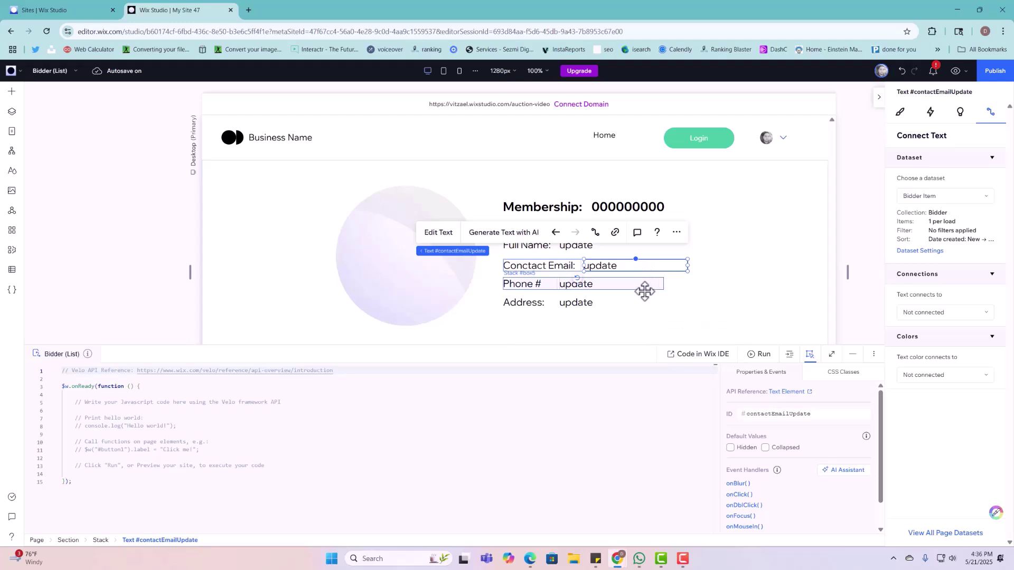
left_click(640, 282)
left_click(656, 229)
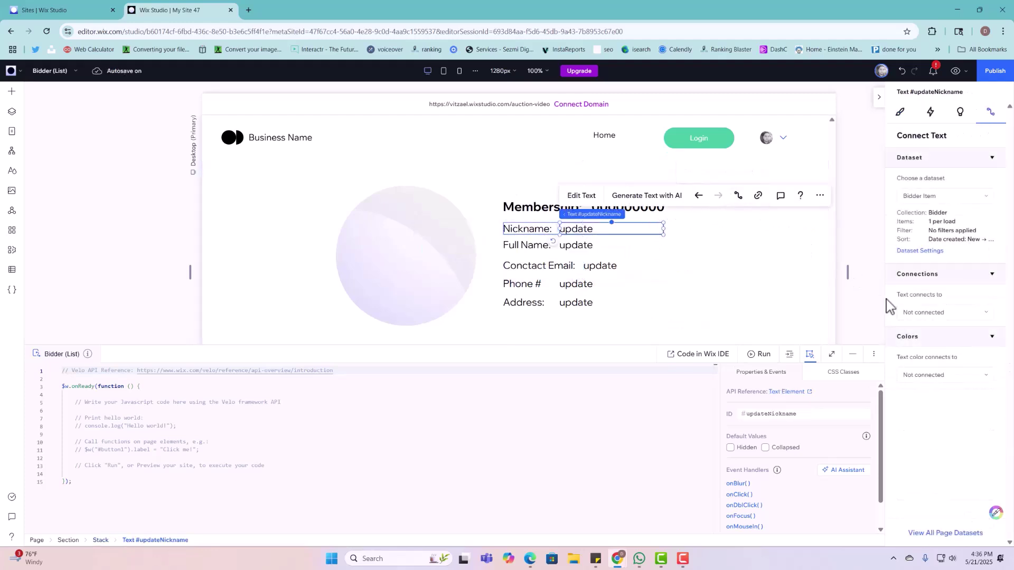
Step: Connect the Nickname value text to Public Nickname (Text) and open the dataset chooser
left_click(914, 316)
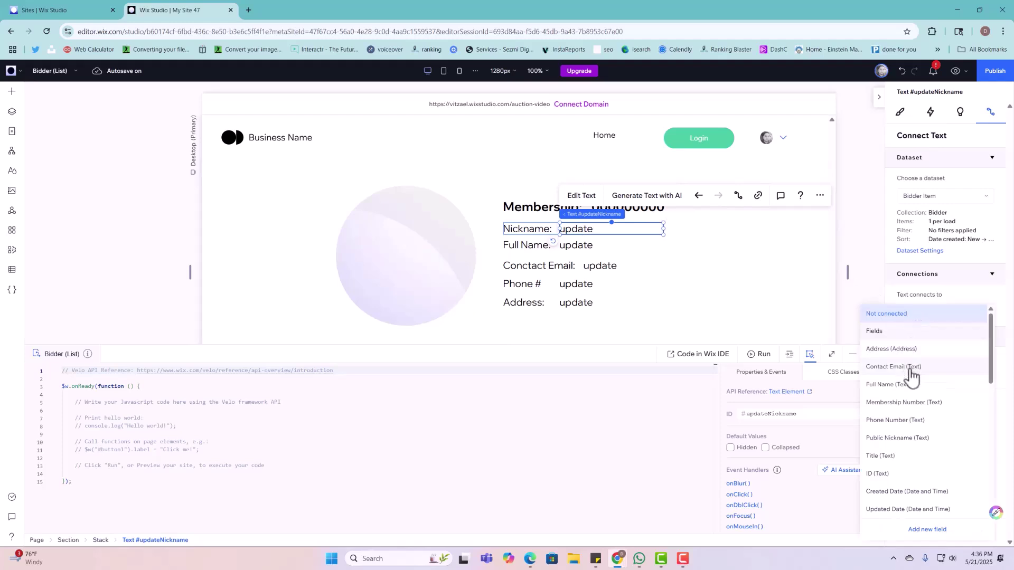
left_click(897, 437)
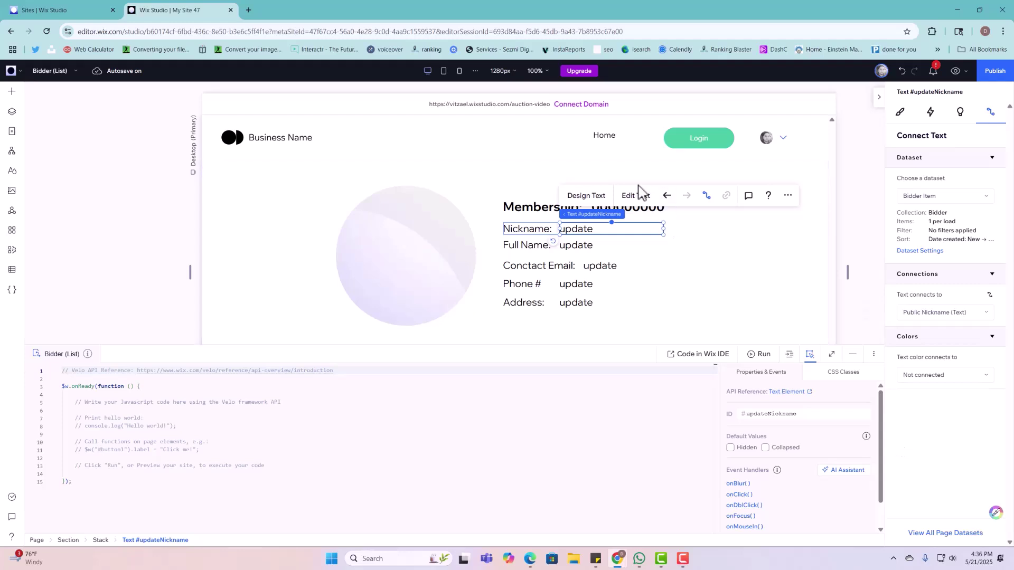
left_click(609, 244)
left_click(607, 244)
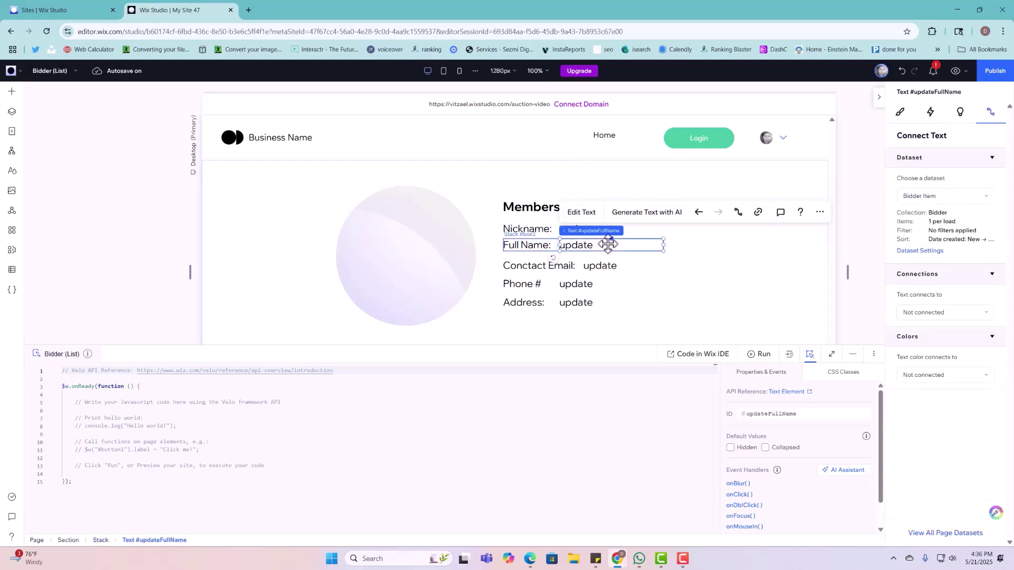
left_click(670, 264)
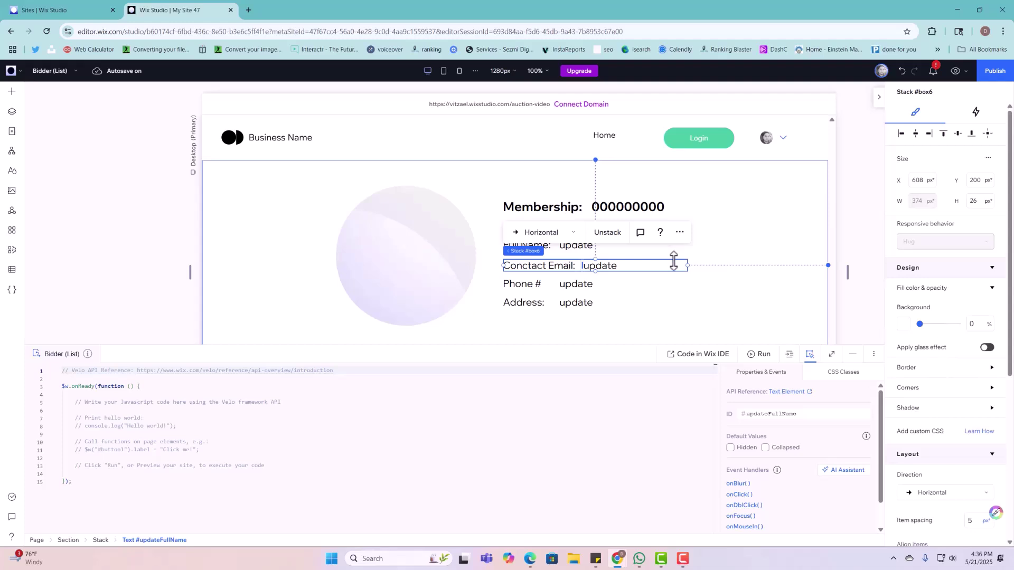
left_click(607, 204)
left_click(611, 233)
left_click(611, 230)
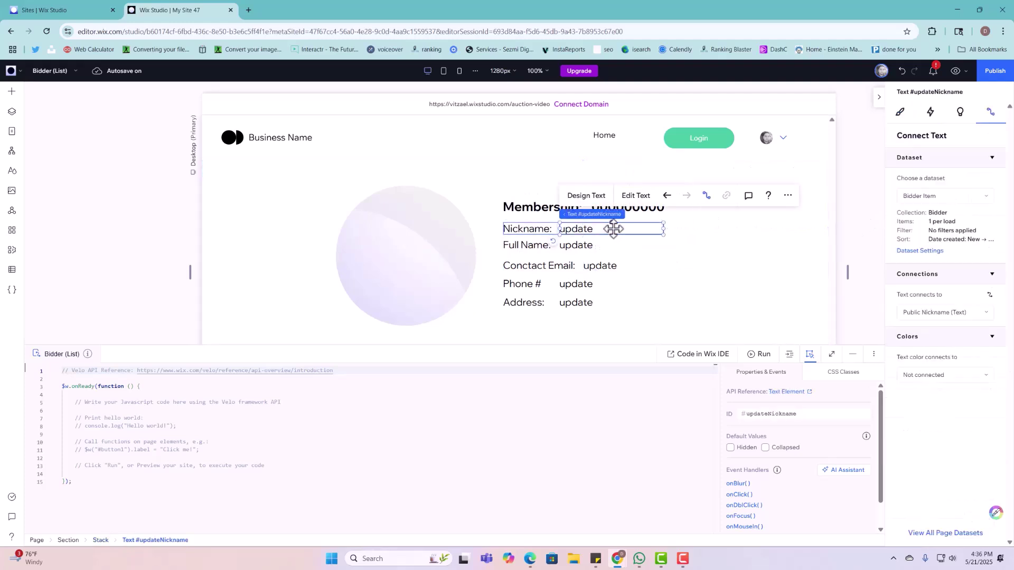
left_click(964, 205)
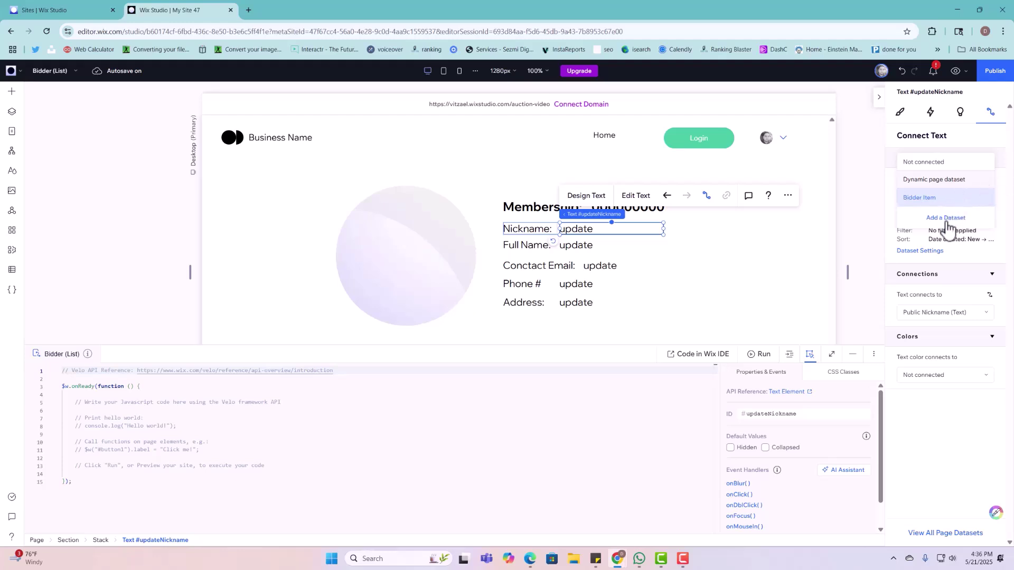
Step: Start adding a new dataset and choose the Bidder collection for it
left_click(946, 227)
left_click(502, 308)
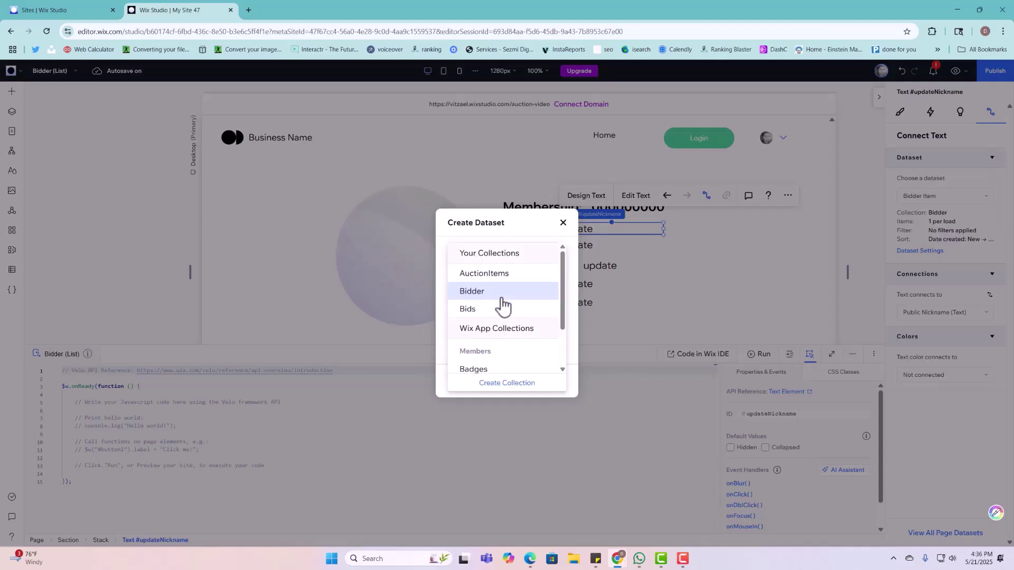
left_click(499, 293)
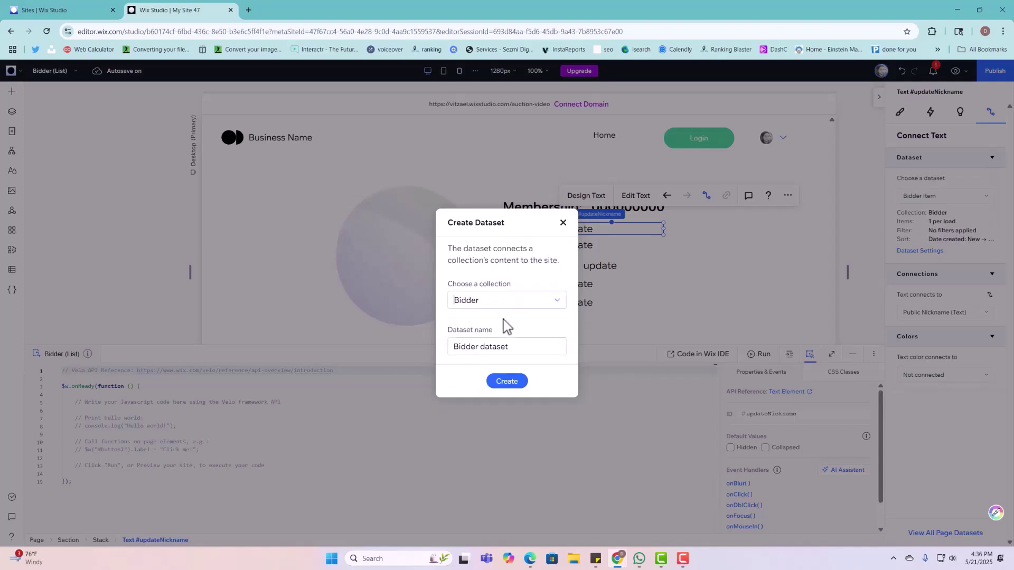
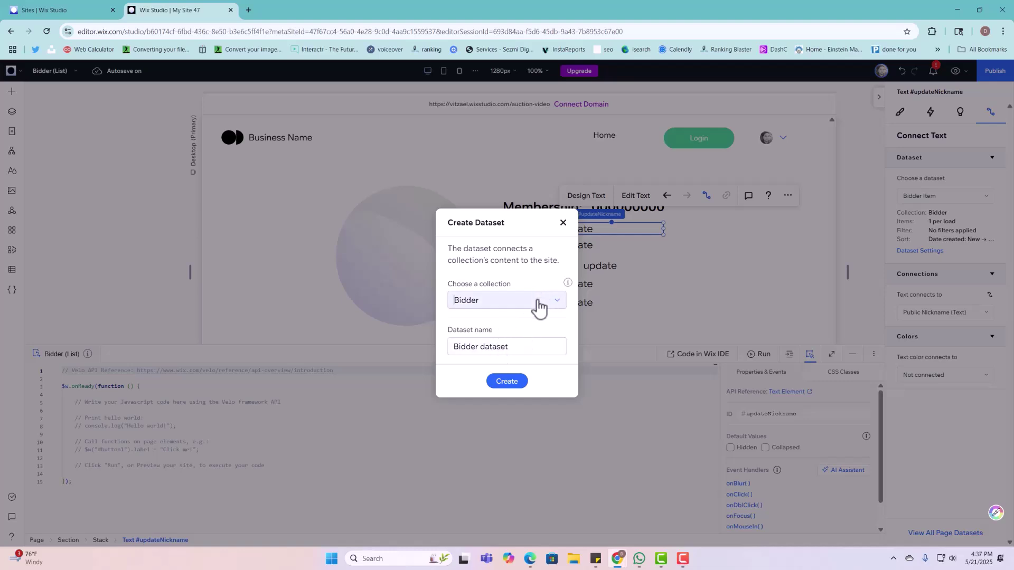
Step: Create a new dataset on the Bidder collection named Edit Dataset
left_click(517, 312)
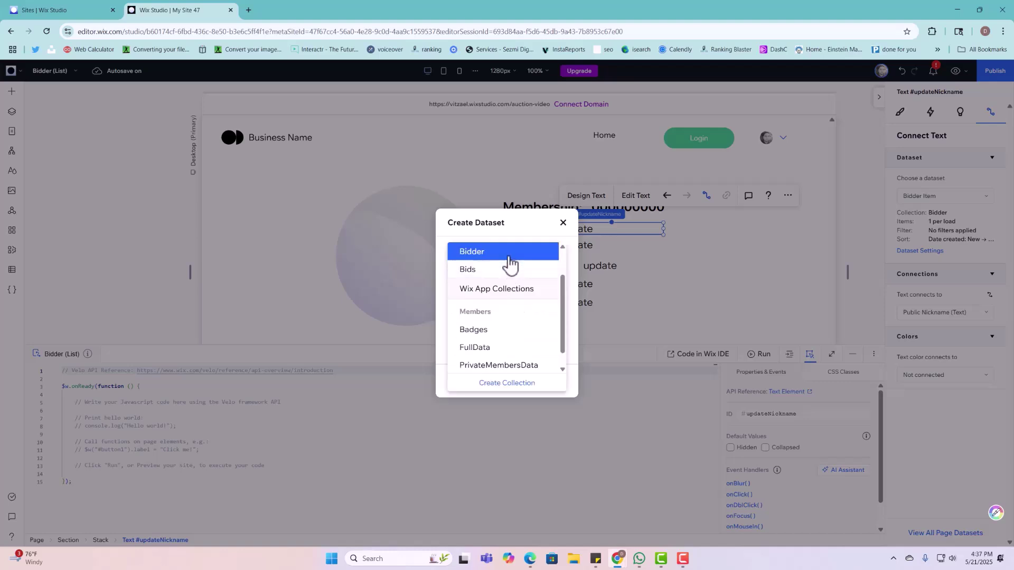
left_click(508, 258)
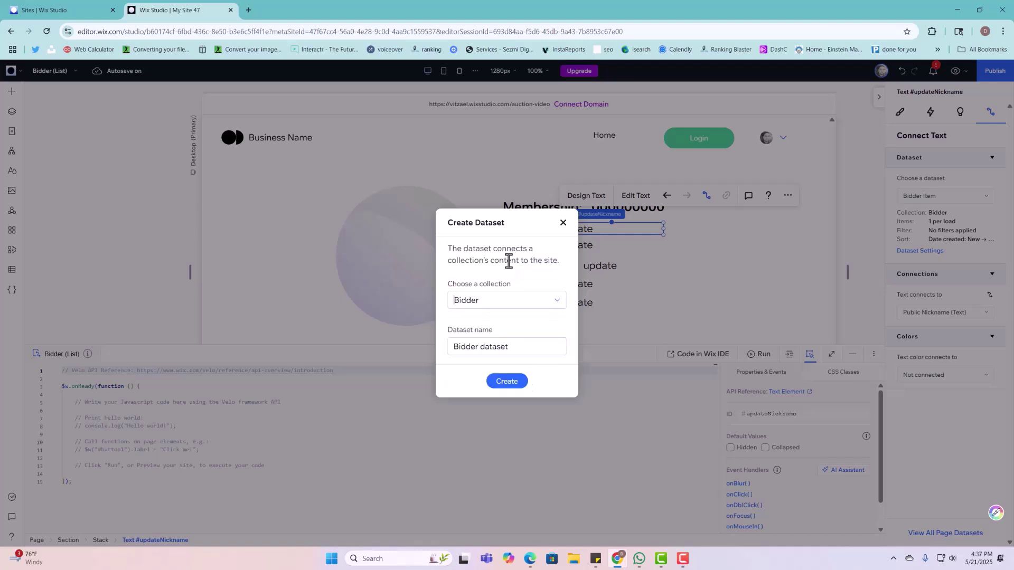
left_click(507, 352)
type("Edit")
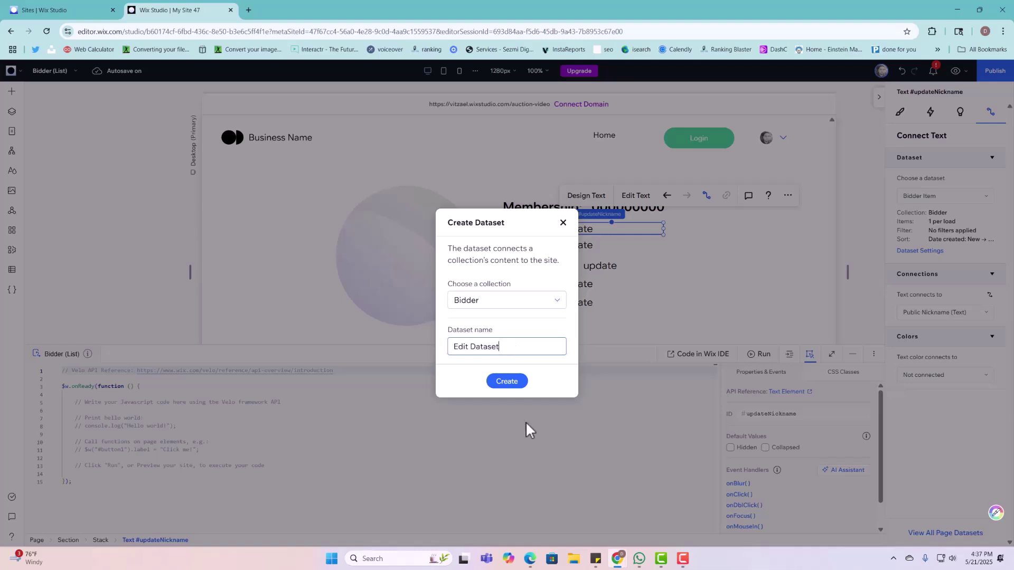
left_click(508, 383)
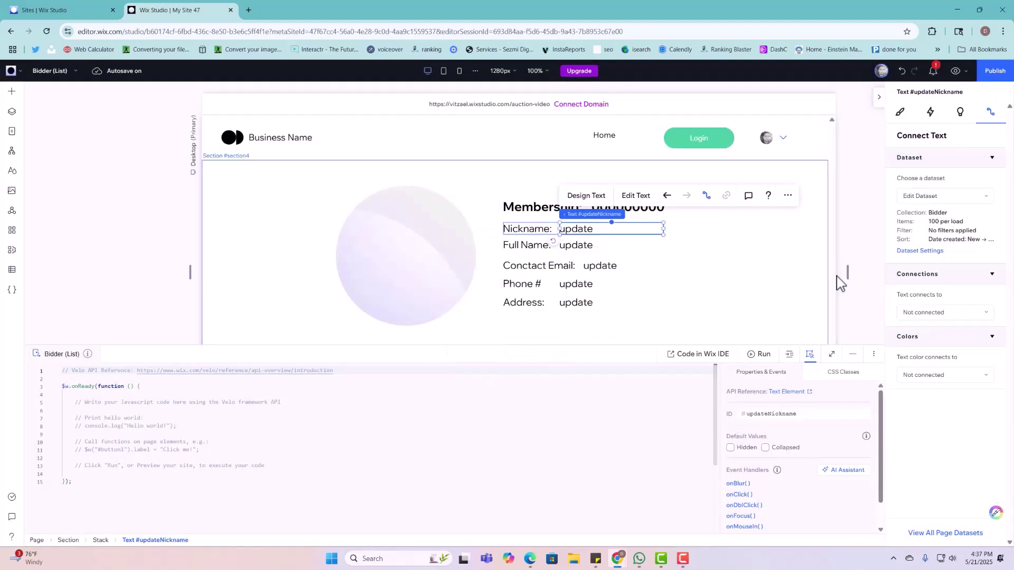
Step: Set the Edit Dataset's mode to Read & Write
left_click(937, 251)
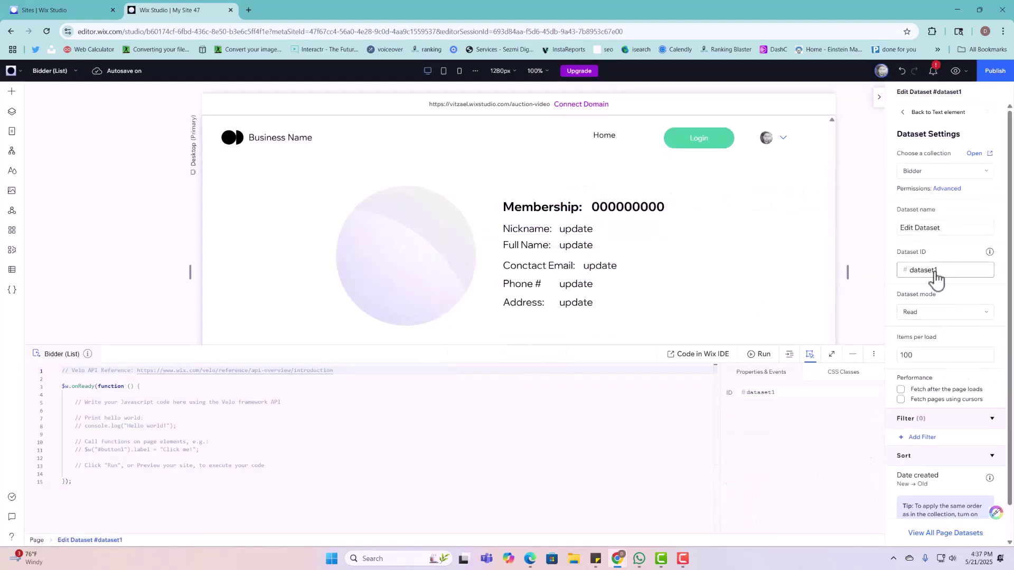
left_click(938, 270)
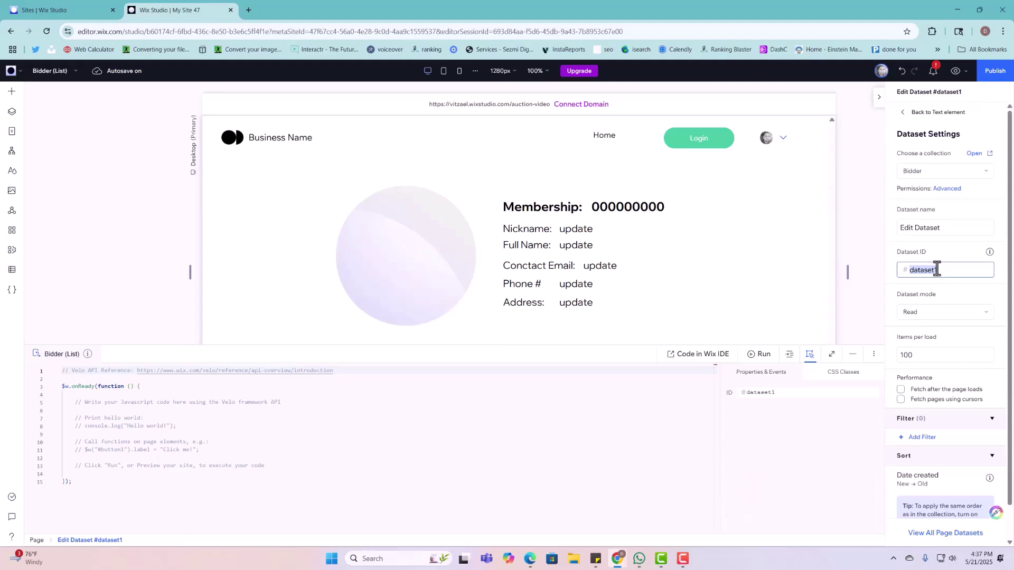
left_click(934, 313)
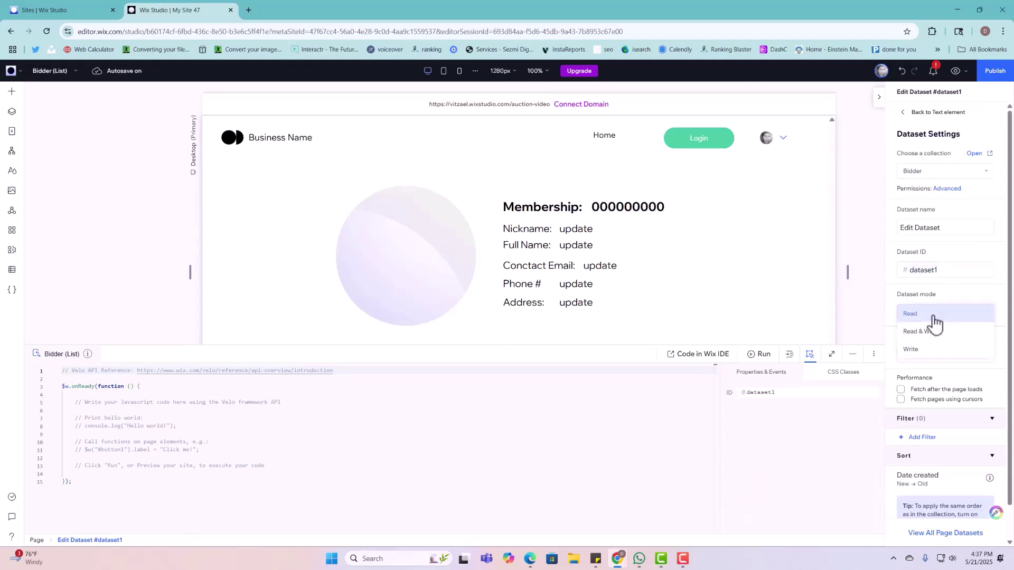
left_click(926, 332)
left_click(721, 314)
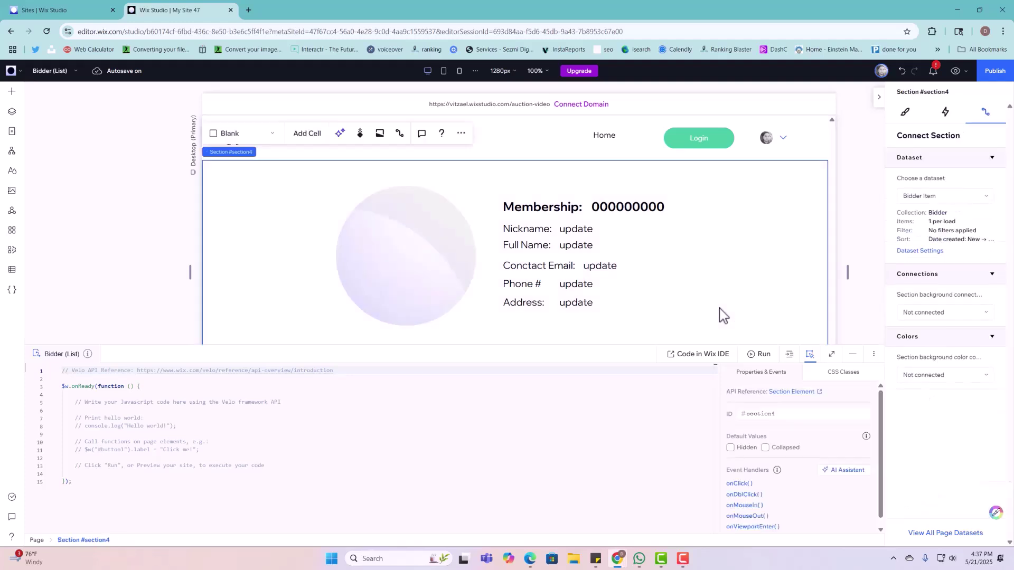
Step: Bind the circle image to Profile Image and the 000000000 text to Membership Number
left_click(449, 256)
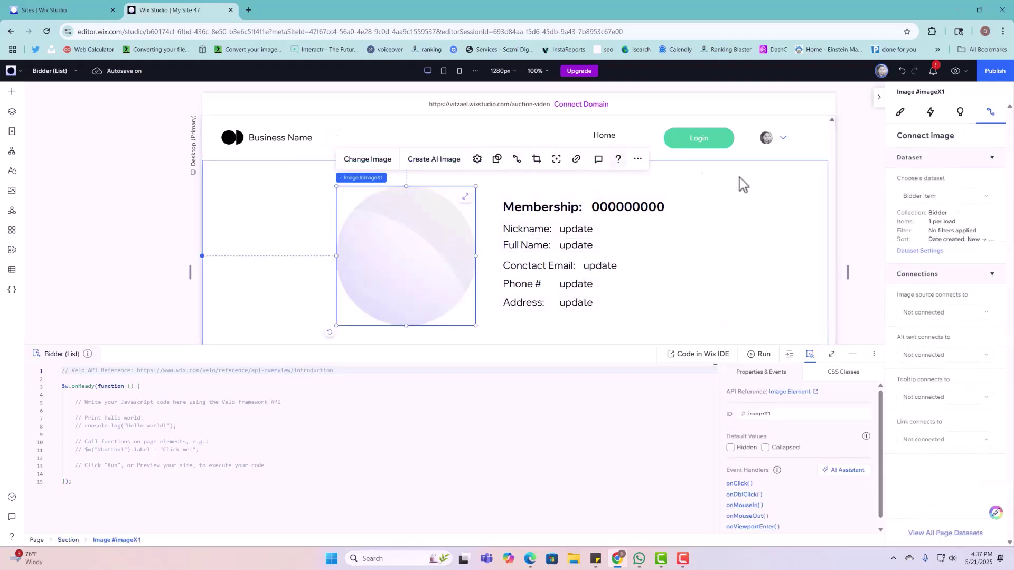
left_click(918, 312)
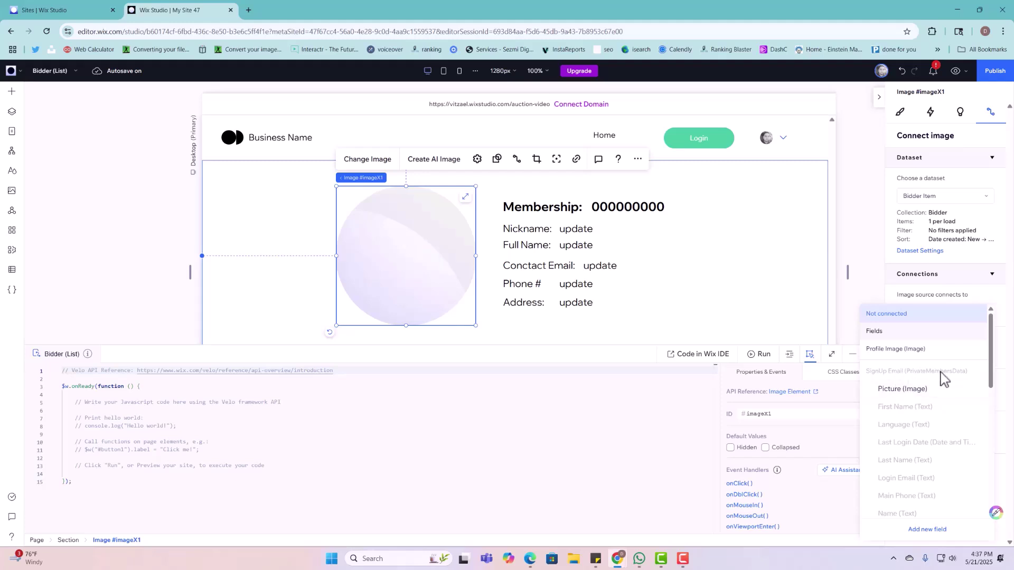
left_click(915, 348)
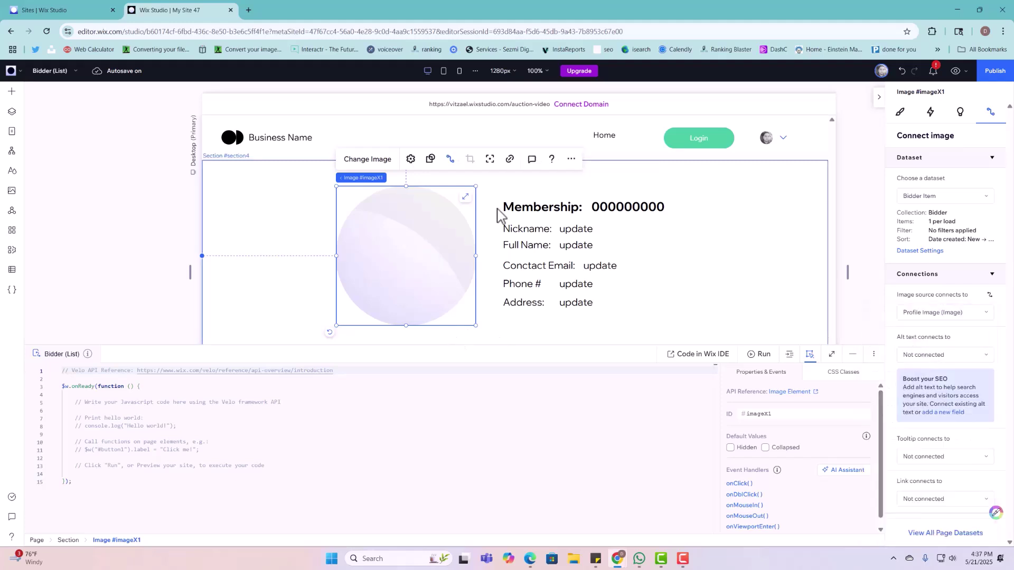
left_click(617, 207)
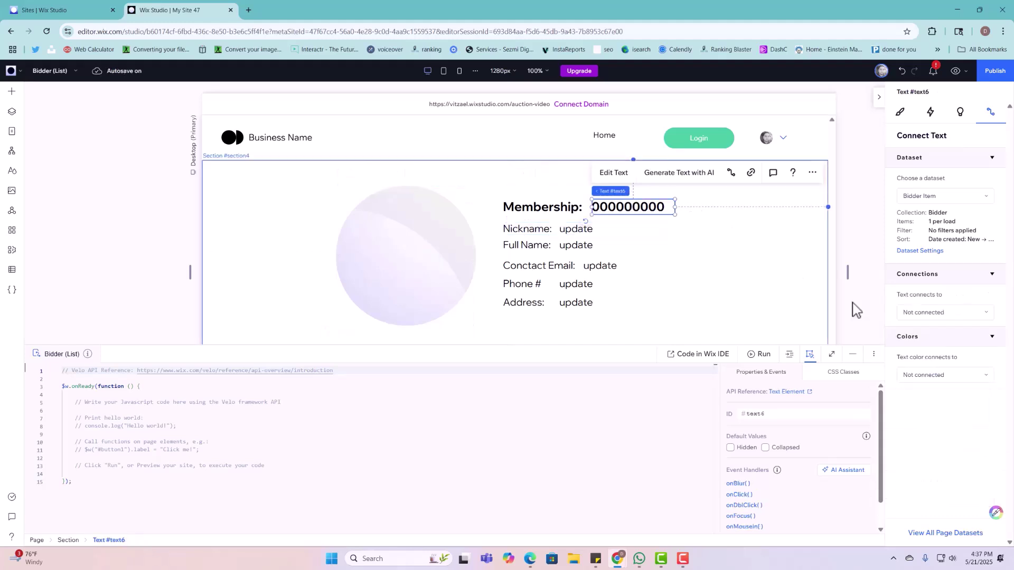
left_click(946, 317)
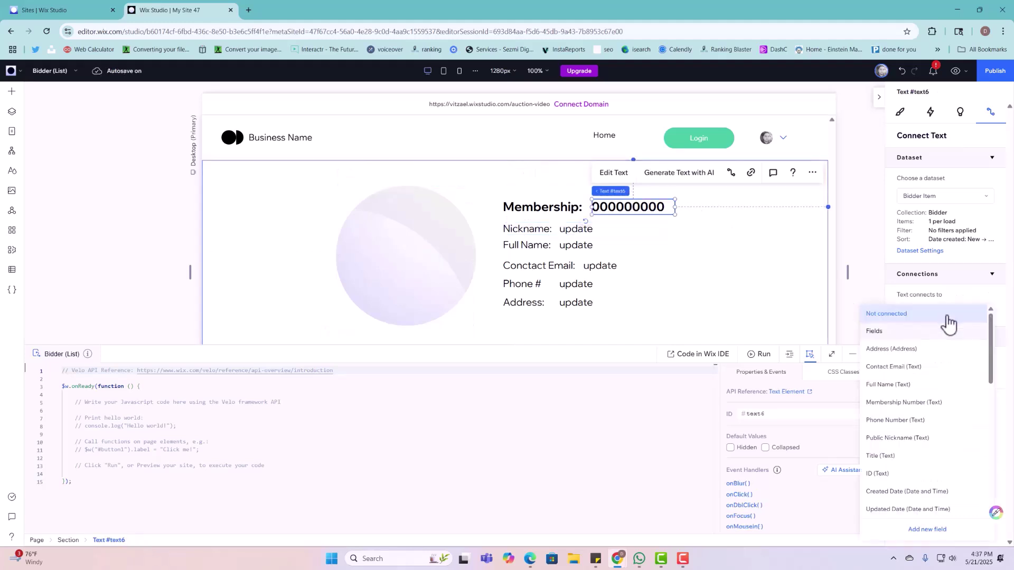
left_click(903, 402)
Step: Bind the nickname text to Public Nickname and the full name text to Edit Dataset's Full Name
left_click(584, 229)
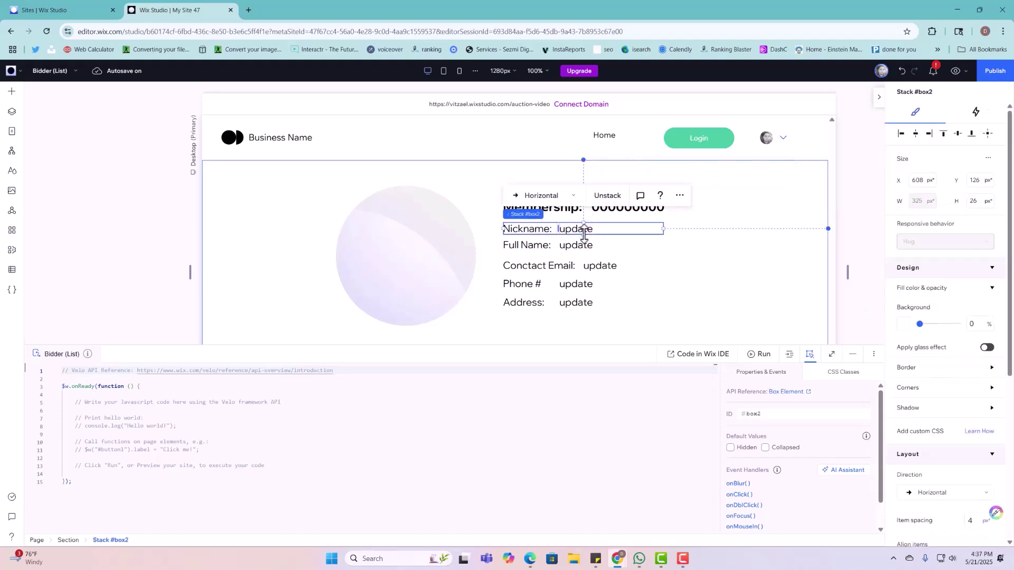
left_click(586, 227)
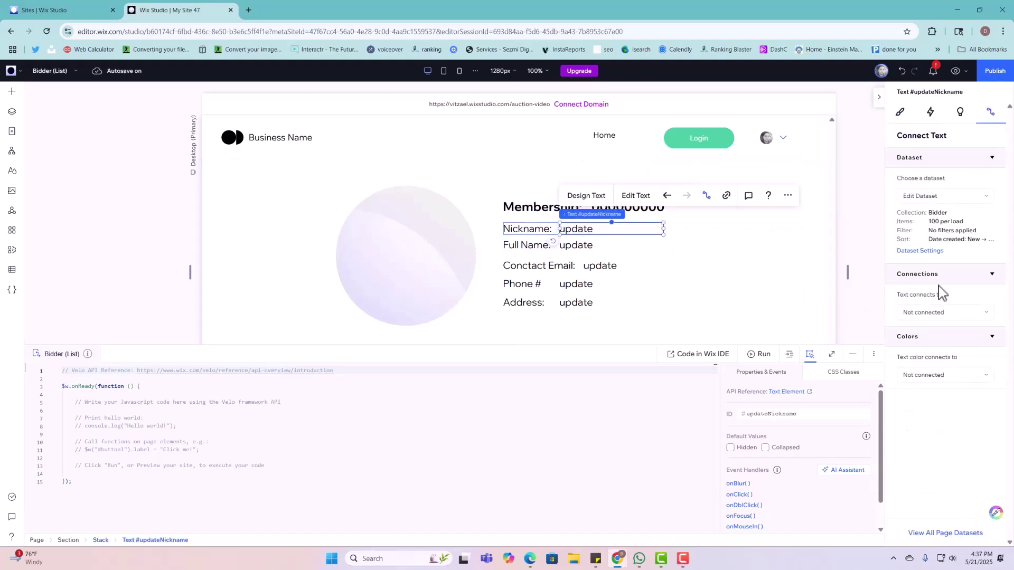
left_click(936, 314)
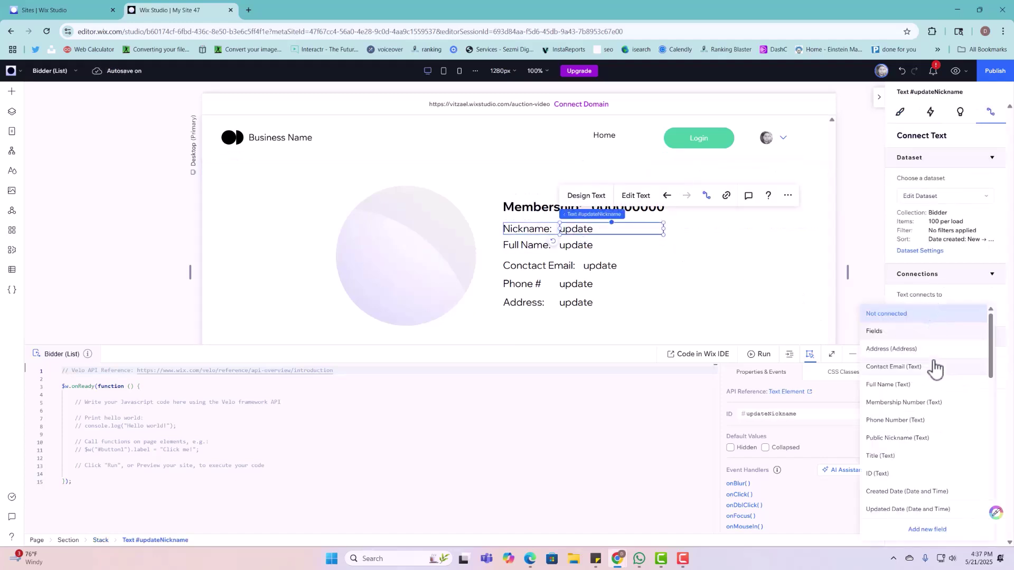
left_click(904, 444)
left_click(599, 243)
left_click(600, 244)
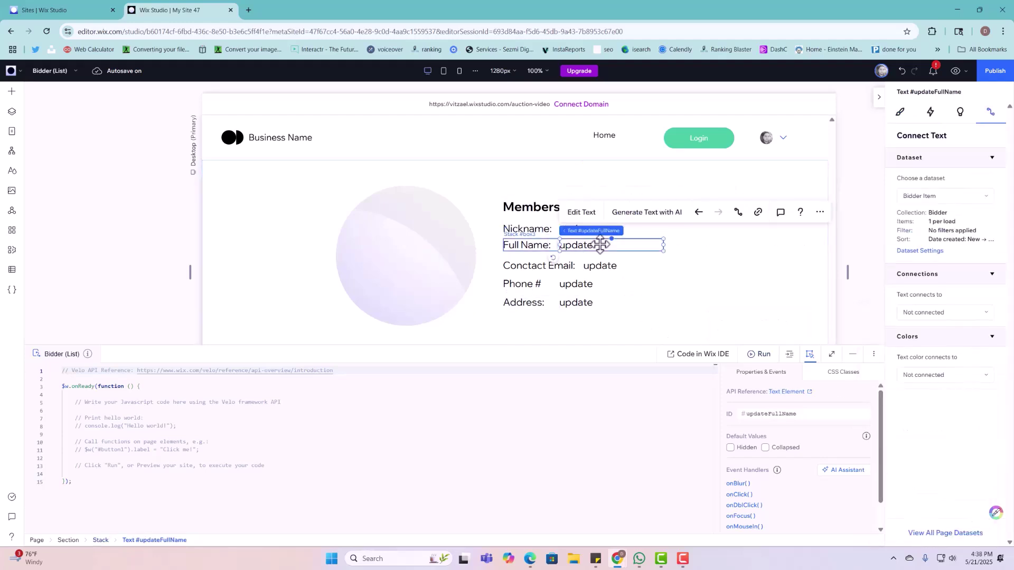
left_click(919, 203)
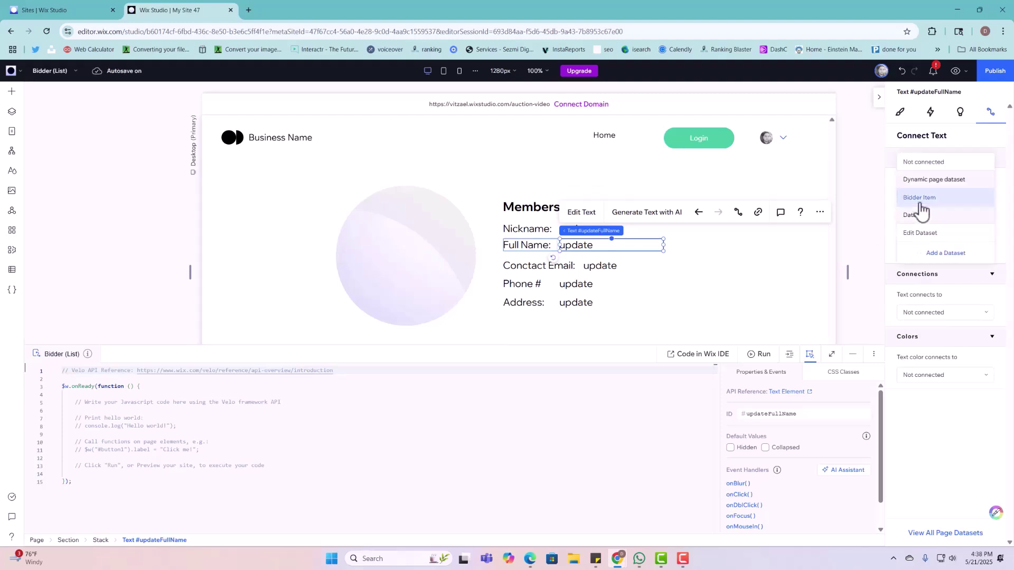
left_click(923, 241)
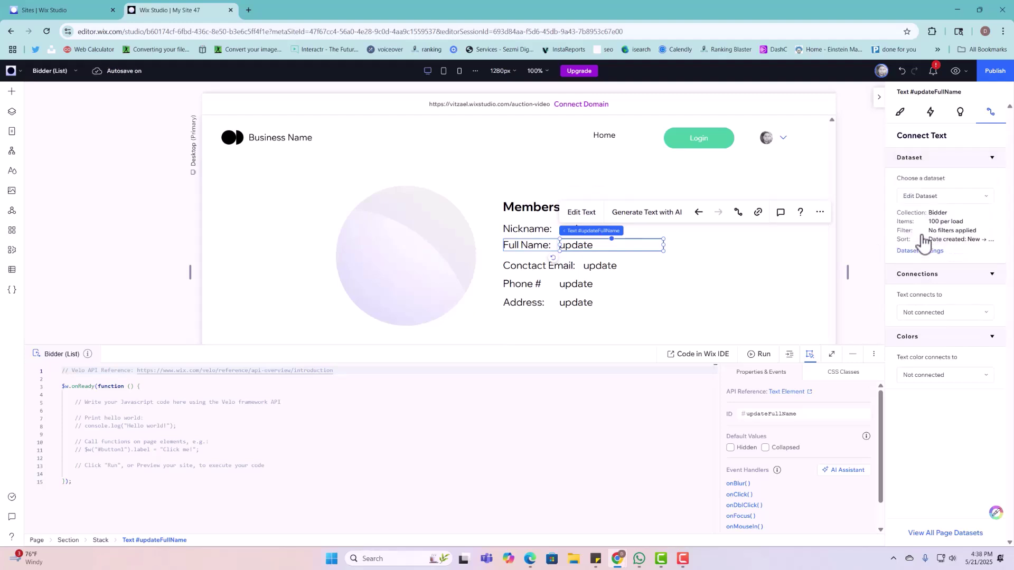
left_click(921, 314)
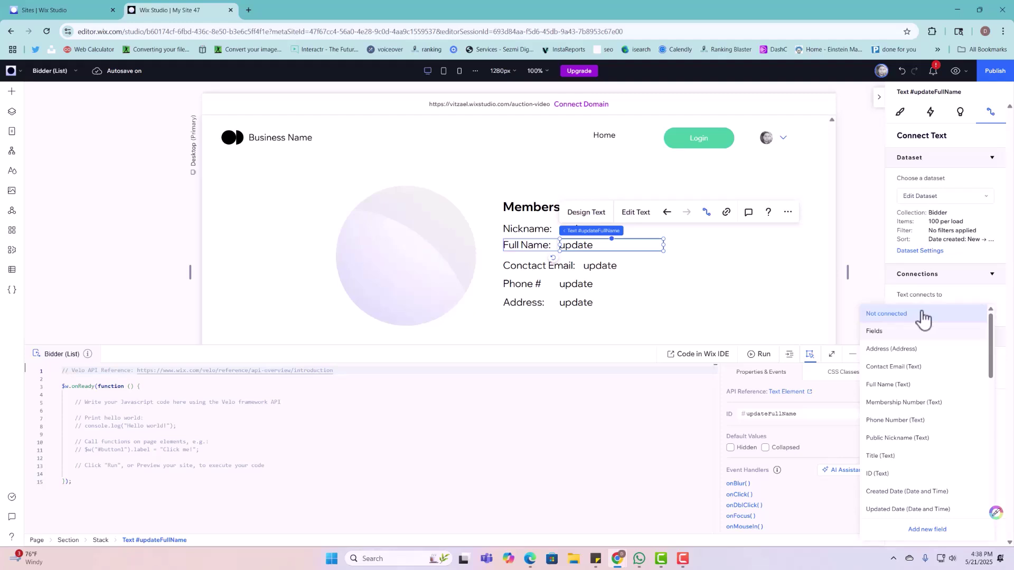
left_click(904, 385)
left_click(599, 225)
left_click(600, 226)
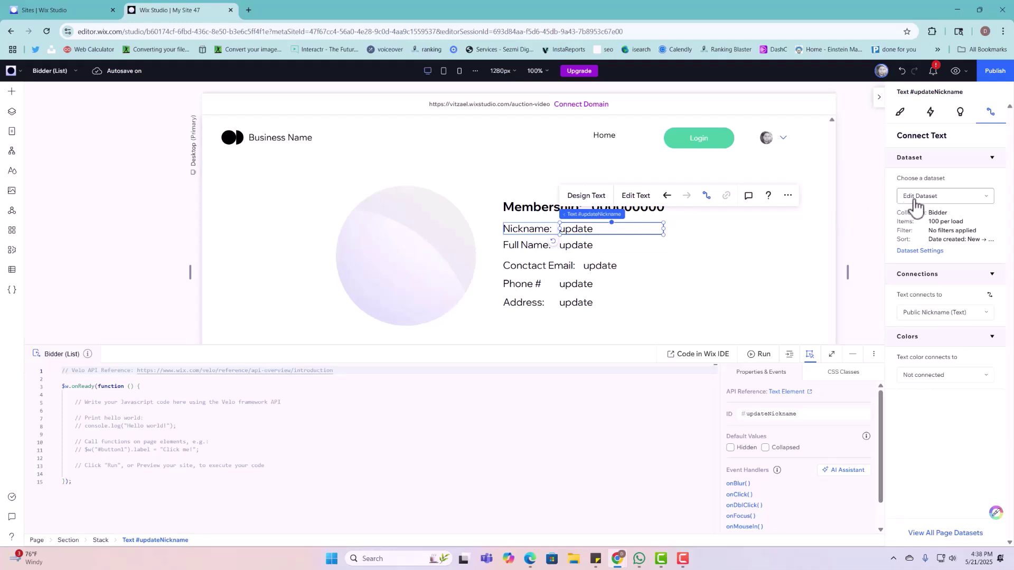
Step: Rebind the membership number and profile image to Edit Dataset's Membership Number and Profile Image
left_click(660, 209)
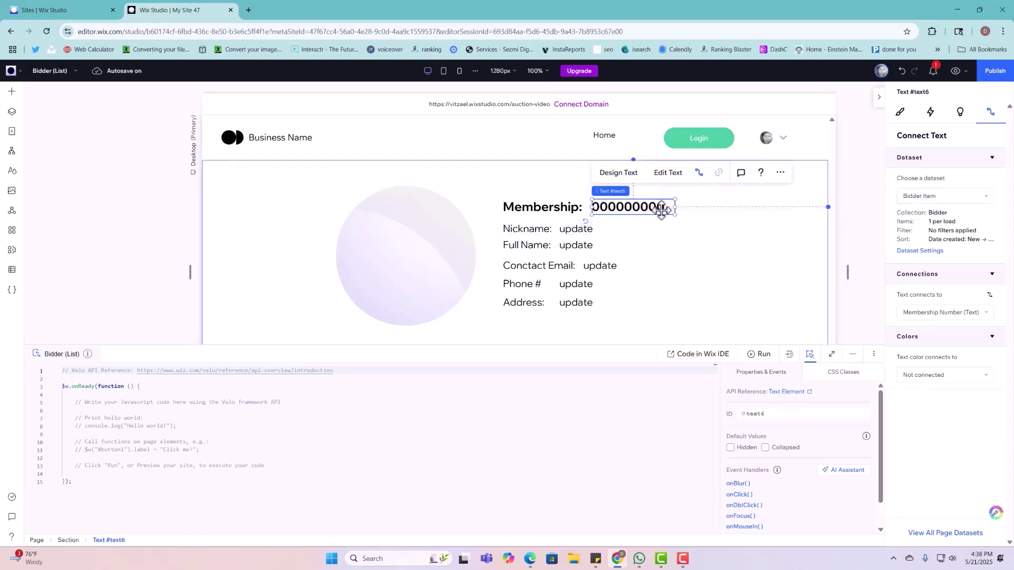
left_click(948, 199)
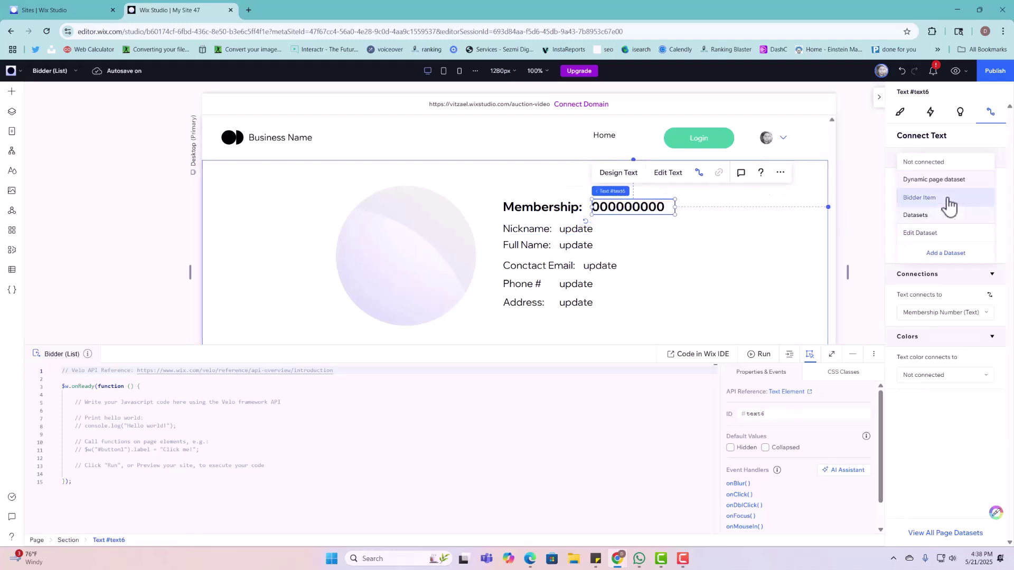
left_click(942, 233)
left_click(927, 314)
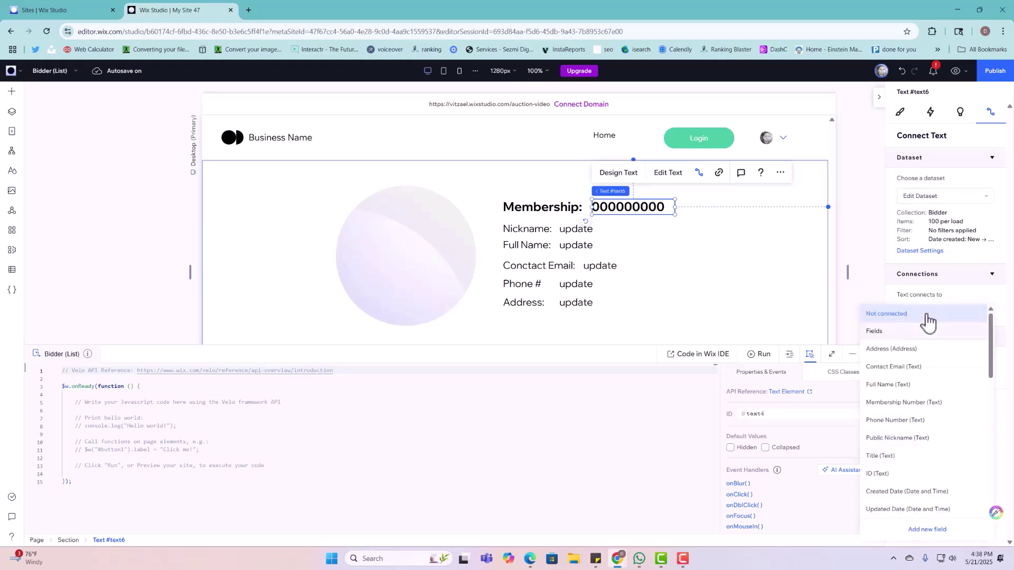
left_click(905, 404)
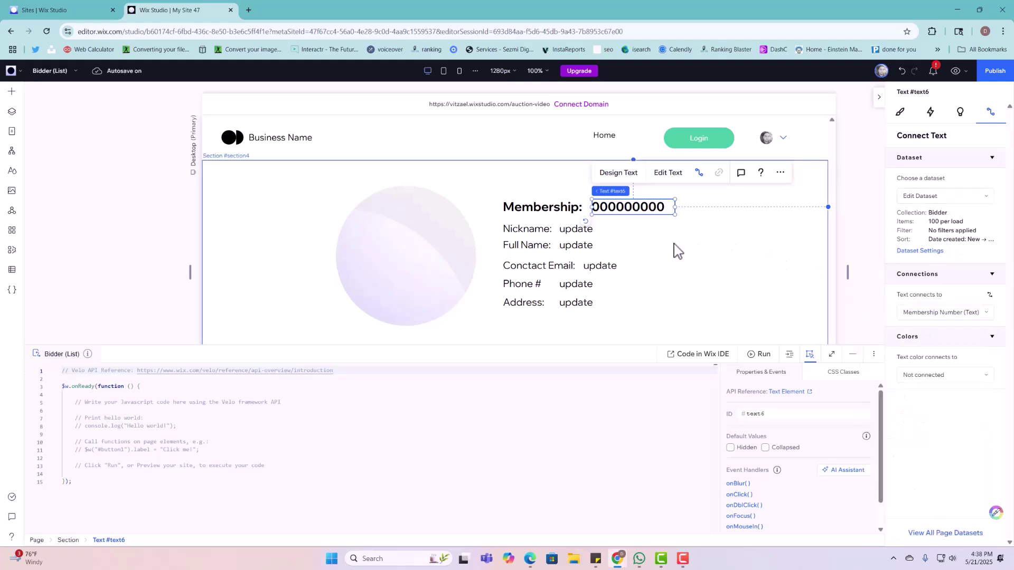
left_click(431, 263)
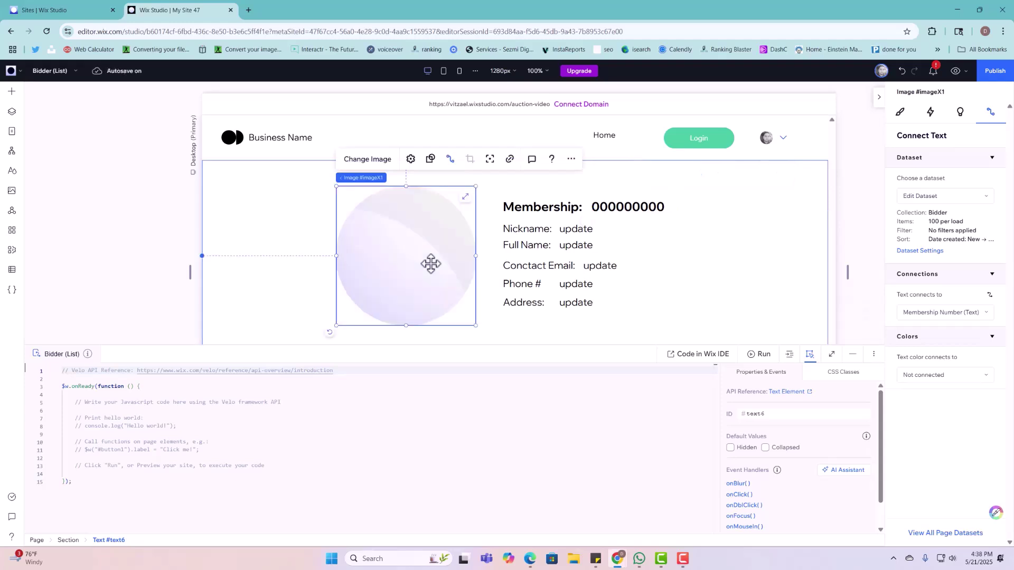
left_click(947, 201)
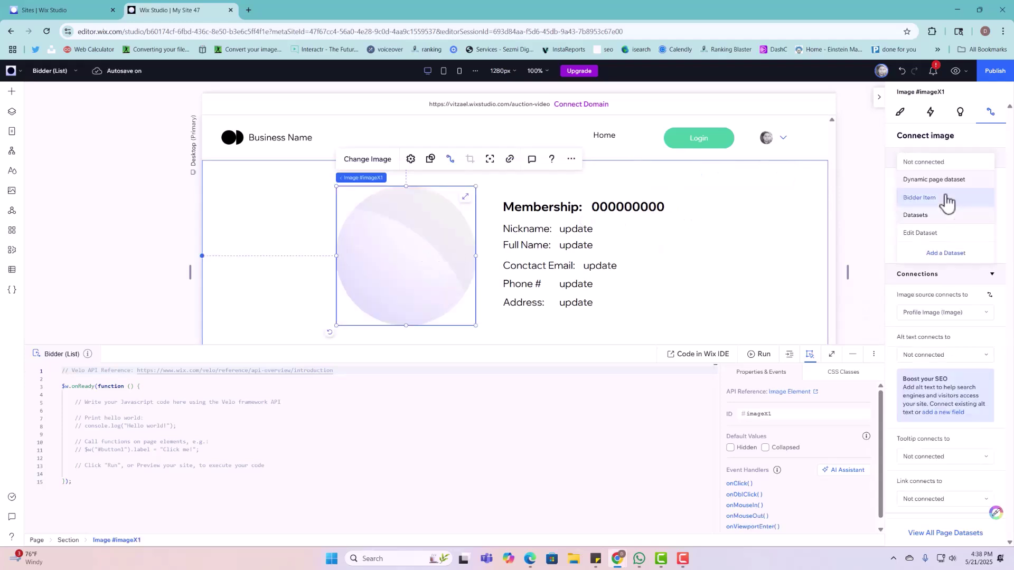
left_click(945, 235)
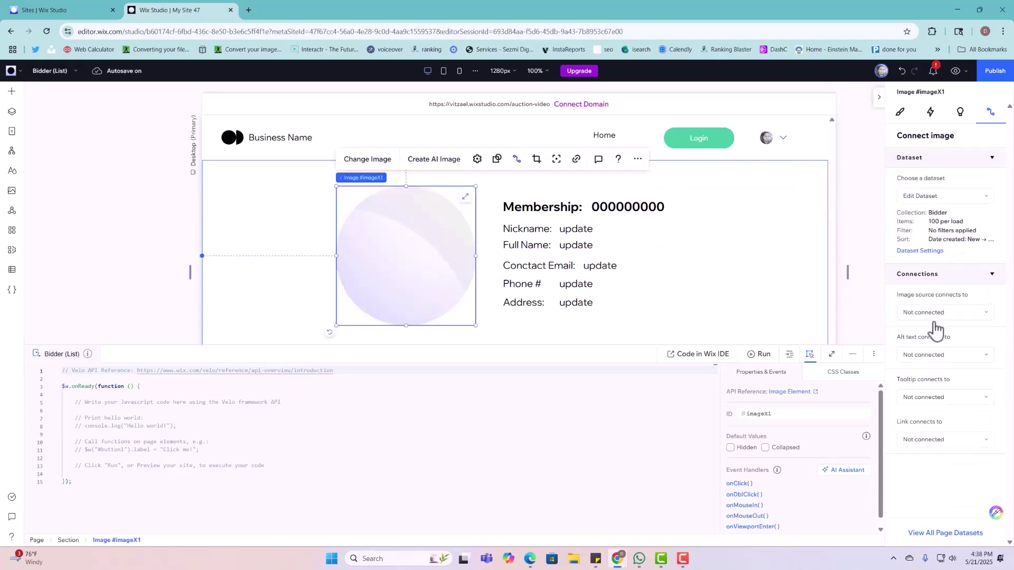
left_click(933, 312)
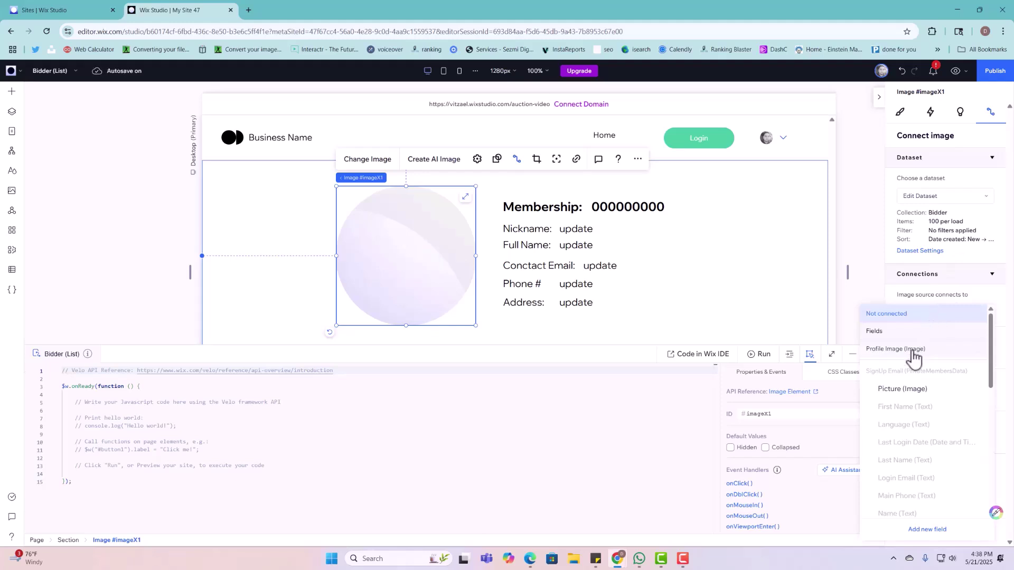
left_click(913, 350)
Step: Connect the Contact Email value to Edit Dataset's Contact Email field
left_click(605, 245)
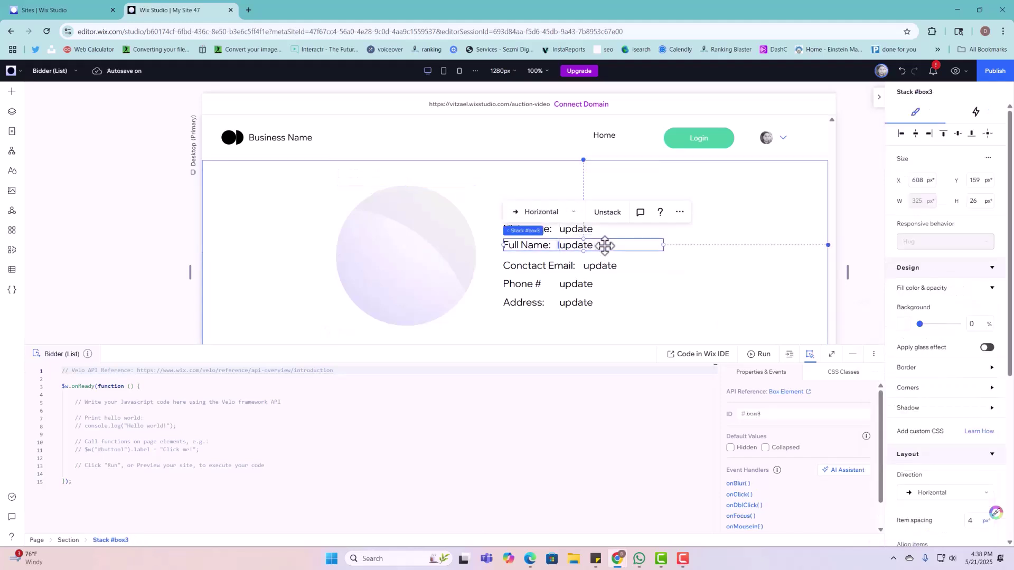
left_click(604, 245)
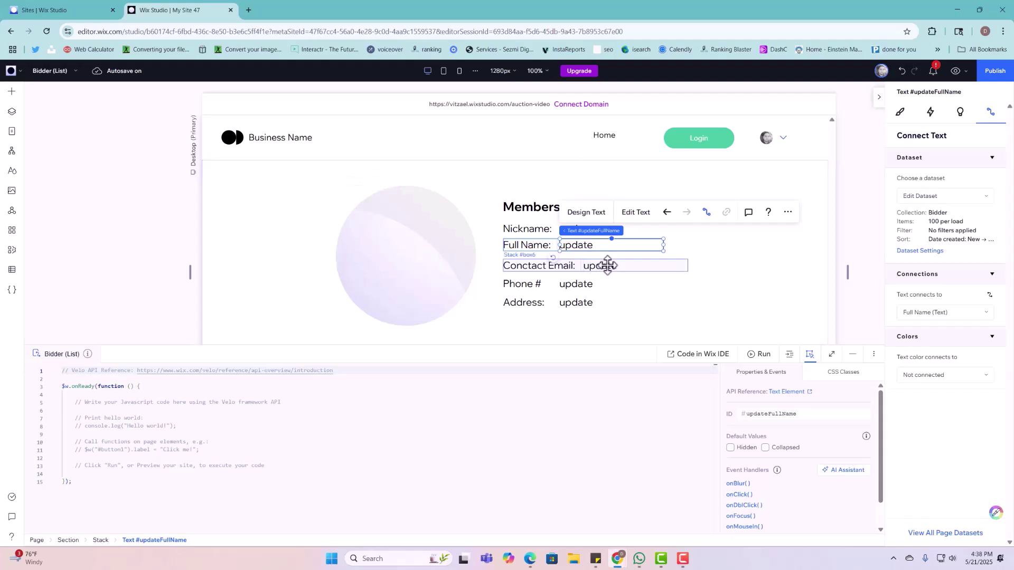
left_click(608, 265)
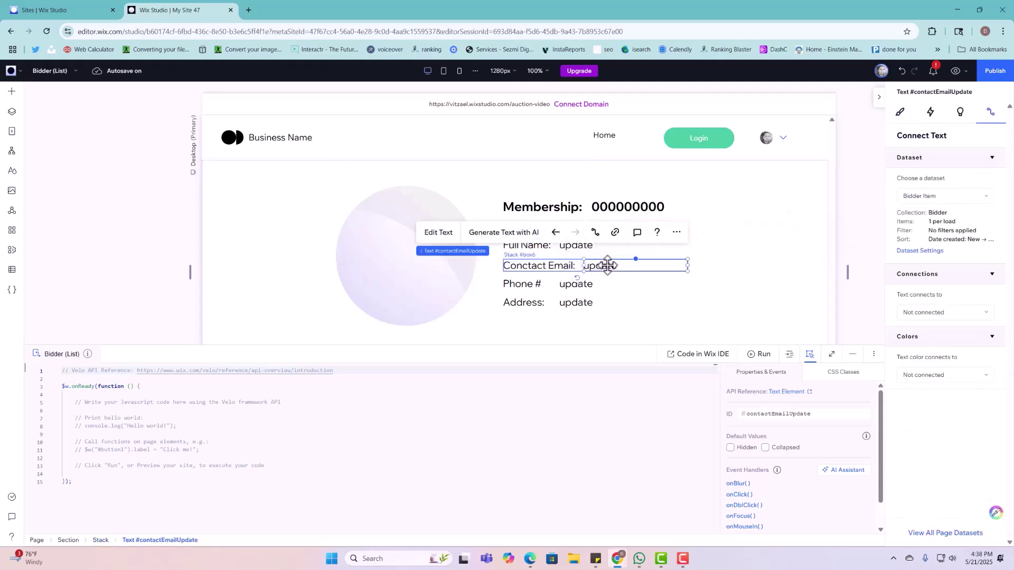
left_click(908, 198)
left_click(915, 234)
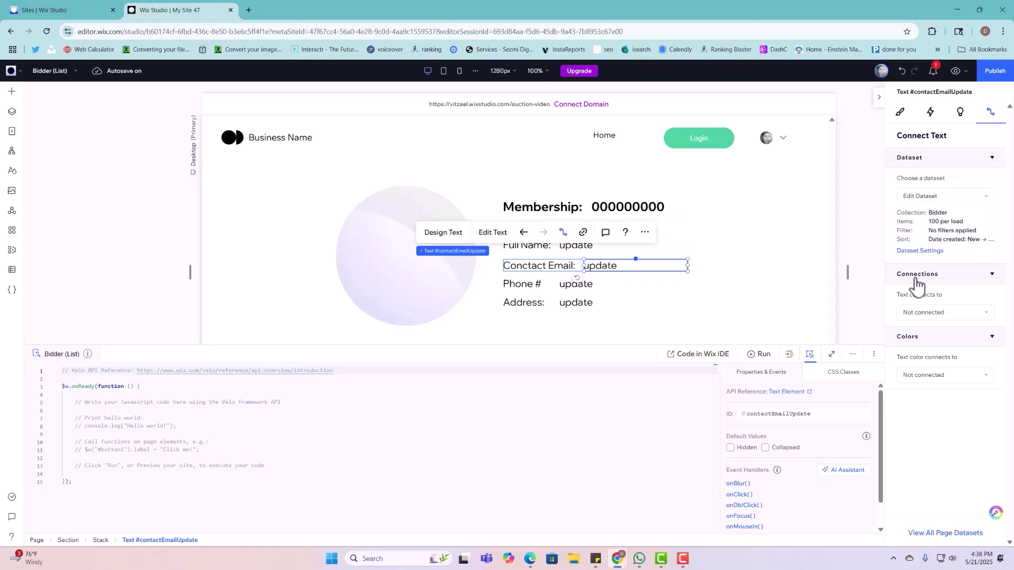
left_click(922, 312)
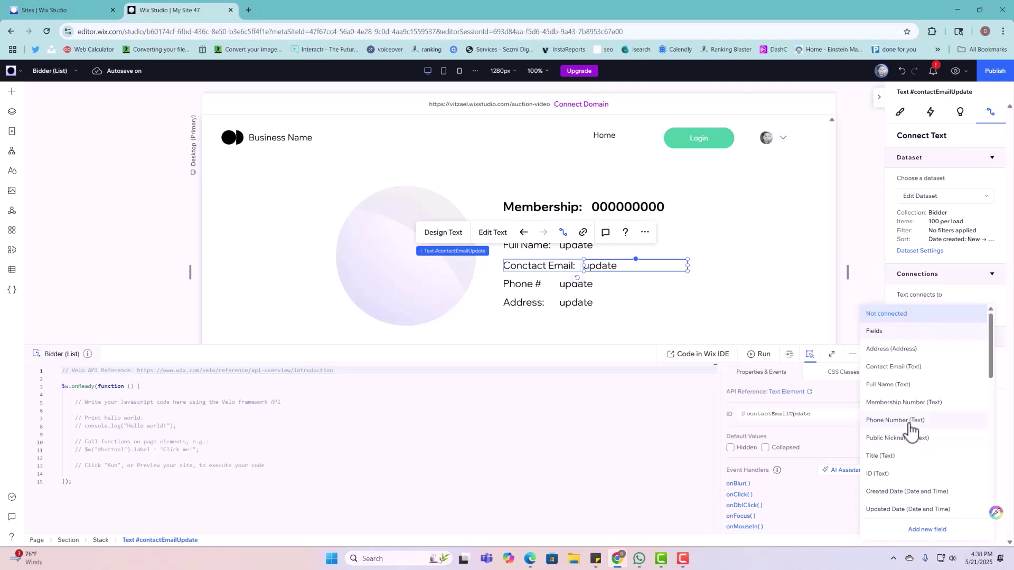
left_click(897, 368)
Step: Connect the Phone # and Address values to Edit Dataset's Phone Number and Address fields
left_click(641, 281)
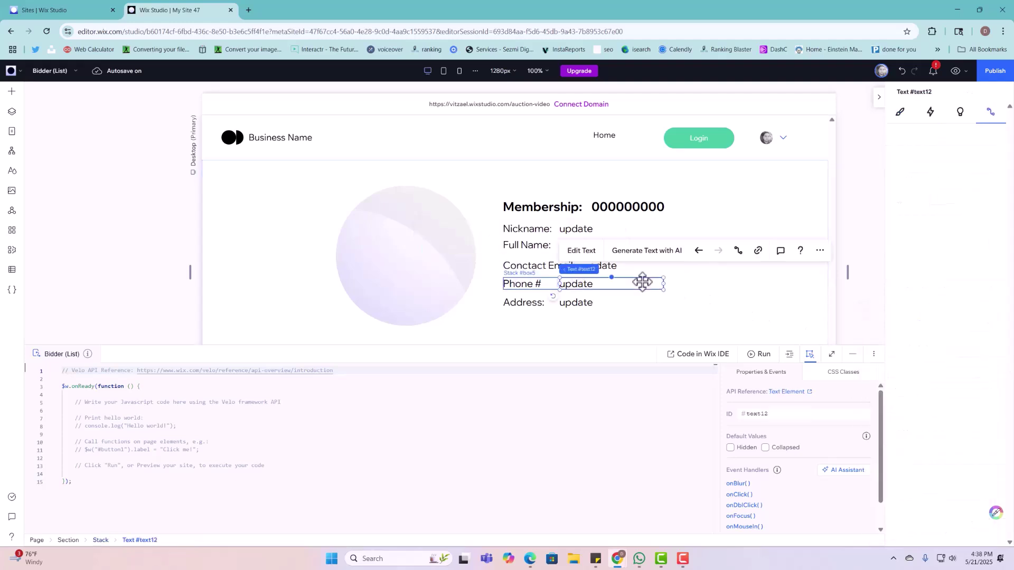
left_click(917, 200)
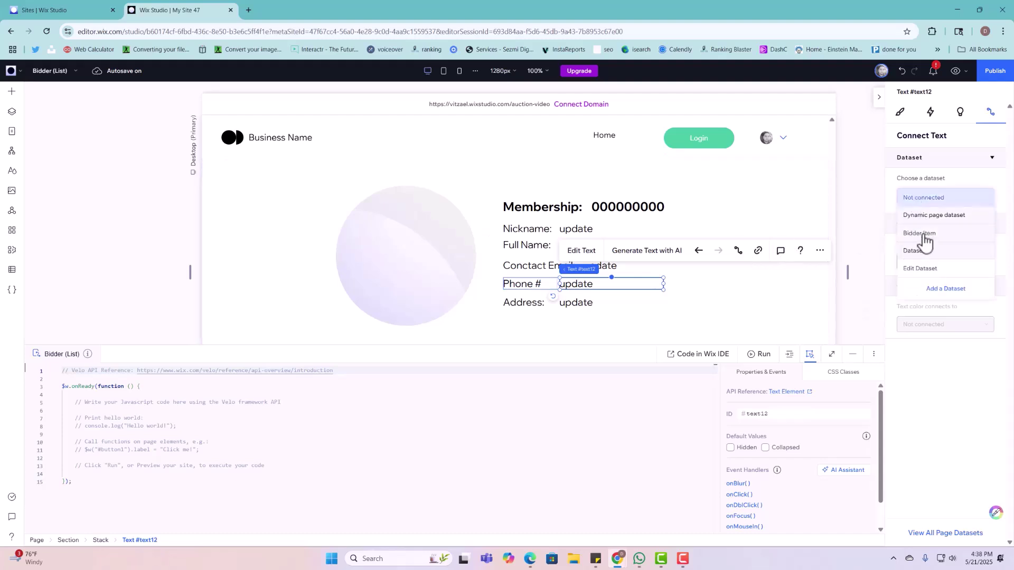
left_click(925, 276)
left_click(928, 313)
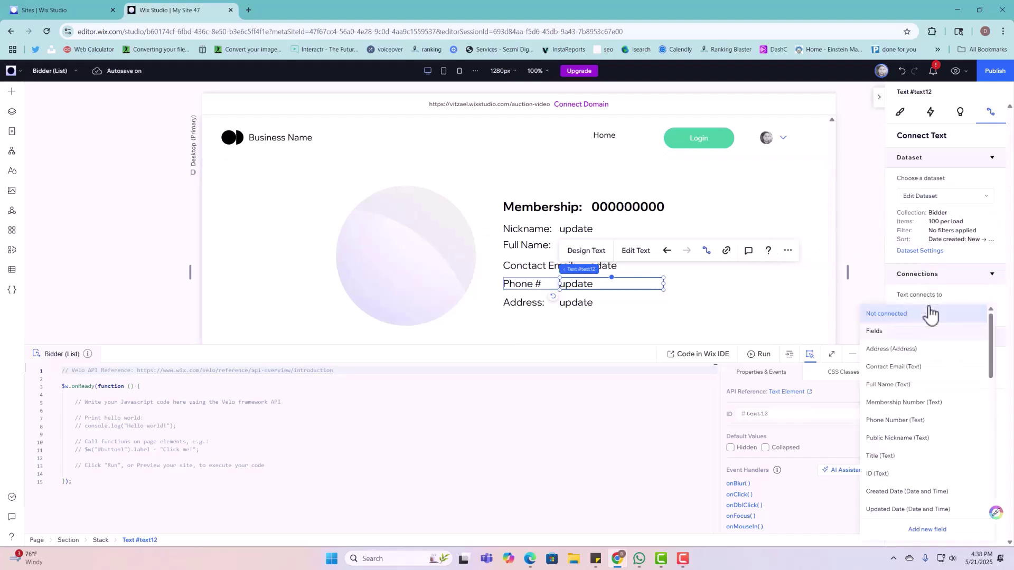
left_click(899, 421)
left_click(629, 299)
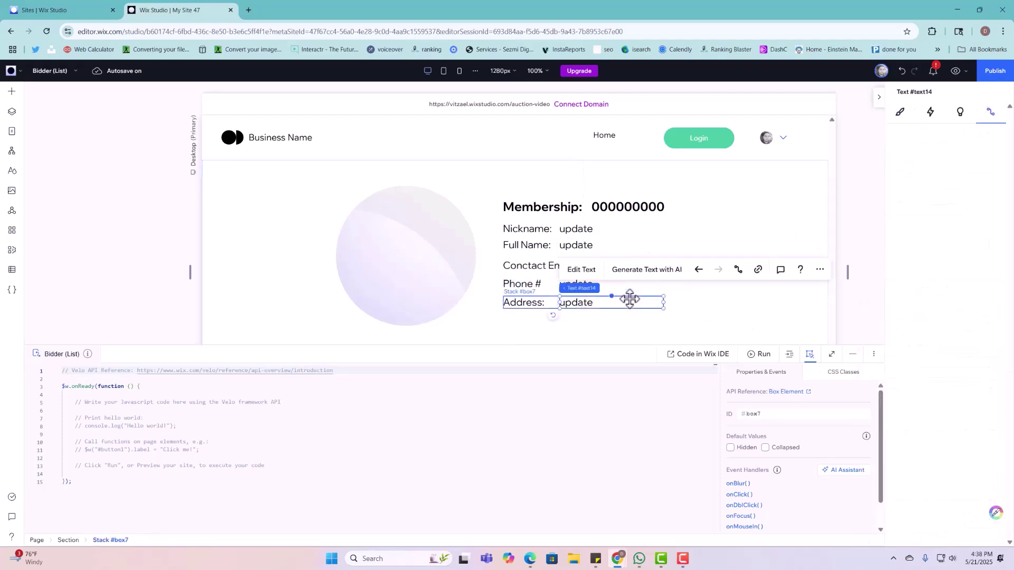
left_click(919, 197)
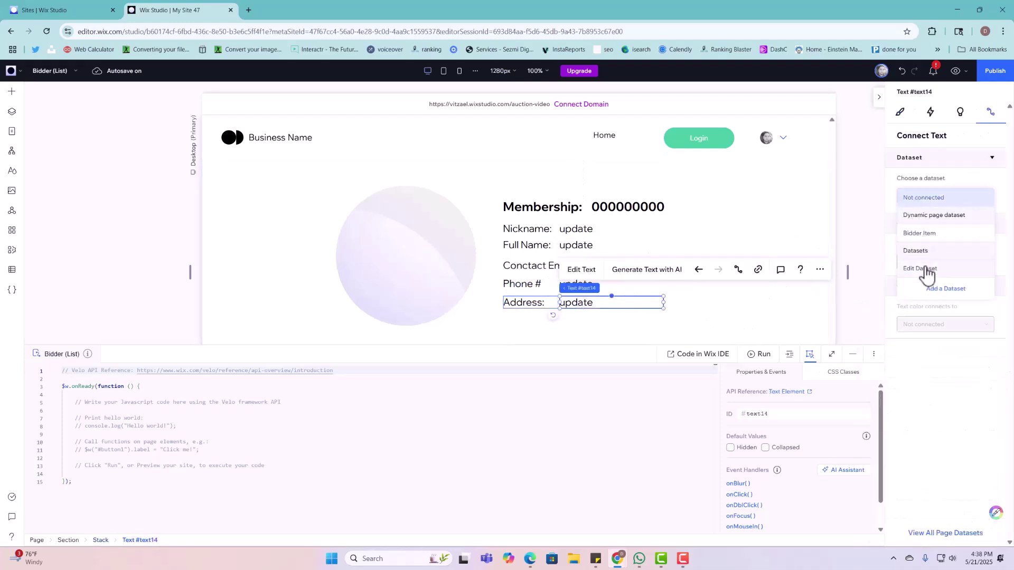
left_click(927, 270)
left_click(928, 316)
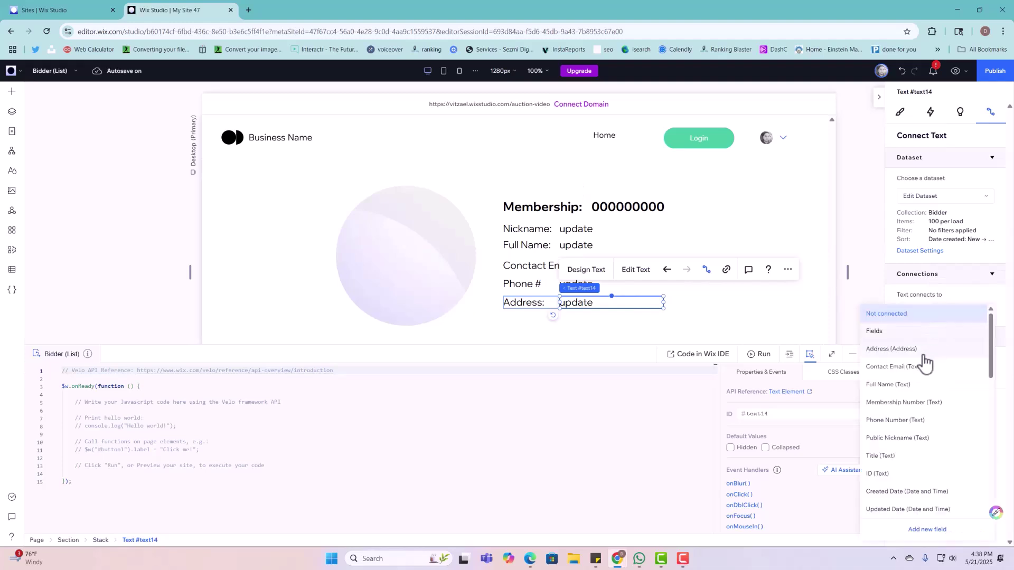
left_click(923, 350)
left_click(803, 325)
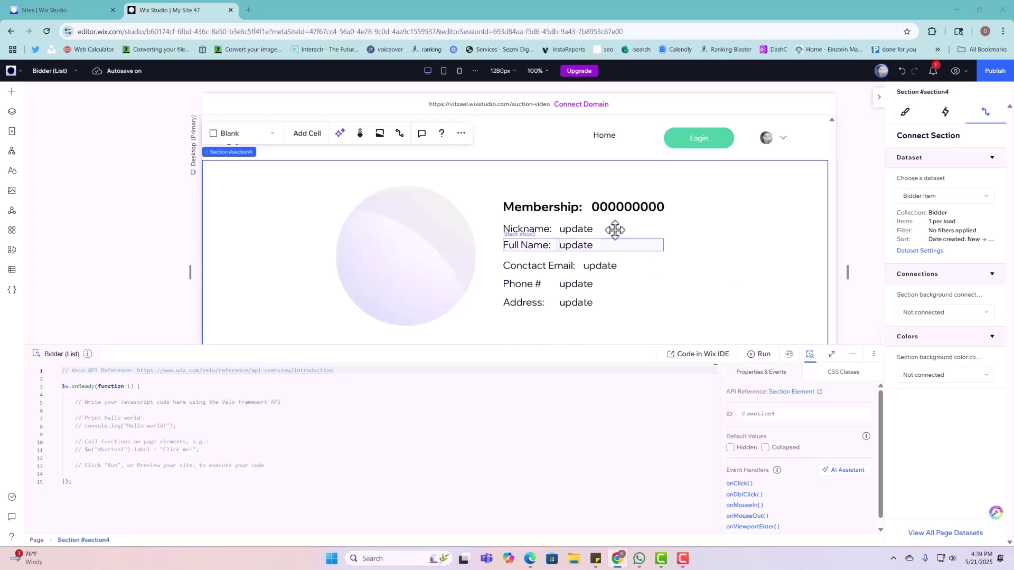
Step: Collapse the code panel and add an empty section below the member details
left_click(852, 353)
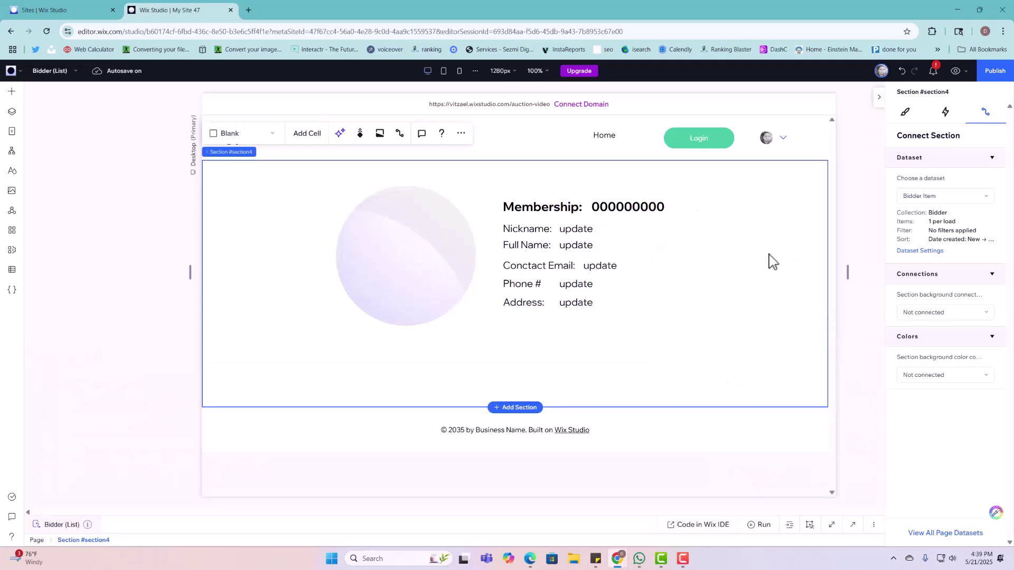
left_click(520, 408)
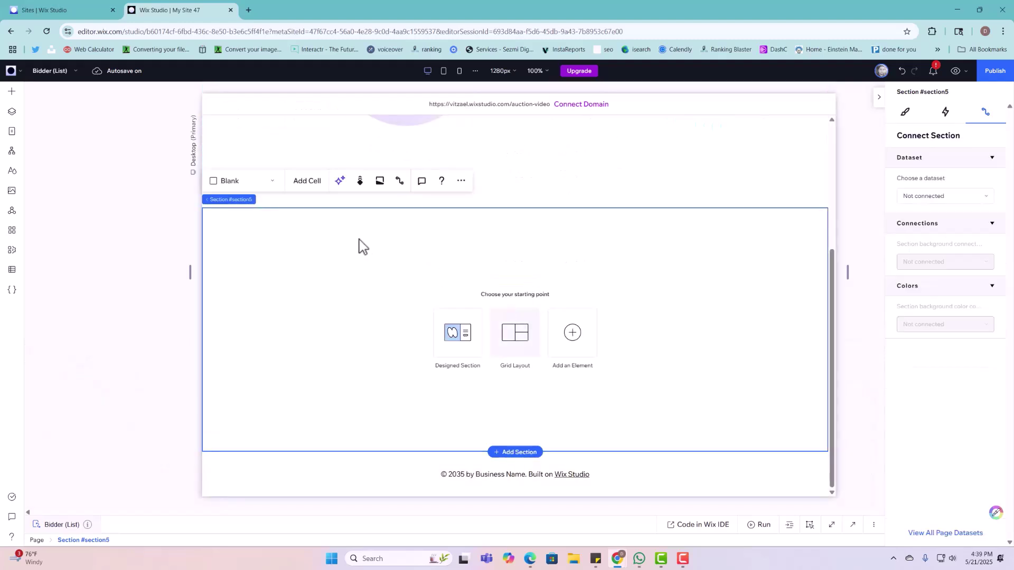
left_click(16, 110)
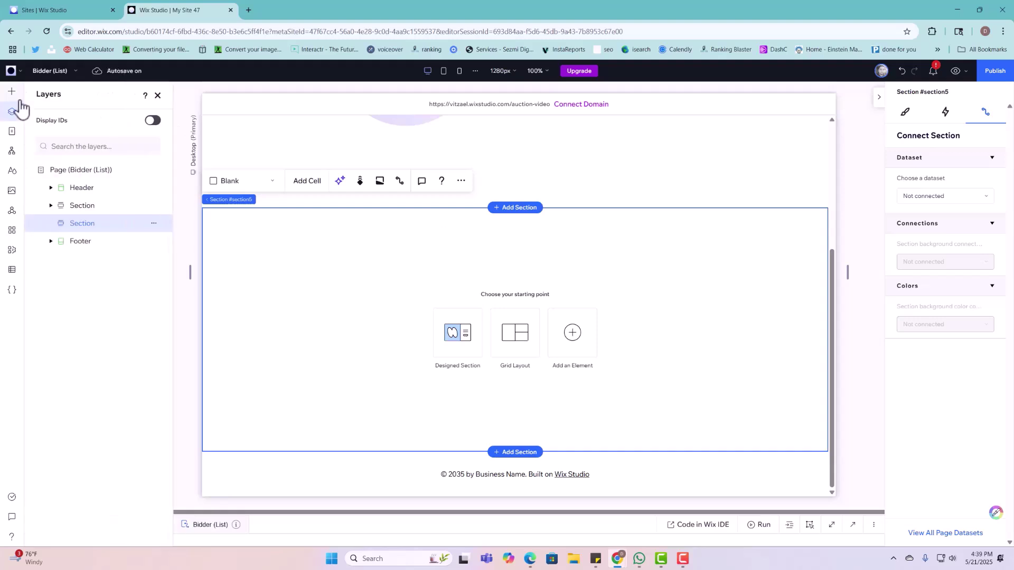
left_click(12, 92)
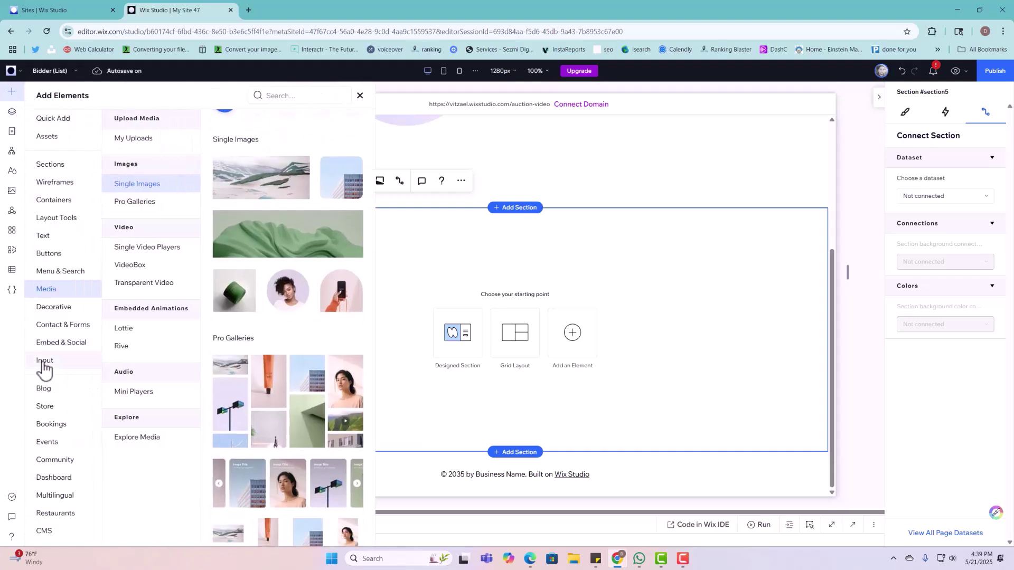
Step: Drop an Email input into the new section, titled Full Name with placeholder 'Enter first and last name'
left_click(44, 364)
scroll(337, 292, "down", 10)
scroll(296, 317, "up", 2)
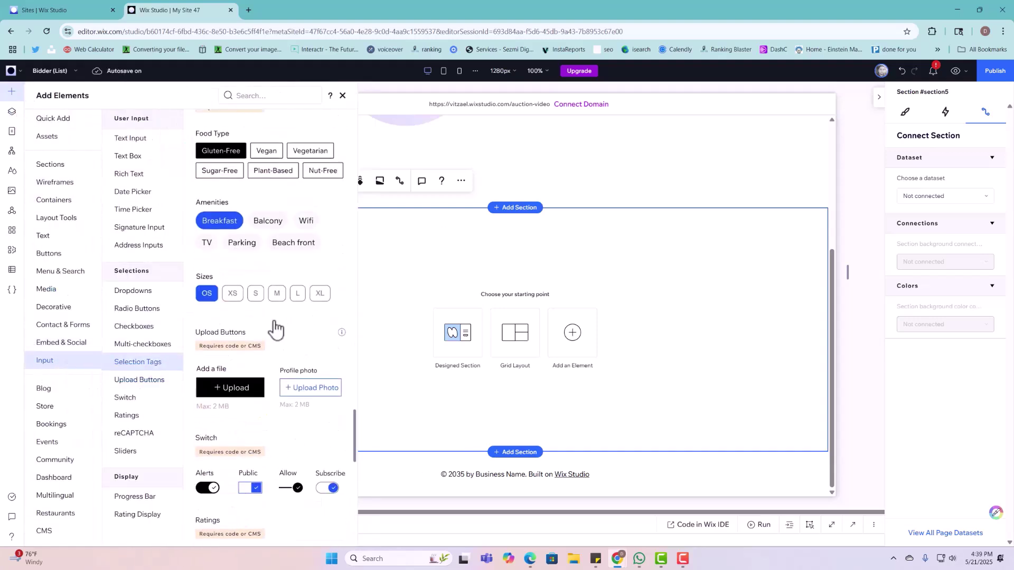
scroll(274, 330, "up", 15)
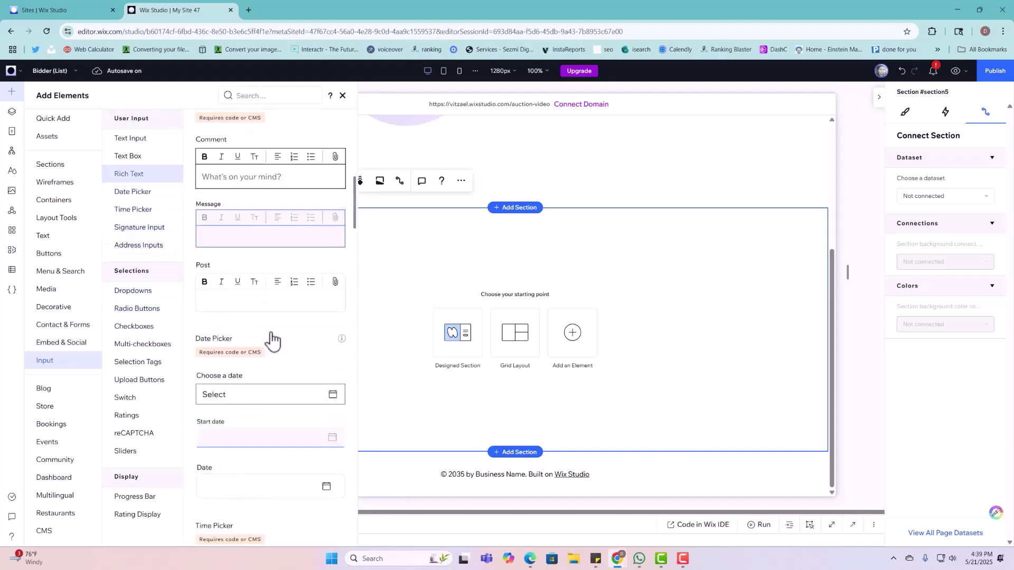
scroll(272, 341, "up", 10)
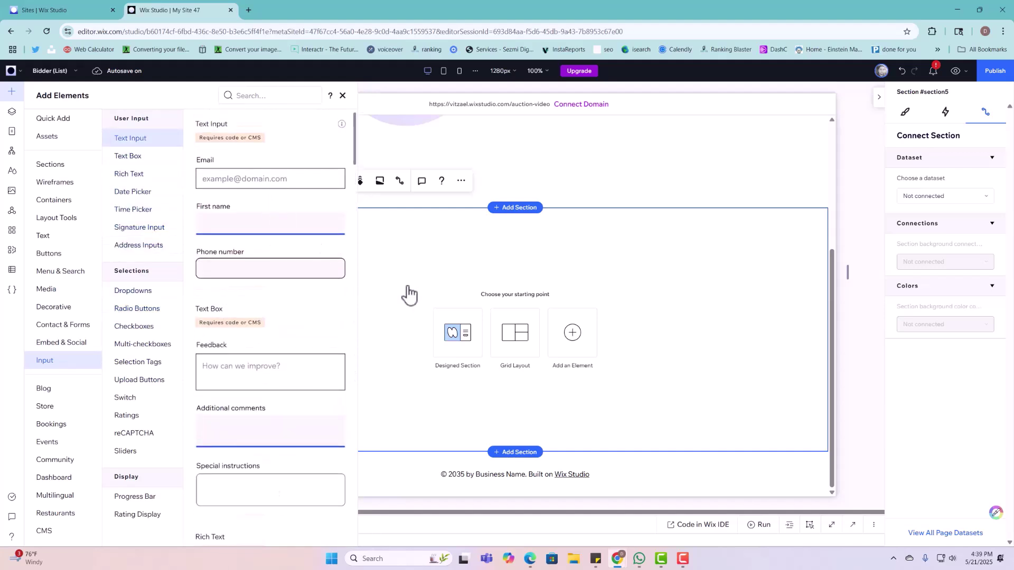
left_click_drag(270, 179, 414, 269)
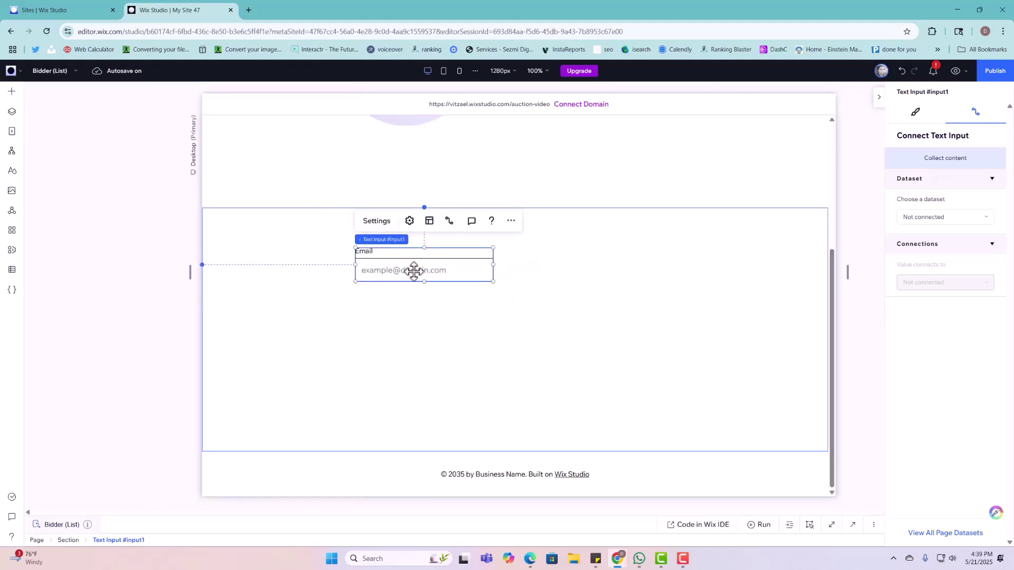
left_click(391, 228)
left_click(546, 317)
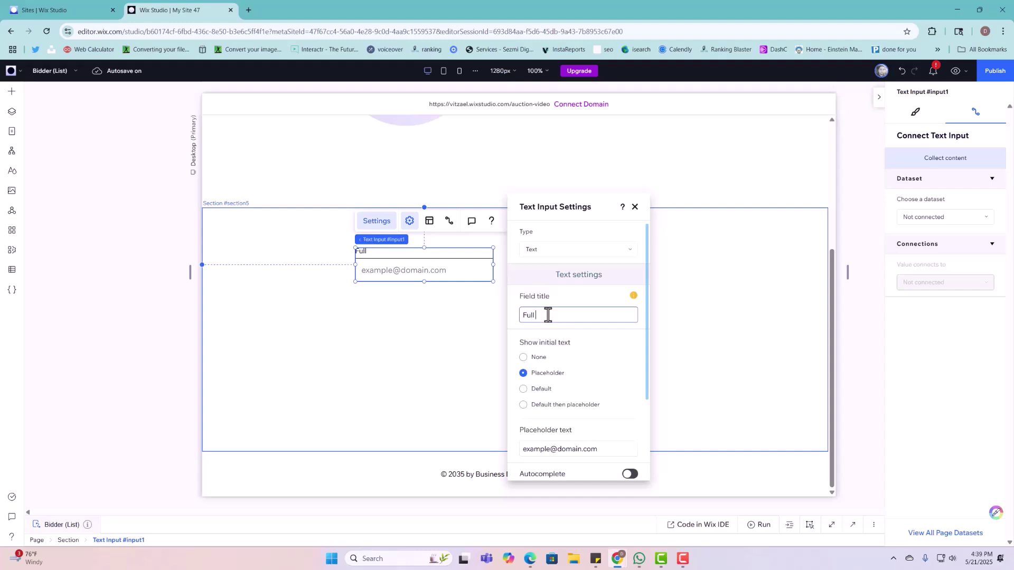
left_click(554, 464)
left_click(545, 449)
type("er first and last name")
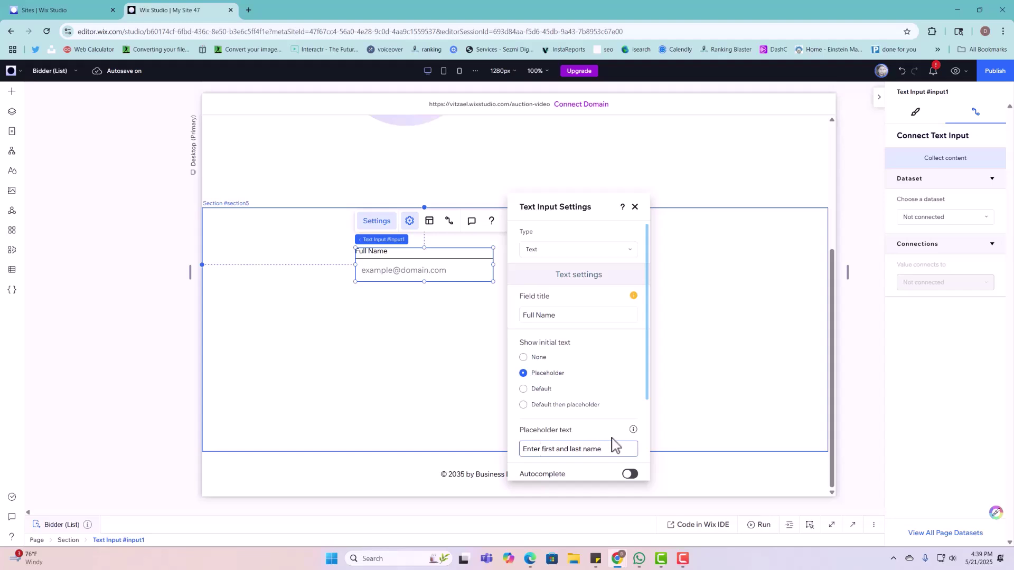
left_click(454, 390)
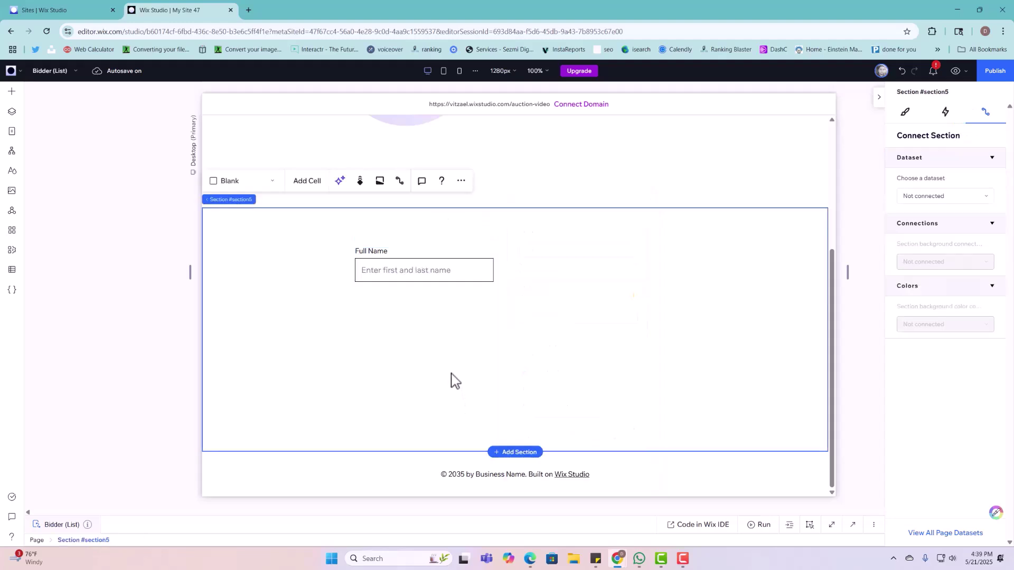
right_click(464, 273)
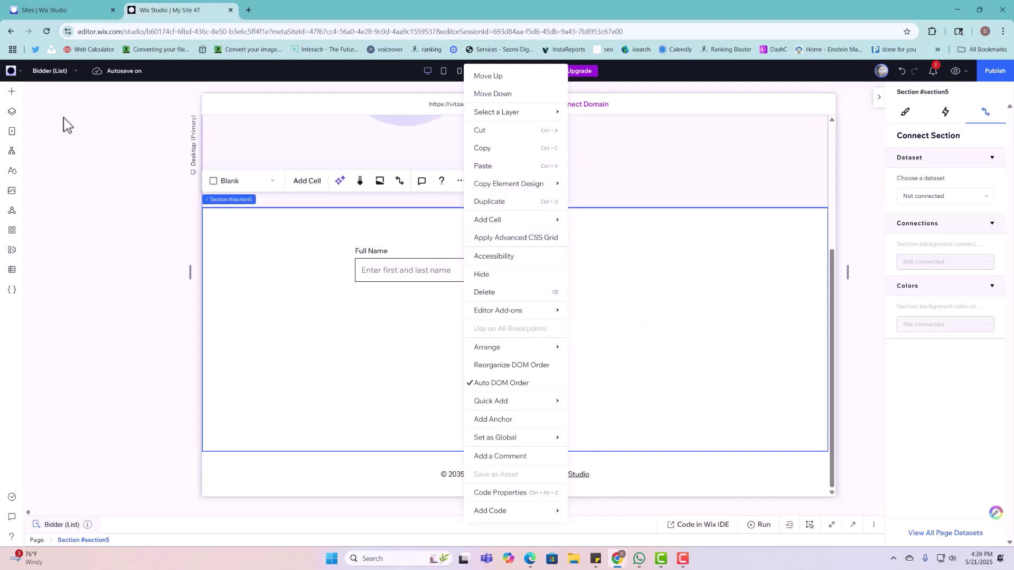
Step: Add a second Email input beside Full Name and place a duplicate below Full Name
left_click(12, 91)
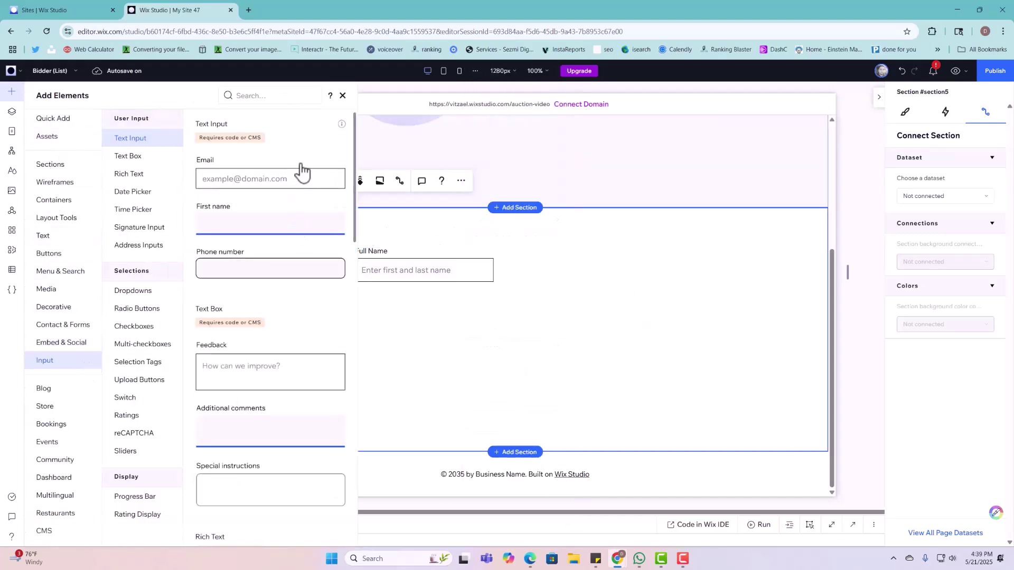
left_click_drag(294, 174, 584, 264)
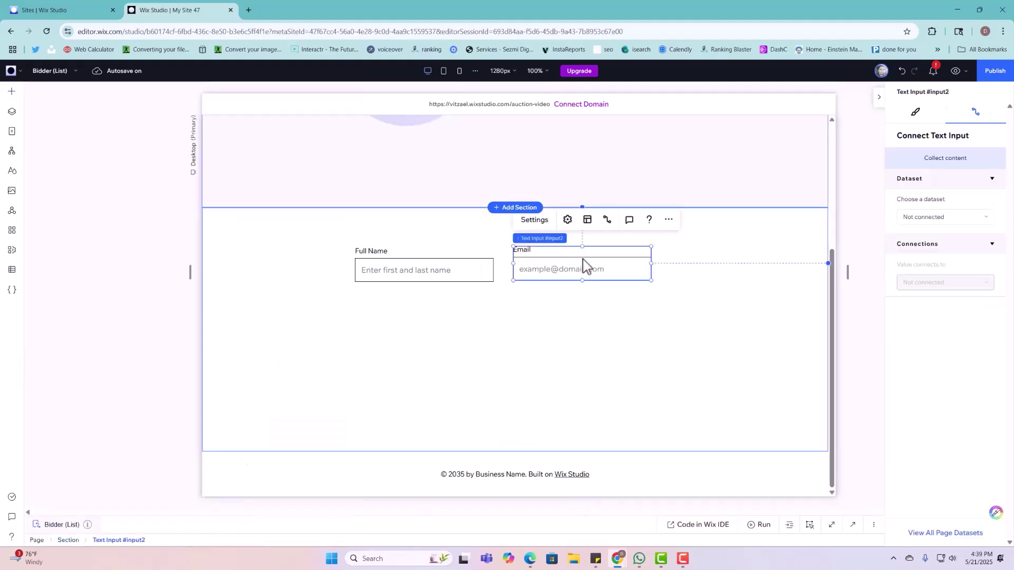
right_click(524, 267)
left_click(549, 165)
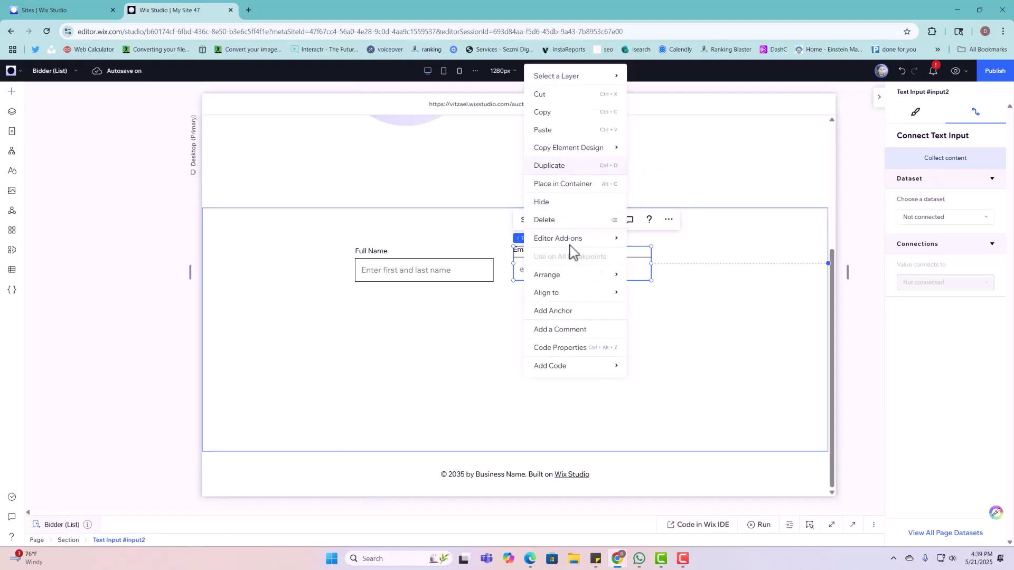
left_click_drag(558, 301, 398, 322)
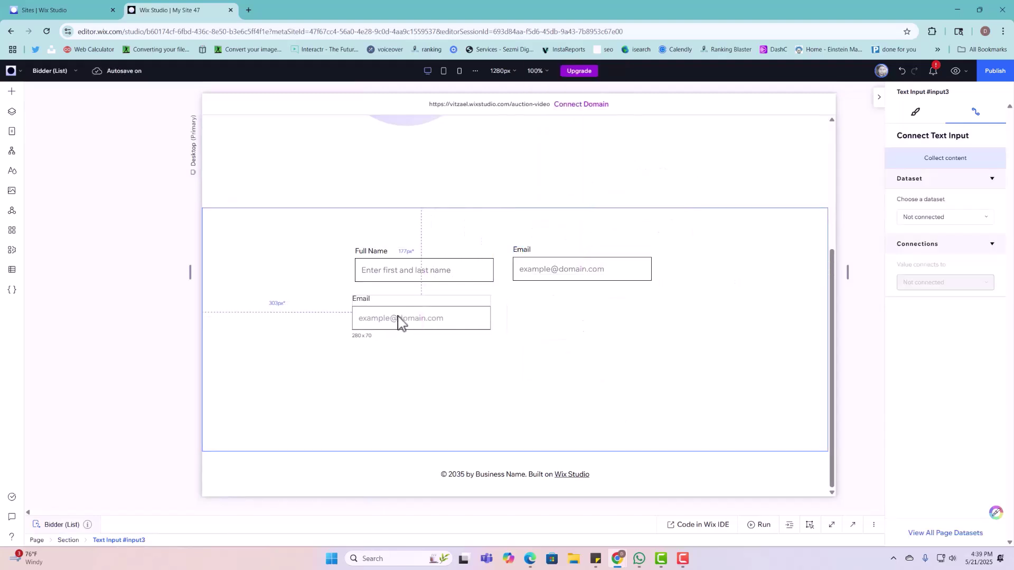
left_click(373, 269)
left_click(548, 312)
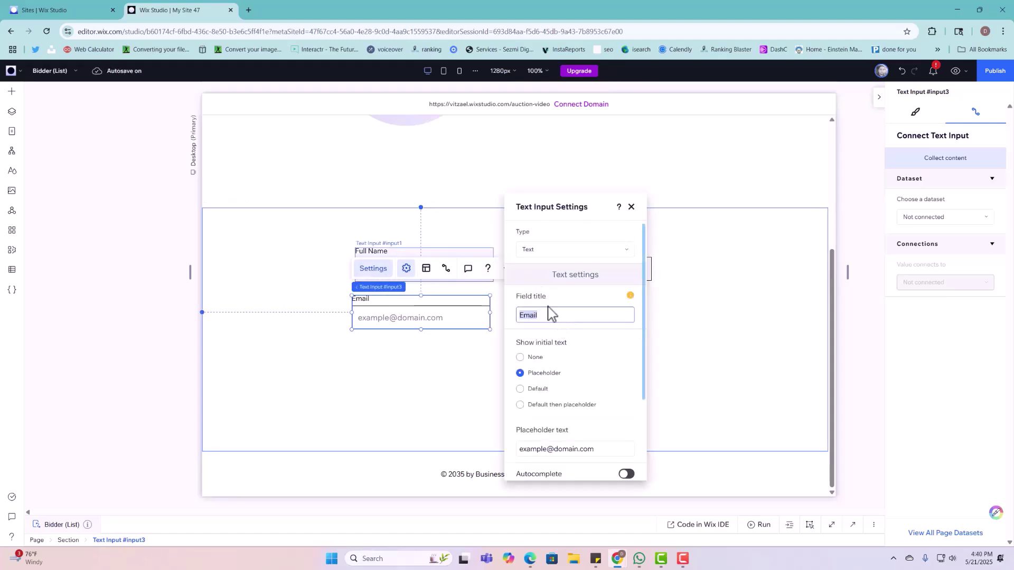
type("H")
key("BackSpace")
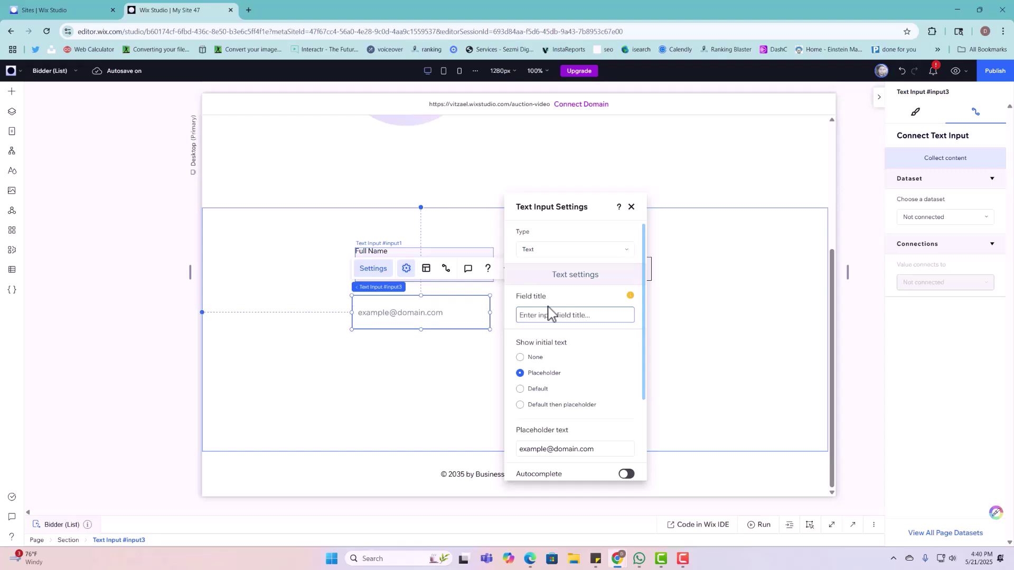
type("Phone Number")
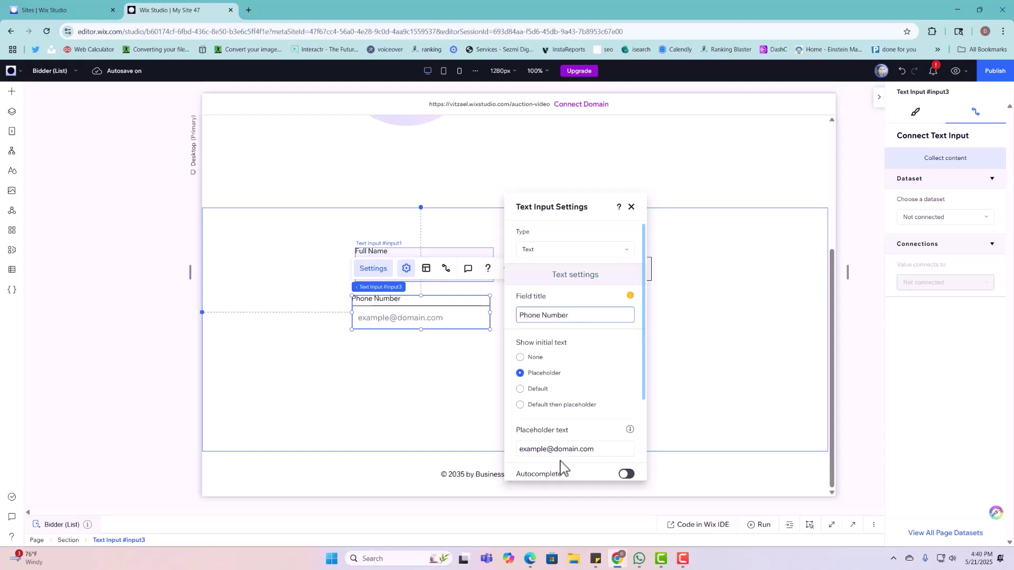
left_click(562, 450)
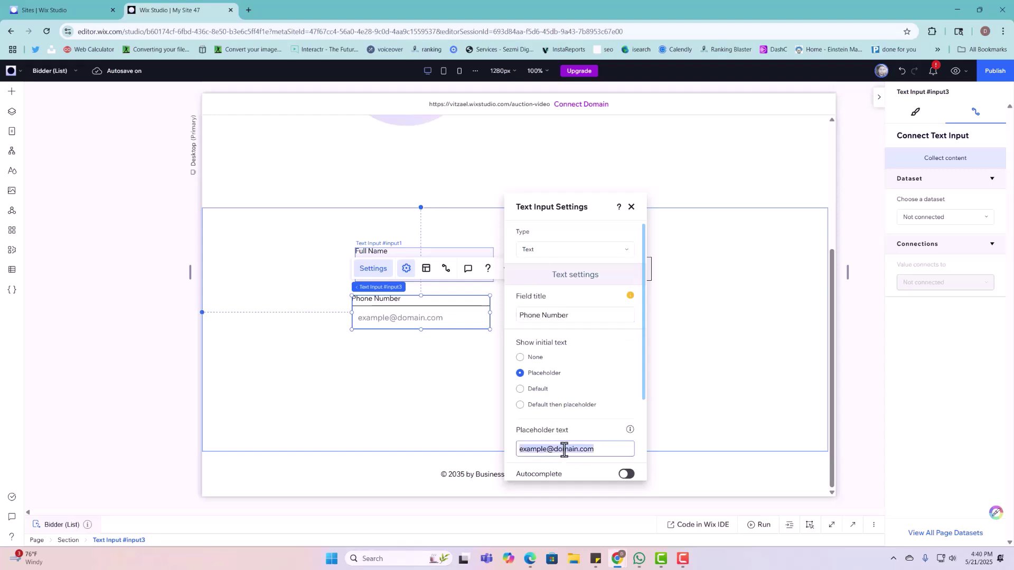
type("(000) 000-0000")
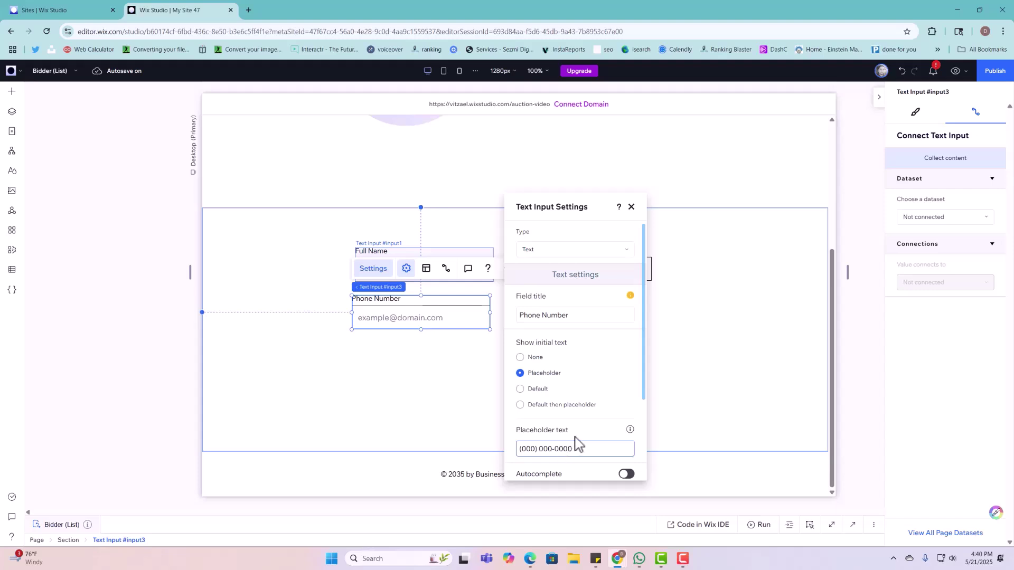
left_click(485, 421)
Step: Duplicate the form section below the original
right_click(474, 308)
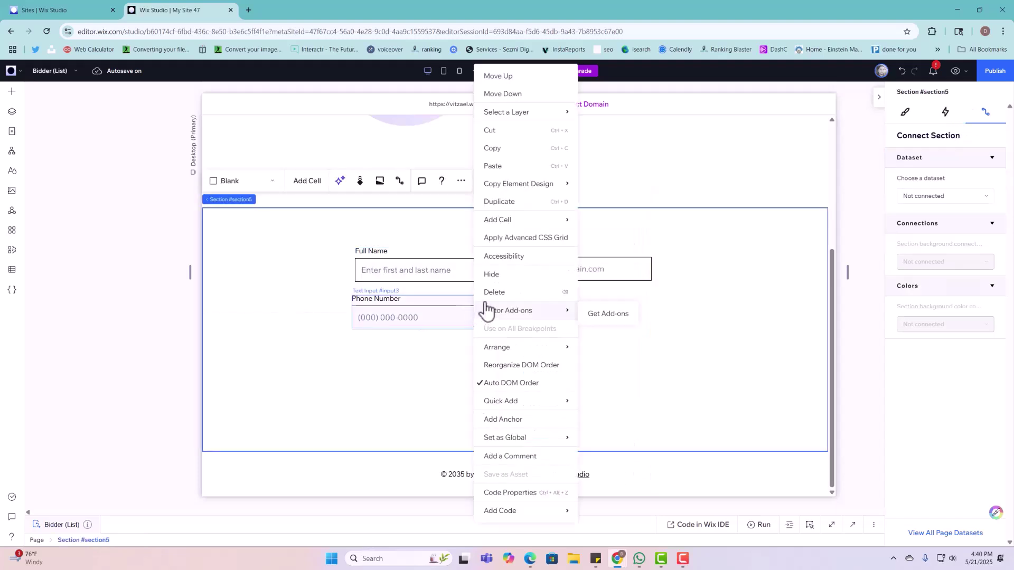
left_click(499, 202)
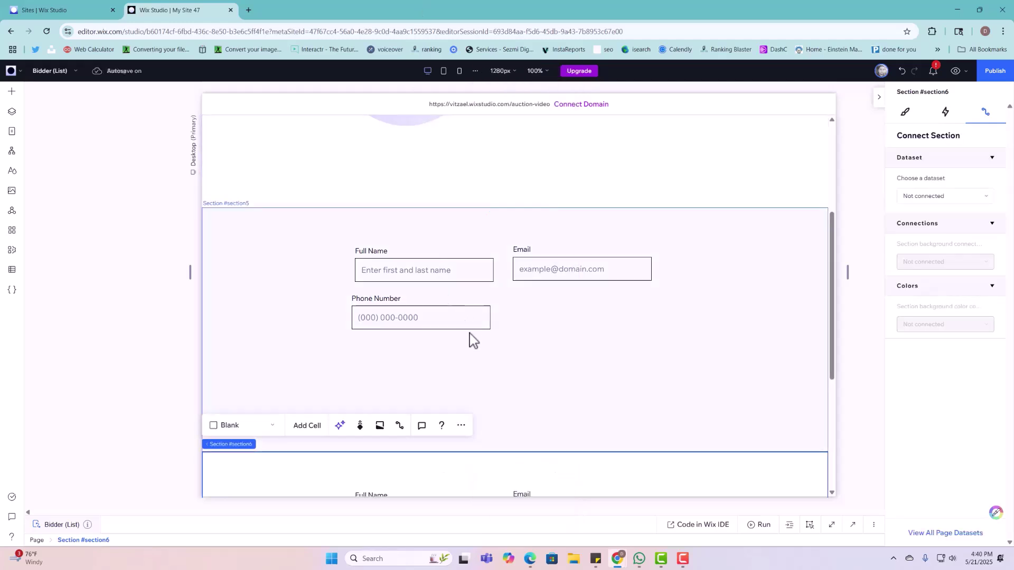
scroll(474, 339, "down", 2)
left_click_drag(304, 389, 536, 451)
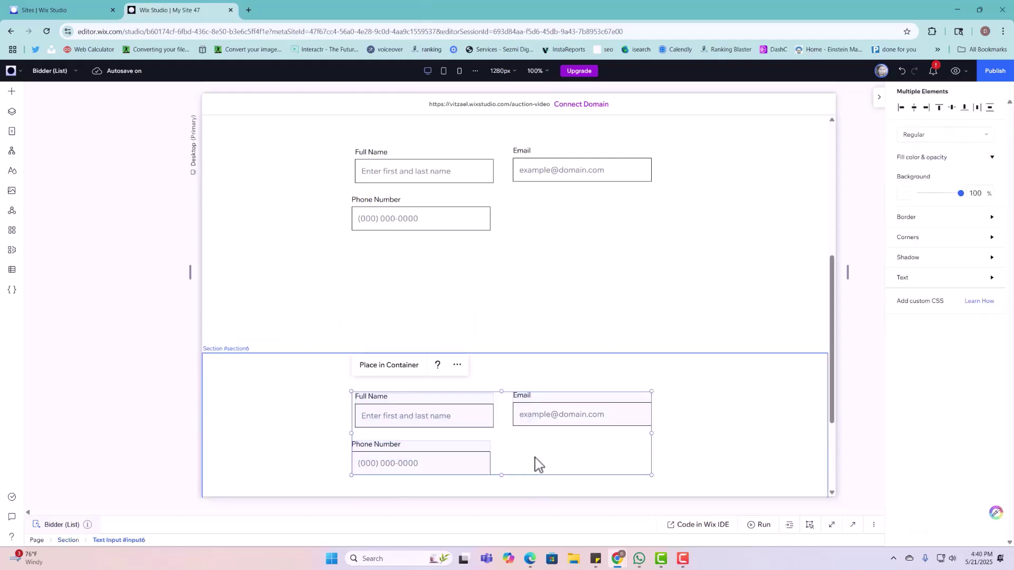
left_click(537, 464)
Step: Delete the Full Name, Phone Number and Email inputs from the duplicated section
left_click(527, 417)
left_click_drag(331, 408, 510, 460)
key("Delete")
left_click(511, 420)
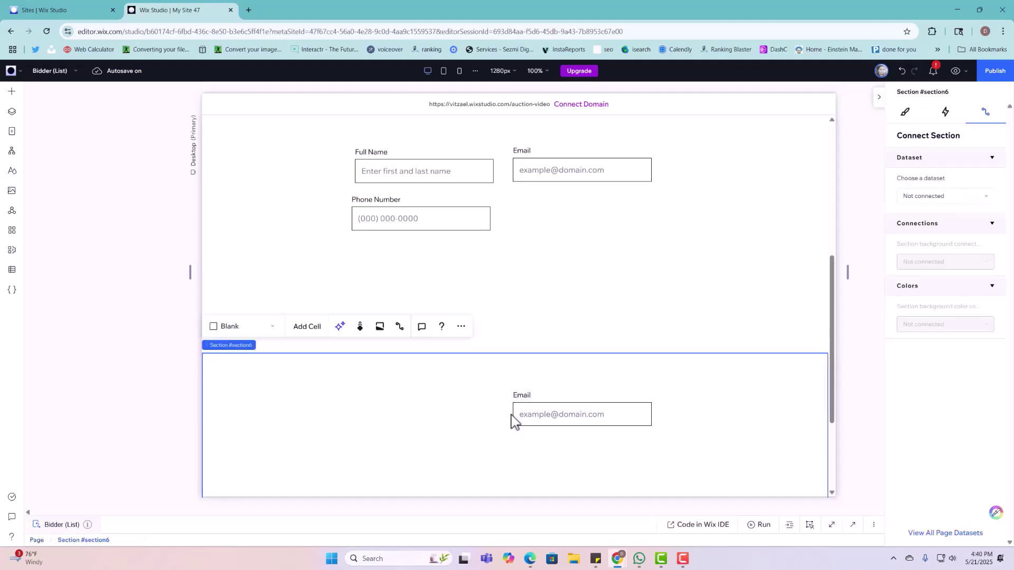
left_click(533, 404)
key("Delete")
left_click(537, 327)
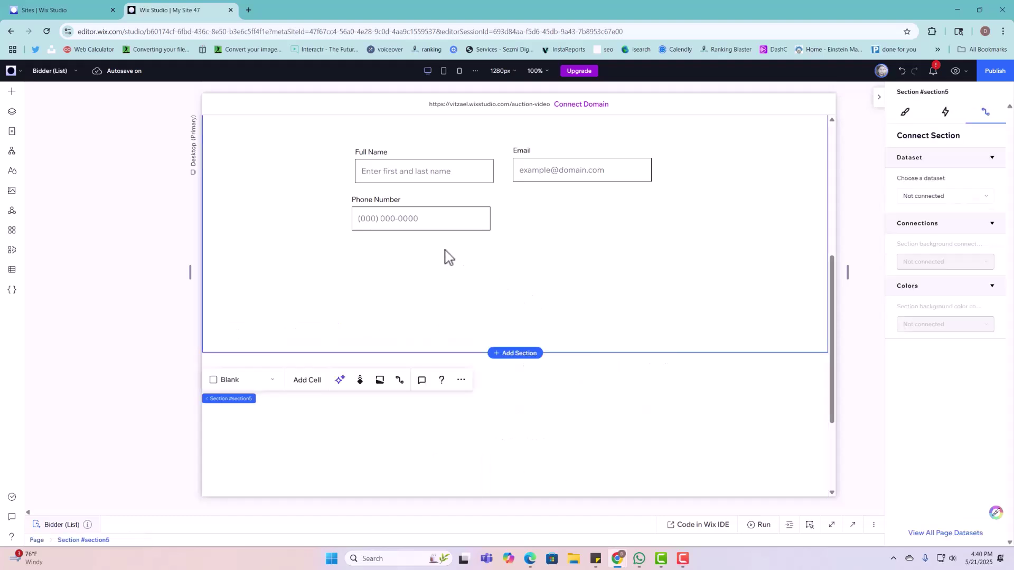
left_click(431, 205)
Step: Paste a Phone Number copy under Email, retitle it Nickname and clear its placeholder
right_click(433, 205)
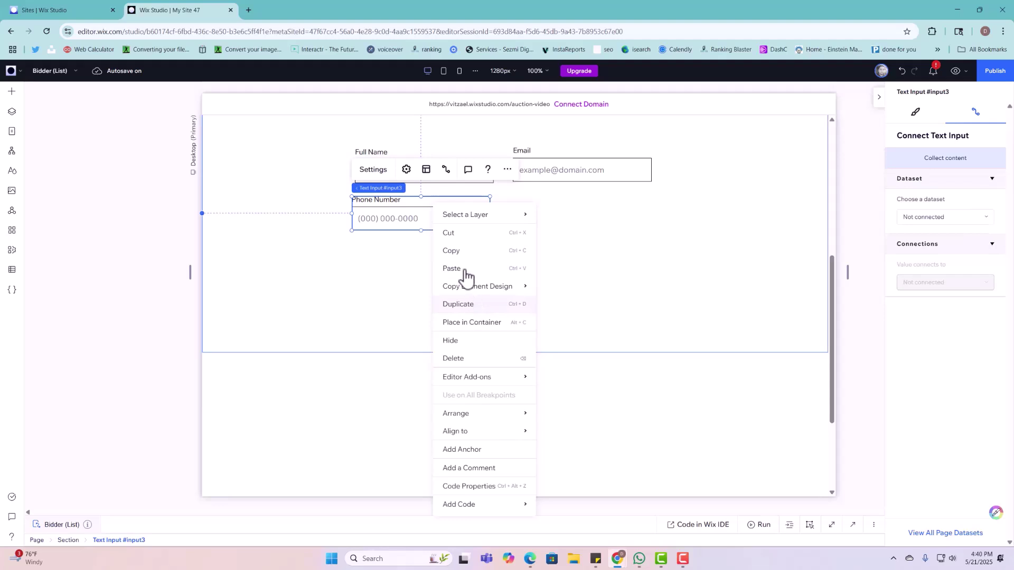
left_click(466, 274)
left_click_drag(428, 224, 584, 211)
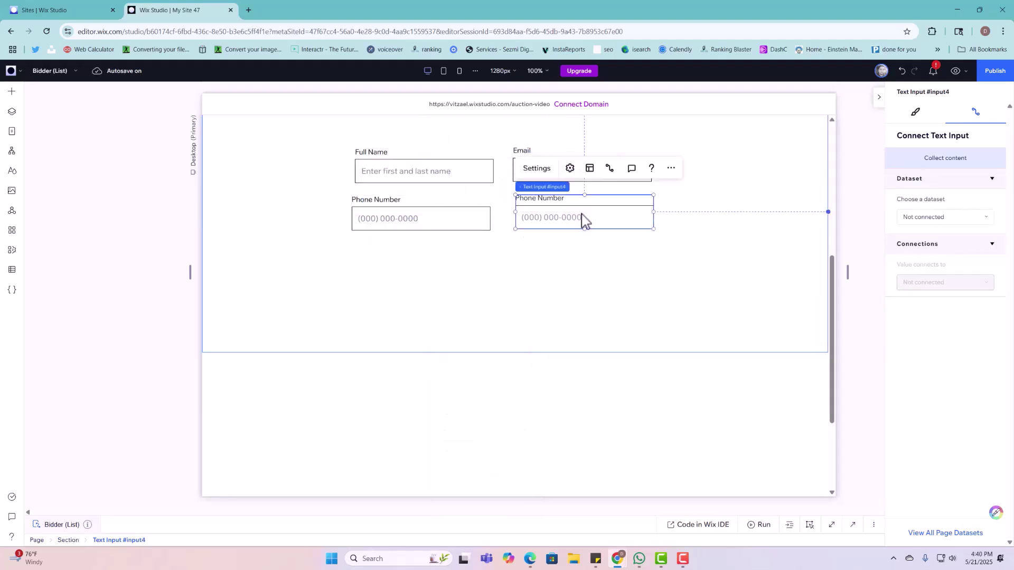
left_click(537, 168)
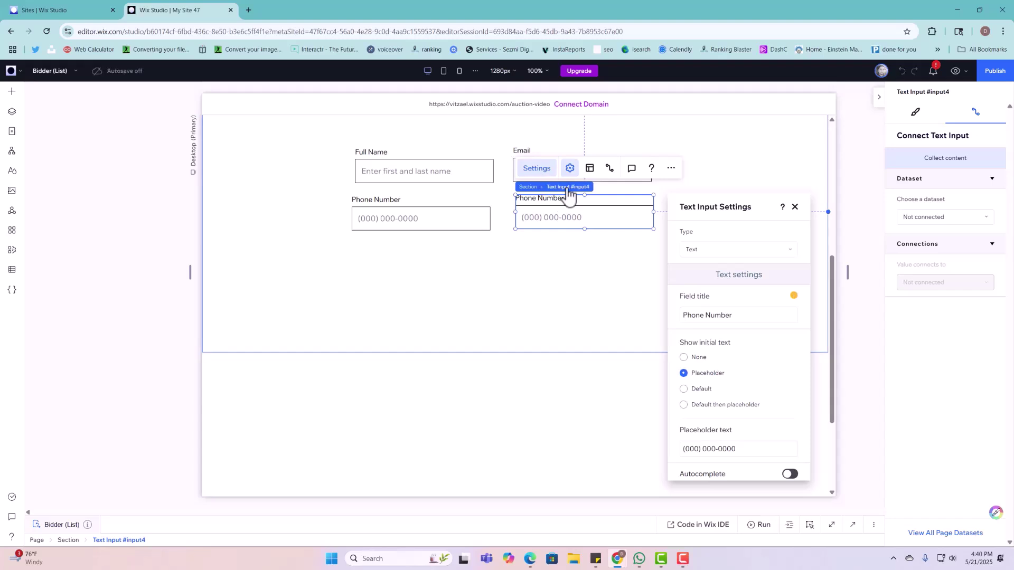
triple_click(732, 316)
type("N")
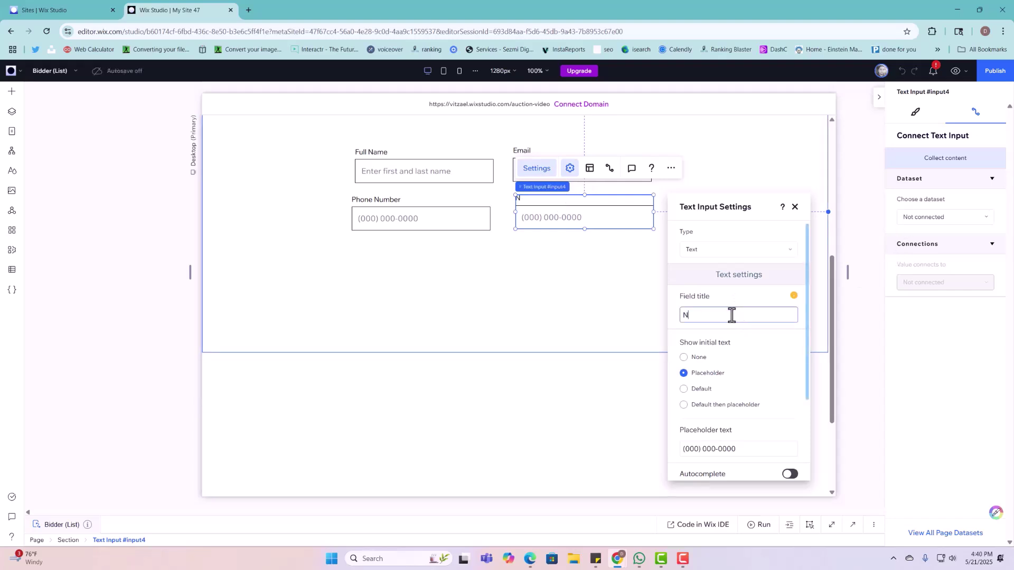
key("BackSpace")
type("N")
triple_click(770, 448)
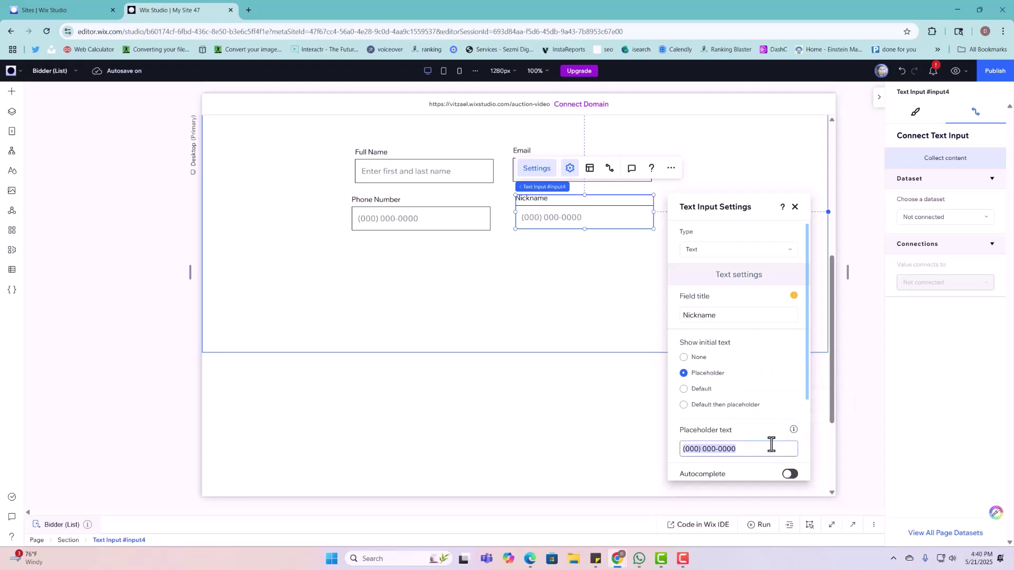
key("BackSpace")
left_click(612, 278)
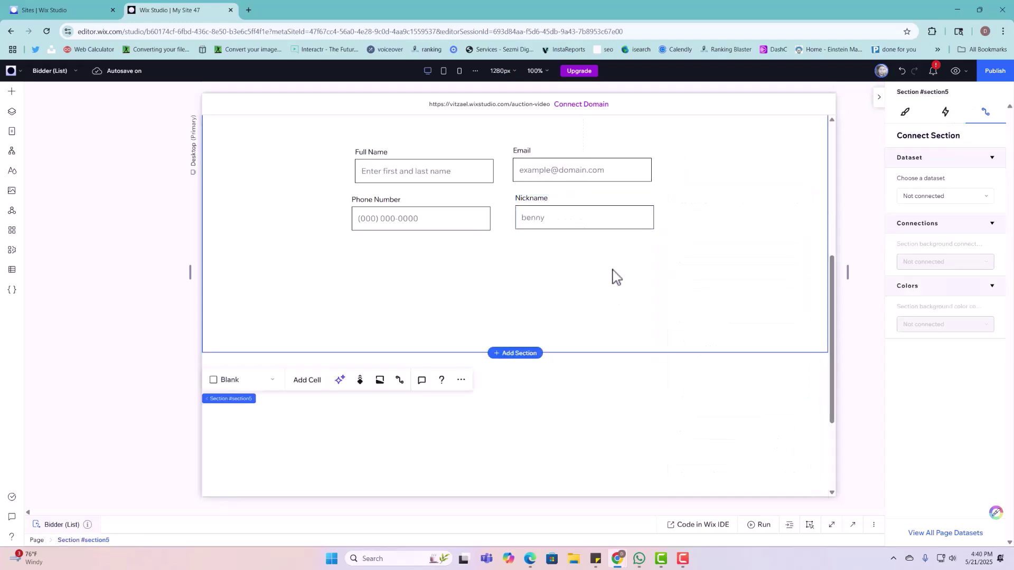
Step: Remove the leftover 'benny' placeholder from the Nickname field
left_click(607, 215)
left_click(547, 168)
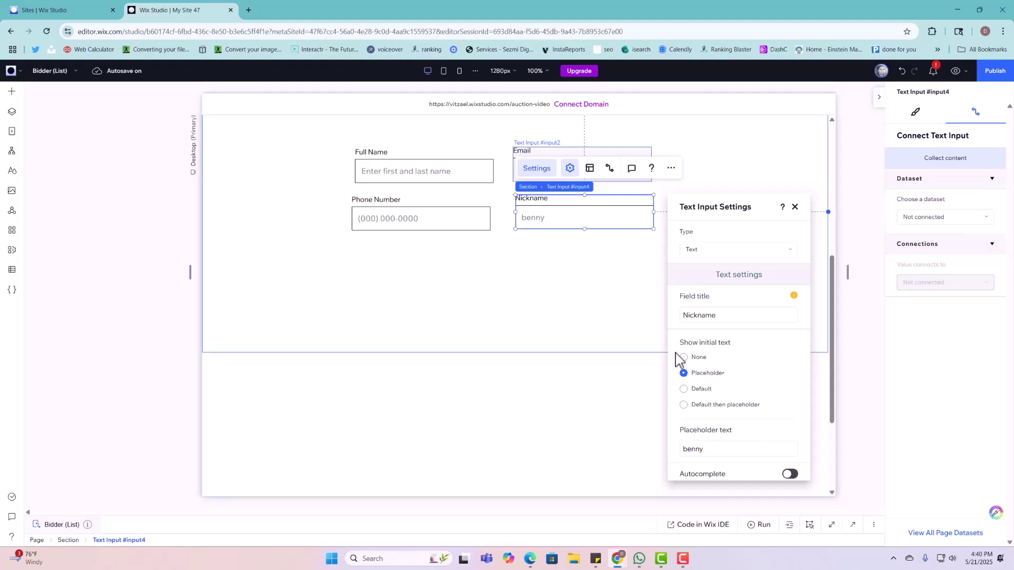
triple_click(715, 450)
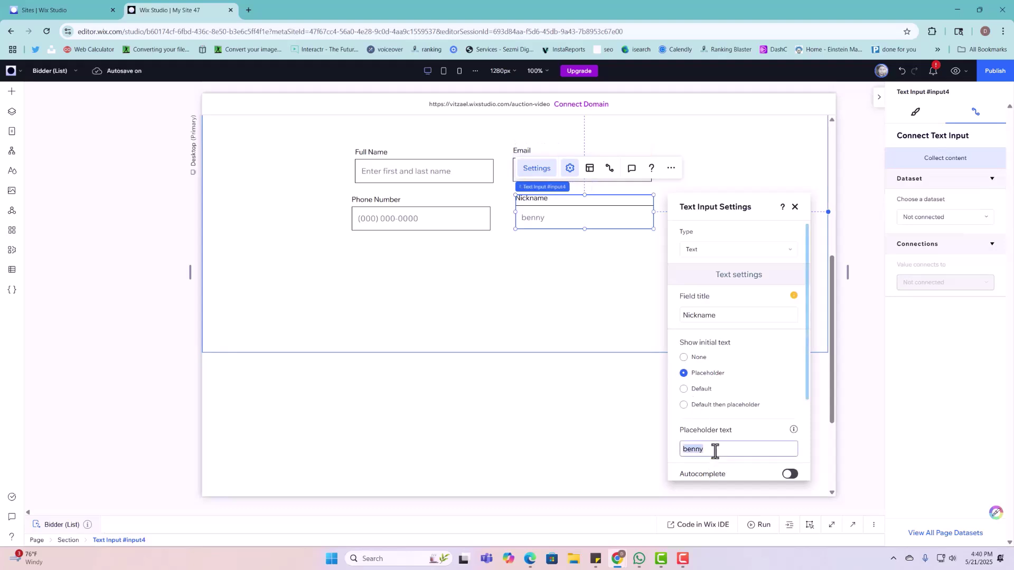
left_click(579, 347)
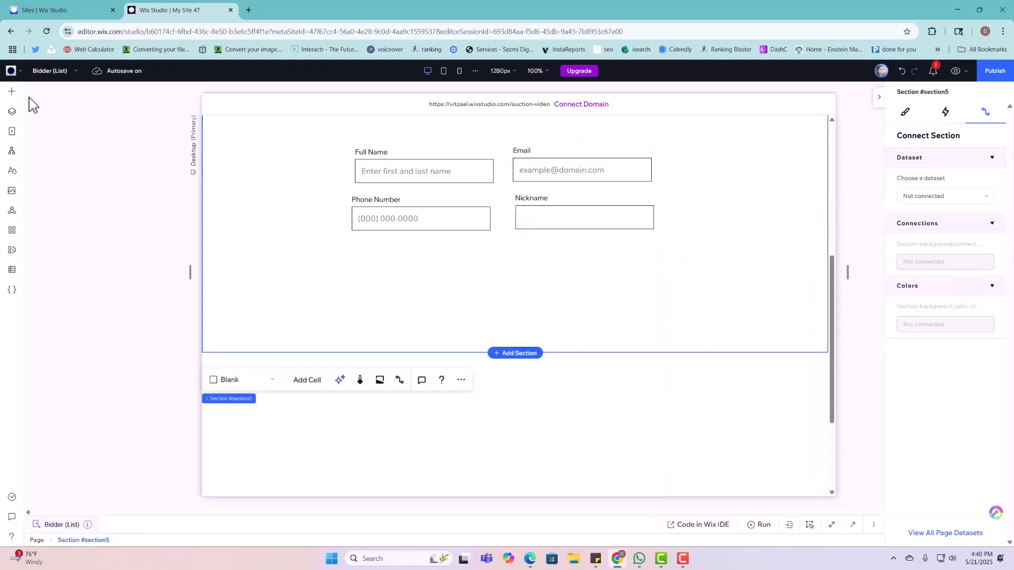
Step: Add a shipping address input below Phone Number and retitle it Your Address
left_click(12, 92)
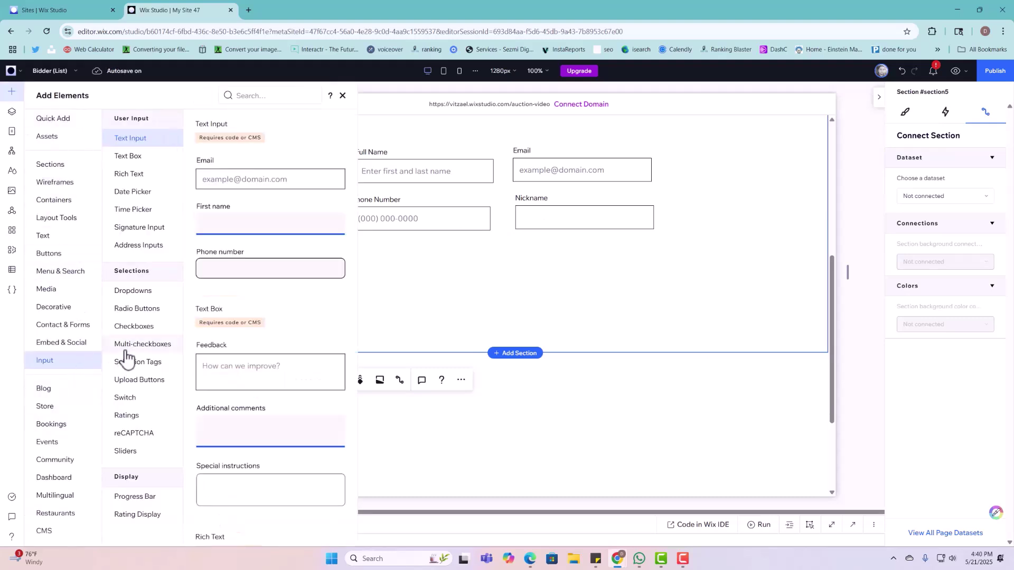
scroll(248, 339, "down", 20)
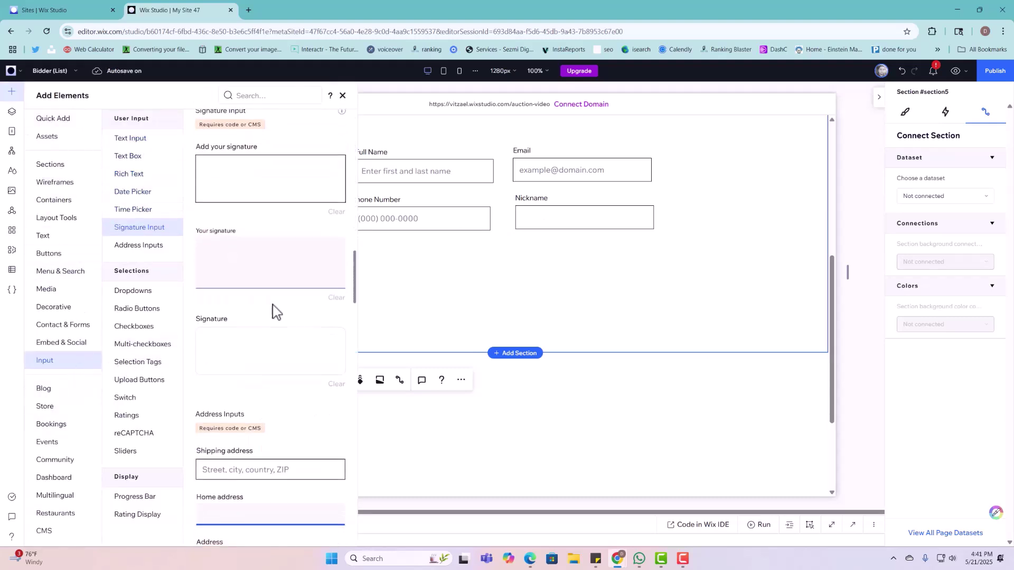
scroll(274, 344, "down", 3)
left_click_drag(256, 228, 422, 272)
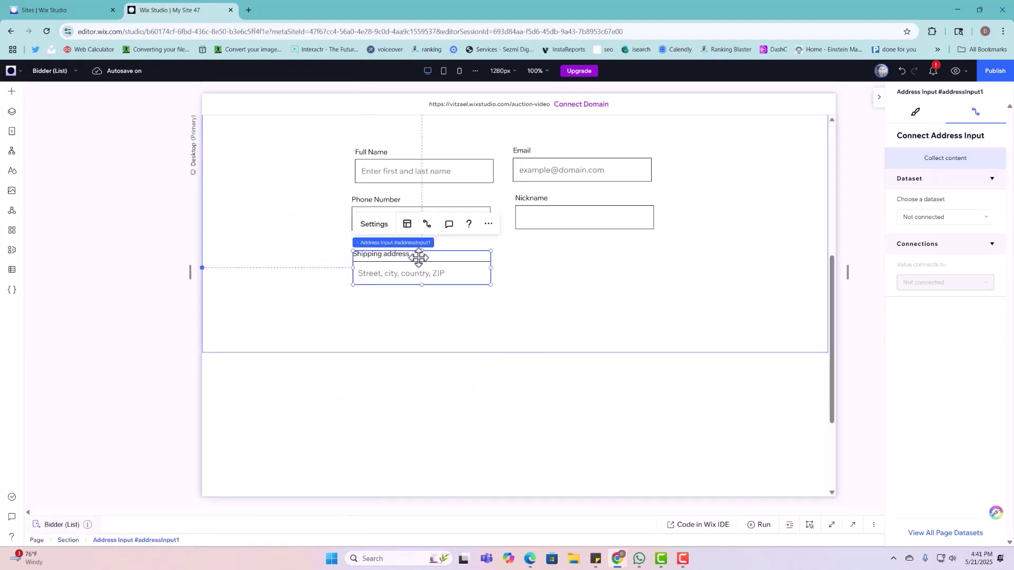
left_click(374, 224)
left_click(561, 257)
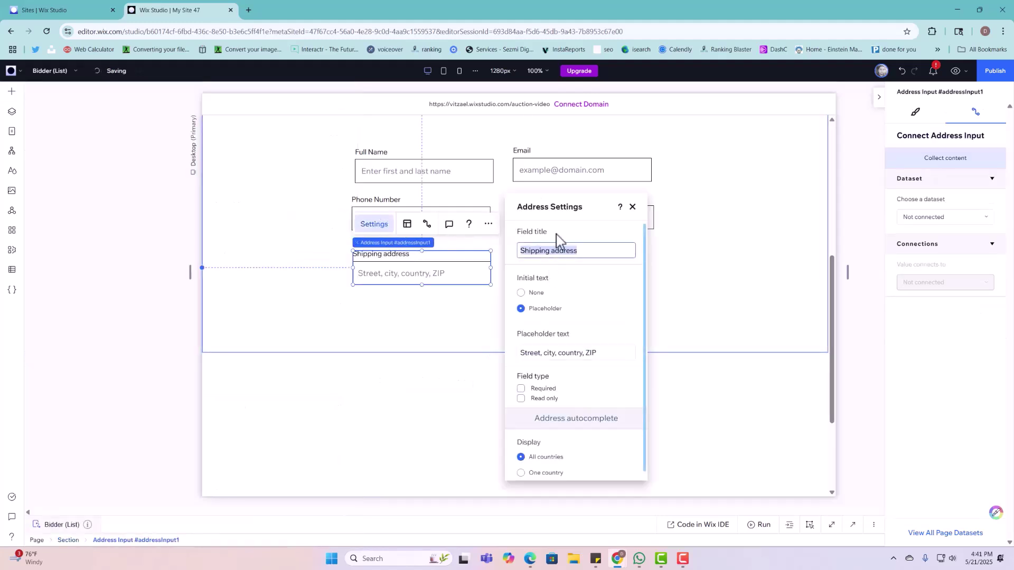
type("S")
key("BackSpace")
type("Your Address")
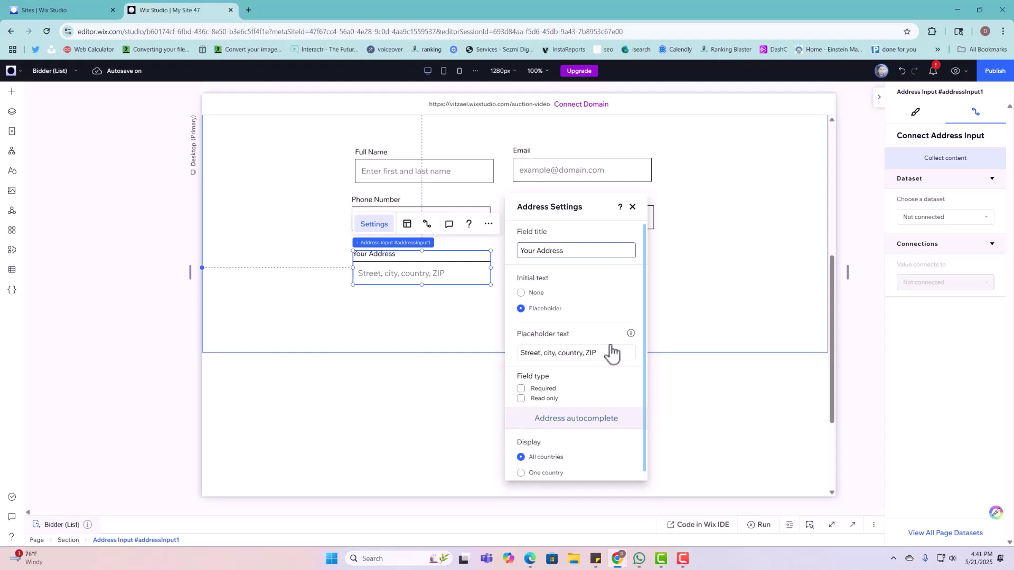
left_click(417, 332)
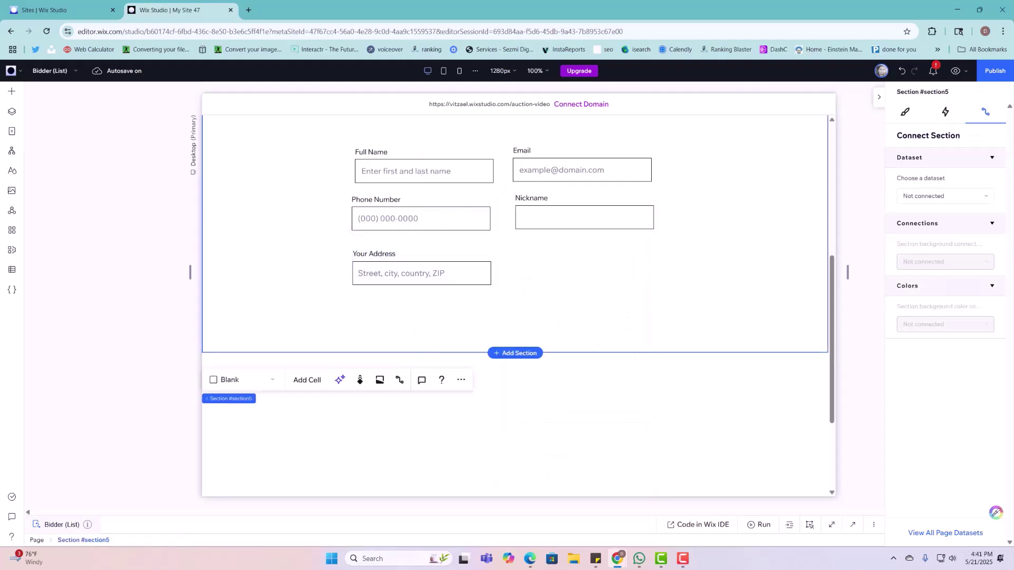
Step: Place a Profile photo upload button, images only, max 2 MB, beside Your Address
left_click(12, 93)
scroll(295, 214, "down", 10)
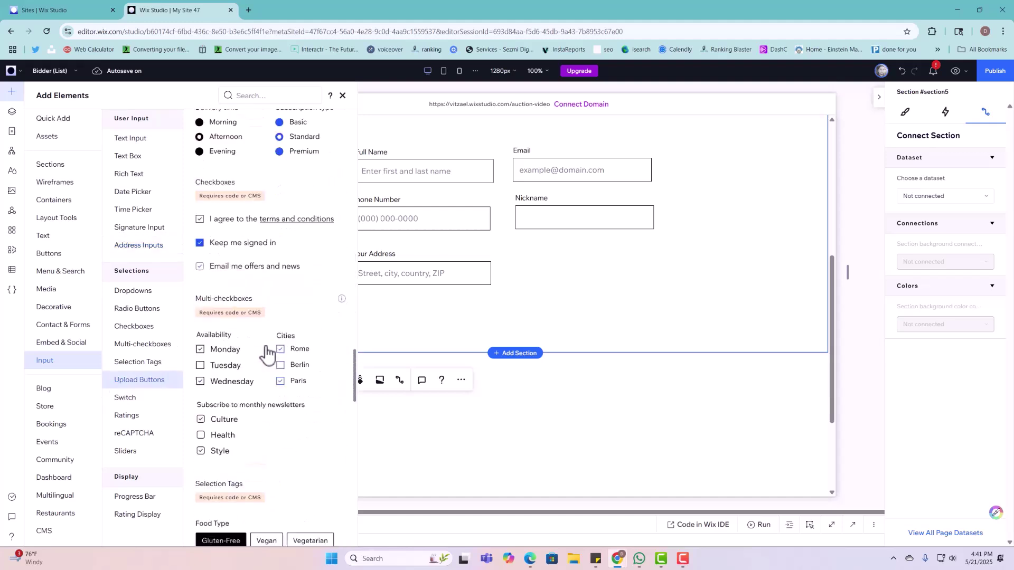
left_click_drag(526, 212, 653, 272)
left_click(536, 224)
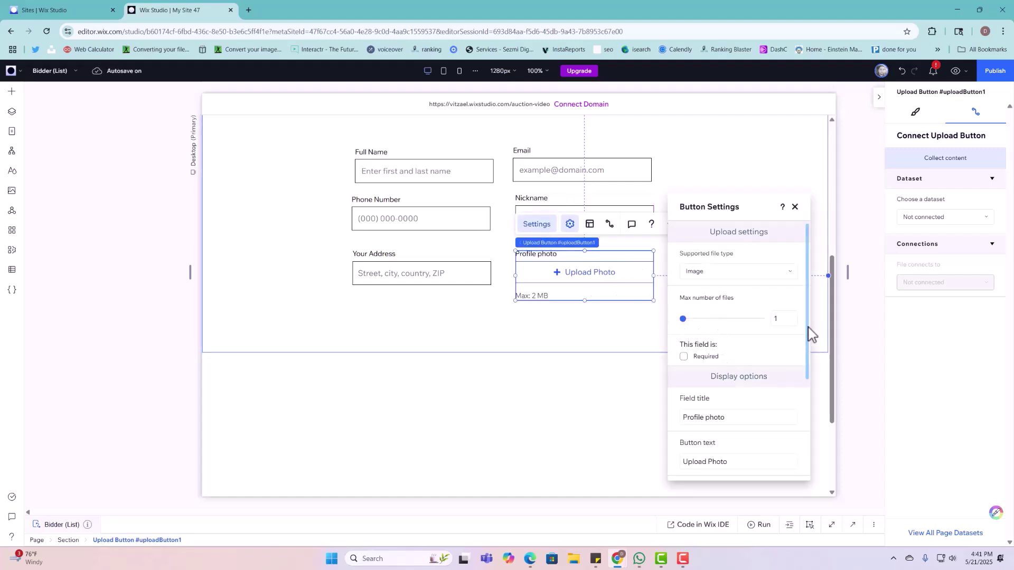
left_click(747, 418)
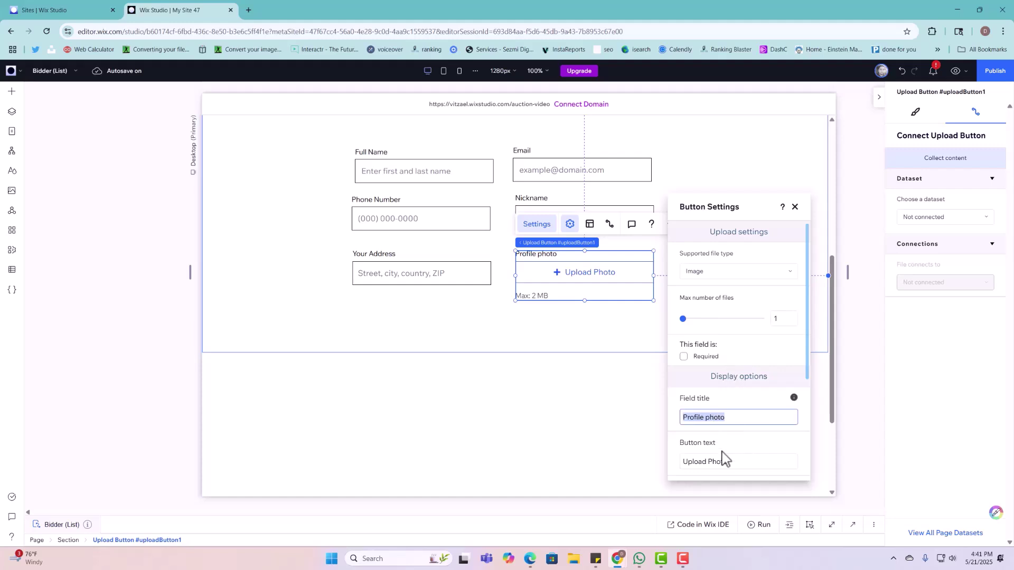
left_click(586, 364)
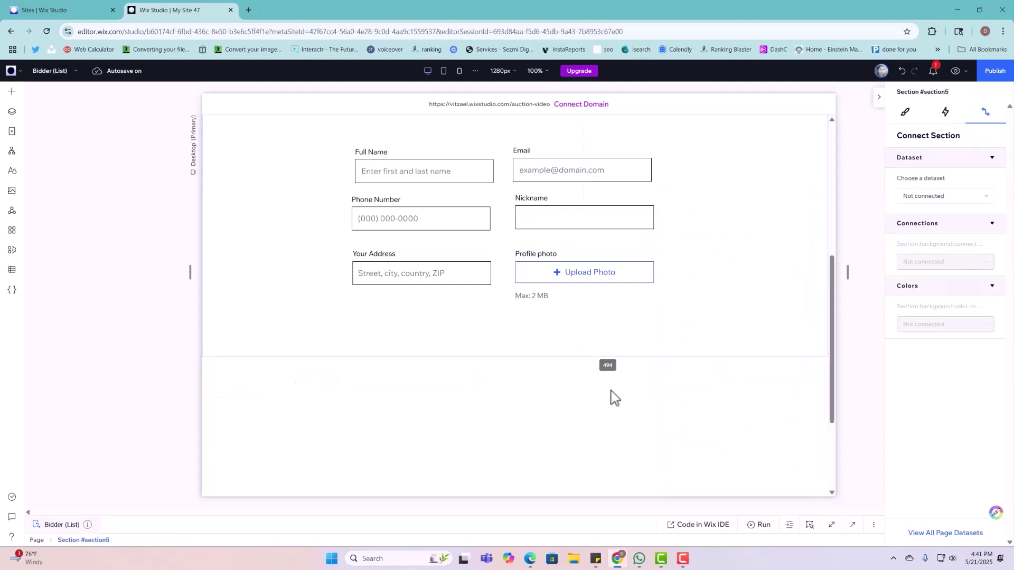
Step: Return to the header and bring up the Login button's options
left_click(11, 91)
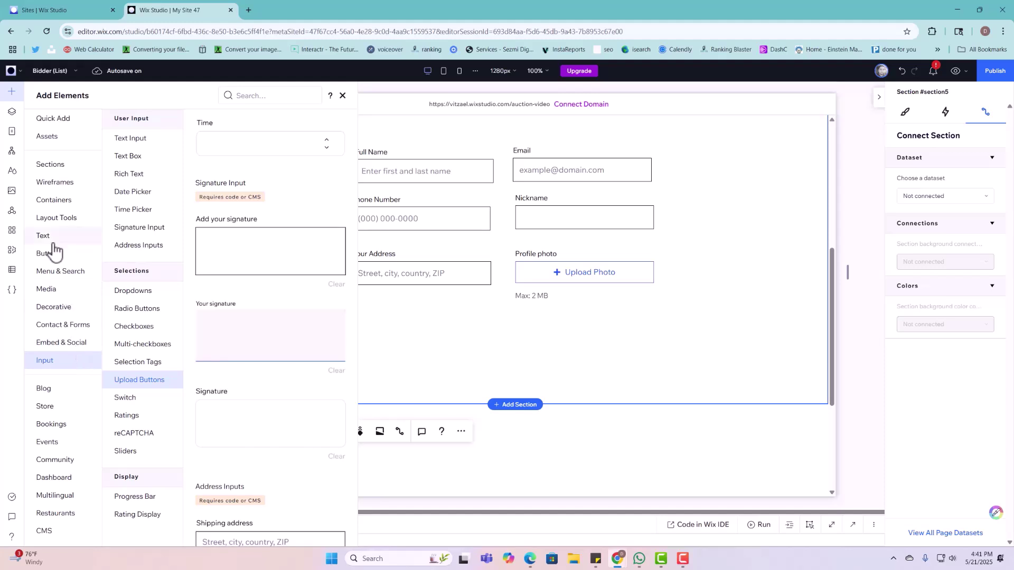
scroll(750, 222, "up", 6)
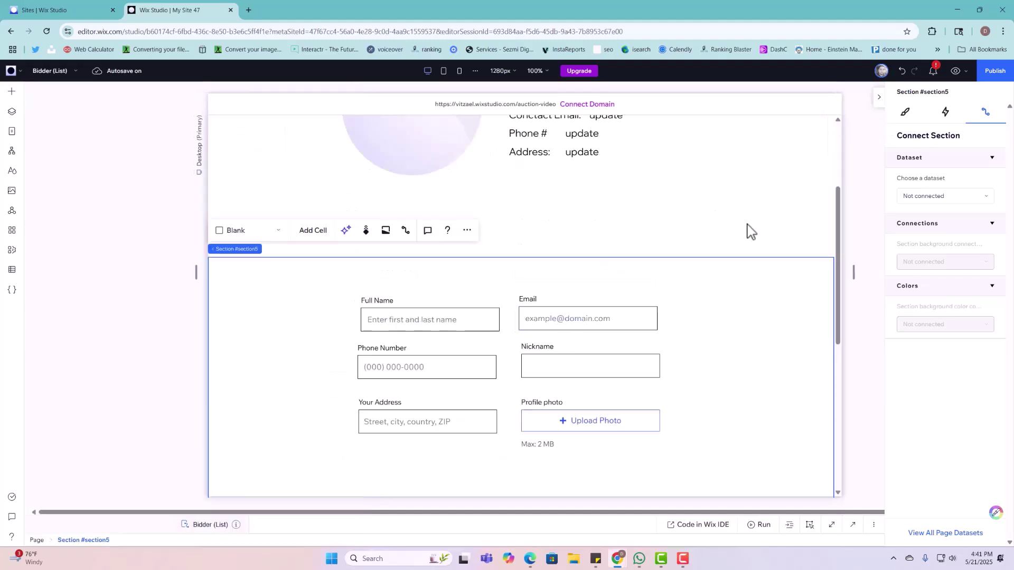
left_click(704, 140)
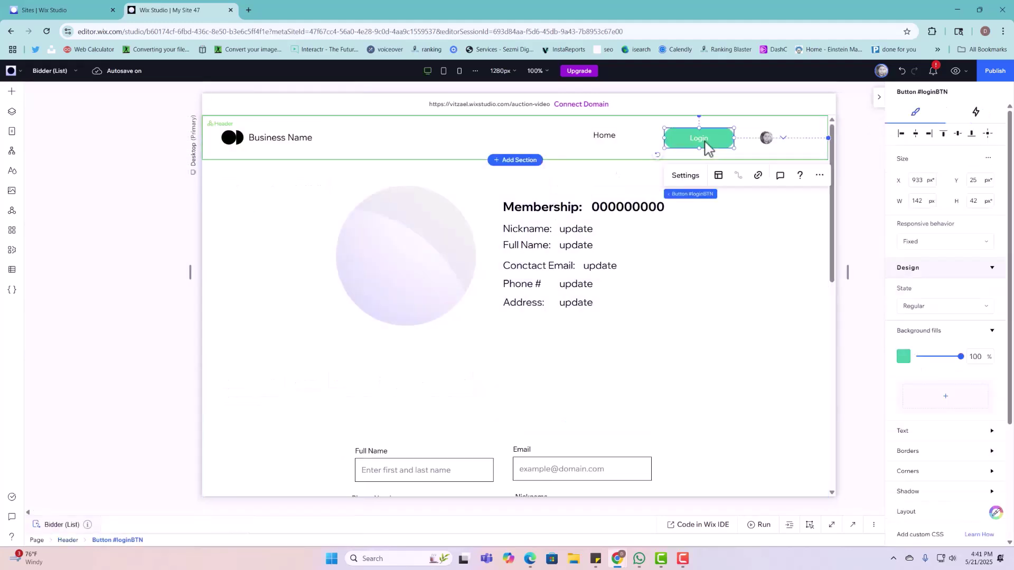
right_click(706, 145)
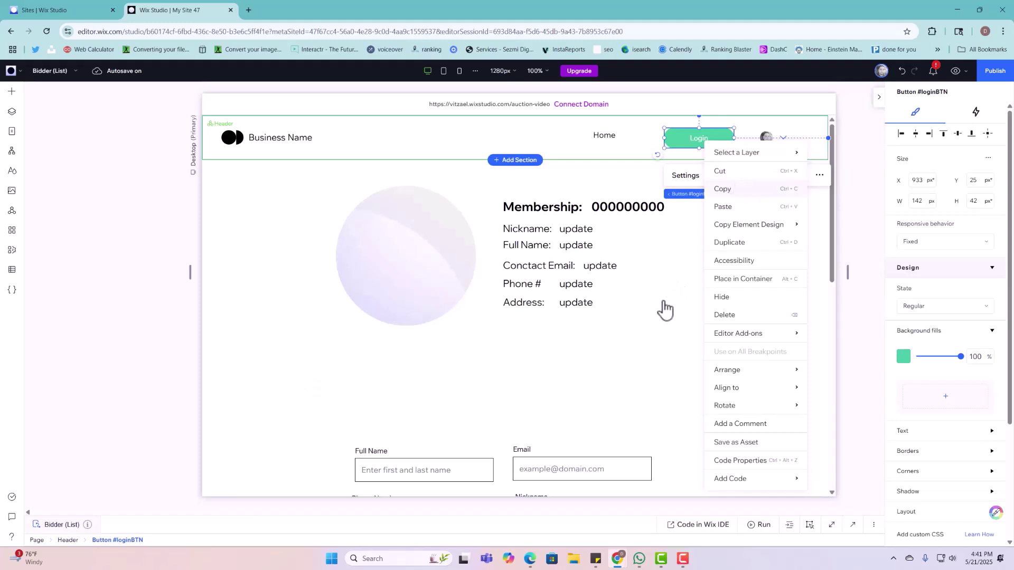
Step: Paste the copied Login button into the form and centre it below the address and photo fields
scroll(657, 317, "down", 8)
right_click(497, 243)
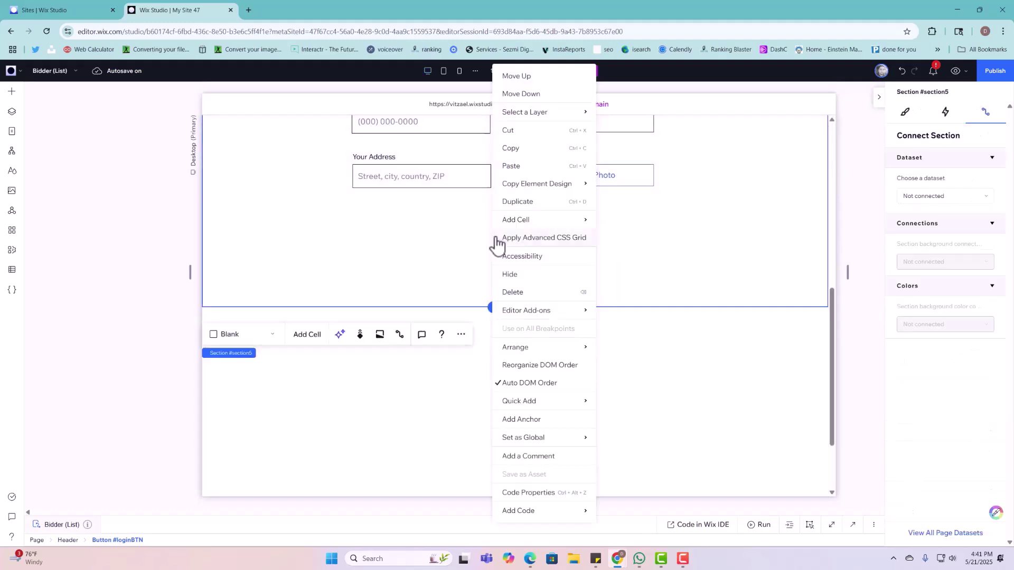
left_click(510, 166)
left_click(526, 246)
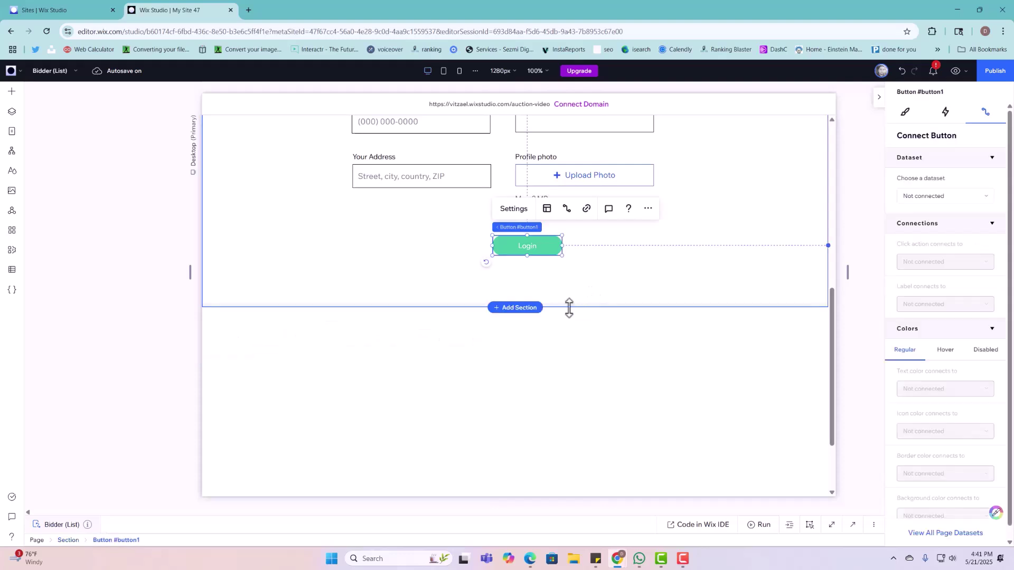
scroll(568, 317, "up", 1)
mouse_move(544, 298)
left_mouse_down()
mouse_move(522, 306)
mouse_move(524, 296)
left_mouse_up()
left_click(502, 264)
left_click(506, 288)
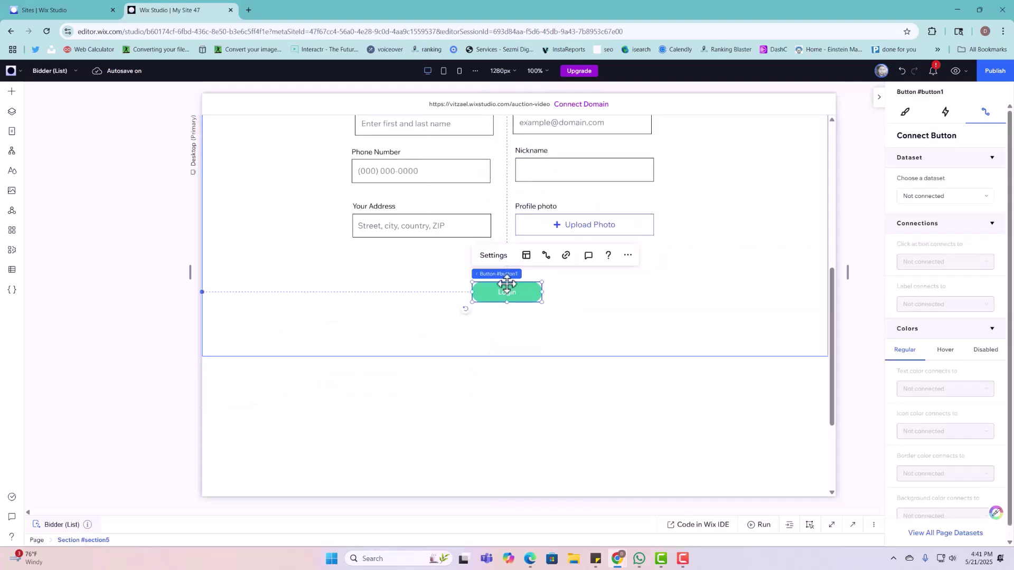
Step: Relabel the pasted button as Update
left_click(499, 257)
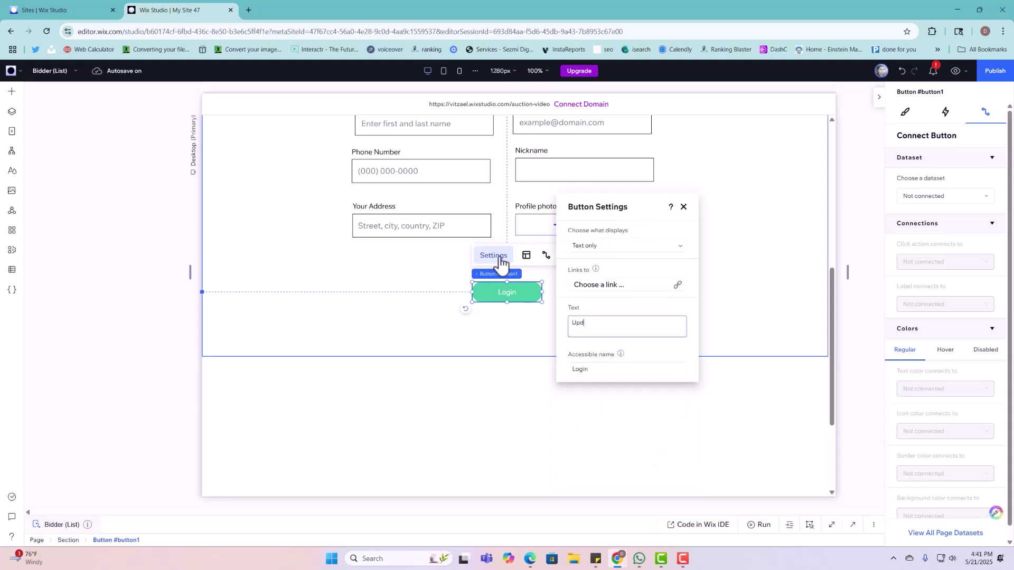
type("Update")
key("Return")
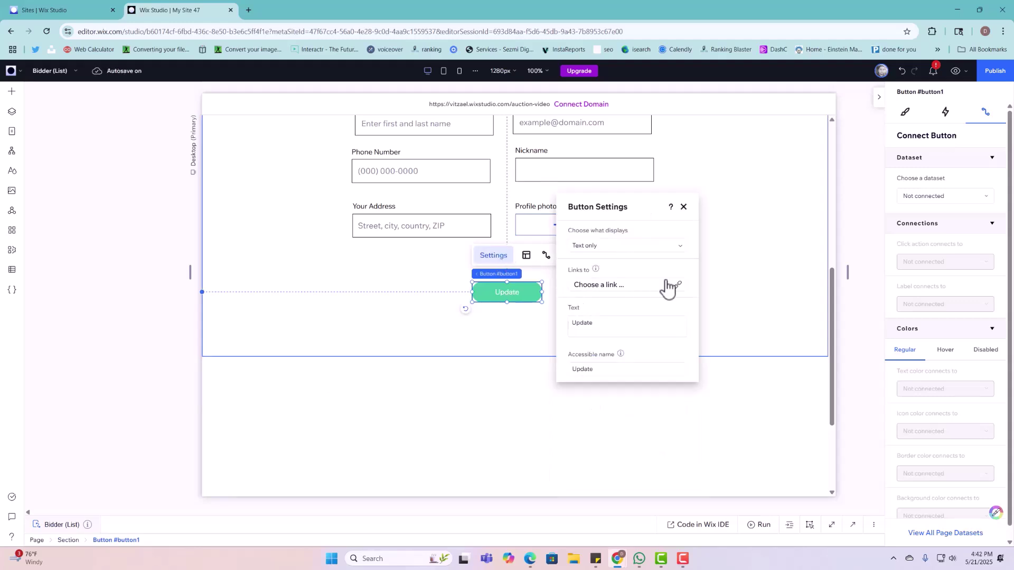
left_click(795, 254)
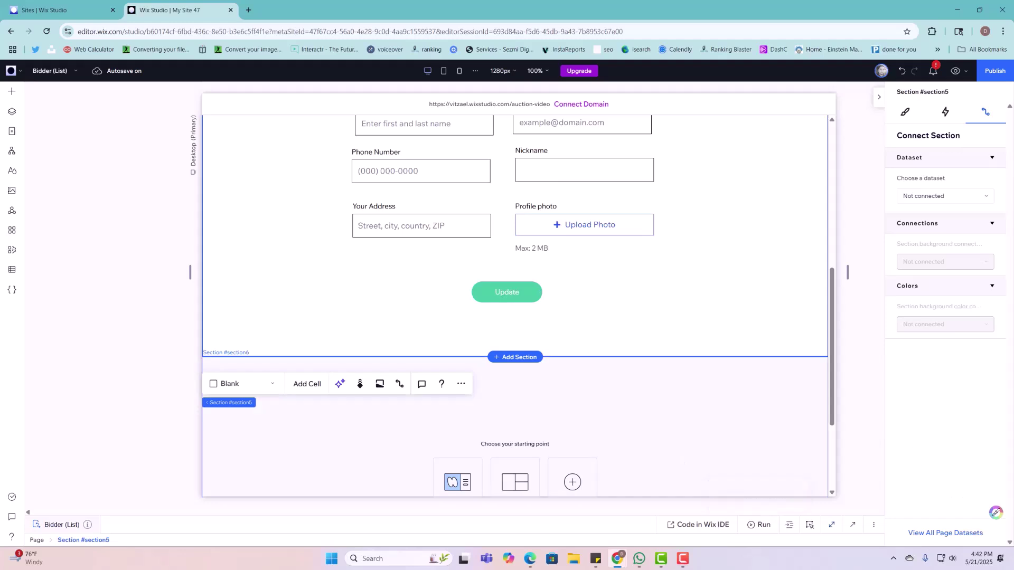
scroll(602, 177, "up", 6)
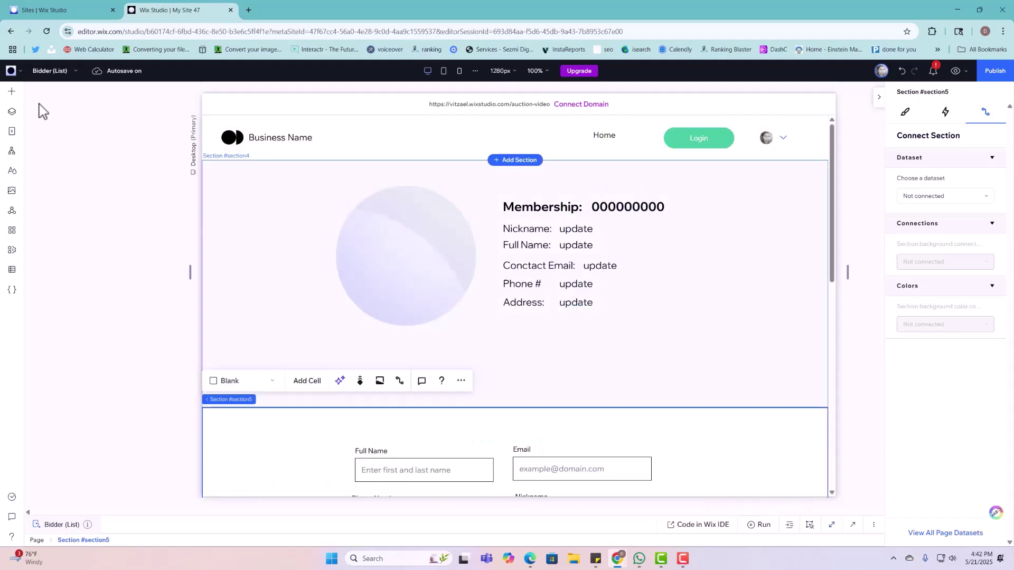
Step: Add an X icon button at the top right of the membership section
left_click(12, 91)
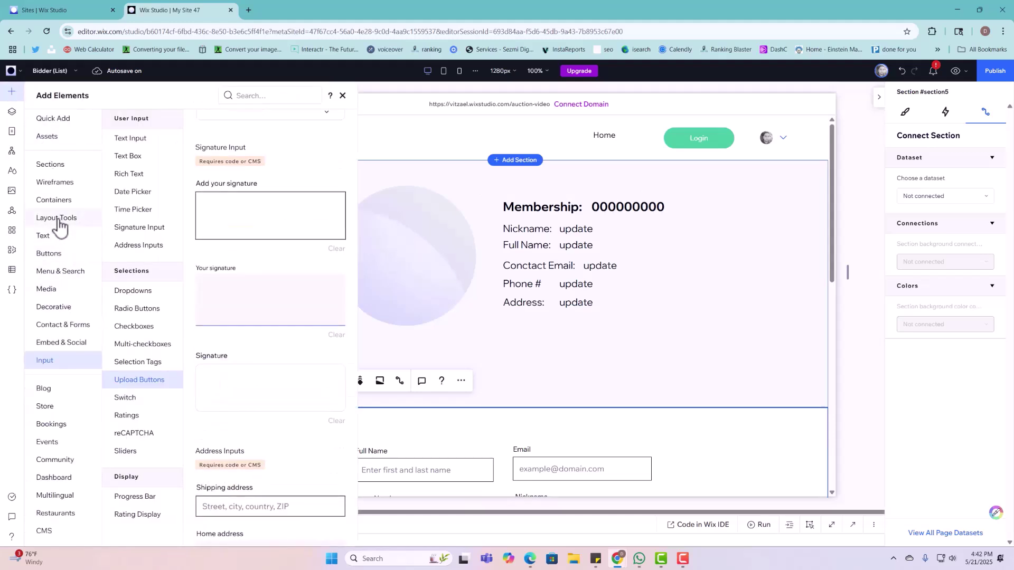
left_click(58, 254)
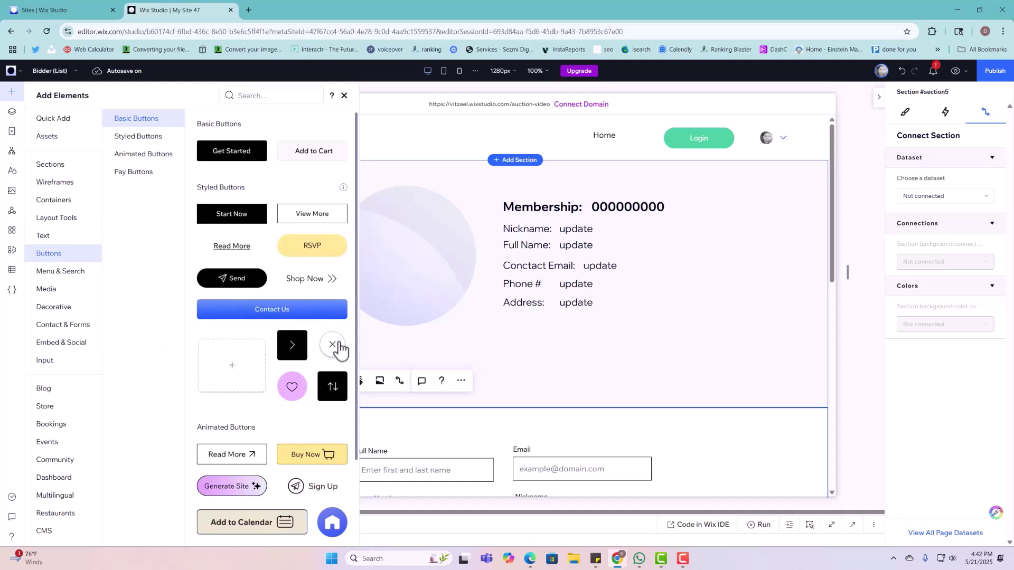
left_click_drag(339, 350, 703, 184)
Step: Replace its icon with the pencil-on-square edit icon found by searching 'edit'
left_click(566, 143)
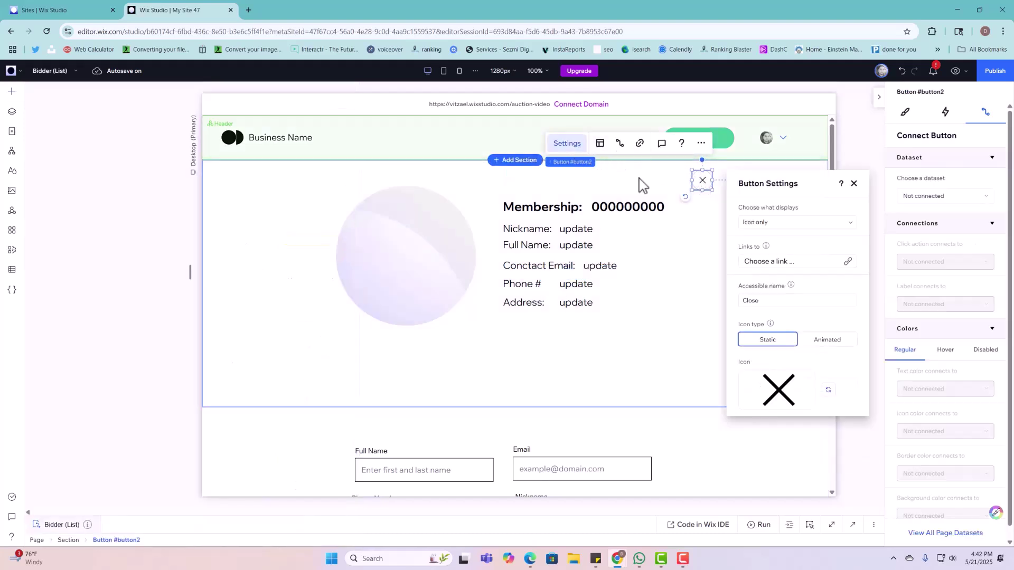
left_click(828, 389)
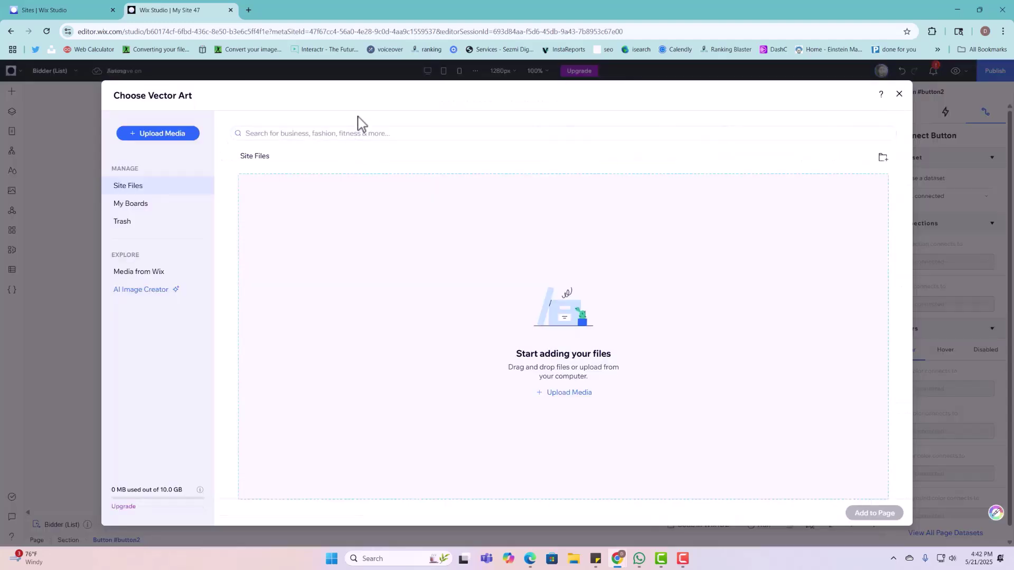
left_click(359, 134)
type("edi")
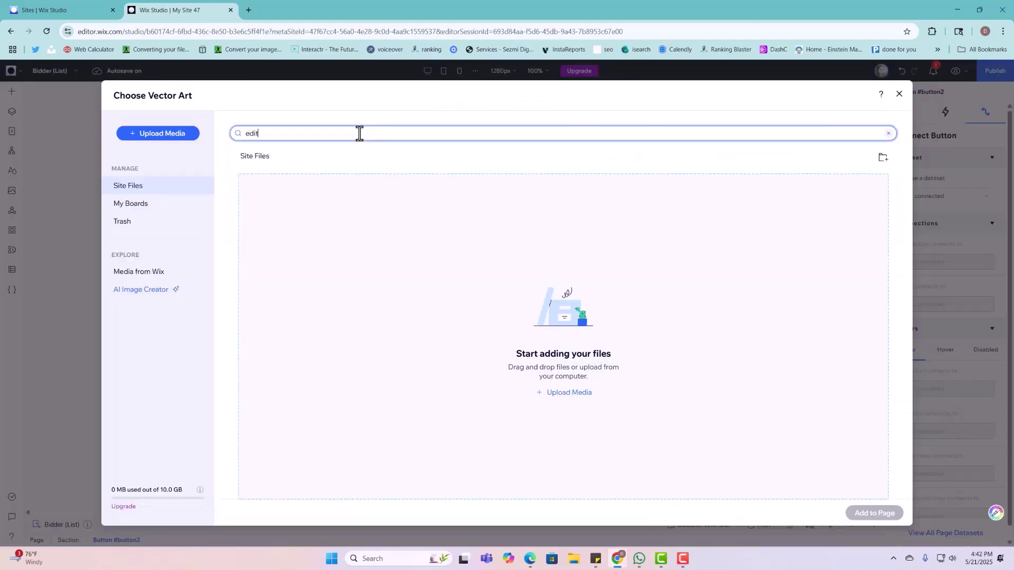
type("t")
key("Return")
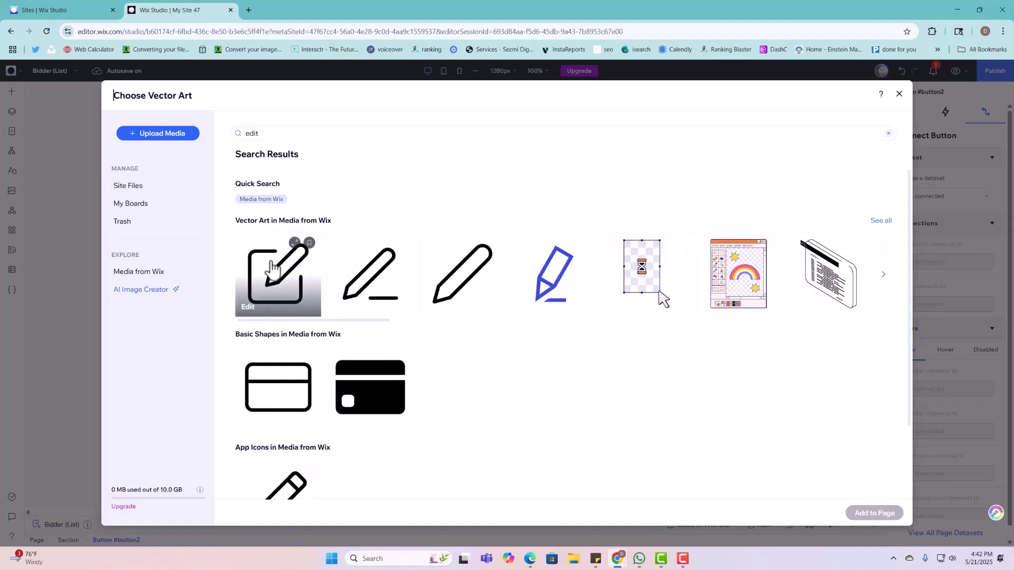
left_click(272, 268)
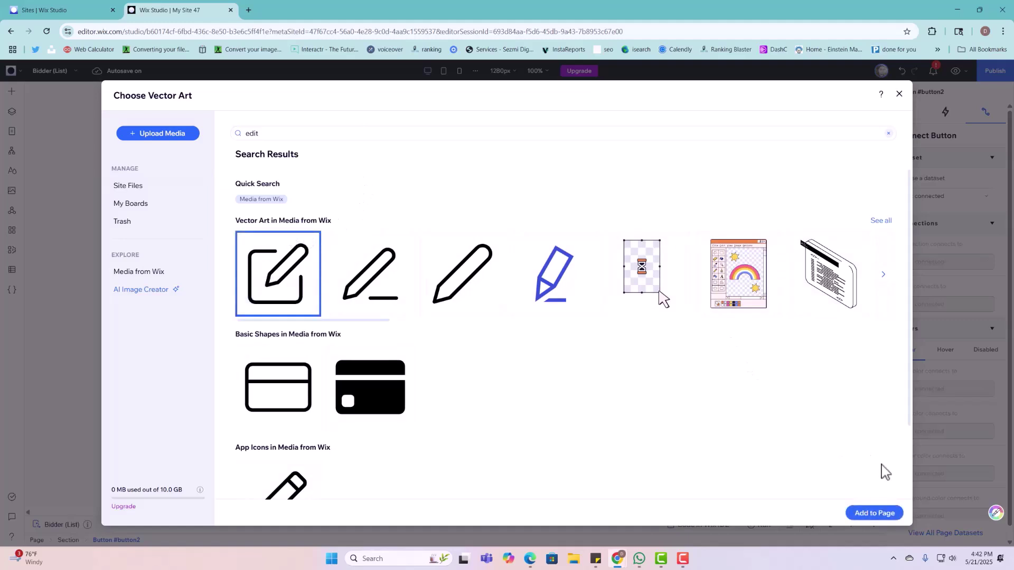
left_click(875, 517)
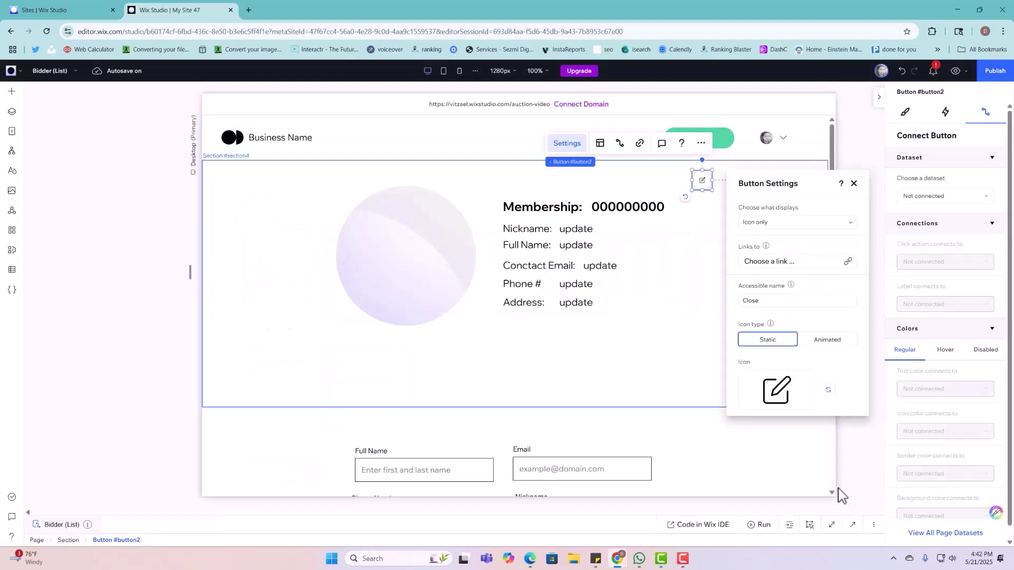
left_click(854, 184)
left_click(904, 112)
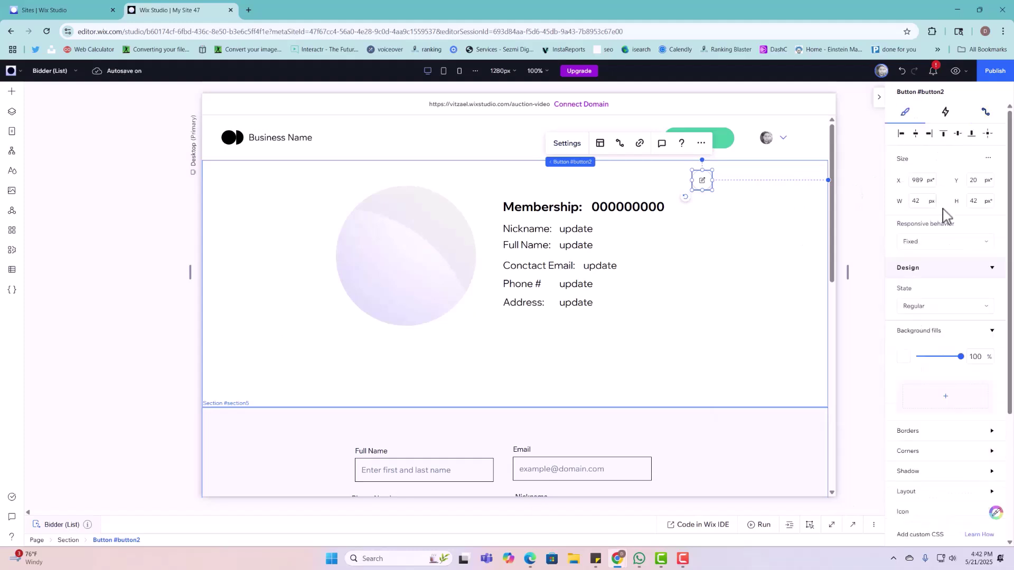
scroll(946, 216, "down", 3)
Step: Change the edit icon button's ID from button2 to editSectionBTN
left_click(919, 338)
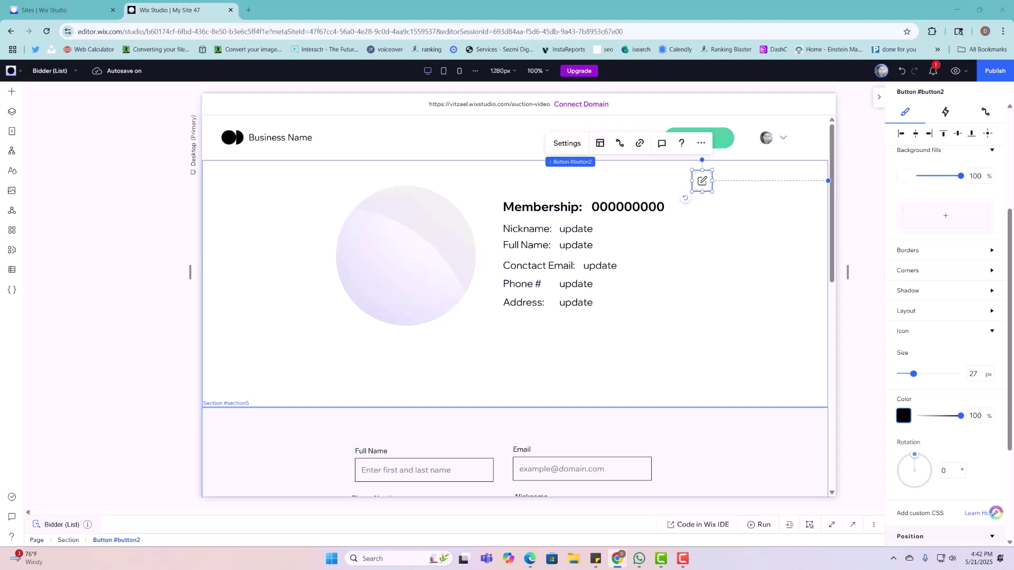
left_click(853, 525)
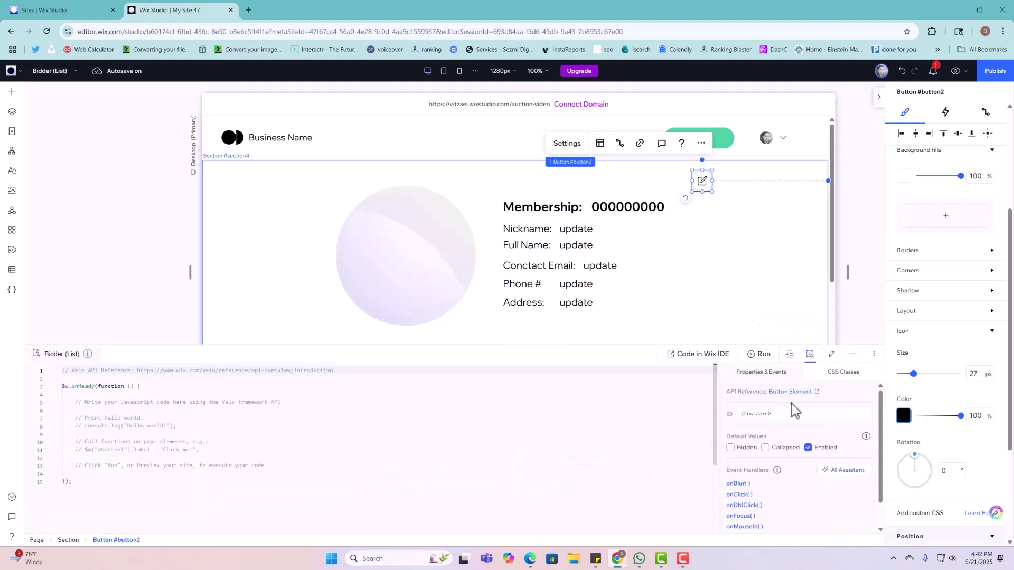
left_click(762, 416)
type("editSectionBTN")
key("Return")
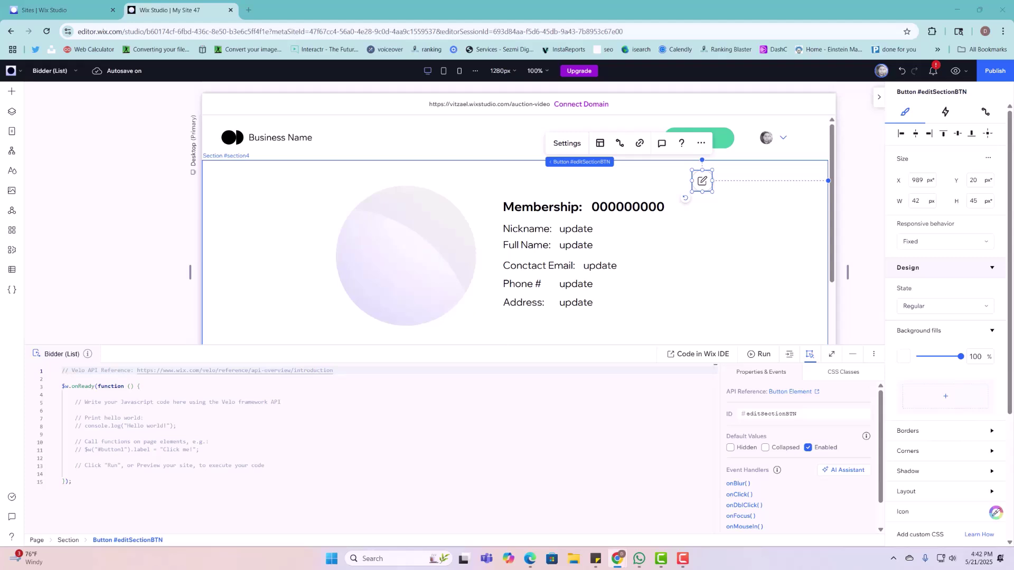
left_click(853, 354)
Step: Connect the Full Name and Email inputs to Edit Dataset's Full Name and Contact Email fields
scroll(740, 388, "down", 2)
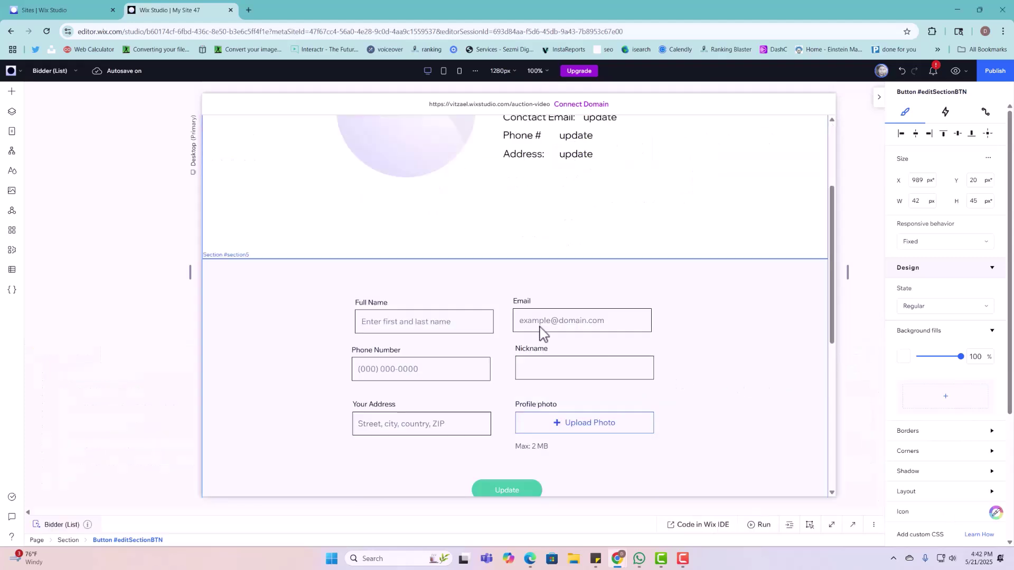
left_click(426, 325)
left_click_drag(422, 321, 419, 319)
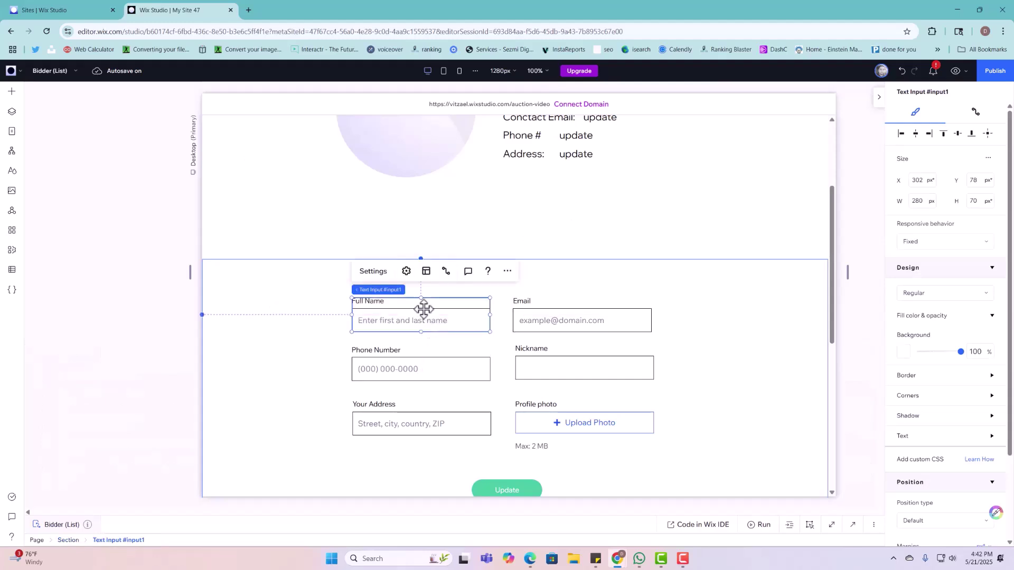
left_click(446, 272)
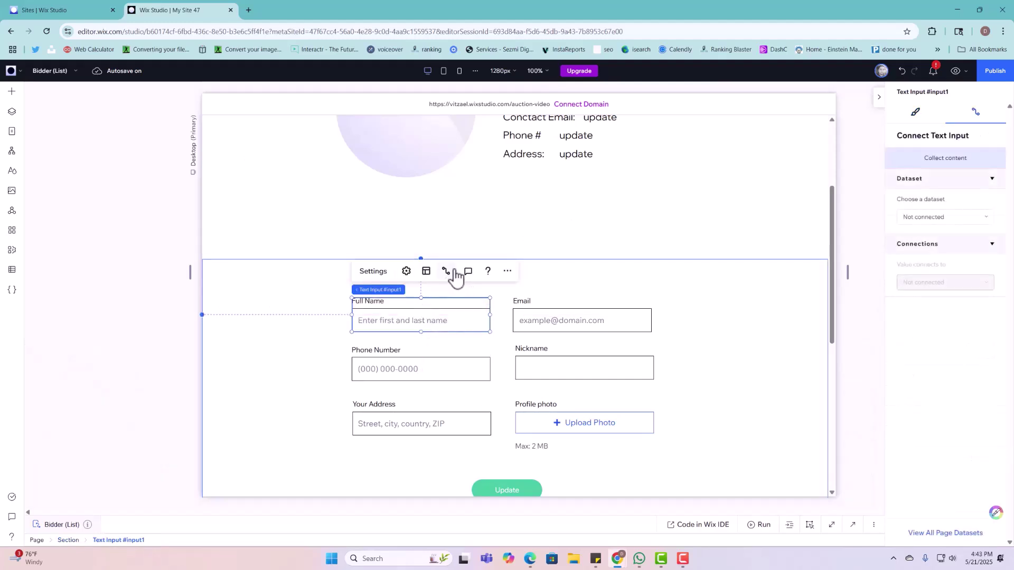
left_click(925, 218)
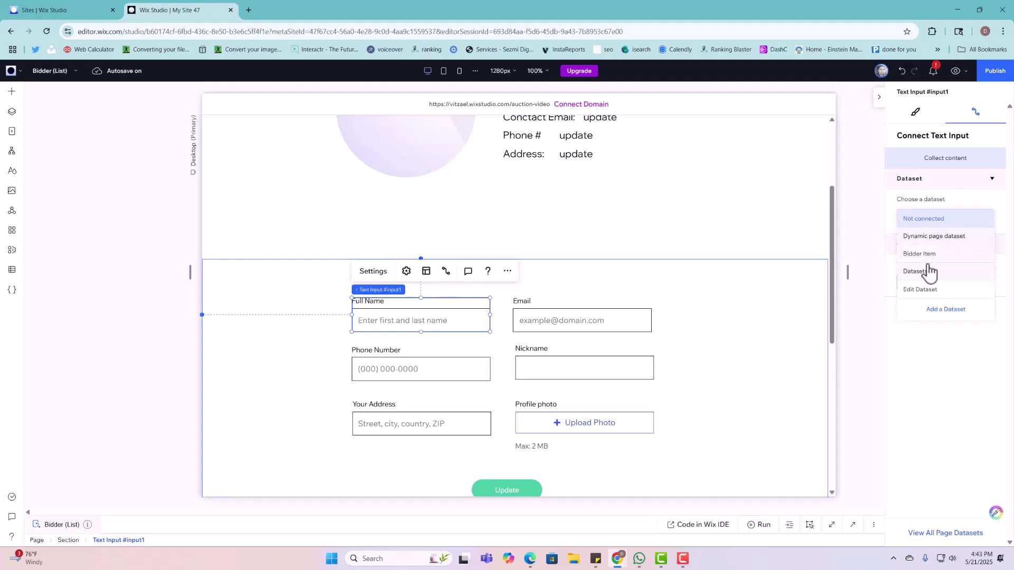
left_click(928, 290)
left_click(929, 332)
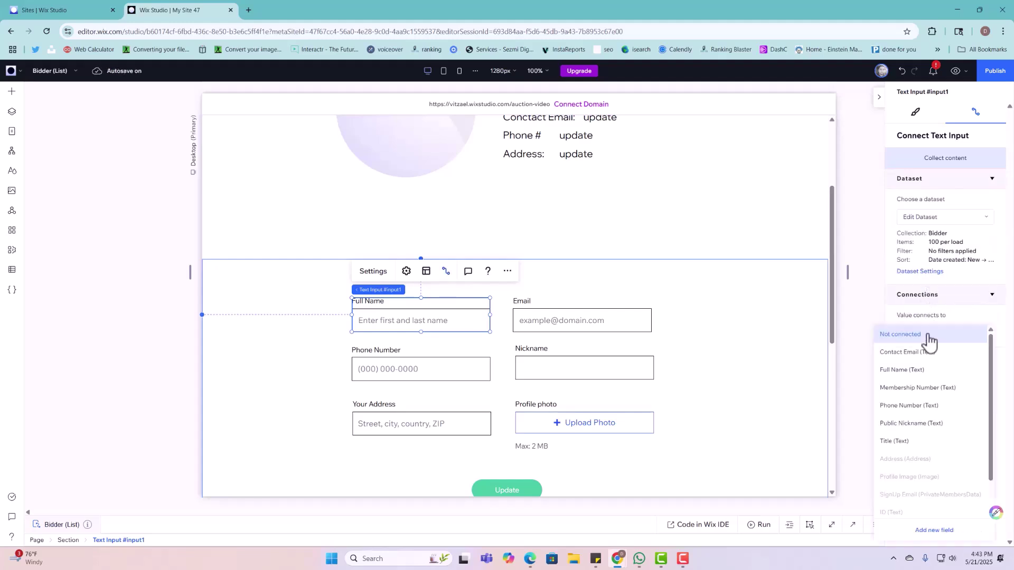
left_click(924, 370)
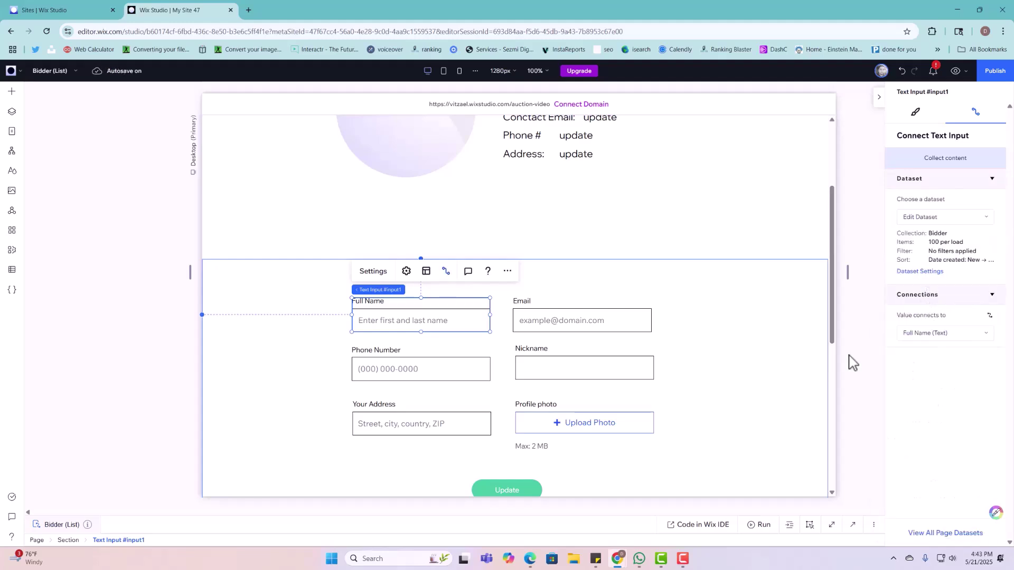
left_click(623, 320)
left_click(935, 217)
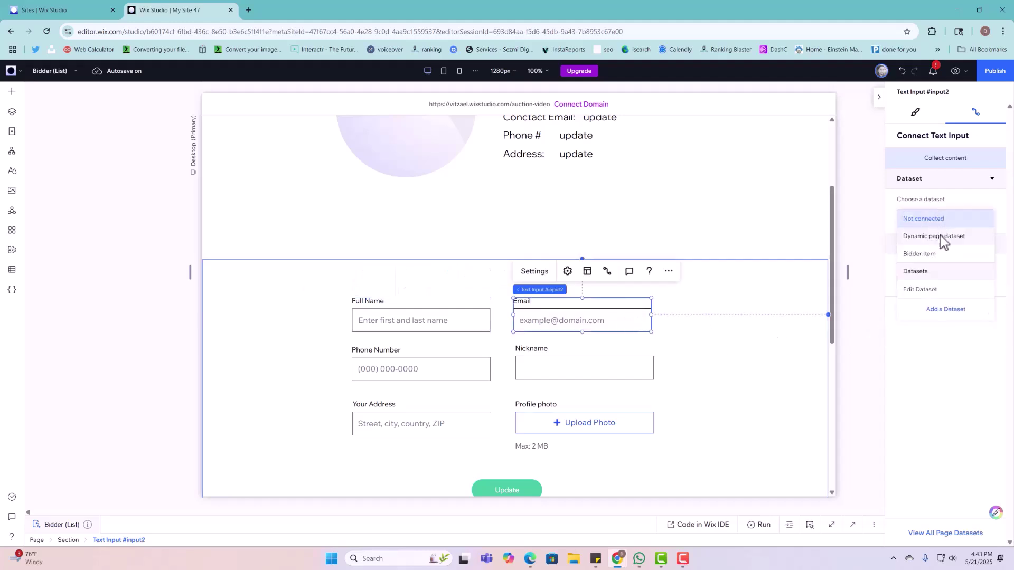
left_click(933, 290)
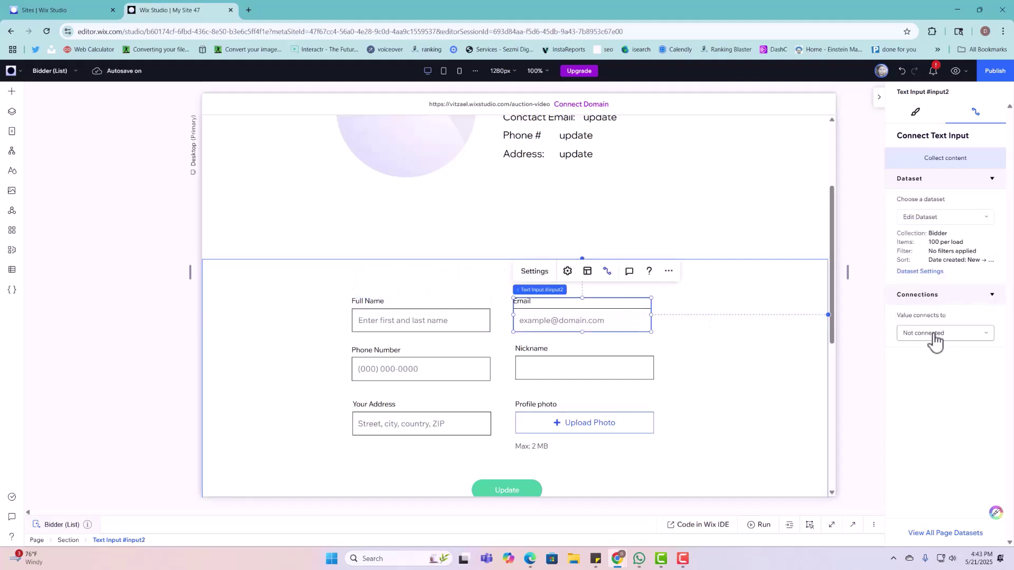
left_click(935, 340)
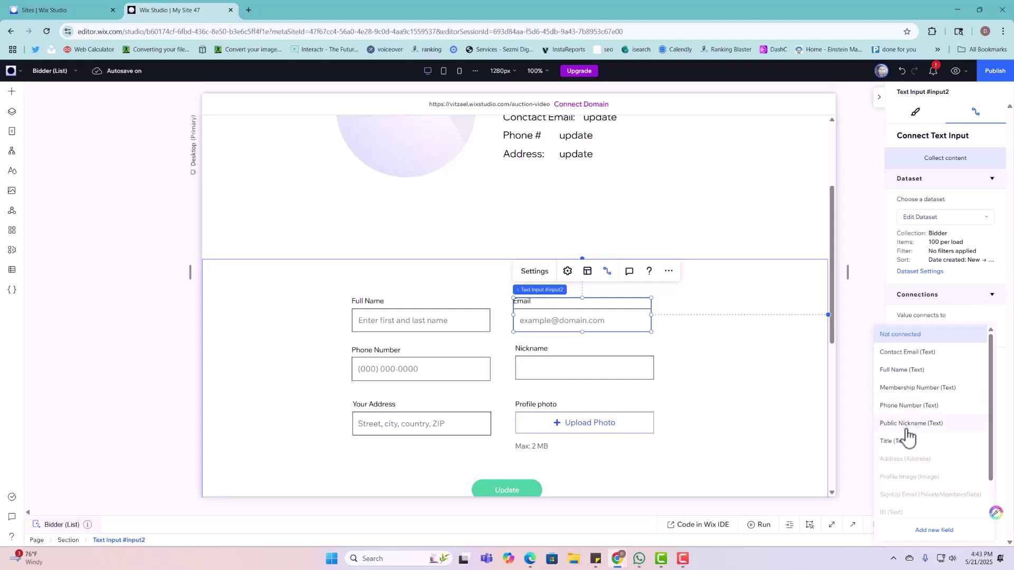
left_click(912, 352)
Step: Connect the phone and nickname inputs to the Phone Number and Public Nickname fields
left_click(426, 368)
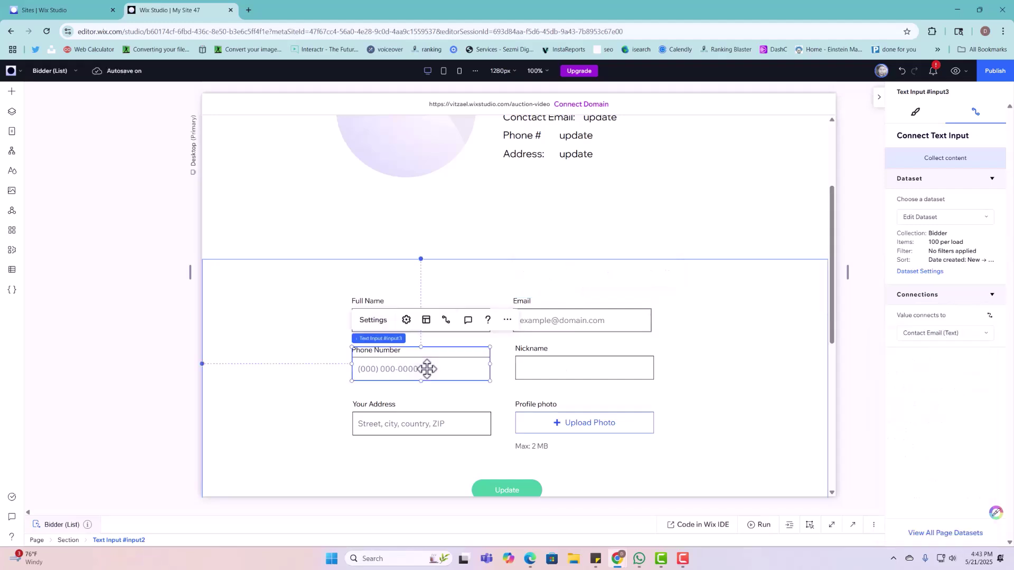
left_click(933, 217)
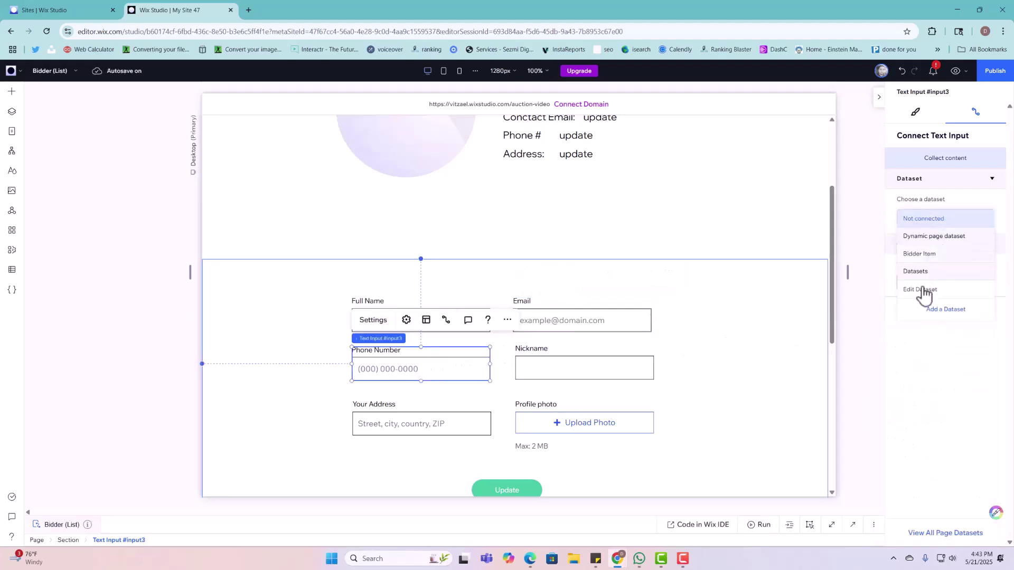
left_click(924, 291)
left_click(936, 333)
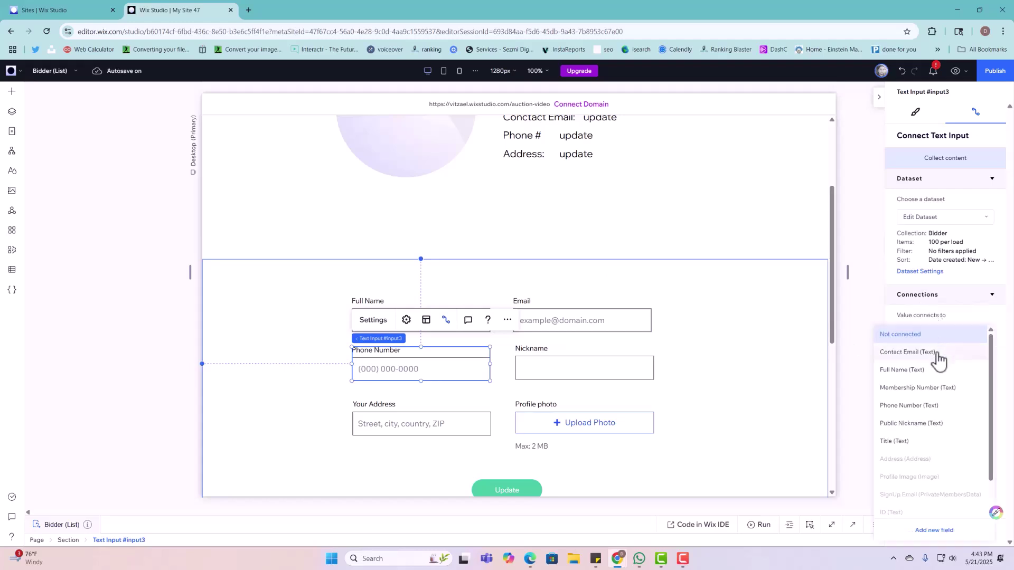
left_click(911, 405)
left_click(628, 369)
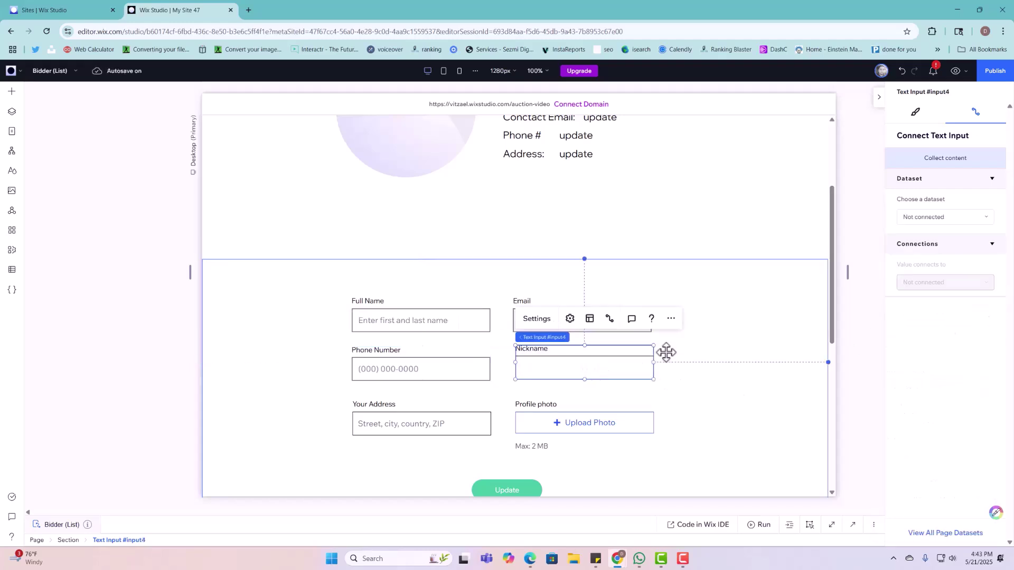
left_click(921, 221)
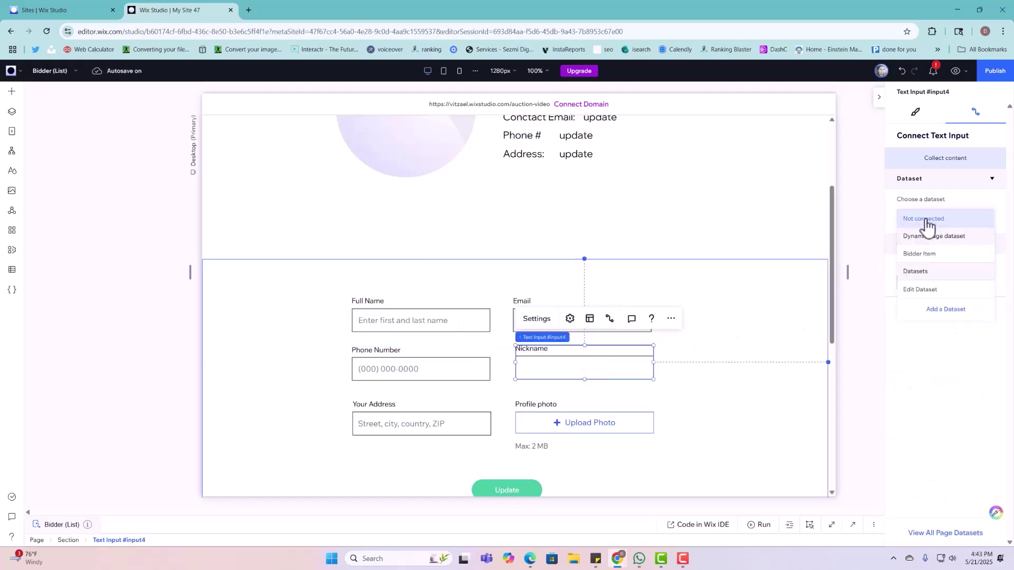
left_click(921, 289)
left_click(924, 342)
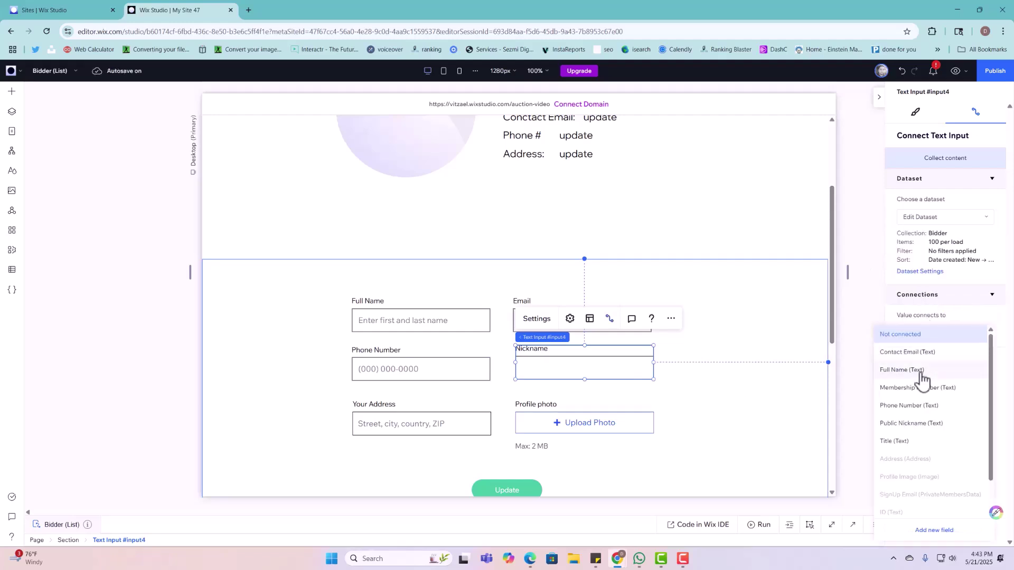
left_click(914, 426)
Step: Connect the address input to Address and the Upload Photo button to Profile Image
left_click(425, 418)
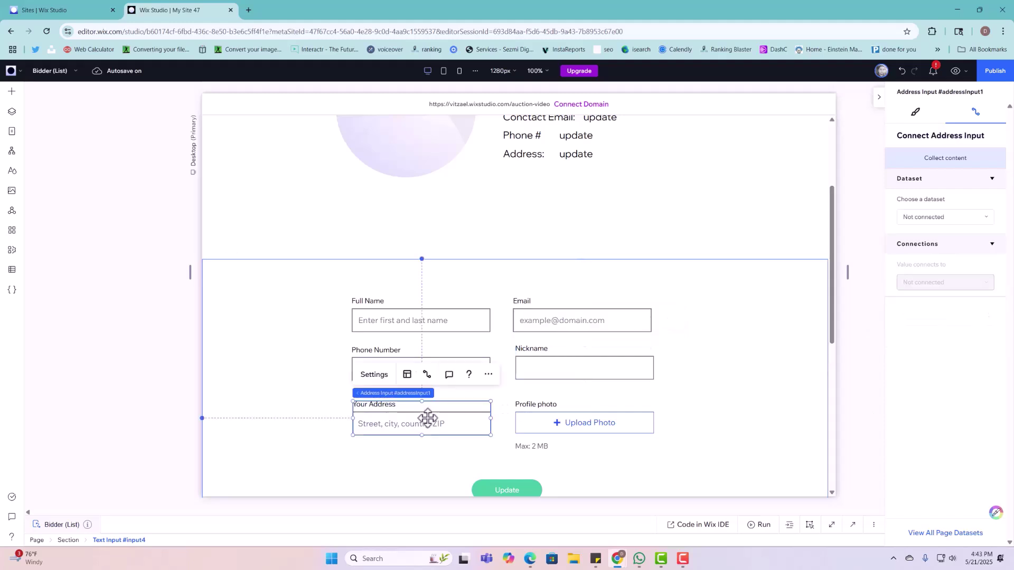
left_click(929, 222)
left_click(924, 290)
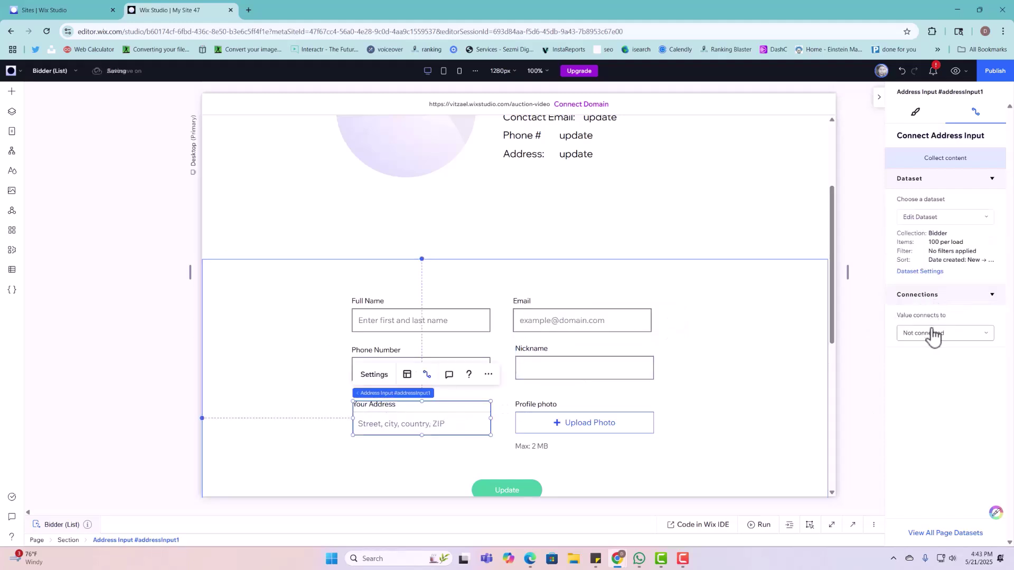
left_click(933, 333)
left_click(919, 363)
left_click(608, 423)
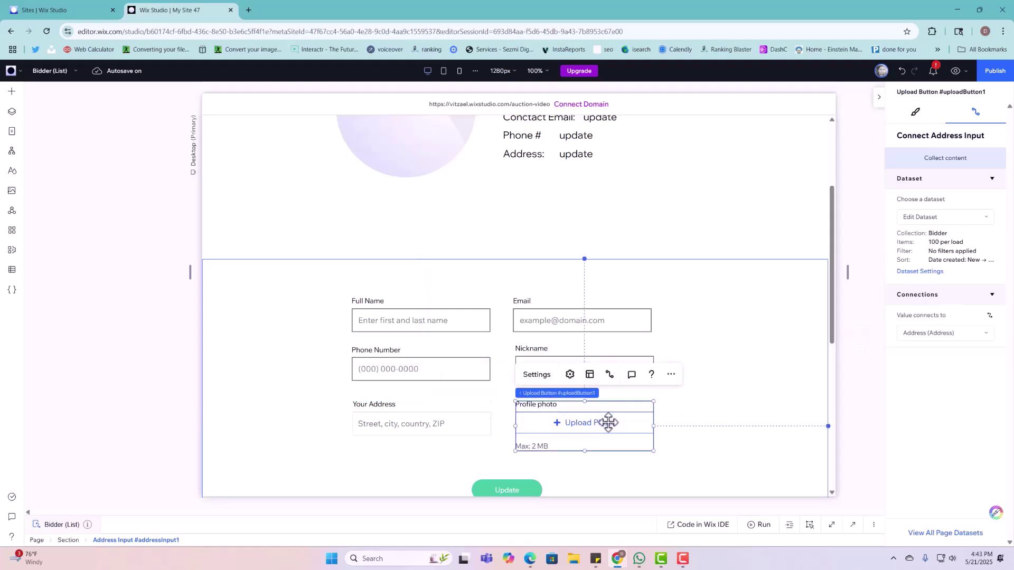
left_click(908, 219)
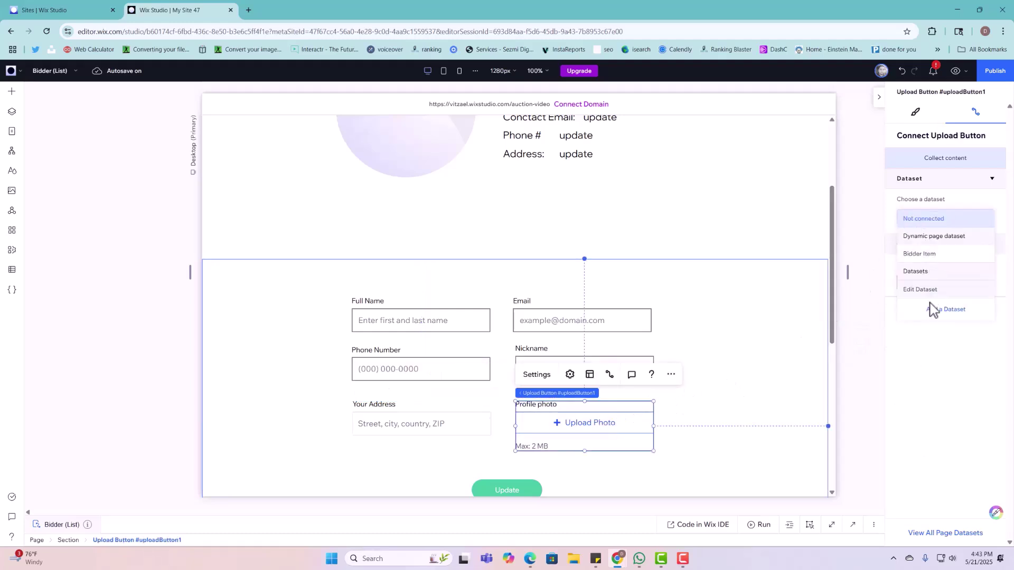
left_click(924, 289)
left_click(933, 332)
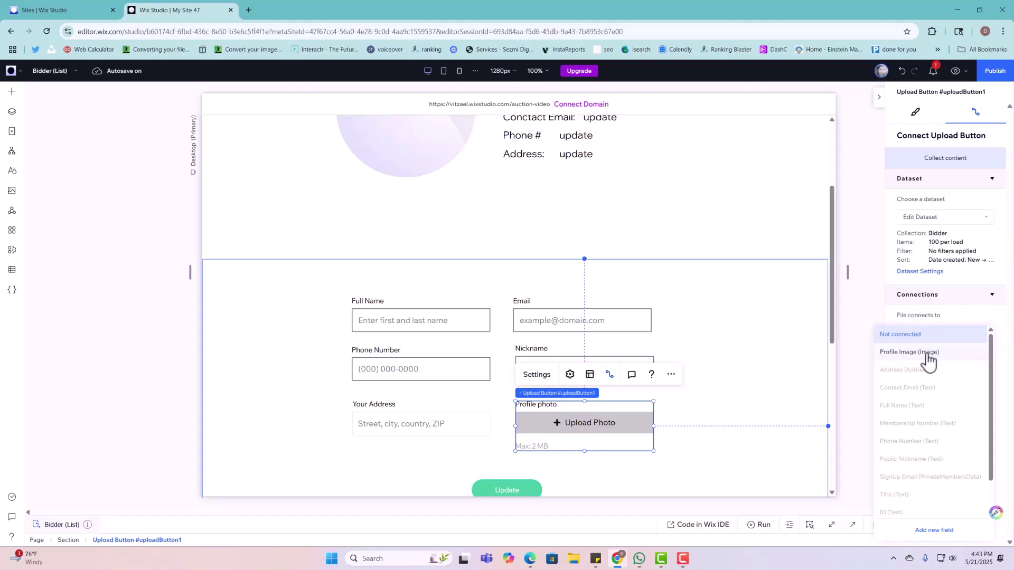
left_click(928, 355)
Step: Make Update submit to Edit Dataset, with failure and success messages placed below it
scroll(648, 428, "down", 3)
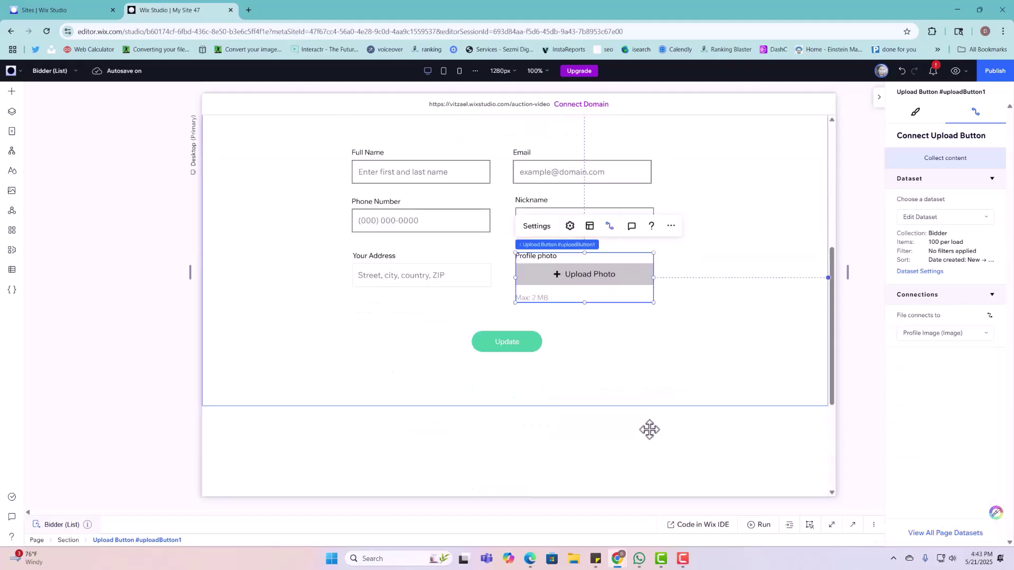
left_click(512, 337)
left_click(513, 337)
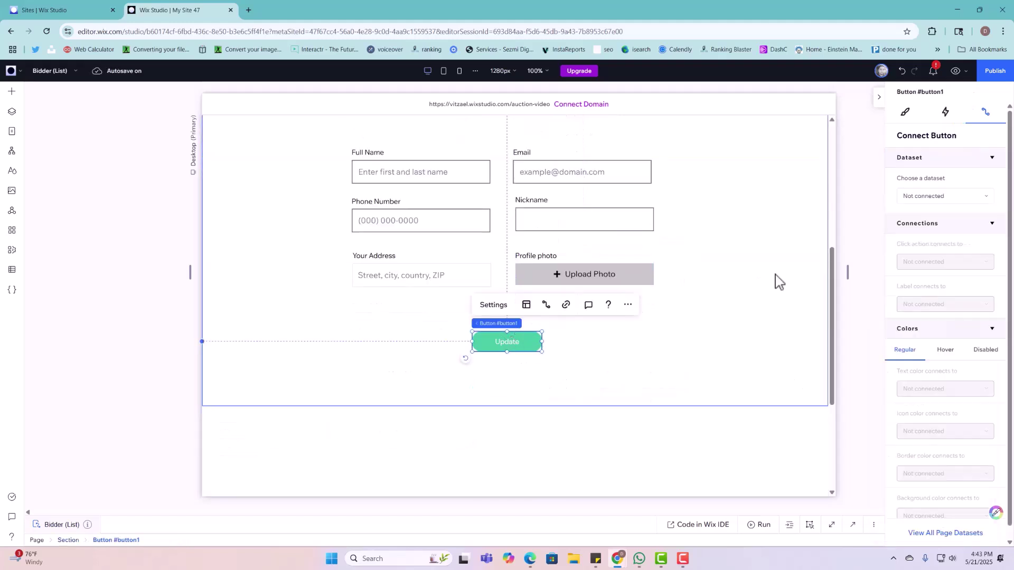
left_click(921, 197)
left_click(920, 269)
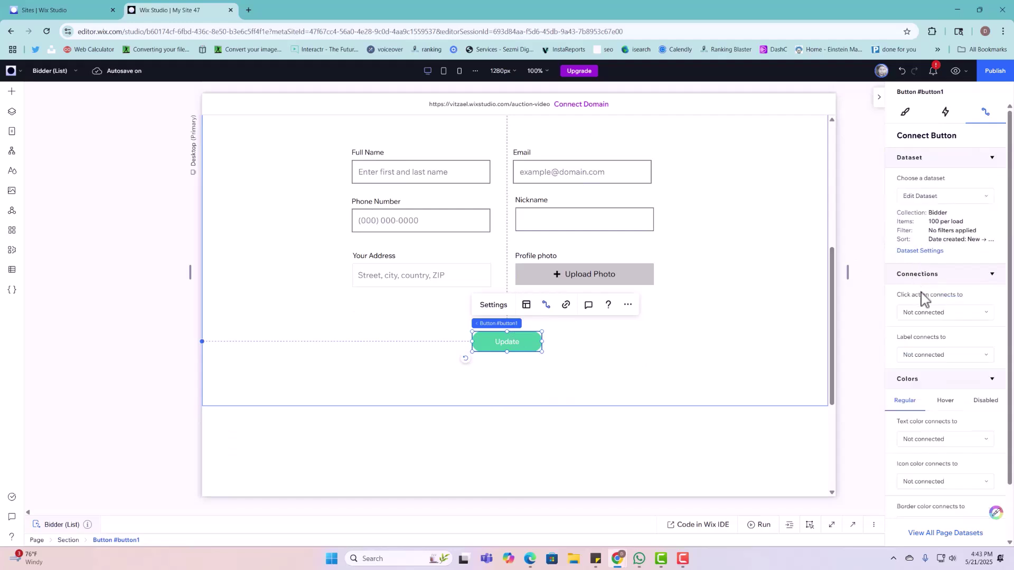
left_click(927, 322)
left_click(904, 350)
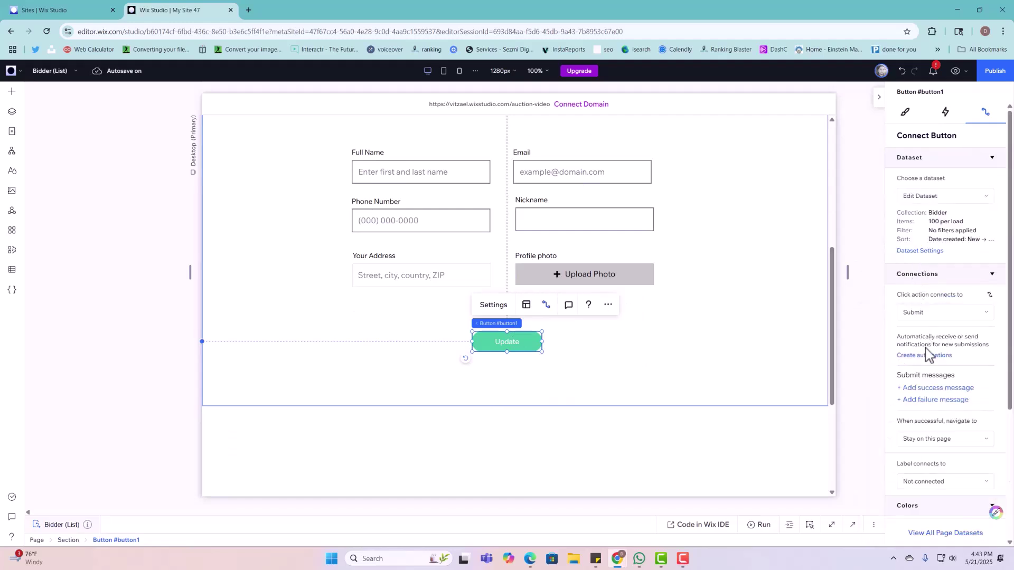
left_click(919, 389)
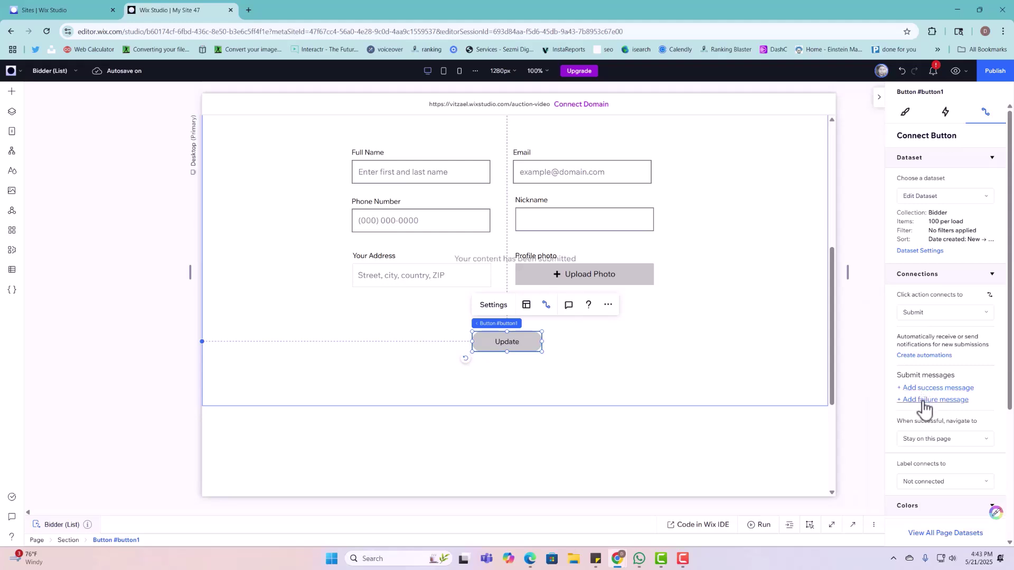
left_click(923, 400)
left_click_drag(487, 260, 486, 365)
left_click_drag(498, 260, 507, 391)
Step: Check the header profile image's data connection and bring up the Edit Dataset settings
left_click(710, 201)
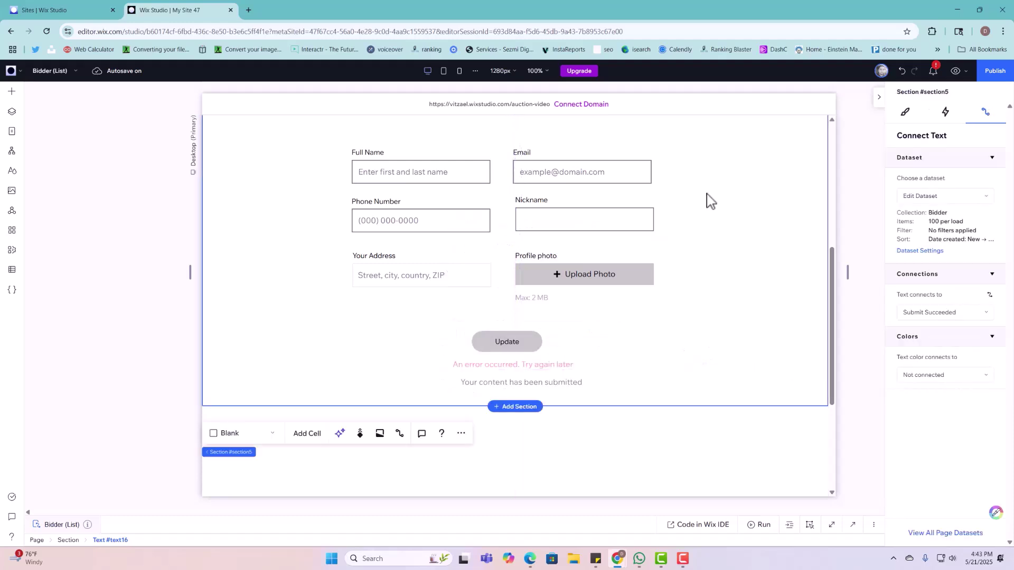
scroll(705, 195, "up", 5)
left_click(414, 267)
left_click(416, 267)
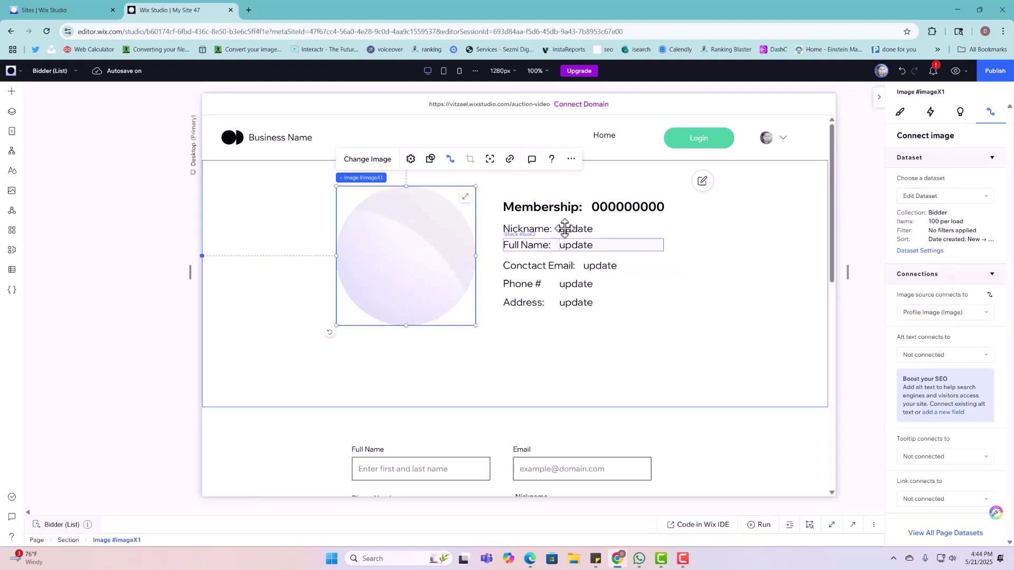
left_click(752, 234)
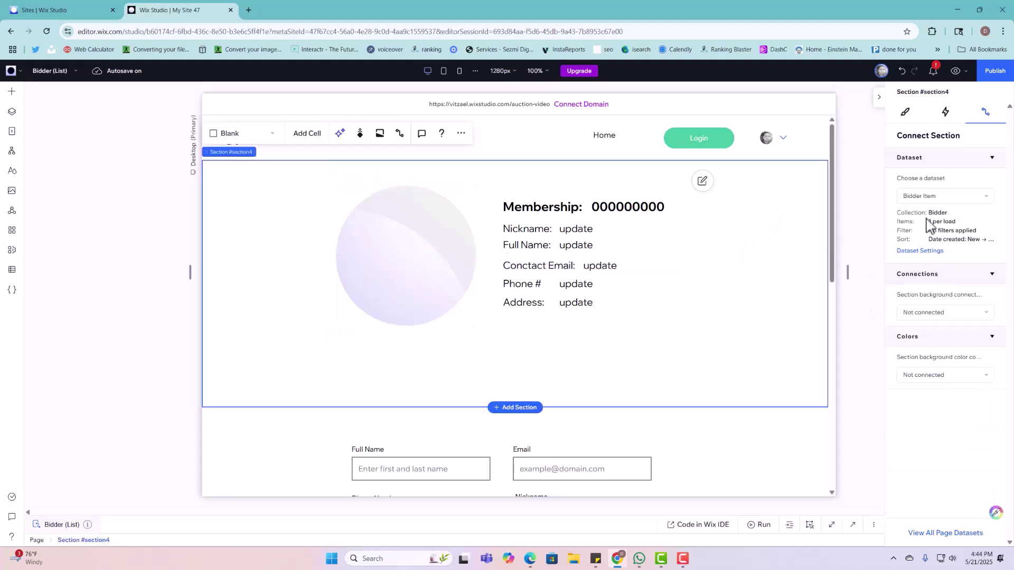
left_click(380, 280)
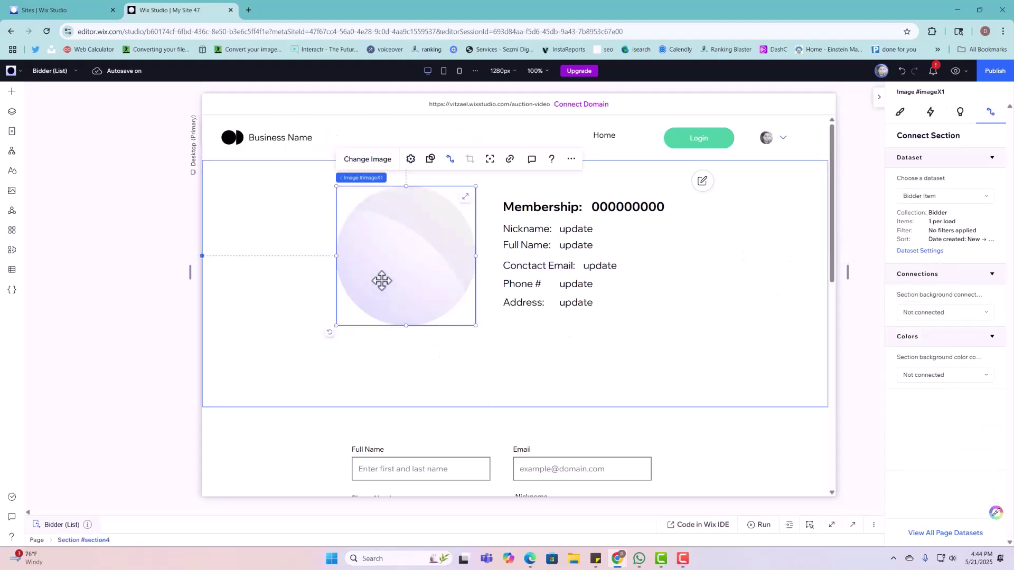
left_click(931, 251)
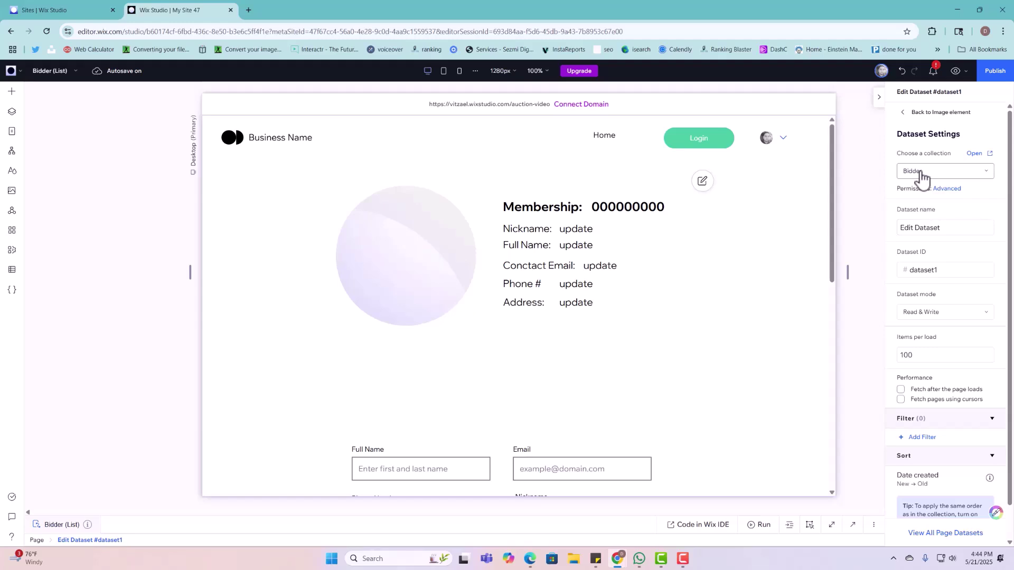
Step: Add an 'Owner is logged in' filter to the Edit Dataset, limiting it to the member's own Bidder items
left_click(902, 114)
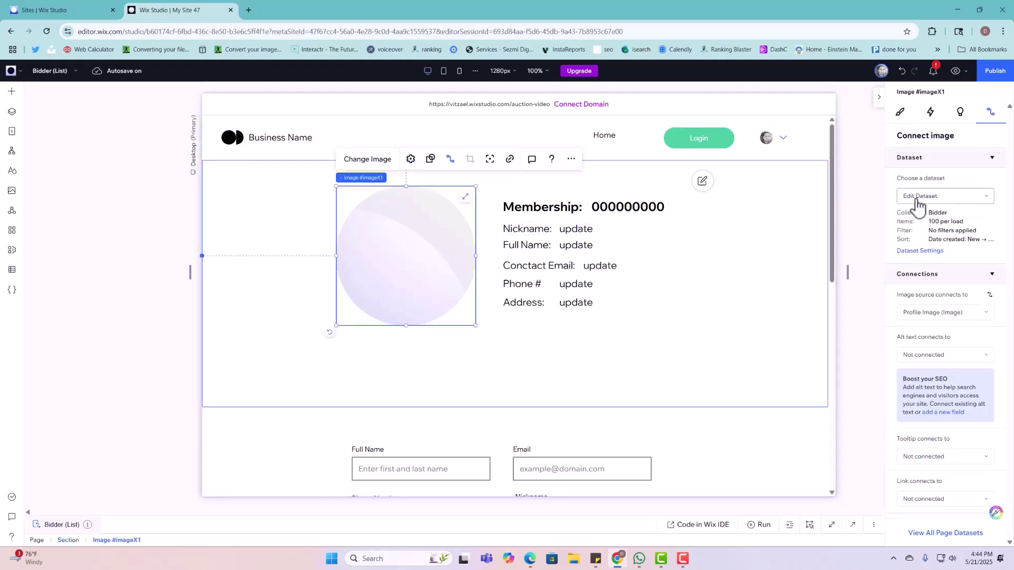
left_click(926, 252)
left_click(918, 438)
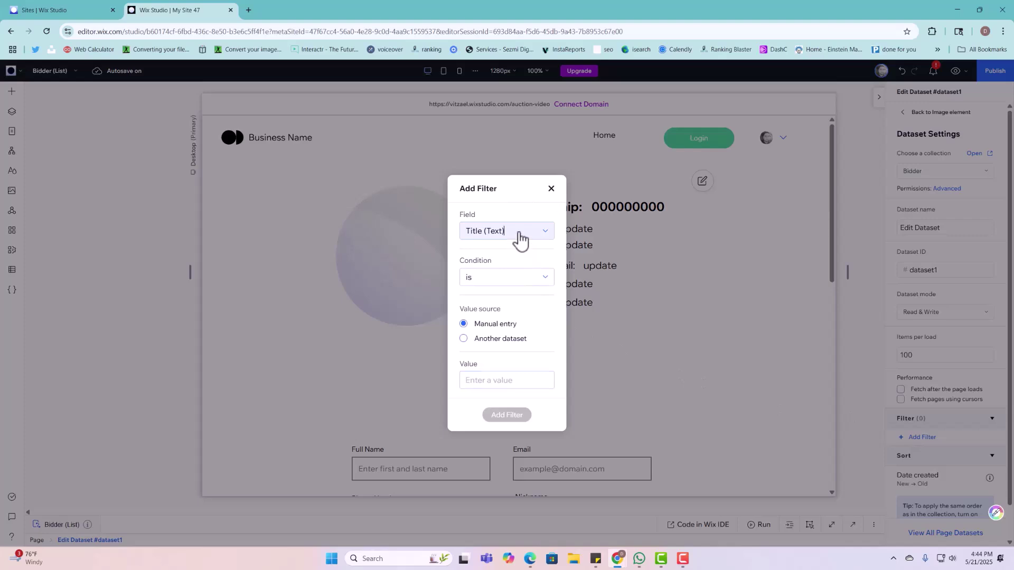
left_click(519, 235)
left_click(505, 418)
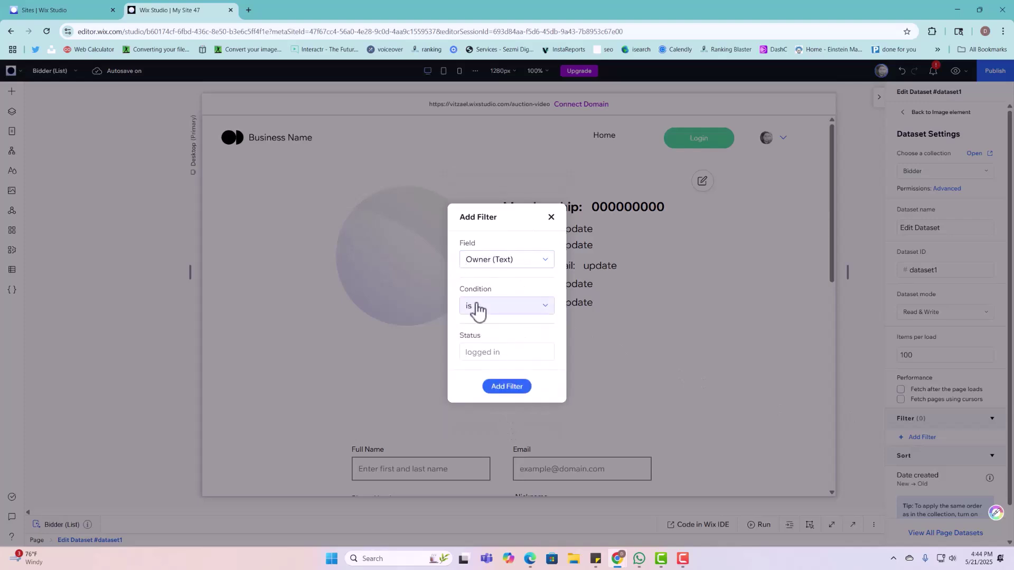
left_click(525, 388)
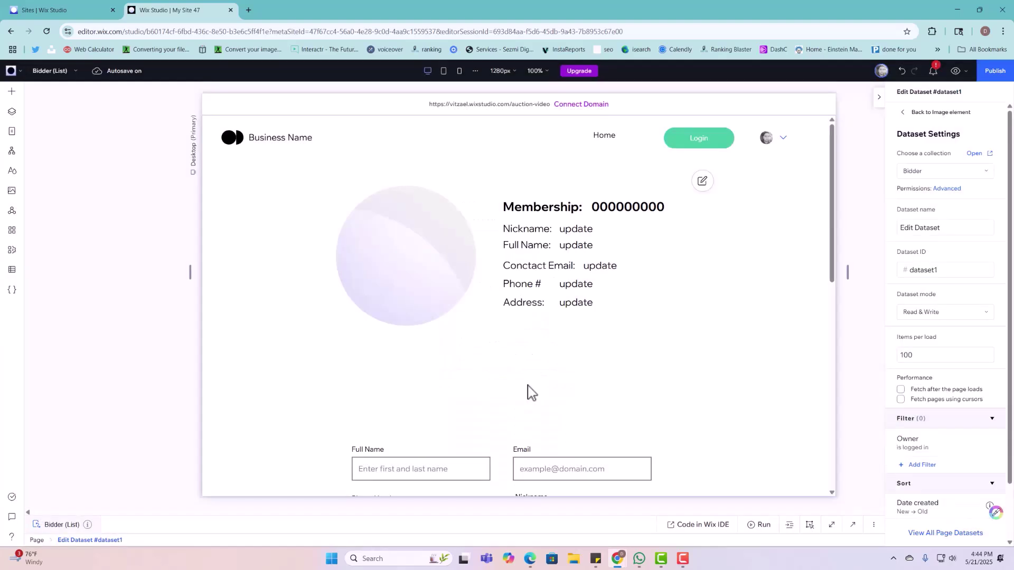
scroll(720, 354, "down", 6)
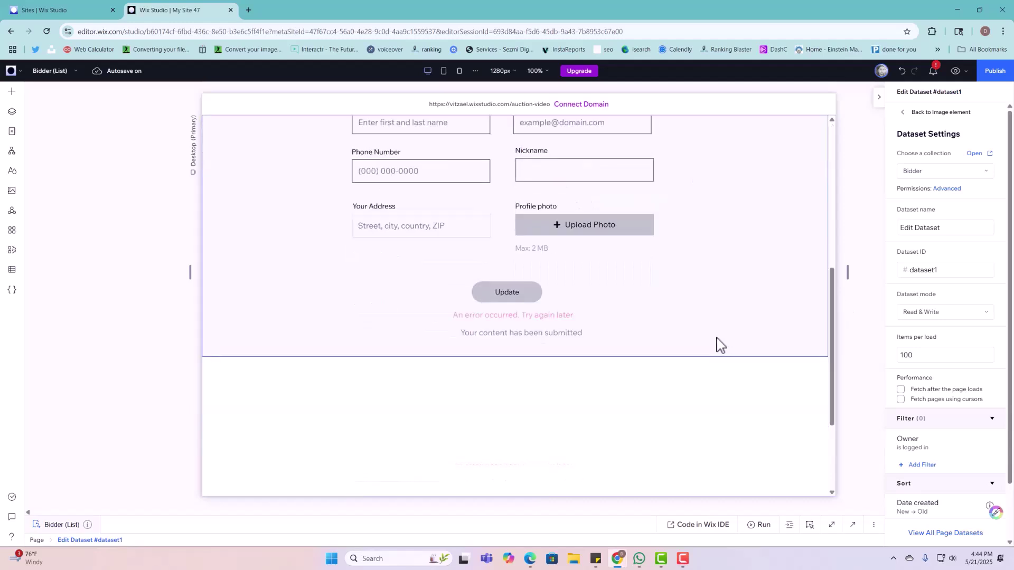
scroll(730, 259, "up", 1)
scroll(730, 257, "up", 2)
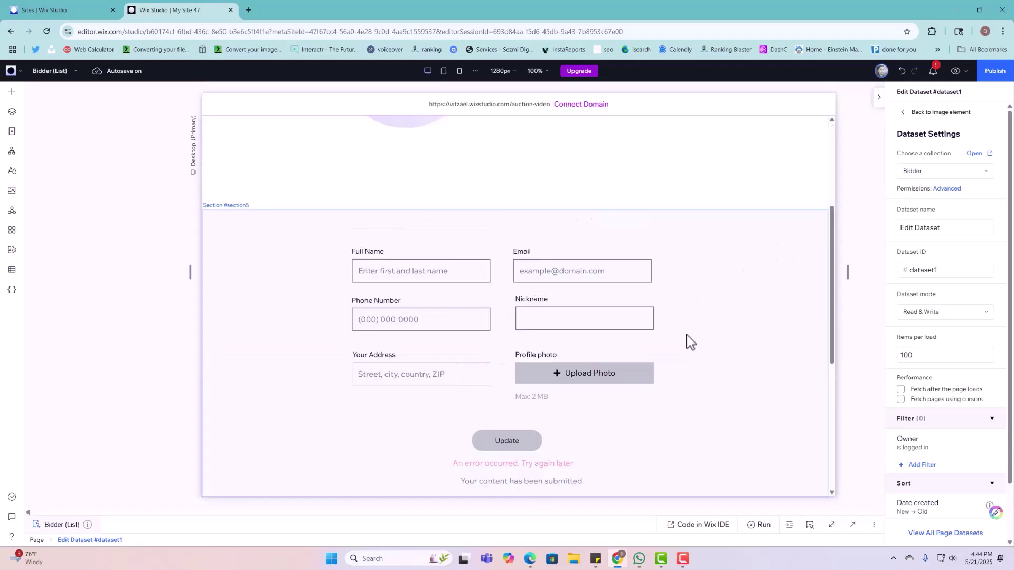
scroll(597, 370, "up", 4)
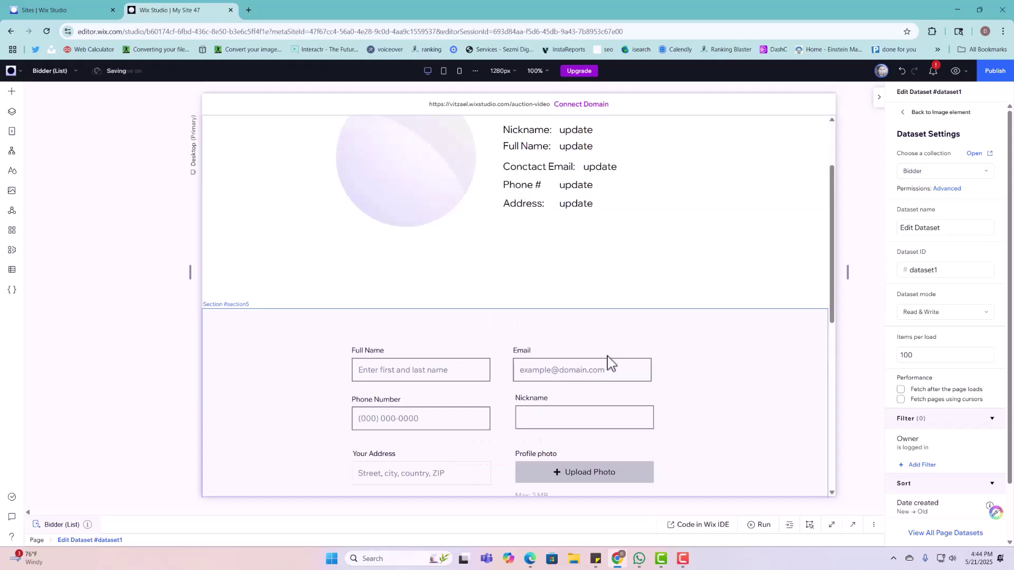
scroll(627, 357, "down", 2)
scroll(639, 355, "up", 2)
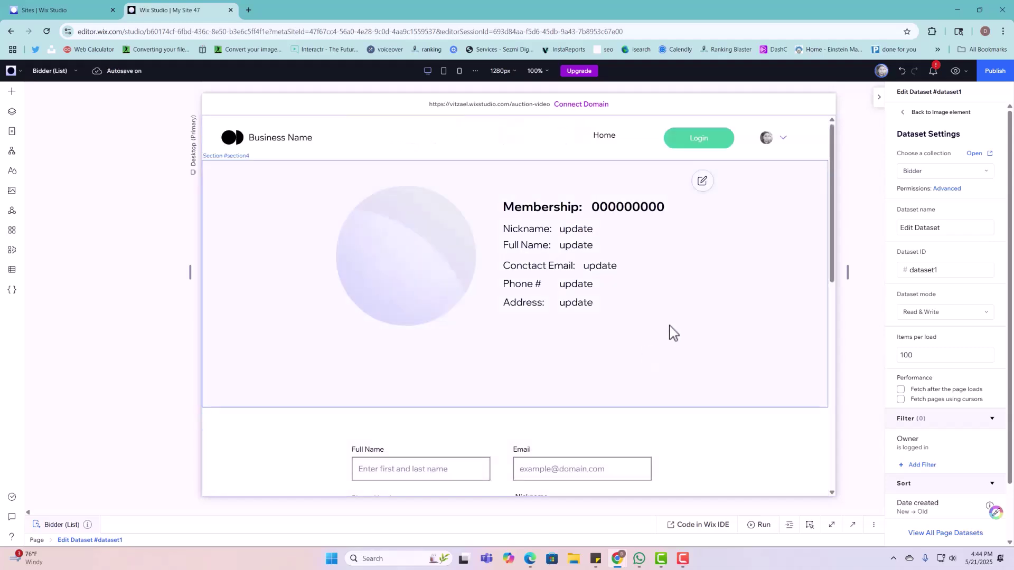
scroll(597, 404, "down", 1)
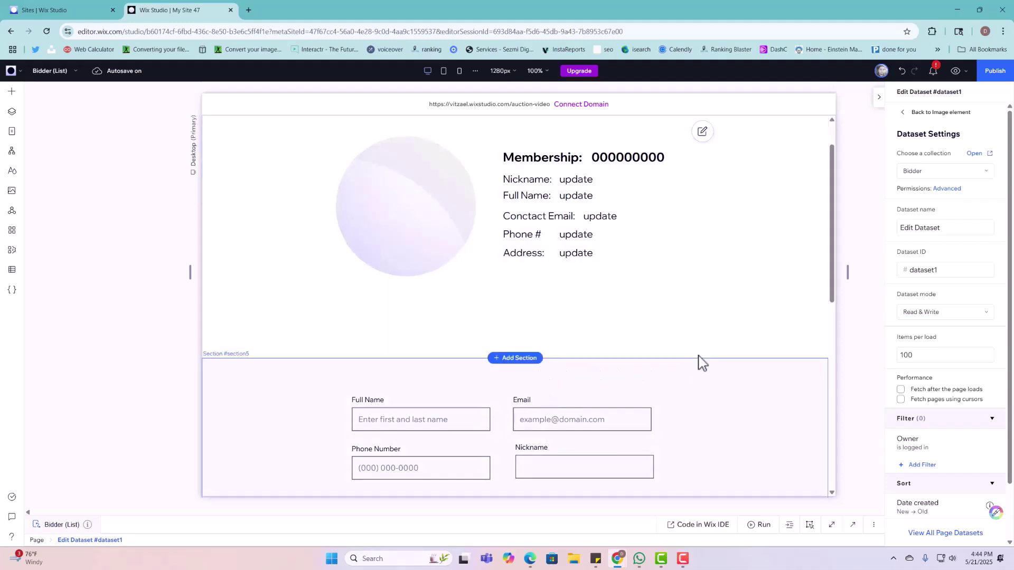
scroll(801, 468, "down", 2)
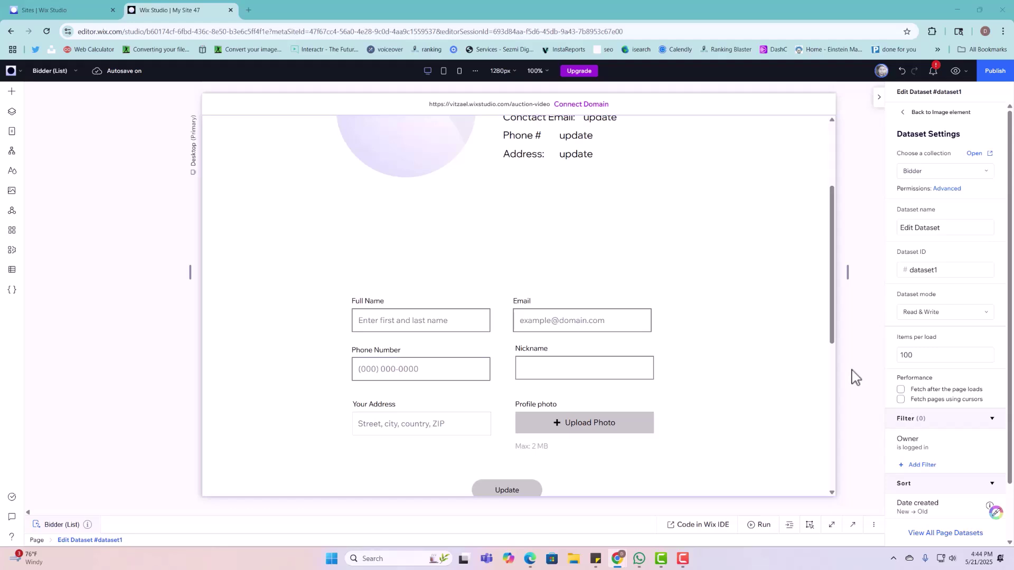
Step: Set the form section's ID to EditProfileSection and make it collapsed by default
left_click(755, 213)
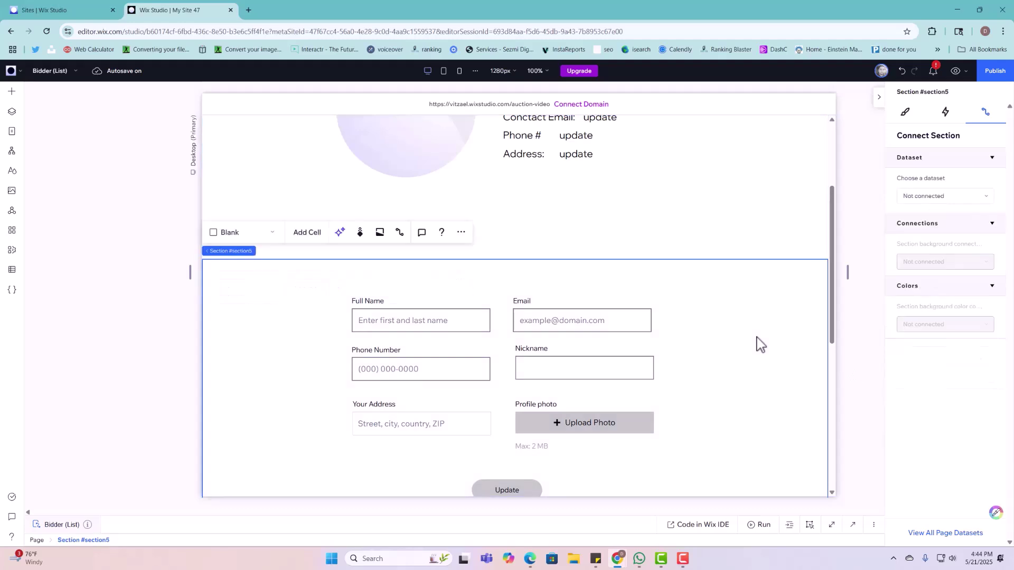
left_click(853, 525)
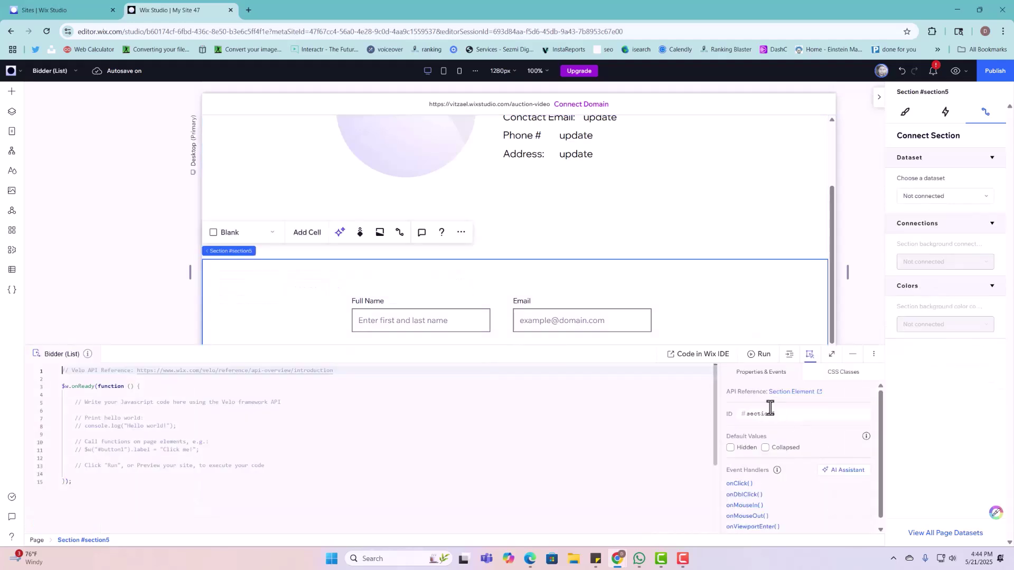
left_click(766, 449)
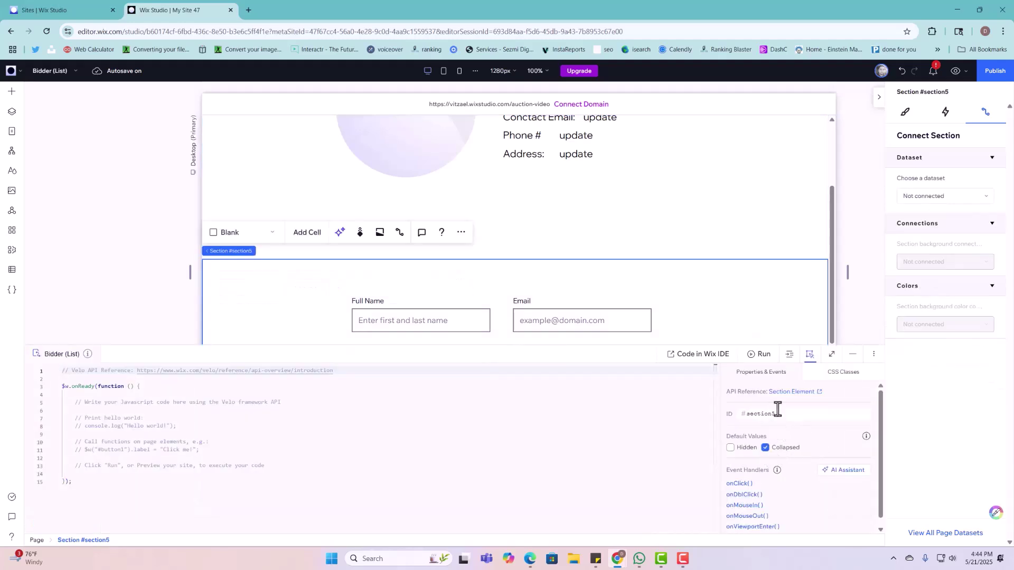
left_click(780, 414)
type("EditProfileSection")
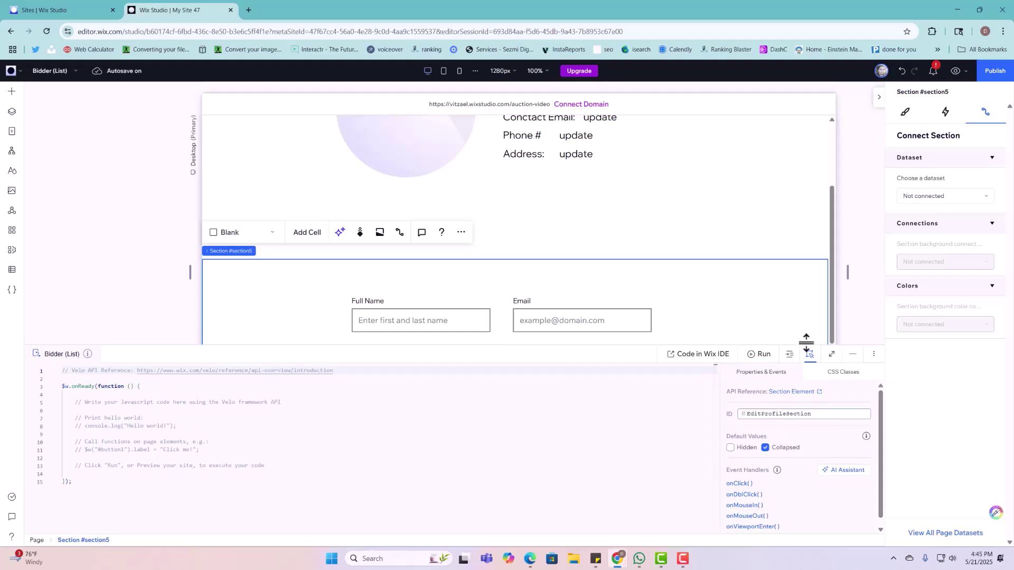
key("Return")
left_click(852, 354)
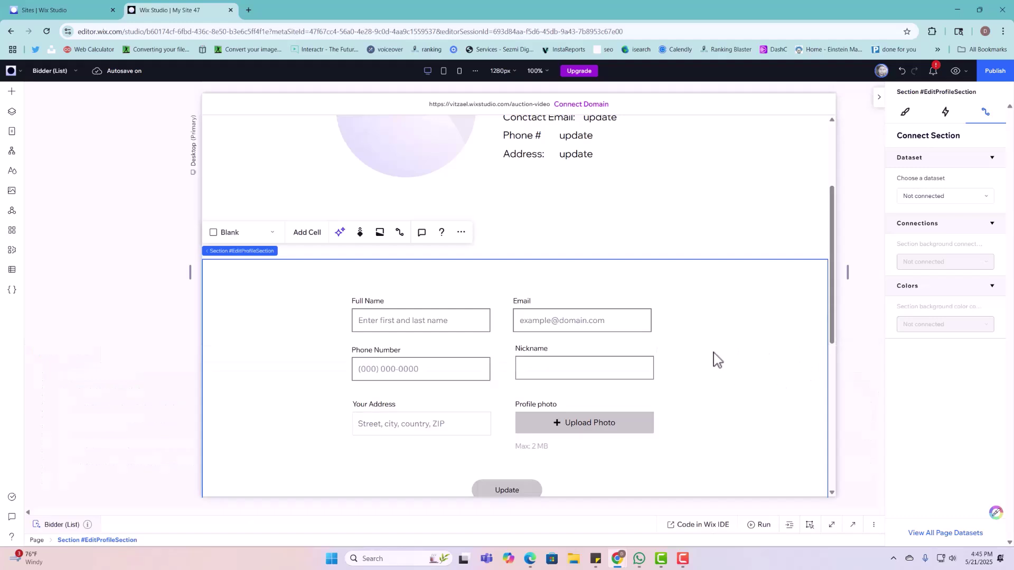
scroll(755, 390, "down", 3)
scroll(762, 410, "down", 2)
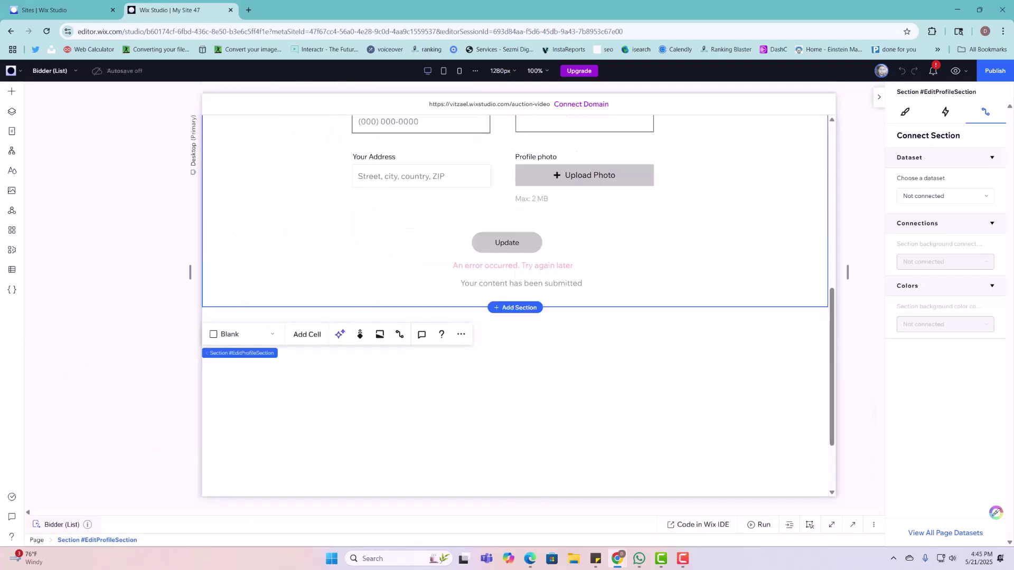
scroll(561, 350, "down", 2)
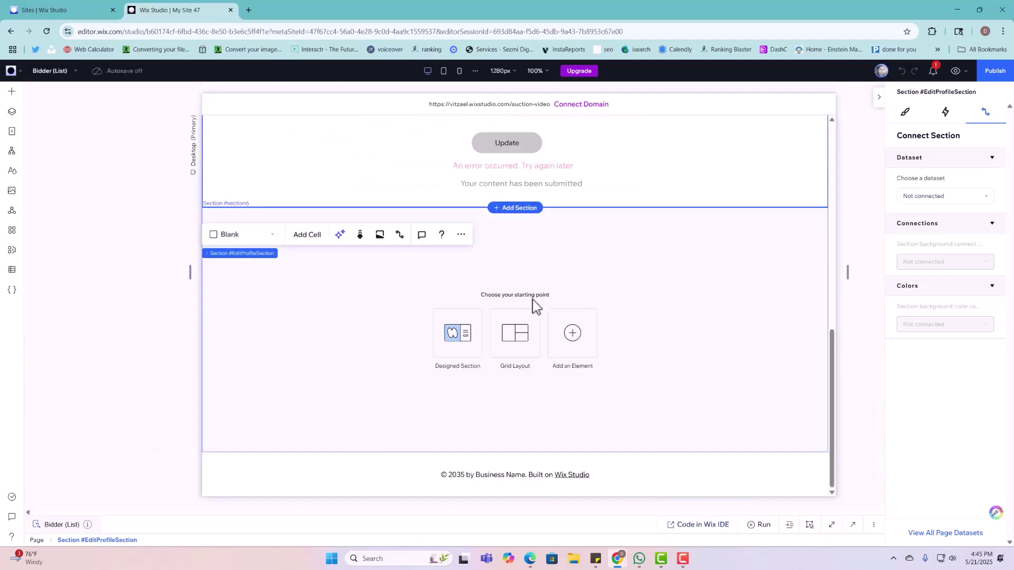
Step: Switch the empty section's horizontal padding units to percent, giving 5% side padding
left_click(581, 284)
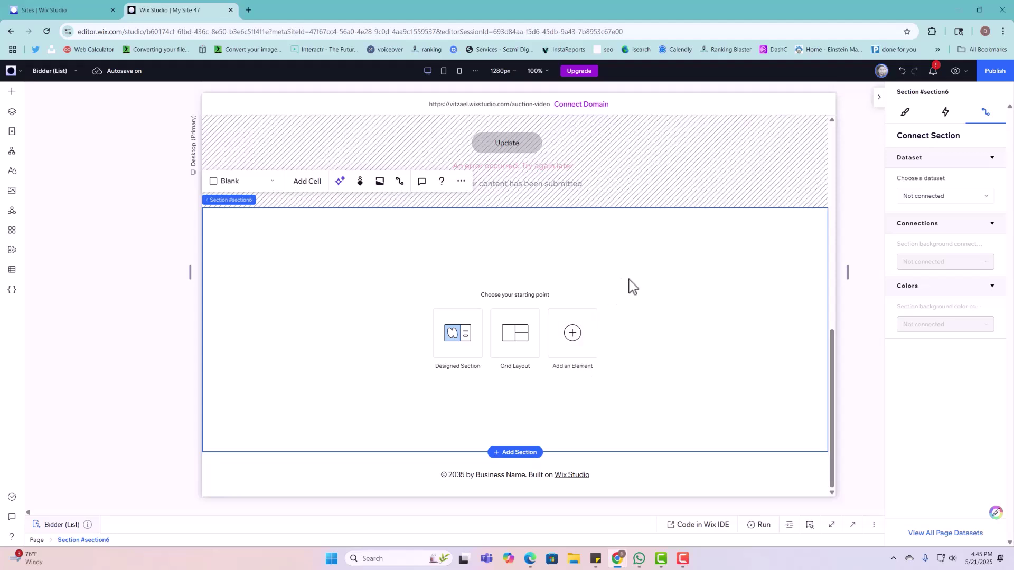
left_click(904, 115)
scroll(926, 333, "down", 2)
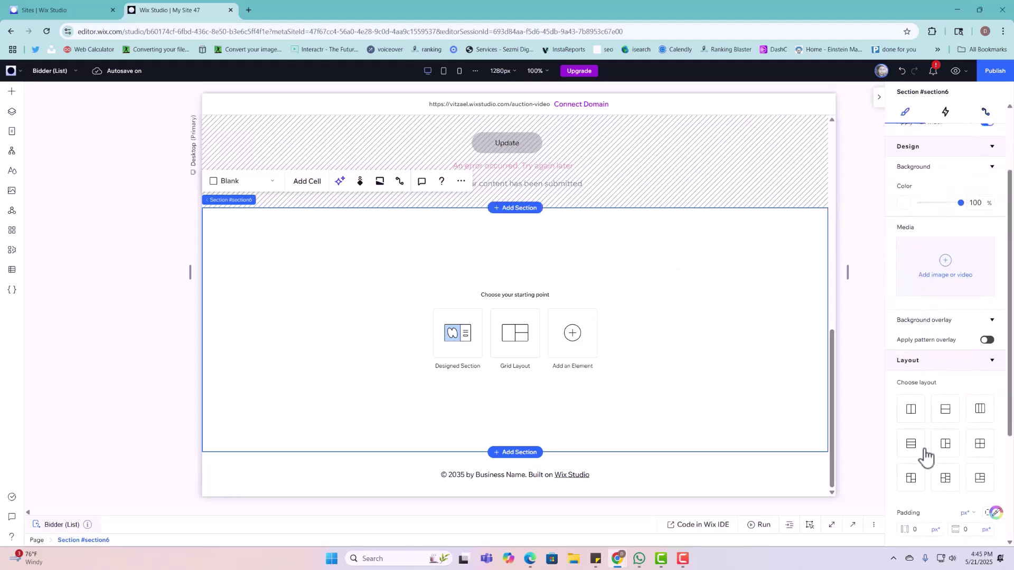
scroll(919, 446, "down", 2)
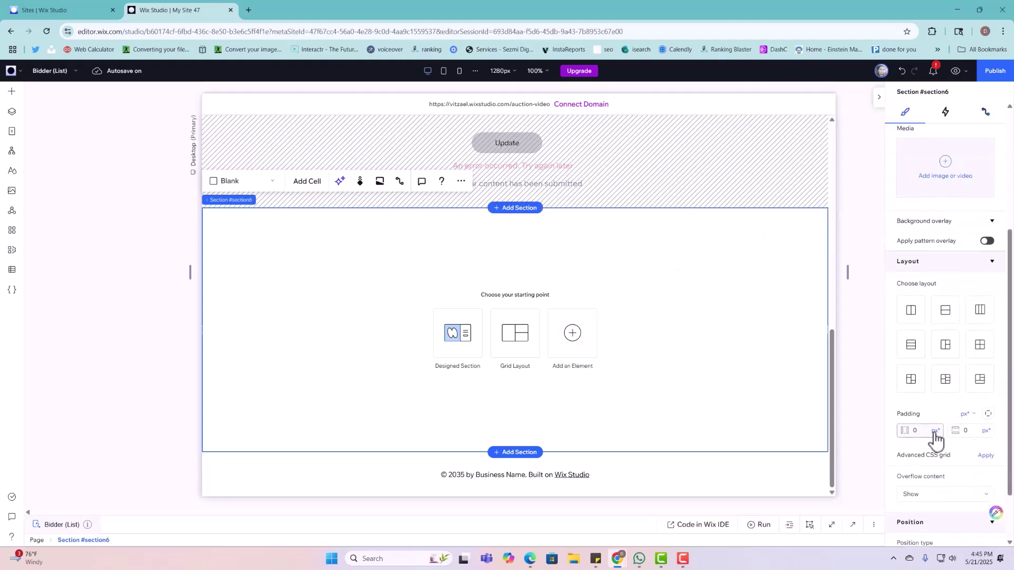
left_click(934, 430)
left_click(924, 475)
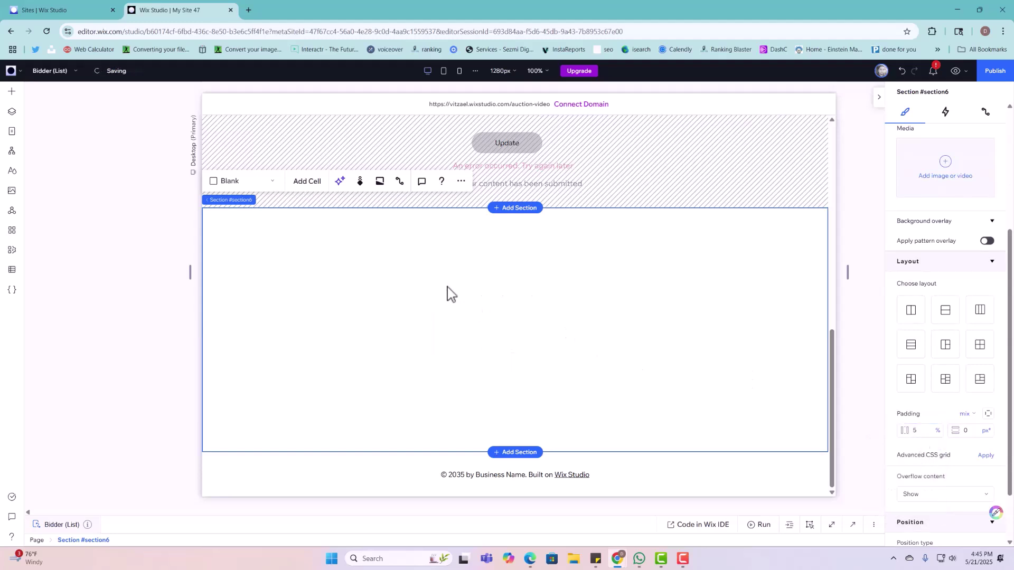
left_click(12, 92)
Step: Place an Embed Code element stretched across the empty section, clearing stray pasted code
left_click(72, 345)
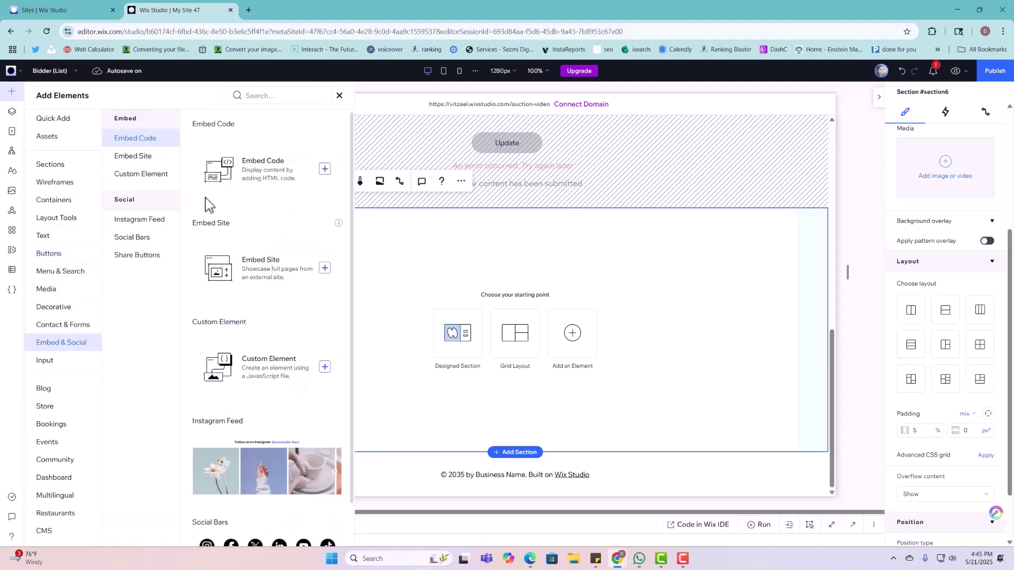
left_click_drag(243, 181, 479, 267)
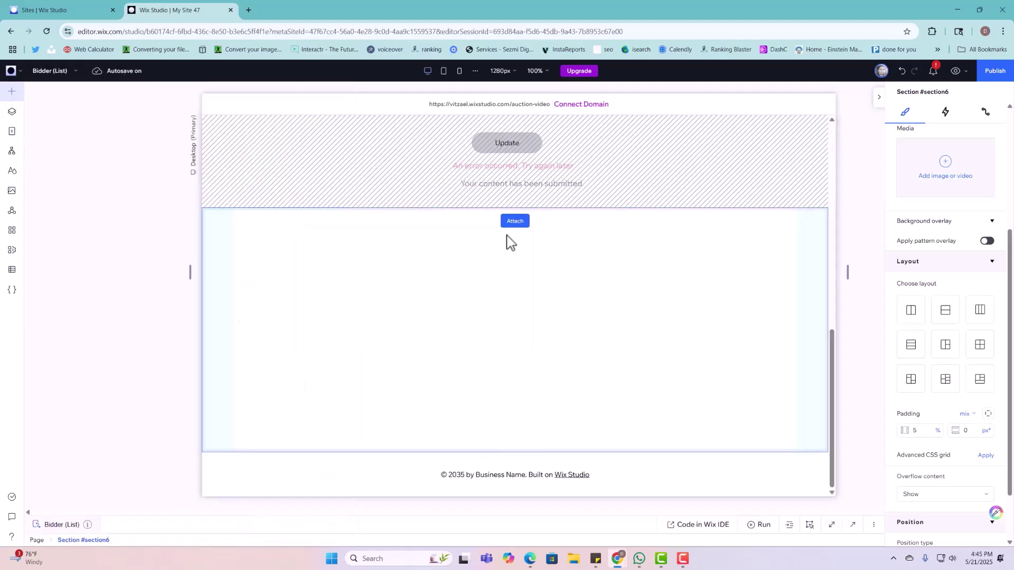
left_click(522, 236)
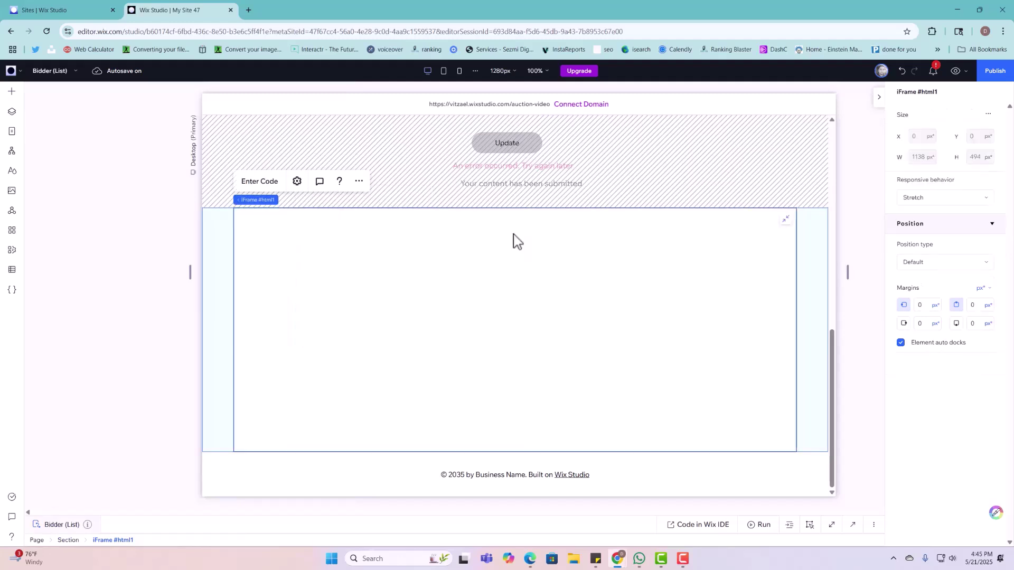
left_click(260, 182)
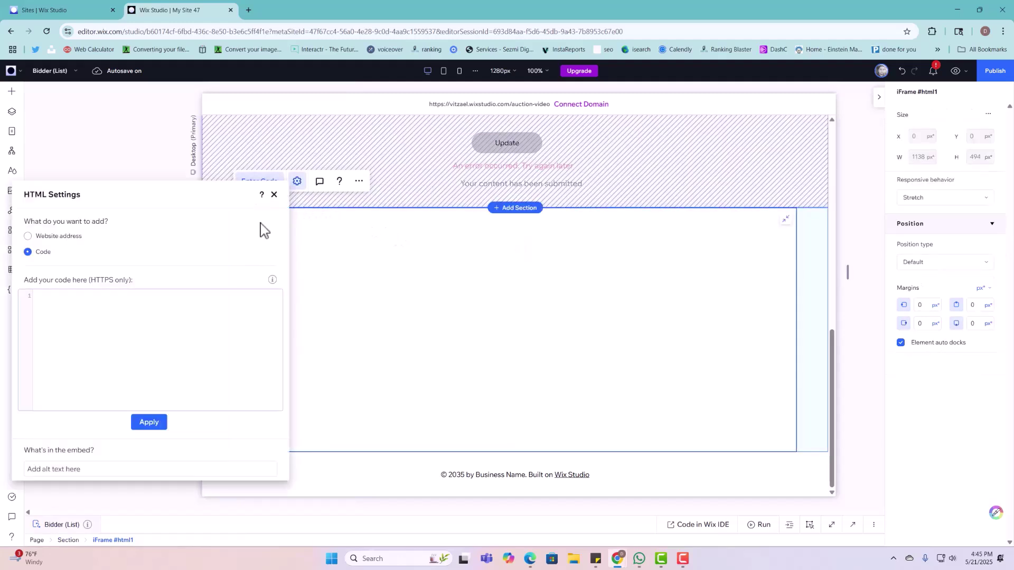
left_click(45, 300)
type("dashboardHTML")
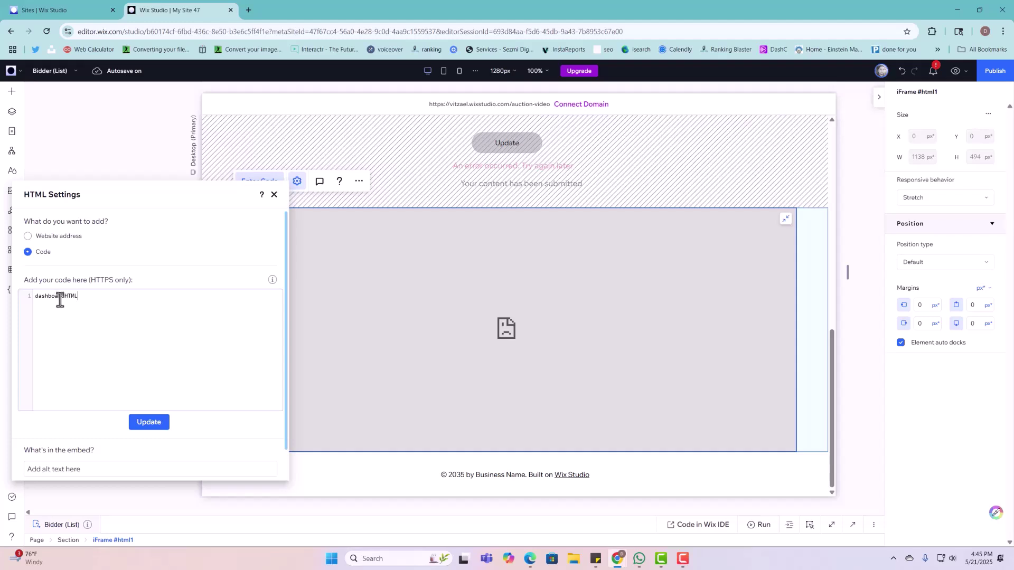
double_click(59, 299)
key("ctrl+c")
key("BackSpace")
left_click(274, 195)
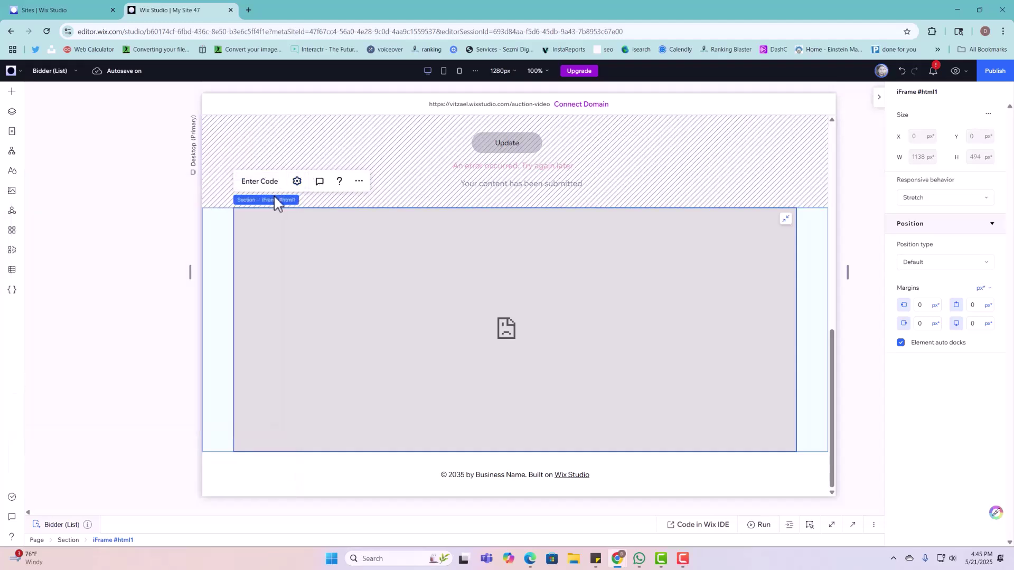
Step: Change the embed's ID from html1 to dashboardHTML
left_click(852, 525)
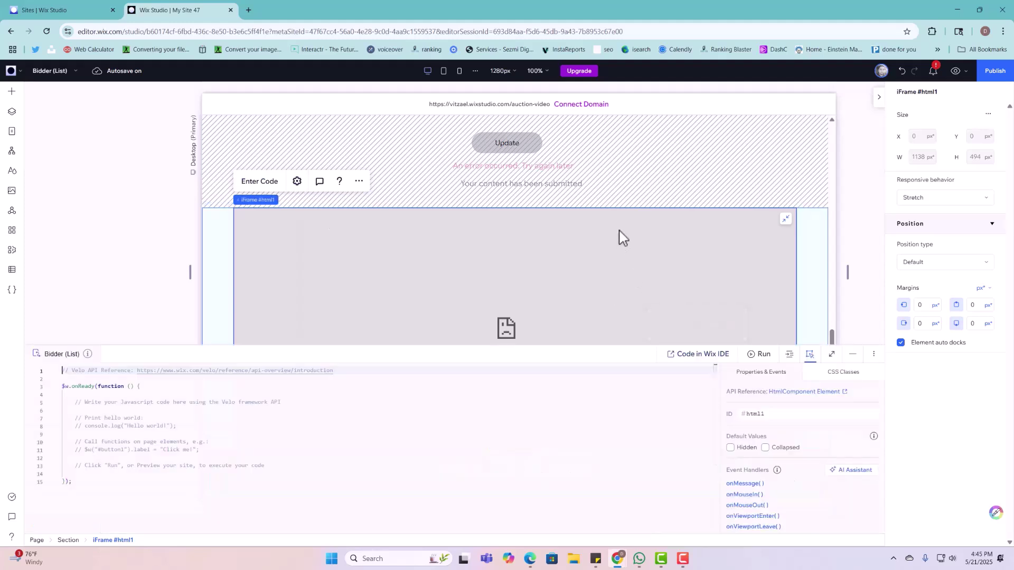
double_click(783, 413)
key("BackSpace")
key("ctrl+v")
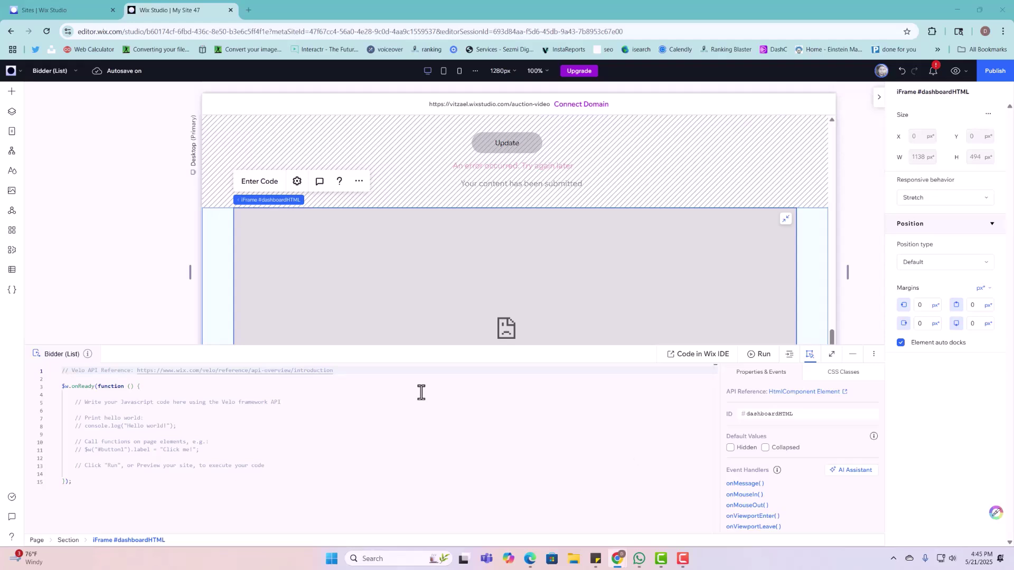
Step: Paste the My Bids dashboard HTML into the embed and apply it
left_click(267, 183)
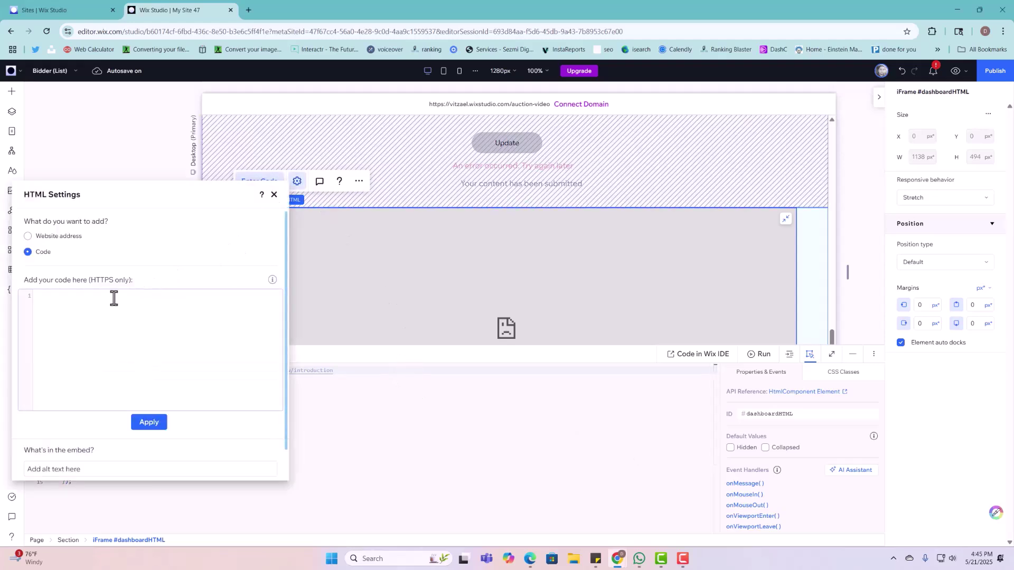
left_click(108, 311)
key("ctrl+v")
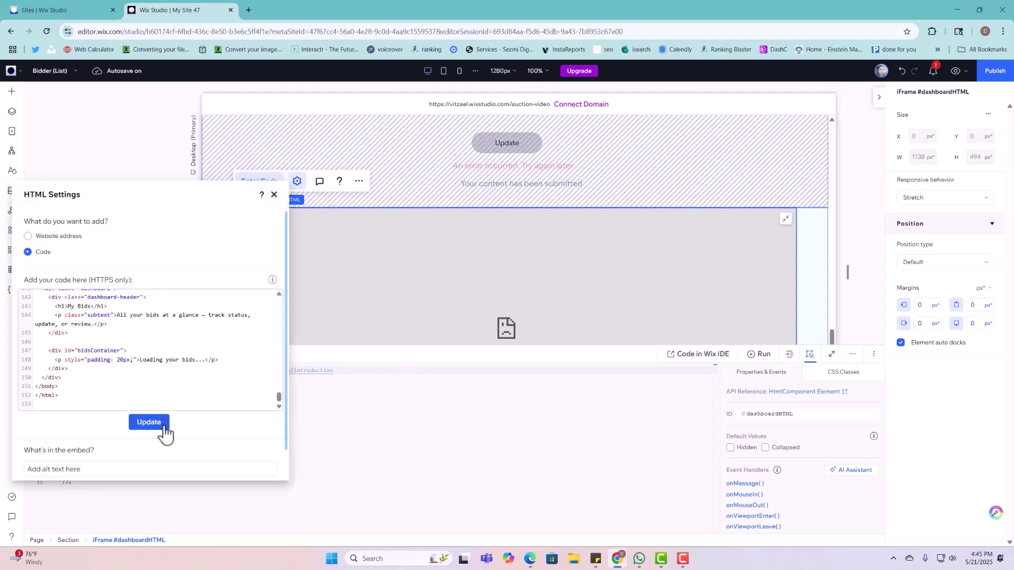
left_click(158, 424)
left_click(274, 194)
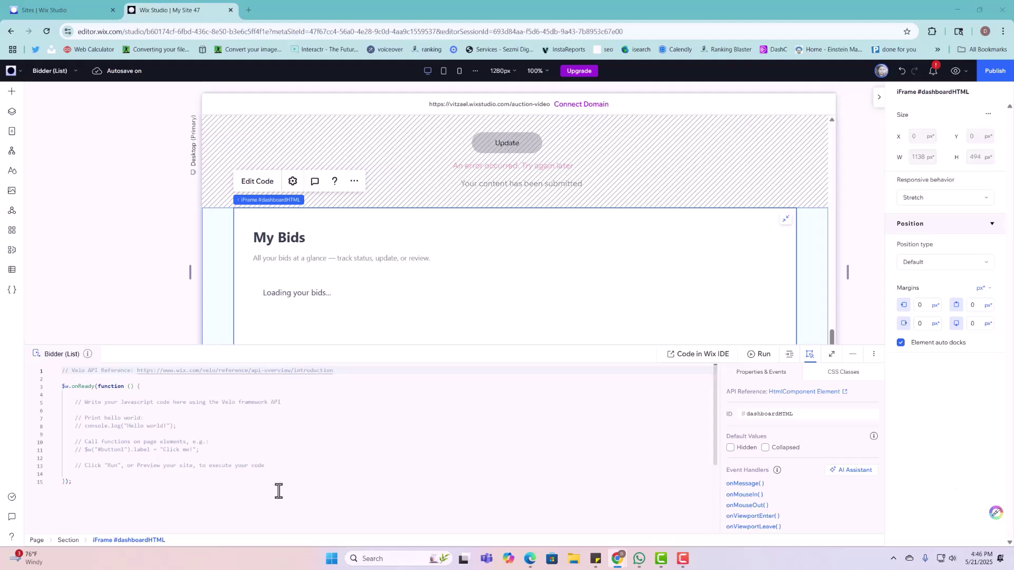
Step: Replace the default page code with Velo code collapsing EditProfileSection, toggled by editSectionBTN and closeBTN
left_click_drag(278, 487, 41, 319)
key("BackSpace")
key("ctrl+v")
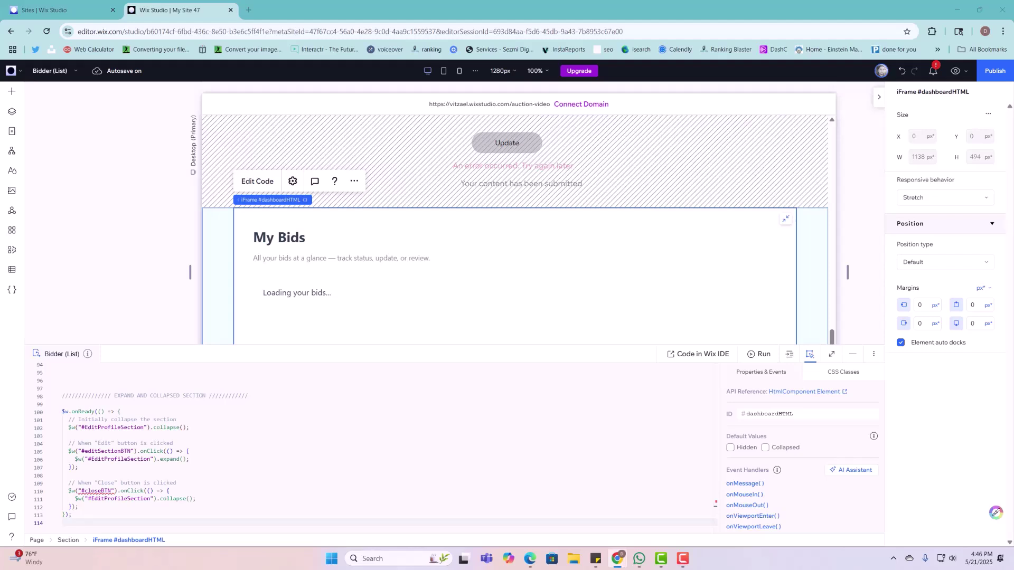
Step: Add a round X close button to the Edit Profile form and set its ID to closeBTN
scroll(593, 243, "up", 5)
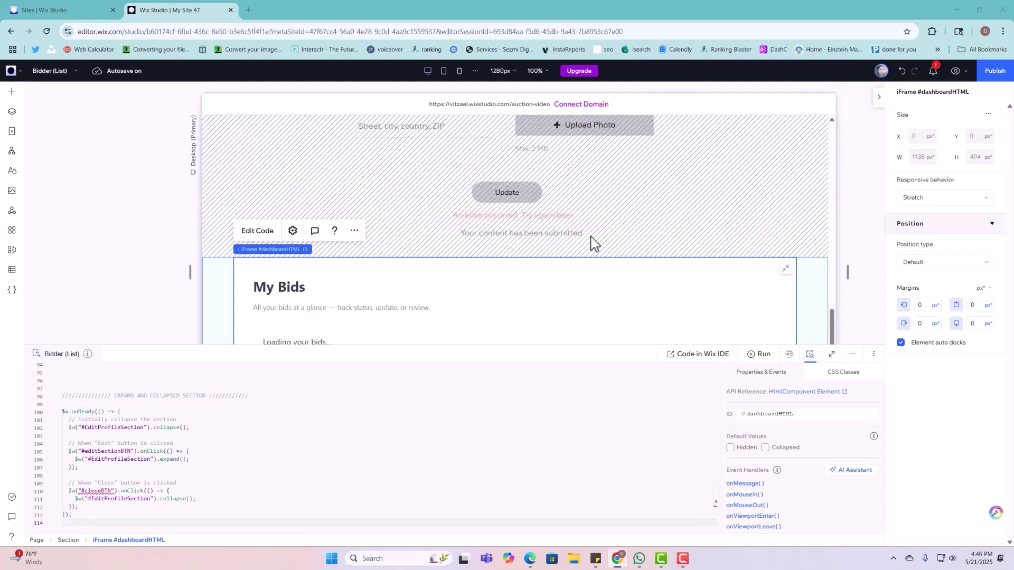
left_click(647, 196)
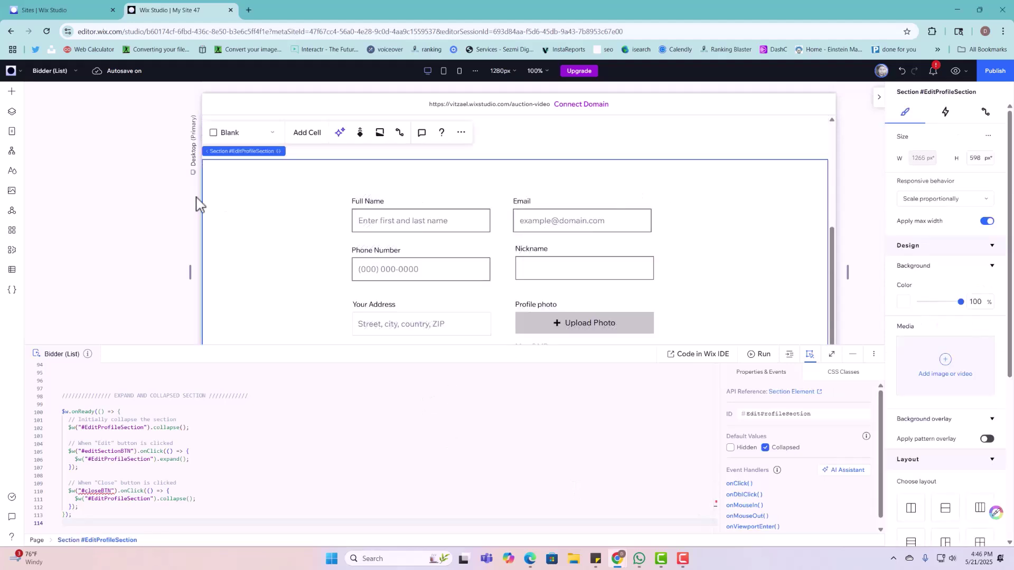
left_click(11, 94)
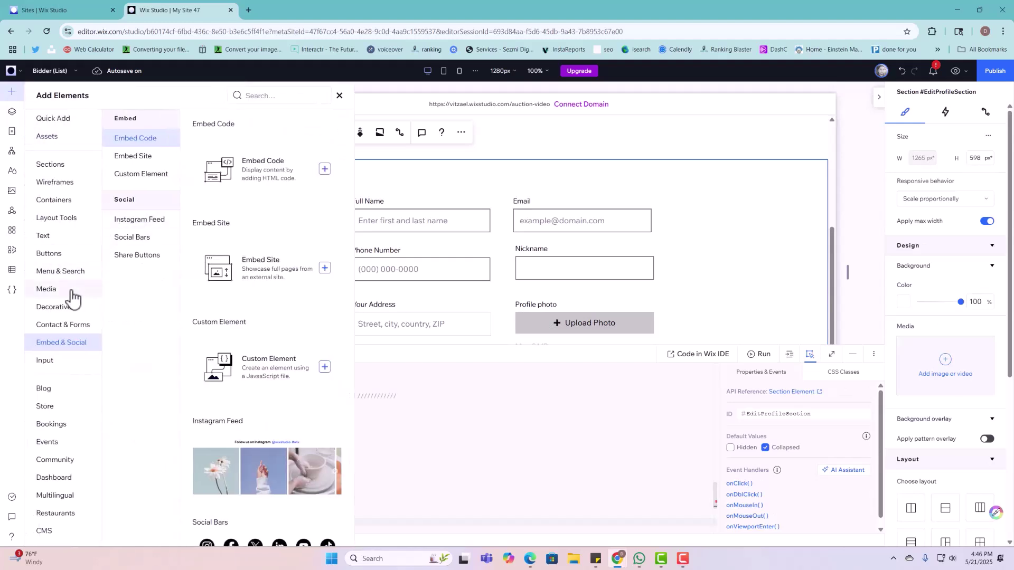
left_click(50, 254)
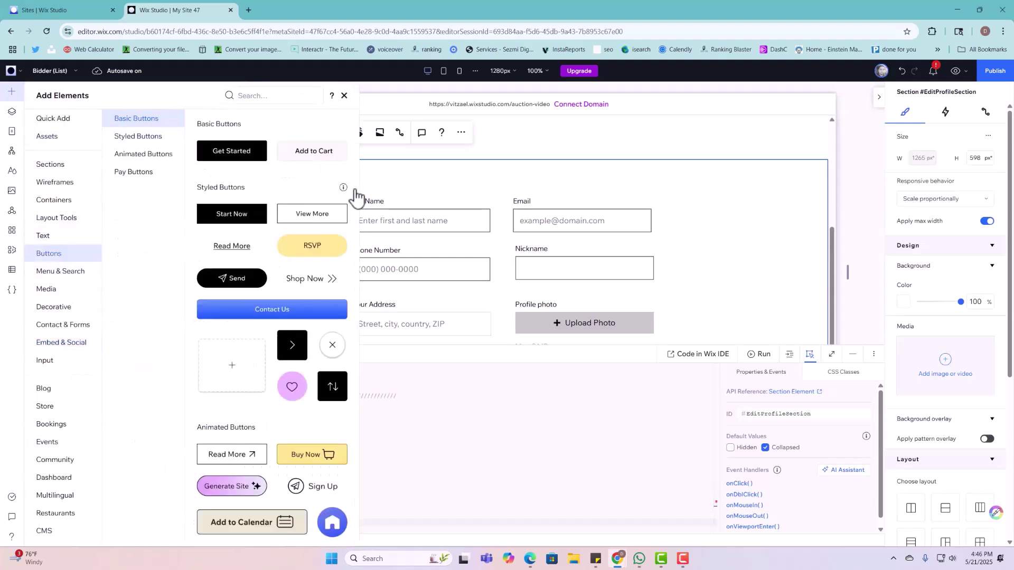
left_click_drag(333, 349, 668, 182)
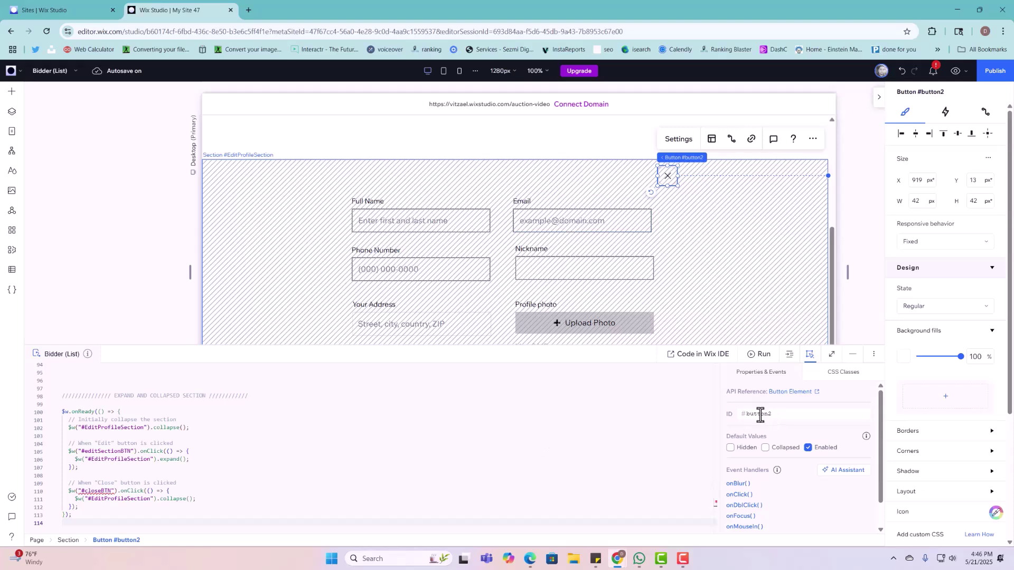
double_click(760, 414)
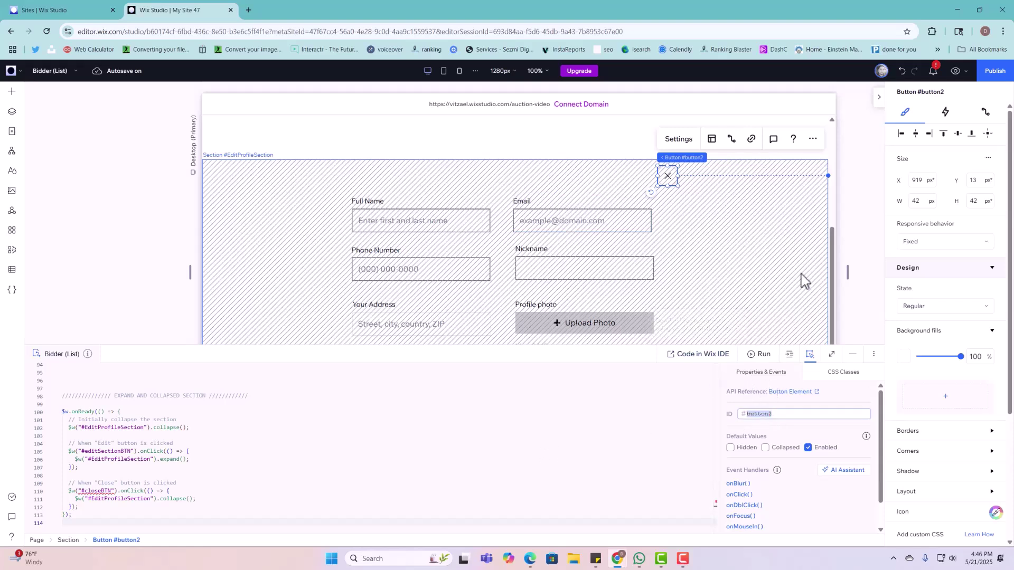
left_click(738, 287)
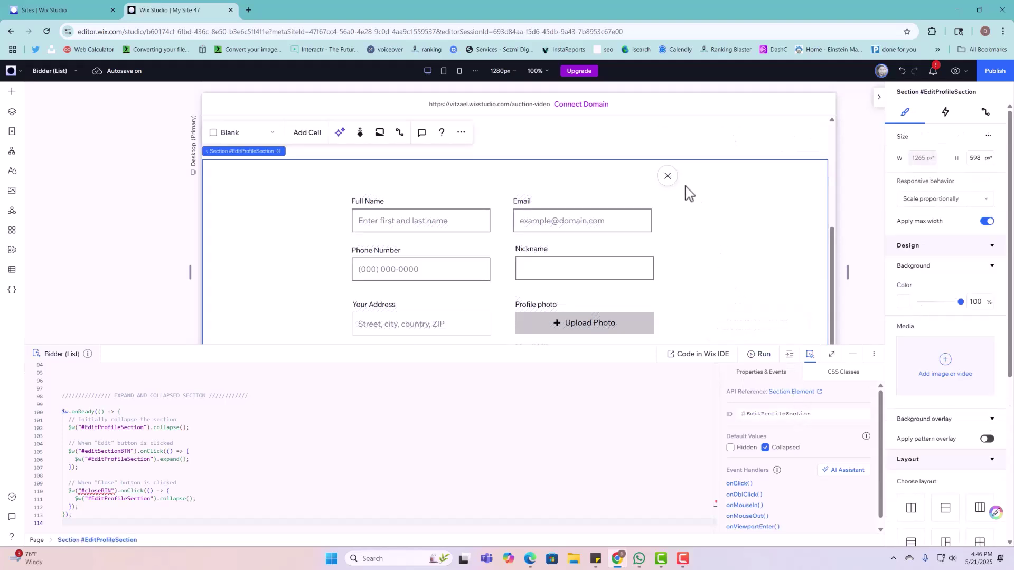
left_click(668, 177)
double_click(789, 414)
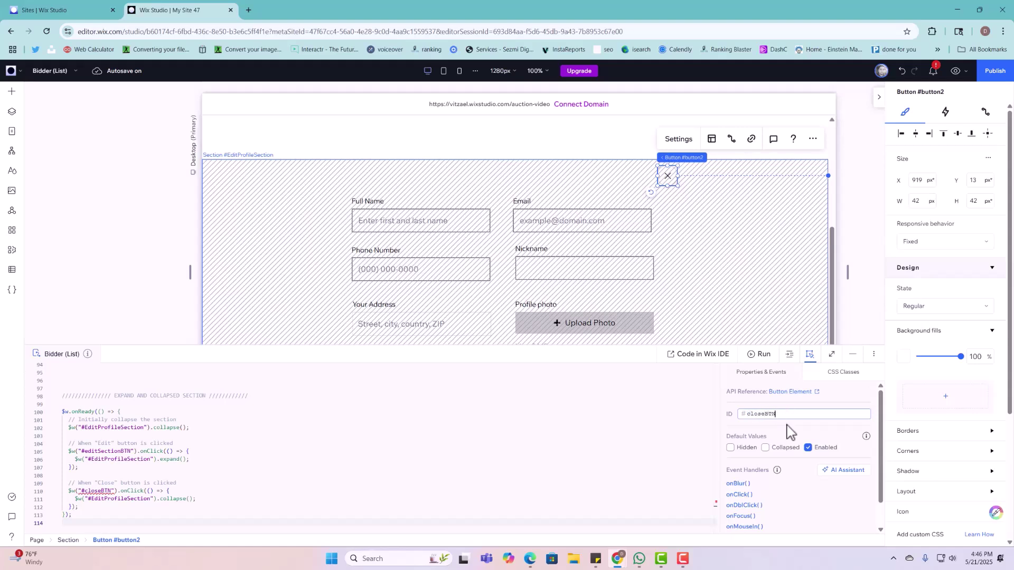
left_click(248, 444)
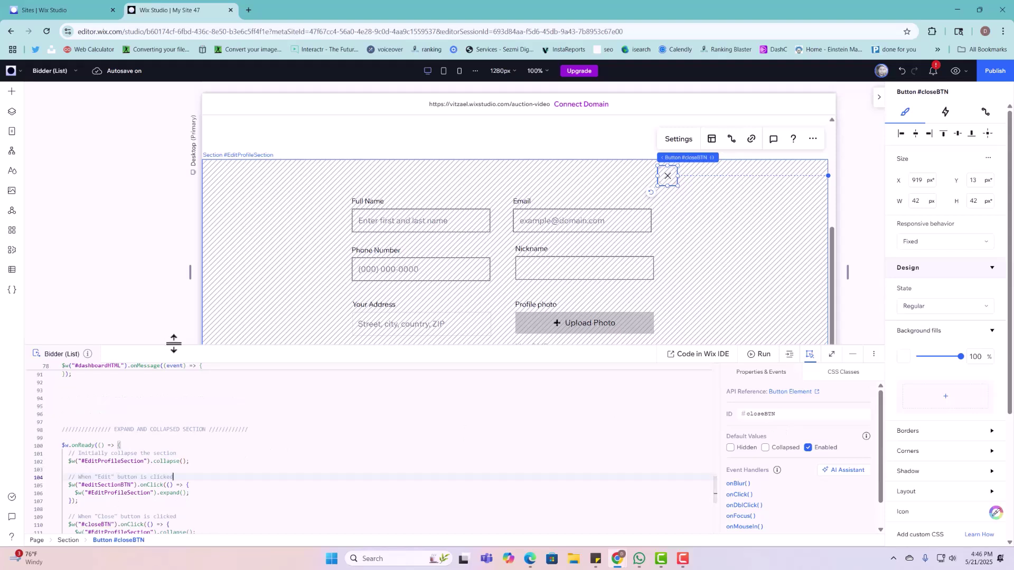
Step: Enlarge the code panel to review the page's close handler, then collapse it
left_click_drag(172, 343, 174, 182)
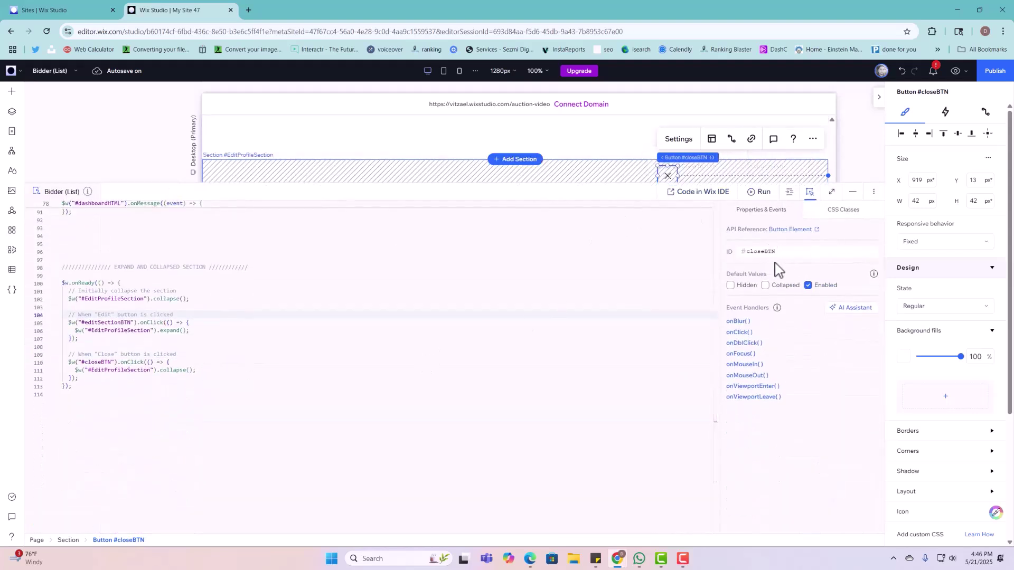
scroll(172, 501, "up", 6)
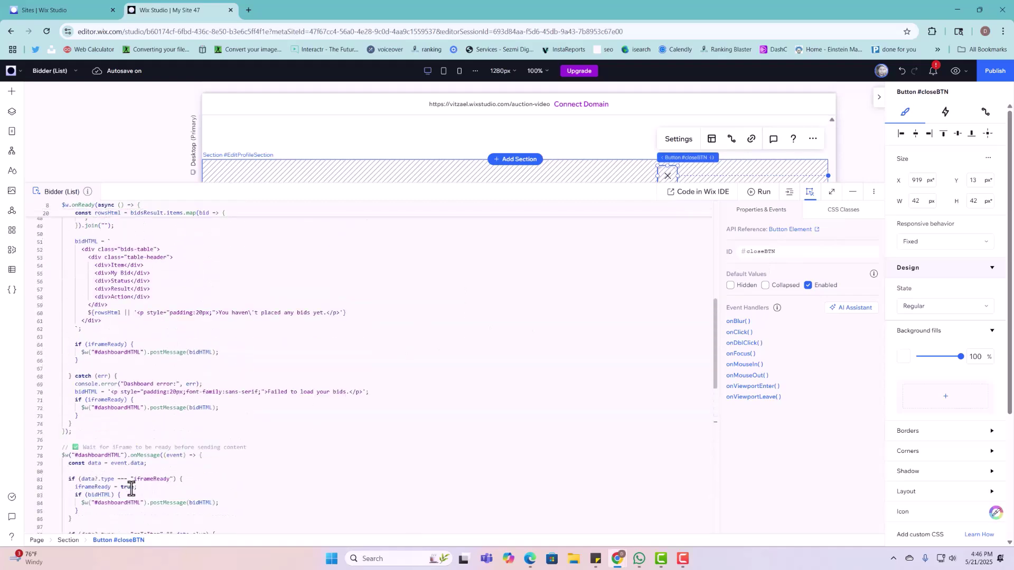
scroll(131, 488, "up", 7)
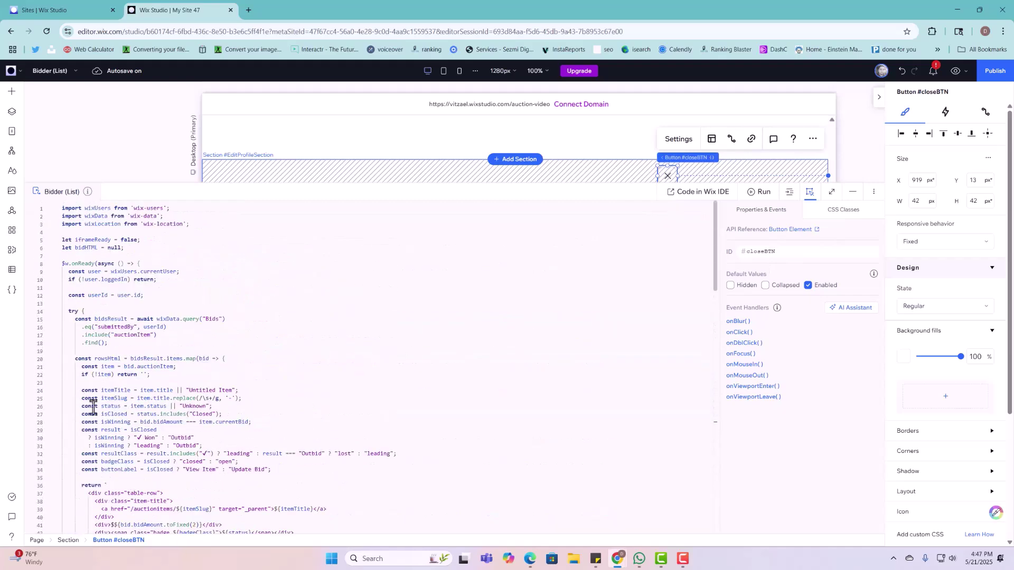
scroll(105, 433, "down", 7)
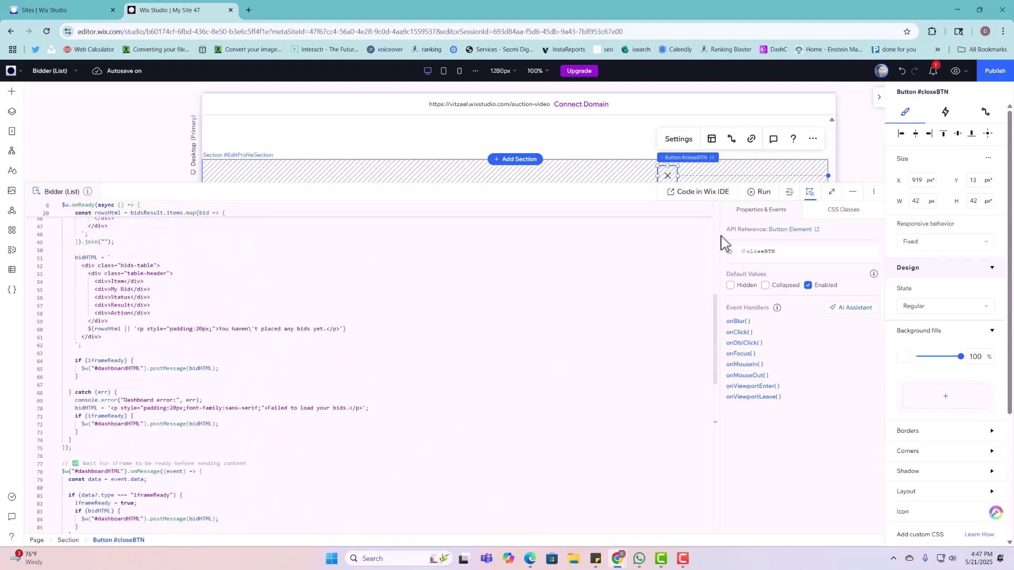
left_click(853, 192)
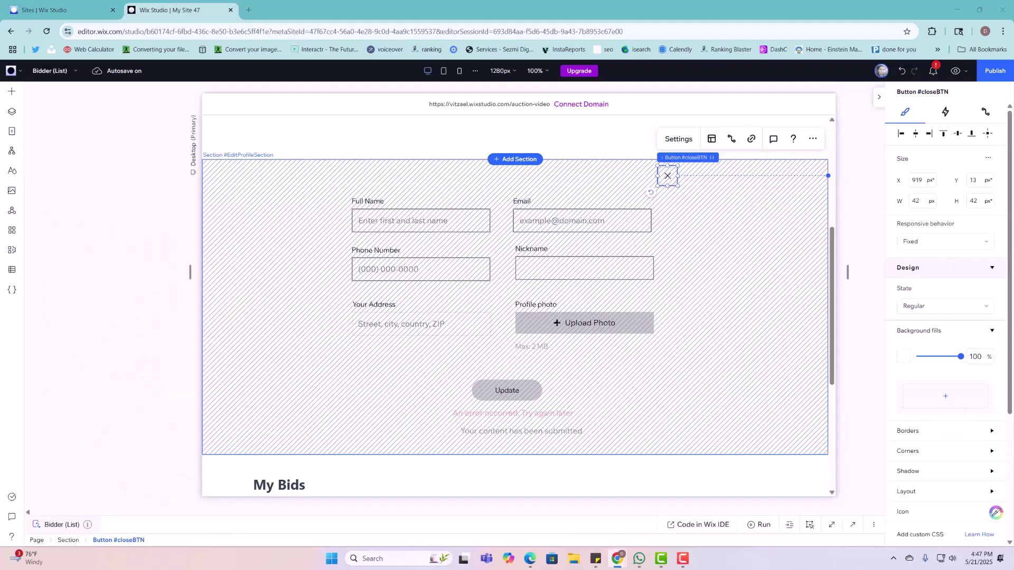
scroll(717, 226, "up", 5)
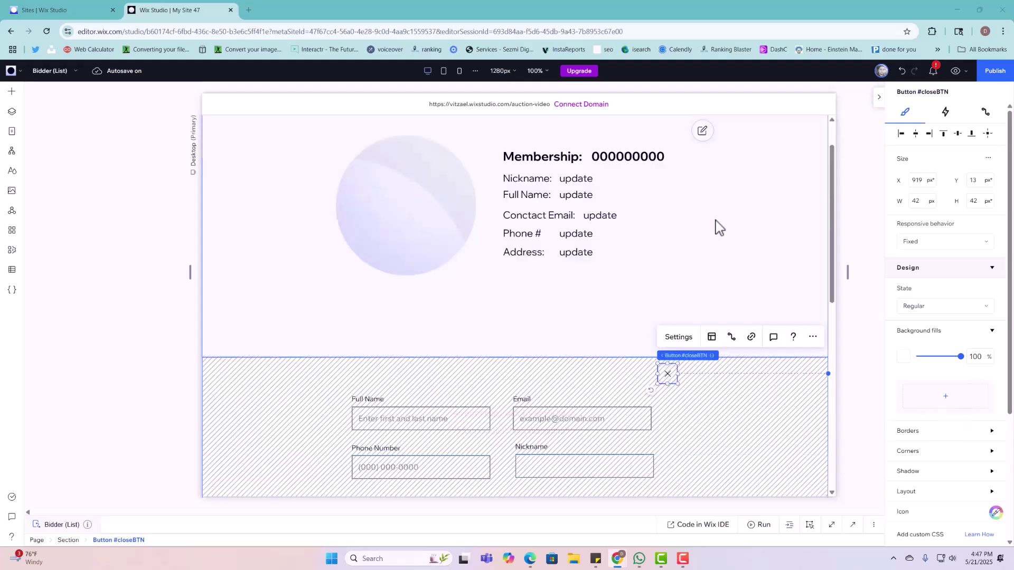
Step: Replace the default masterPage.js code with the pasted login-button code
left_click(811, 146)
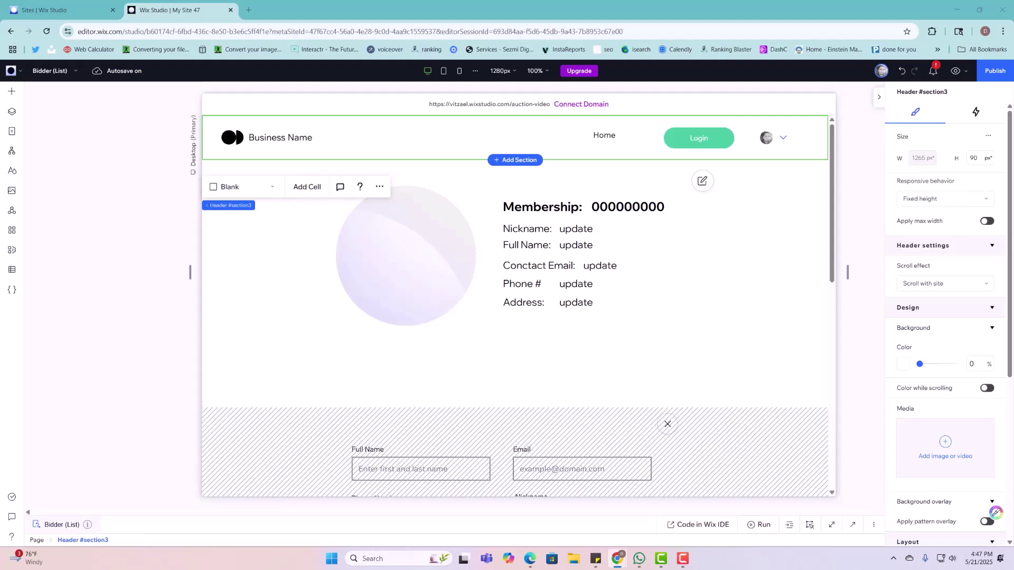
left_click(852, 525)
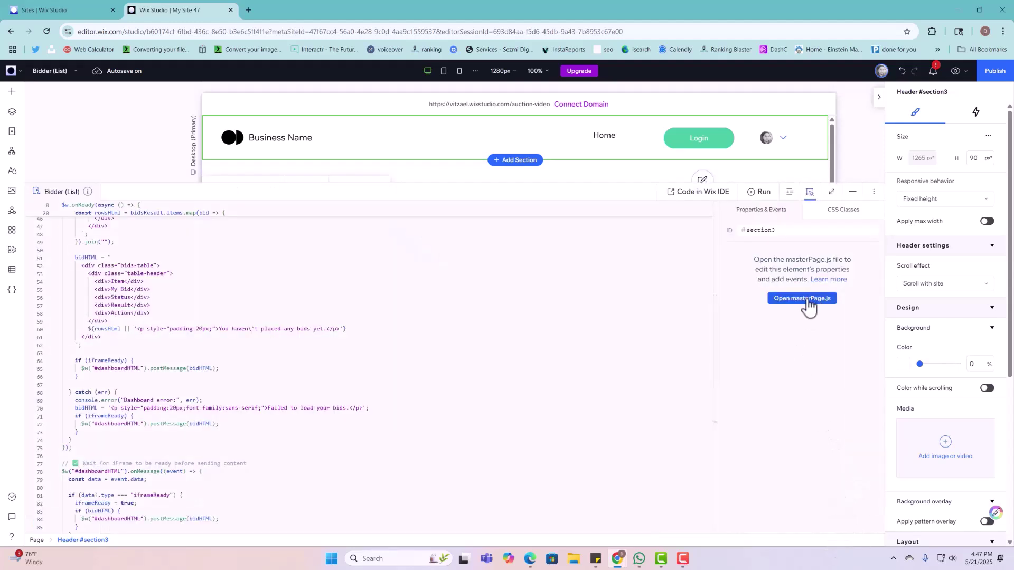
left_click(808, 299)
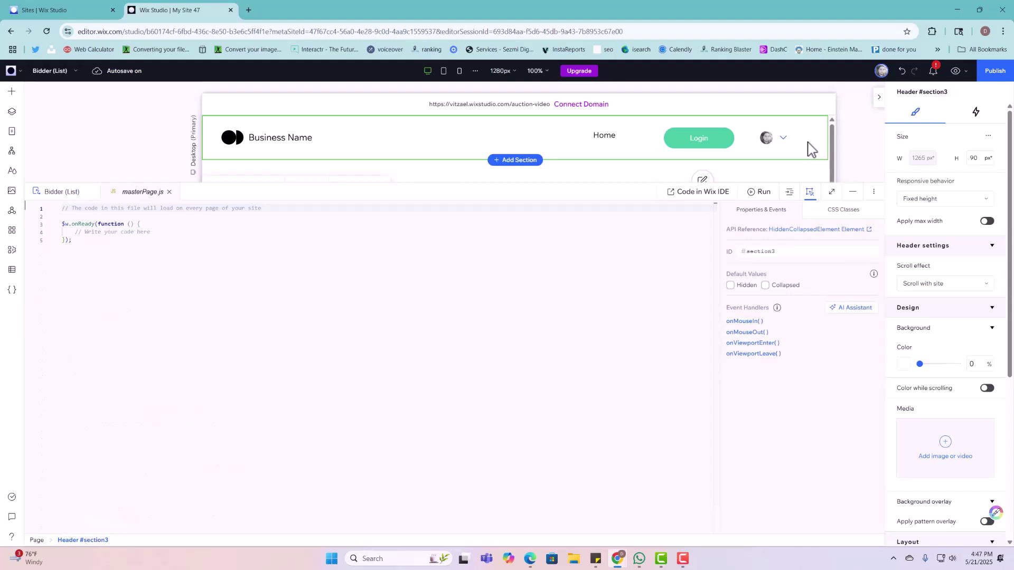
left_click_drag(67, 259, 49, 190)
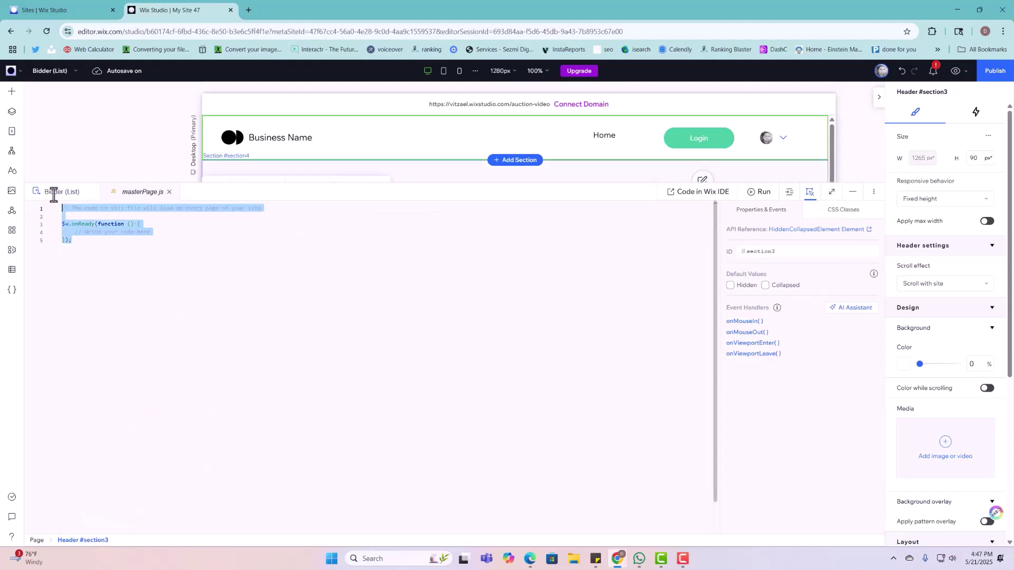
key("BackSpace")
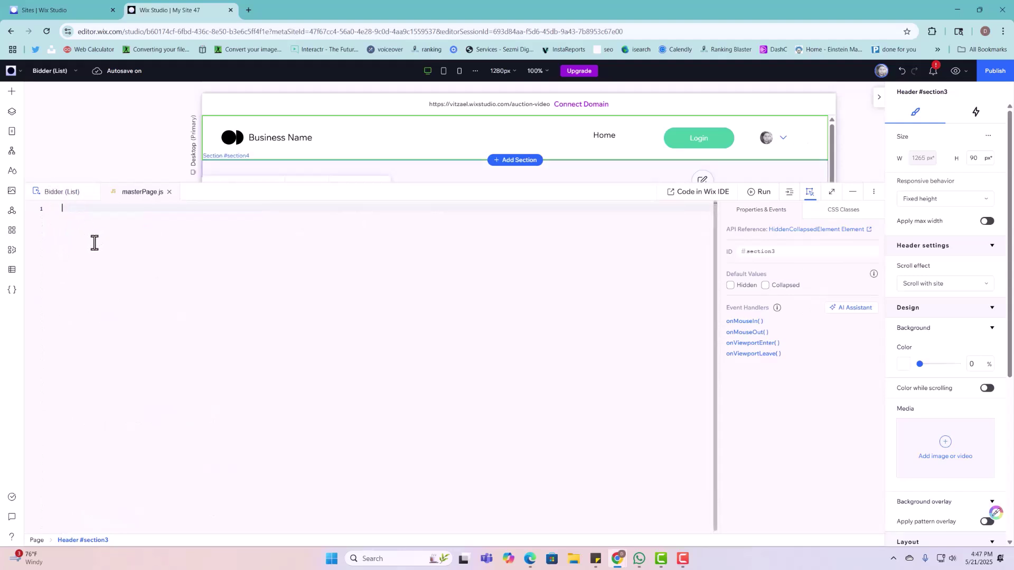
key("ctrl+v")
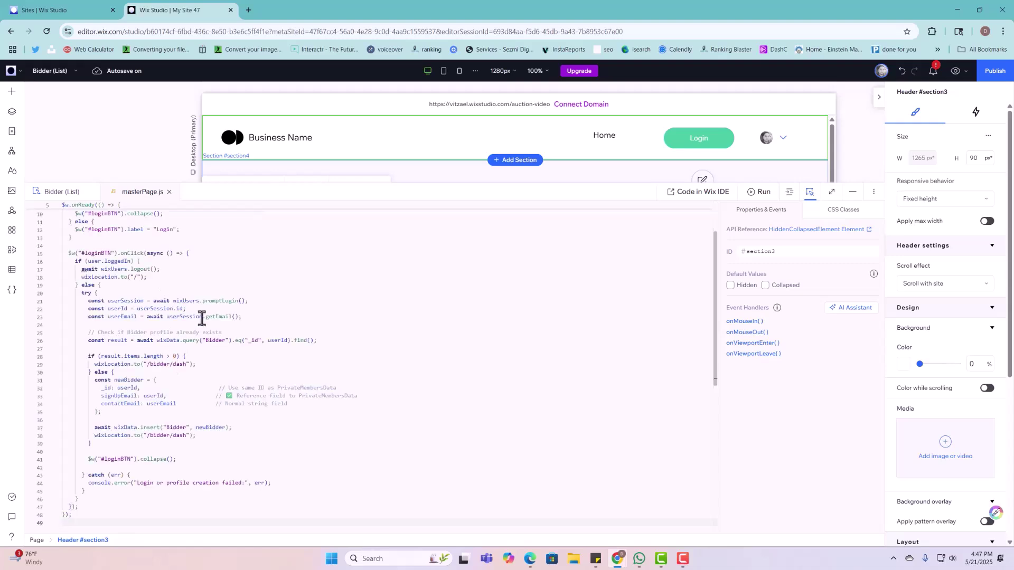
scroll(200, 319, "up", 5)
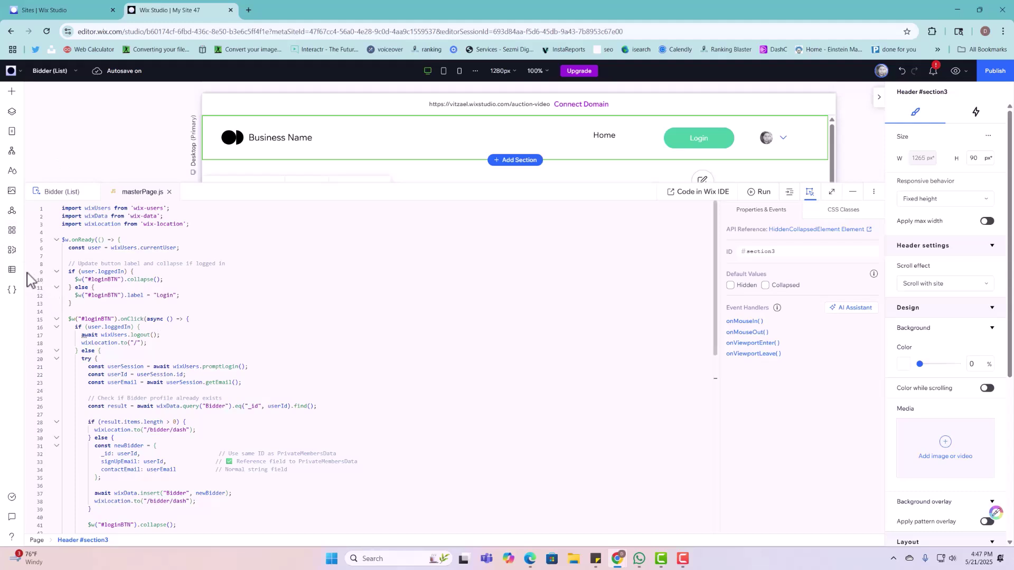
left_click(12, 269)
Step: Check the empty Bidder collection's fields under Your Collections, then close the CMS views
left_click(61, 135)
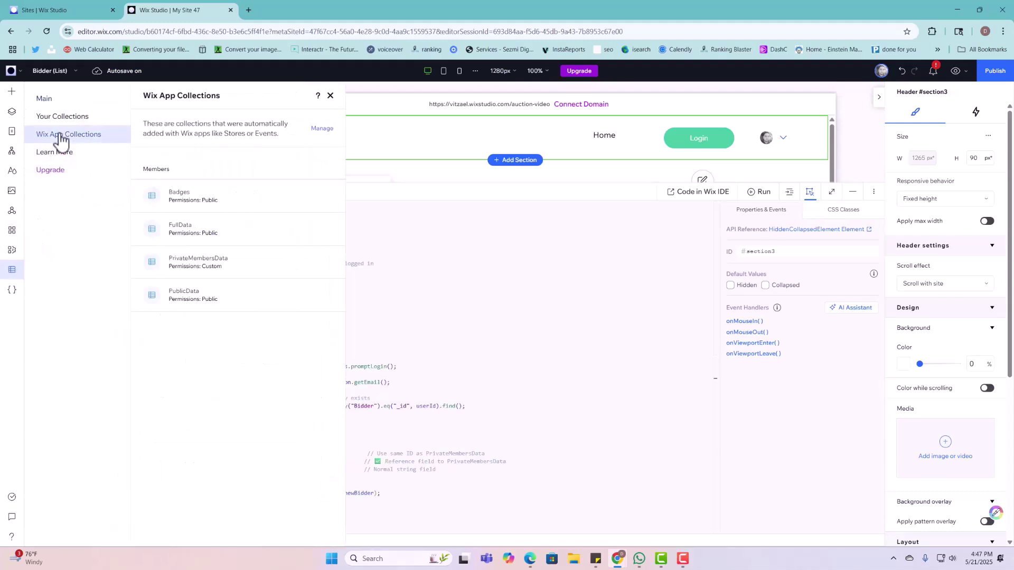
left_click(97, 117)
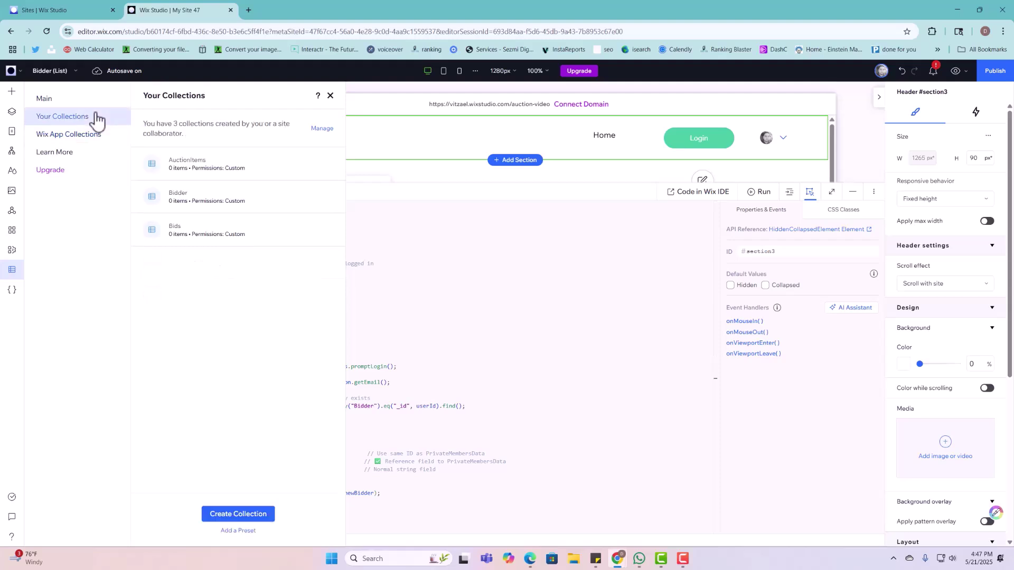
left_click(200, 208)
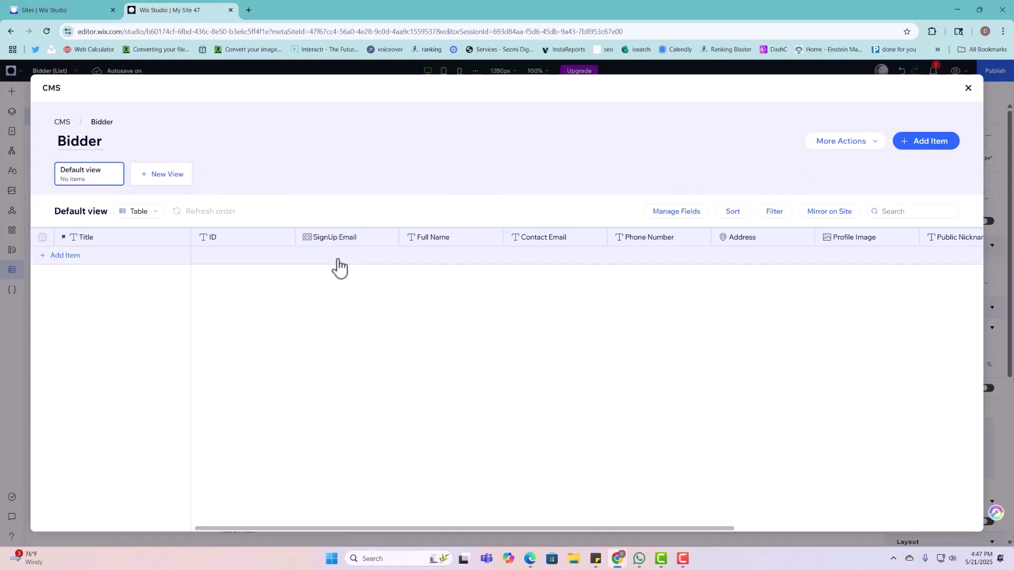
left_click(968, 88)
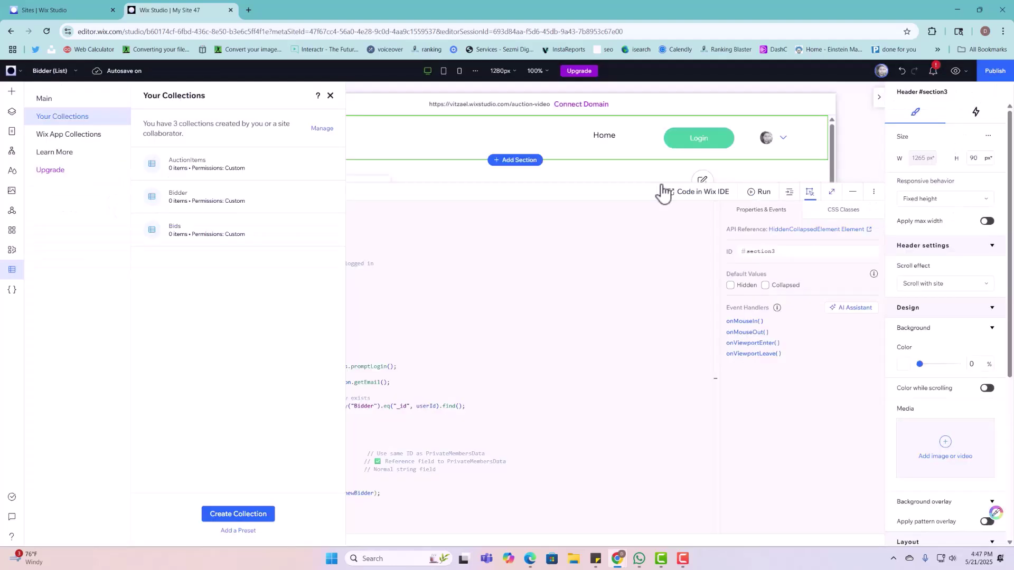
left_click(330, 96)
Step: Move the header's Login button right onto the member login bar at X 1064, Y 21
scroll(390, 367, "down", 5)
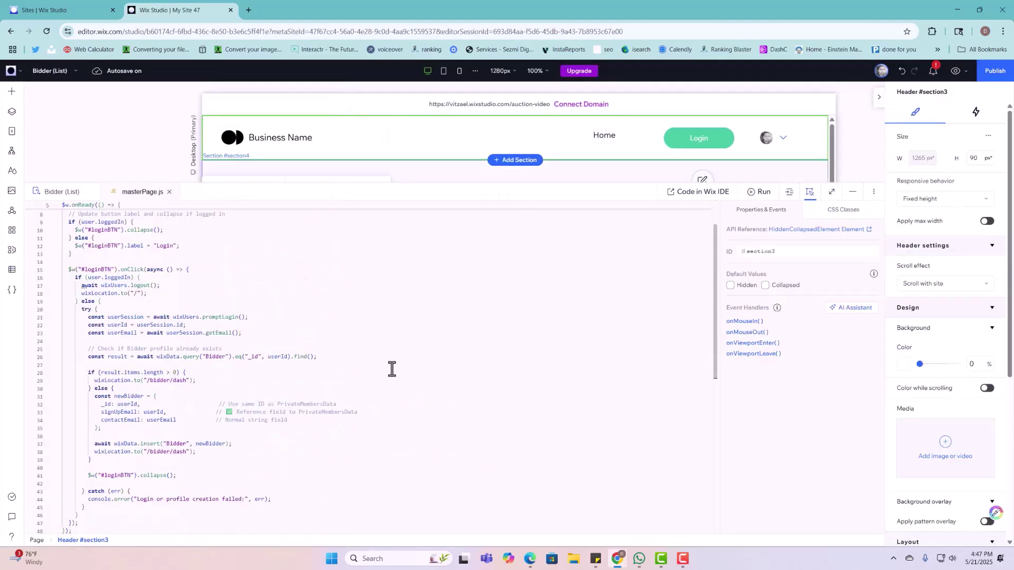
scroll(410, 361, "up", 5)
scroll(411, 362, "up", 1)
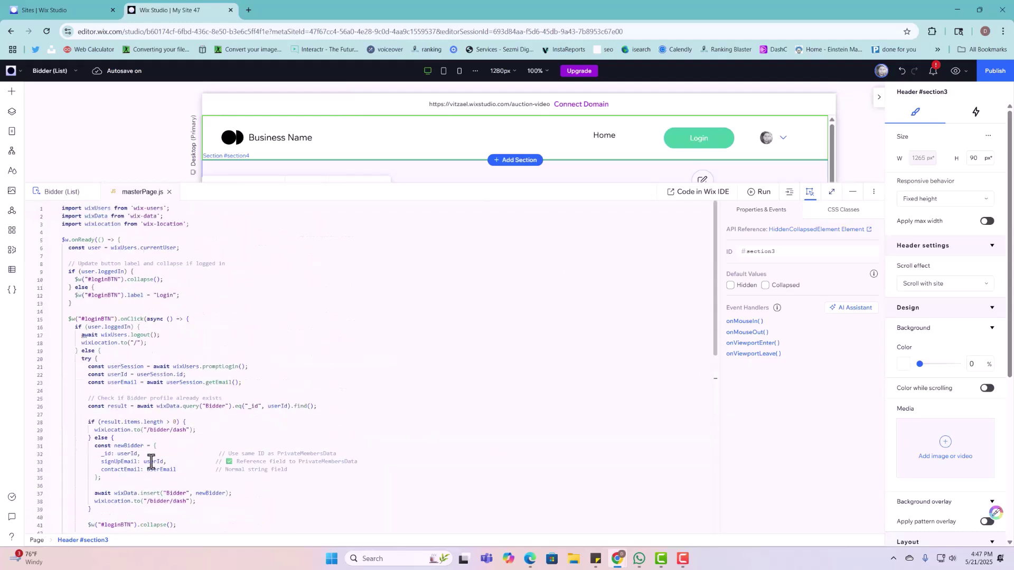
scroll(222, 443, "down", 4)
scroll(296, 423, "up", 3)
left_click(703, 133)
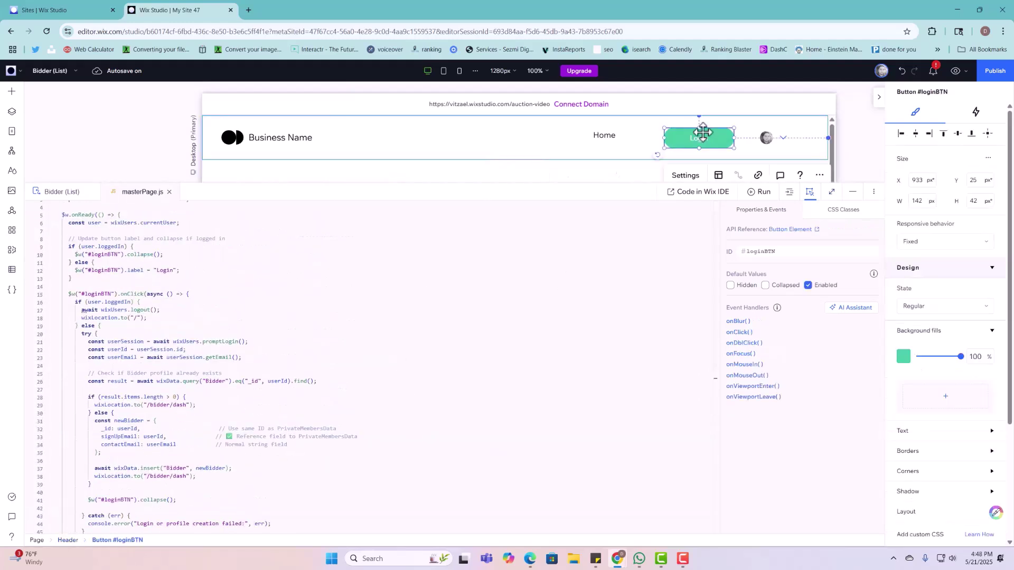
left_click_drag(703, 132, 767, 130)
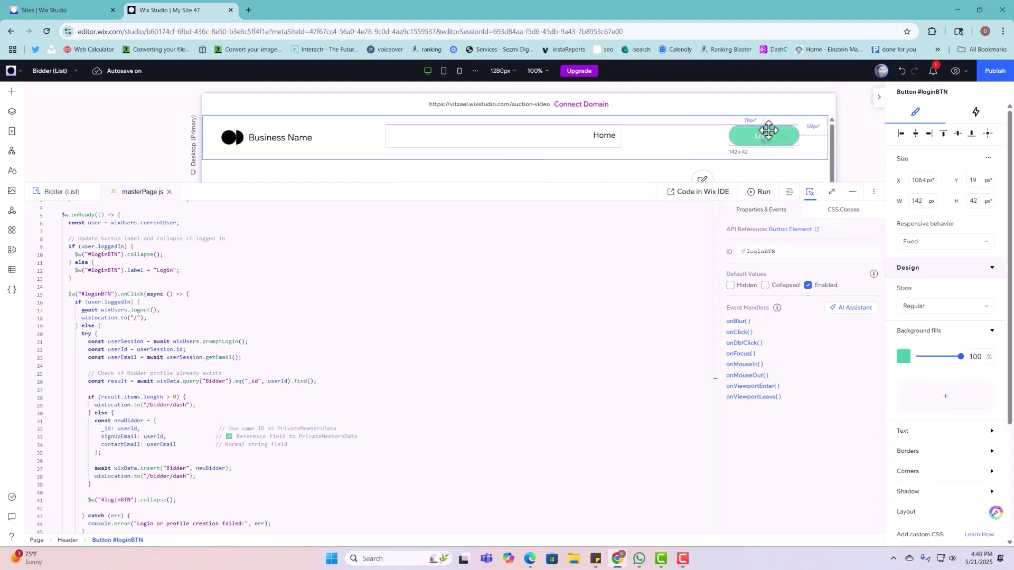
left_click(818, 149)
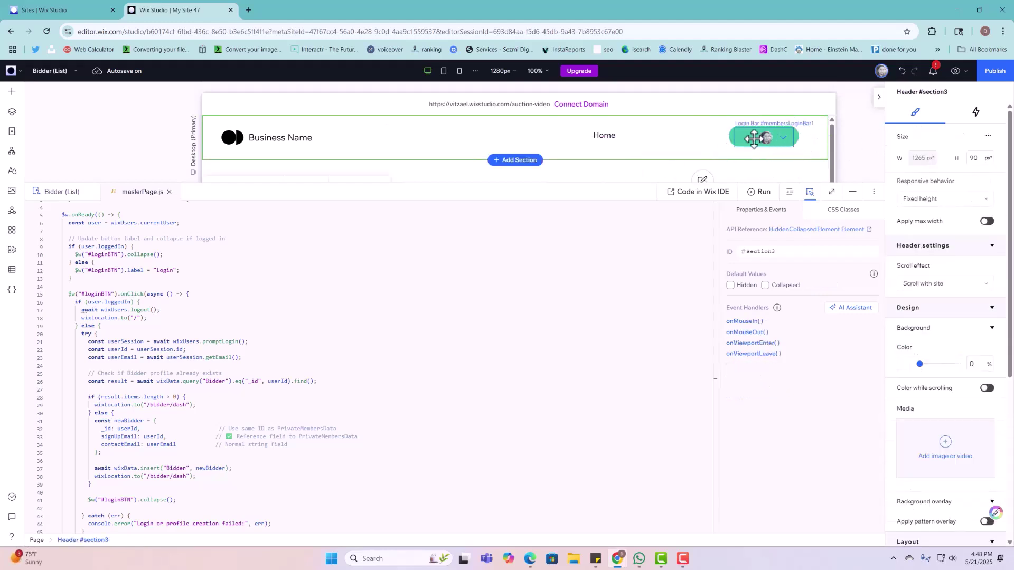
Step: Publish the site on the free auction-video address and open the live site
left_click(988, 74)
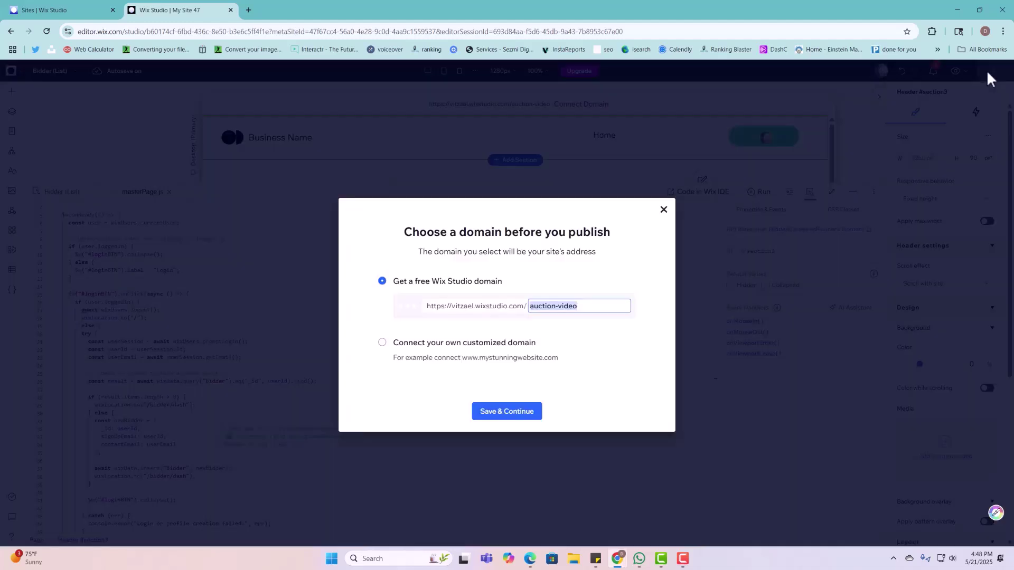
left_click(494, 415)
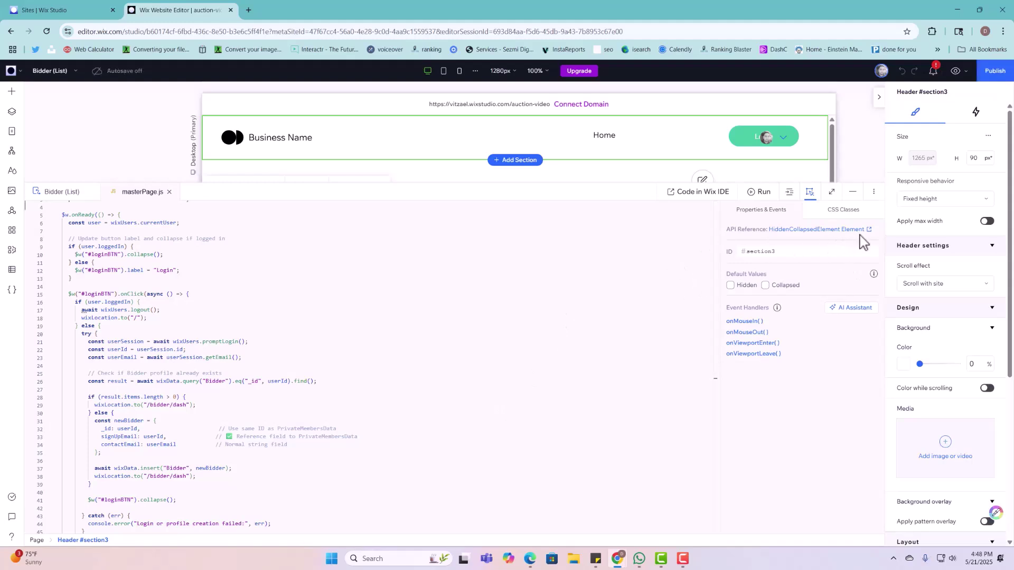
left_click(1001, 73)
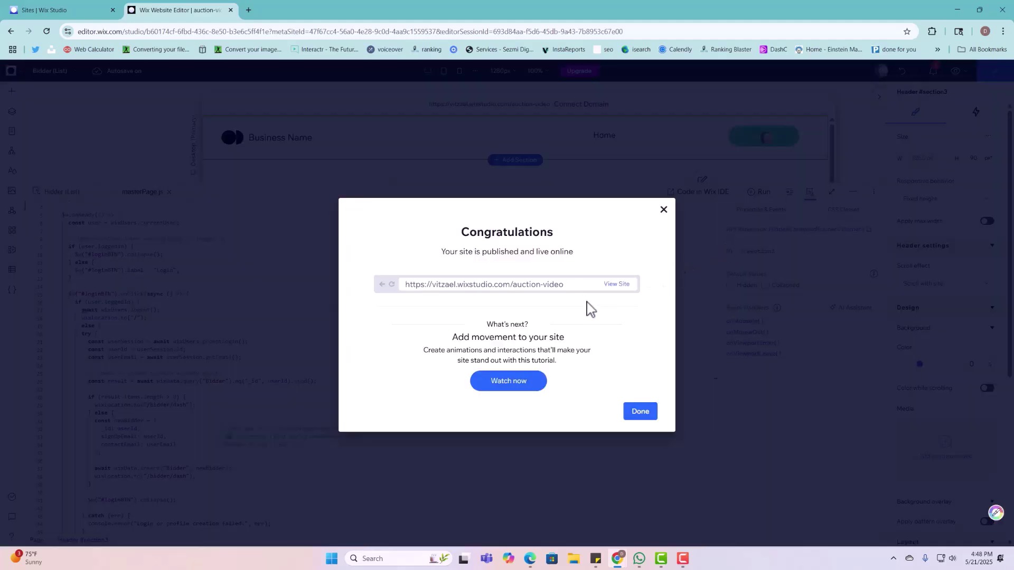
left_click(616, 285)
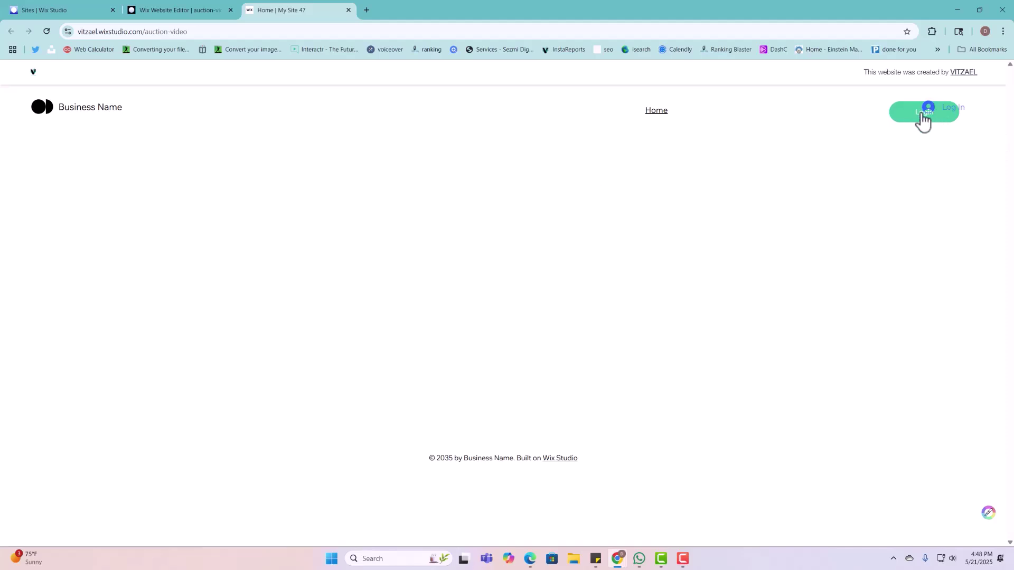
left_click(215, 10)
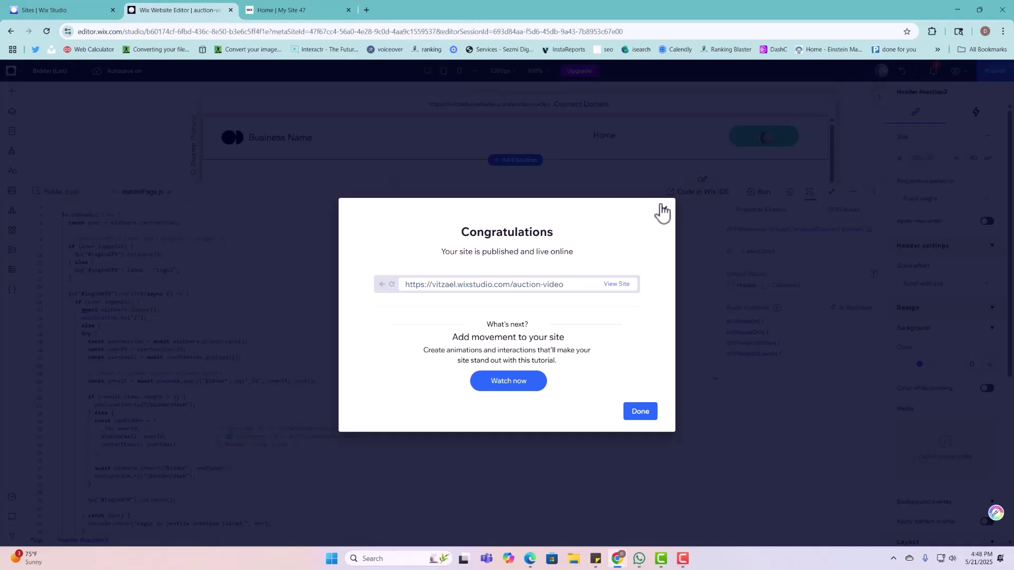
left_click(662, 210)
left_click(731, 137)
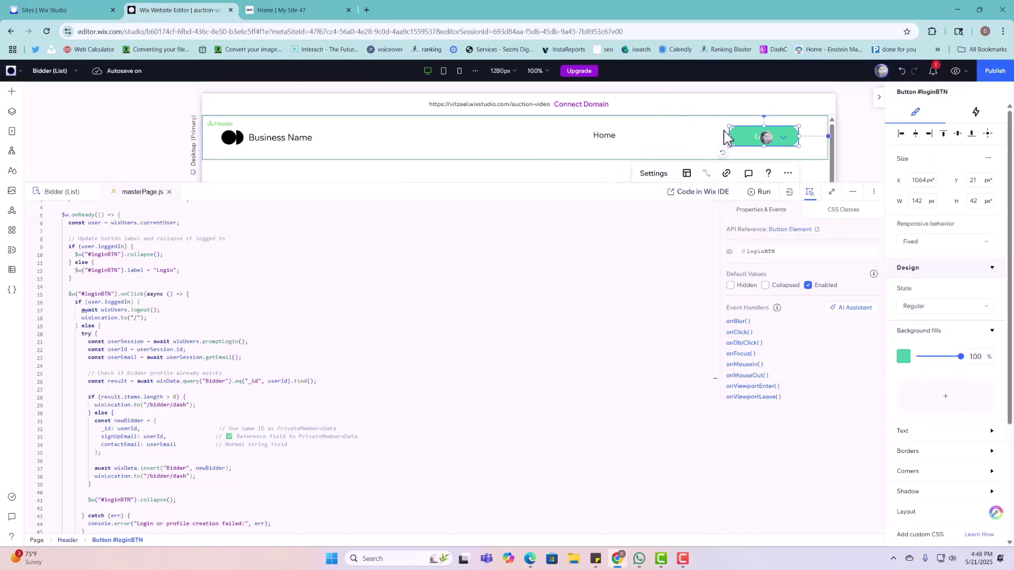
Step: Move the member login bar one layer backward, behind the Login button
left_click(752, 137)
right_click(755, 139)
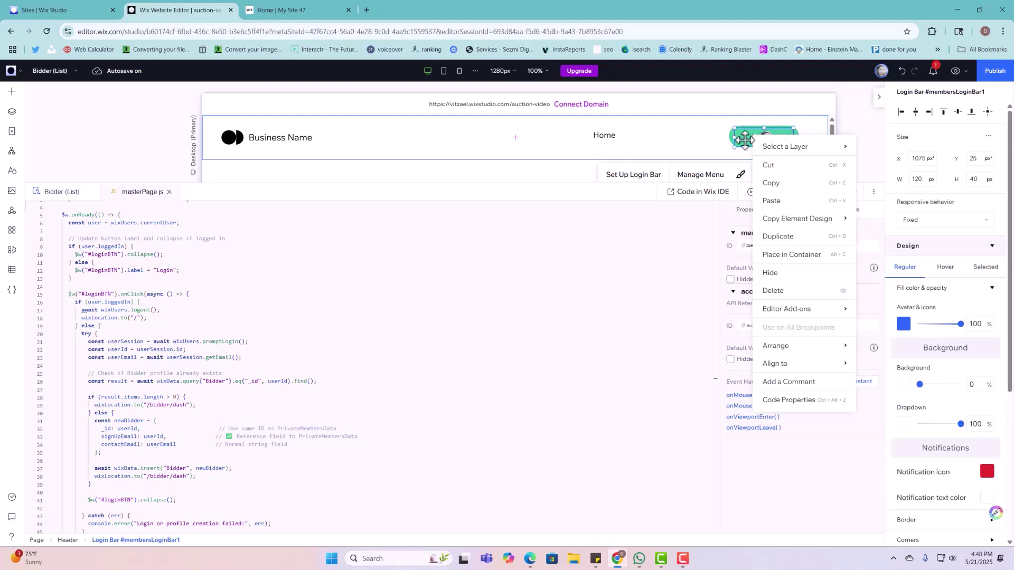
mouse_move(786, 345)
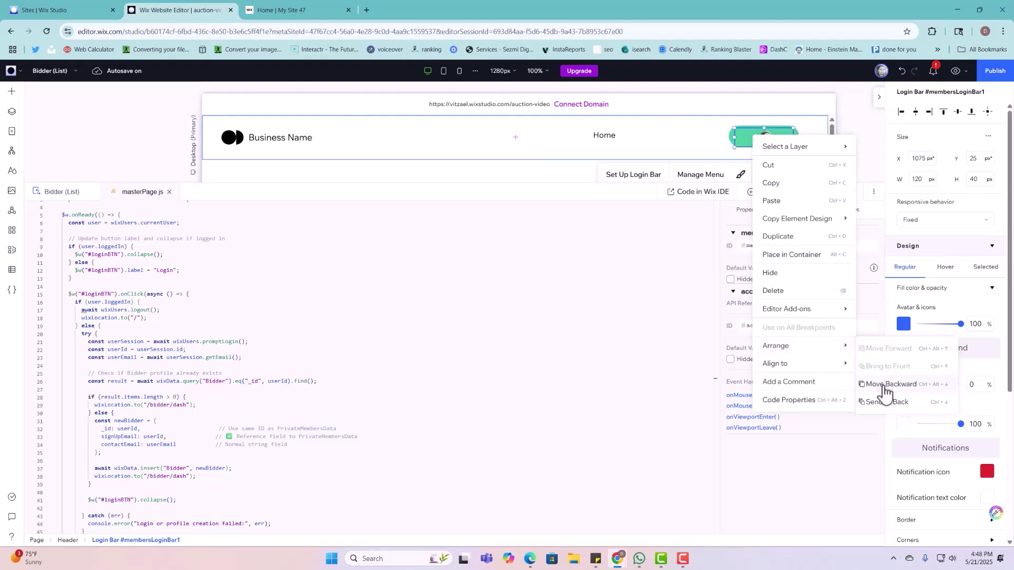
left_click(885, 389)
Step: Republish the site and check the live page
left_click(787, 129)
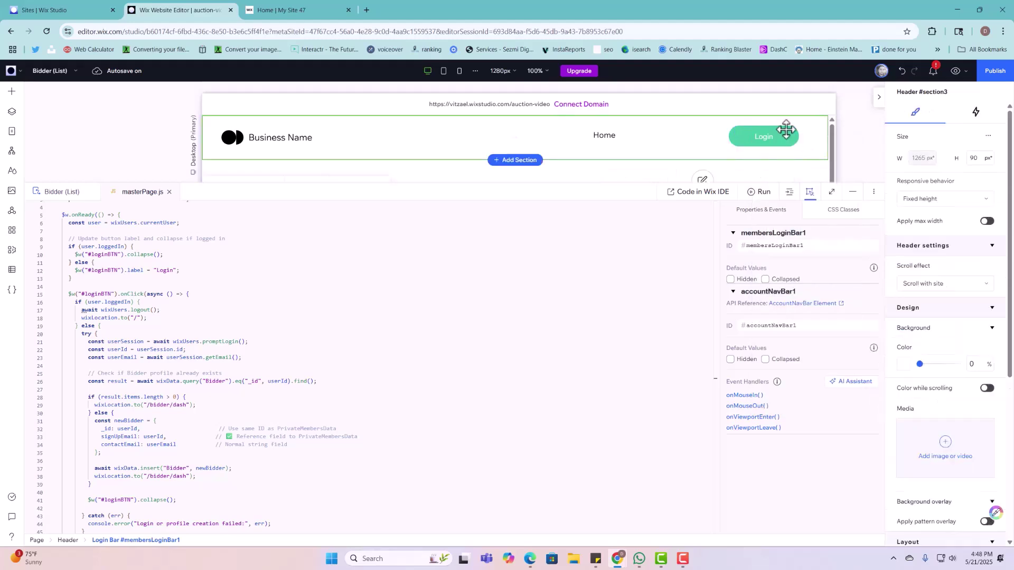
left_click(1002, 77)
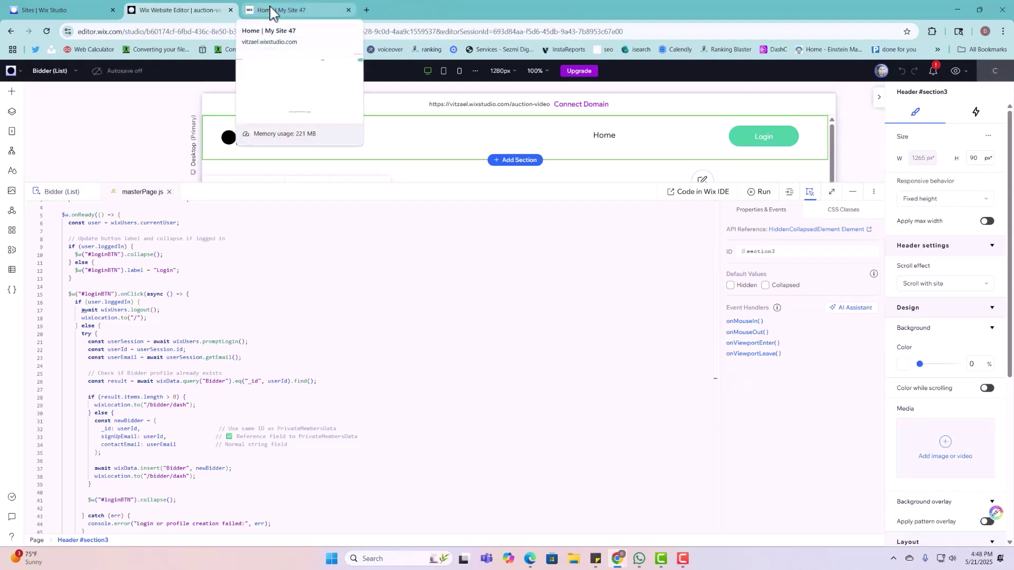
left_click(271, 10)
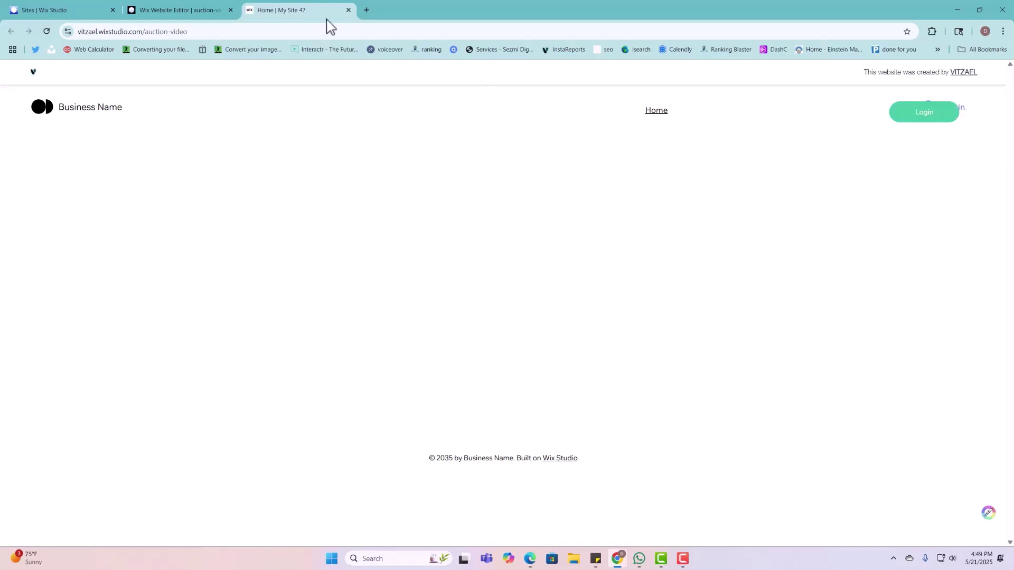
left_click(197, 10)
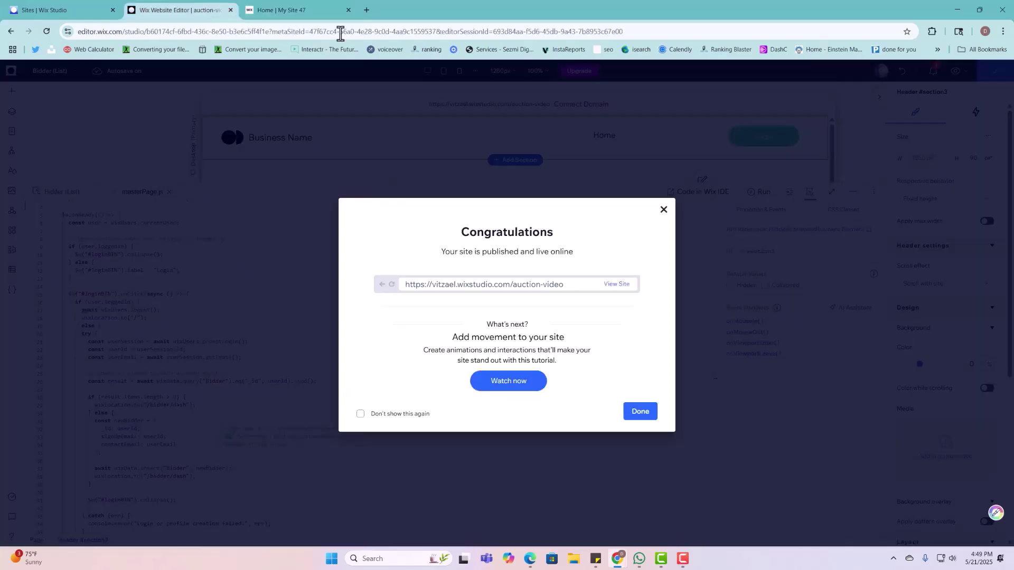
left_click(714, 132)
left_click(739, 136)
Step: Place the Login button and login bar in a shared container, centring each inside it
left_click_drag(720, 132, 720, 136)
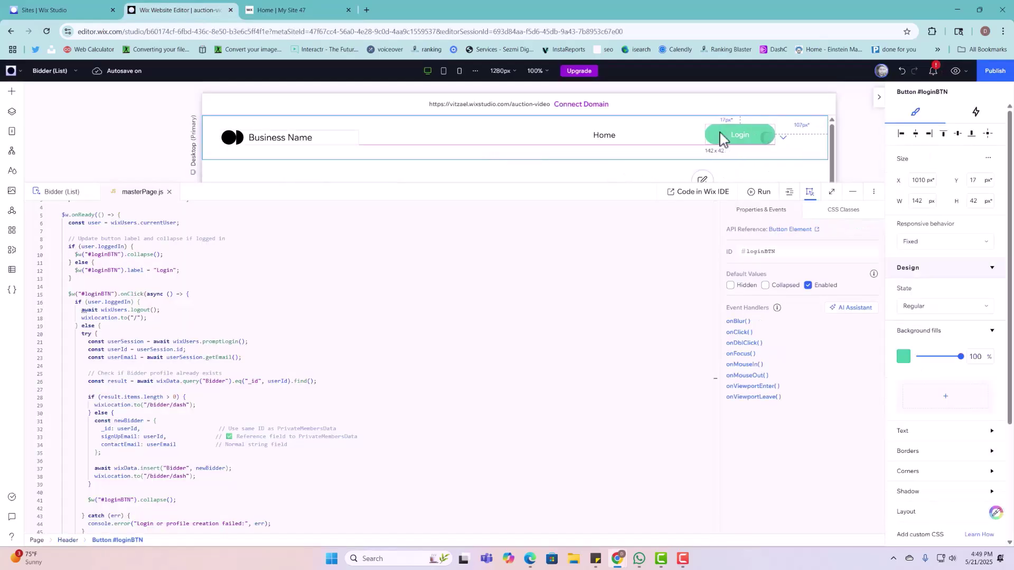
left_click(794, 137)
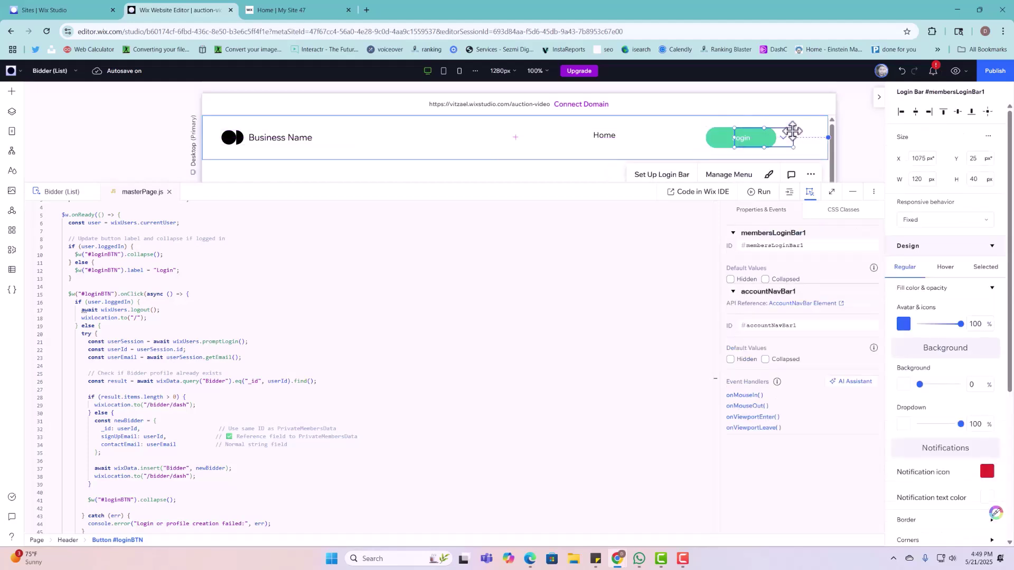
left_click(723, 139, "shift")
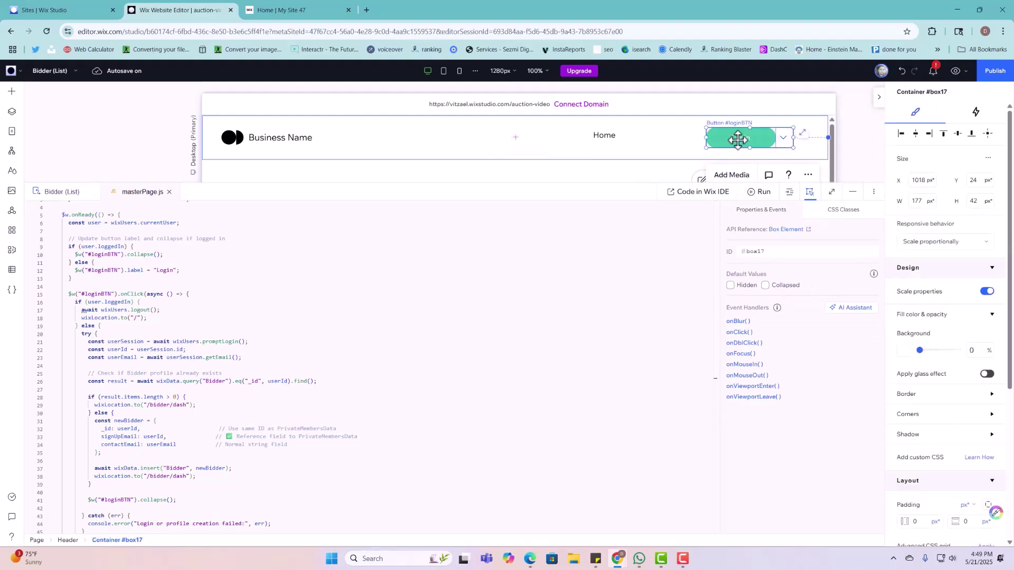
left_click(740, 139)
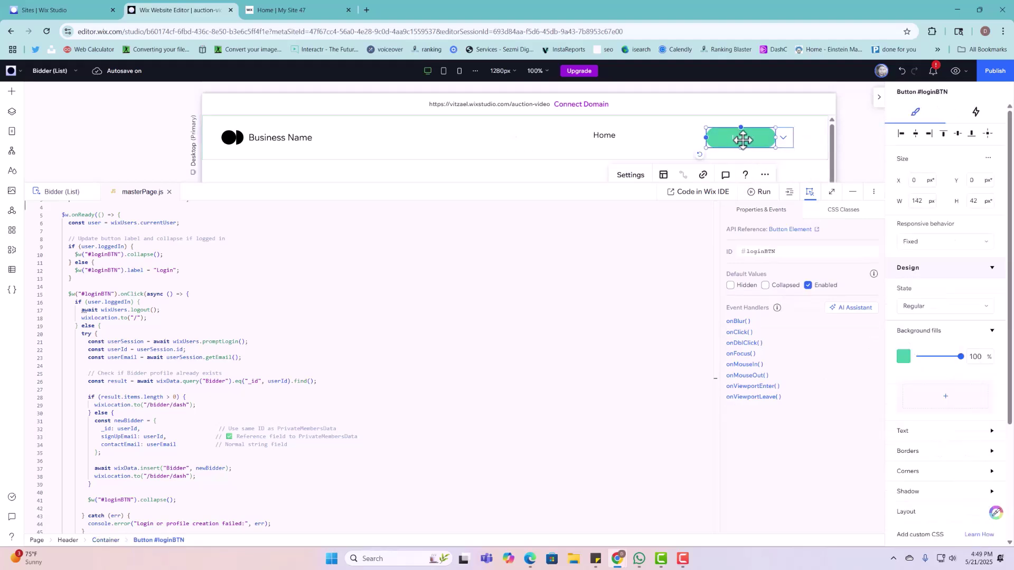
left_click(917, 134)
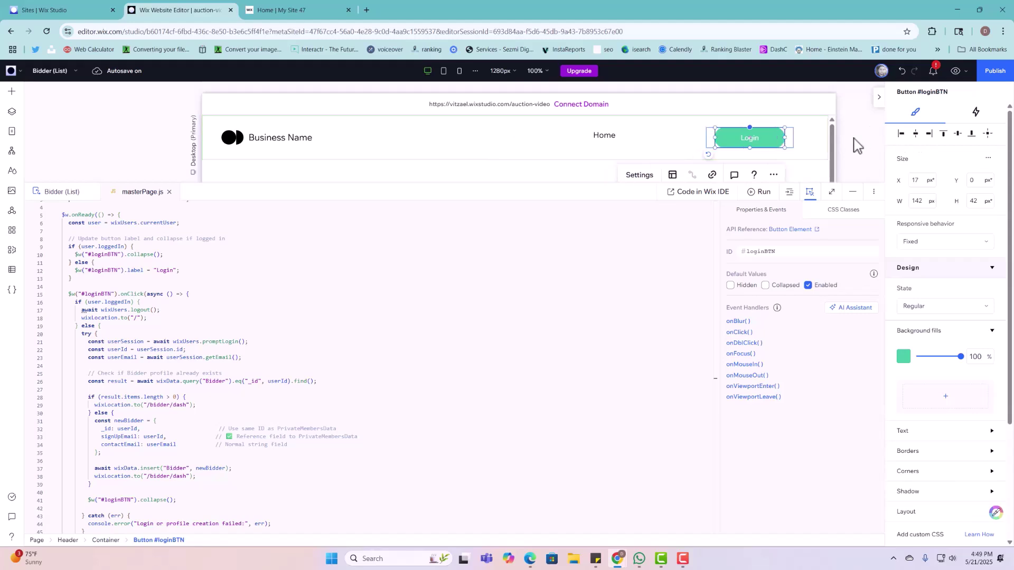
left_click(792, 144)
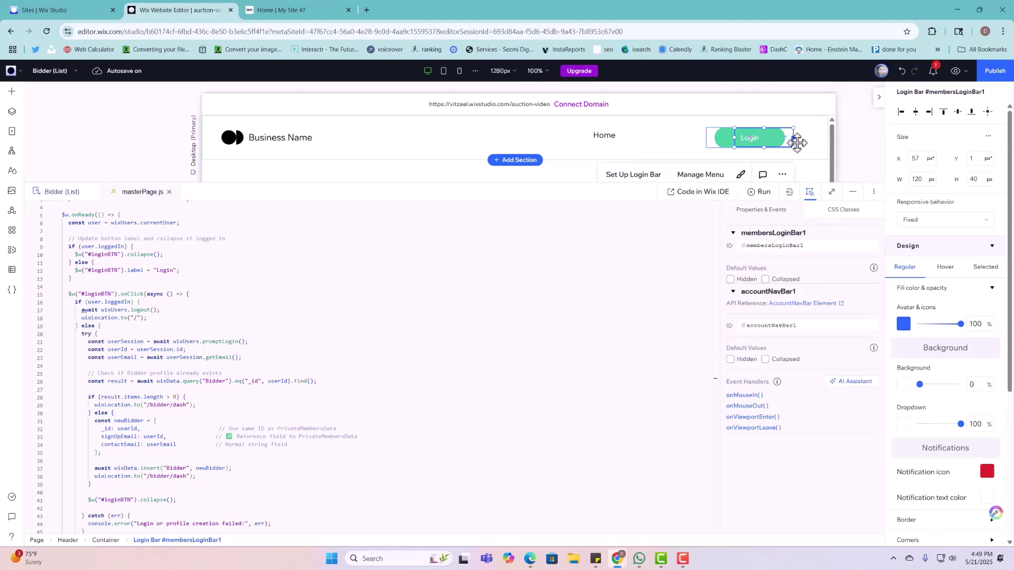
left_click(917, 112)
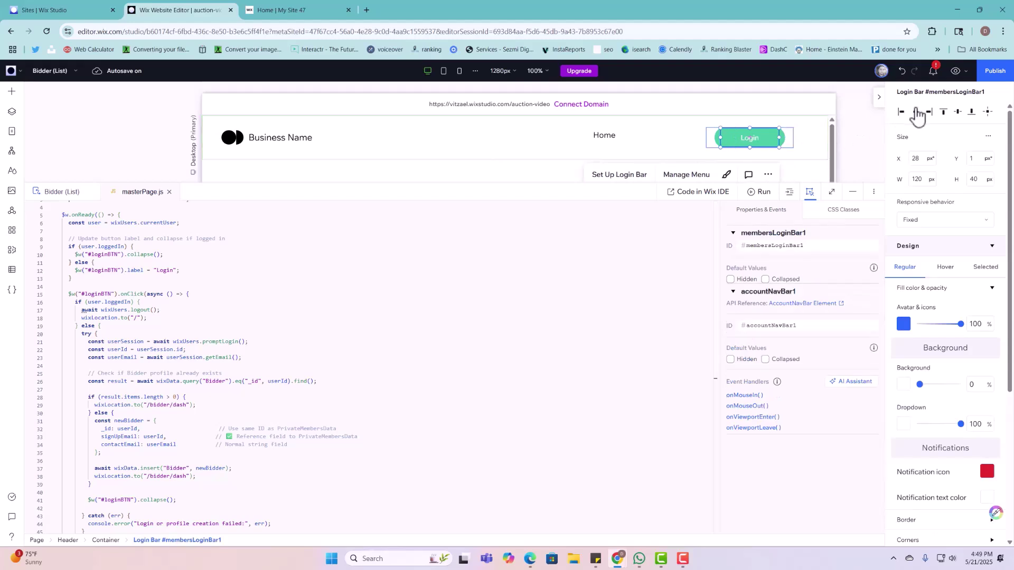
Step: Republish the site and reload the live page
left_click(991, 73)
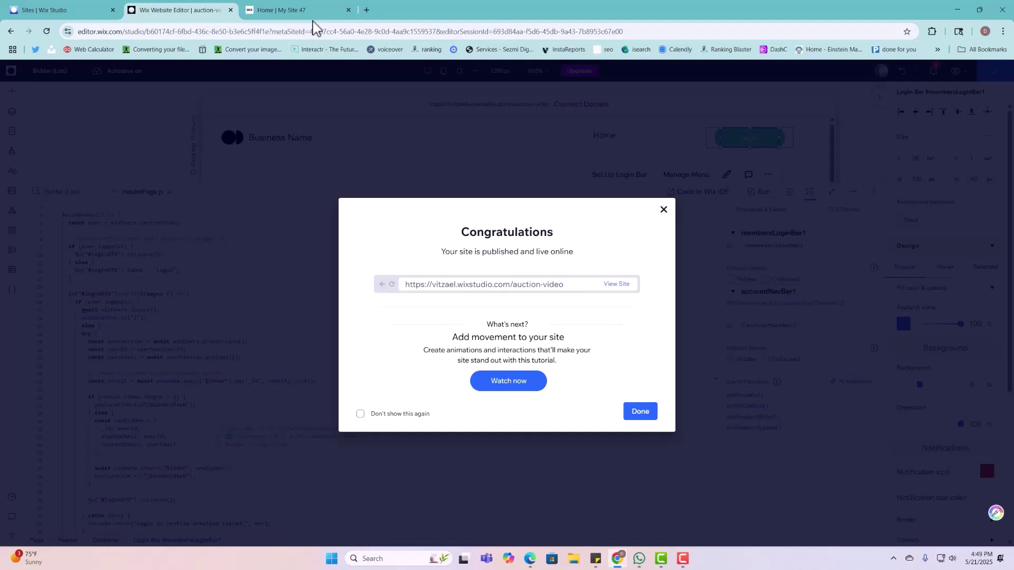
left_click(251, 15)
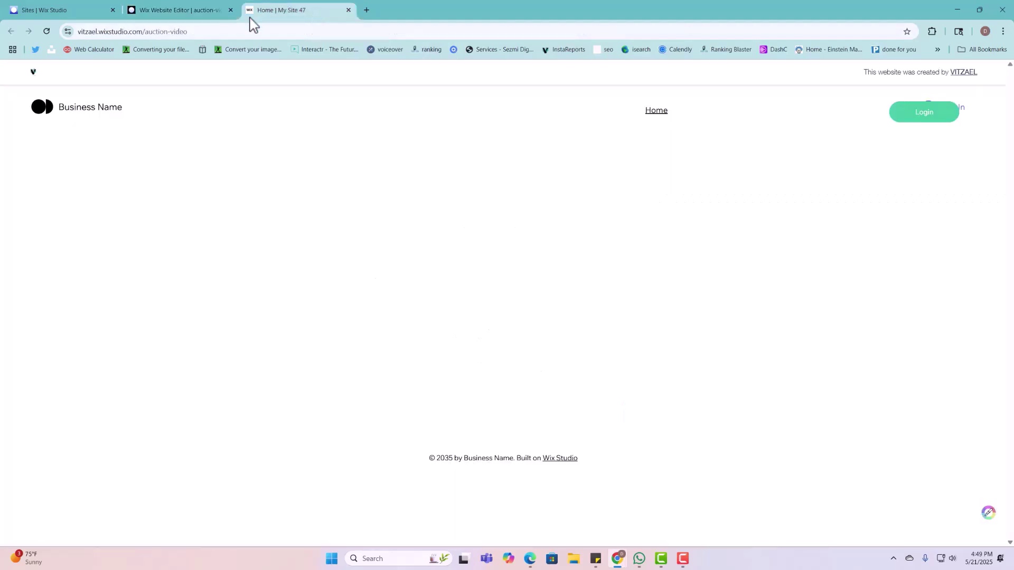
left_click(47, 32)
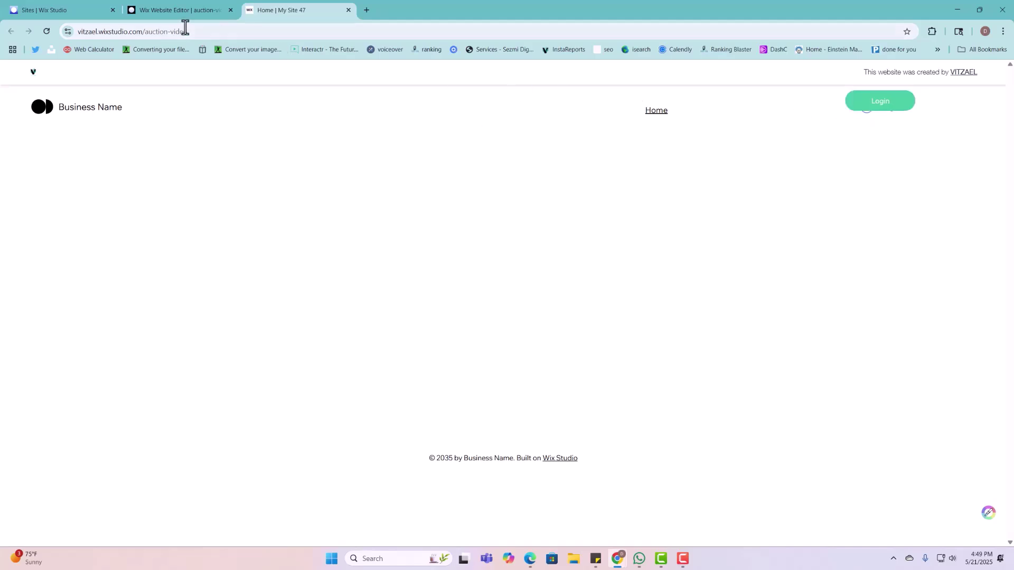
Step: Make the header's Login button 48 px tall
left_click(193, 11)
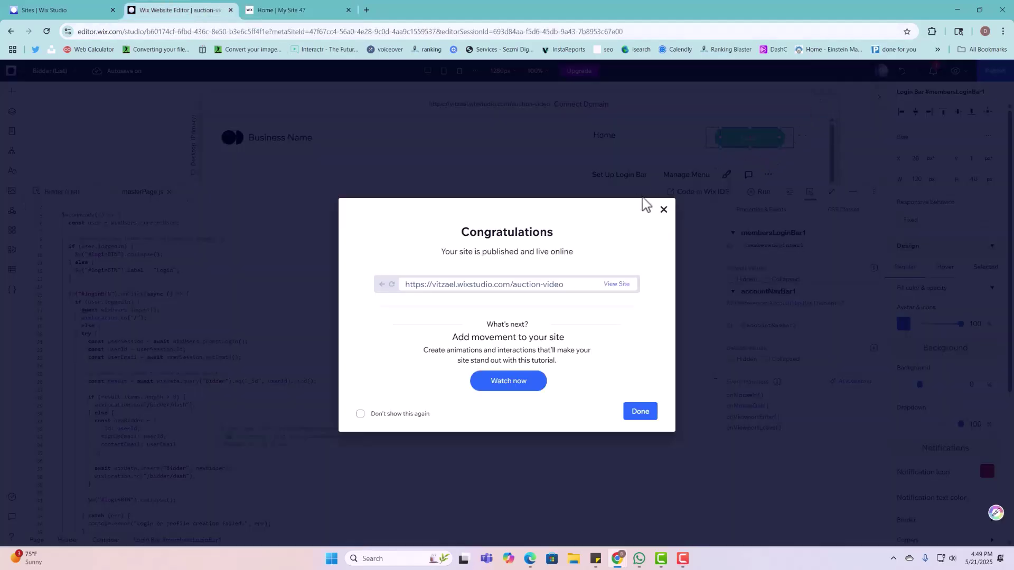
left_click(664, 209)
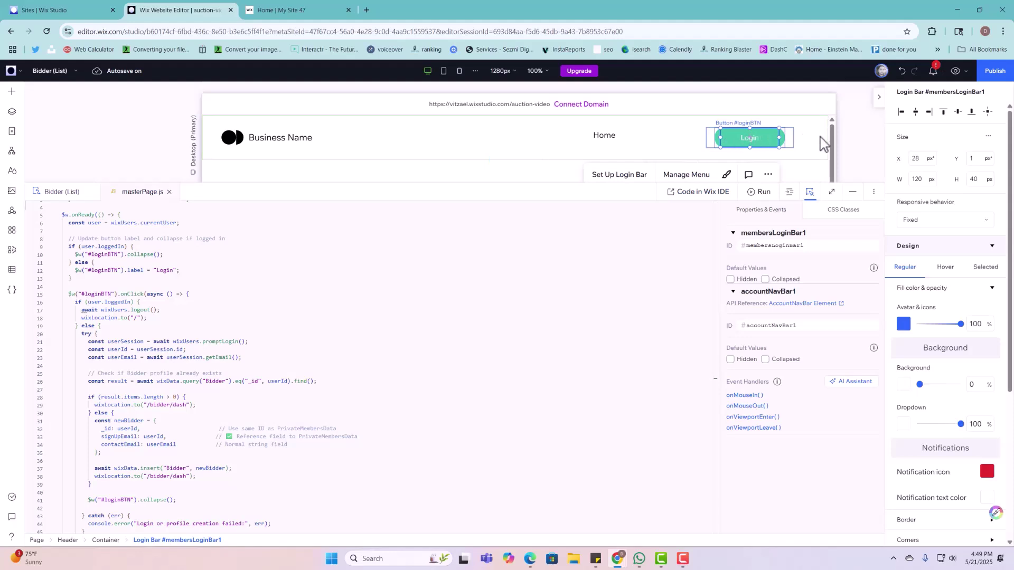
left_click(750, 138)
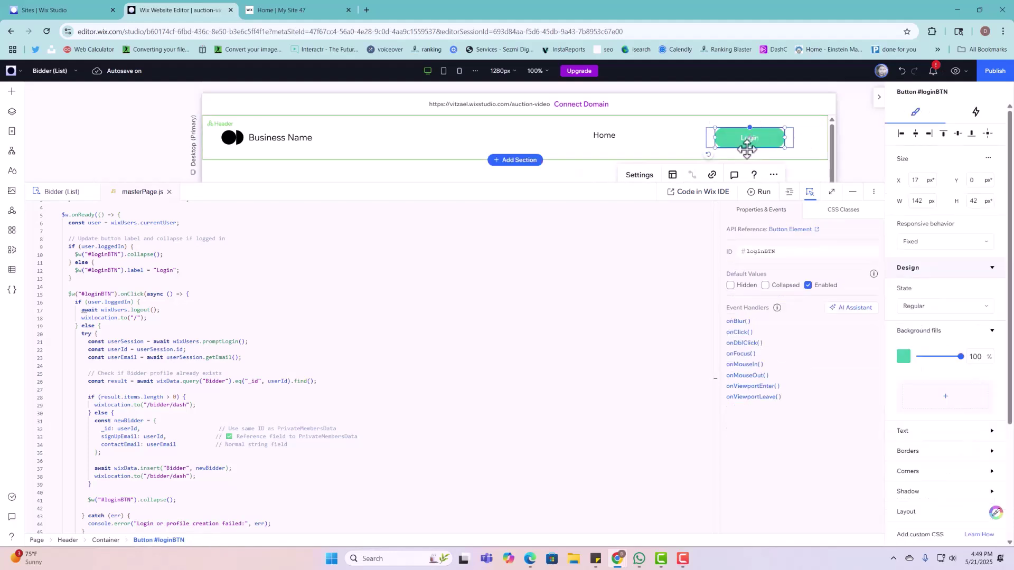
left_click_drag(747, 149, 803, 152)
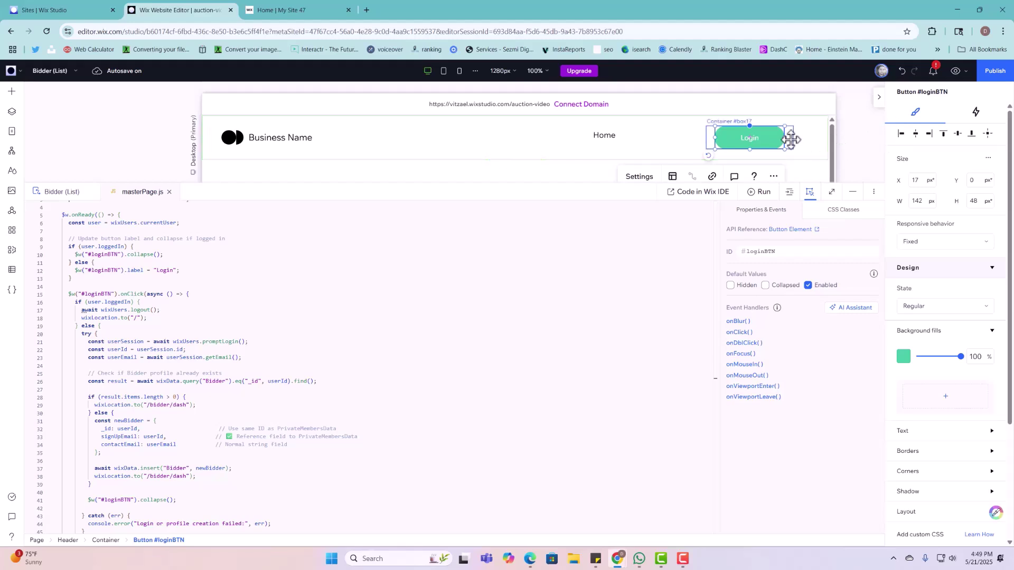
Step: Select the Login button and Login Bar layers inside the container via the Layers panel
left_click(790, 139)
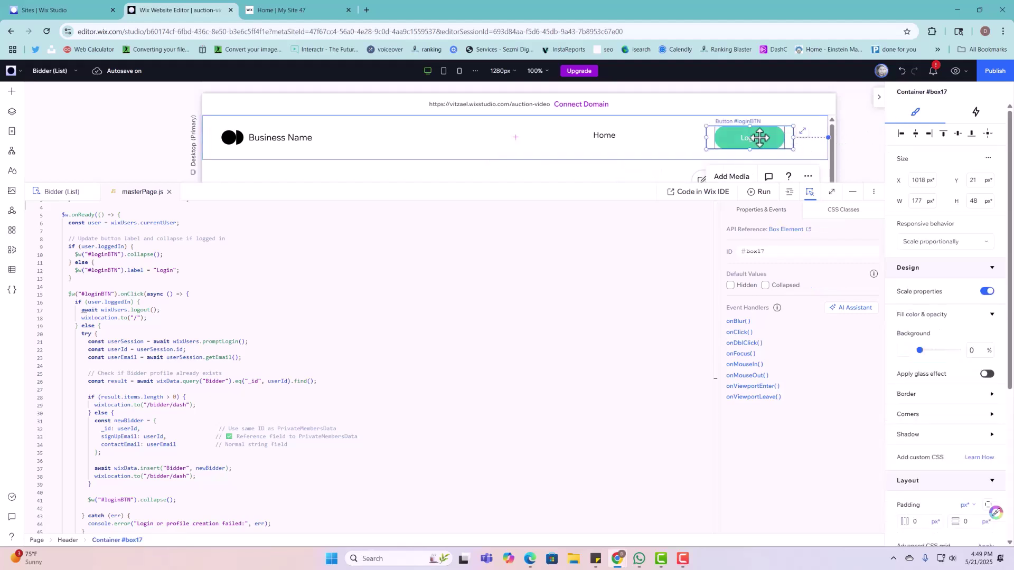
left_click(11, 113)
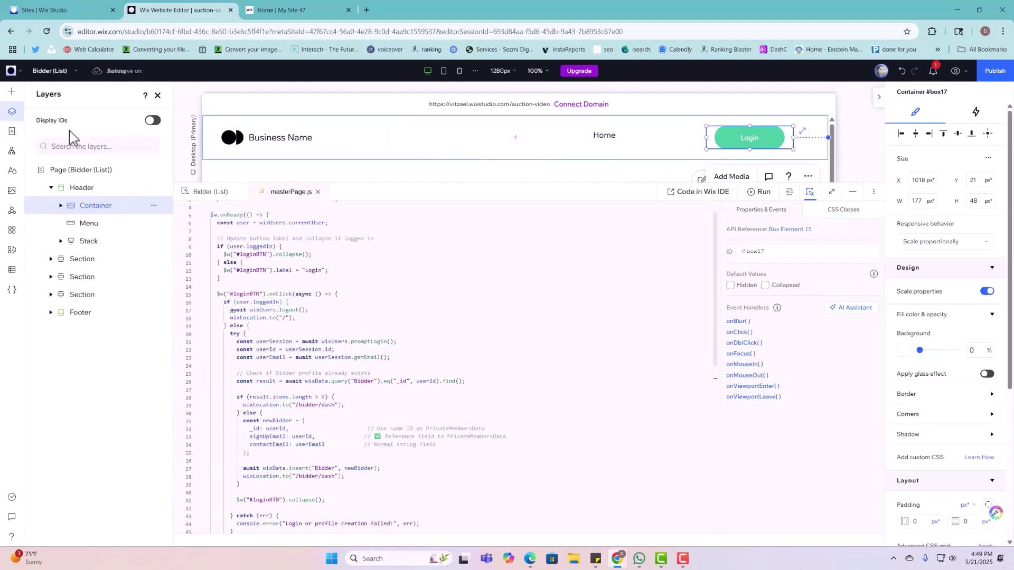
left_click(61, 207)
left_click(96, 225)
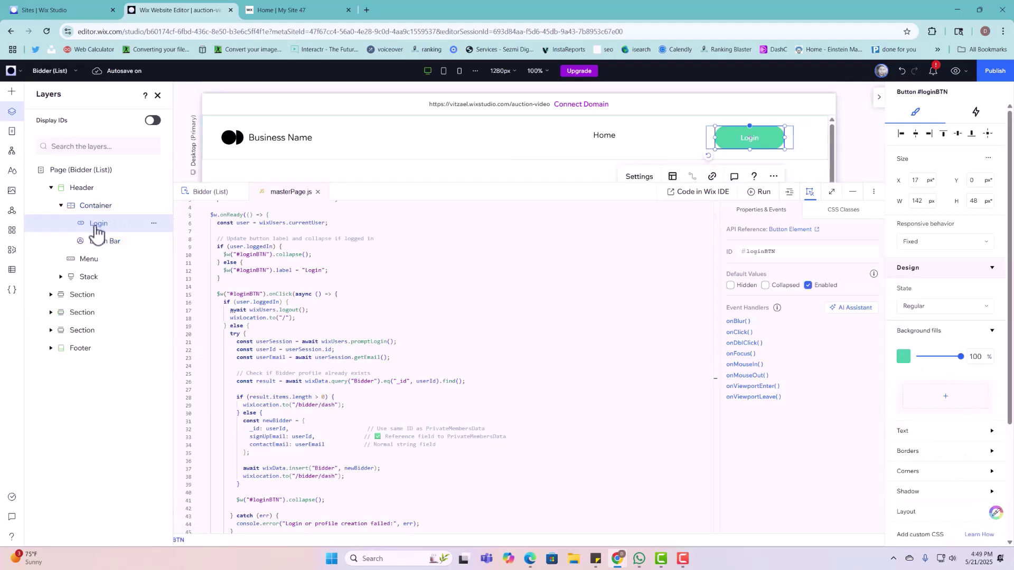
left_click(103, 248)
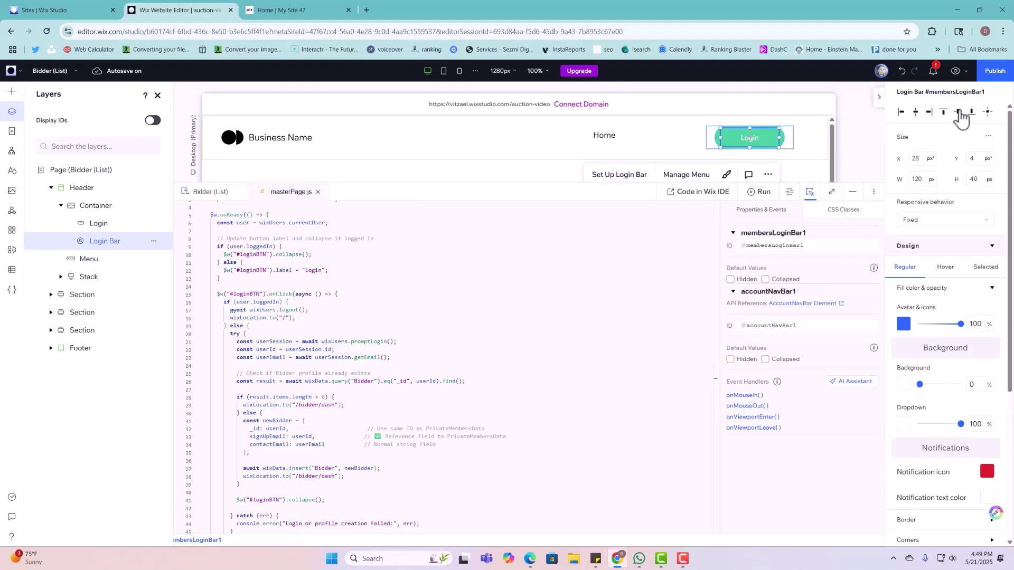
Step: Republish the site and view the live page
left_click(995, 73)
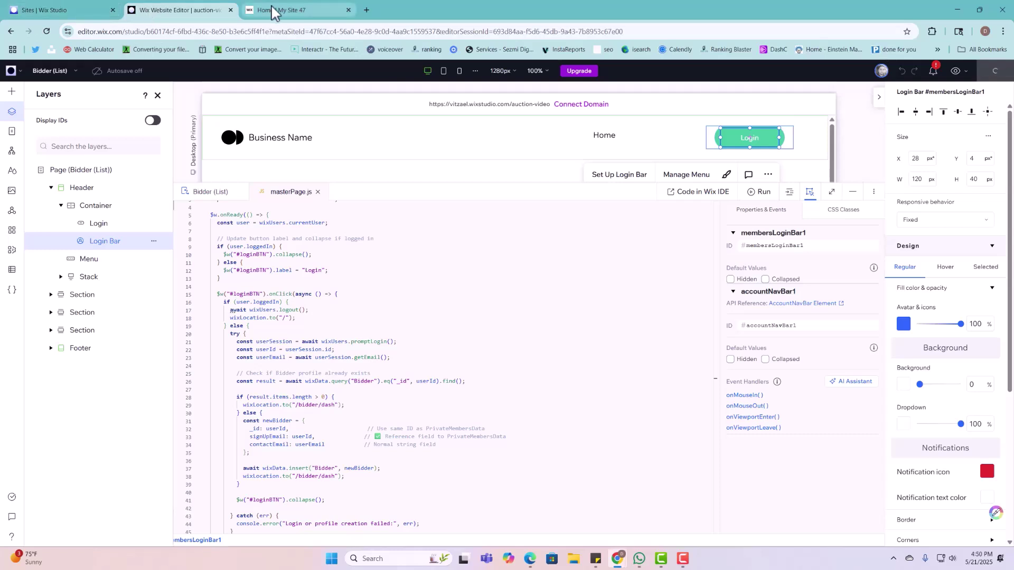
mouse_move(272, 13)
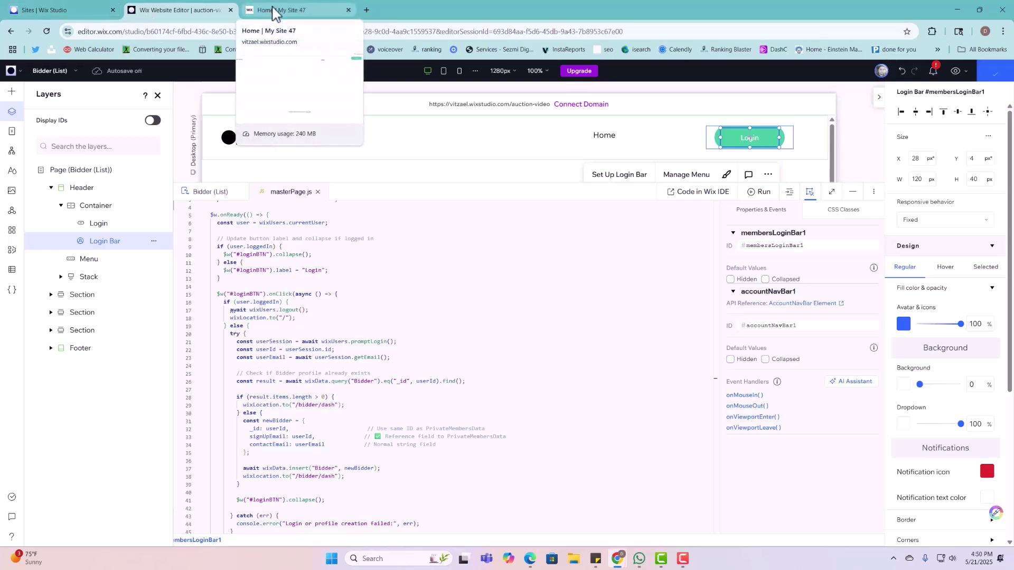
left_click(272, 13)
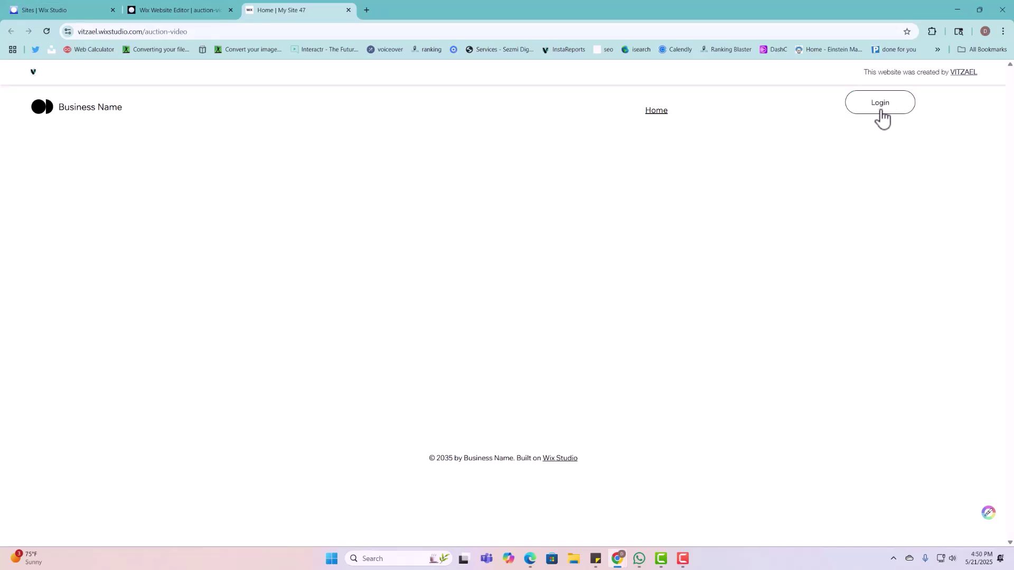
Step: Close the publish confirmation and open the header navigation menu's item manager
left_click(165, 13)
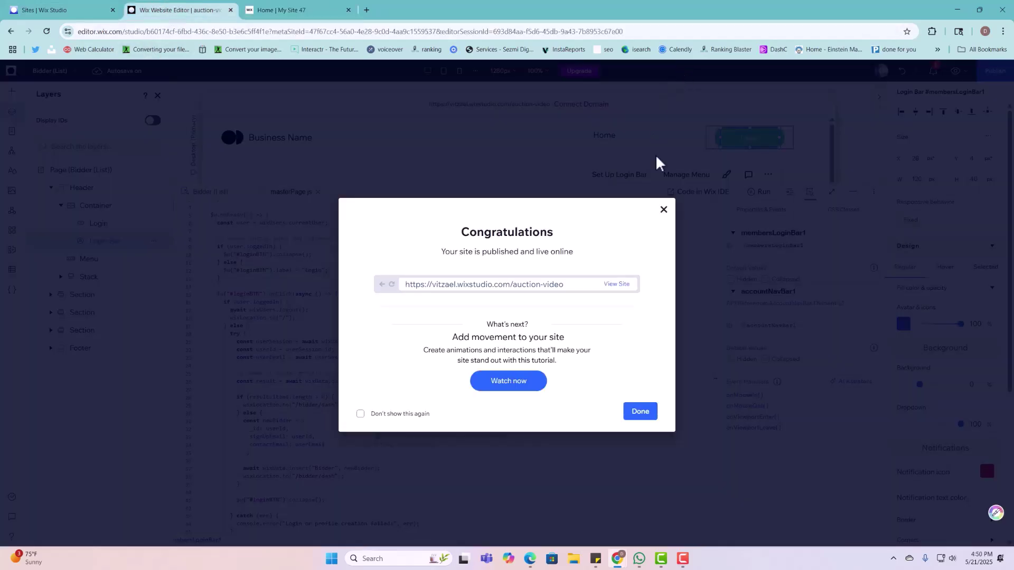
left_click(632, 144)
left_click(626, 141)
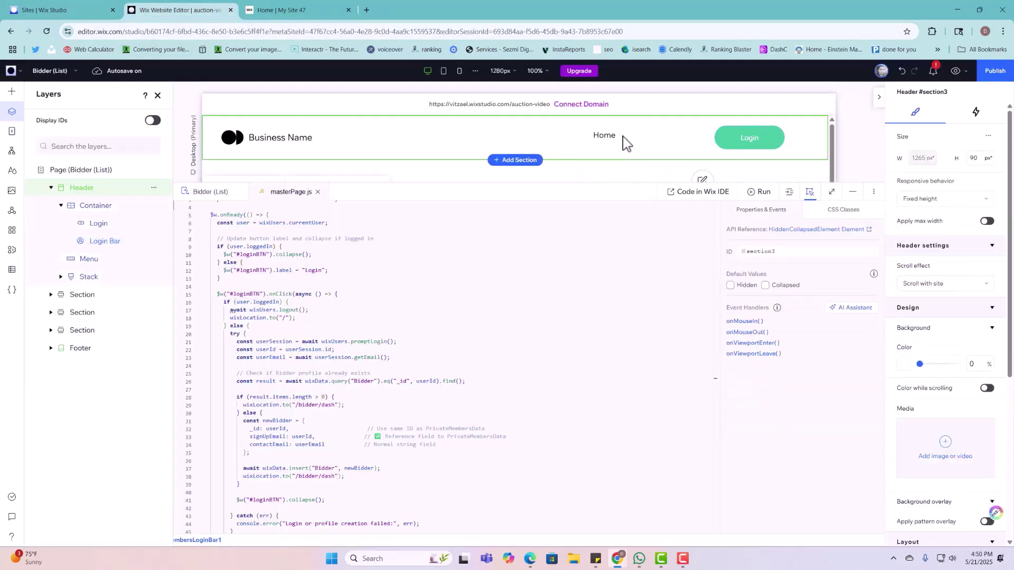
left_click(615, 135)
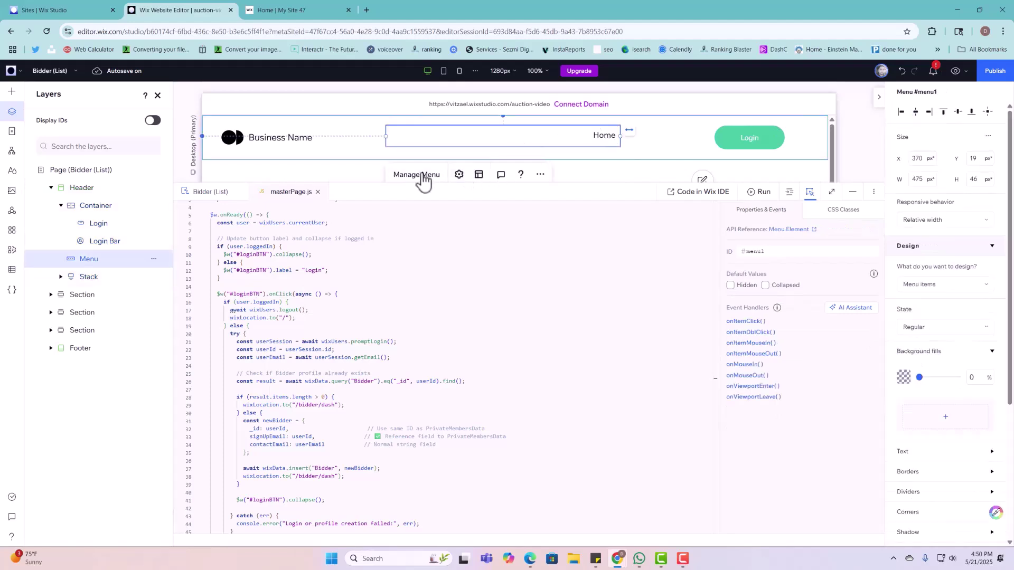
left_click(417, 175)
Step: Add an 'Auction List' menu link to the AuctionItems (List) dynamic page
left_click(733, 365)
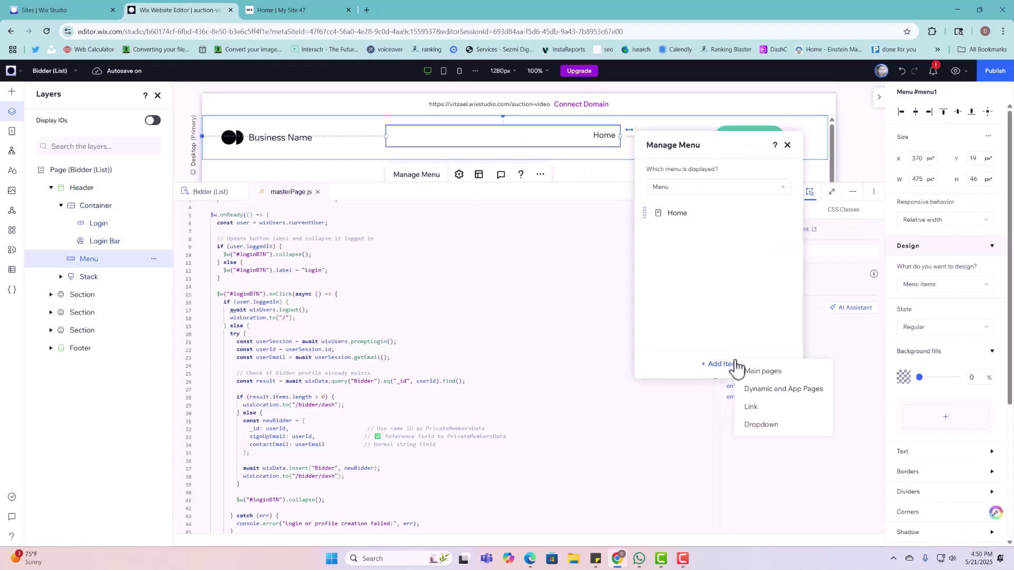
left_click(750, 371)
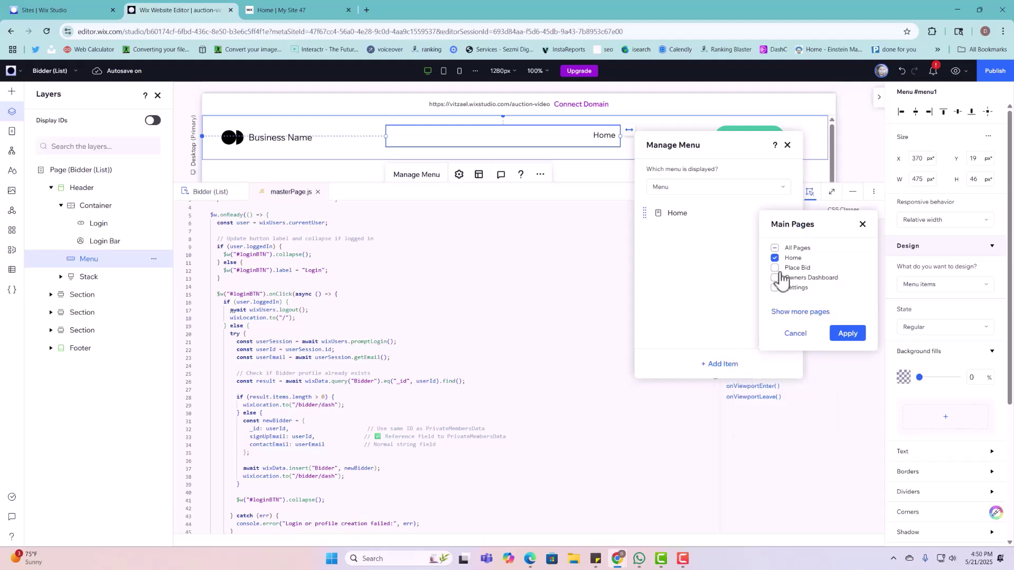
left_click(789, 314)
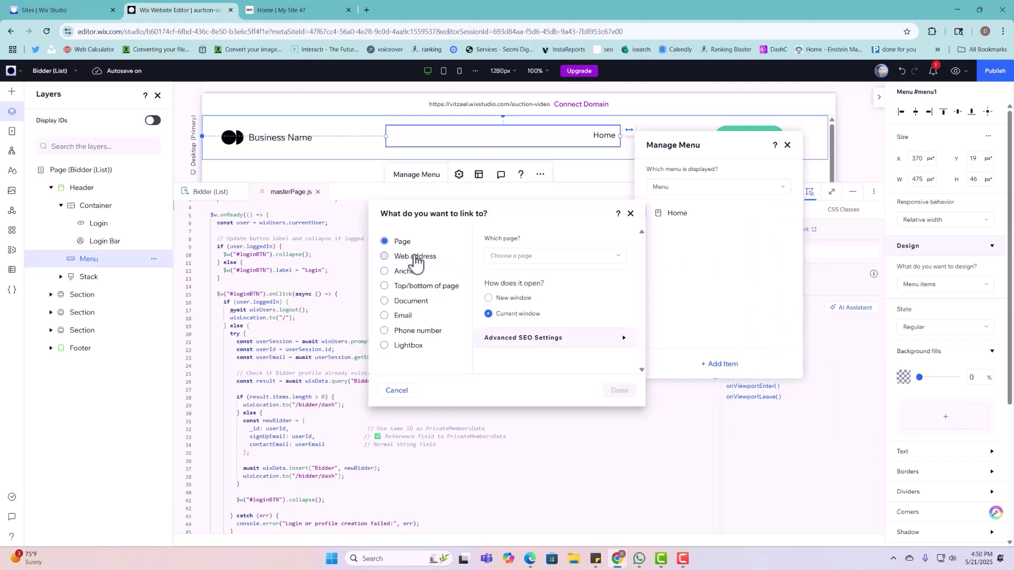
left_click(413, 256)
left_click(400, 243)
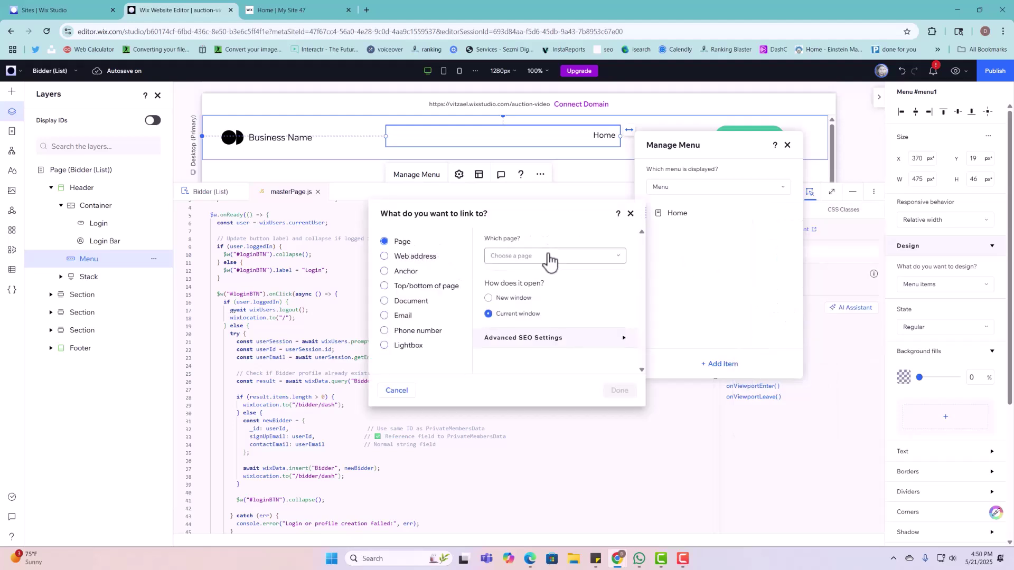
left_click(550, 255)
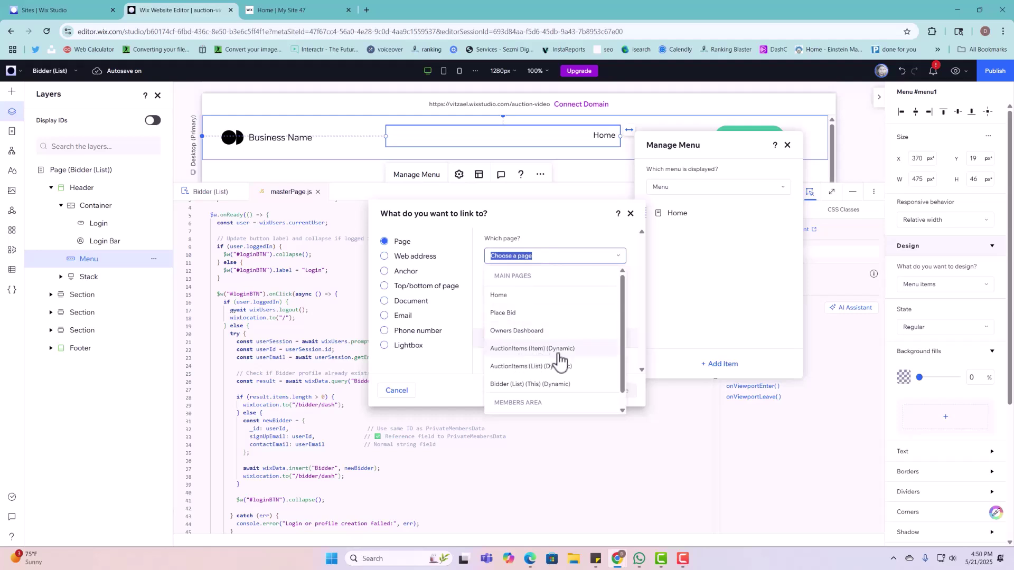
left_click(528, 368)
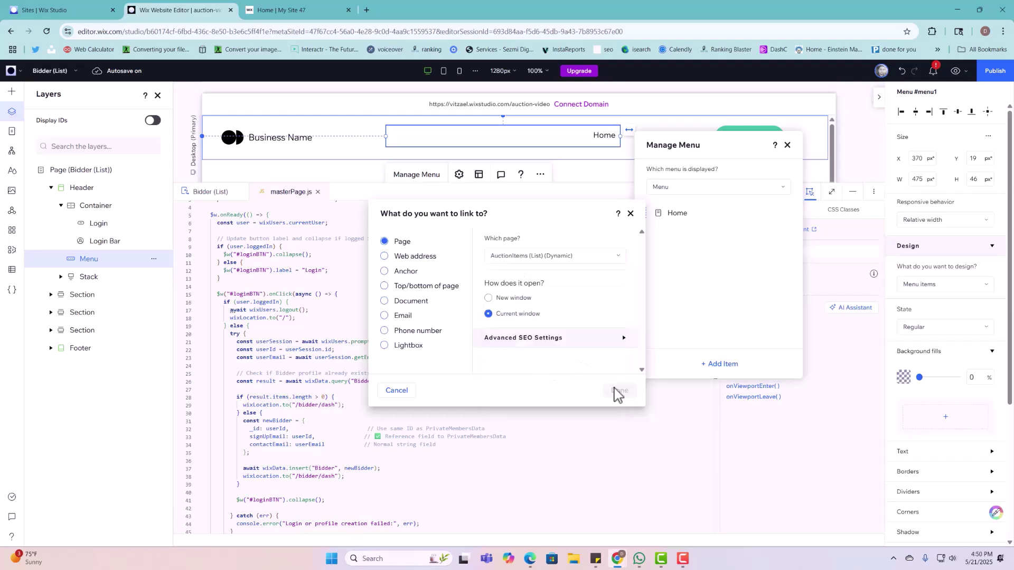
left_click(619, 392)
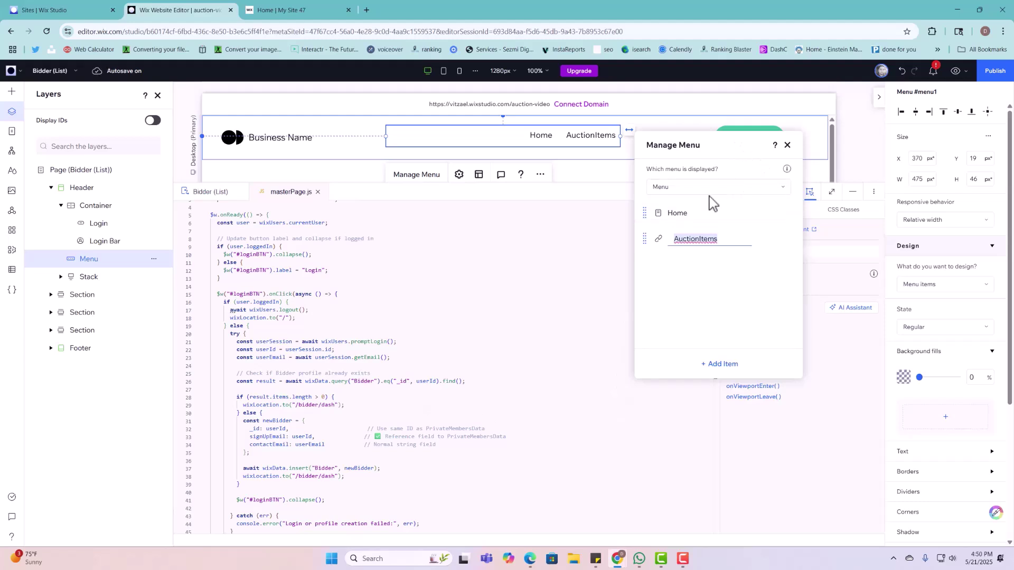
type("u")
key("Return")
left_click(787, 145)
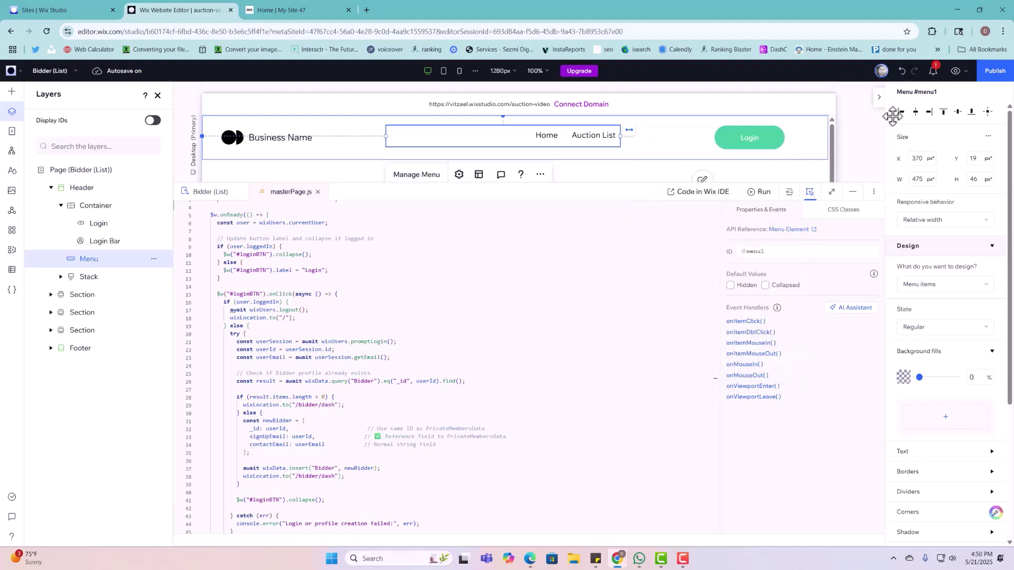
Step: Publish the site and check the live Auction List page
left_click(985, 77)
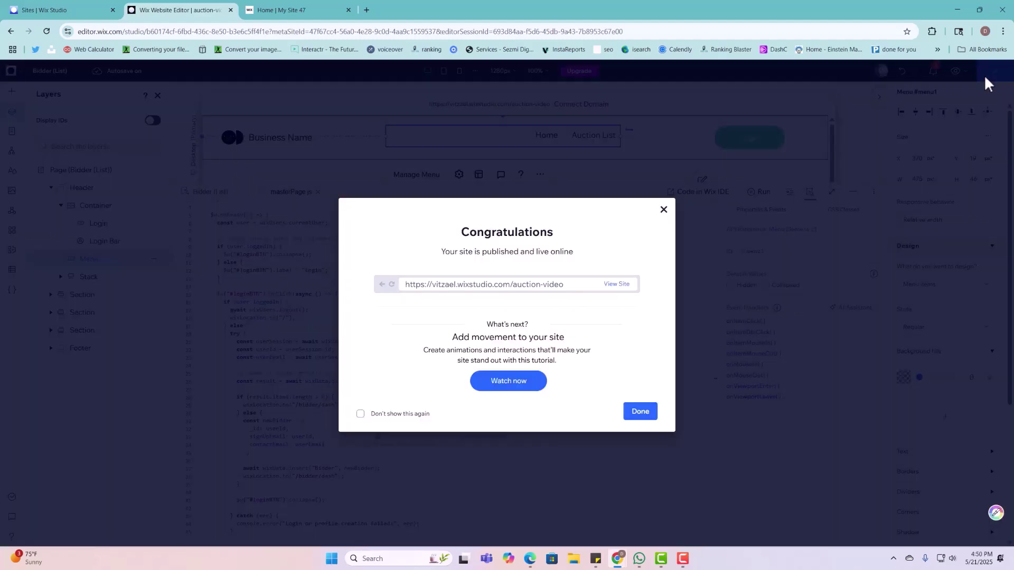
left_click(616, 285)
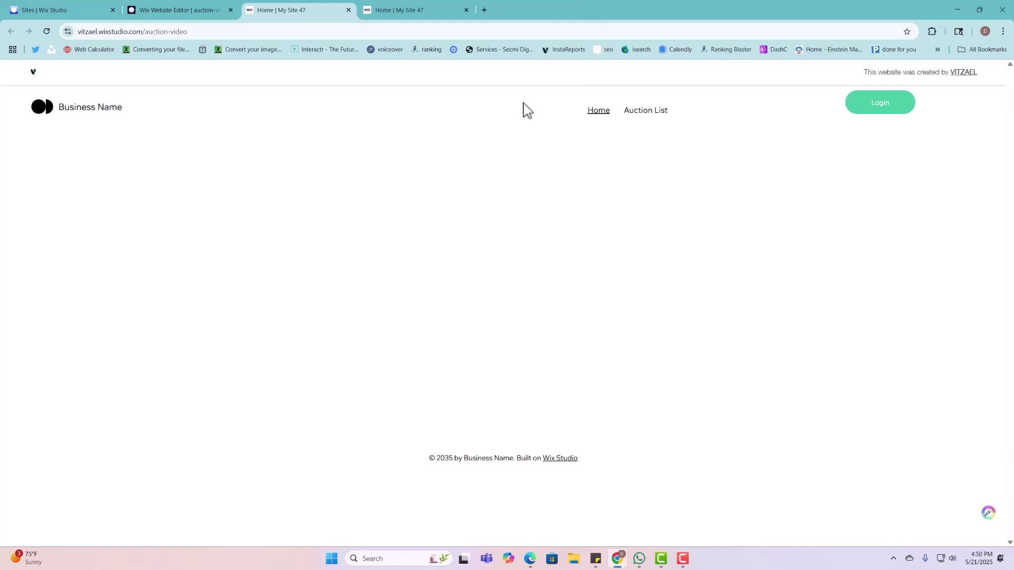
left_click(645, 110)
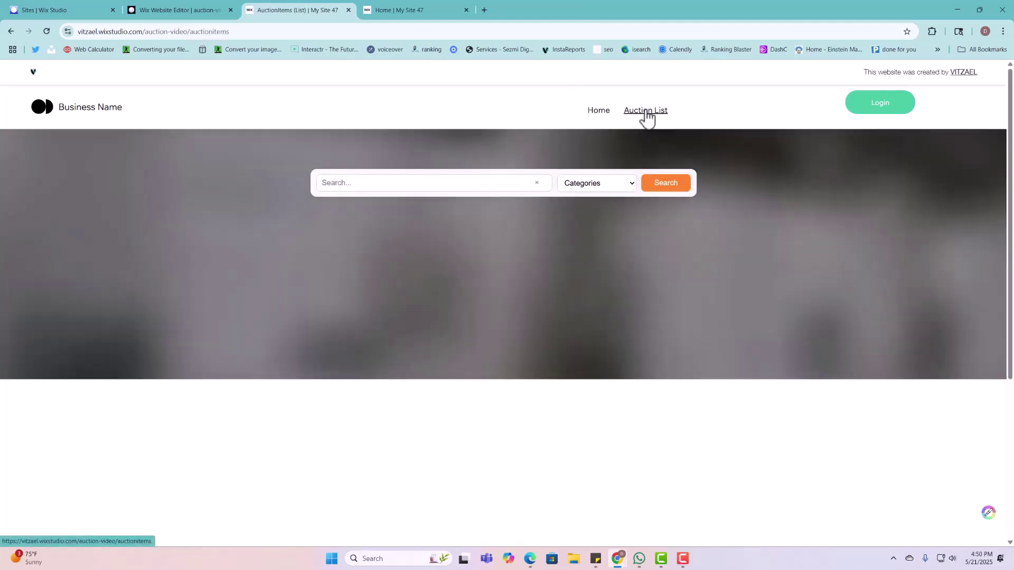
scroll(602, 264, "down", 5)
scroll(590, 310, "up", 5)
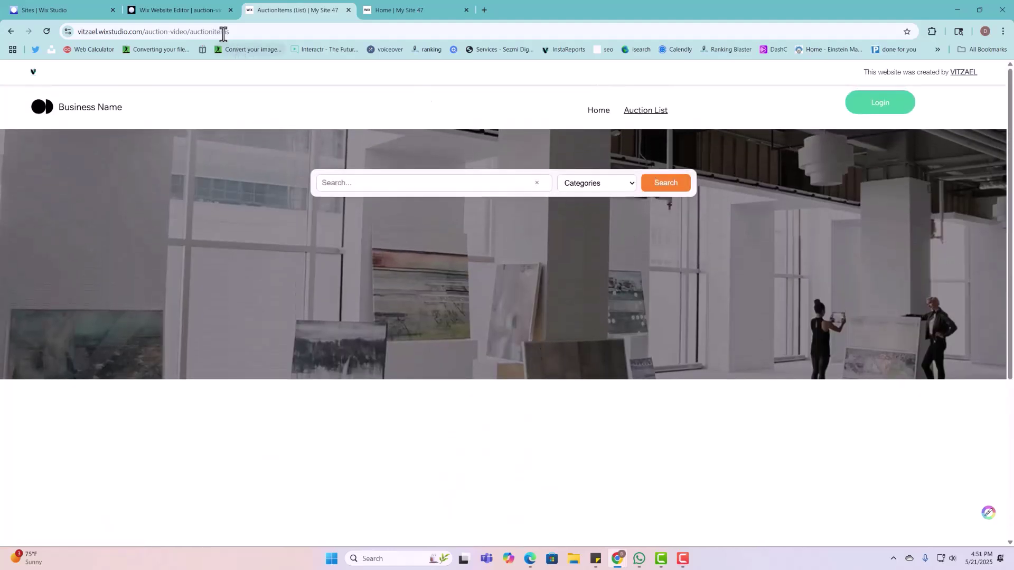
left_click(188, 13)
Step: Open the AuctionItems collection in the CMS and add a new item
left_click(662, 211)
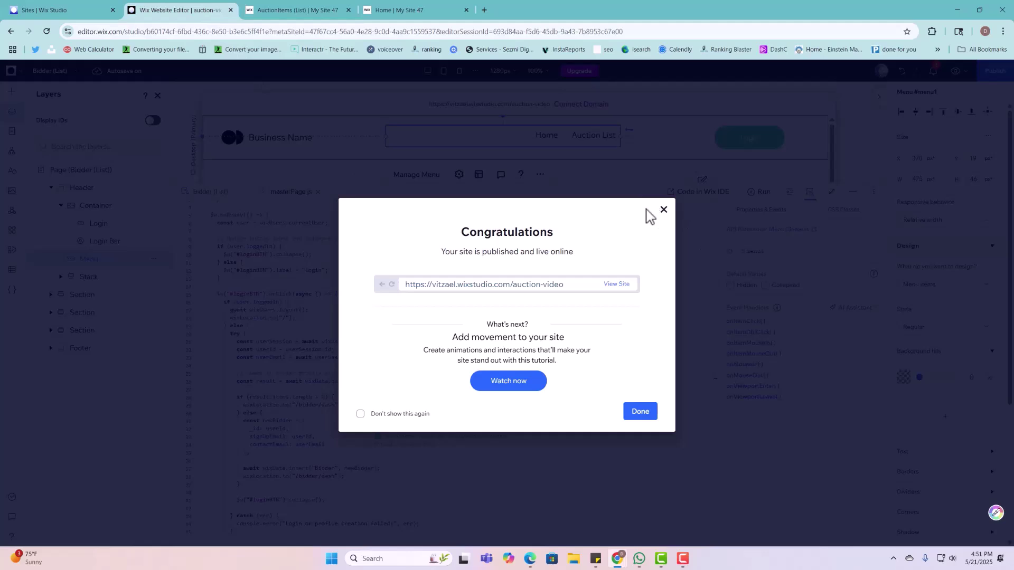
left_click(13, 271)
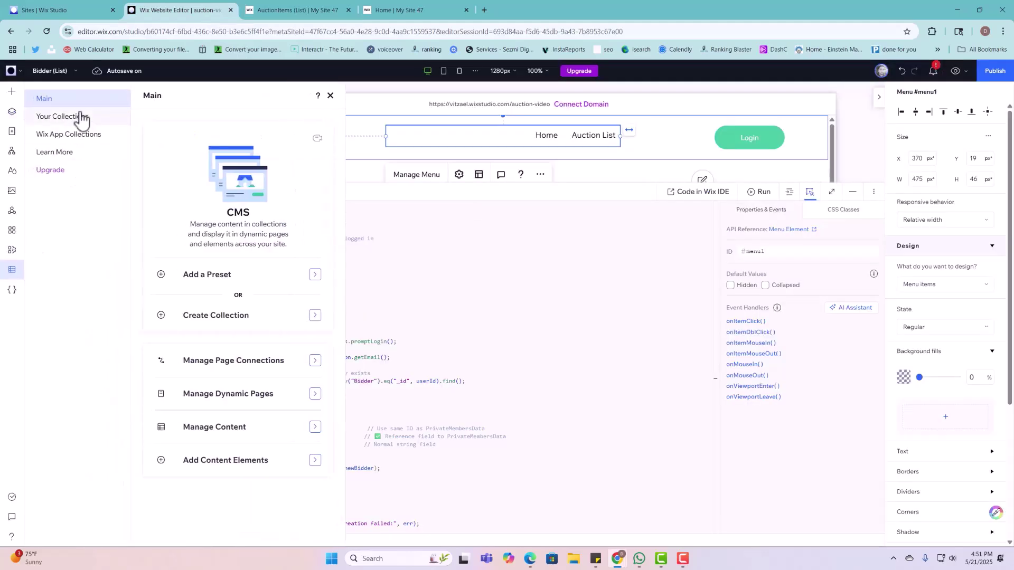
left_click(76, 117)
left_click(197, 170)
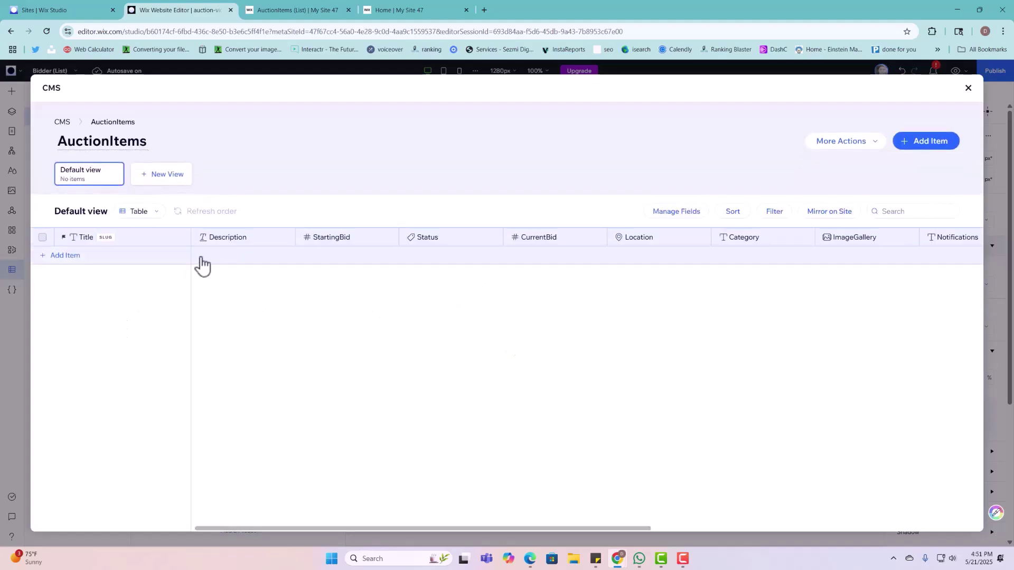
left_click(209, 257)
Step: Enter the title '1980 Silver Coin Collectible' and paste in its description
left_click(135, 258)
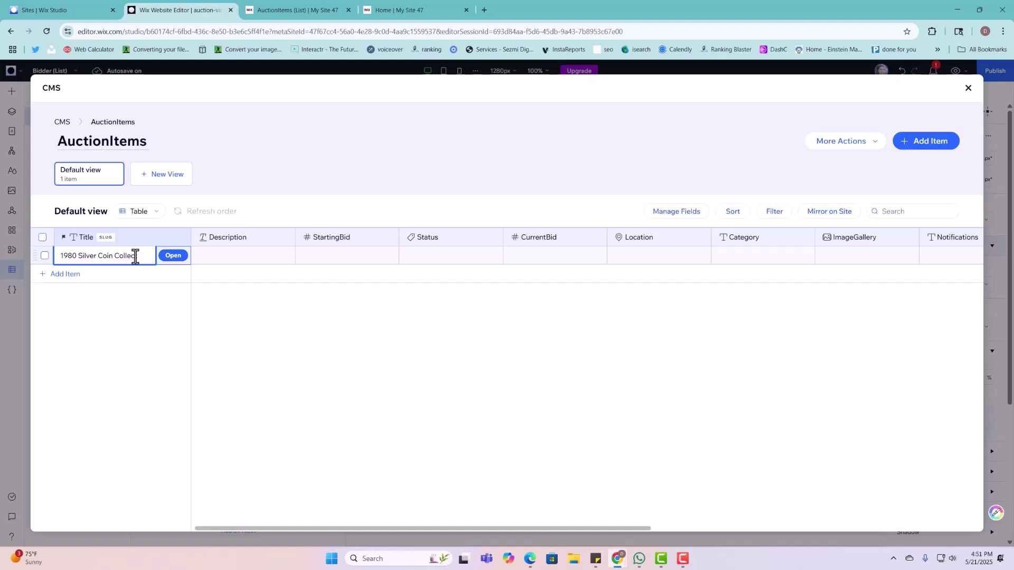
left_click(216, 259)
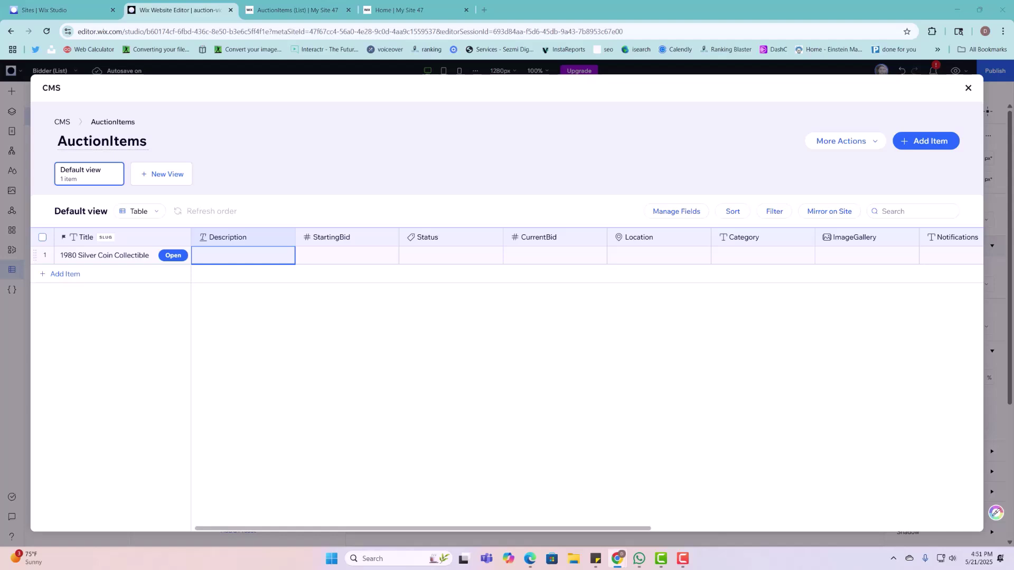
left_click(276, 262)
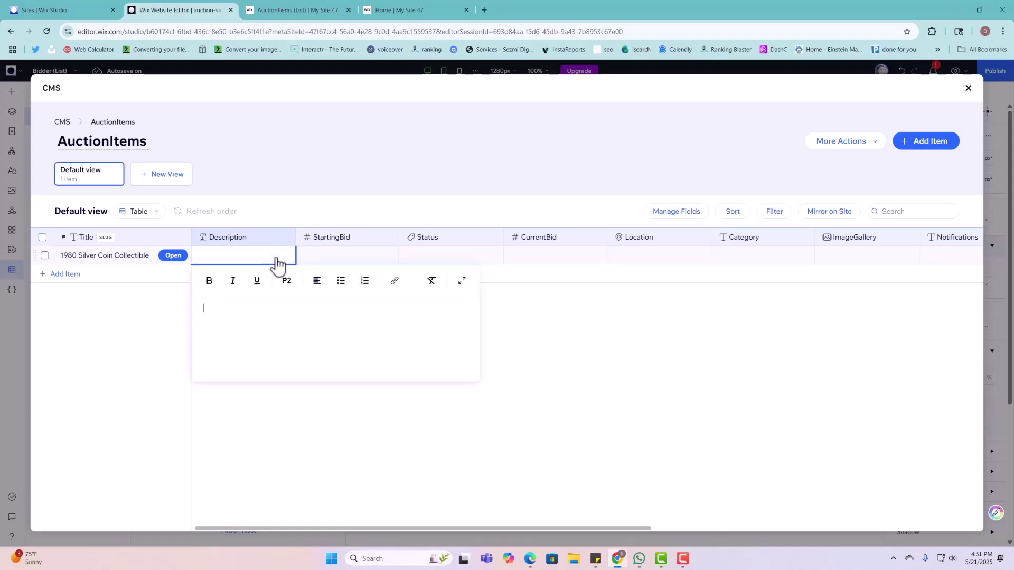
key("Escape")
left_click(280, 267)
key("ctrl+v")
left_click(326, 260)
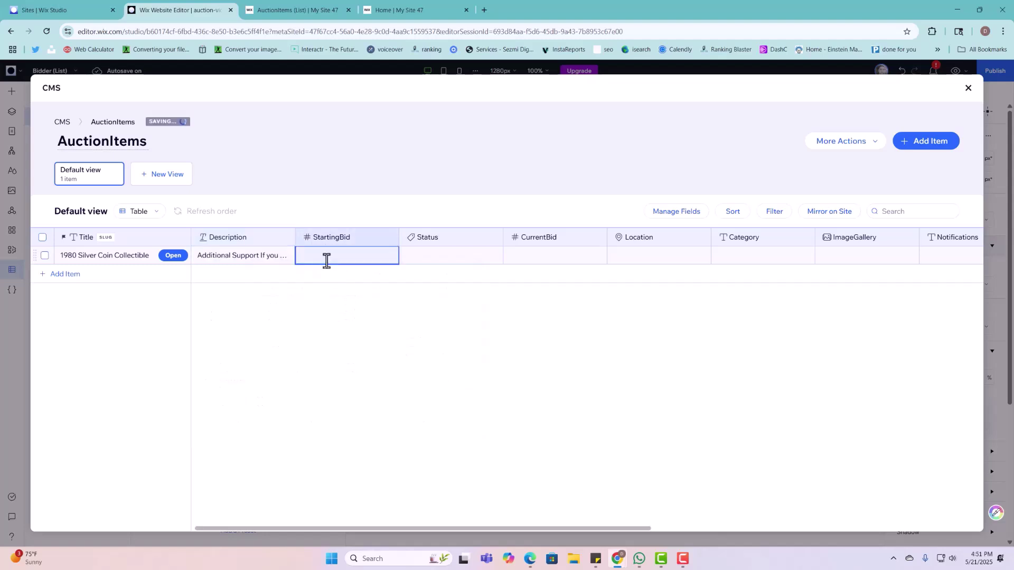
Step: Set StartingBid to 50 and the Status tag to Open, leaving CurrentBid empty
left_click(326, 261)
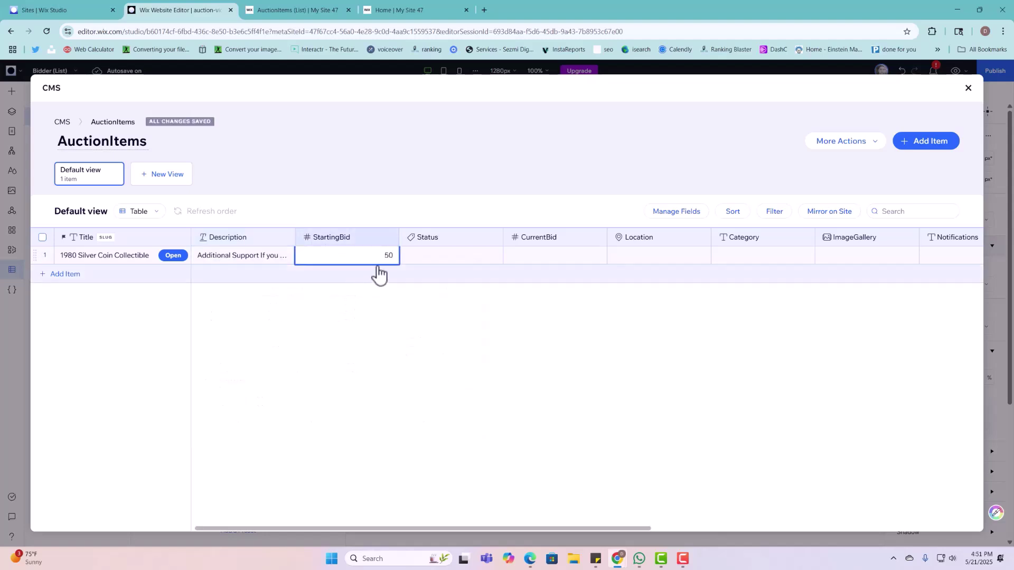
left_click(408, 254)
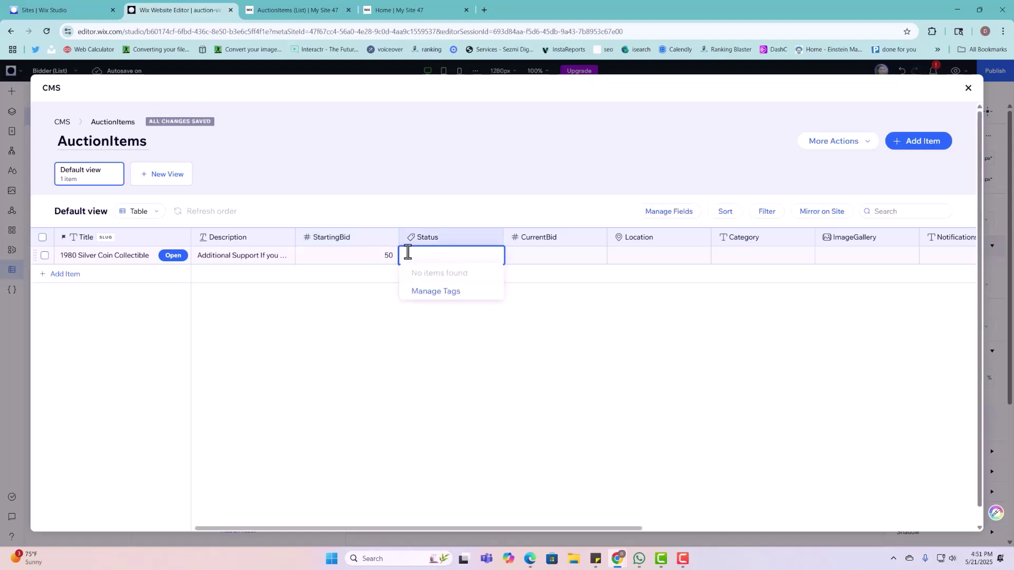
type("Open")
key("Return")
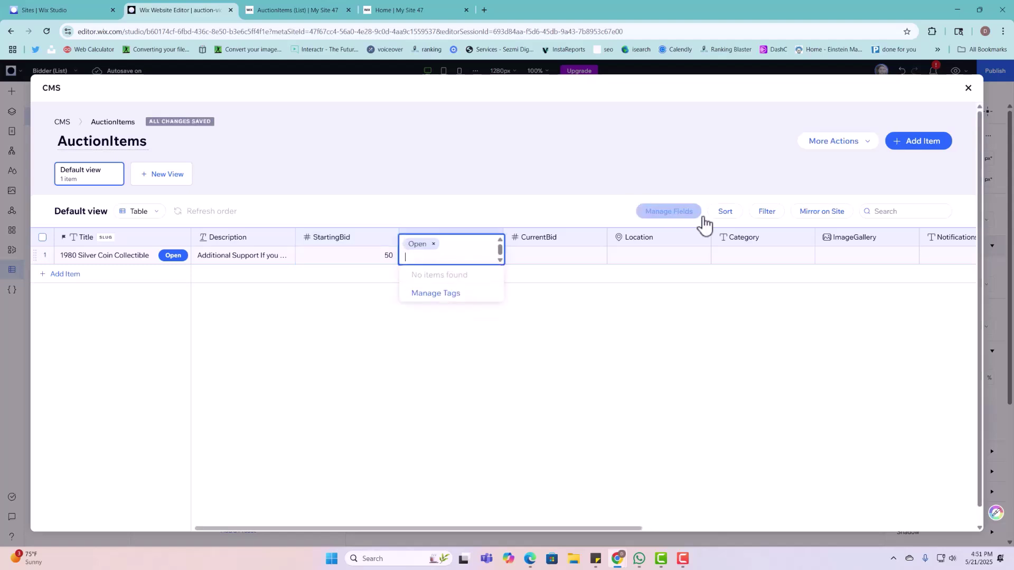
left_click(557, 256)
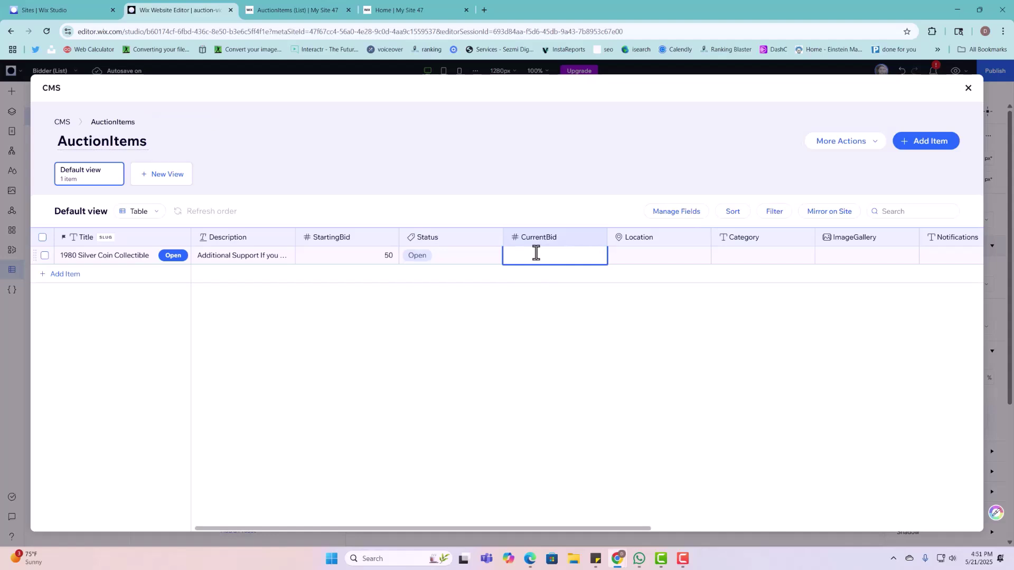
key("Escape")
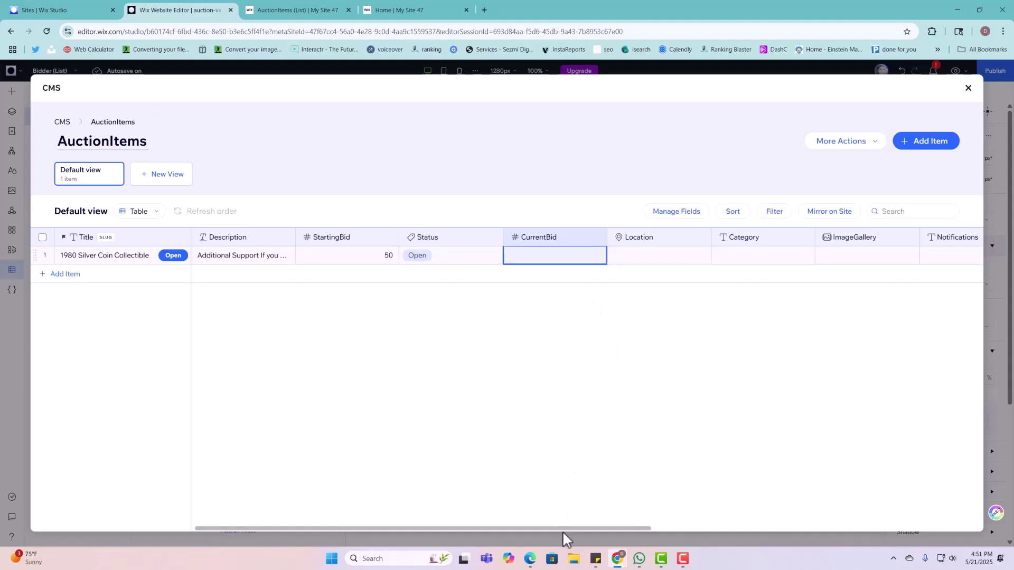
left_click_drag(566, 529, 565, 549)
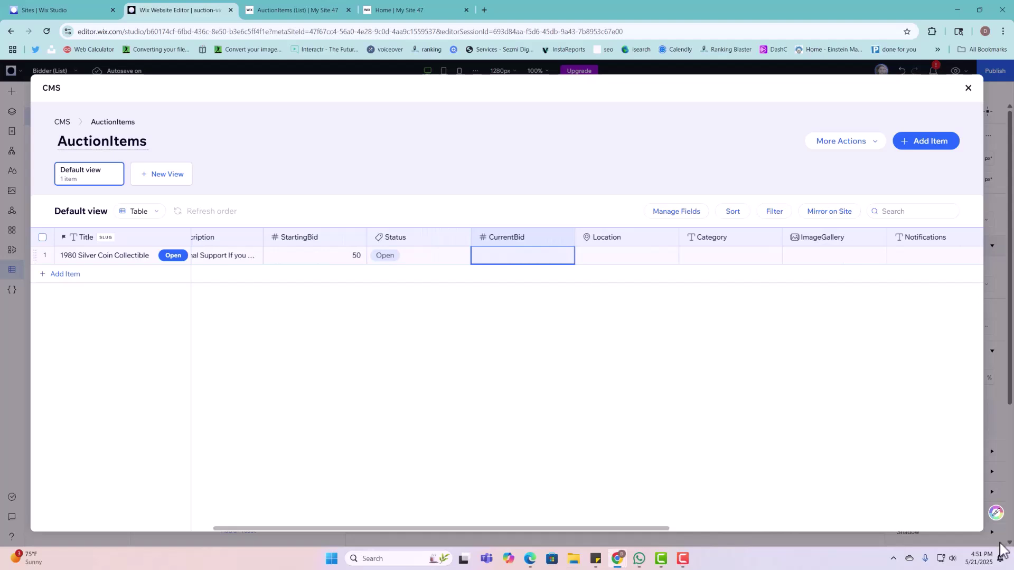
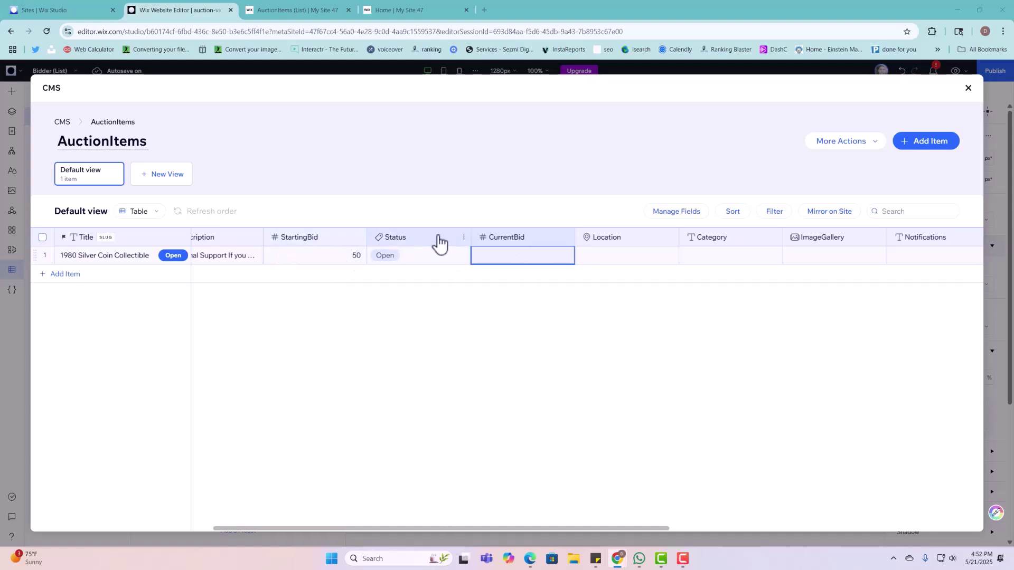
Step: Set the item's Location to a suggested address
left_click(339, 257)
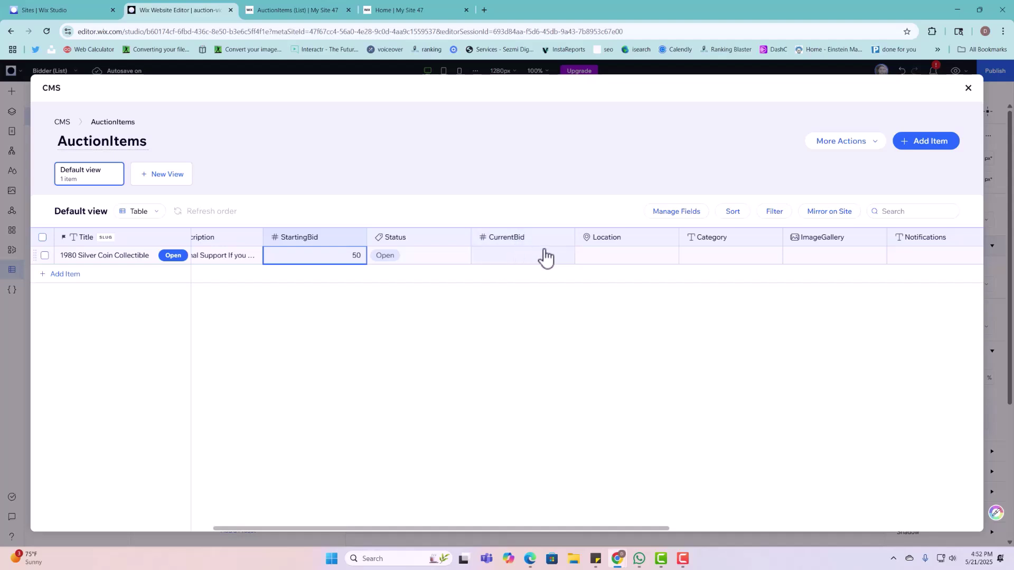
double_click(606, 256)
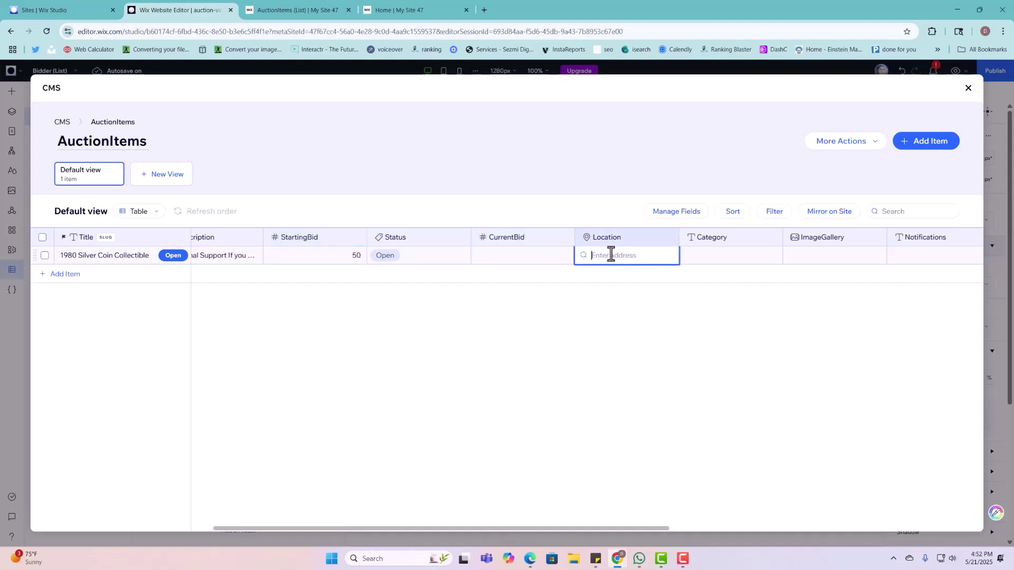
type("98")
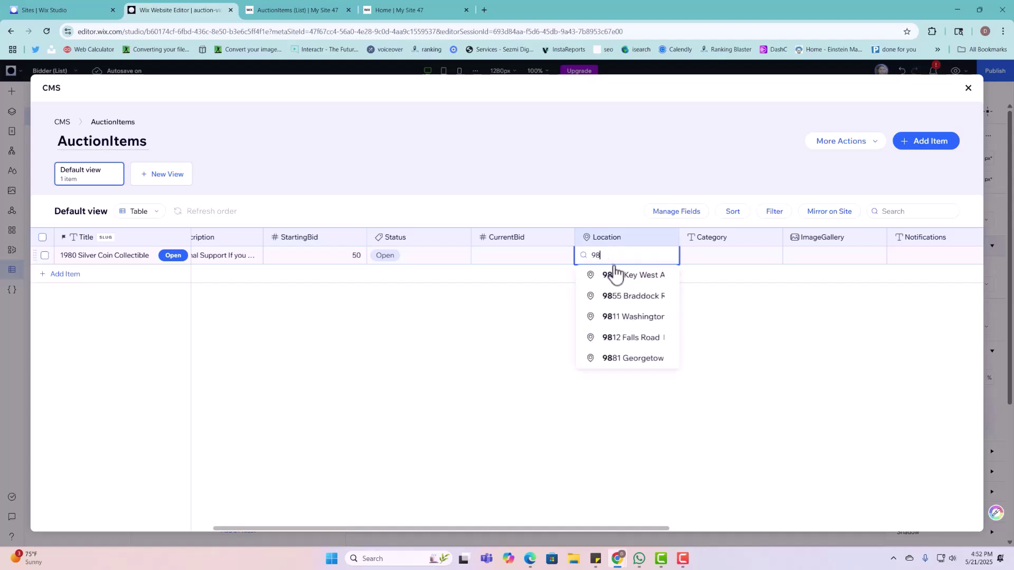
left_click(624, 306)
Step: Set the item's Category to Arts and begin adding images to its ImageGallery
double_click(735, 256)
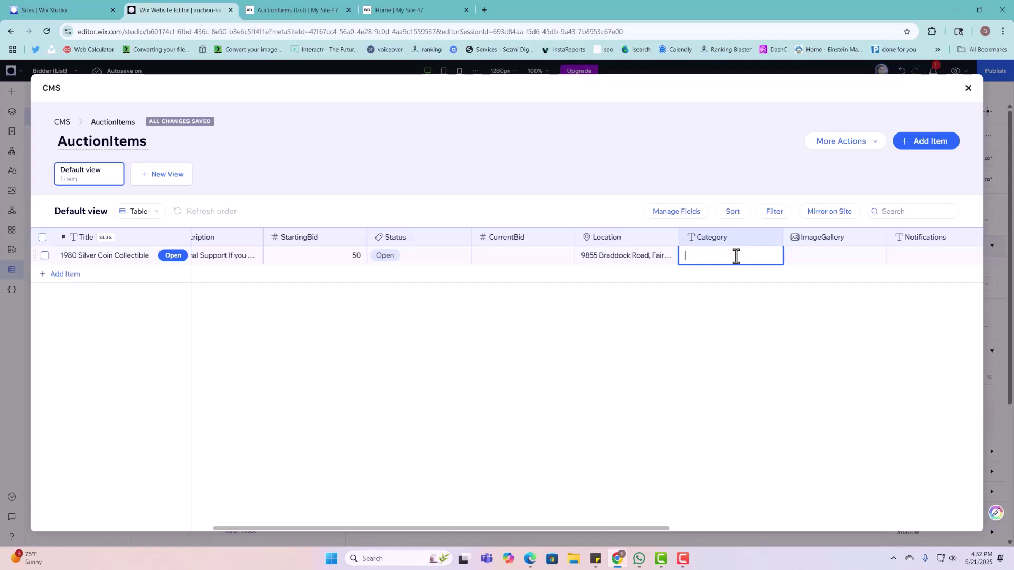
type("Arts")
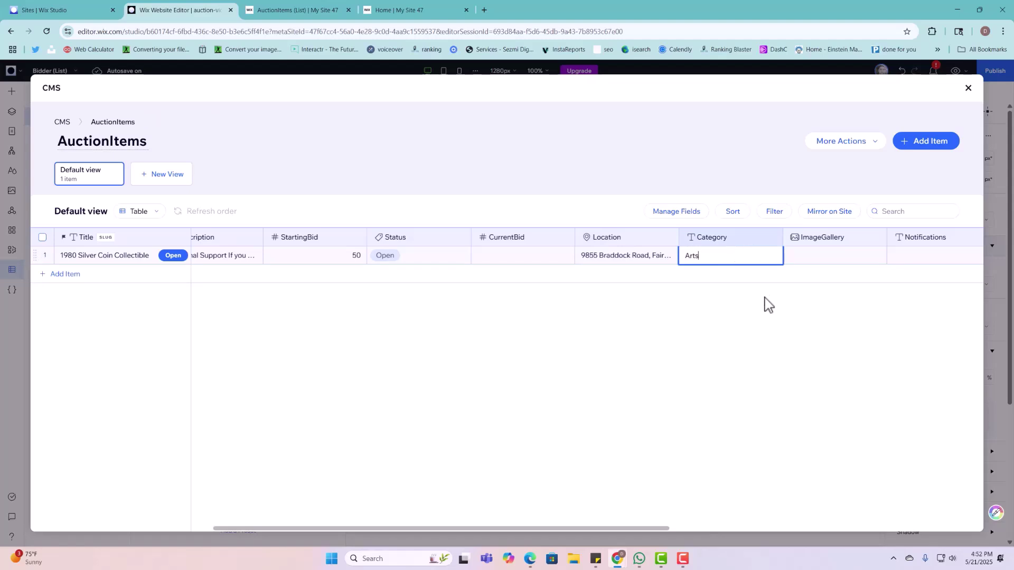
left_click_drag(608, 528, 707, 528)
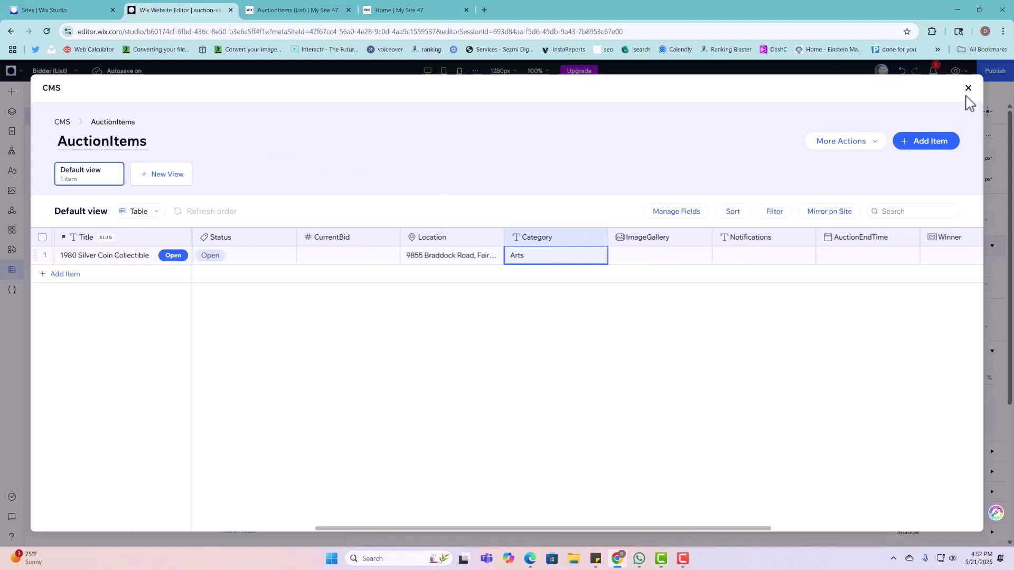
left_click(639, 258)
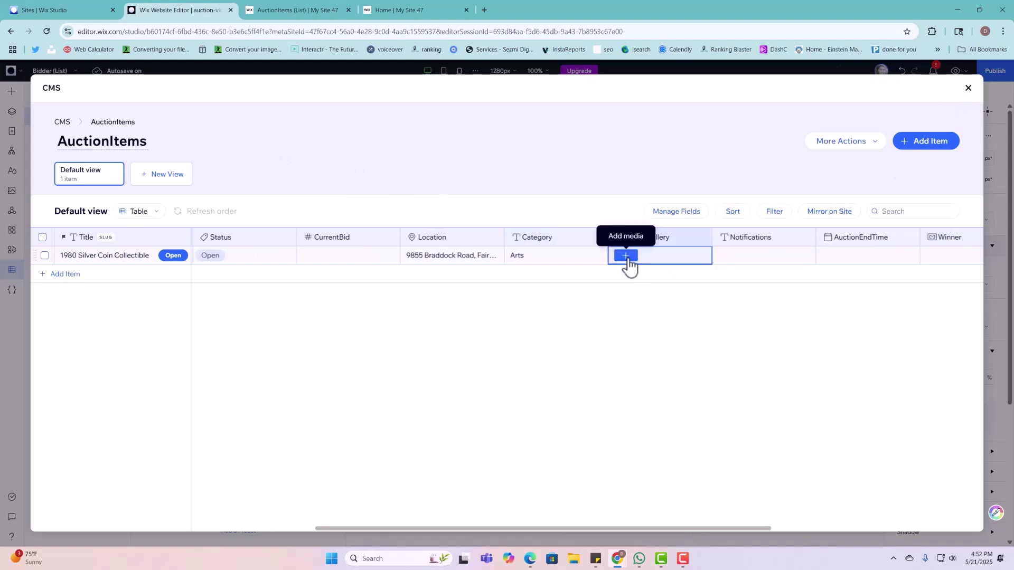
left_click(623, 257)
Step: Add four stock images (curtain, sculpture, cotton candy, bag) to the ImageGallery and save
left_click(522, 366)
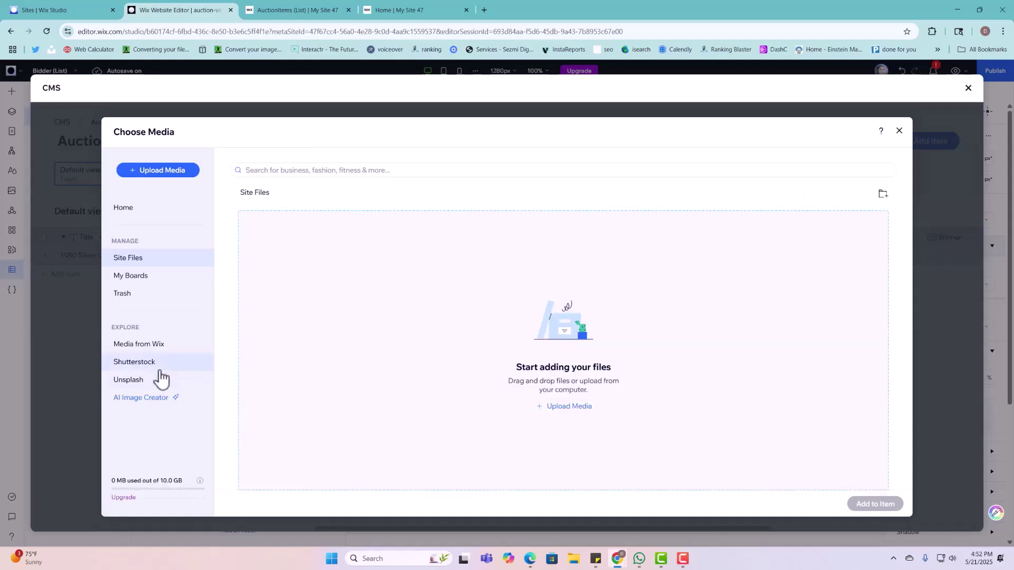
left_click(161, 344)
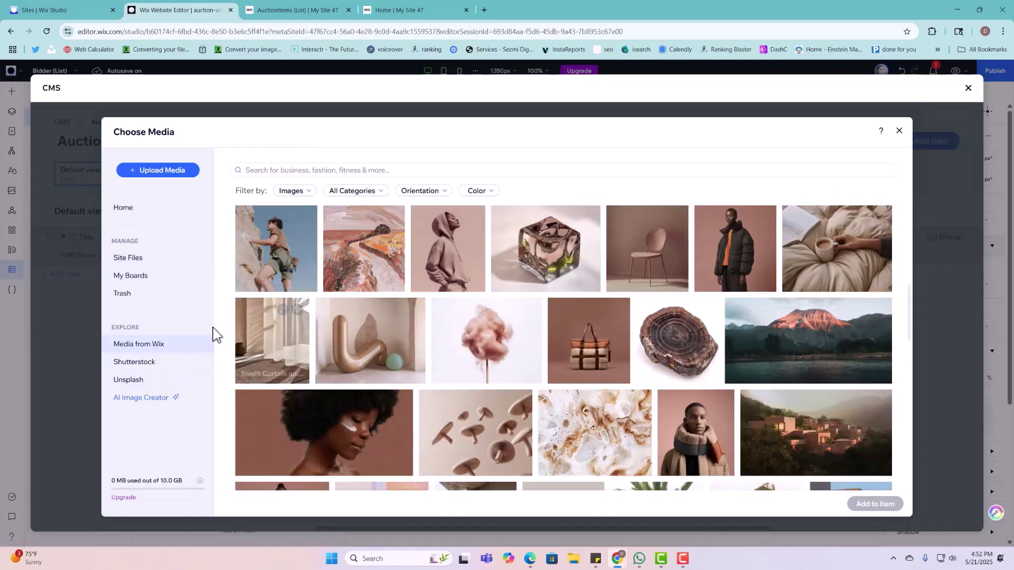
left_click_drag(526, 311, 579, 330)
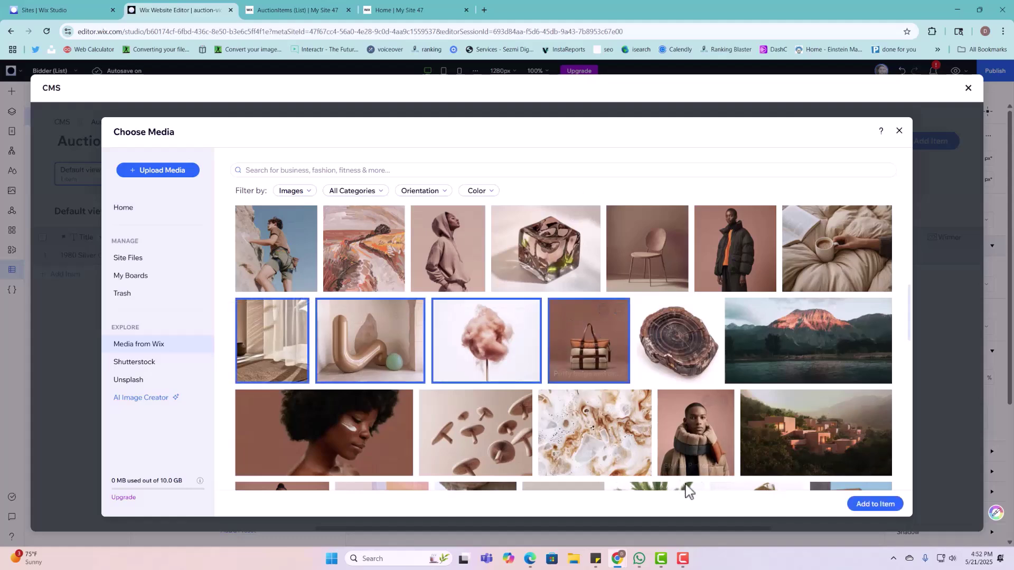
left_click(864, 508)
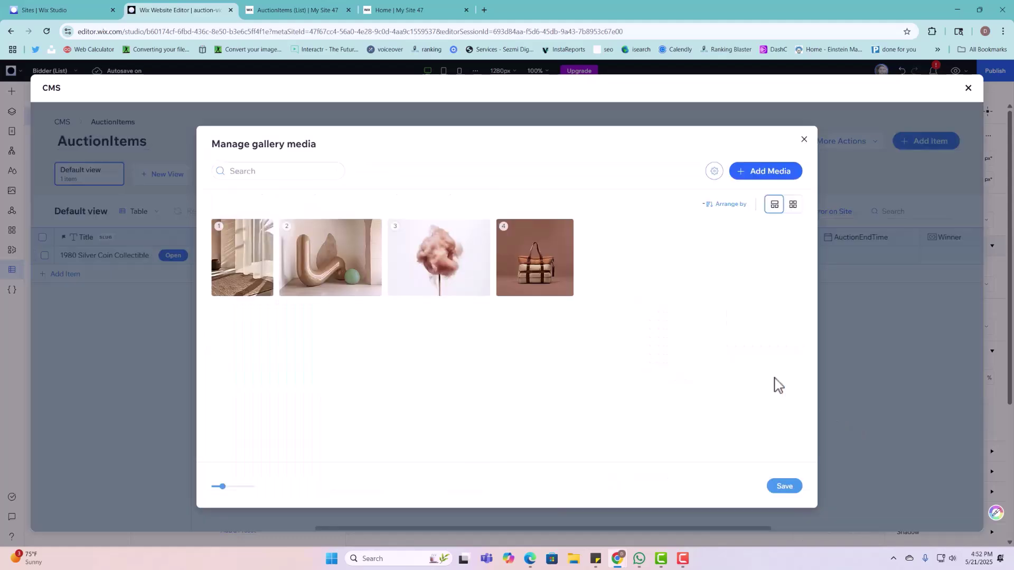
left_click(776, 487)
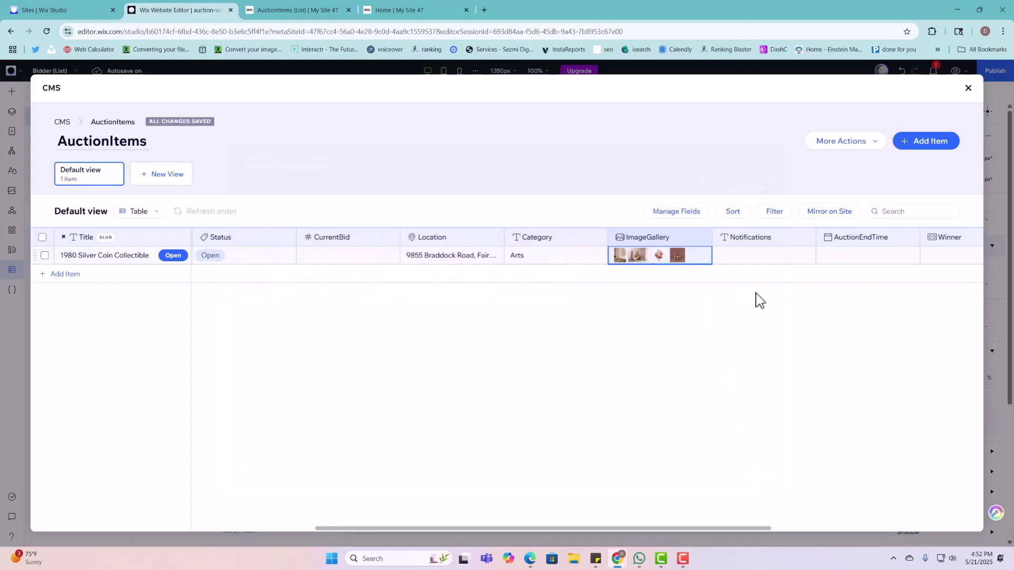
Step: Paste the notification paragraph into the item's Notifications field
left_click(776, 255)
scroll(790, 518, "right", 3)
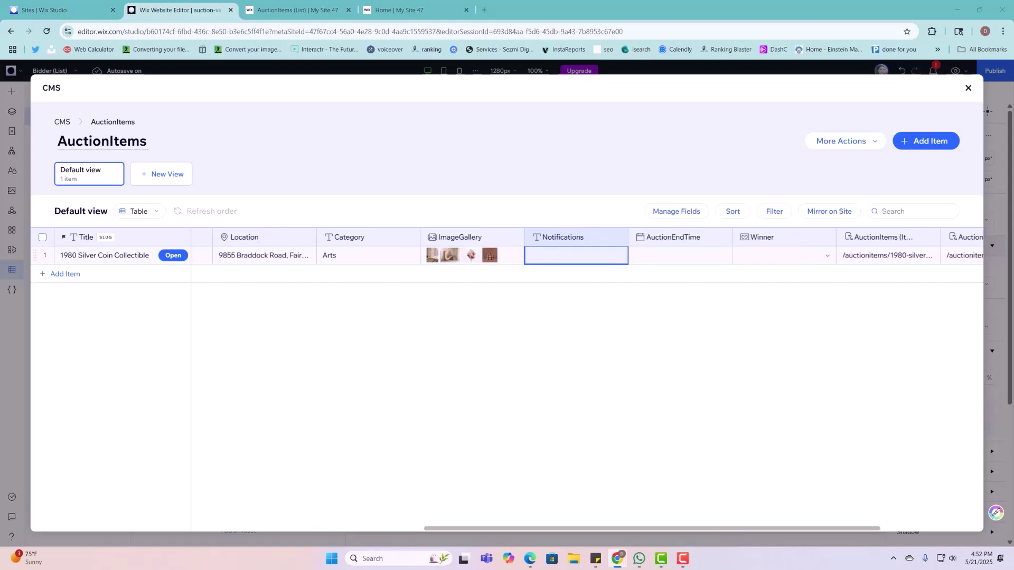
left_click(558, 255)
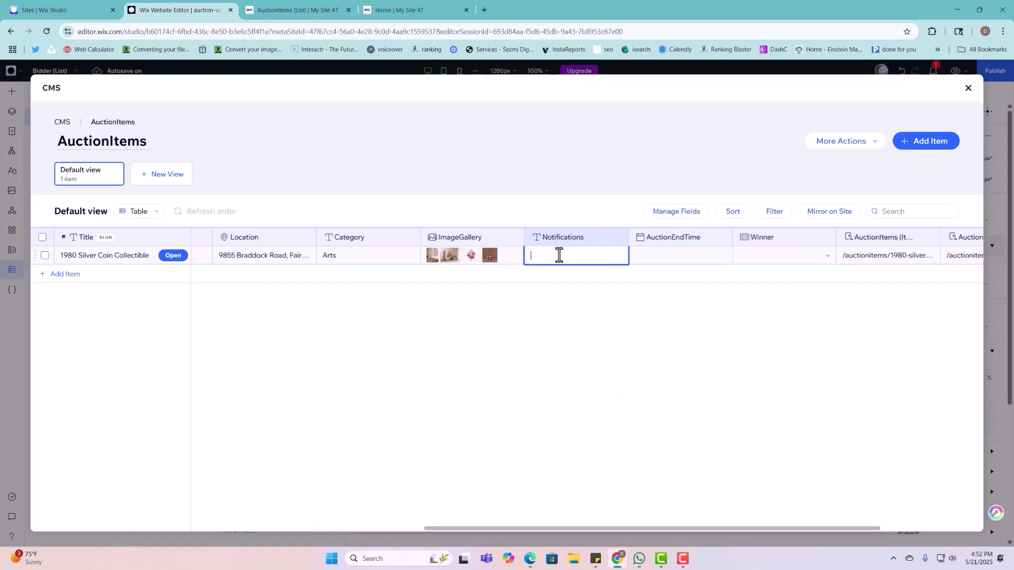
key("ctrl+v")
Step: Set AuctionEndTime to May 22, 2025, 12:00 PM and close the CMS
left_click(679, 255)
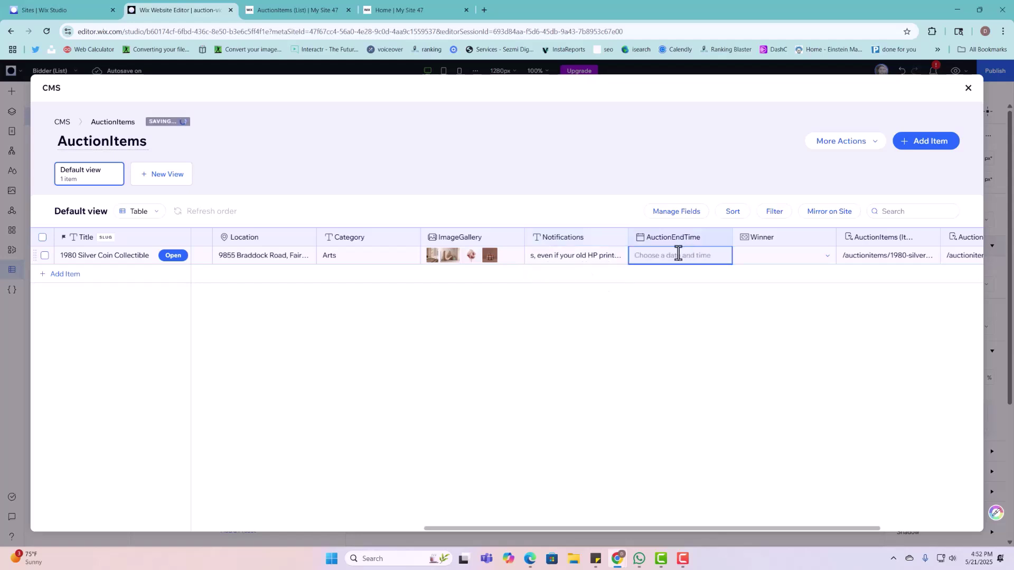
left_click(720, 379)
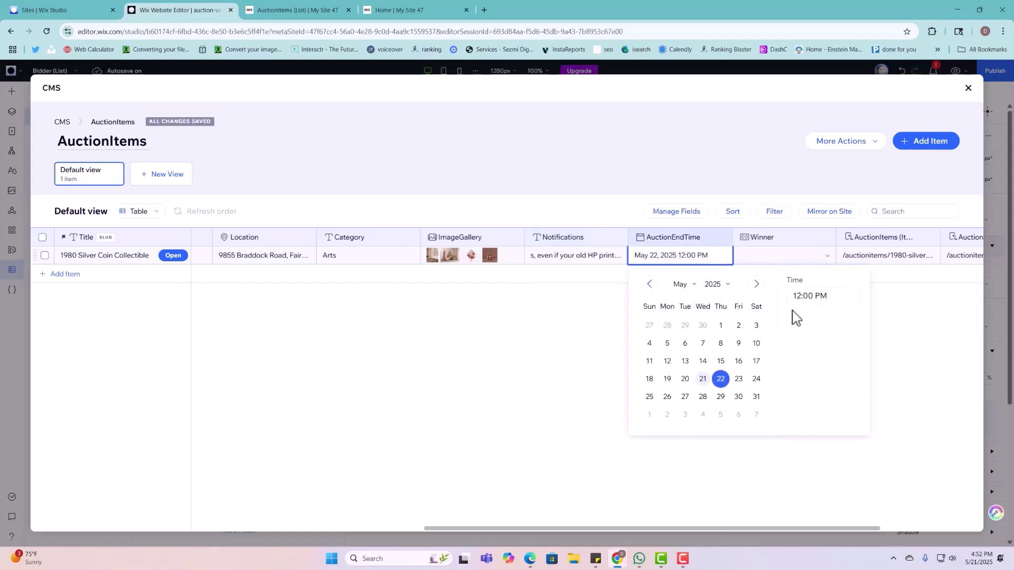
left_click(896, 318)
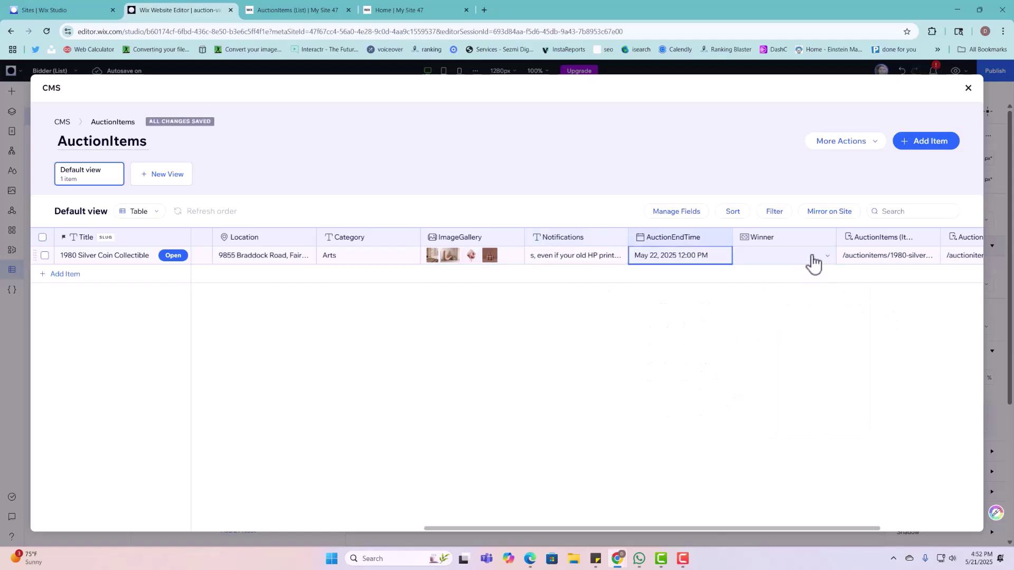
left_click_drag(816, 529, 896, 528)
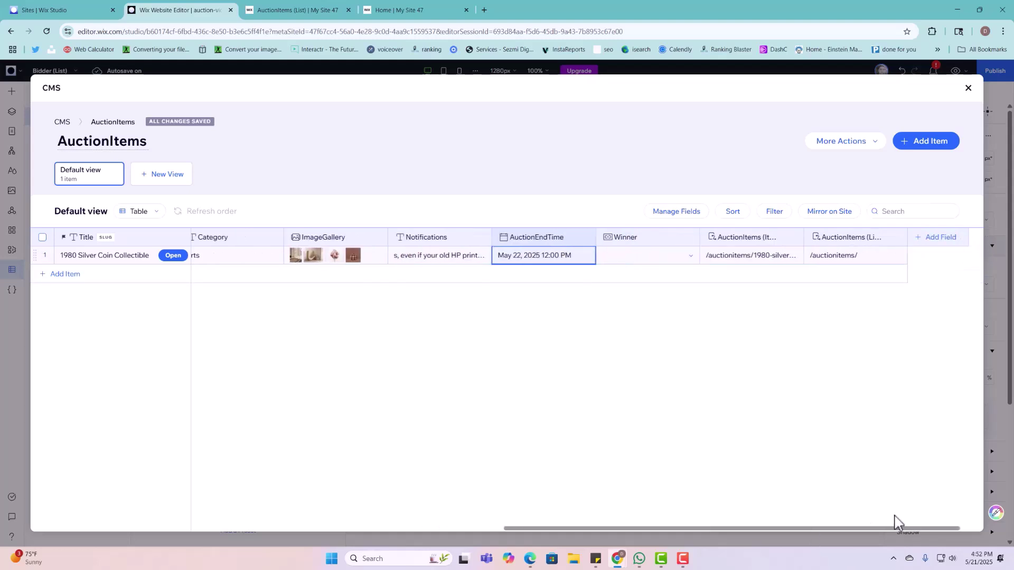
left_click(968, 89)
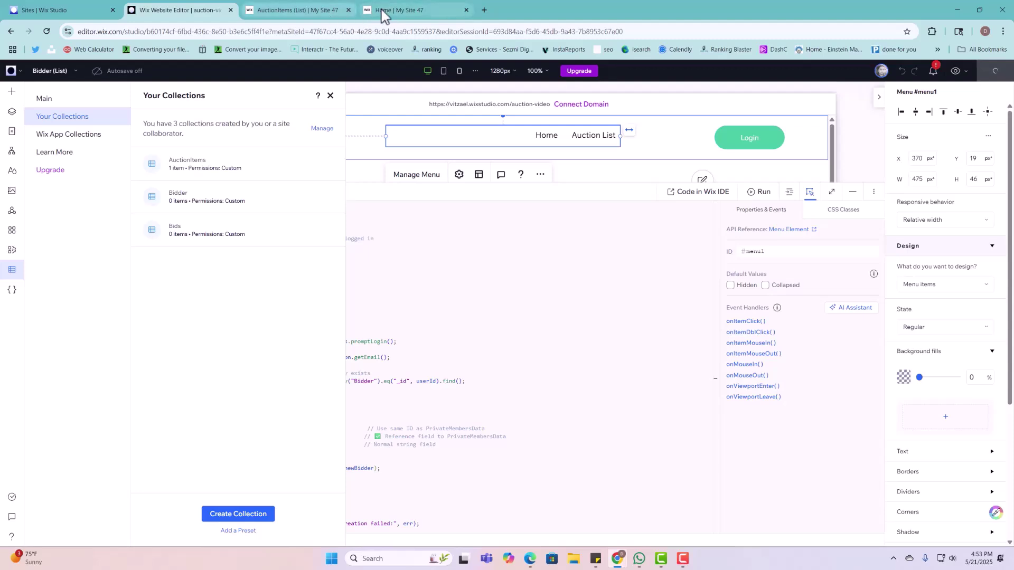
Step: Reload the live auction list to confirm the new card shows 19h 6m left and no bids
left_click(307, 13)
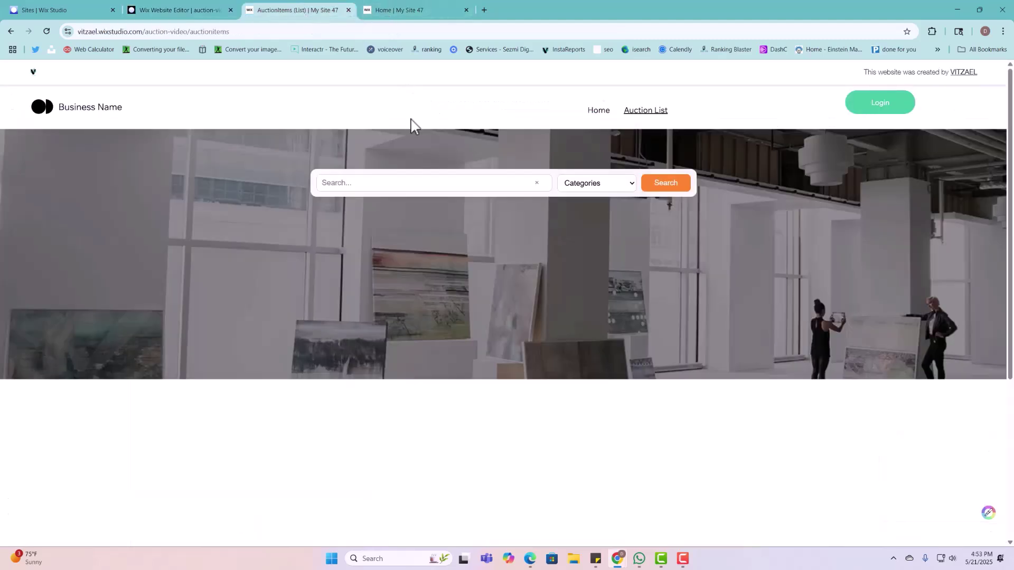
left_click(46, 31)
scroll(790, 294, "down", 5)
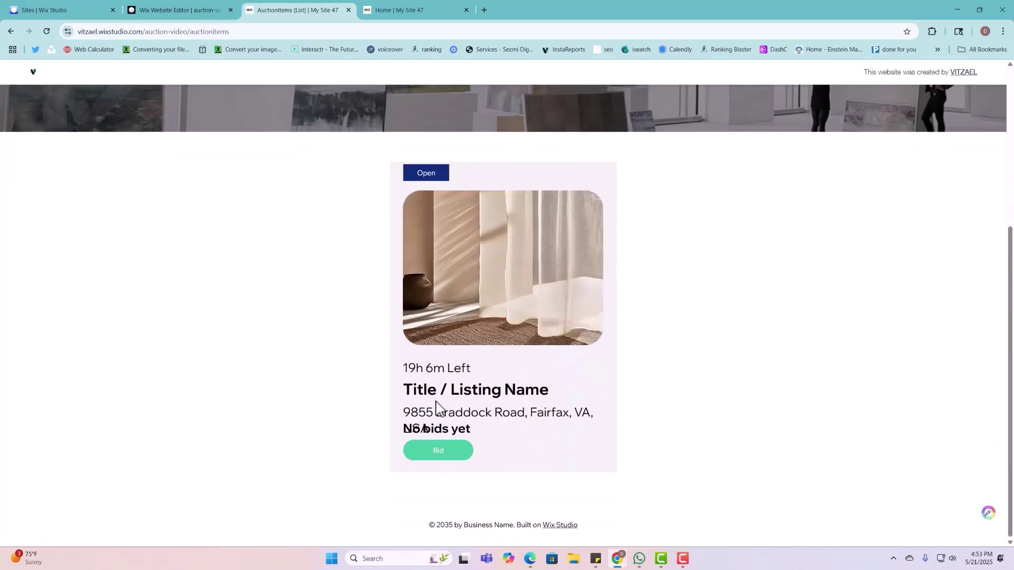
left_click(219, 15)
Step: Open the AuctionItems (List) page in the editor with the code panel minimized
left_click(640, 412)
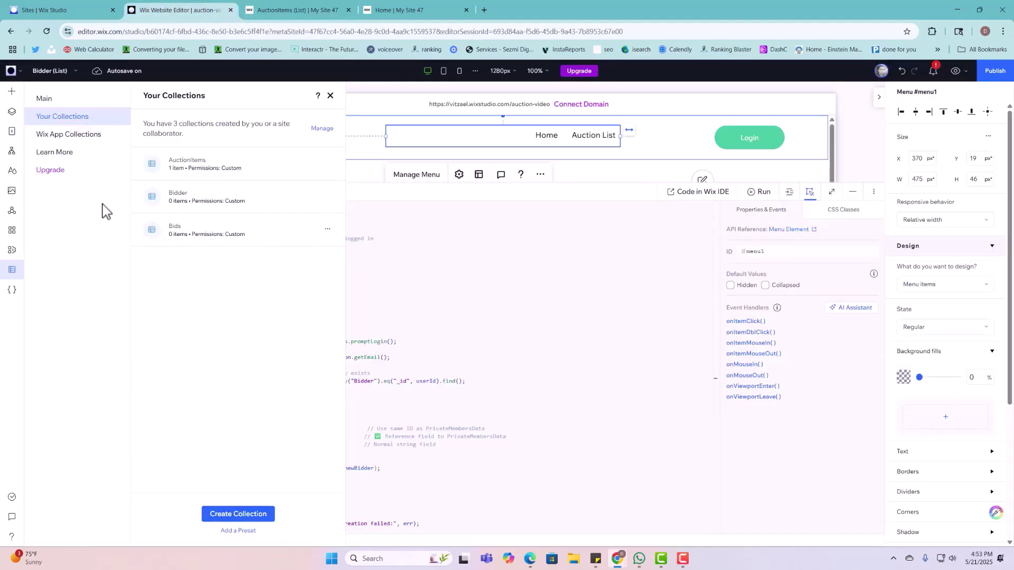
left_click(13, 135)
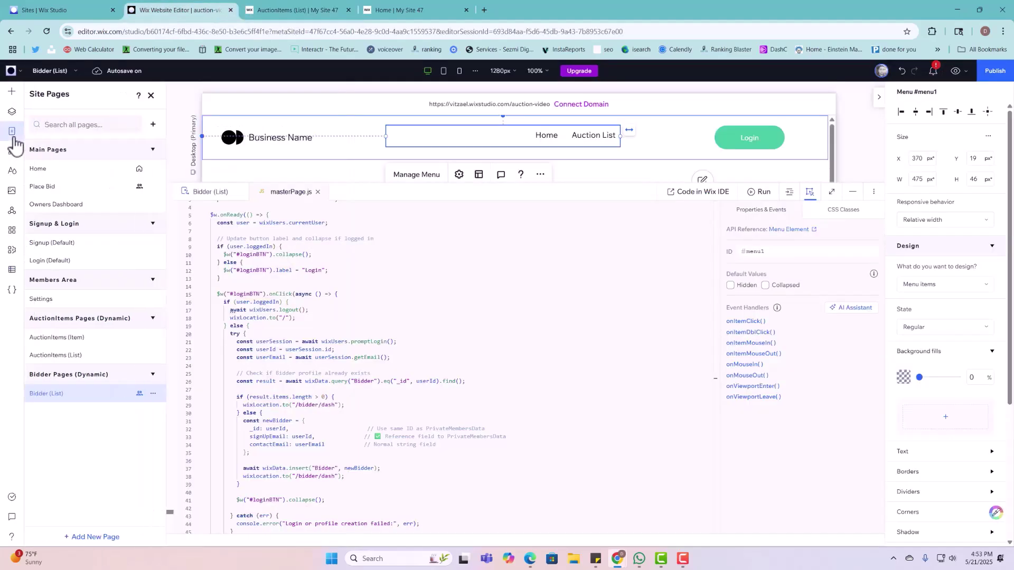
left_click(94, 356)
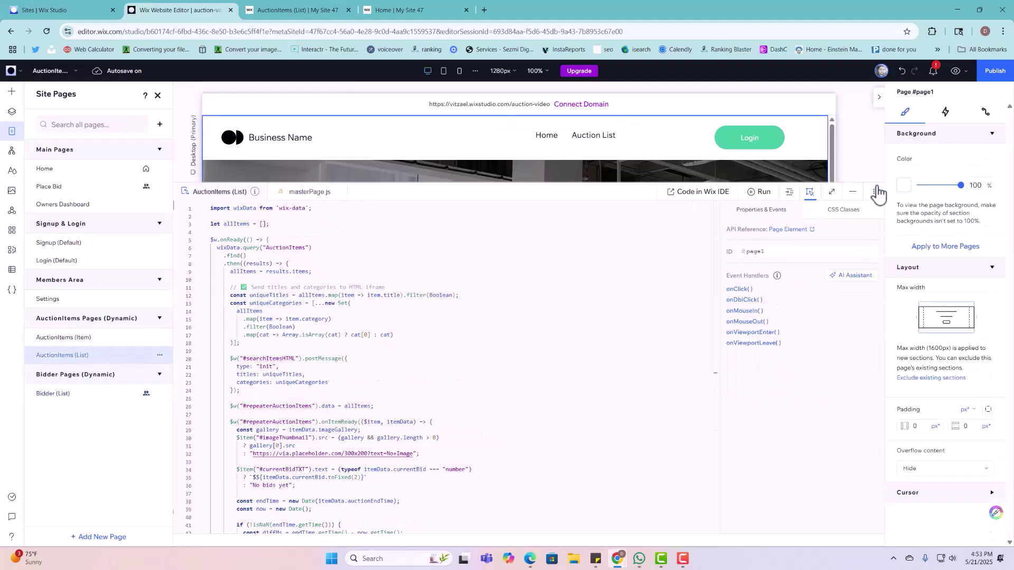
left_click(850, 192)
scroll(369, 306, "down", 3)
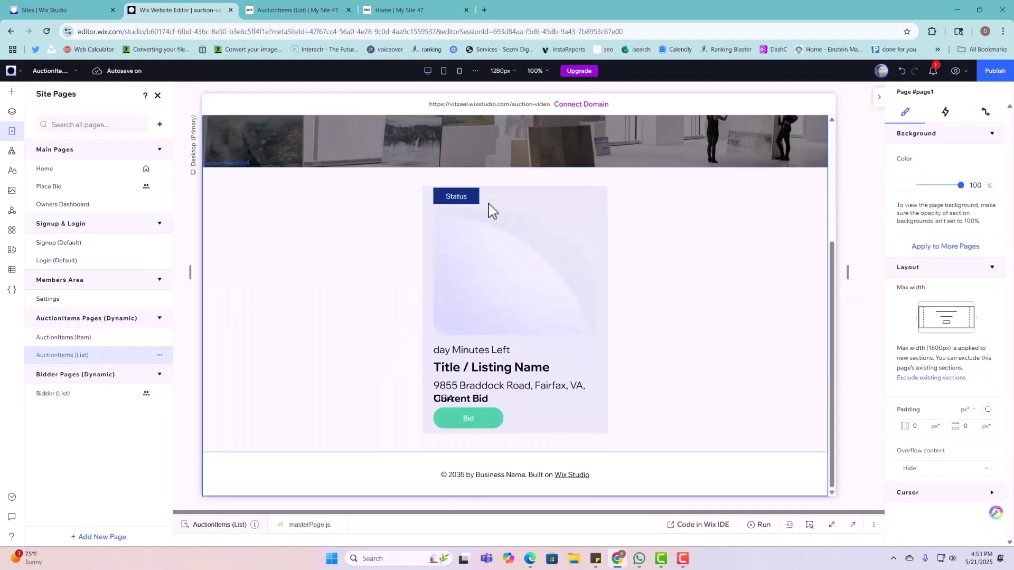
Step: Select the card's Status, image, time-left, title, address and Current Bid elements
left_click(474, 201)
left_click(475, 201)
left_click(475, 201)
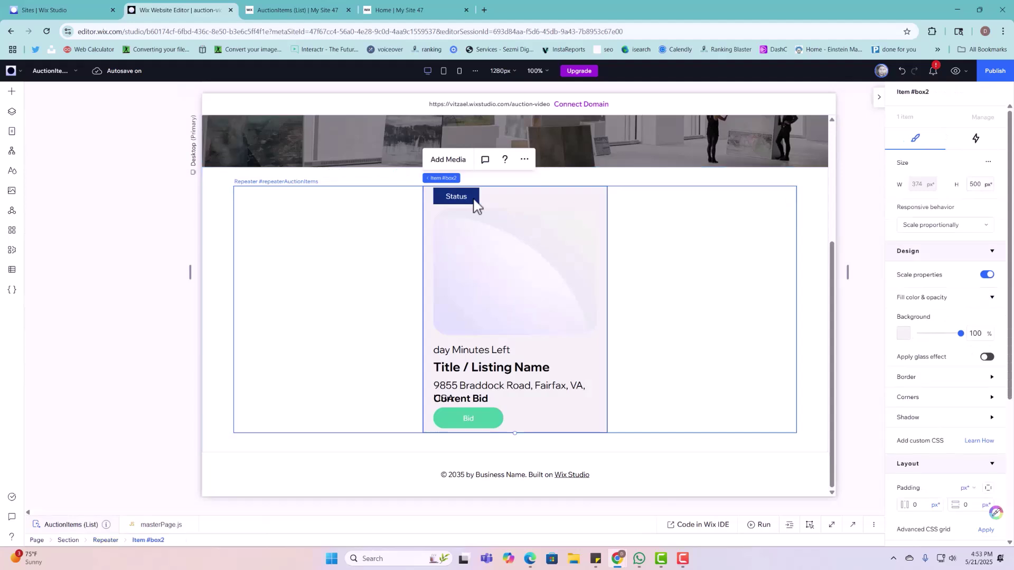
left_click(475, 200)
left_click(475, 254, "shift")
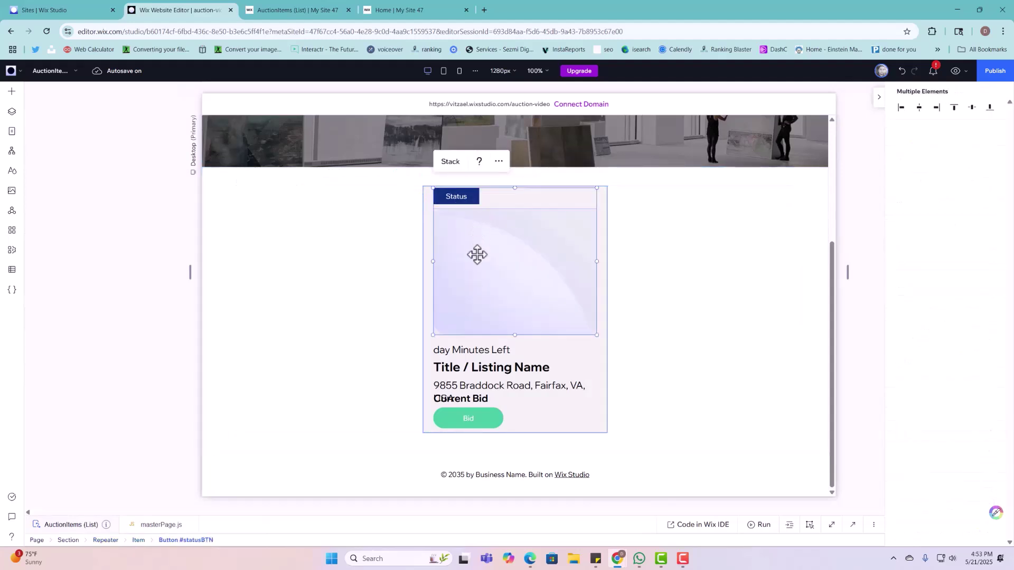
left_click(475, 348, "shift")
left_click(477, 367, "shift")
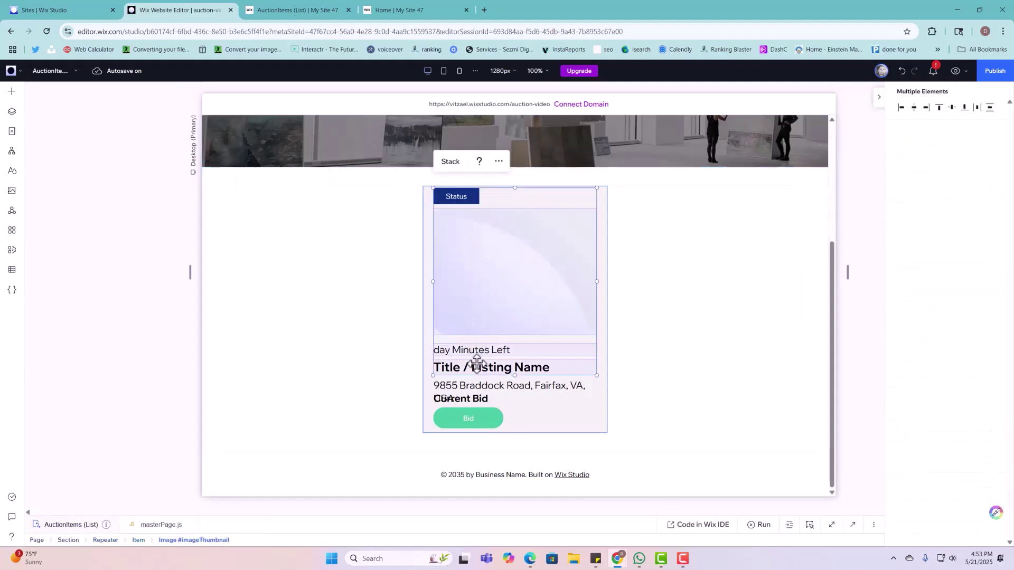
left_click(495, 383, "shift")
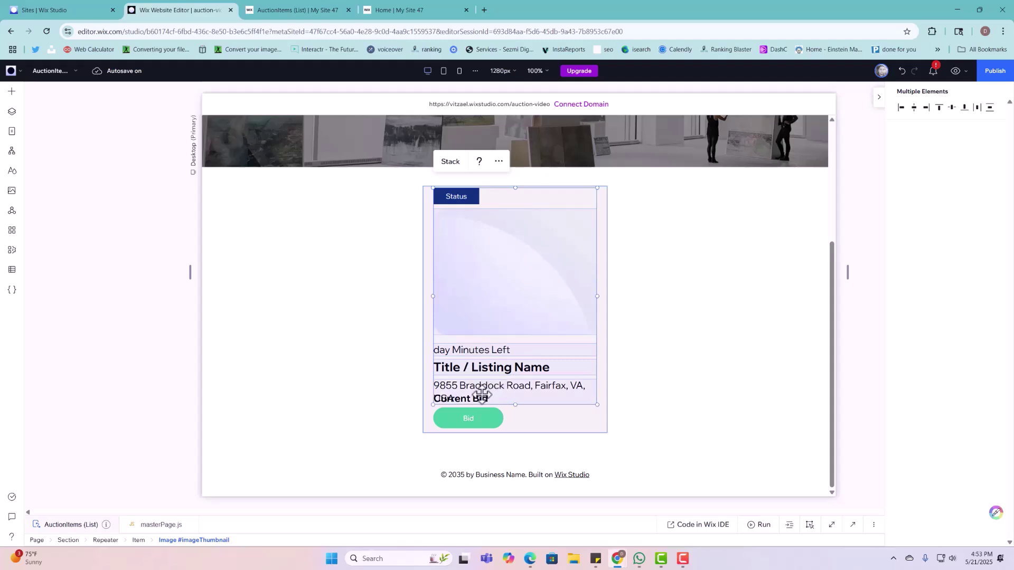
left_click(482, 397, "shift")
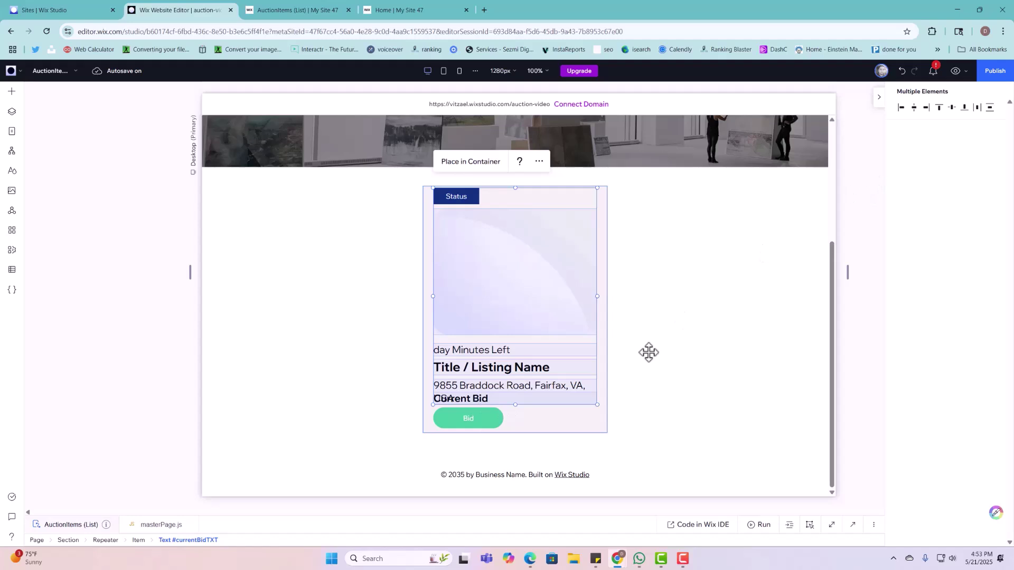
Step: Make the listing card taller and move the Bid button and Current Bid text lower
left_click(544, 426)
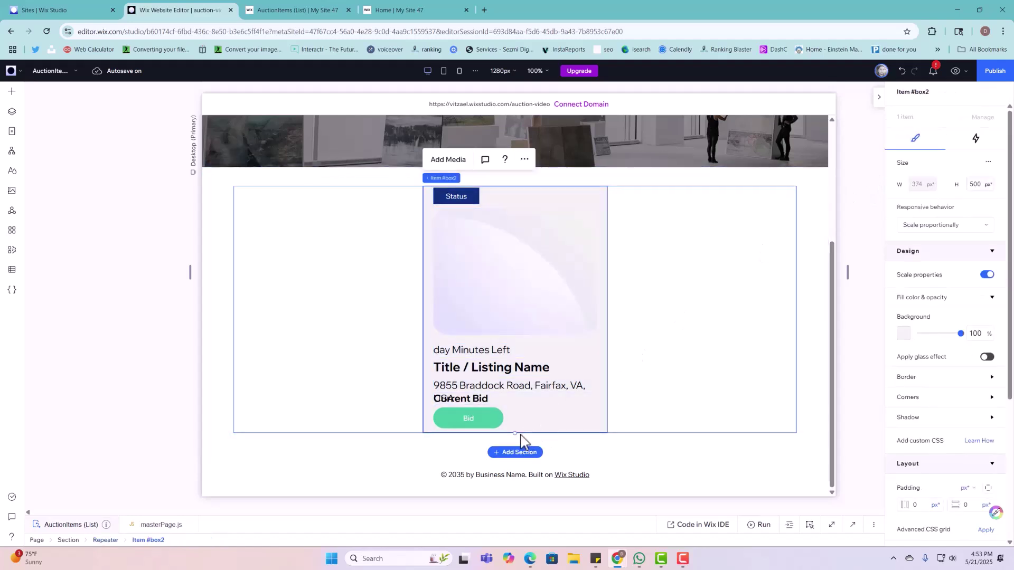
left_click_drag(515, 433, 511, 458)
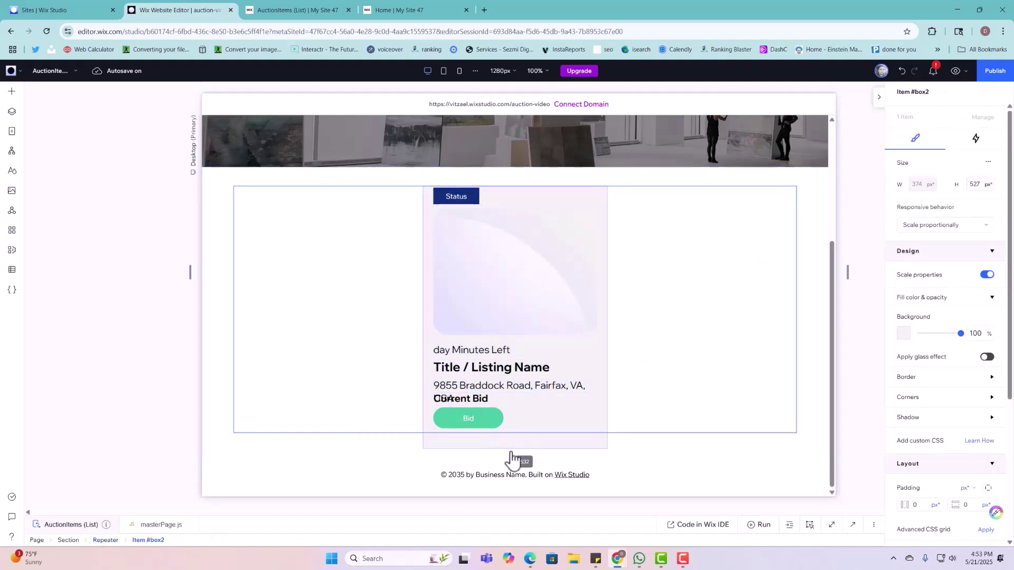
left_click(482, 417)
left_click_drag(482, 416, 484, 428)
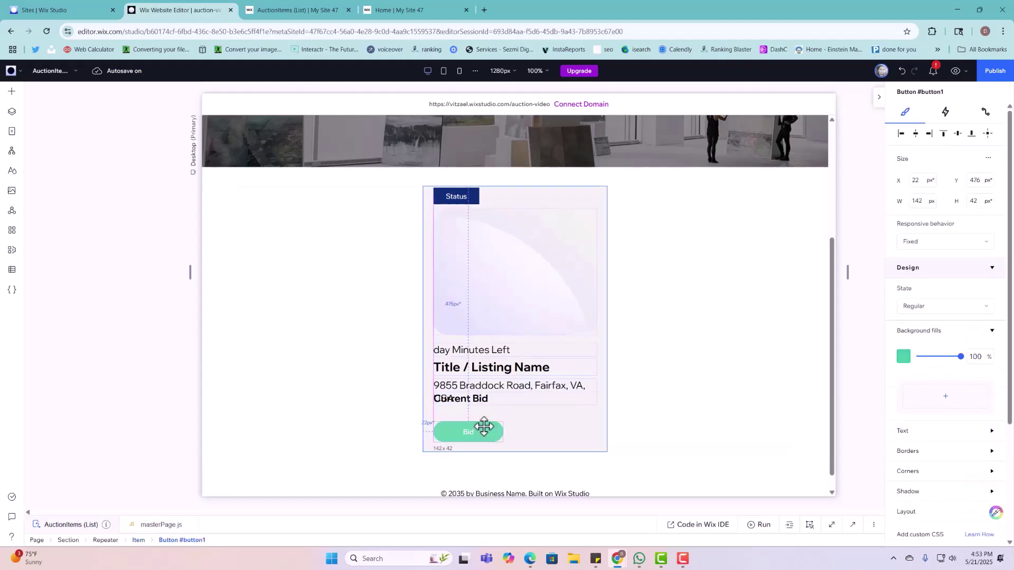
left_click(512, 415)
left_click(497, 398)
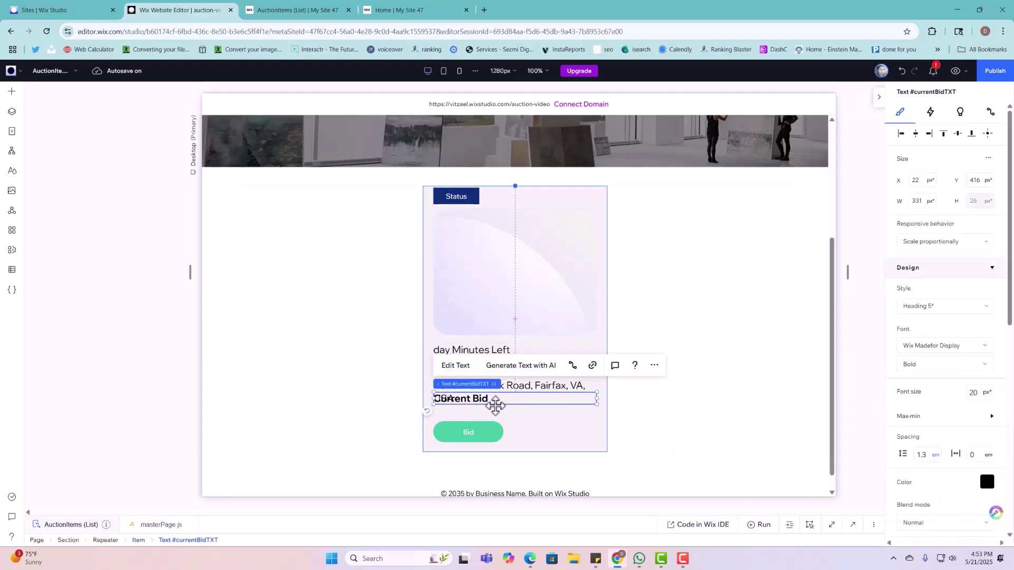
left_click_drag(496, 399, 511, 422)
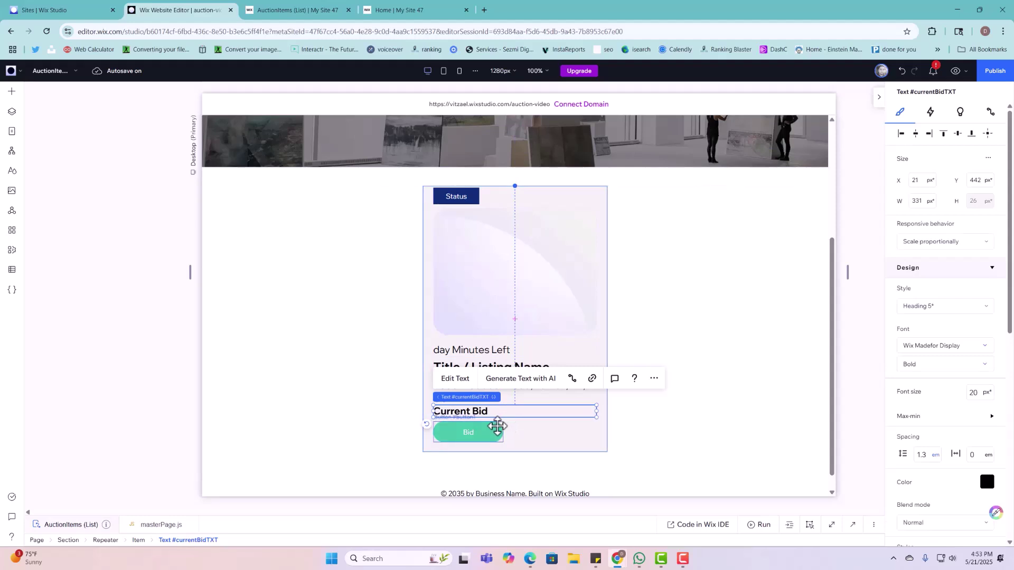
Step: Group the card's Bid button, texts, image and Status into a vertical stack and publish
left_click(496, 426, "shift")
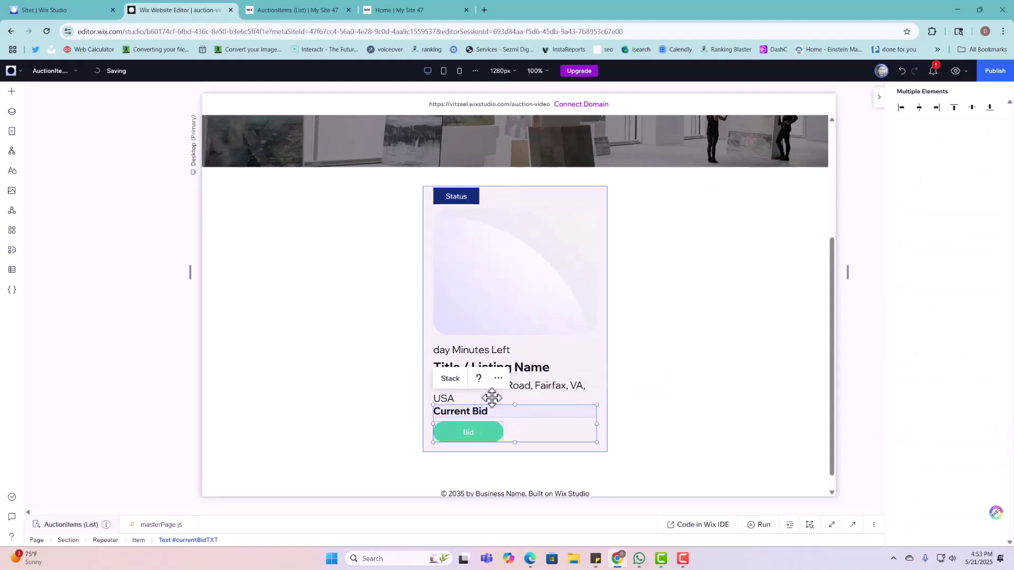
left_click(488, 396, "shift")
left_click(511, 365, "shift")
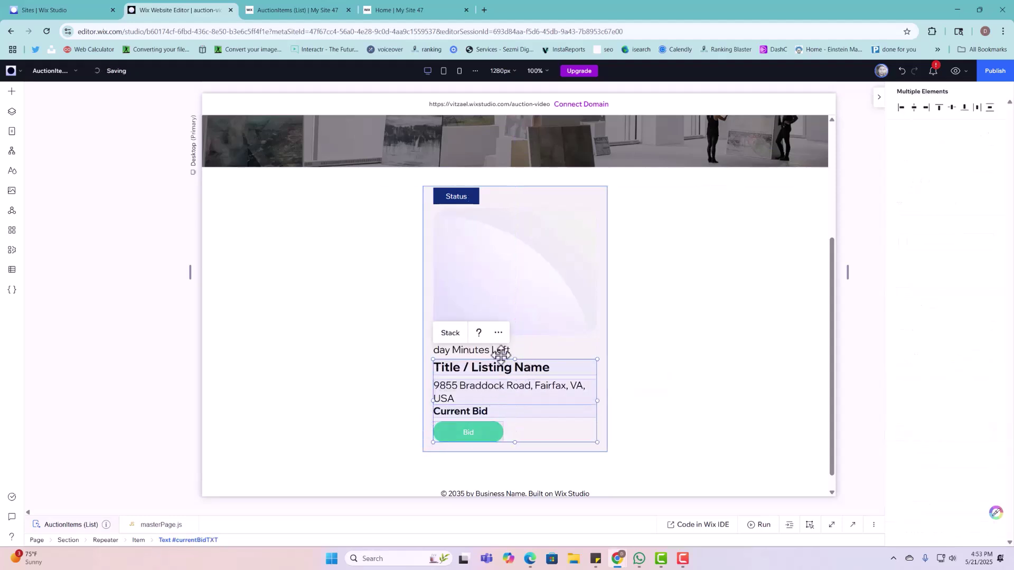
left_click(500, 350, "shift")
left_click(528, 283, "shift")
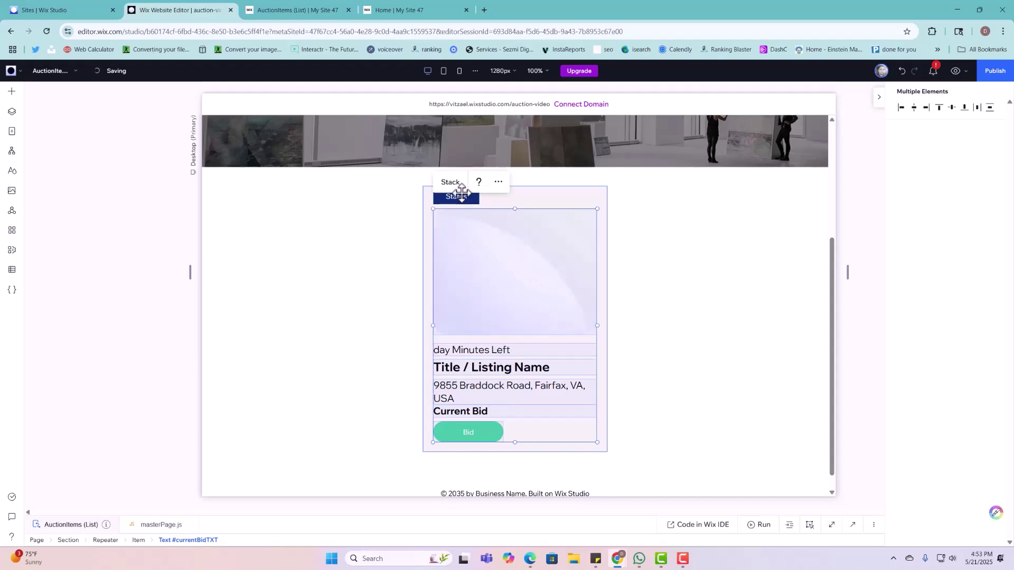
left_click(460, 198, "shift")
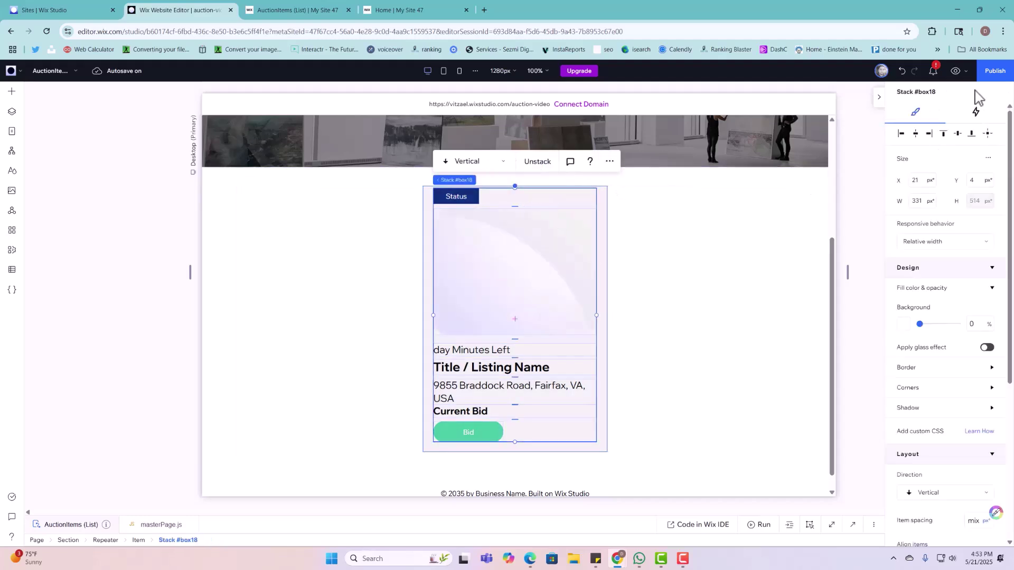
left_click(991, 74)
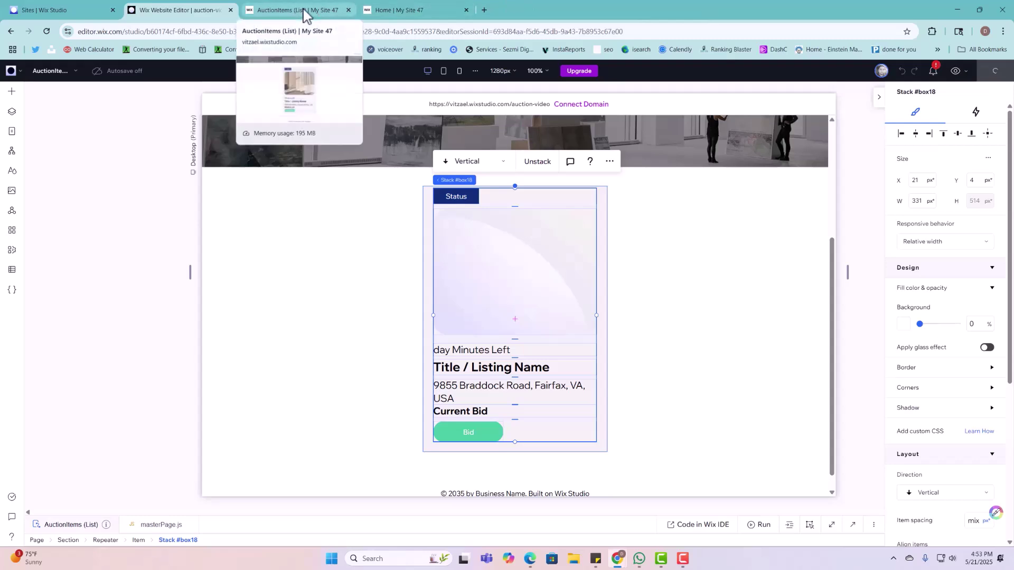
Step: Reload the live AuctionItems page to see the updated listing card
left_click(306, 13)
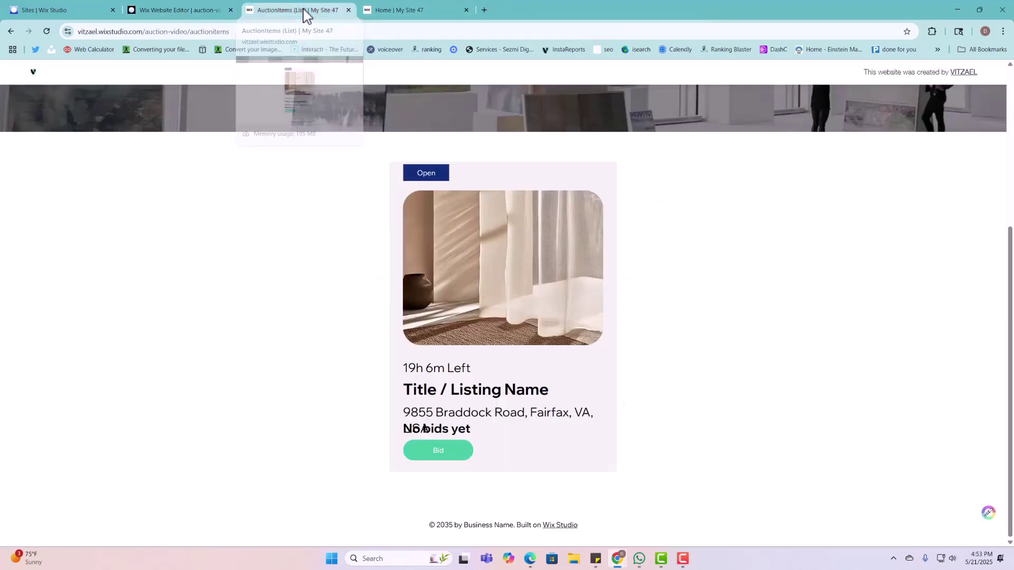
left_click(47, 31)
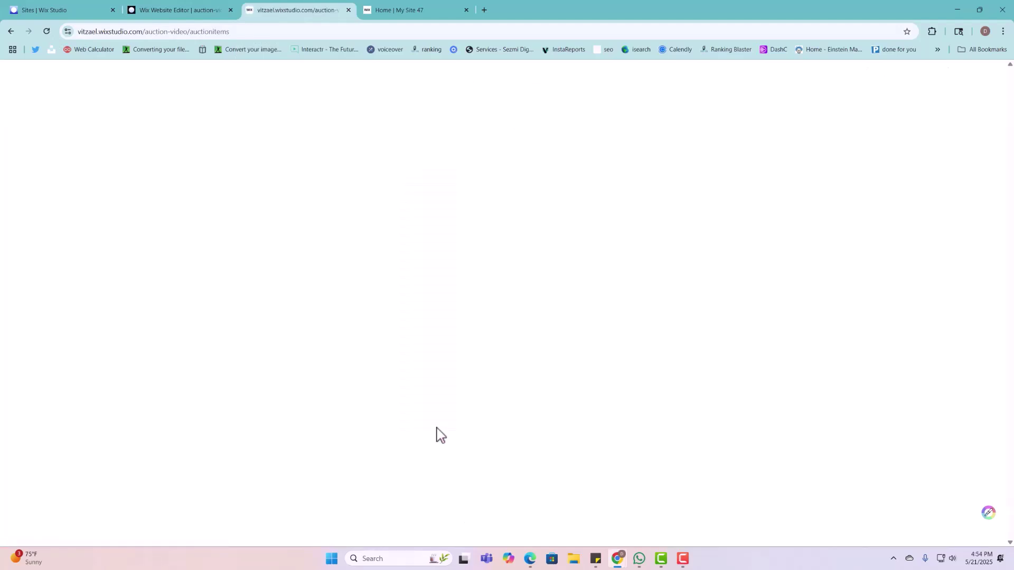
scroll(522, 334, "down", 5)
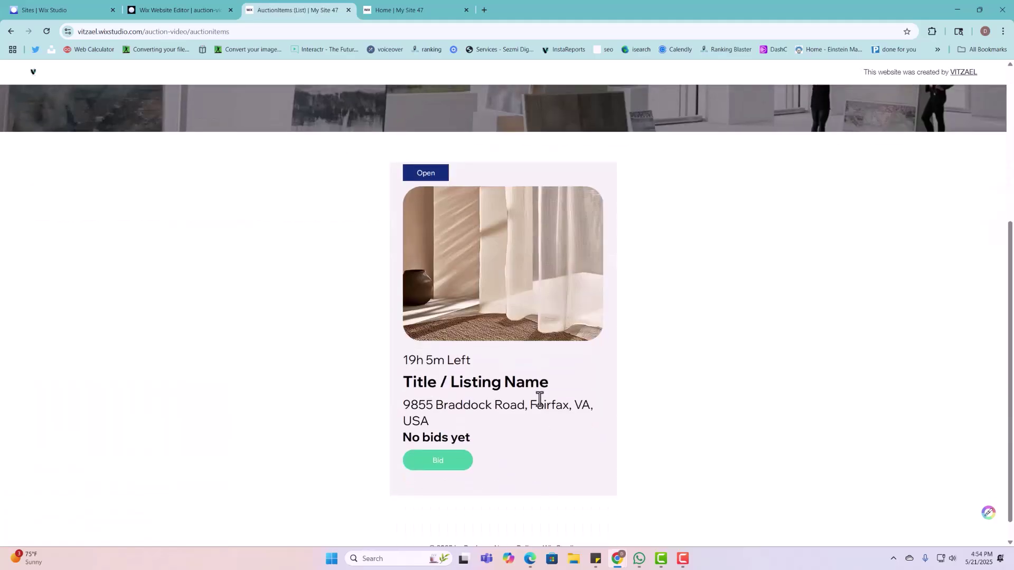
scroll(432, 350, "up", 2)
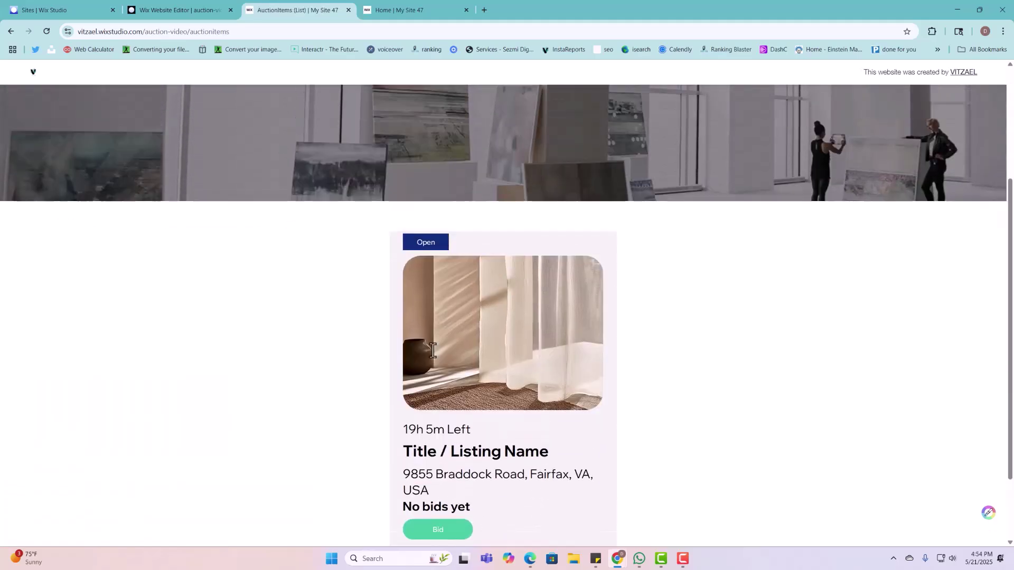
Step: Open the 1980 Silver Coin Collectible item page and view gallery photos three and four
left_click(486, 344)
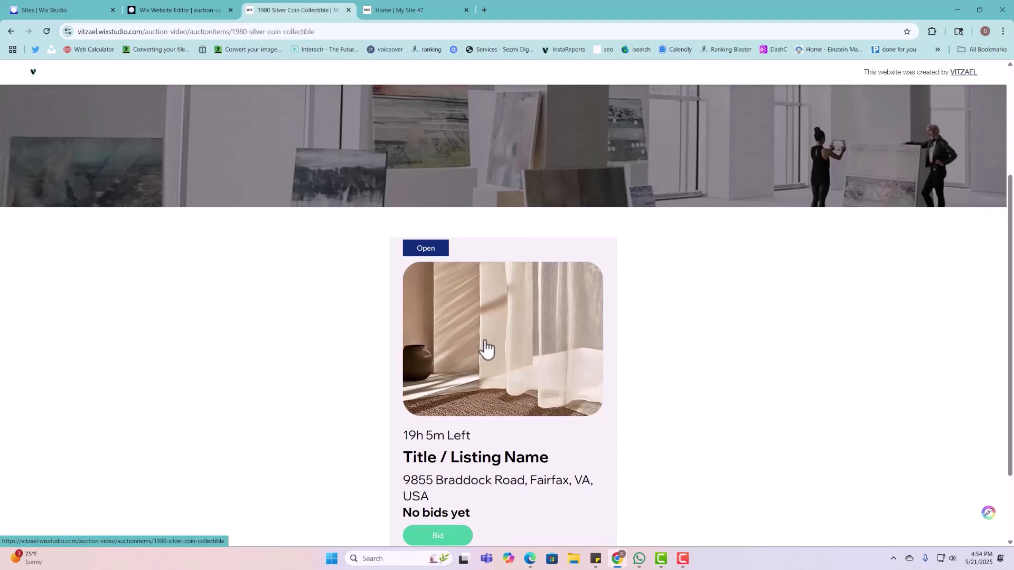
scroll(278, 394, "down", 2)
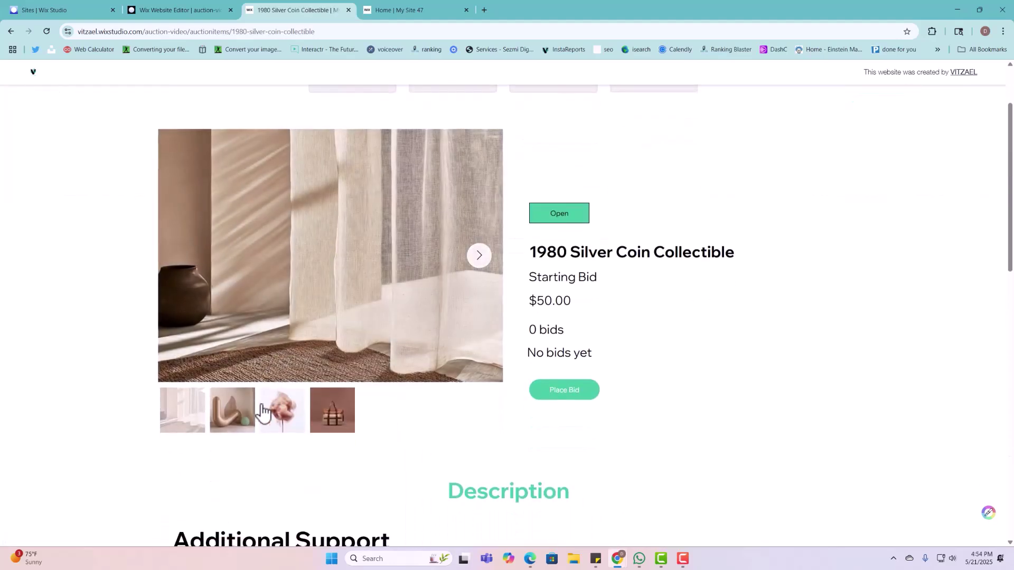
left_click(277, 420)
left_click(332, 419)
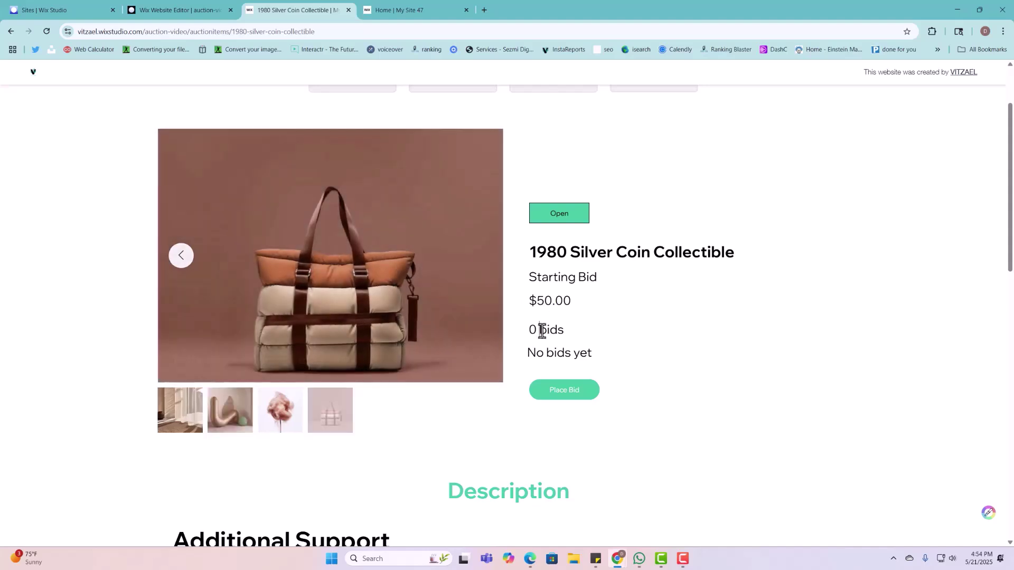
scroll(579, 427, "down", 7)
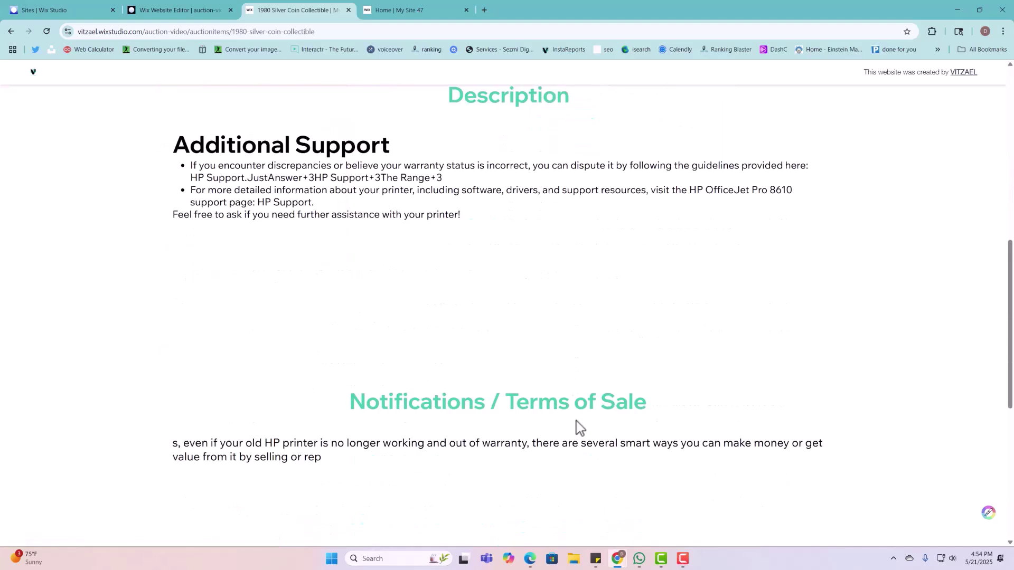
scroll(580, 426, "down", 6)
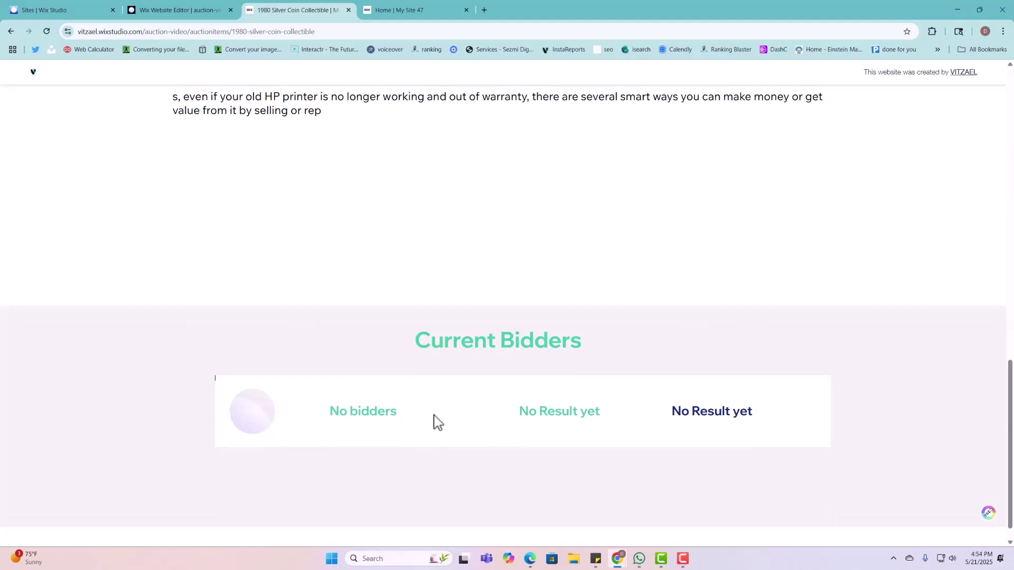
scroll(713, 410, "up", 13)
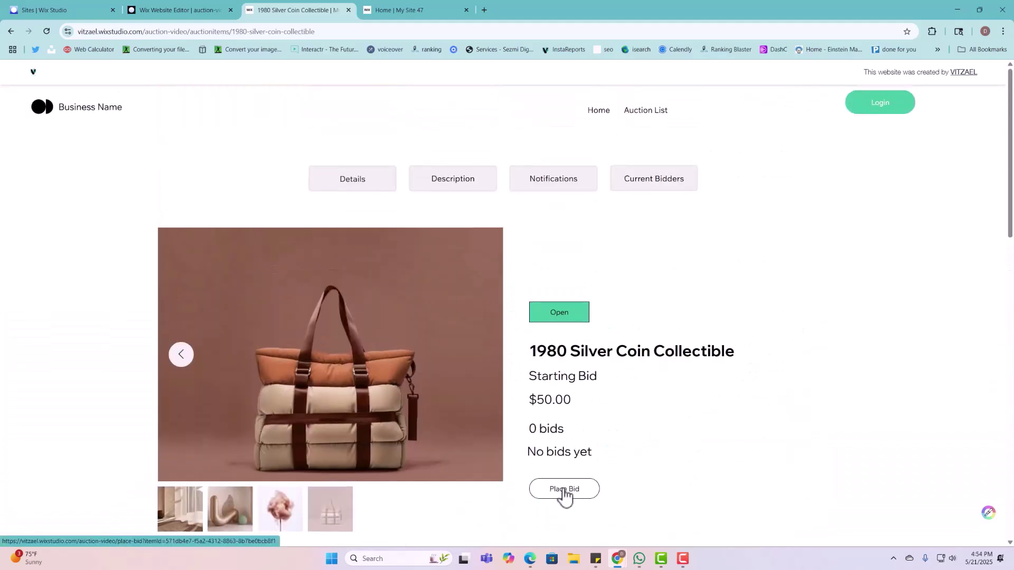
Step: From Place Bid, sign up as a new member with an email address and password
left_click(564, 490)
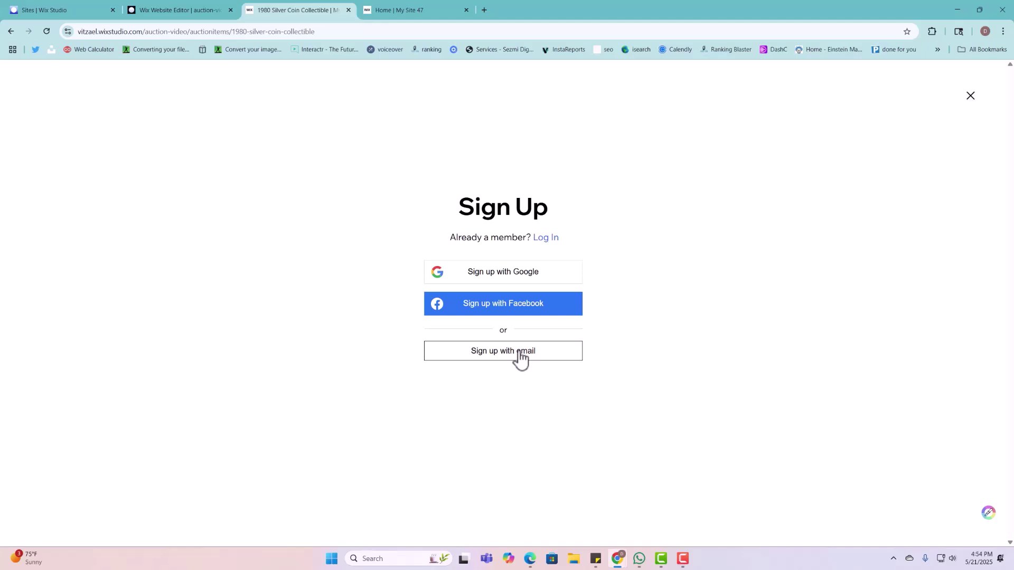
left_click(520, 357)
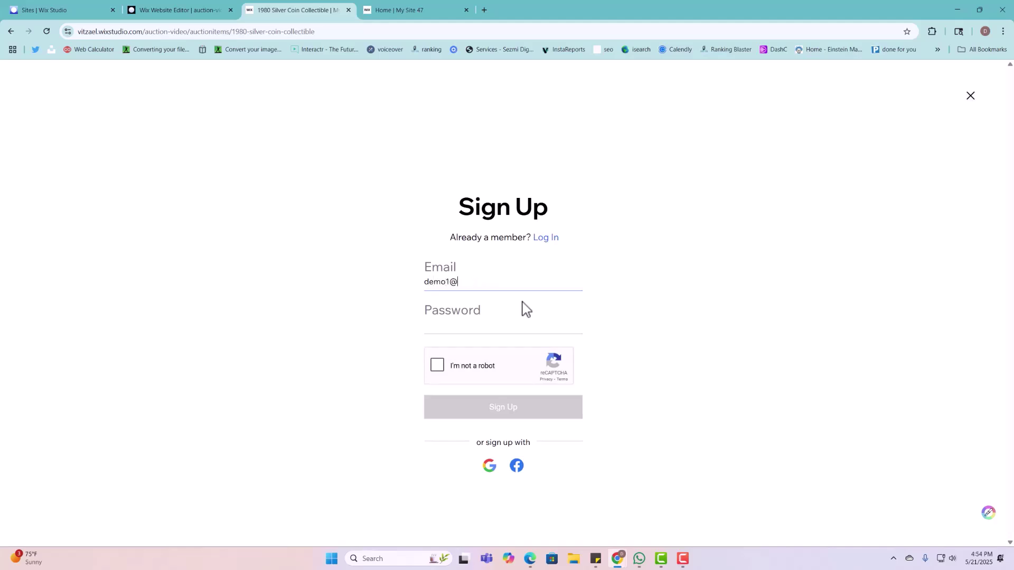
left_click(522, 328)
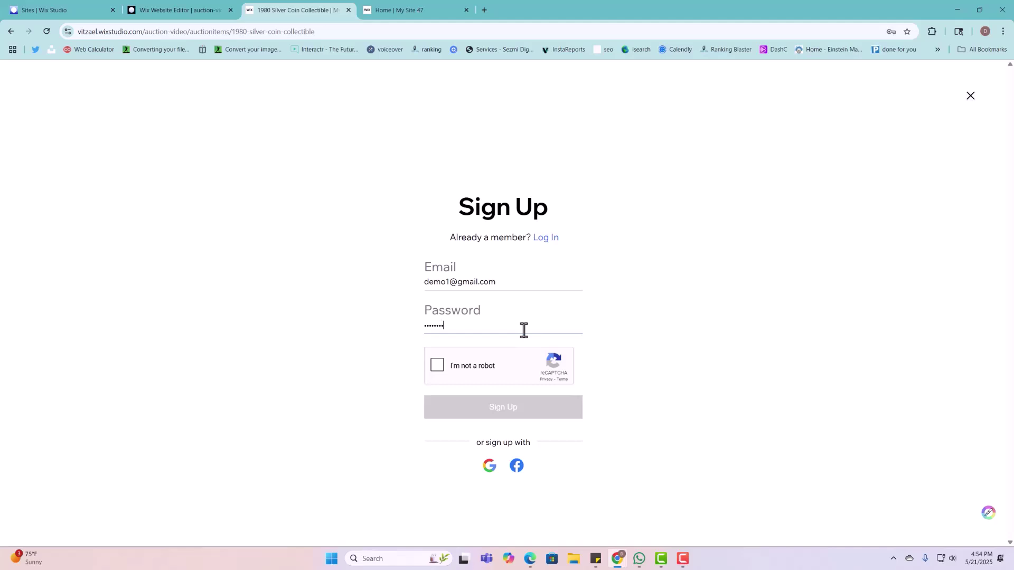
left_click(437, 364)
left_click(481, 412)
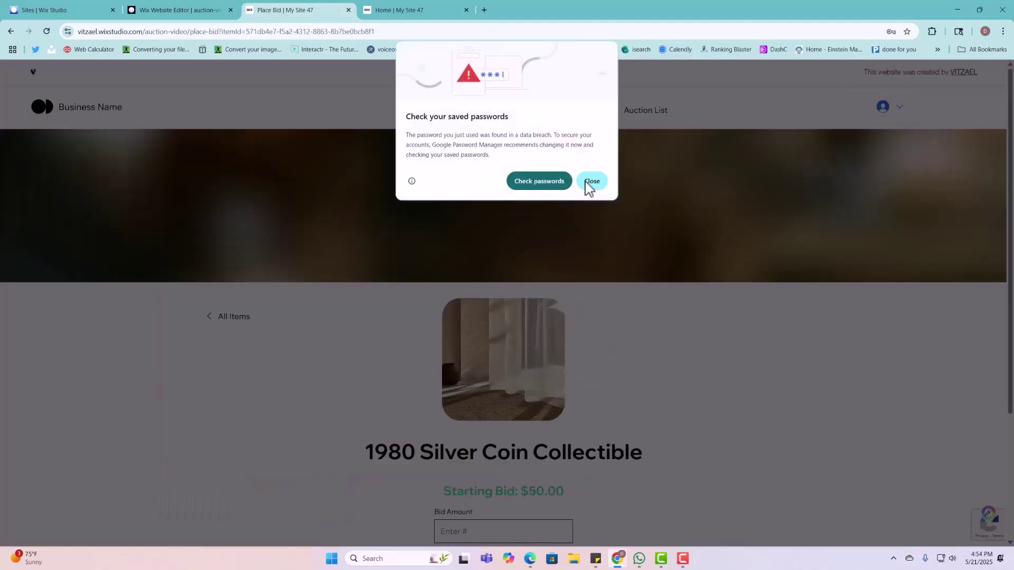
Step: Open the member's My Account page from the avatar menu
left_click(587, 185)
scroll(588, 199, "down", 3)
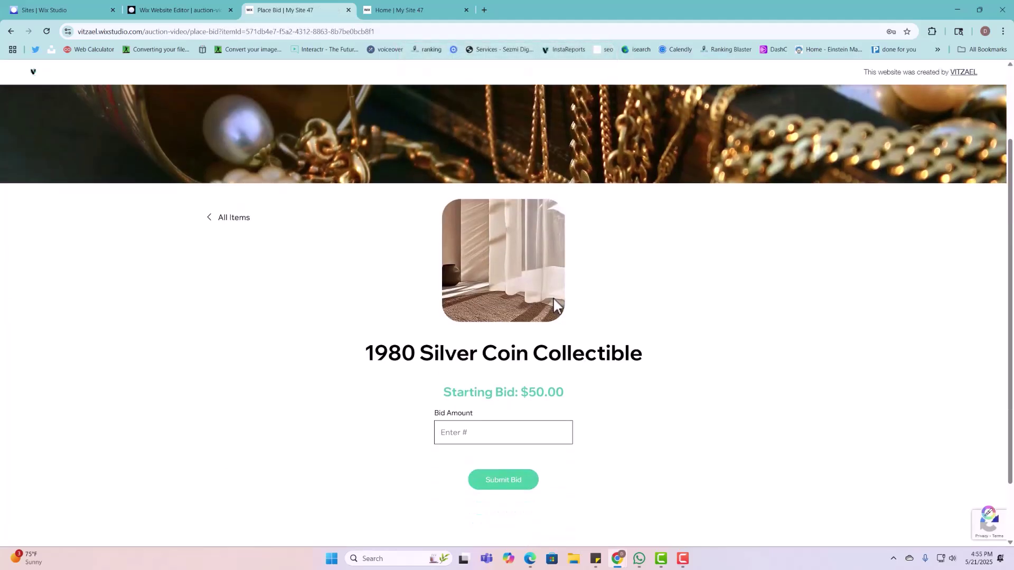
scroll(511, 333, "up", 3)
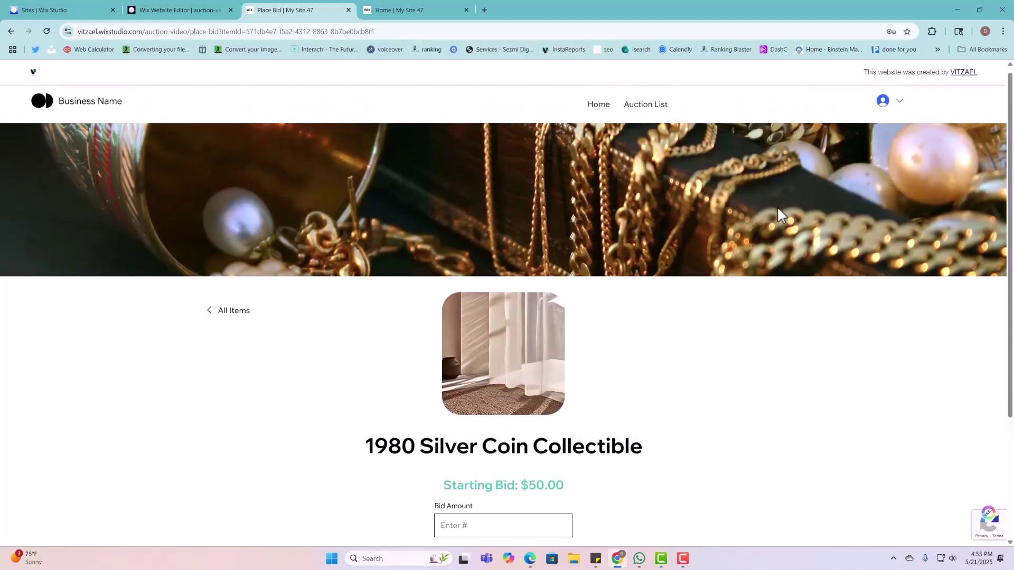
left_click(896, 106)
left_click(892, 135)
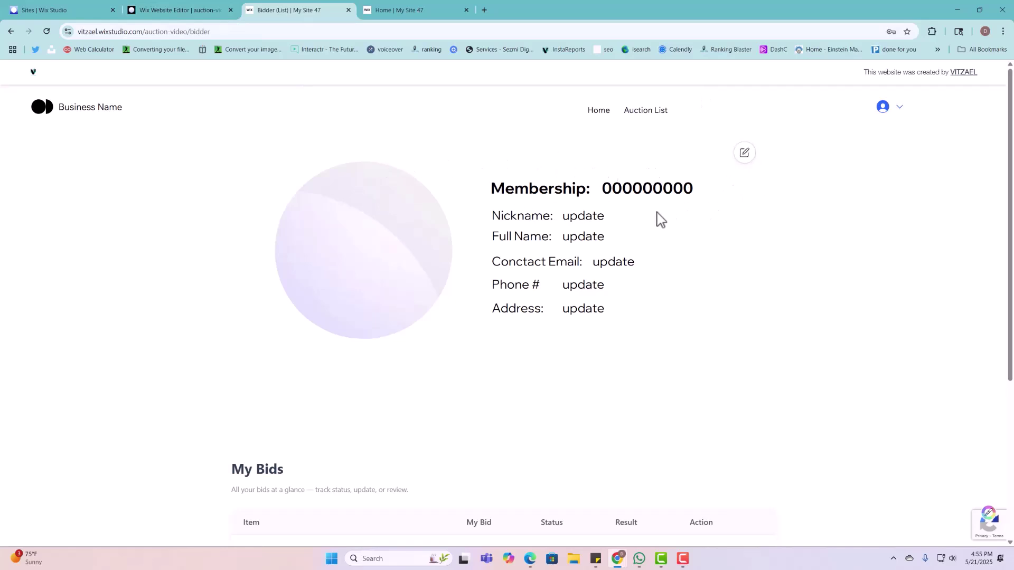
Step: Open the bidder profile update form and try its Full Name, Email and Address fields
left_click(744, 156)
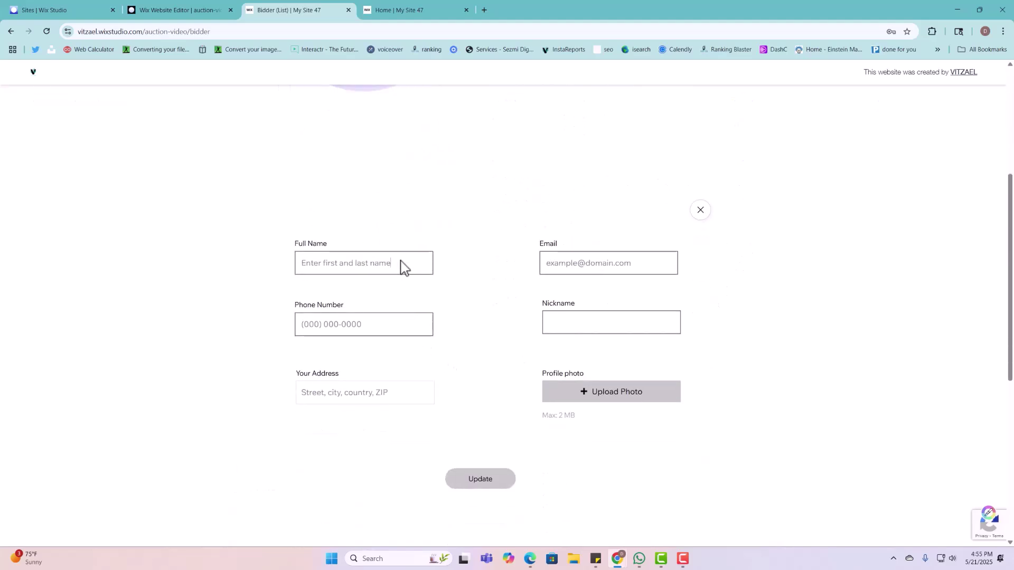
left_click(378, 265)
double_click(381, 264)
left_click(611, 266)
left_click(363, 394)
Step: Dismiss the Congratulations dialog and open masterPage.js in the code panel
left_click(193, 11)
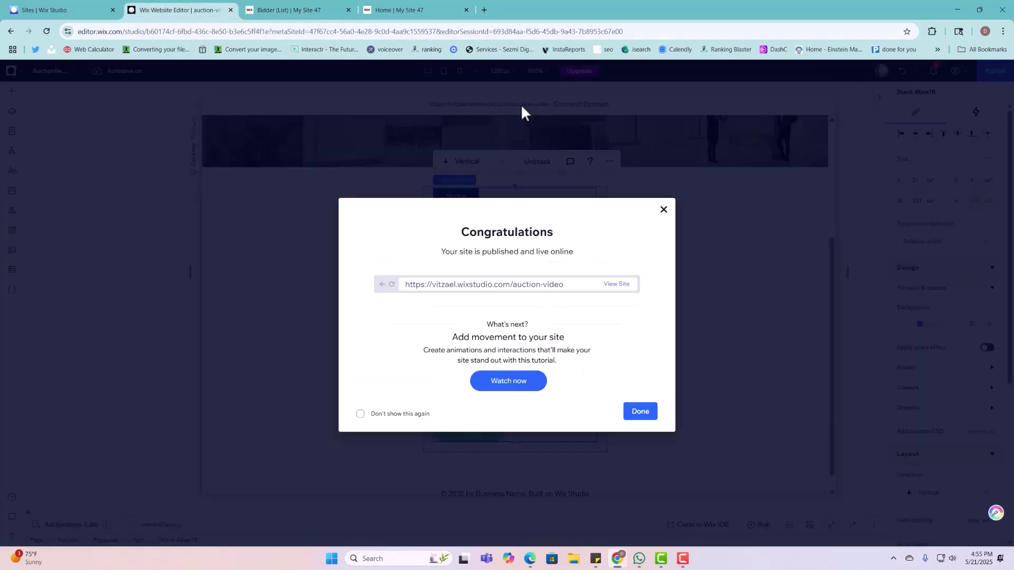
left_click(666, 210)
scroll(702, 249, "up", 5)
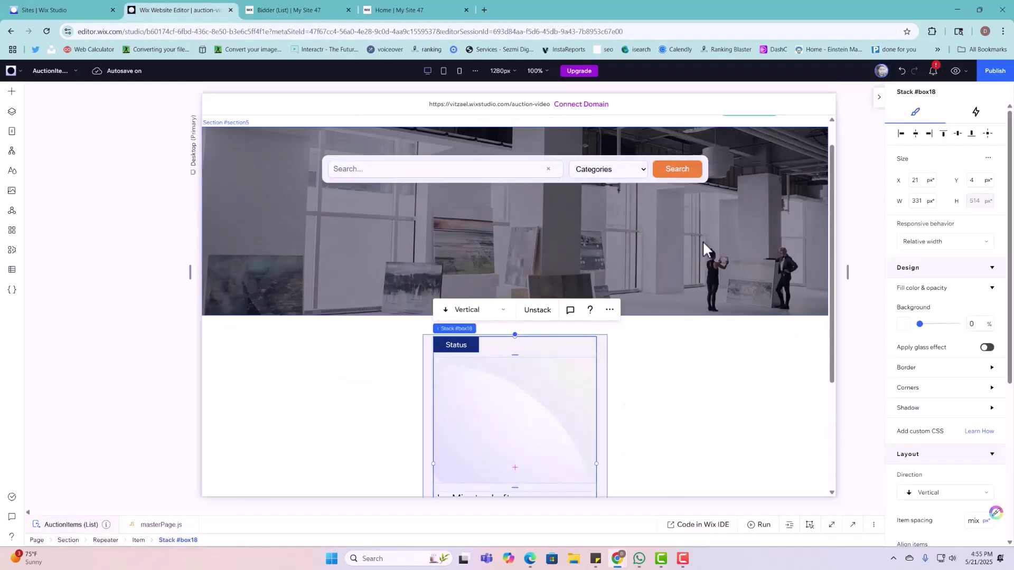
left_click(822, 146)
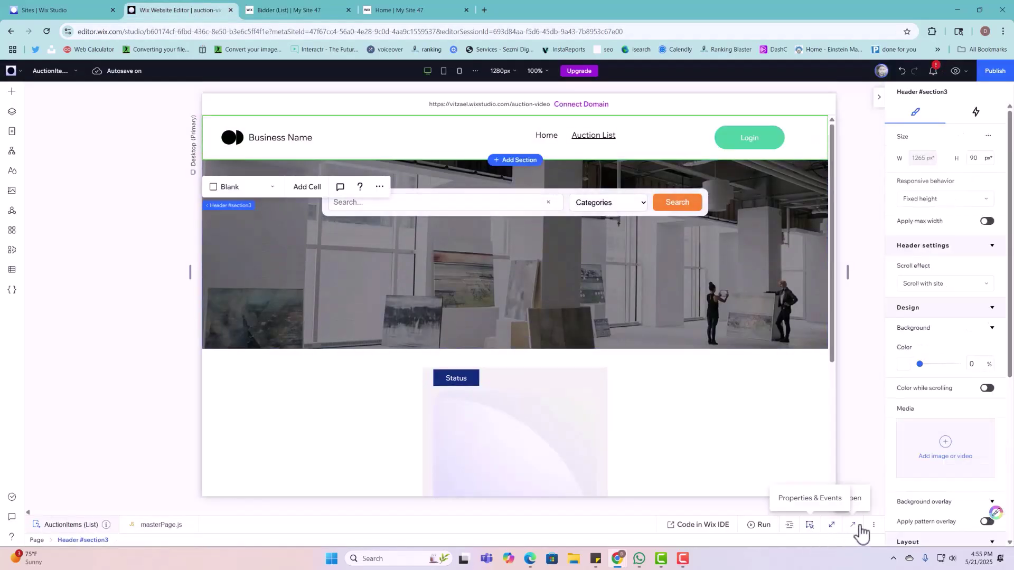
left_click(810, 525)
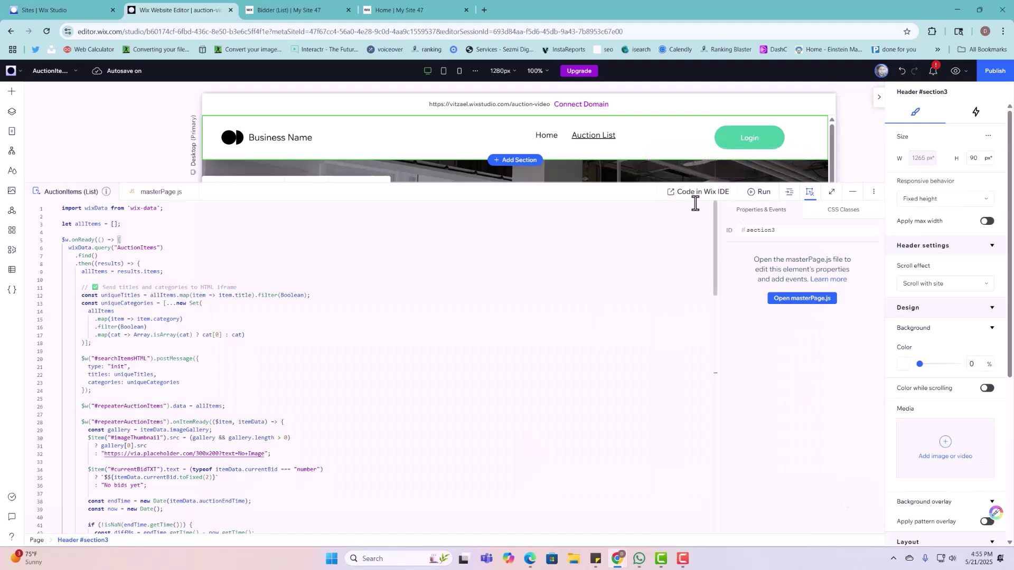
left_click(794, 300)
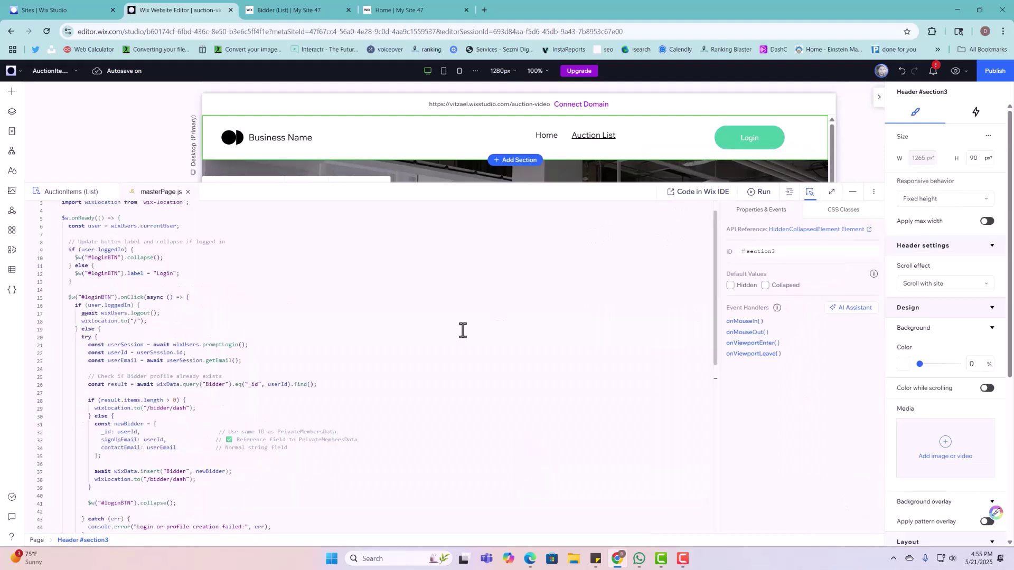
Step: Nudge the Login button's container up and left, then select its loginBTN ID
left_click(763, 142)
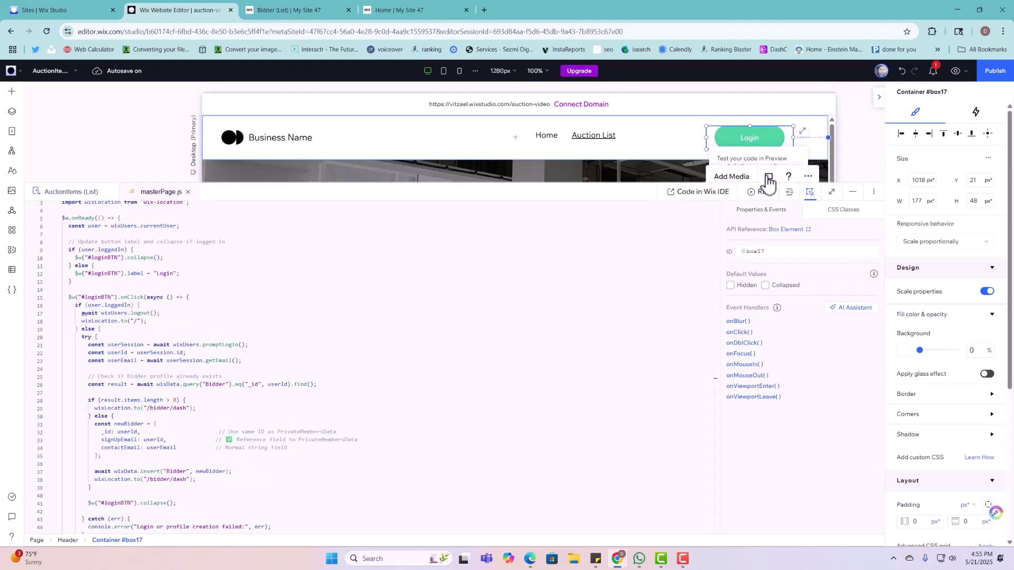
left_click_drag(764, 148, 763, 142)
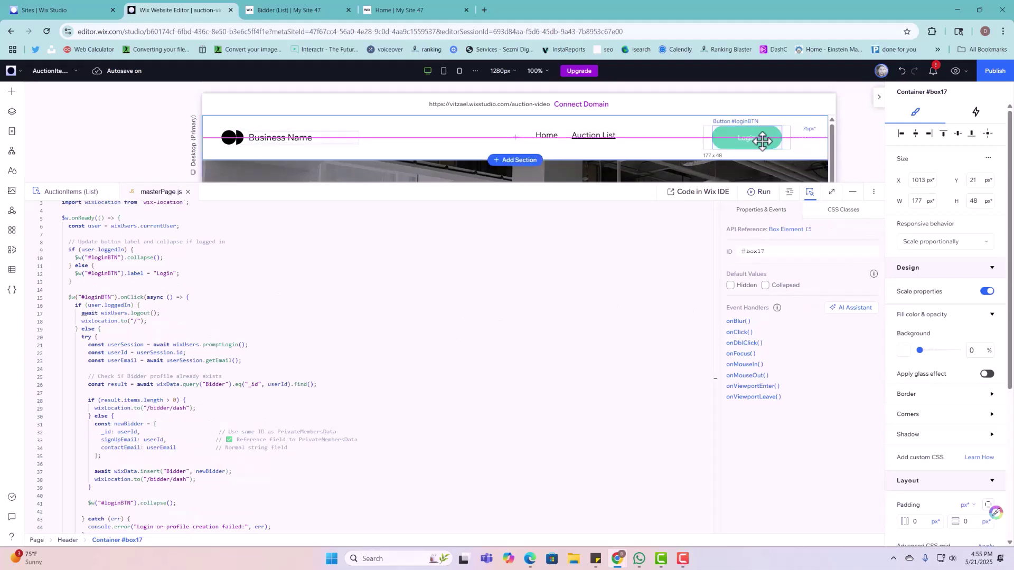
left_click(764, 148)
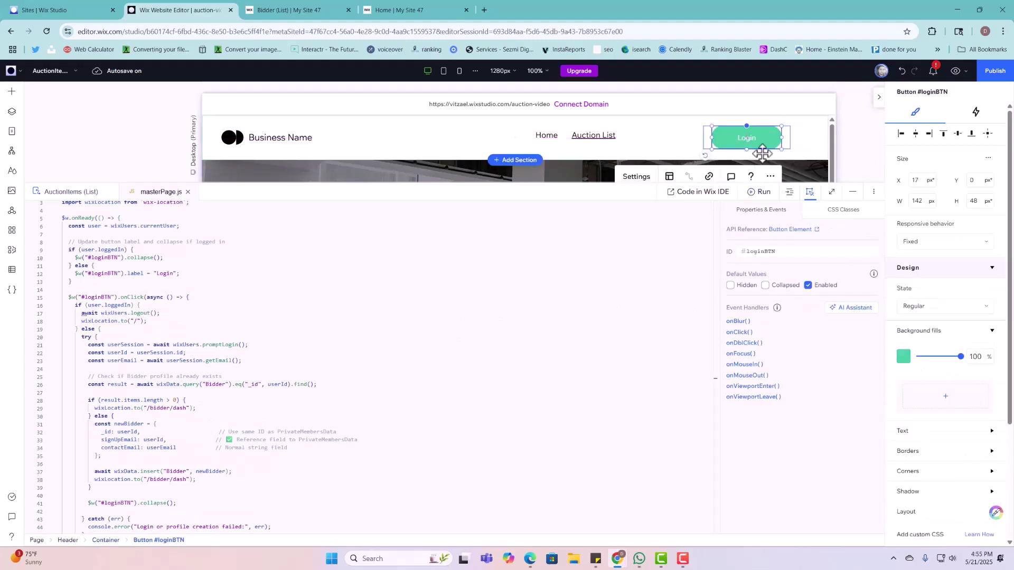
left_click(765, 251)
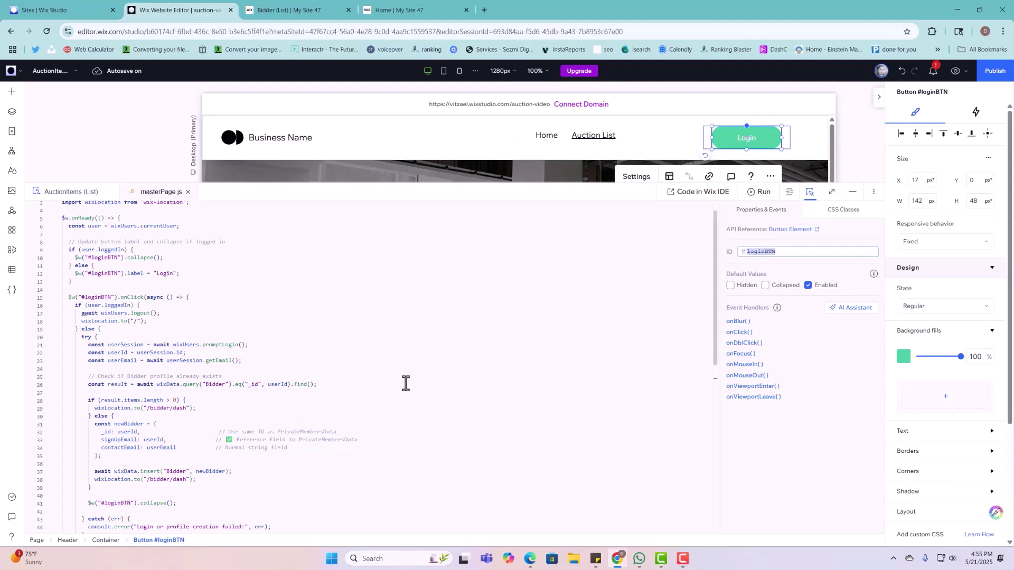
scroll(401, 390, "down", 5)
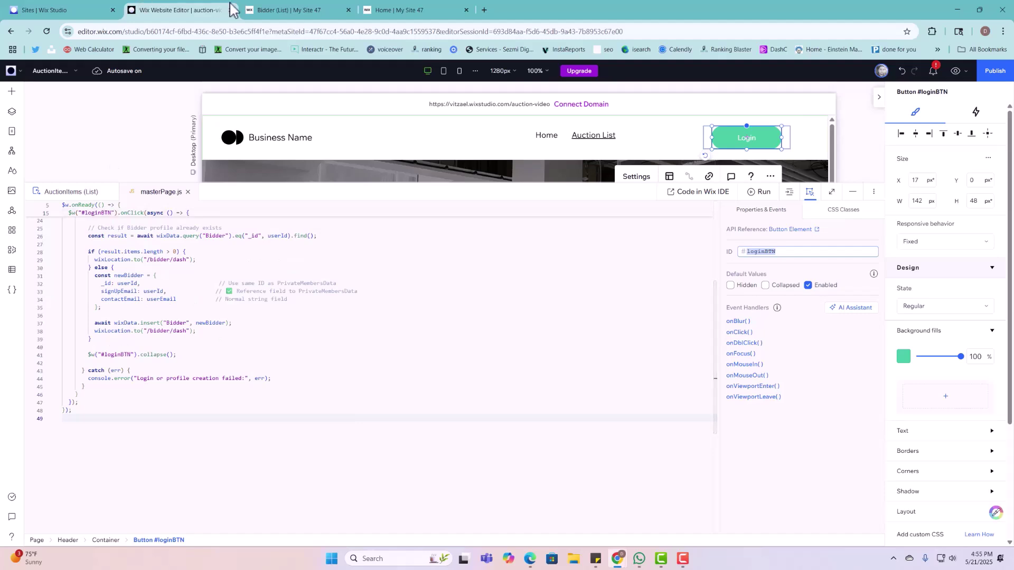
Step: Check the live Home and Bidder profile pages before returning to the editor
left_click(418, 14)
left_click(317, 11)
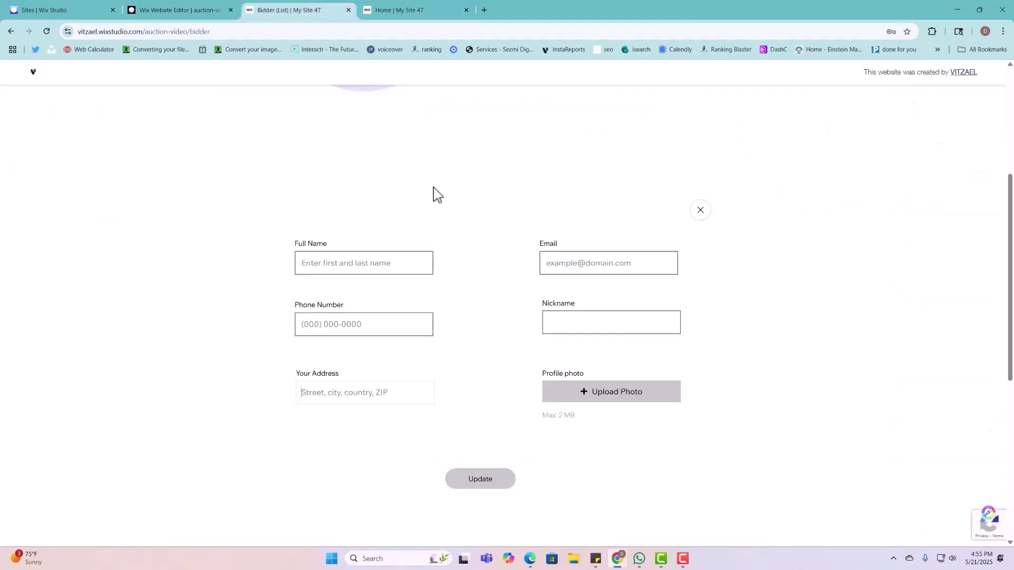
scroll(362, 246, "up", 4)
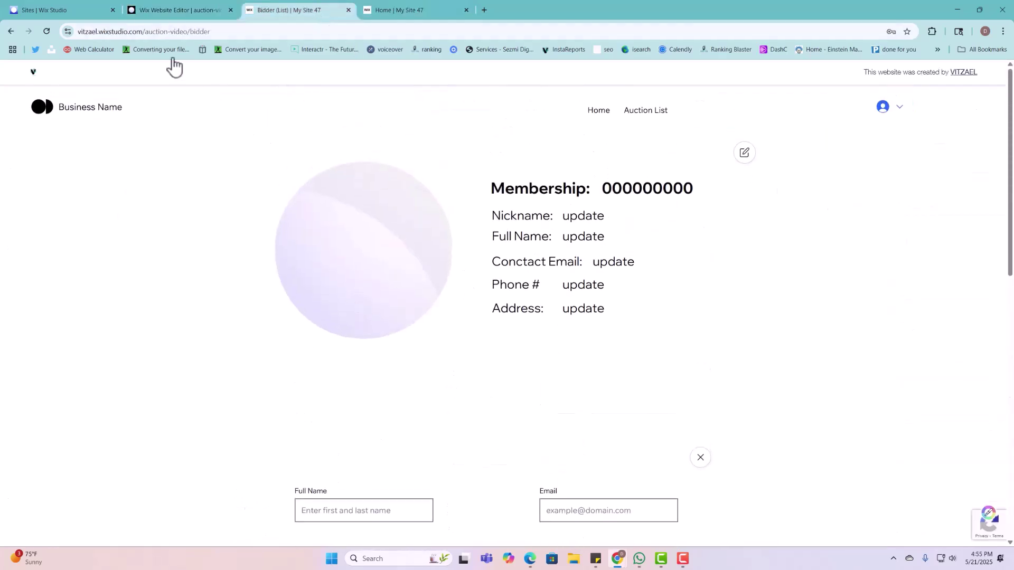
left_click(199, 10)
Step: Open the Bidder collection in the CMS and confirm it holds no items
left_click(12, 270)
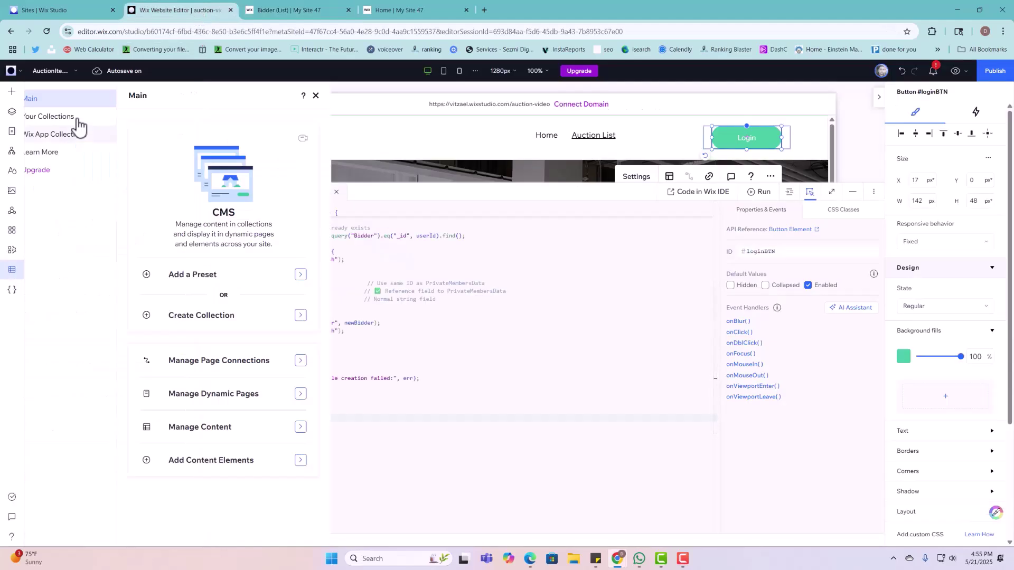
left_click(75, 118)
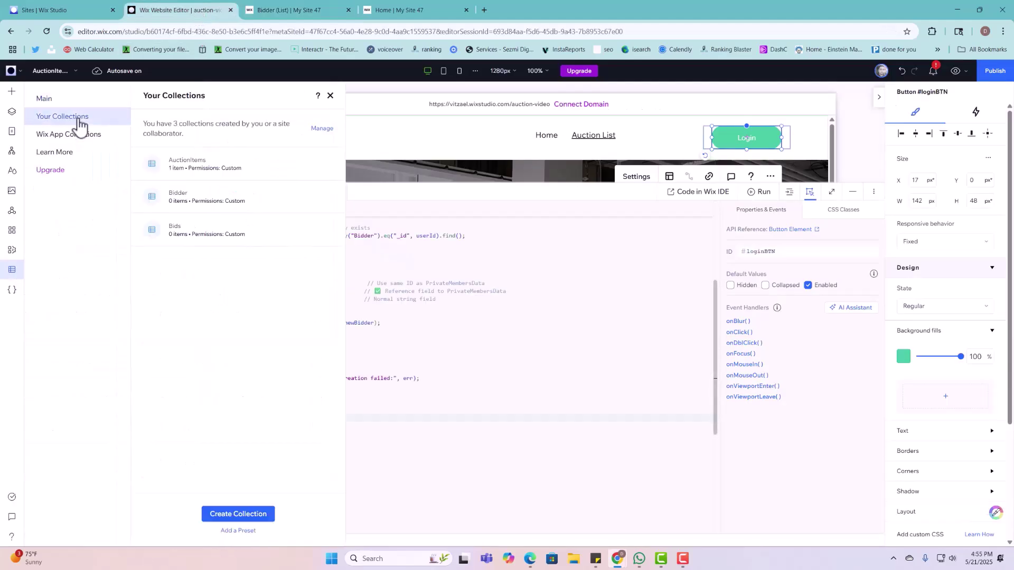
left_click(188, 202)
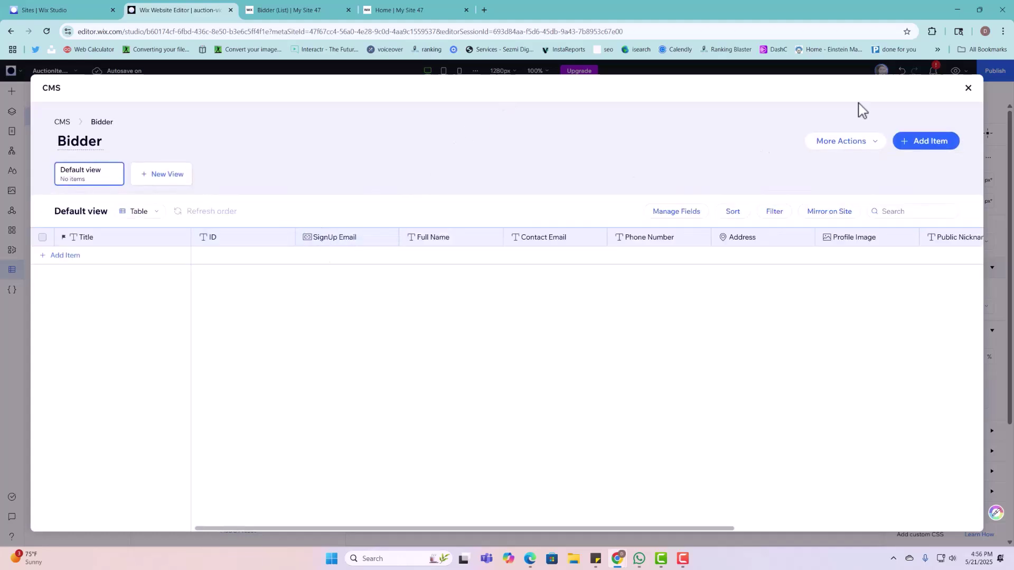
left_click(968, 88)
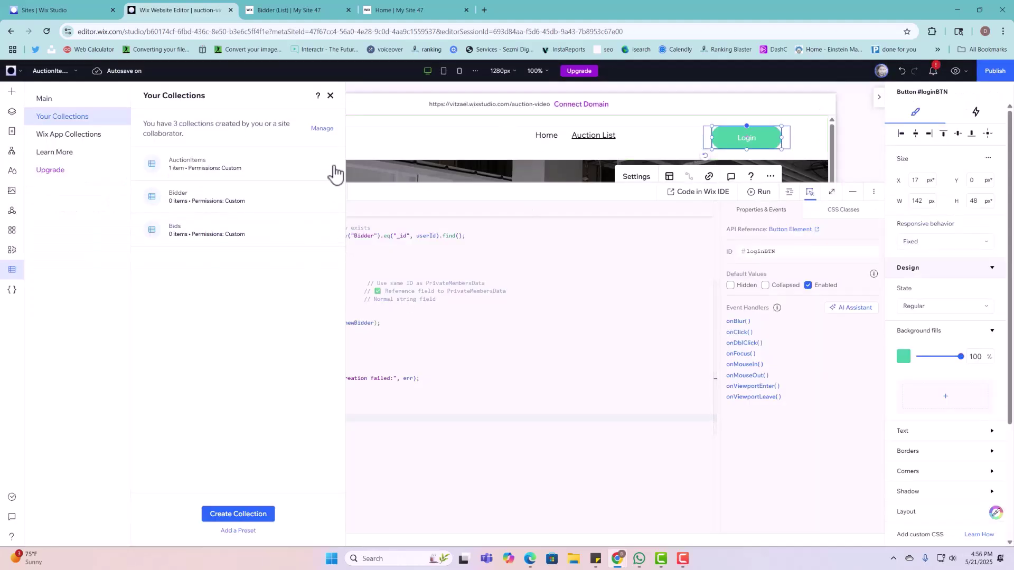
left_click(330, 97)
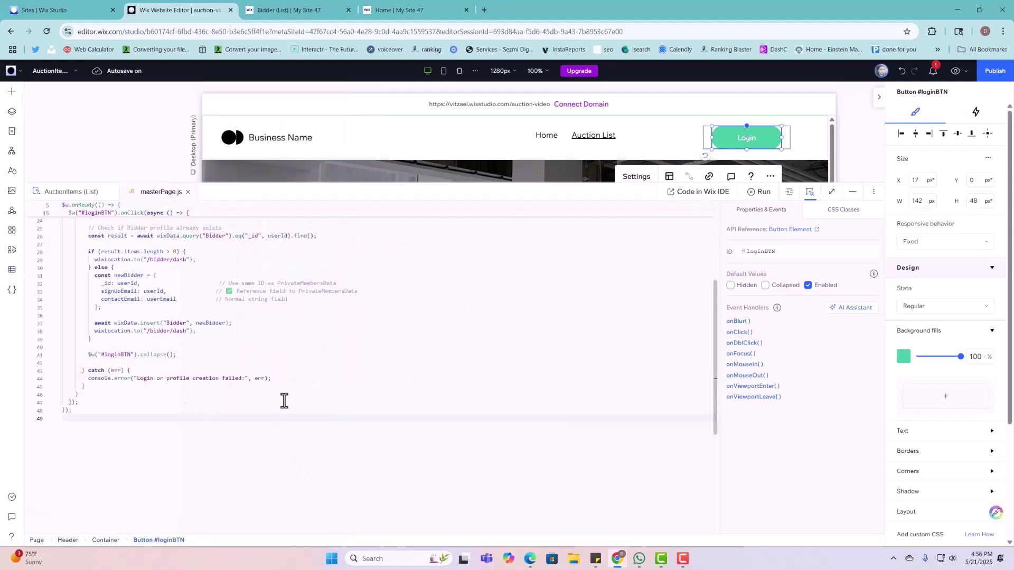
Step: Review the loginBTN code in masterPage.js, then view the live Bidder profile page
scroll(280, 417, "up", 8)
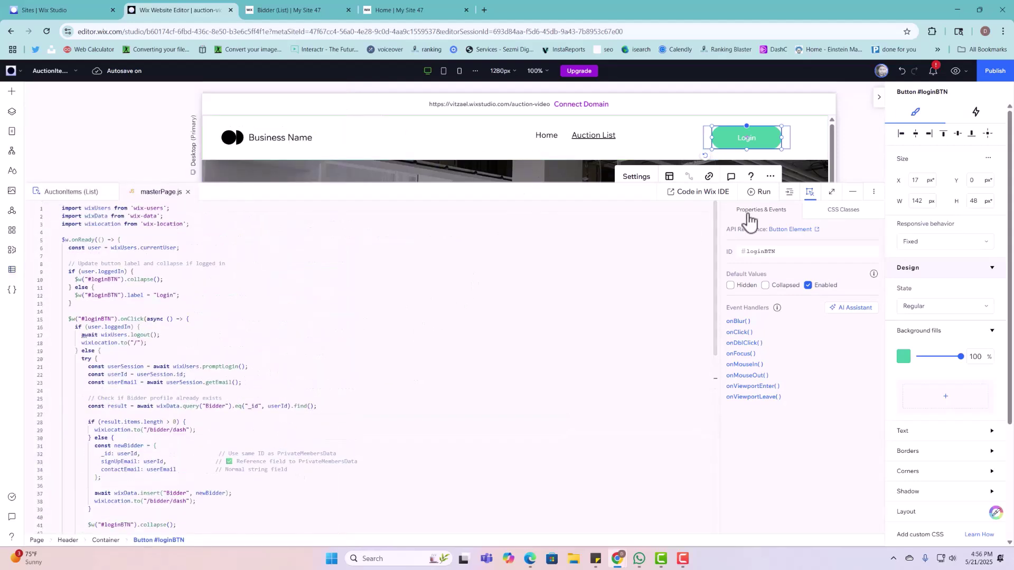
left_click(766, 253)
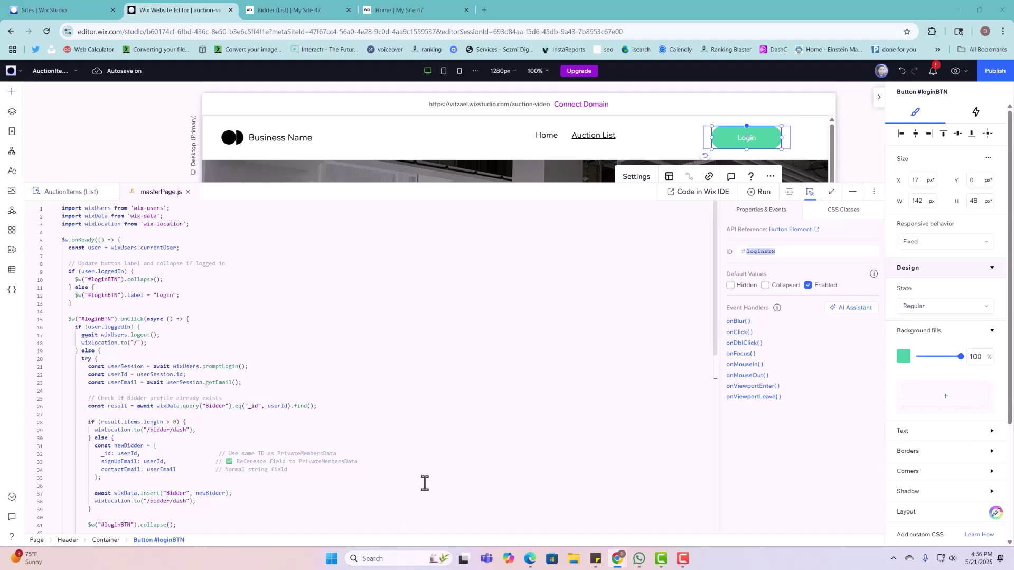
scroll(423, 482, "down", 5)
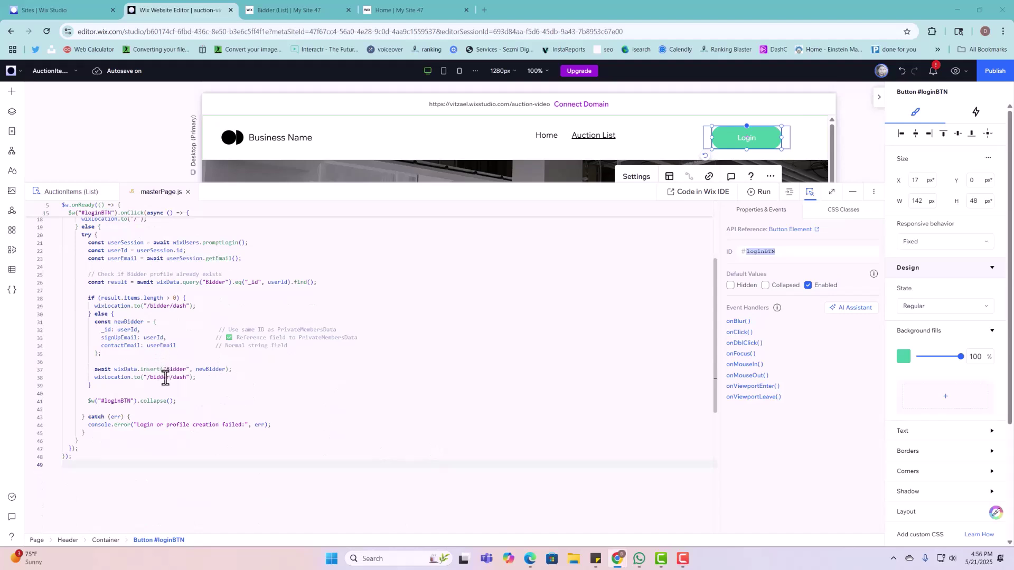
scroll(246, 417, "up", 2)
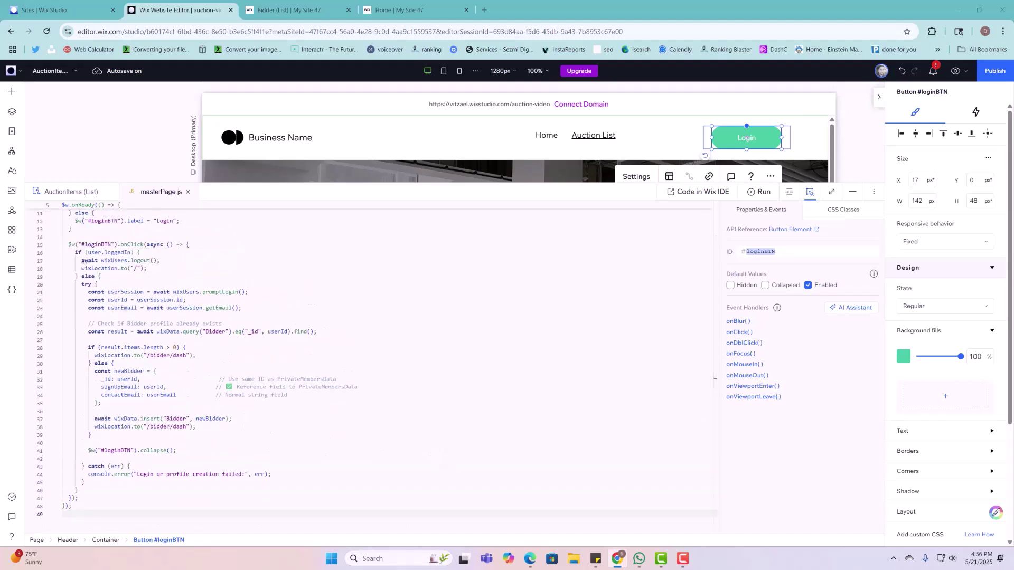
left_click(333, 11)
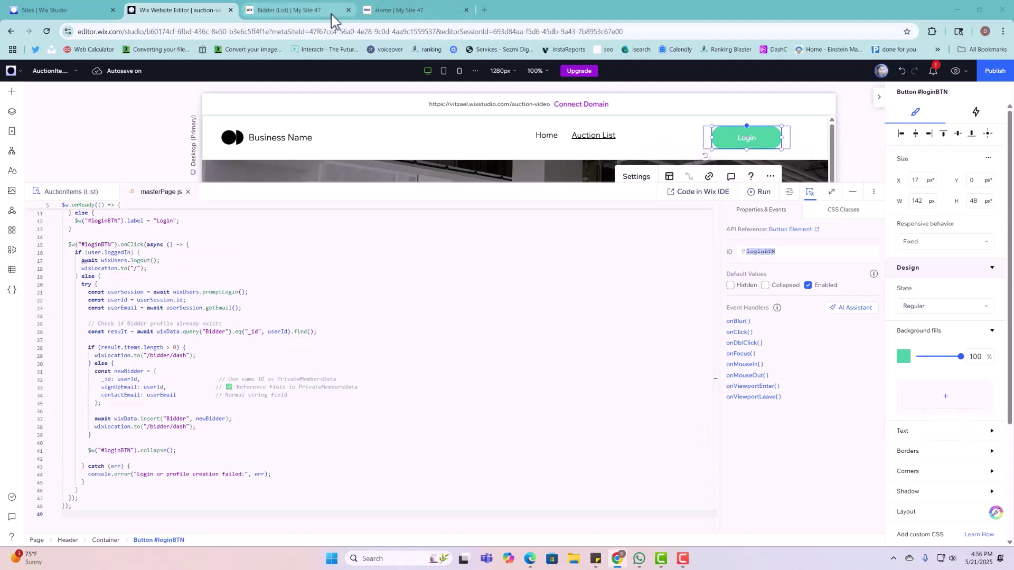
Step: Inspect the live Bidder page's console messages in developer tools, then return to masterPage.js
right_click(755, 242)
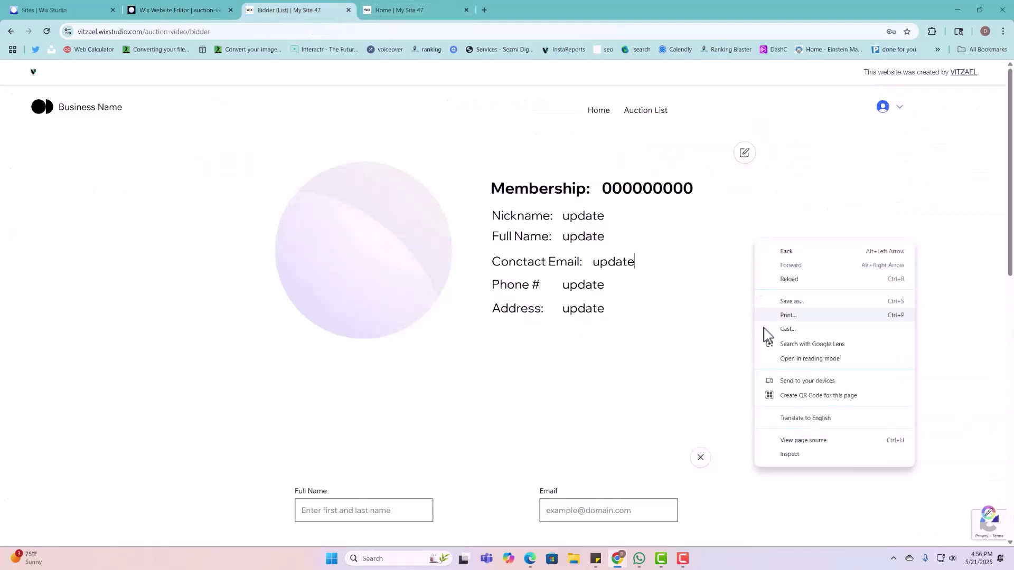
left_click(795, 463)
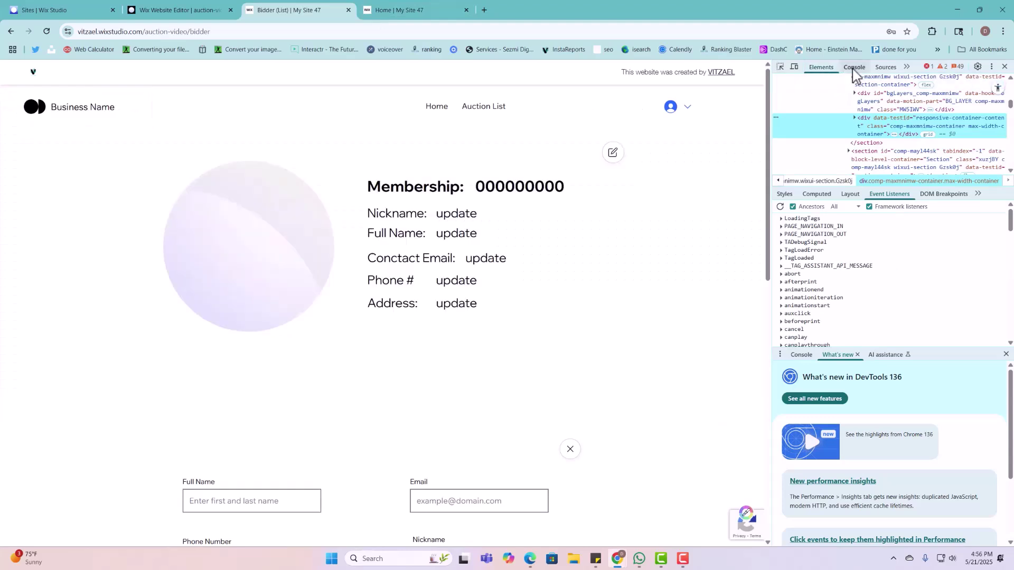
left_click(854, 67)
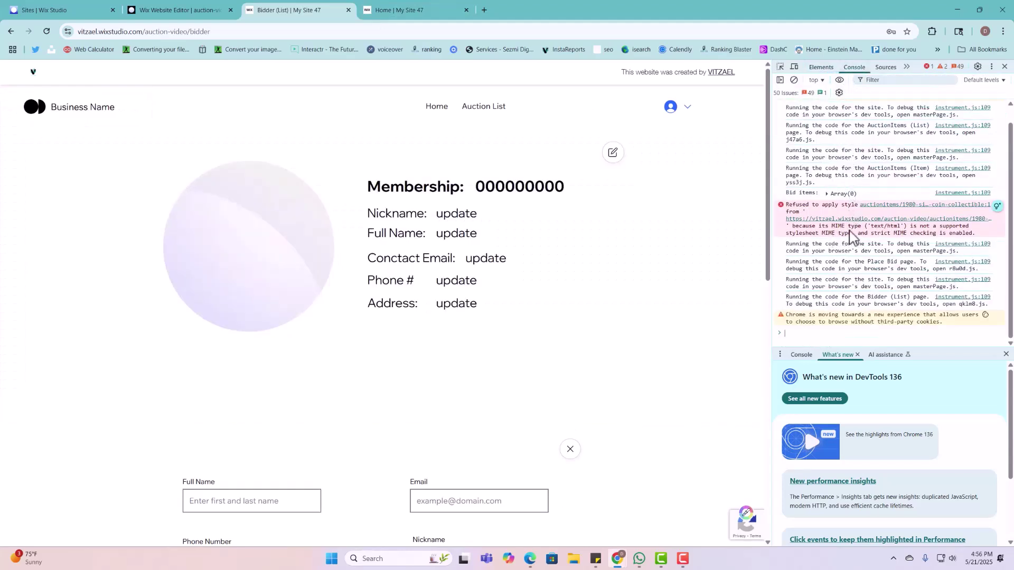
scroll(851, 235, "up", 1)
scroll(845, 234, "down", 1)
scroll(844, 234, "up", 1)
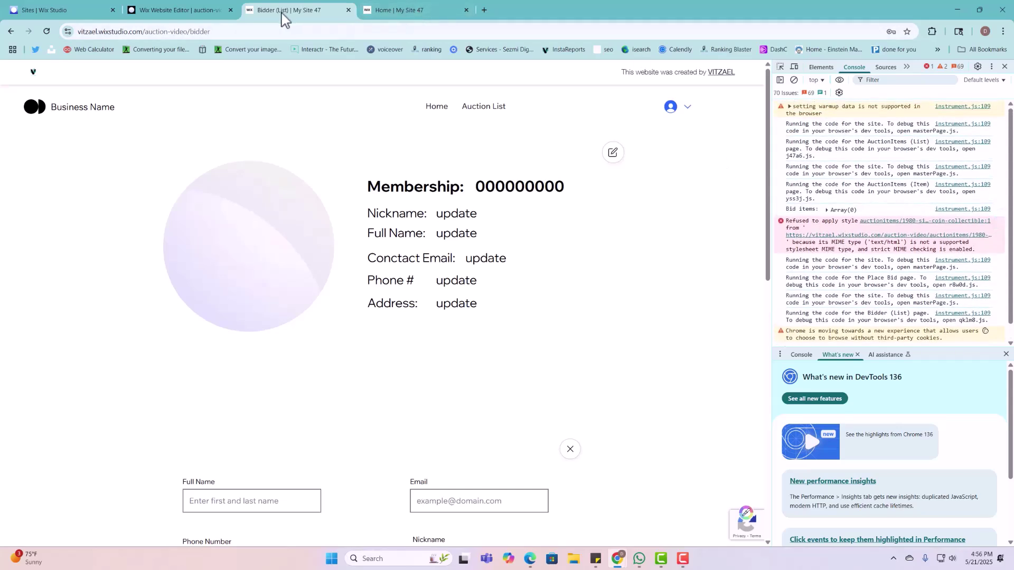
left_click(209, 13)
scroll(129, 314, "up", 3)
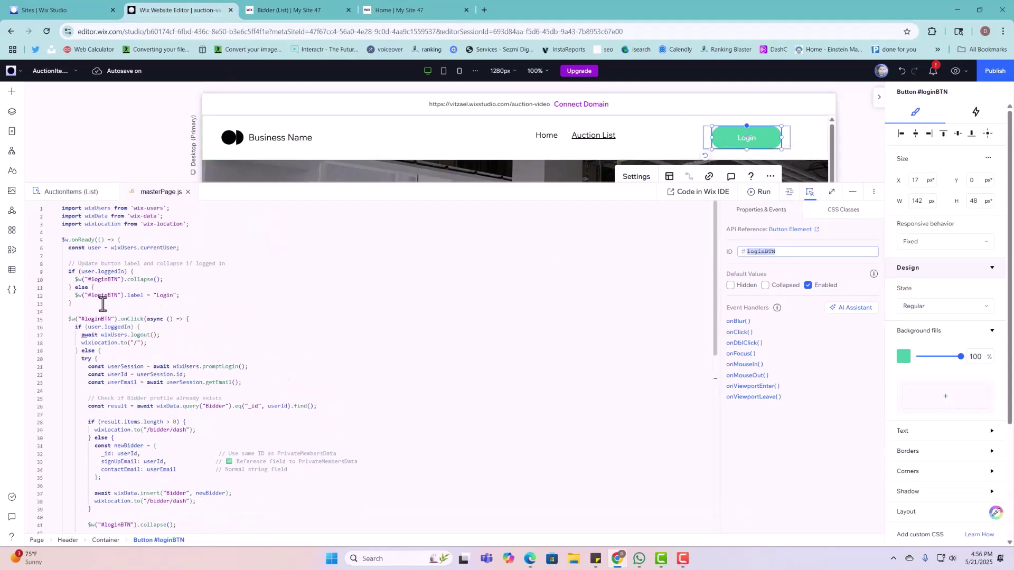
Step: Inspect the Bidder query on line 26 and the Bidder insert on line 37 in the code
scroll(117, 311, "down", 3)
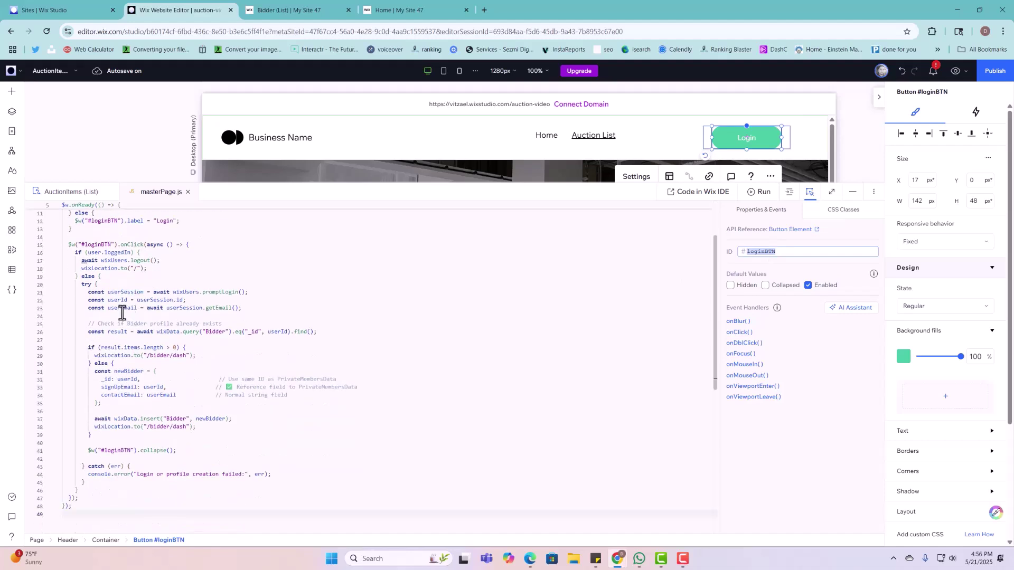
left_click(211, 332)
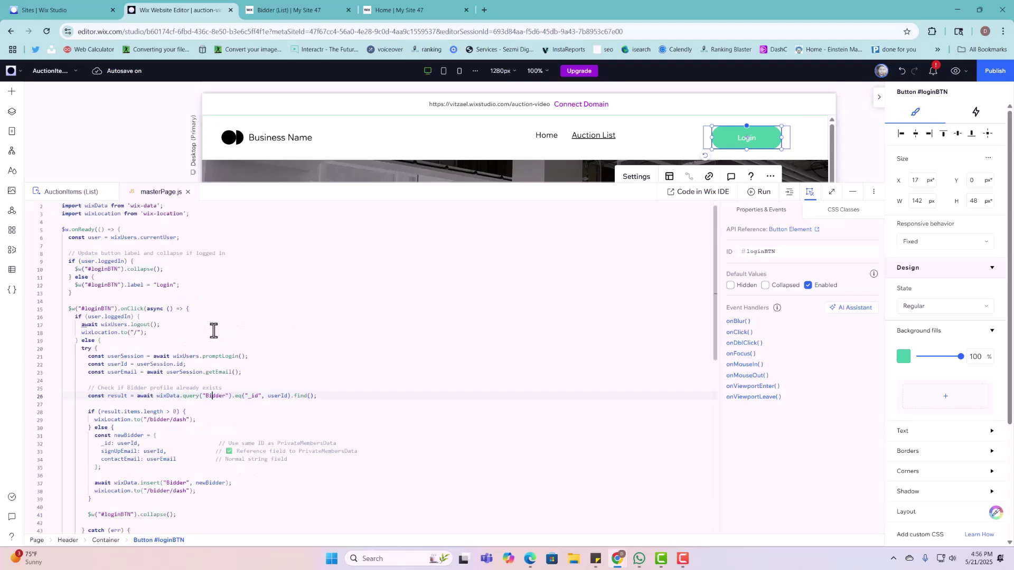
scroll(214, 389, "up", 1)
scroll(211, 383, "down", 1)
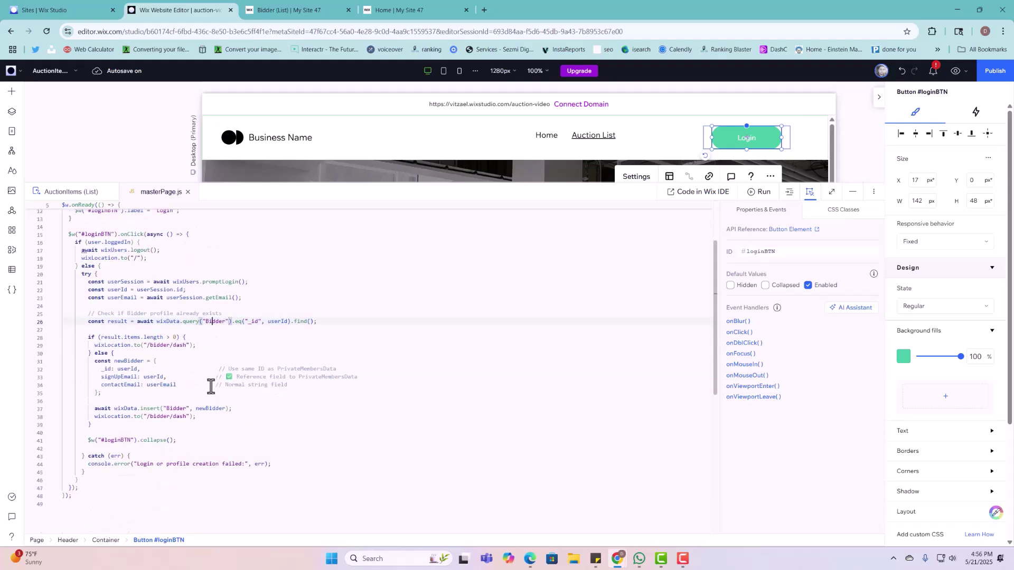
left_click(170, 409)
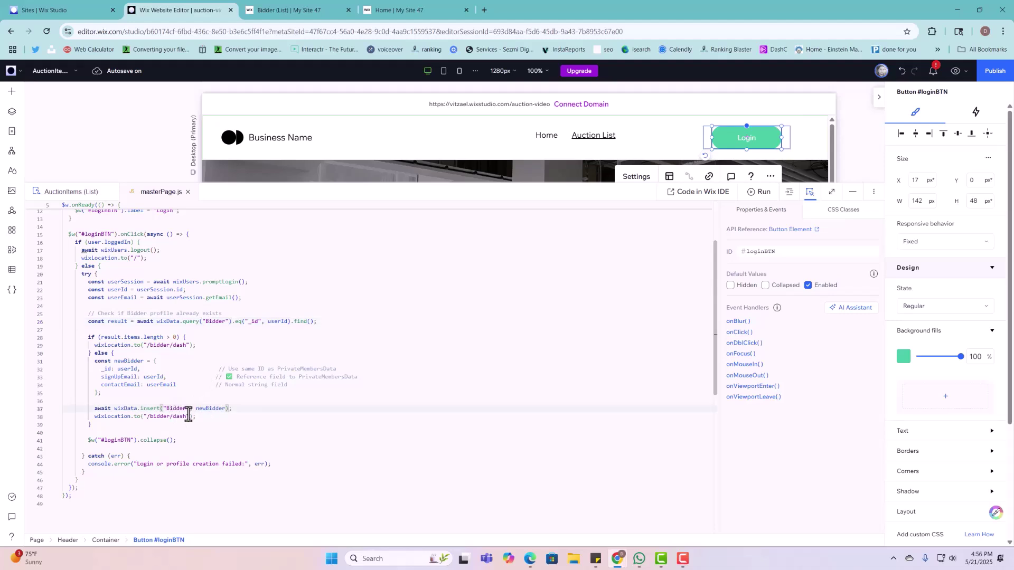
Step: Bring up the CMS collections list showing AuctionItems, Bidder and Bids
scroll(188, 414, "down", 2)
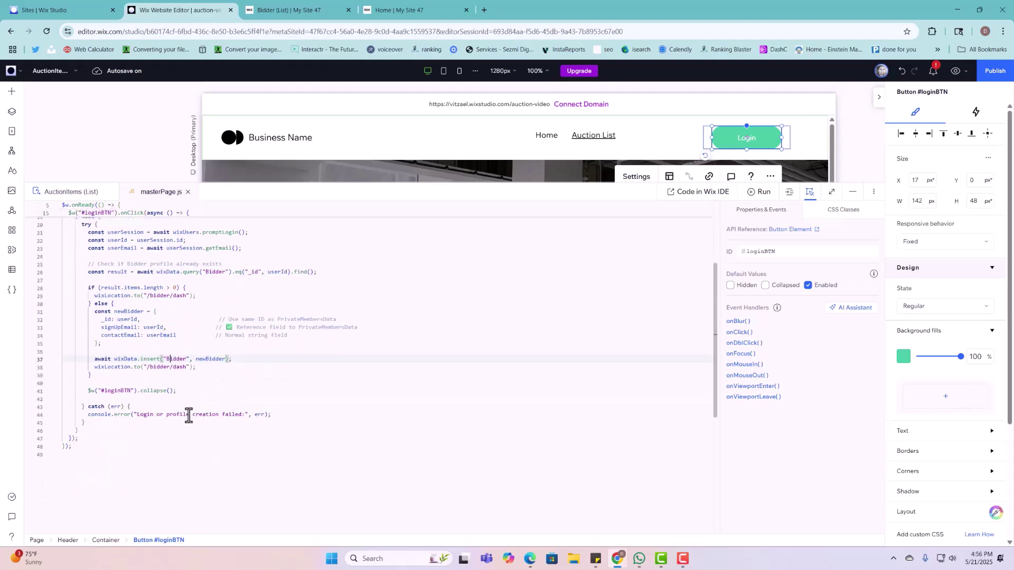
left_click(12, 270)
left_click(66, 118)
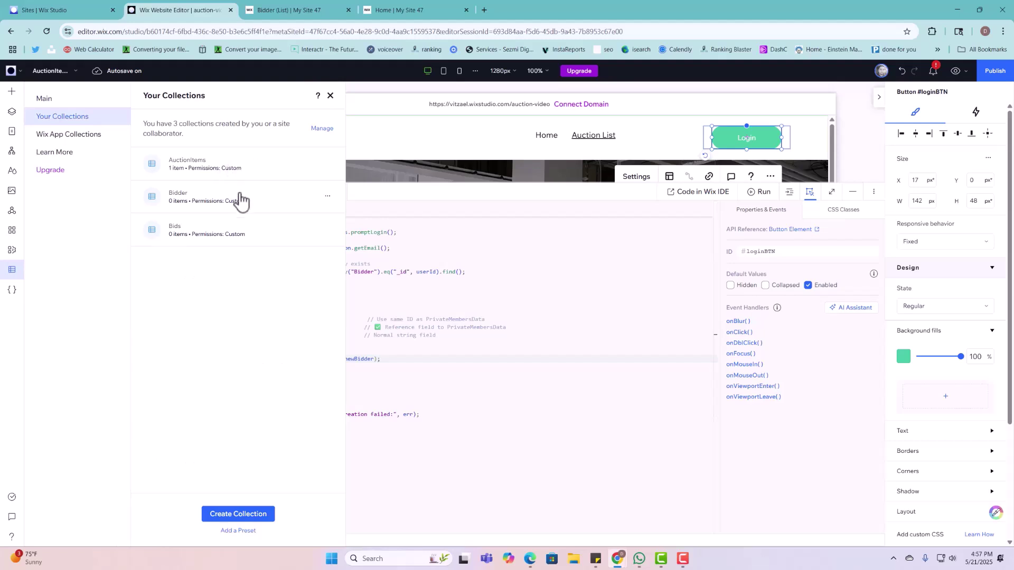
Step: Give Everyone the Add permission in the Bidder collection's permissions and save
left_click(328, 198)
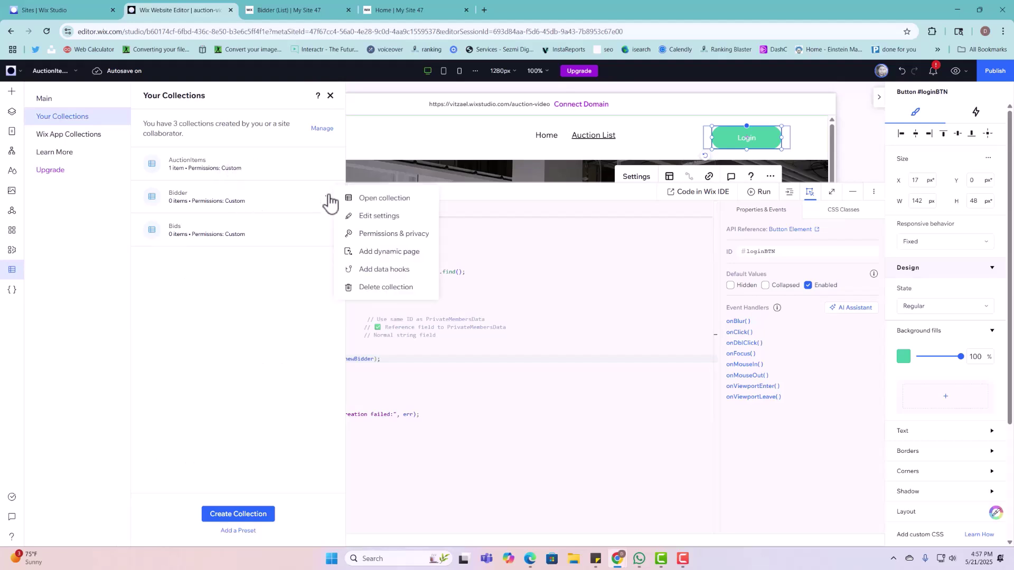
left_click(382, 217)
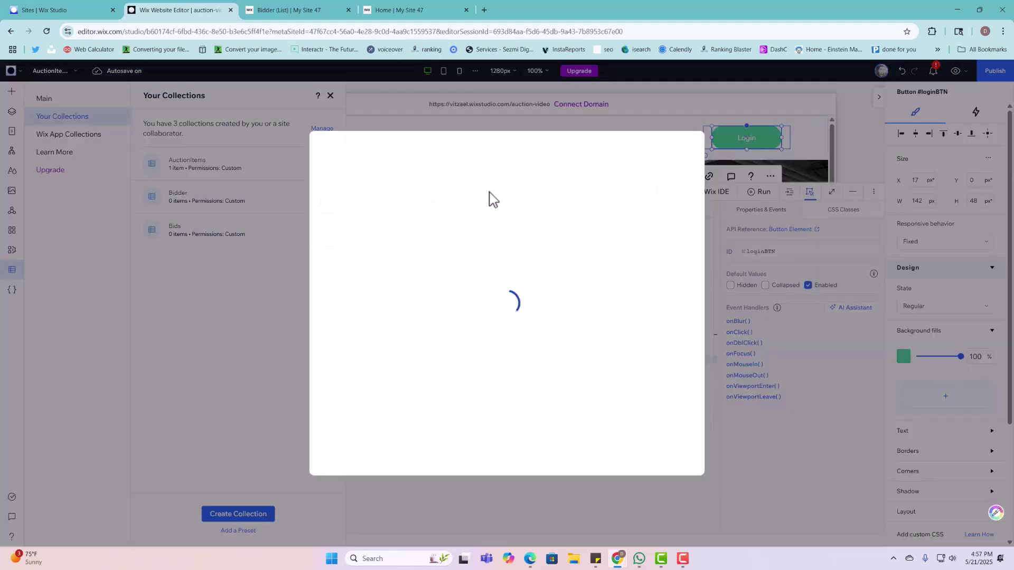
left_click(625, 182)
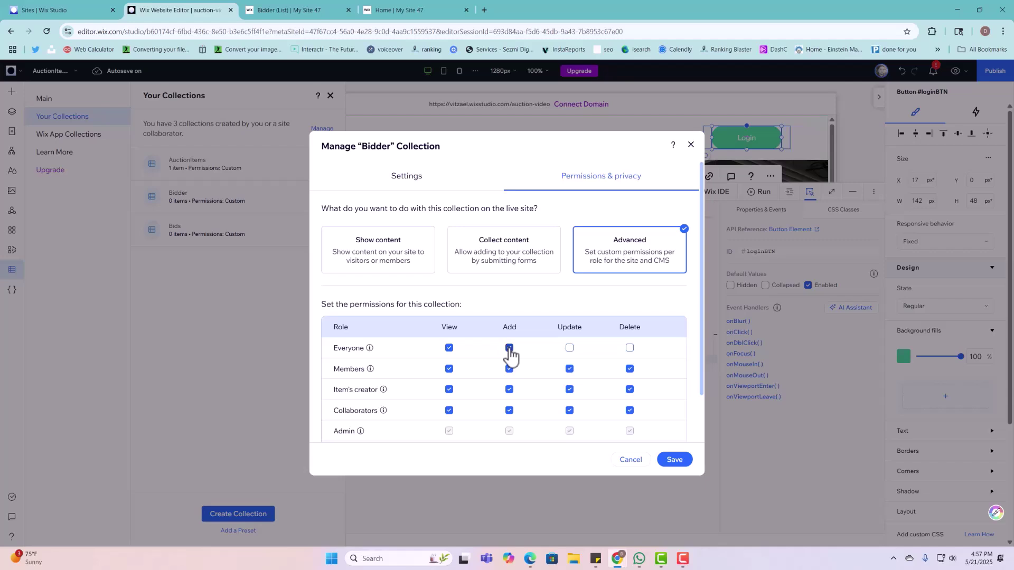
mouse_move(359, 351)
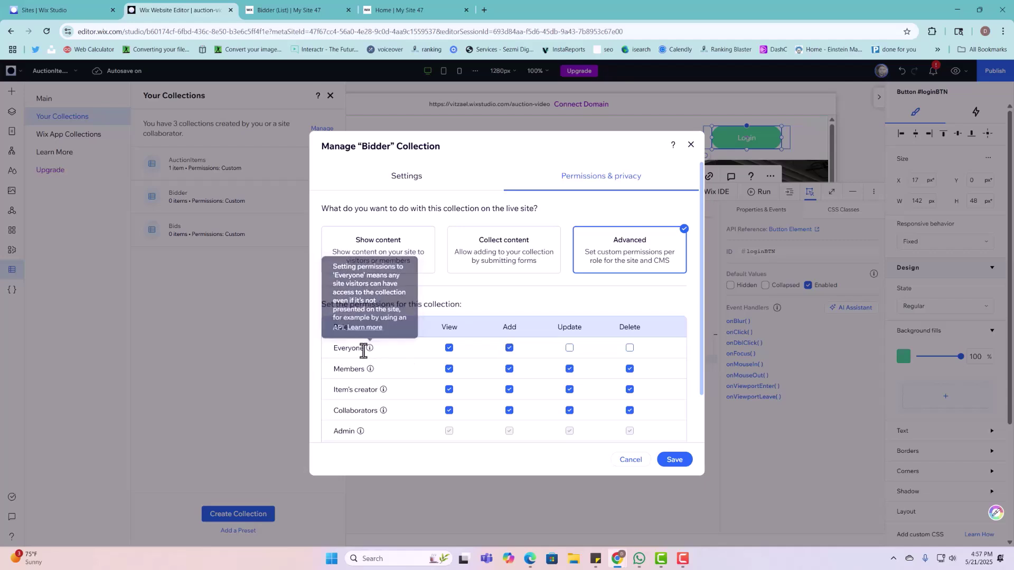
left_click(681, 462)
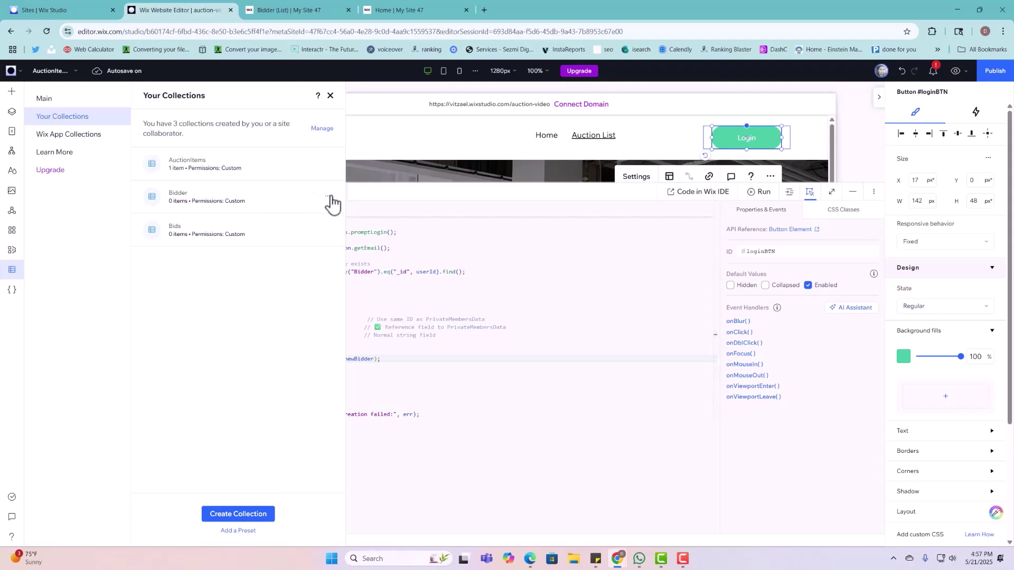
left_click(327, 196)
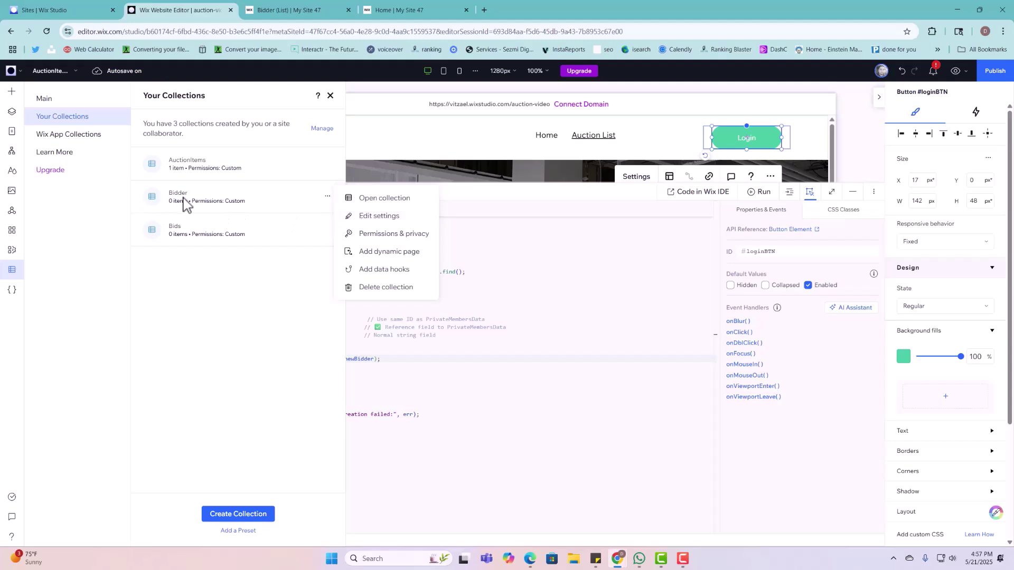
Step: Log the current member out of the live site and go to the Auction List page
left_click(293, 10)
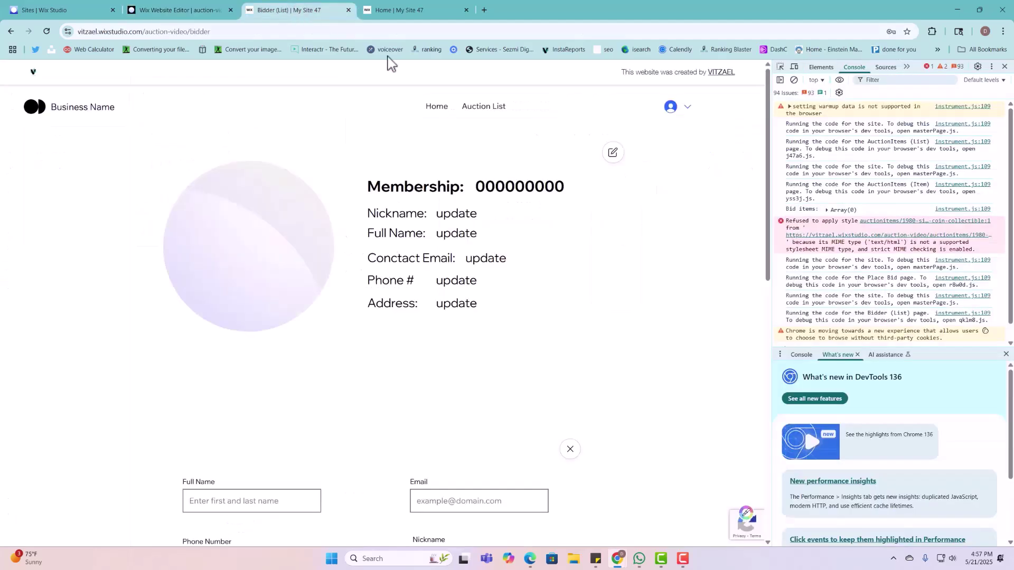
left_click(675, 107)
left_click(645, 177)
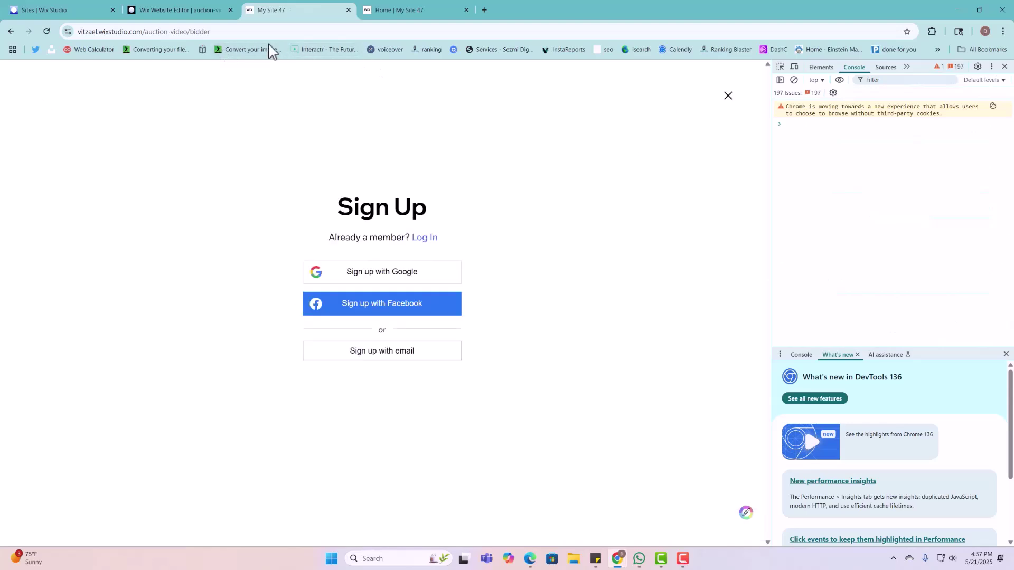
left_click(47, 31)
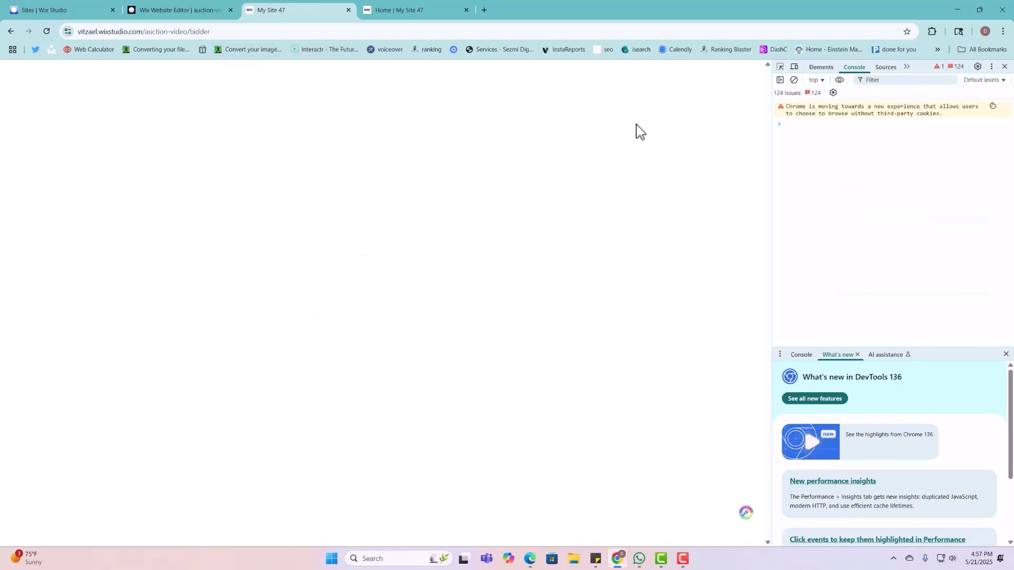
left_click(729, 96)
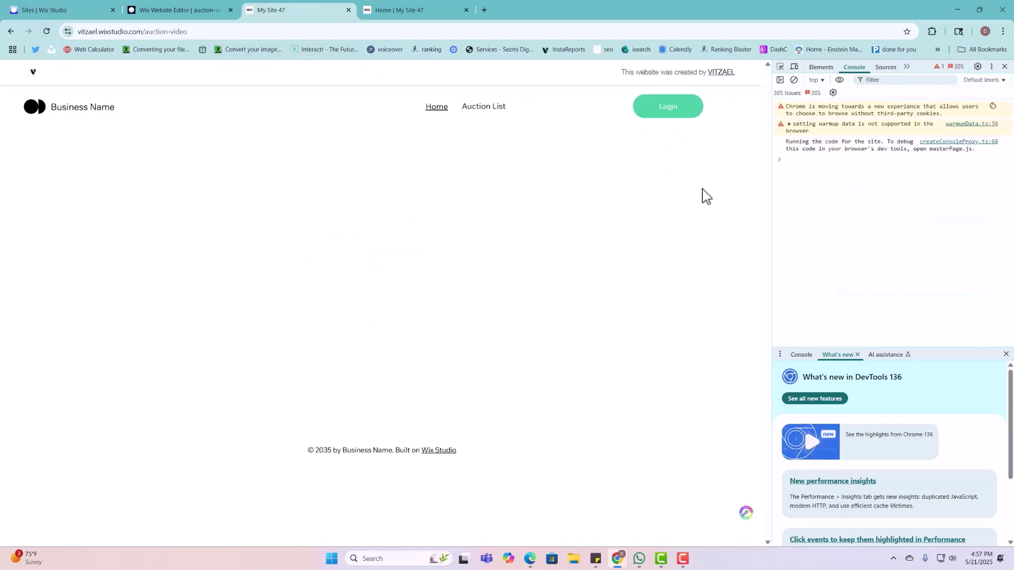
left_click(493, 108)
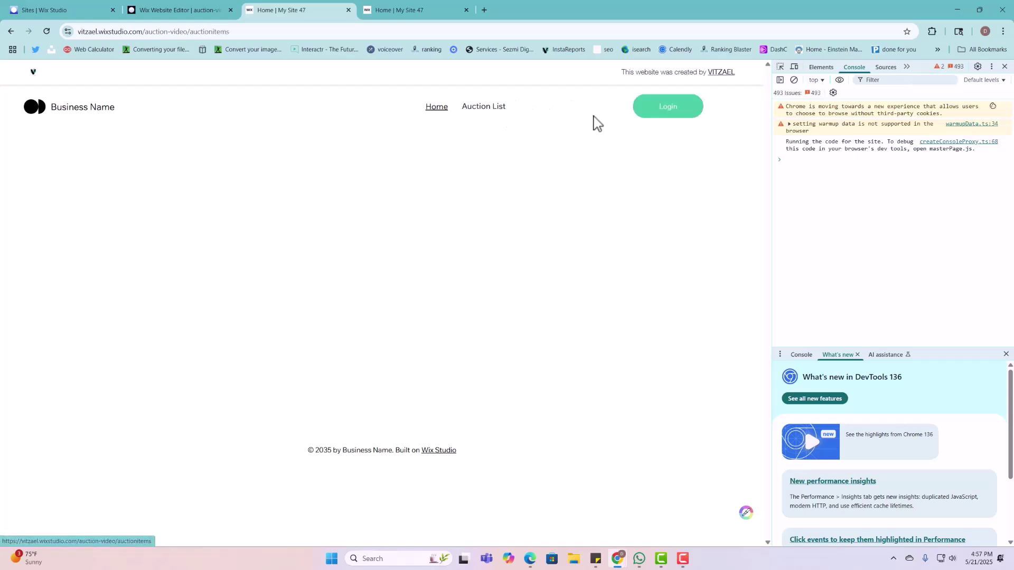
Step: Sign up a new member with an email and password, passing the reCAPTCHA check
left_click(674, 110)
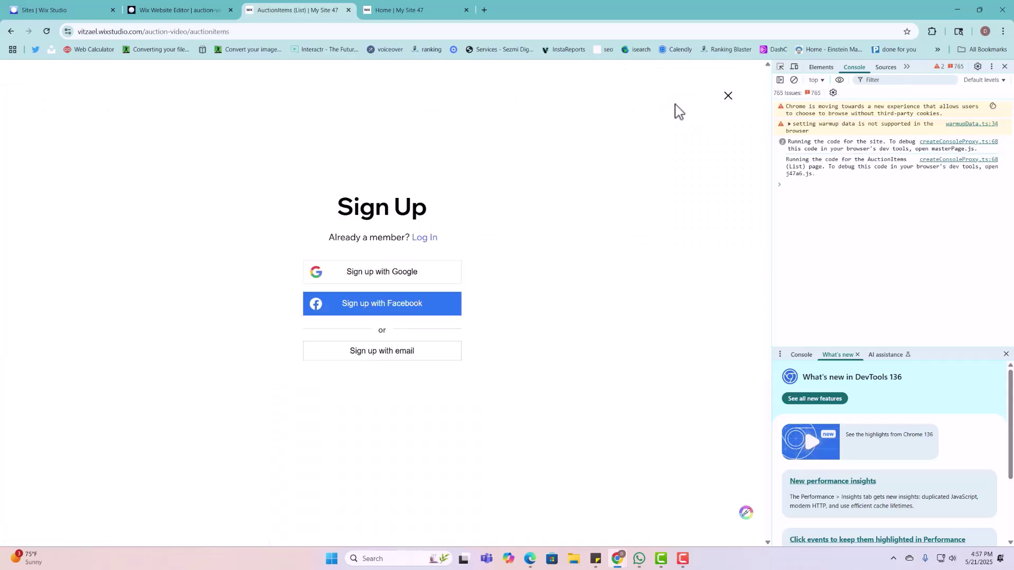
left_click(393, 355)
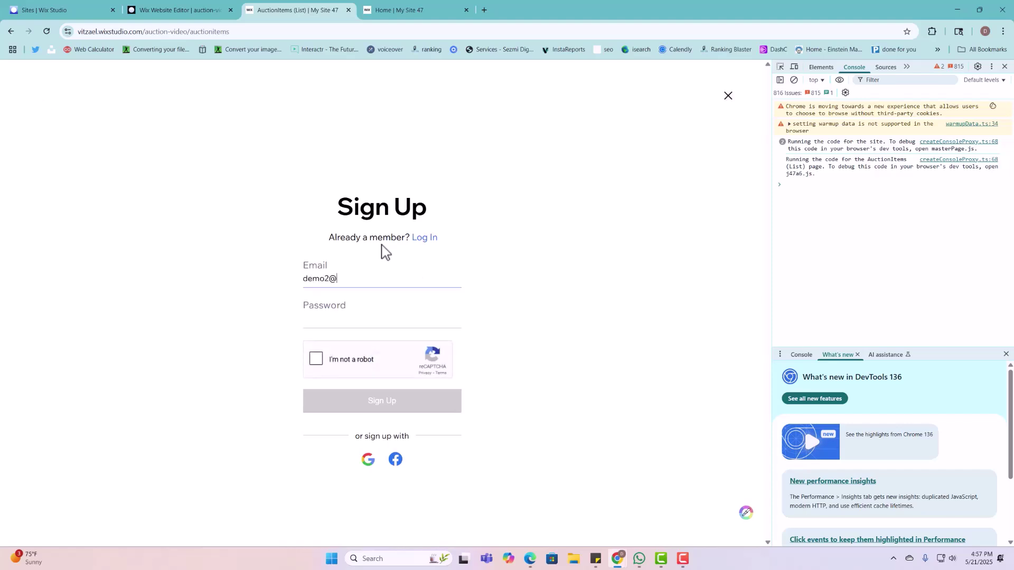
key("Tab")
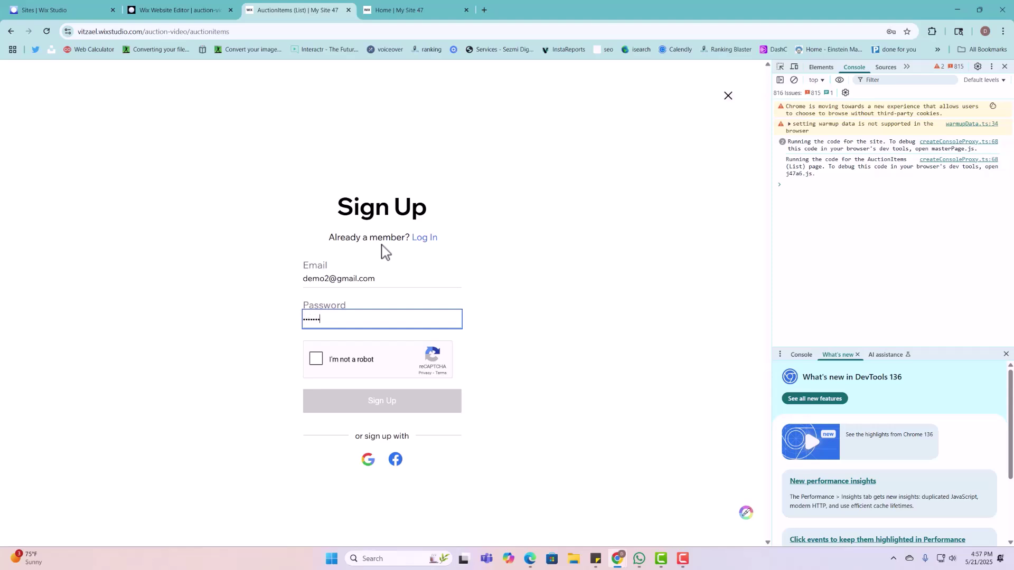
left_click(334, 361)
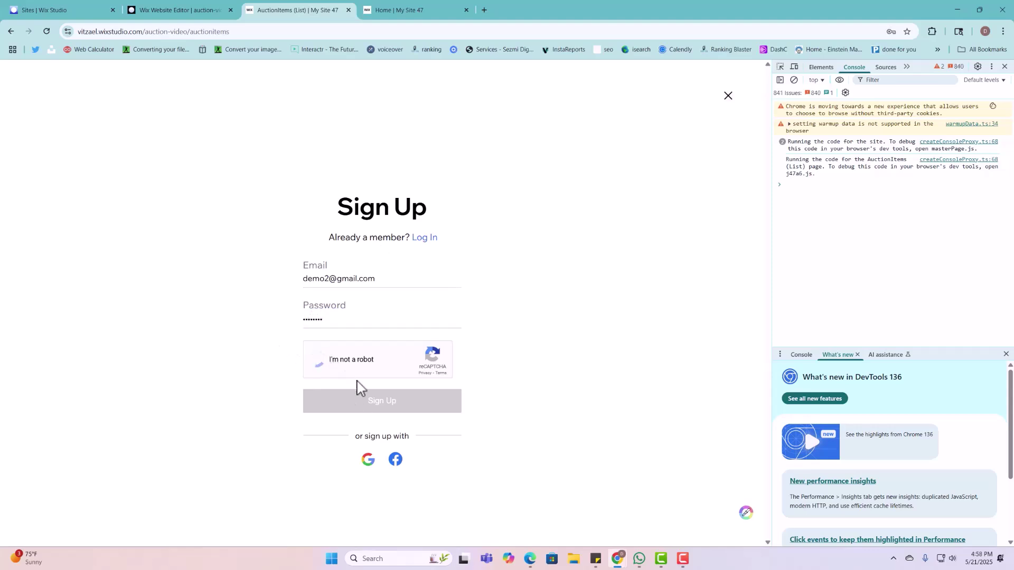
left_click(379, 402)
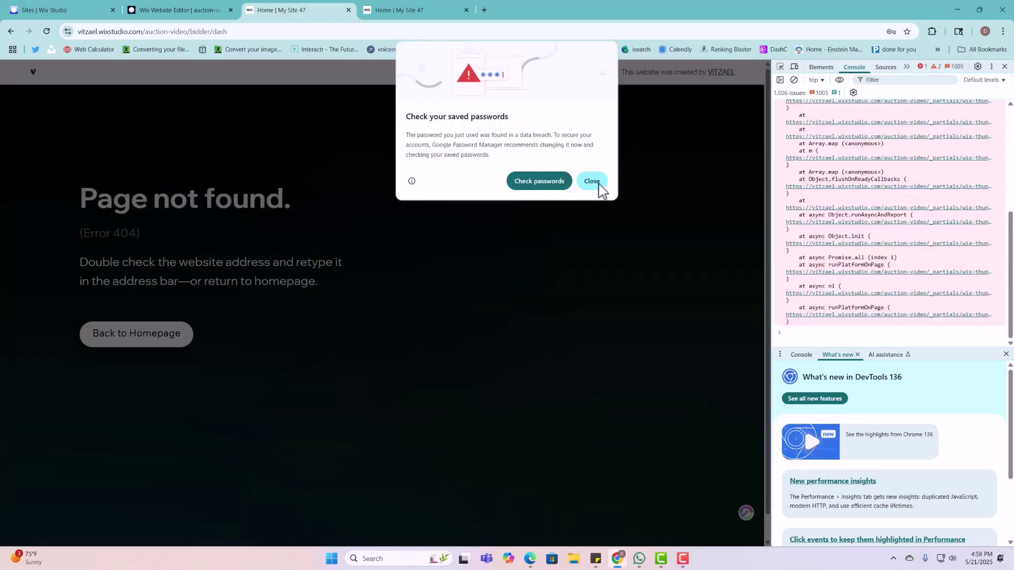
left_click(599, 185)
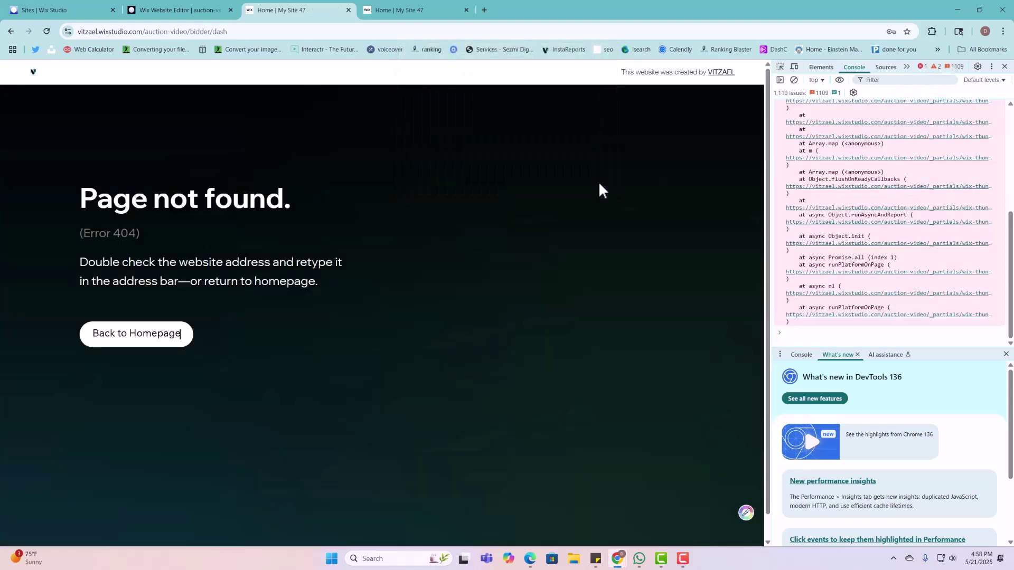
left_click(200, 33)
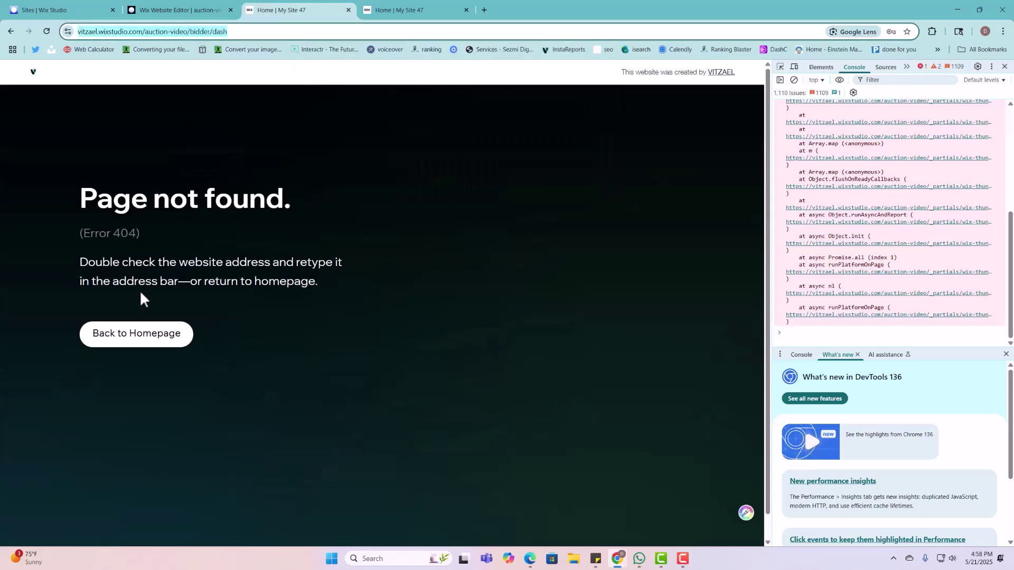
triple_click(109, 241)
double_click(109, 240)
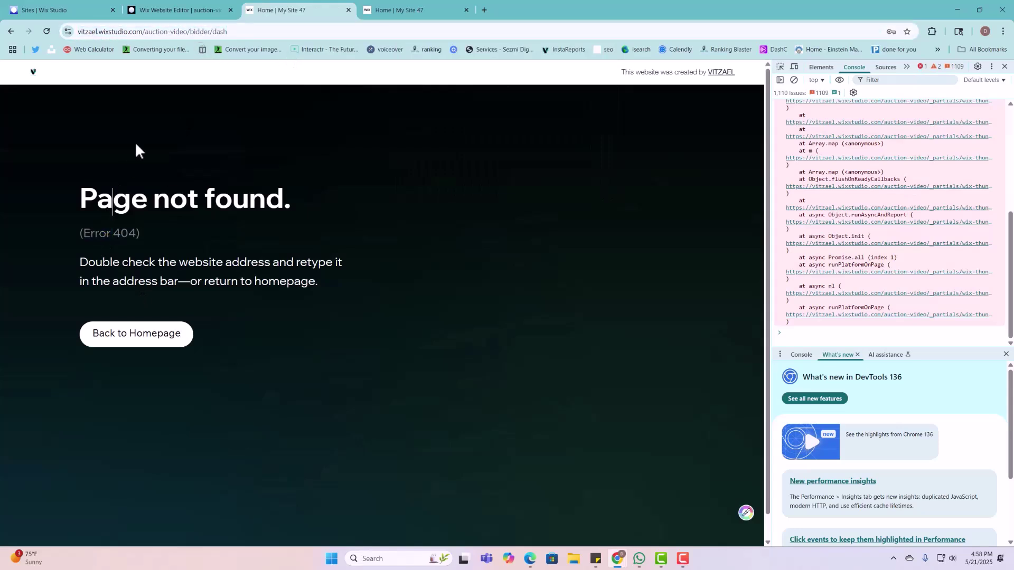
scroll(870, 287, "up", 5)
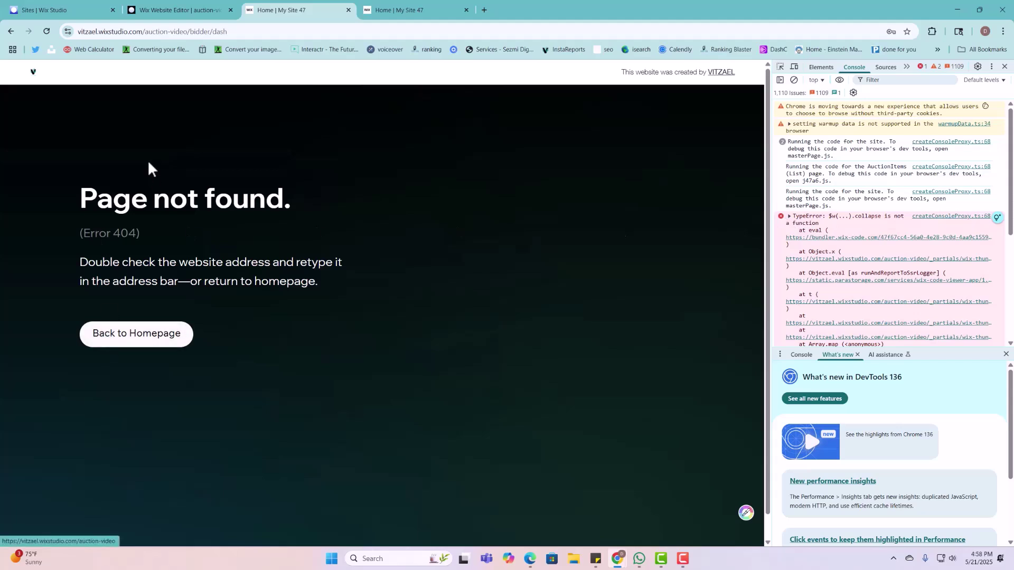
left_click(48, 34)
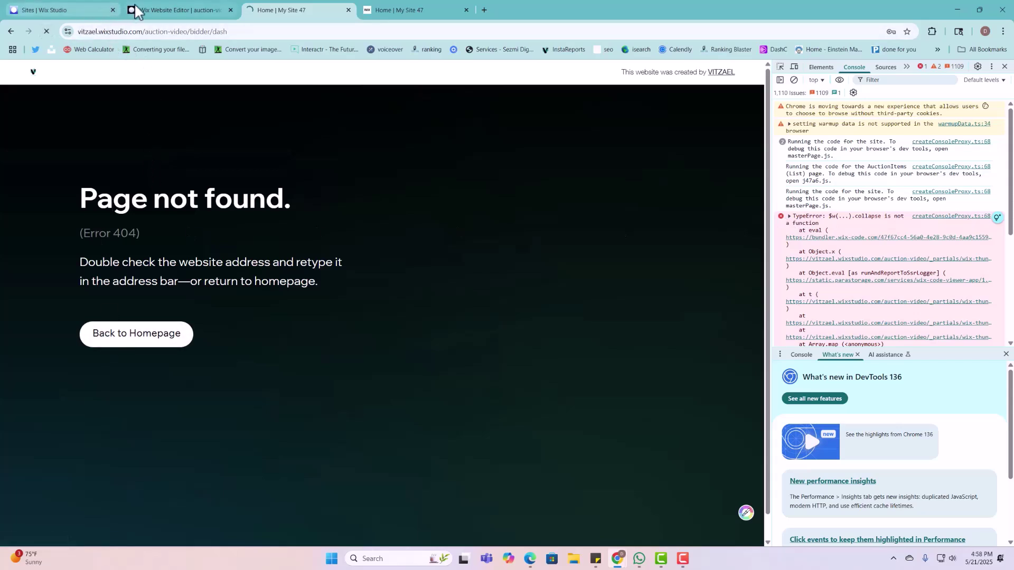
Step: Open the Bidder collection, widen its ID column to view the new member record, then close it
left_click(217, 10)
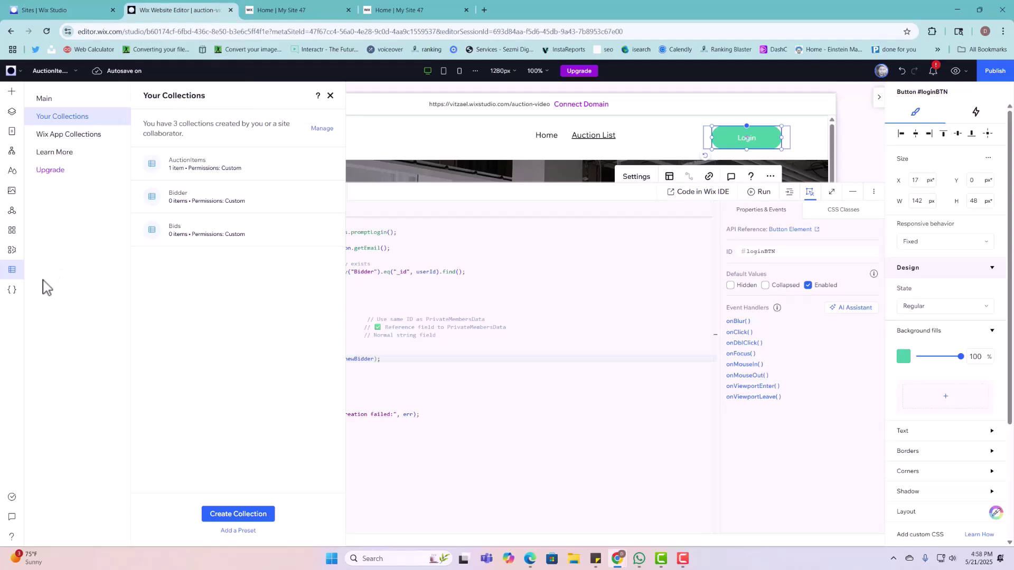
left_click(182, 206)
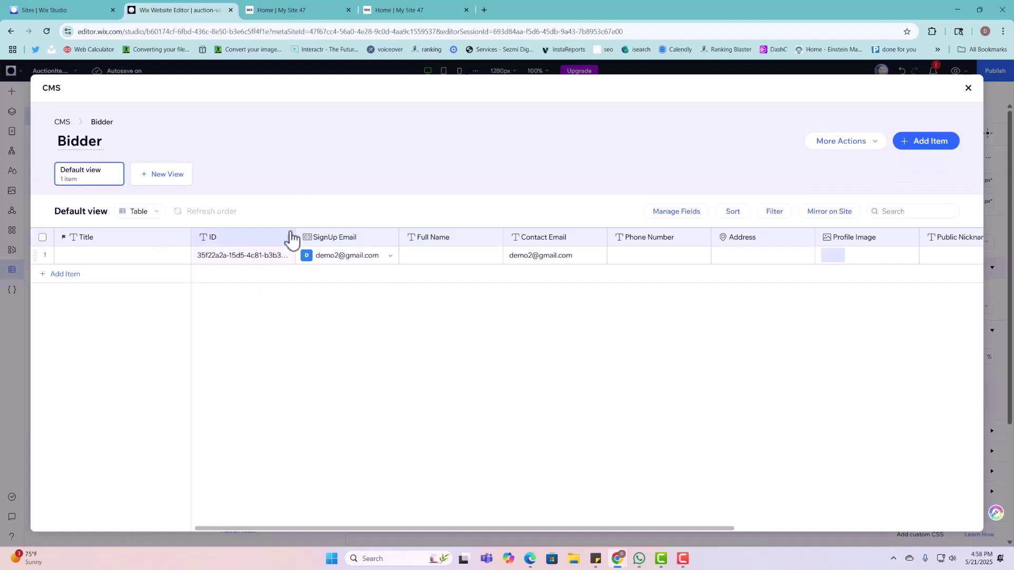
left_click_drag(294, 236, 362, 237)
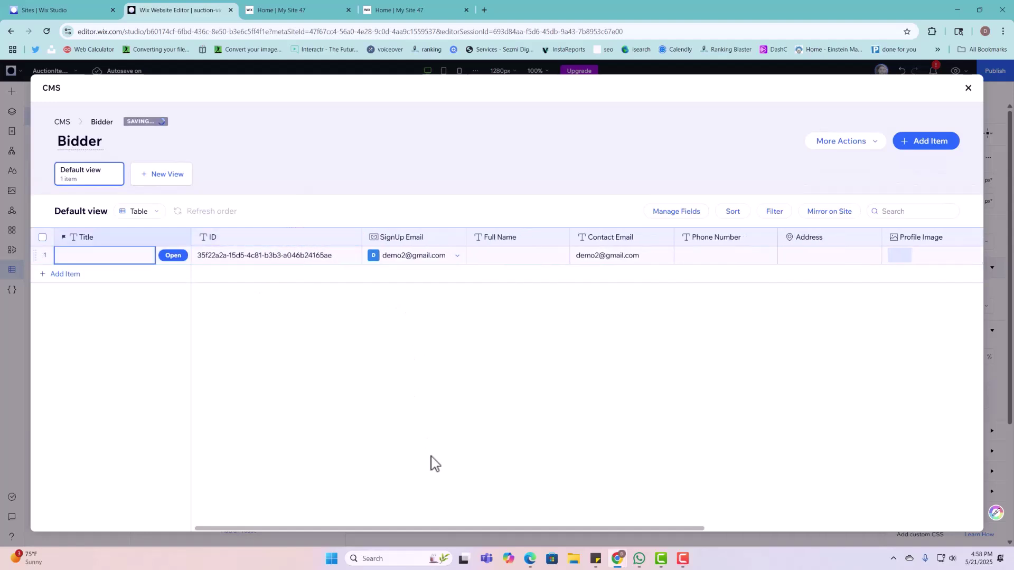
left_click_drag(429, 528, 385, 480)
left_click(968, 88)
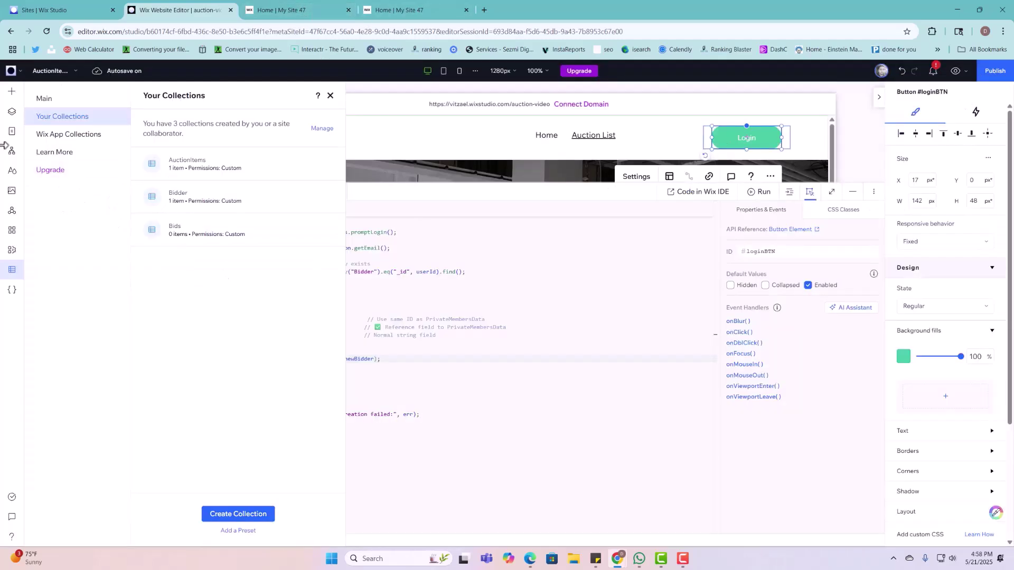
Step: Open the Bidder (List) page's SEO settings and check its URL slug, bidder/
left_click(10, 136)
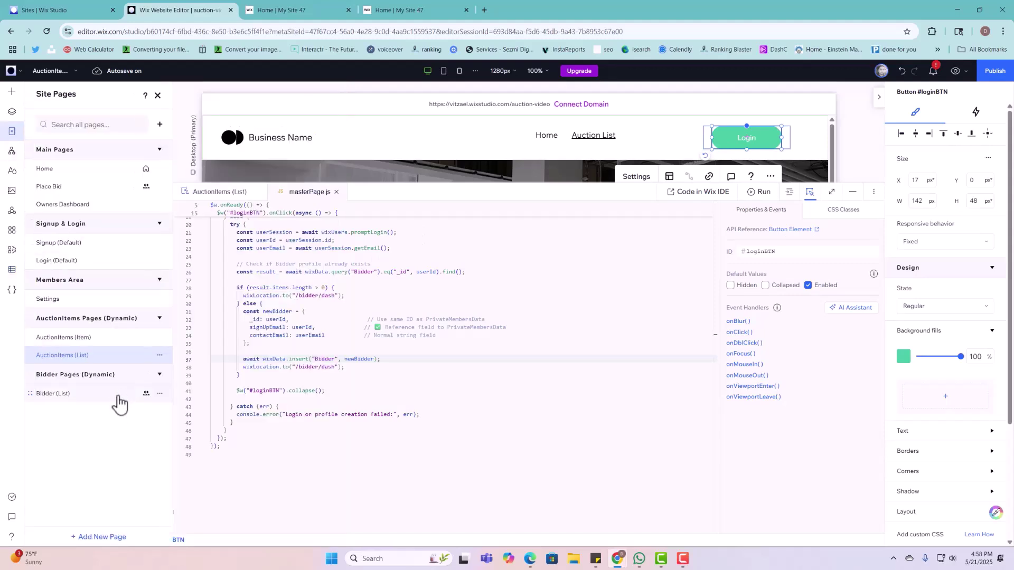
left_click(120, 399)
left_click(160, 394)
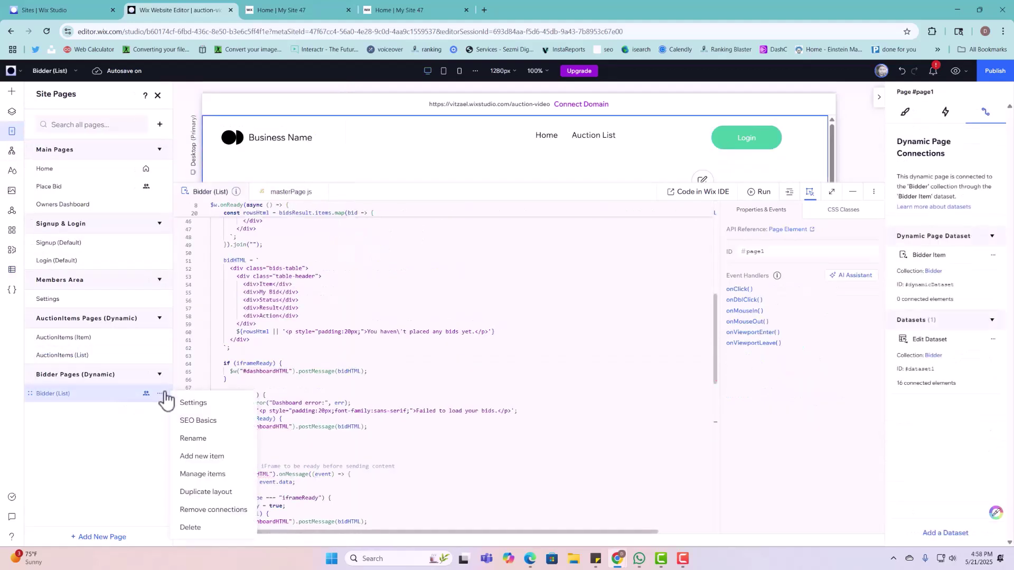
left_click(190, 421)
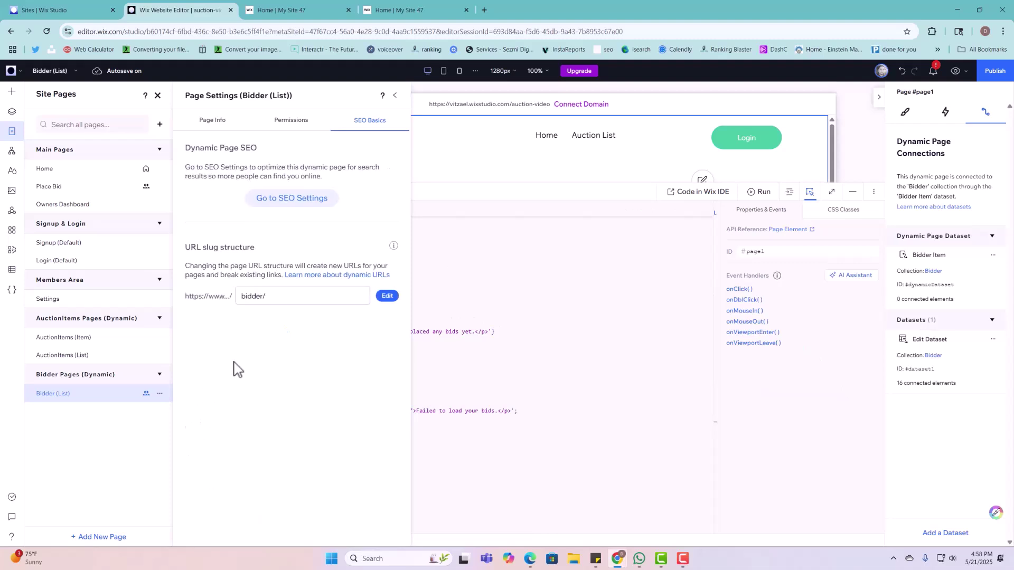
left_click(281, 296)
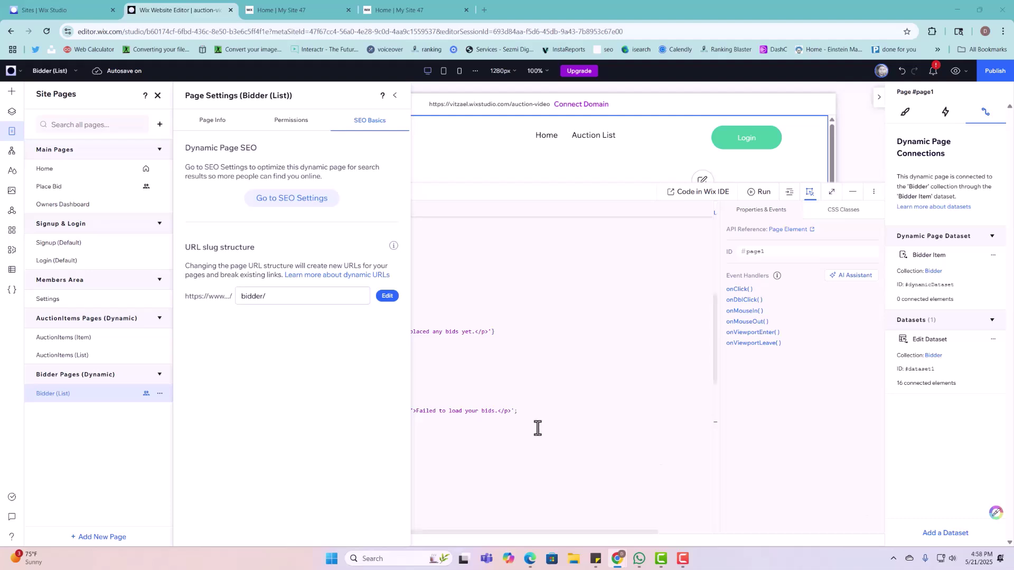
left_click(321, 297)
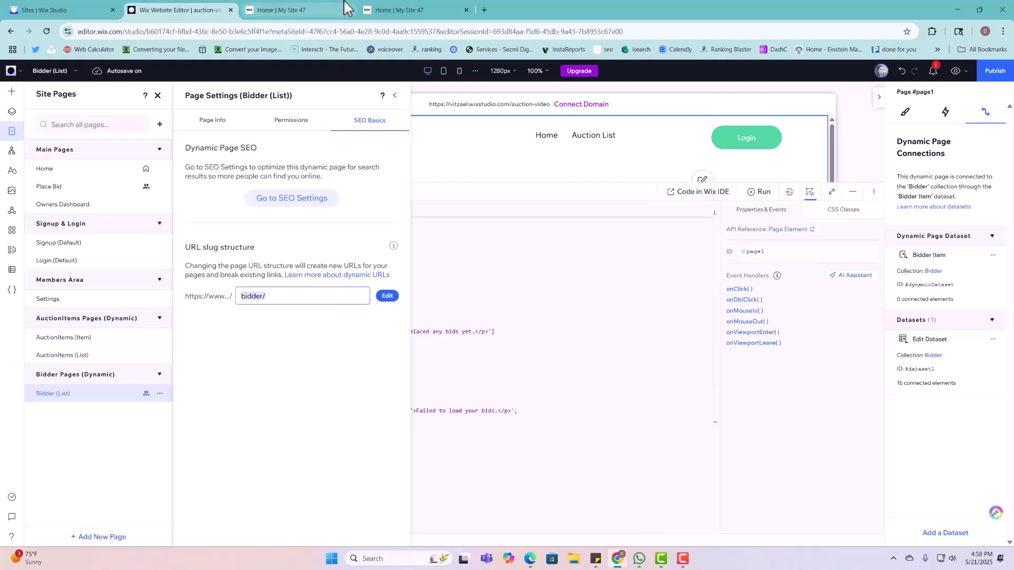
Step: Compare it with the live site's 404 address ending in bidder/dash
left_click(318, 13)
left_click(233, 33)
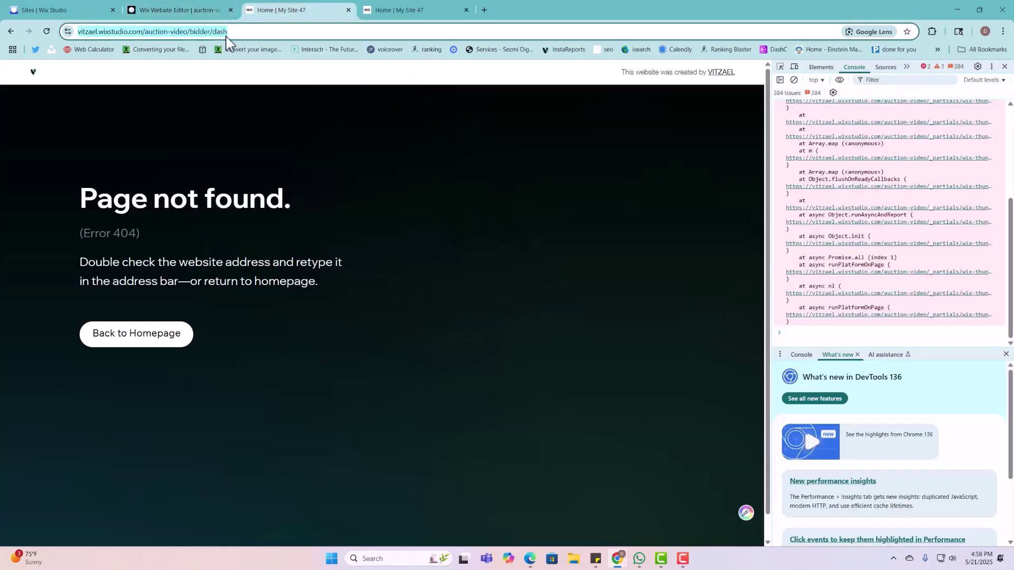
left_click_drag(262, 35, 233, 32)
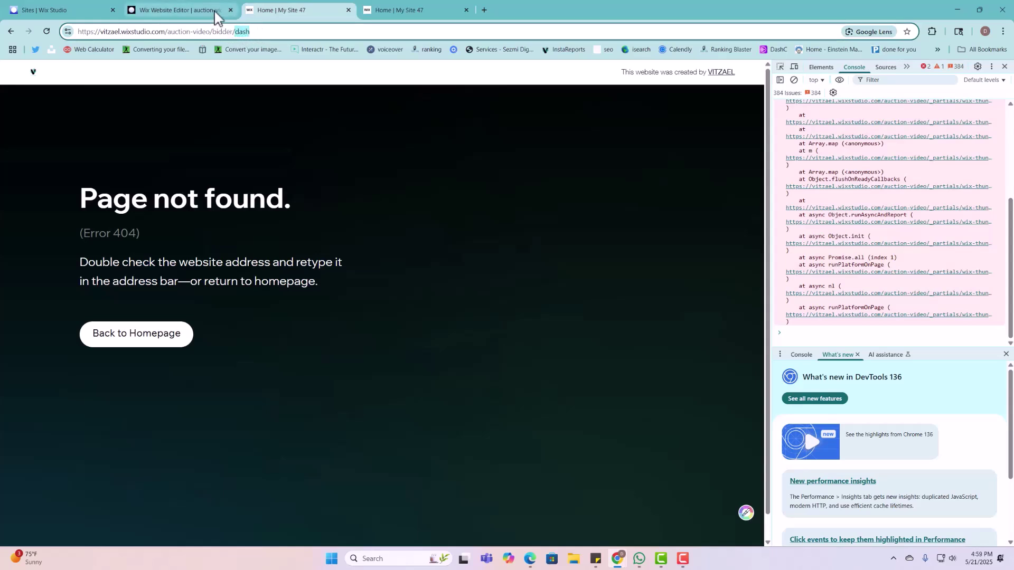
left_click(216, 11)
left_click(271, 297)
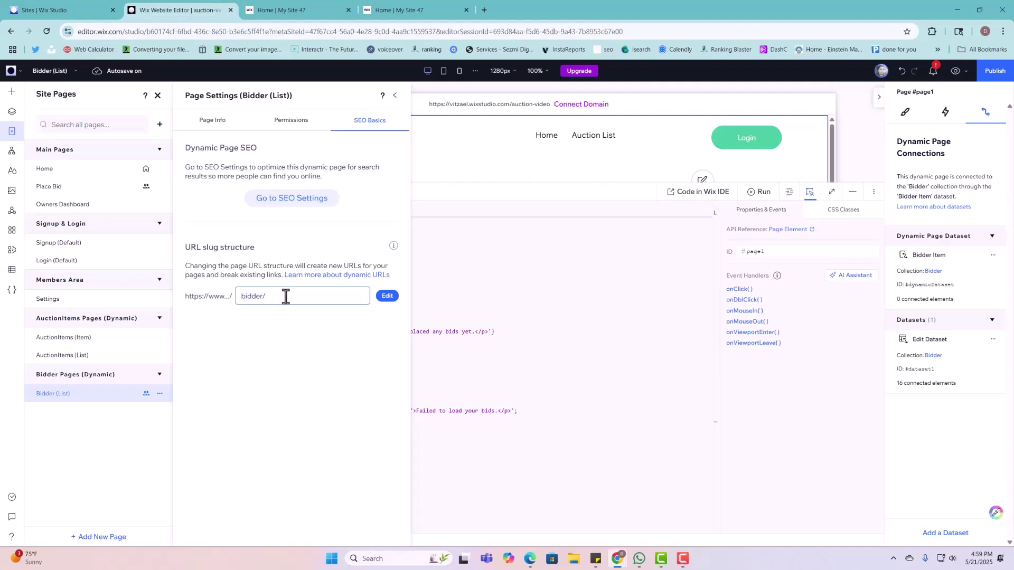
Step: Change the Bidder (List) page's URL slug to bidder/dash, replace the old URLs, and publish
left_click(385, 297)
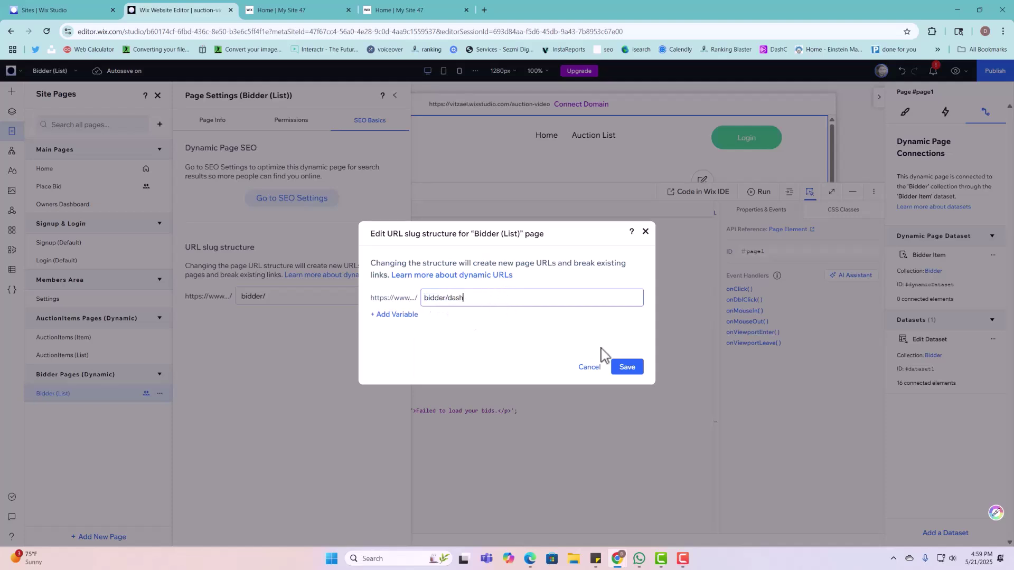
left_click(626, 369)
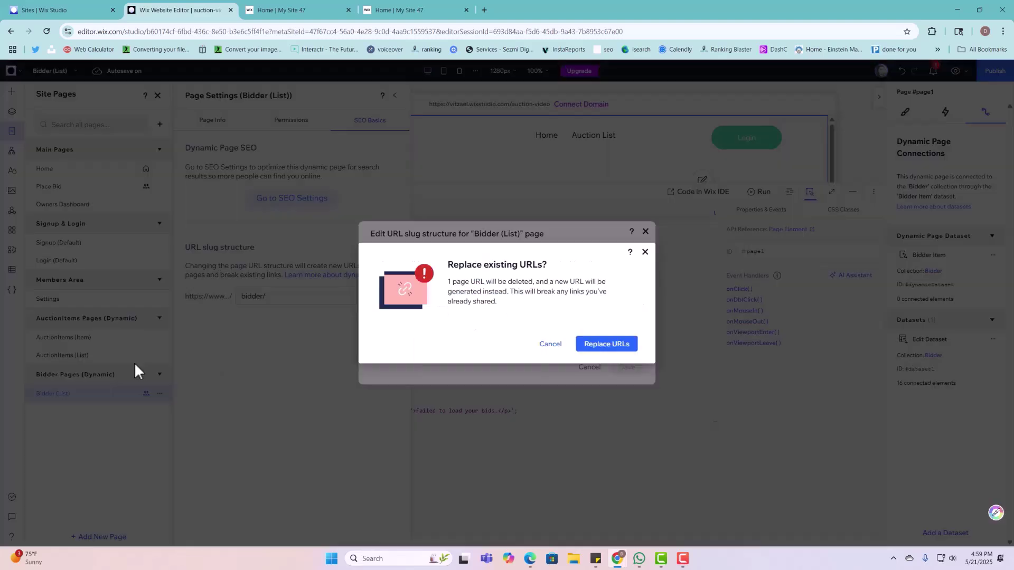
left_click(622, 350)
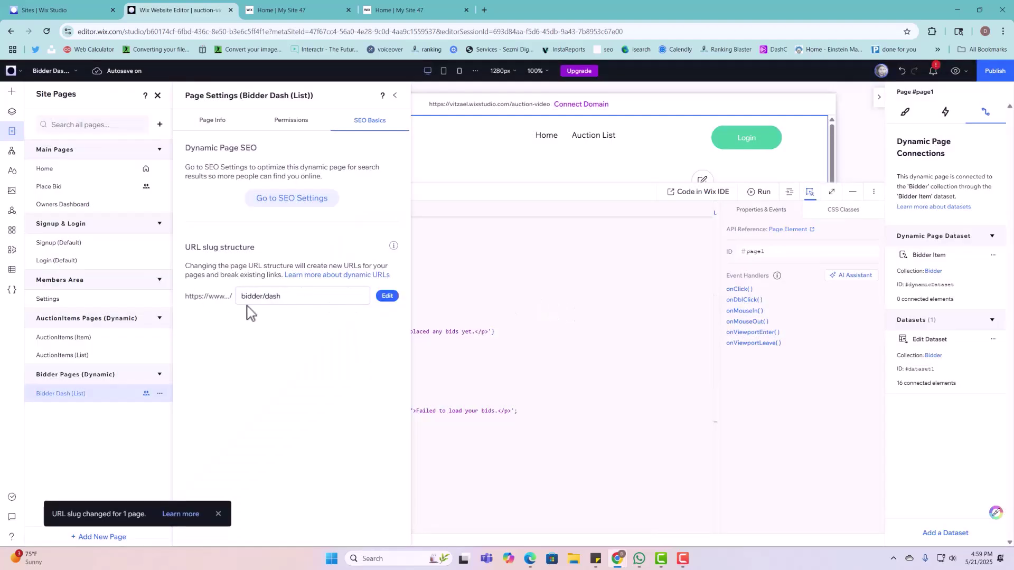
left_click(247, 304)
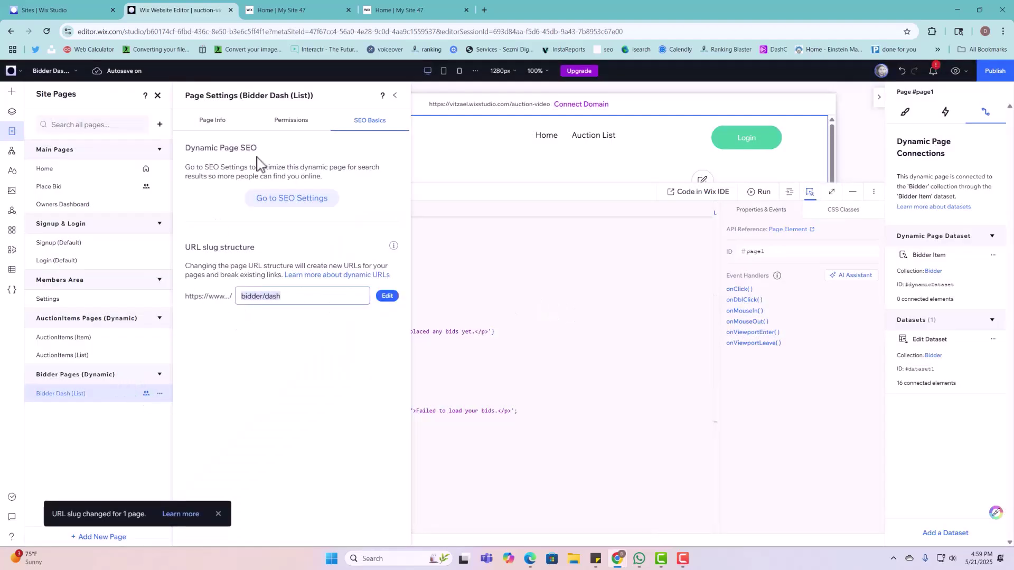
left_click(159, 394)
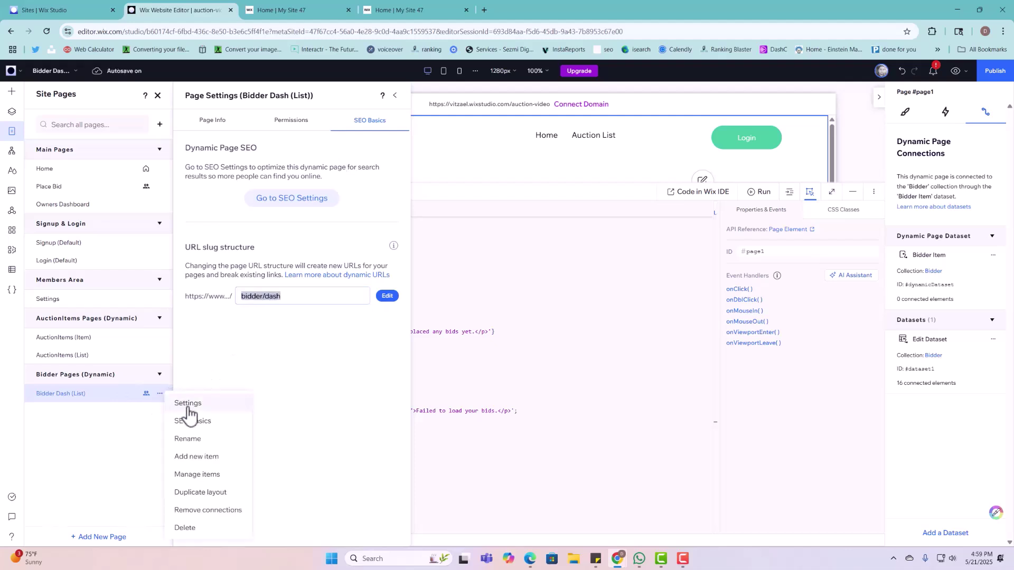
left_click(192, 423)
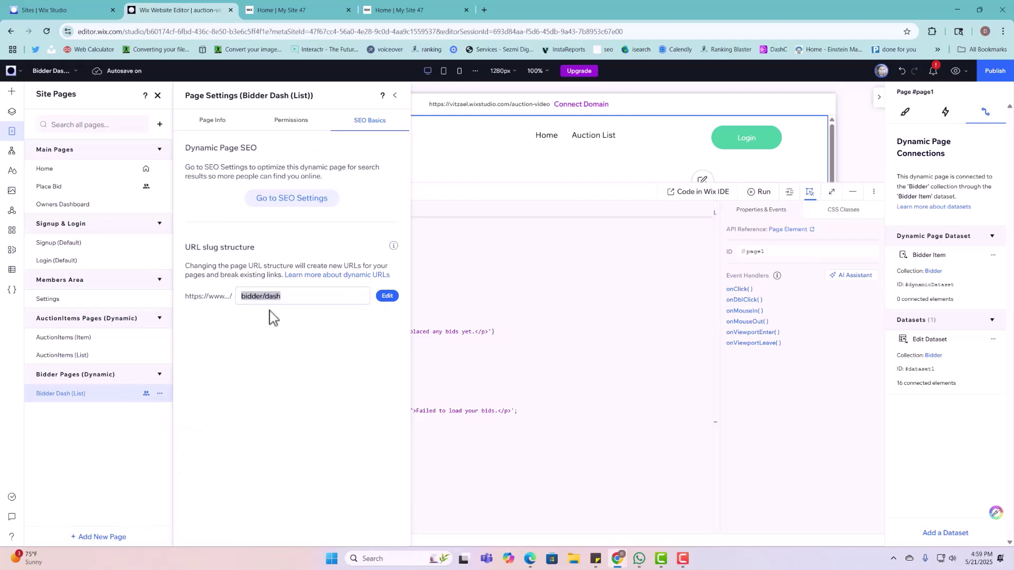
left_click(349, 328)
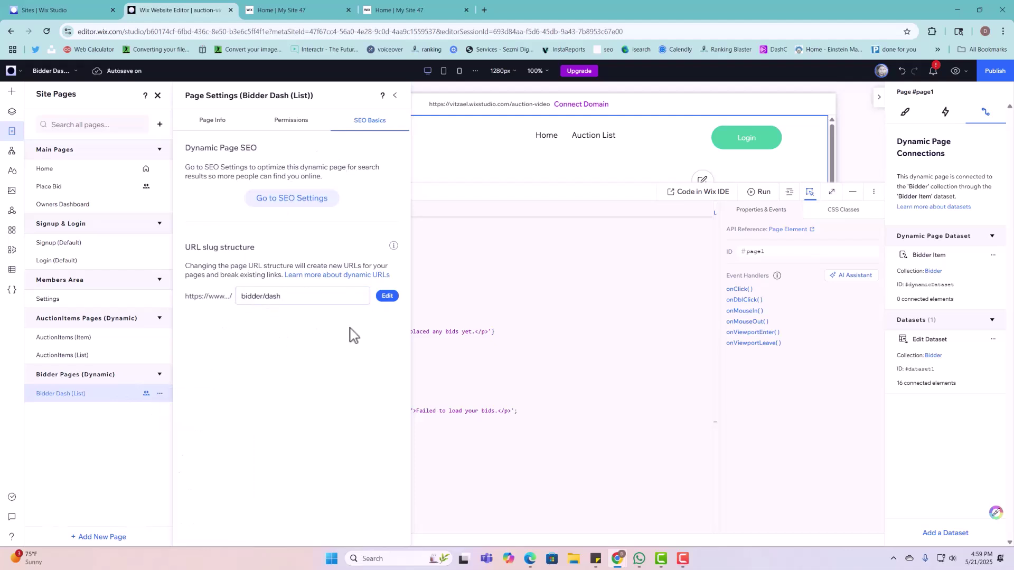
left_click(992, 83)
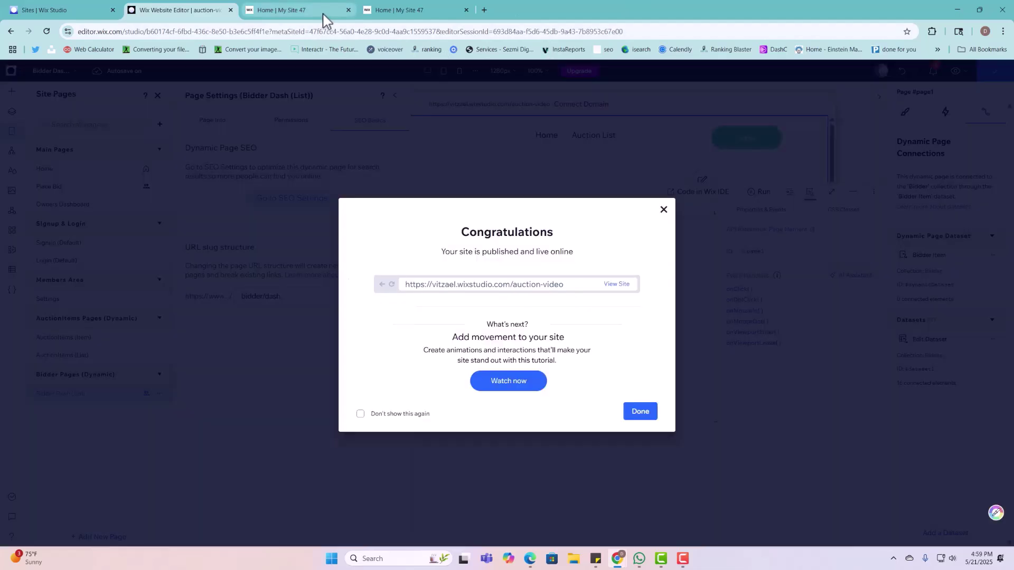
Step: Reload the live /bidder/dash page and open the Membership card's profile edit form
left_click(327, 12)
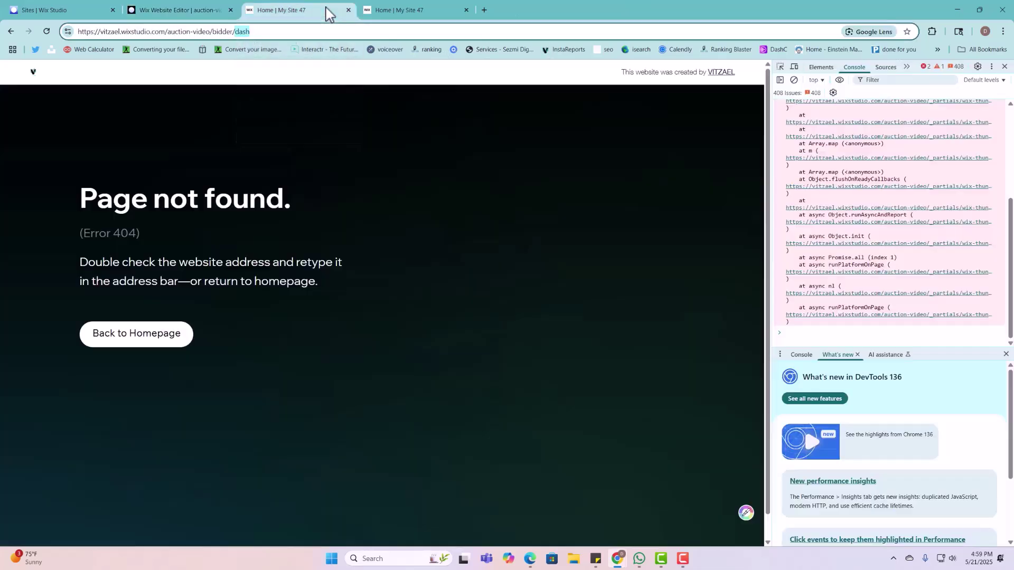
left_click(47, 31)
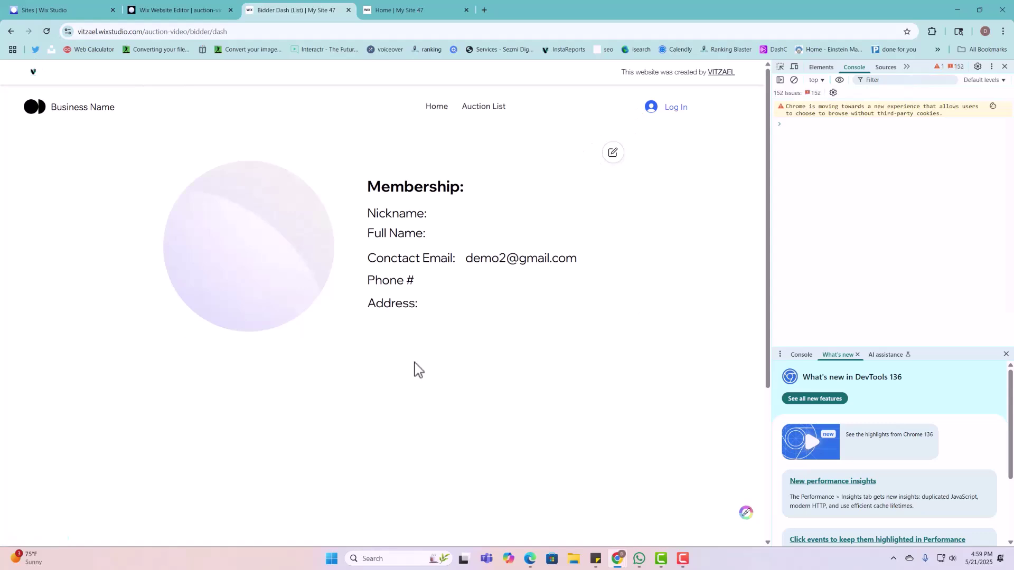
scroll(414, 370, "down", 4)
scroll(395, 377, "up", 4)
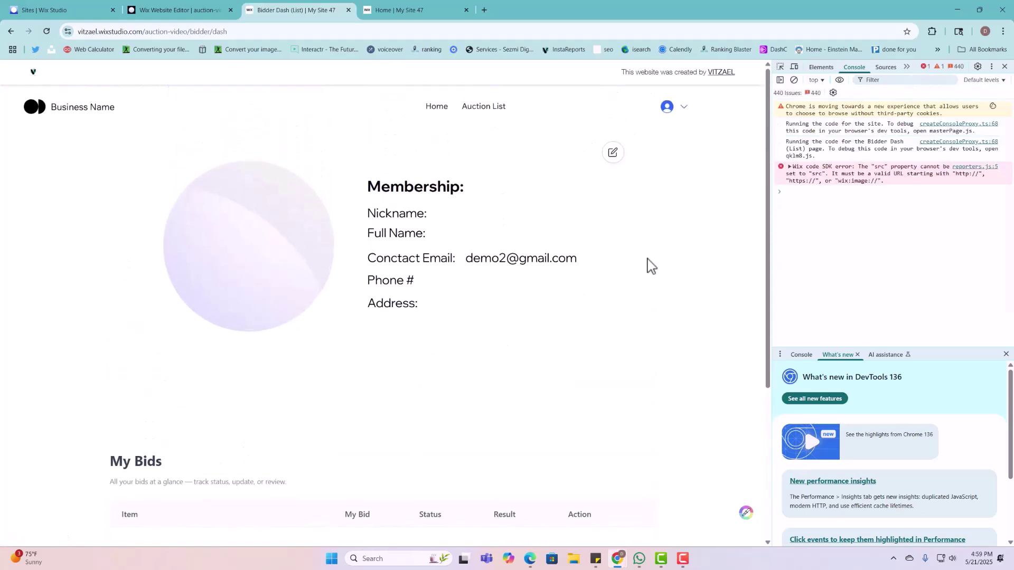
left_click(617, 167)
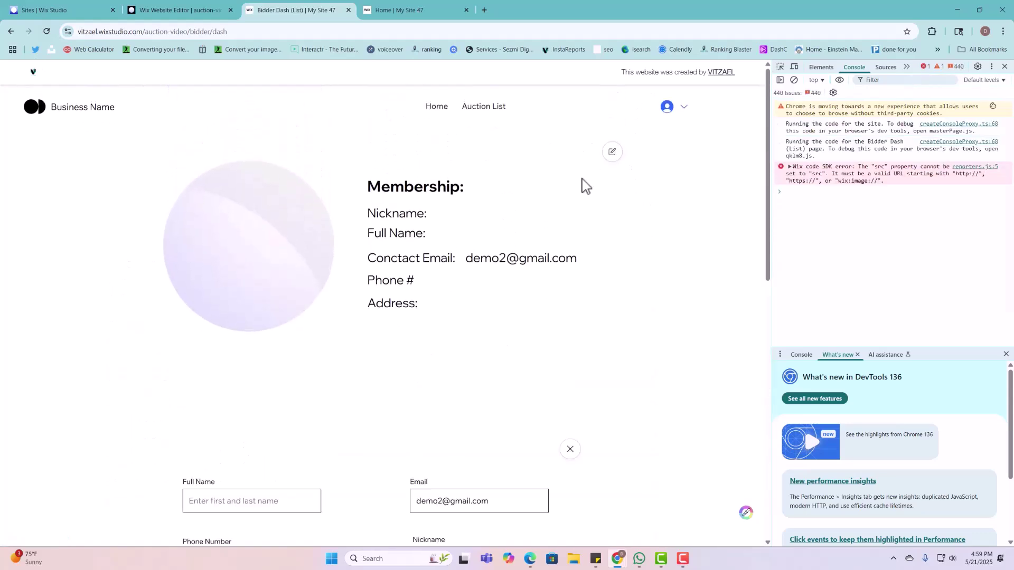
Step: Fill in the bidder's full name, phone number, nickname and suggested address
scroll(464, 475, "down", 3)
left_click(235, 357)
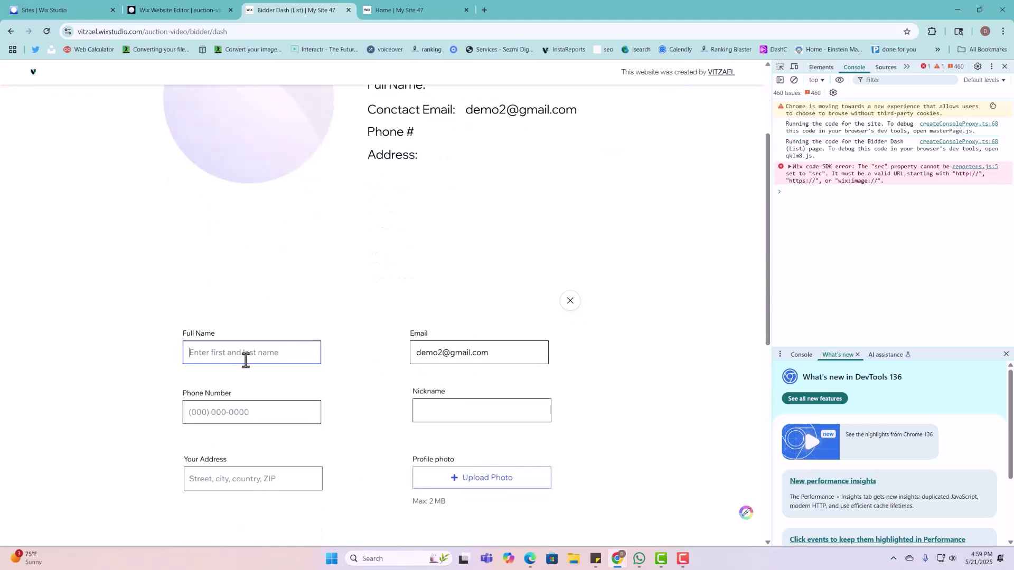
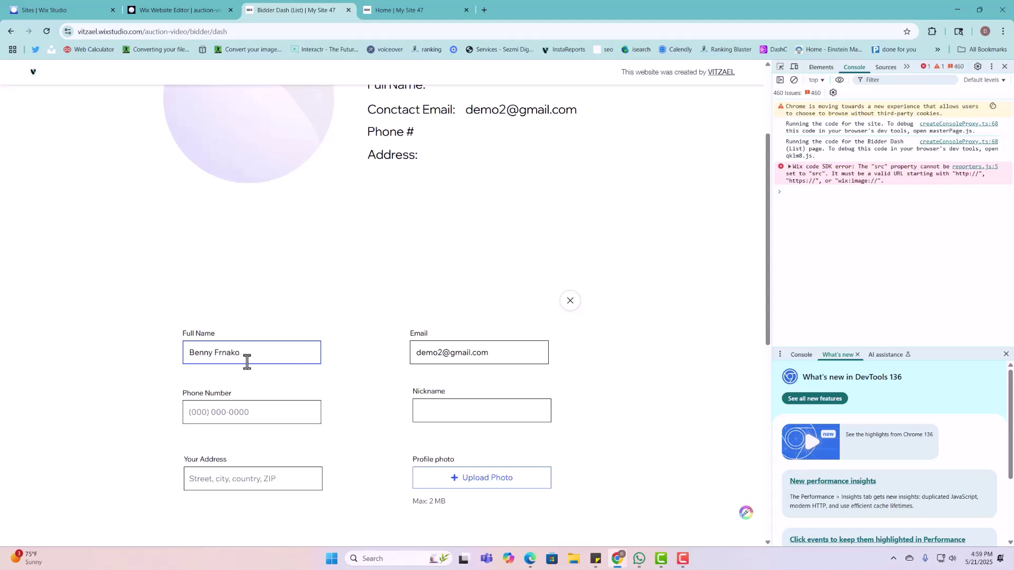
key("Tab")
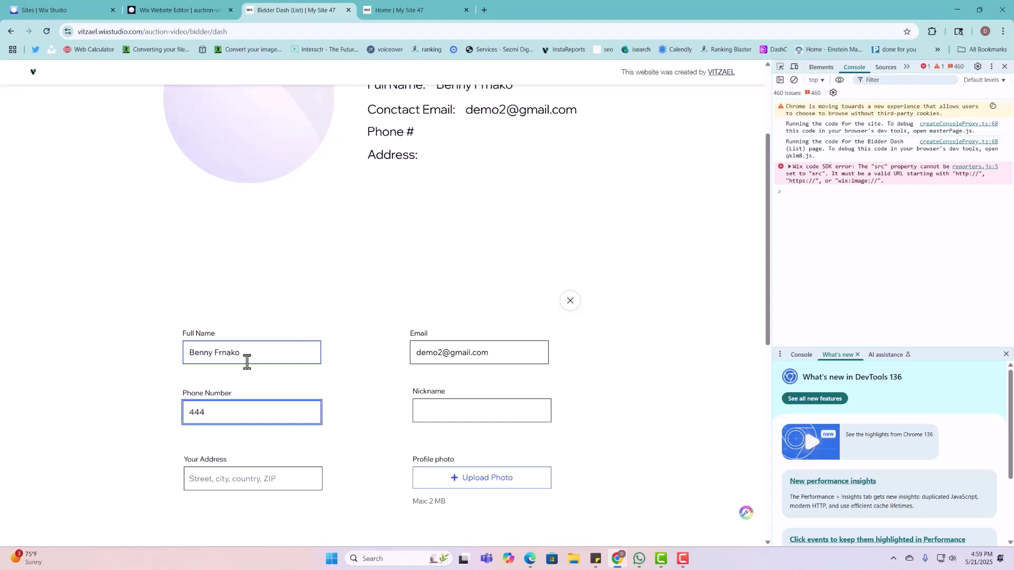
left_click(423, 421)
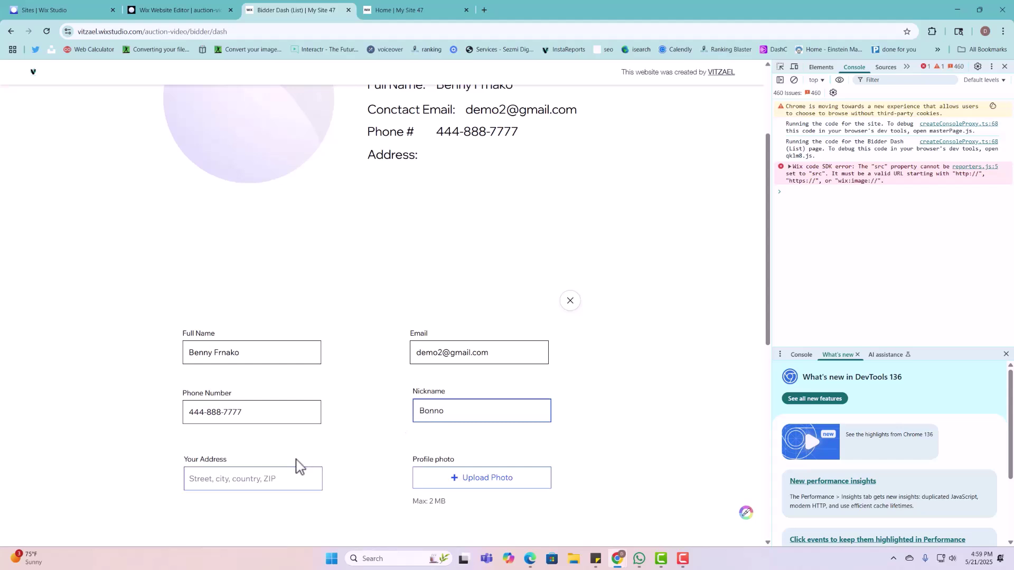
left_click(275, 473)
type("875")
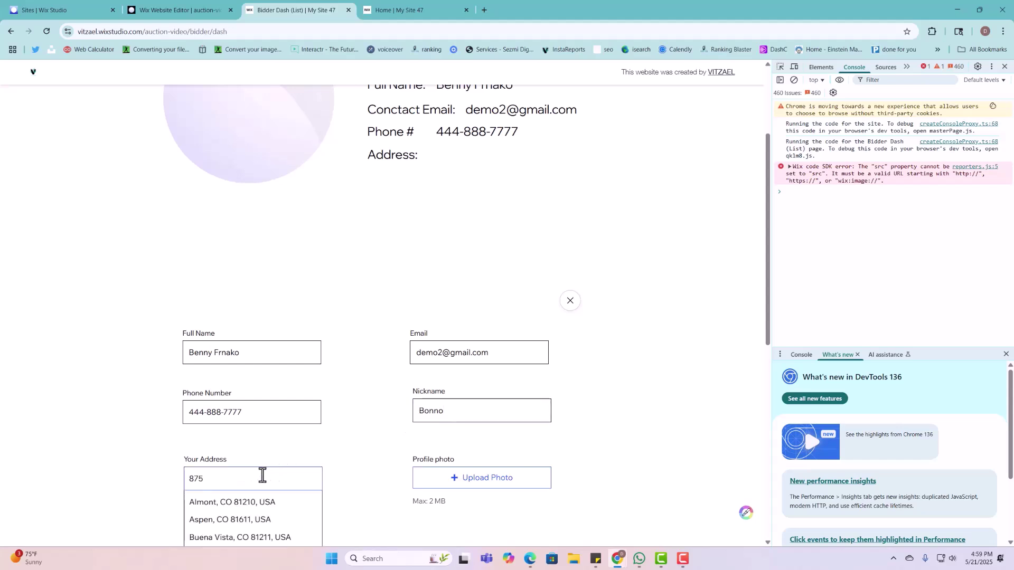
left_click(248, 502)
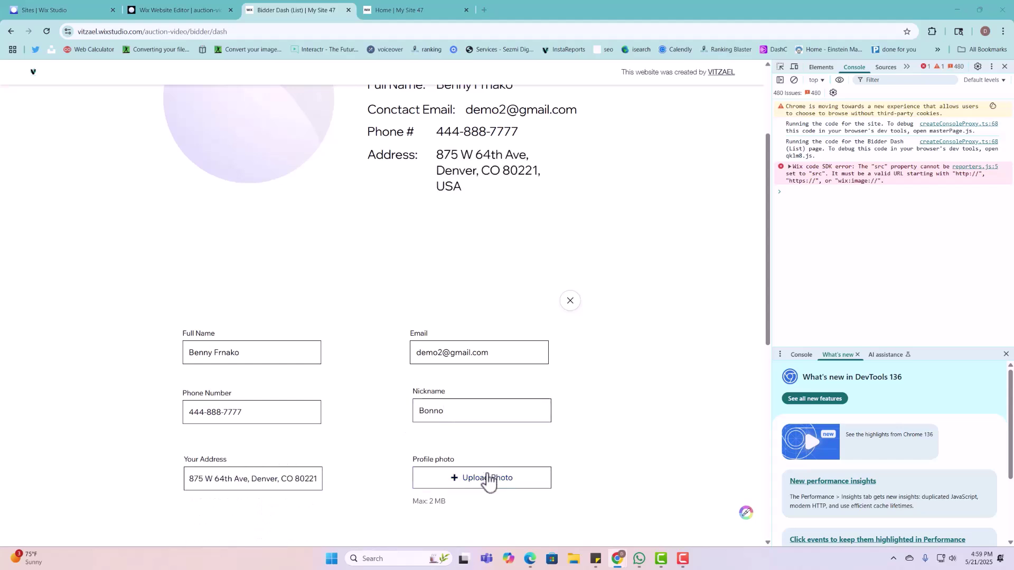
Step: Upload Importante anuncio.png as the profile photo, submit with Update, and review the Membership card
left_click(488, 478)
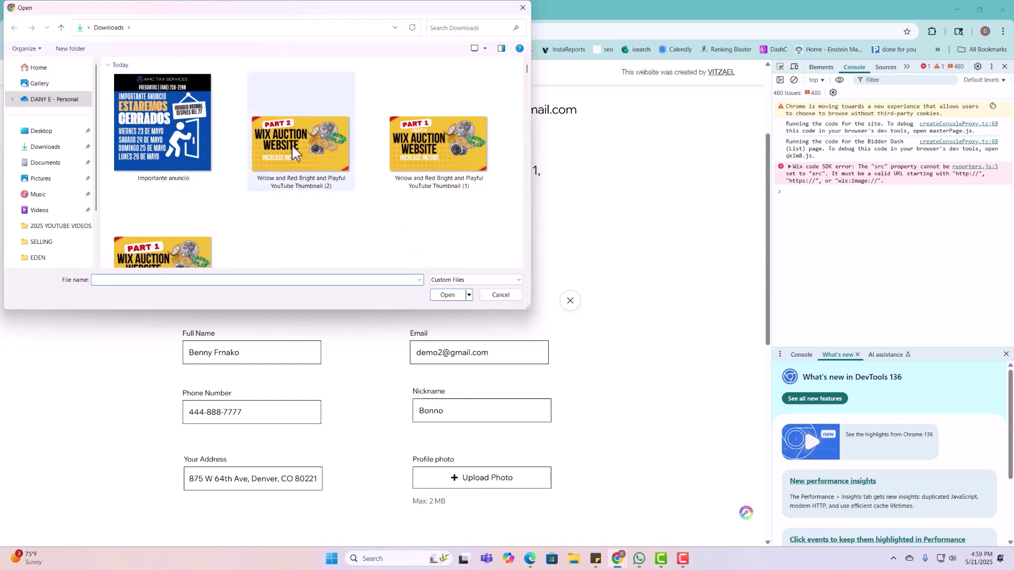
left_click(163, 127)
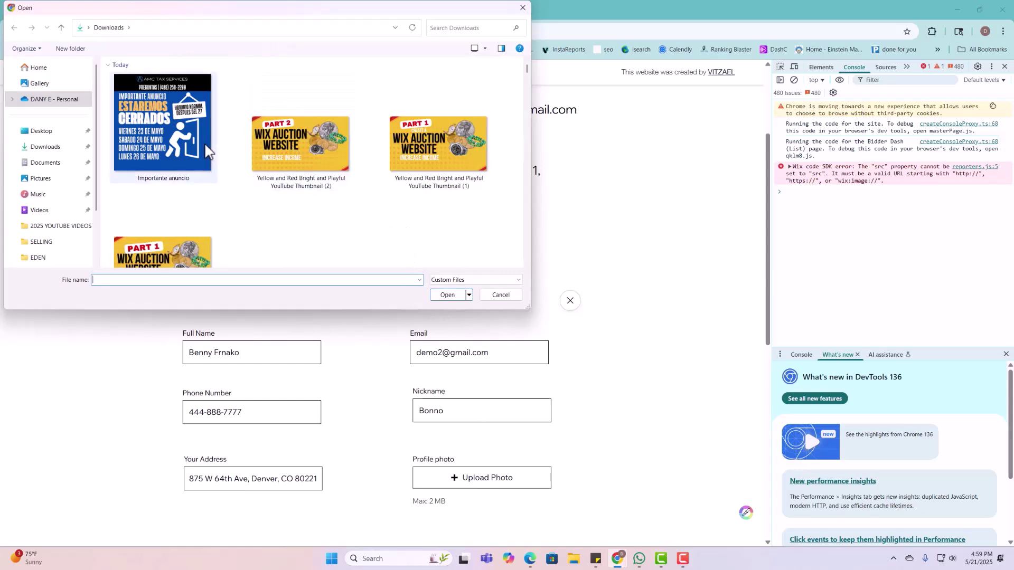
left_click(450, 295)
scroll(497, 491, "down", 3)
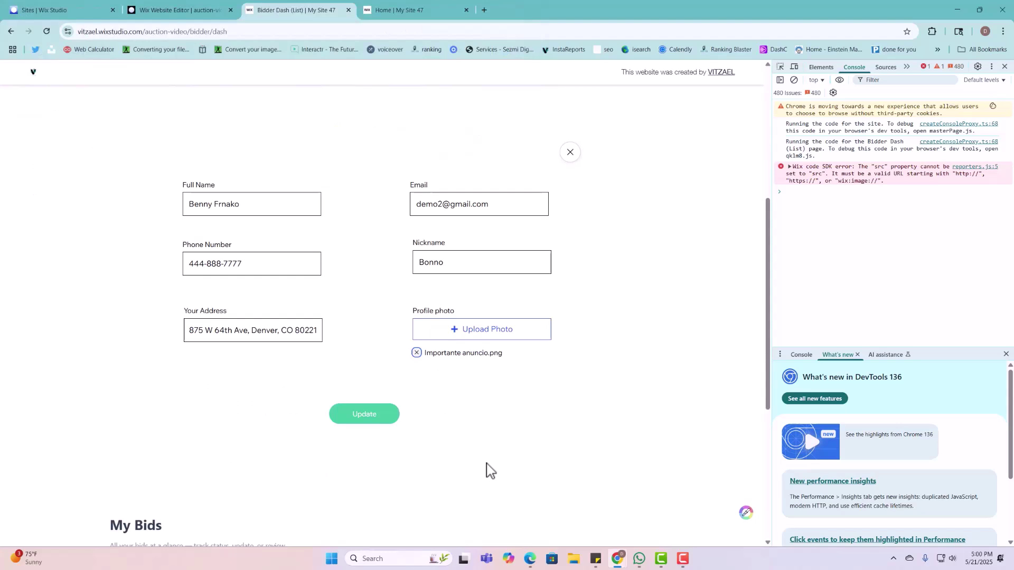
left_click(373, 417)
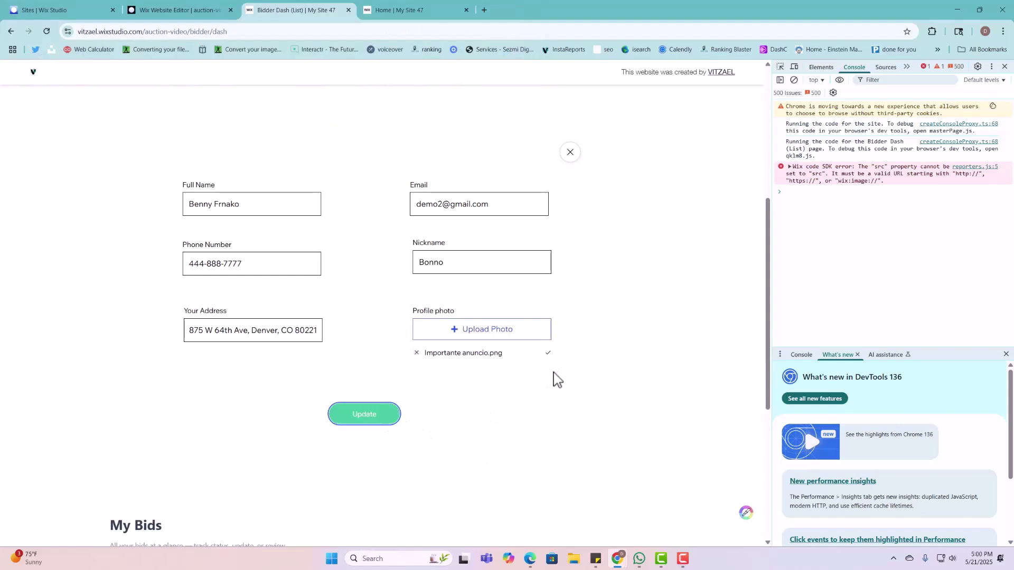
scroll(456, 422, "up", 1)
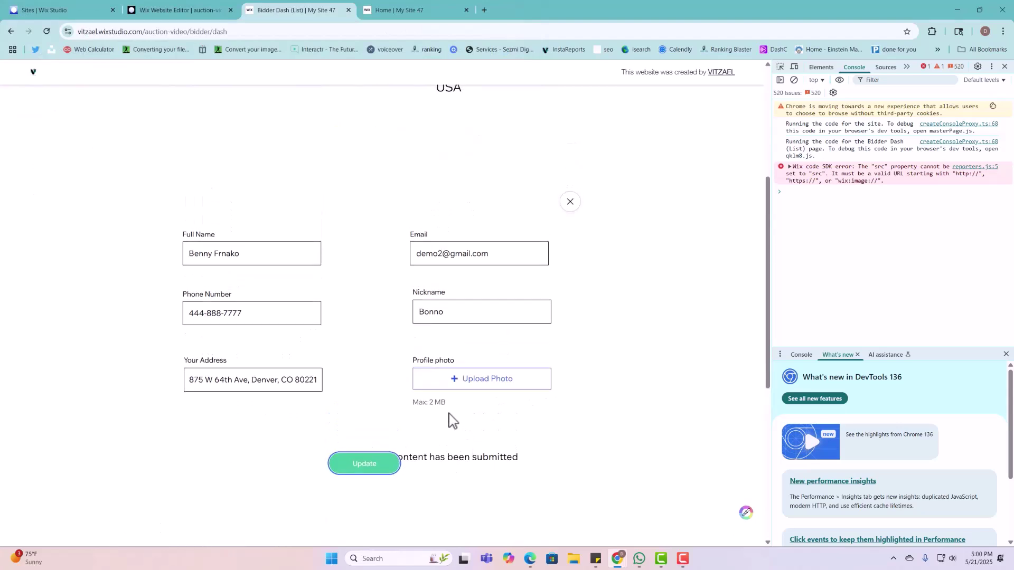
scroll(452, 420, "up", 4)
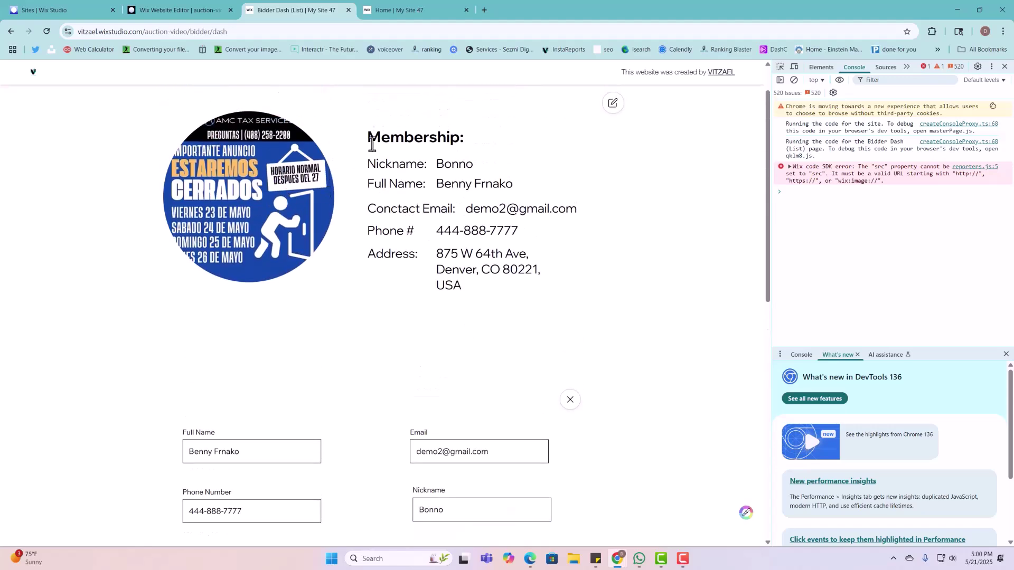
left_click_drag(372, 143, 595, 364)
scroll(604, 385, "down", 9)
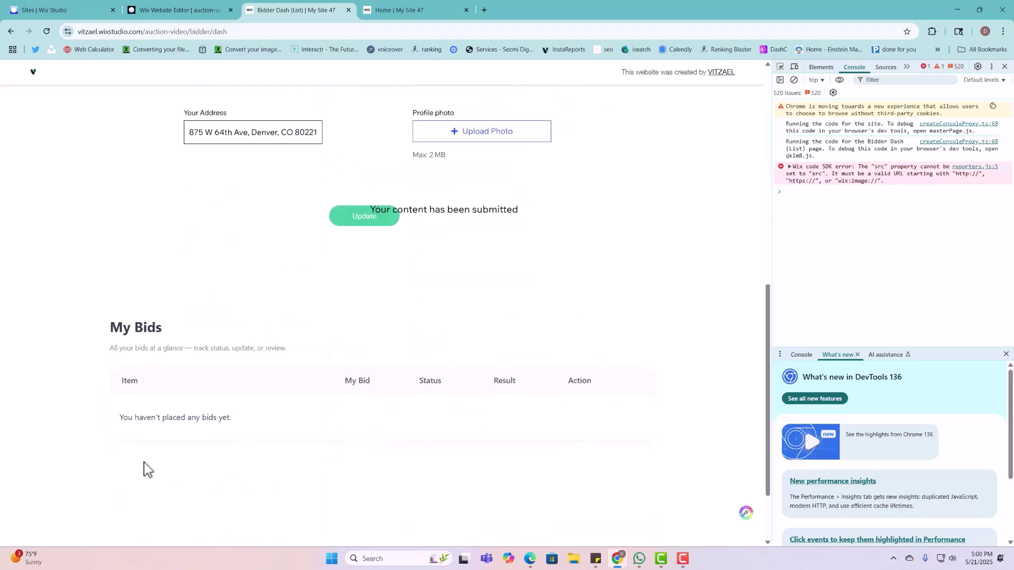
scroll(185, 417, "up", 9)
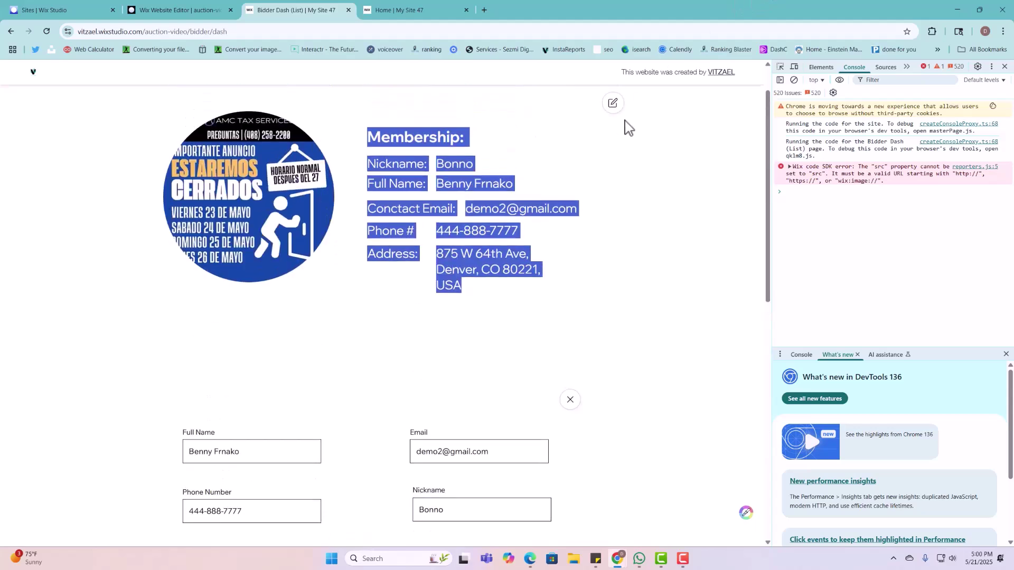
Step: Bid $60 on the 1980 Silver Coin Collectible from the Auction List, then close DevTools
left_click(481, 114)
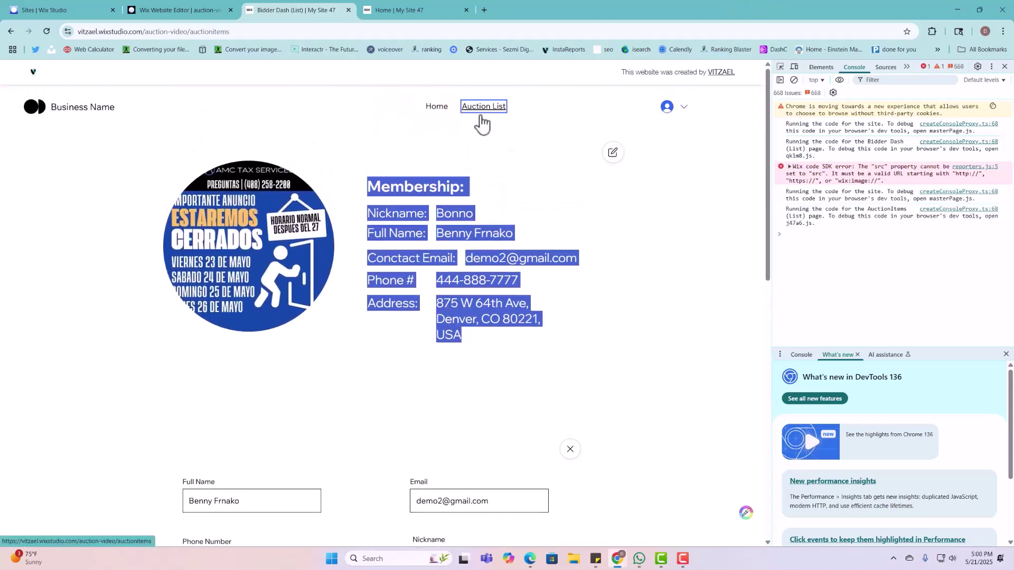
scroll(523, 359, "down", 4)
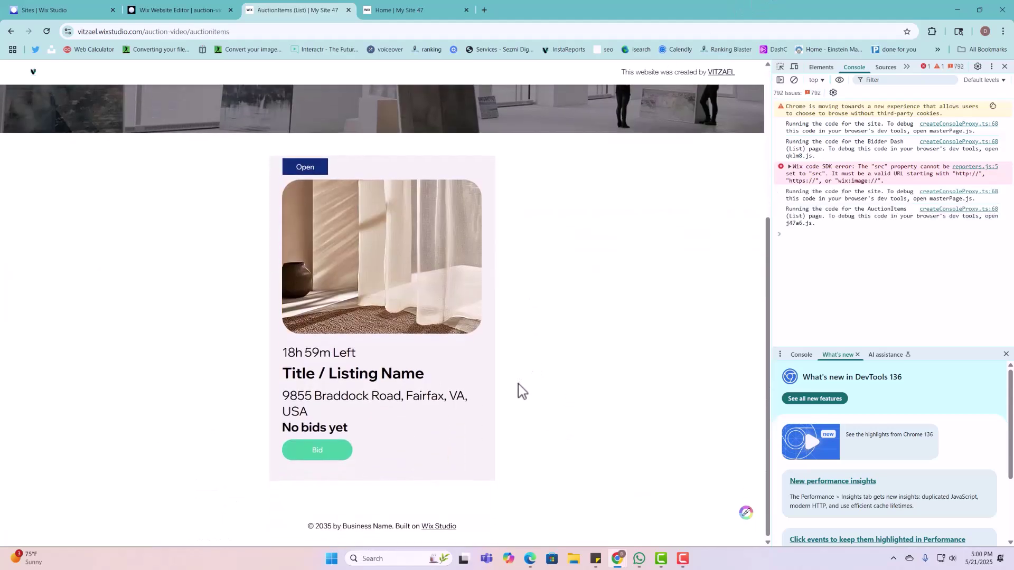
left_click(341, 454)
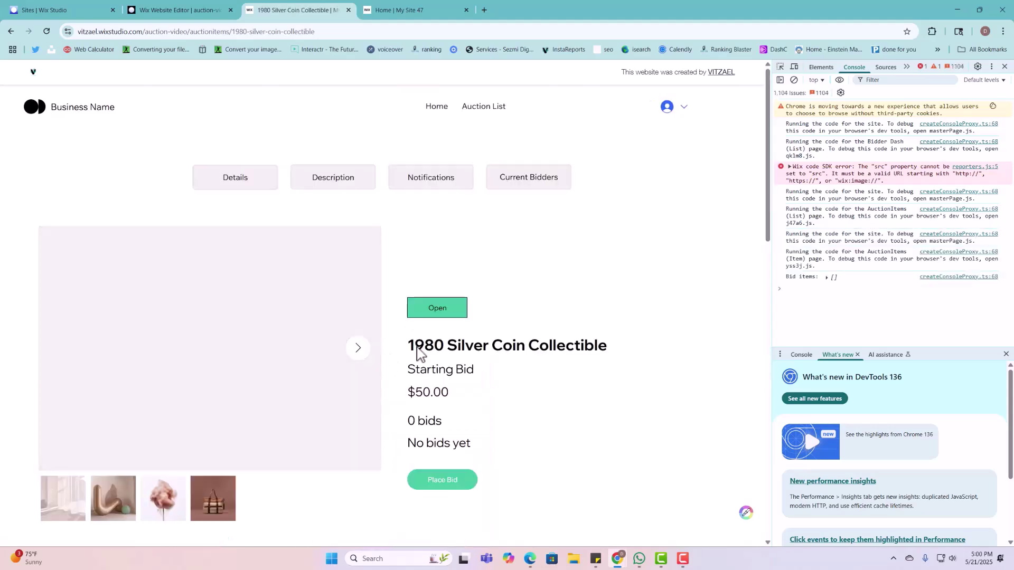
left_click(441, 481)
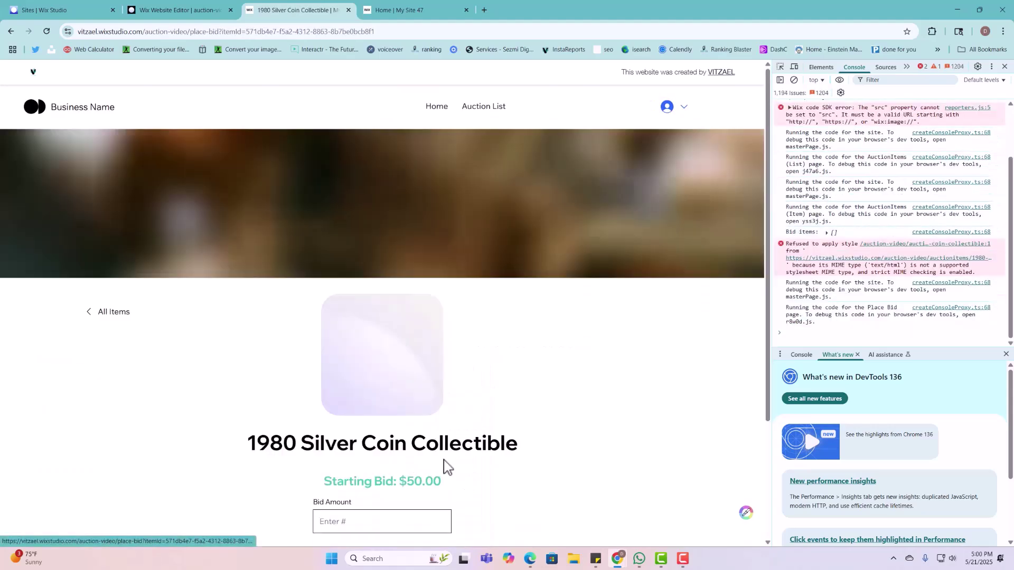
left_click(414, 376)
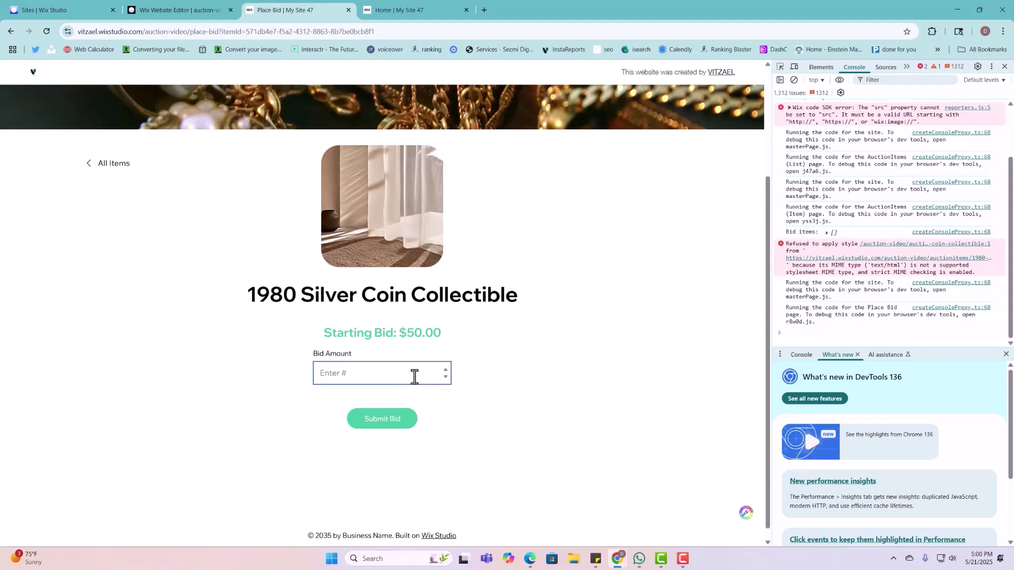
left_click(384, 427)
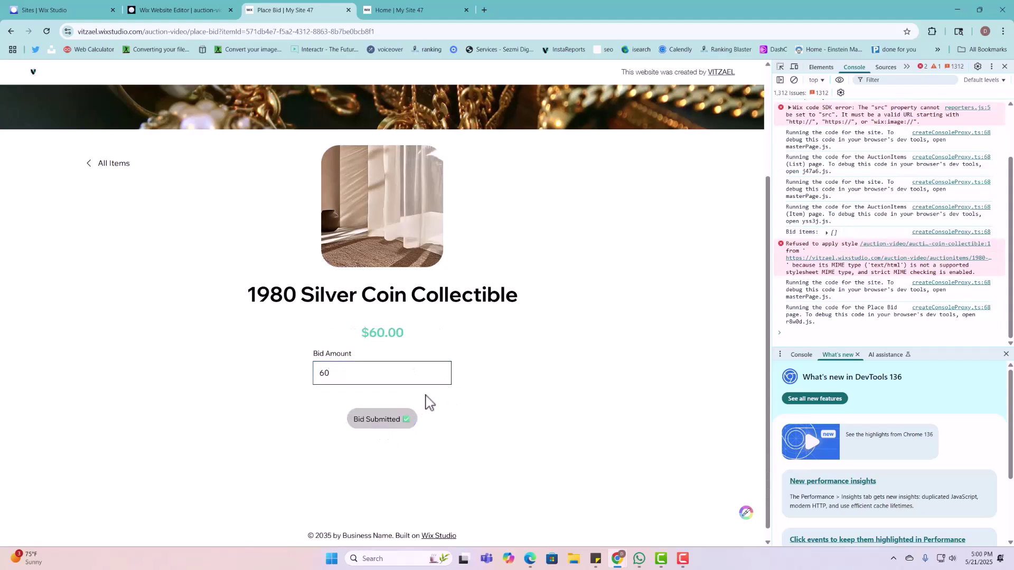
scroll(533, 355, "up", 2)
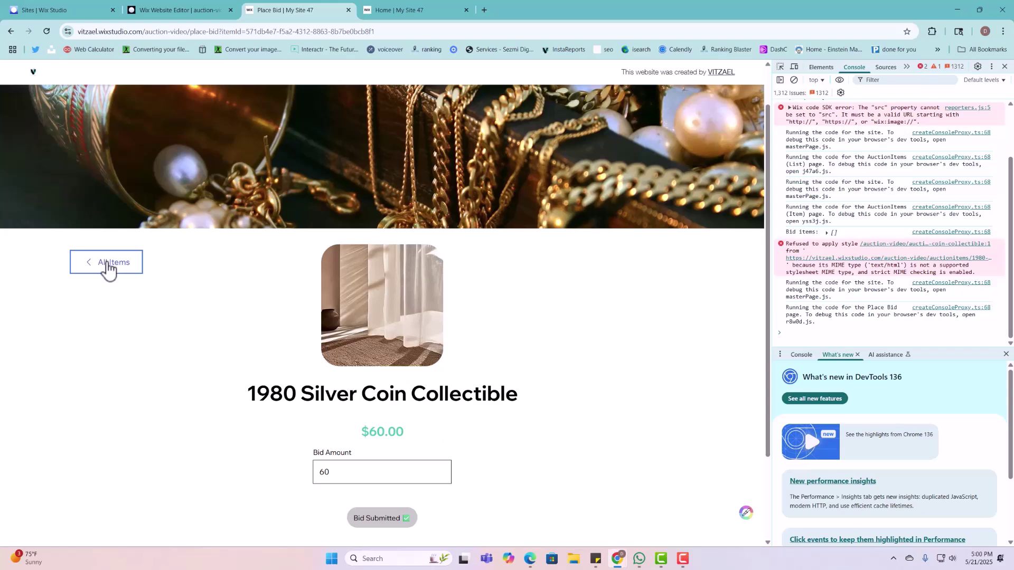
left_click(1004, 67)
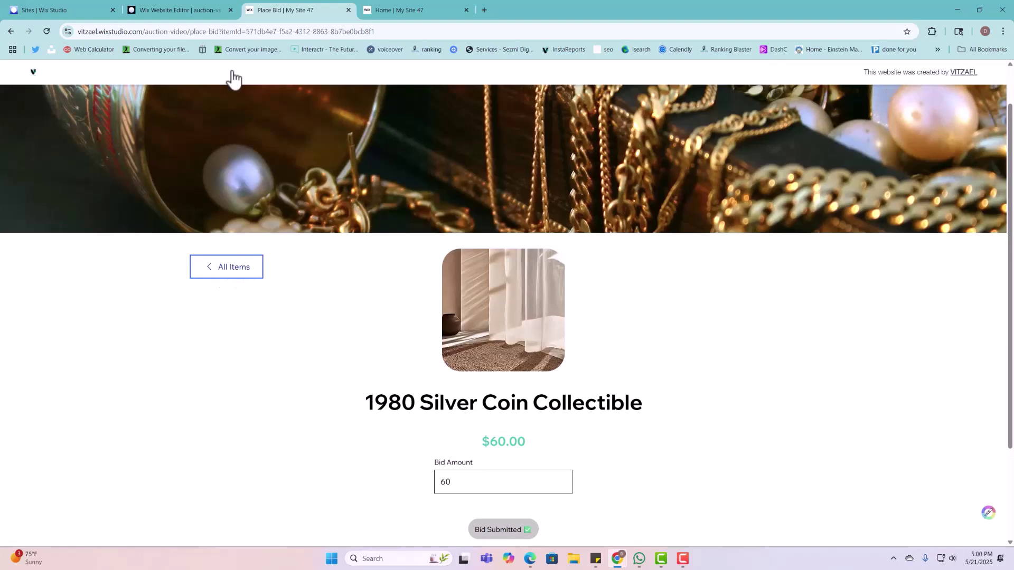
Step: Back in the editor, dismiss the publish notice, tidy the panels and open the Place Bid page
left_click(174, 10)
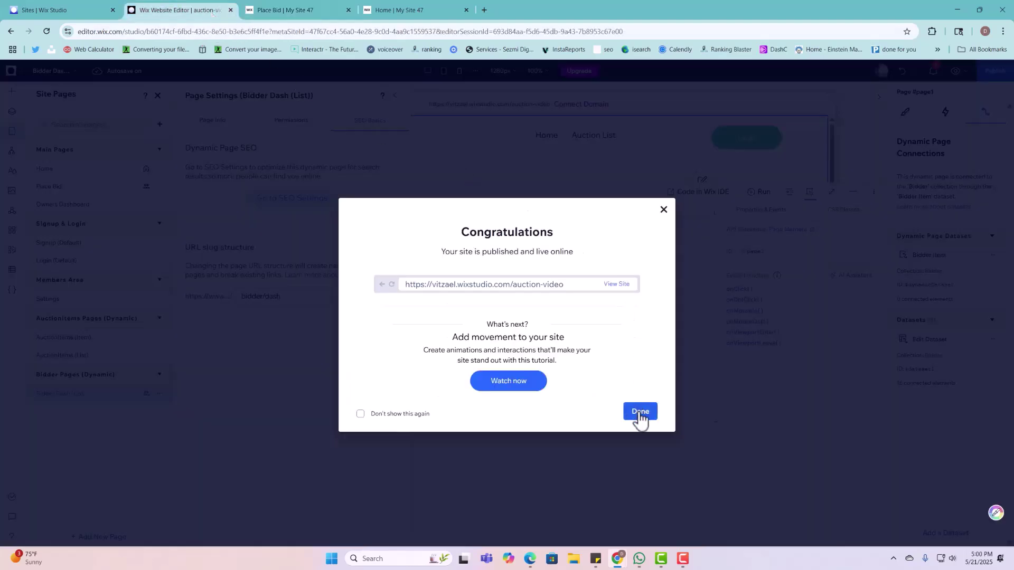
left_click(640, 412)
left_click(395, 95)
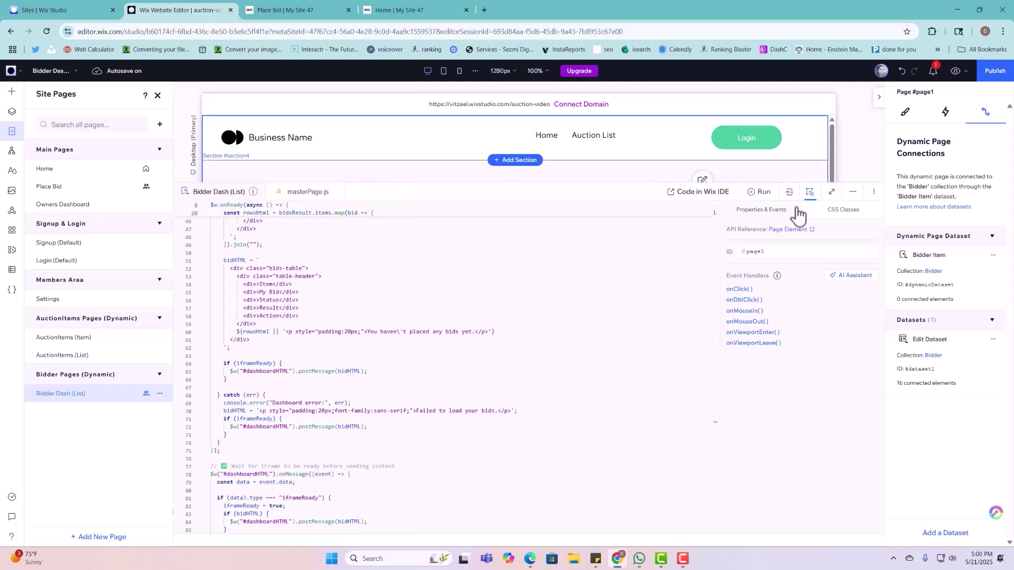
left_click(852, 192)
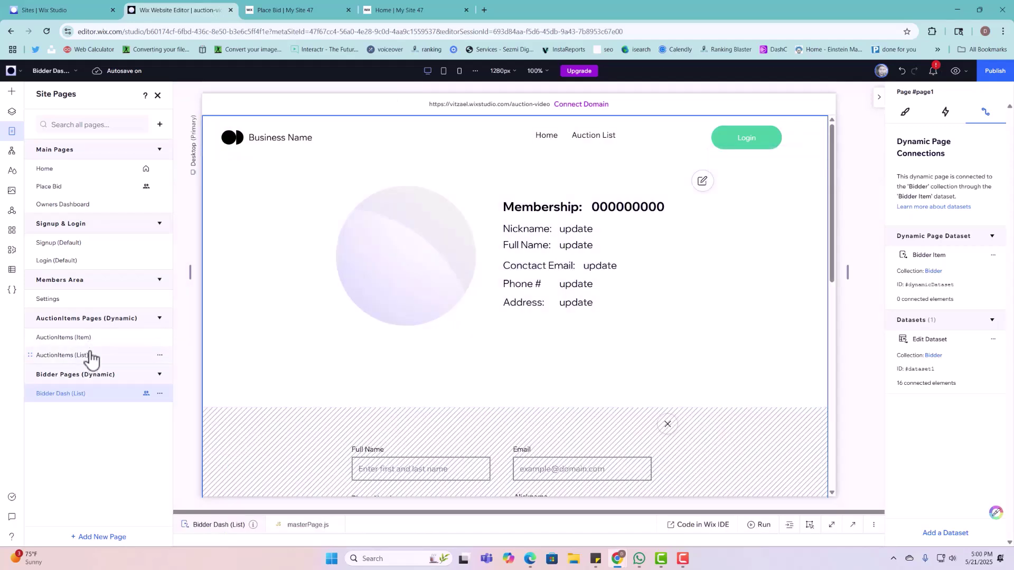
left_click(90, 341)
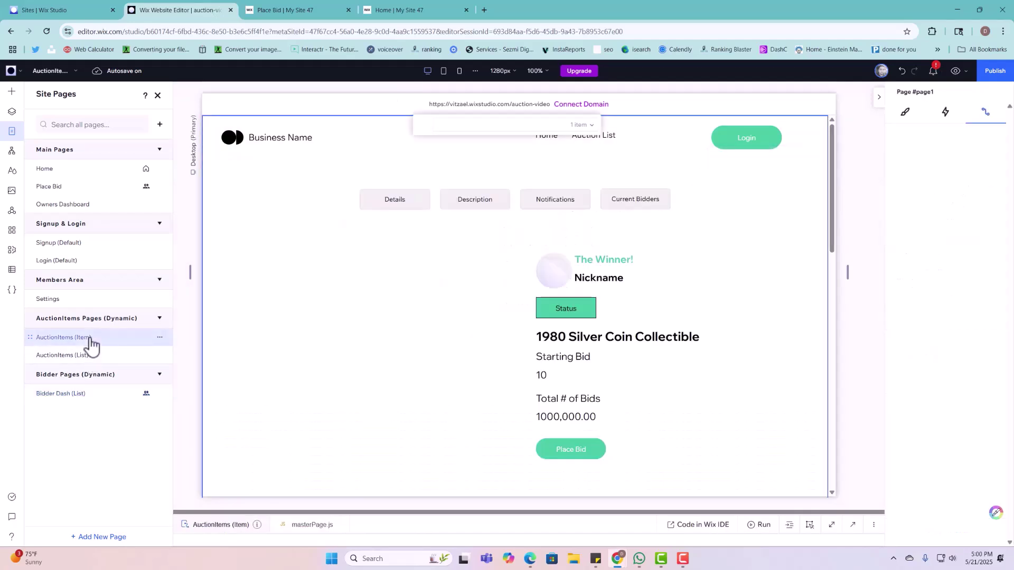
left_click(70, 188)
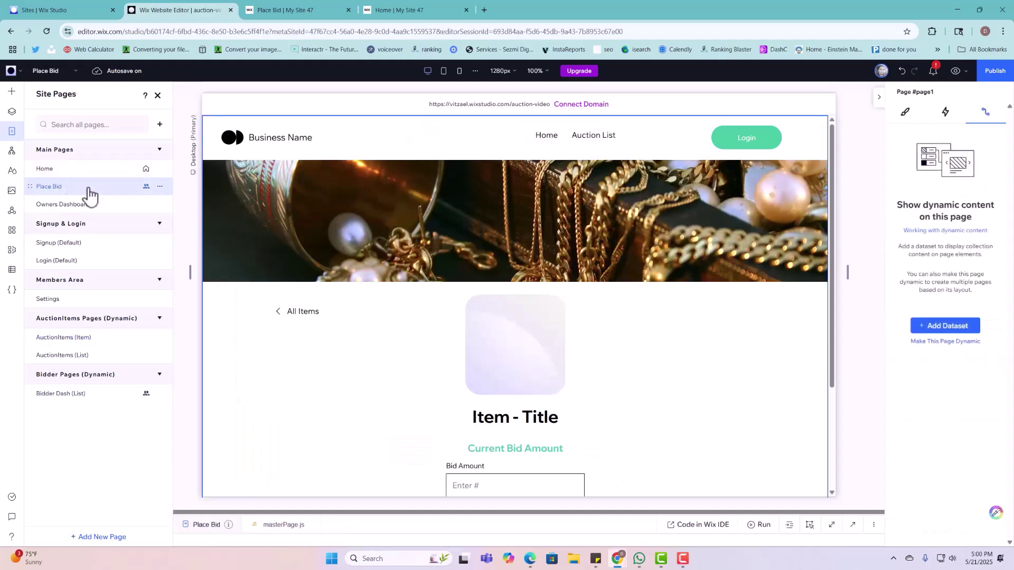
Step: Link the All Items button to the AuctionItems (List) page and republish the site
left_click(318, 318)
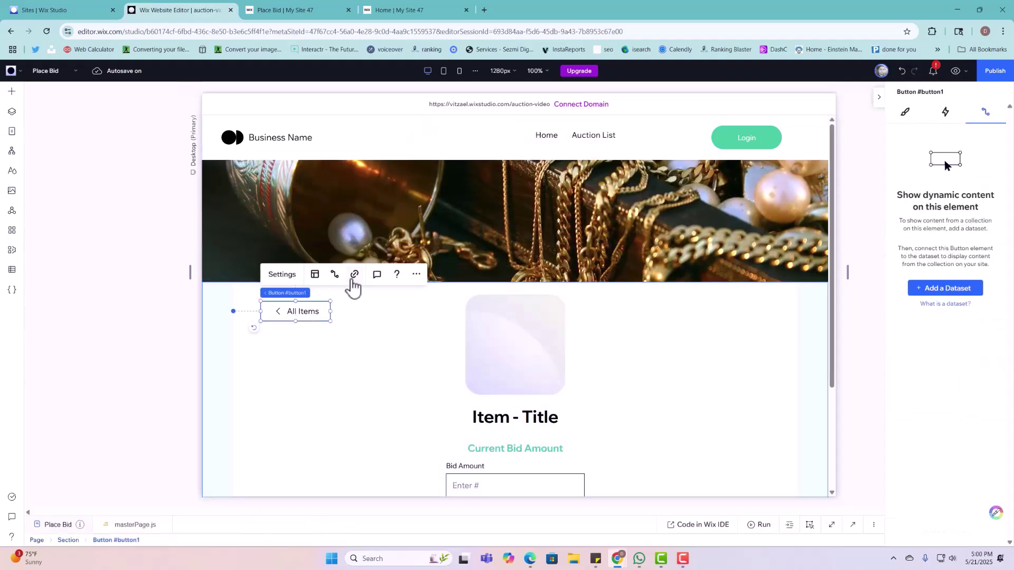
left_click(354, 274)
left_click(597, 247)
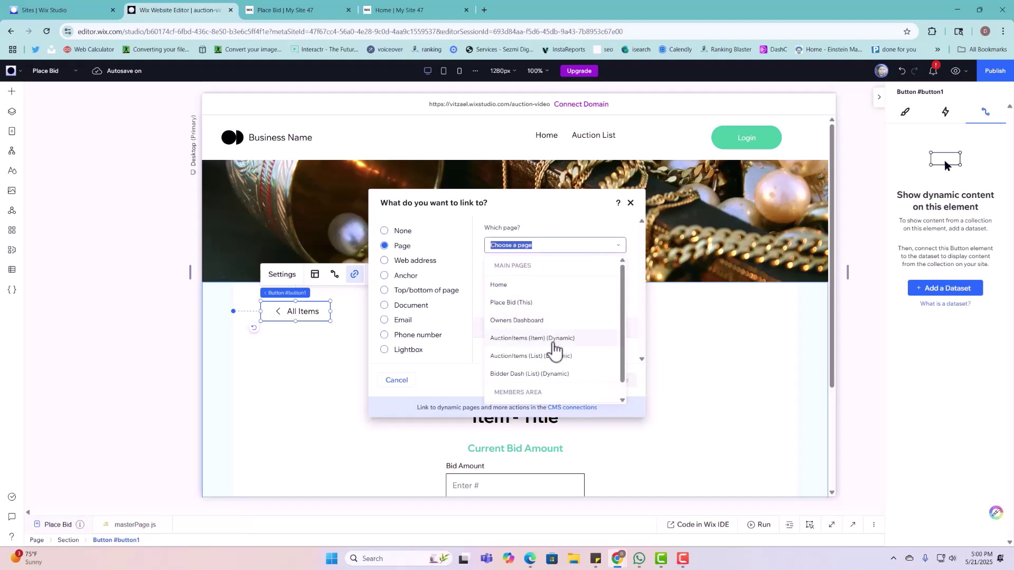
left_click(535, 357)
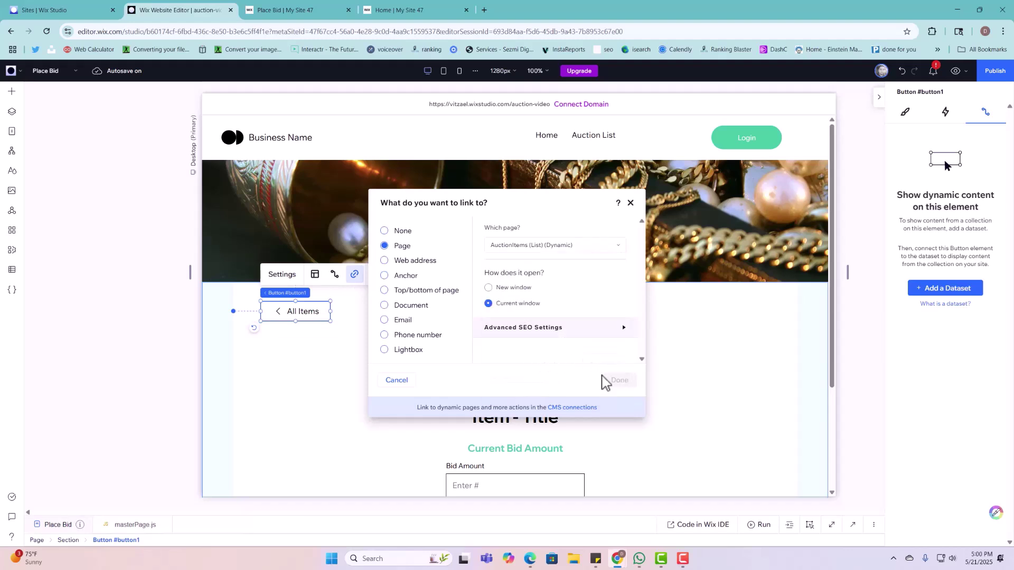
left_click(619, 380)
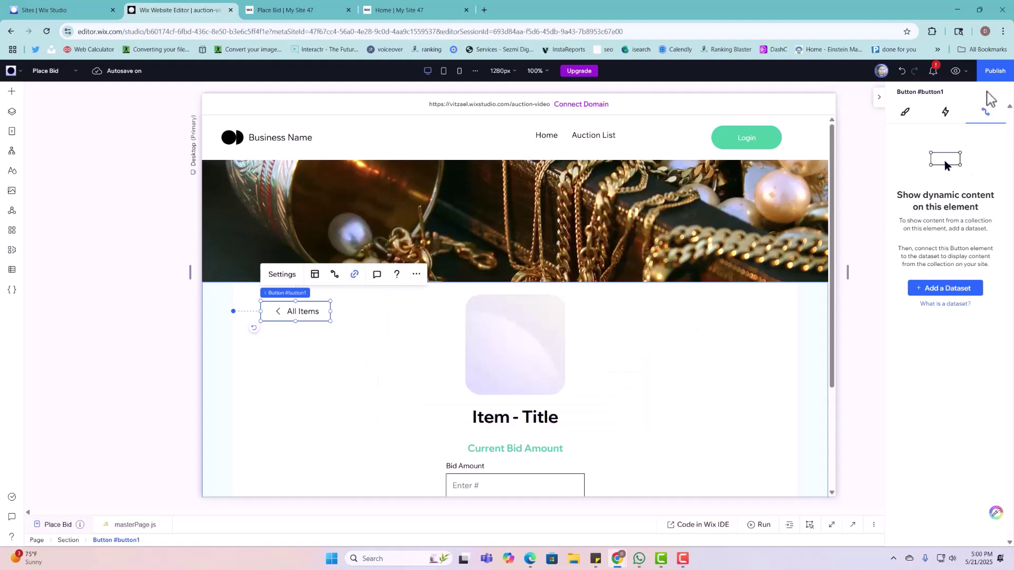
left_click(995, 71)
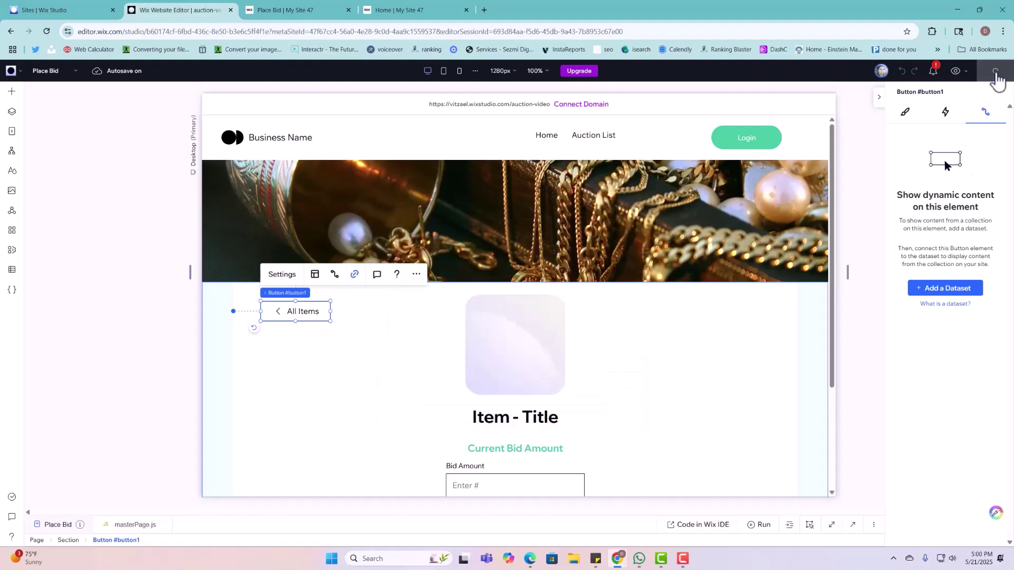
left_click(327, 17)
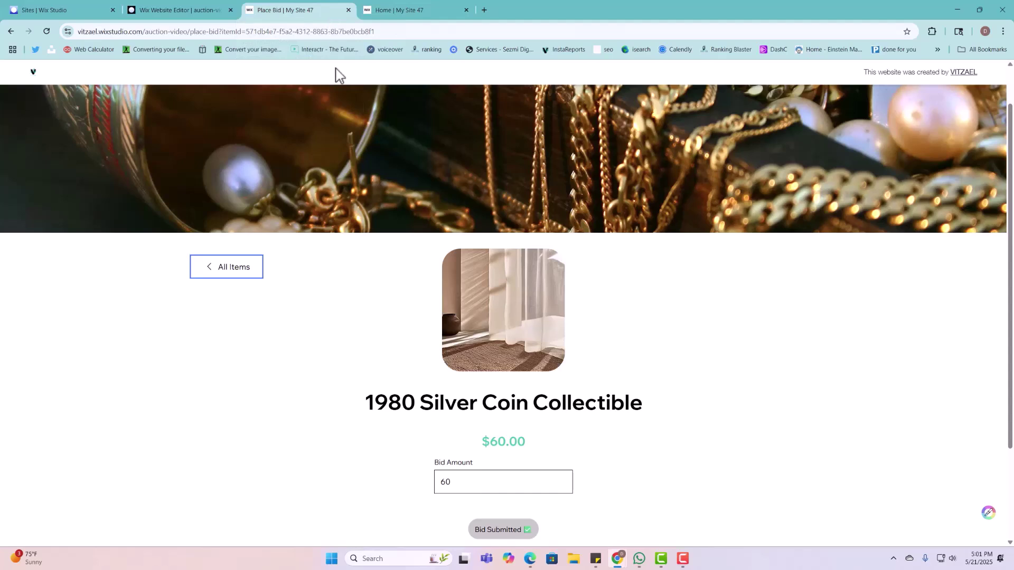
Step: Reload the live site, return to All Items and check the coin card's $60.00 price and time left
left_click(48, 32)
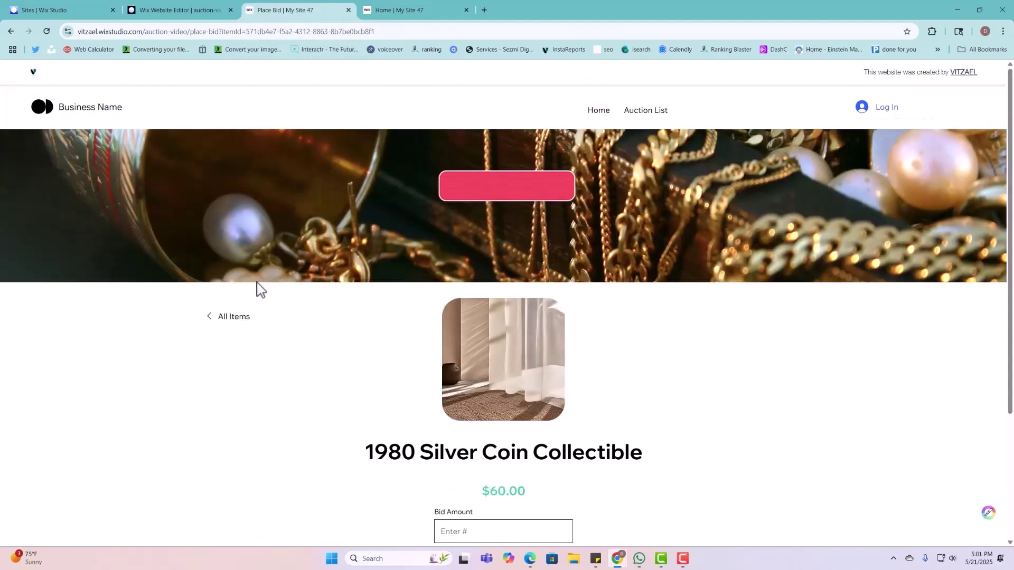
left_click(223, 319)
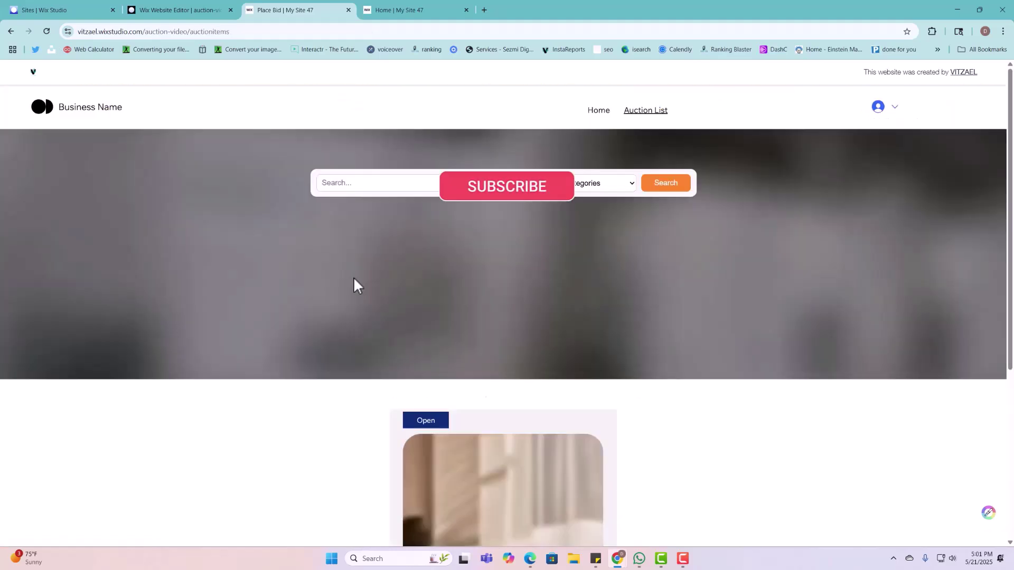
scroll(444, 312, "down", 5)
double_click(436, 437)
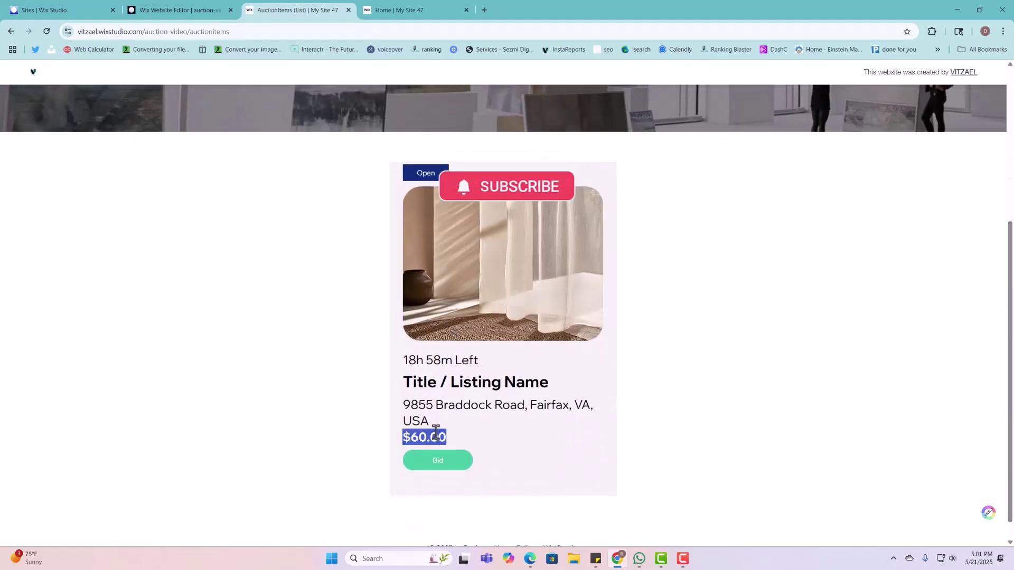
left_click_drag(409, 360, 481, 391)
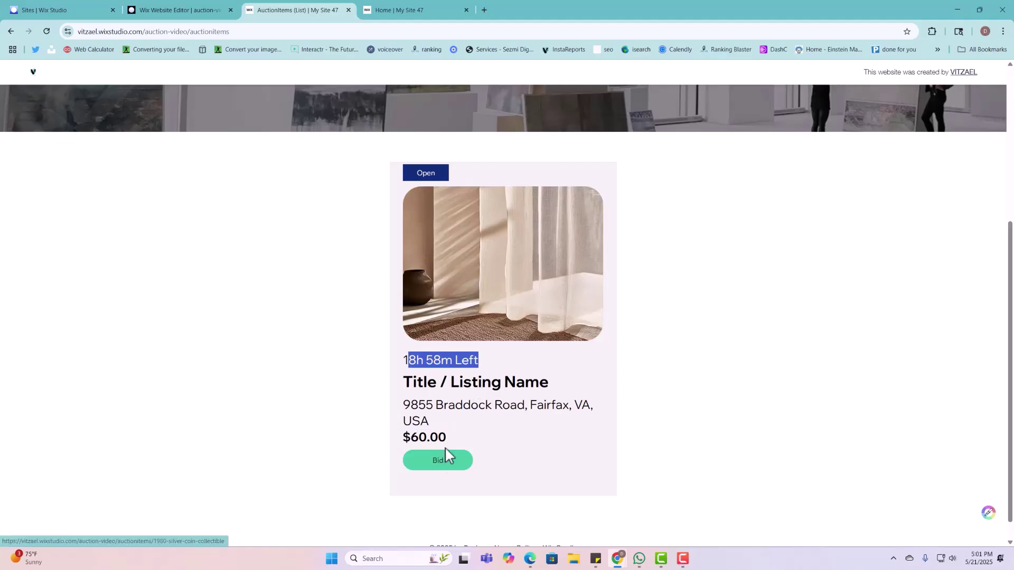
Step: Open the coin listing and check the leading bidder's $60.00 bid under Current Bidders
left_click(498, 246)
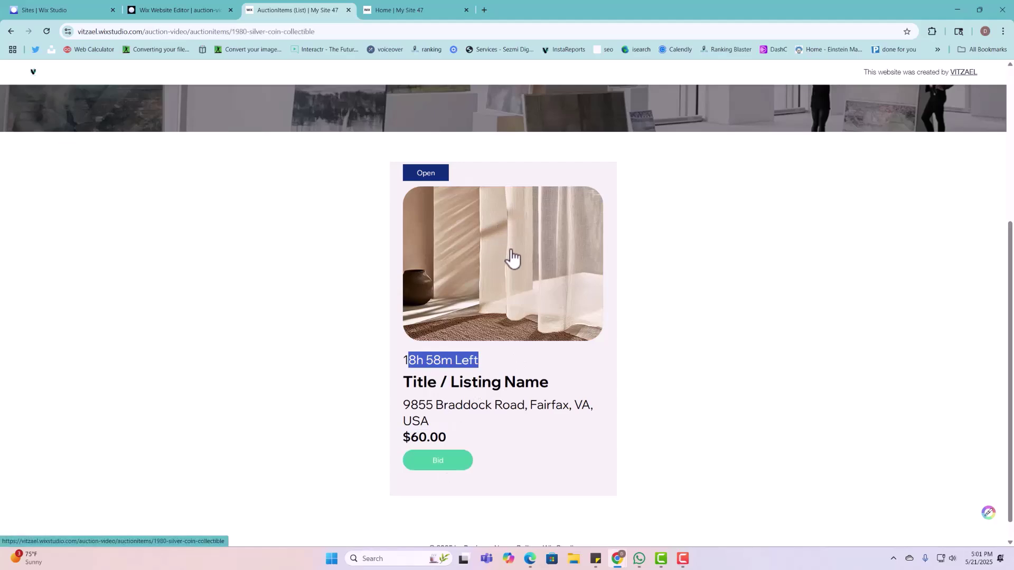
scroll(498, 297, "down", 10)
scroll(538, 300, "down", 5)
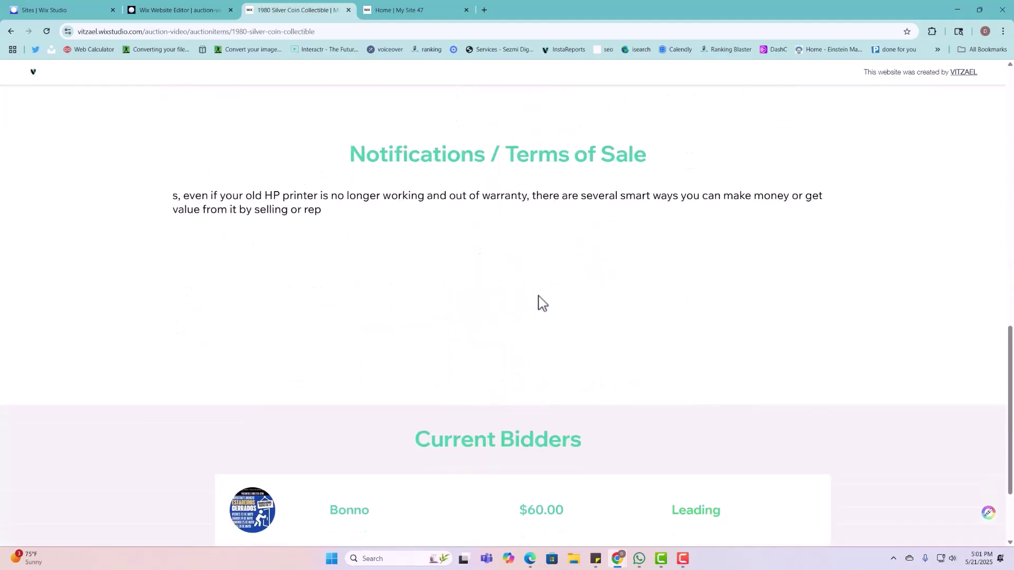
left_click_drag(338, 391, 550, 392)
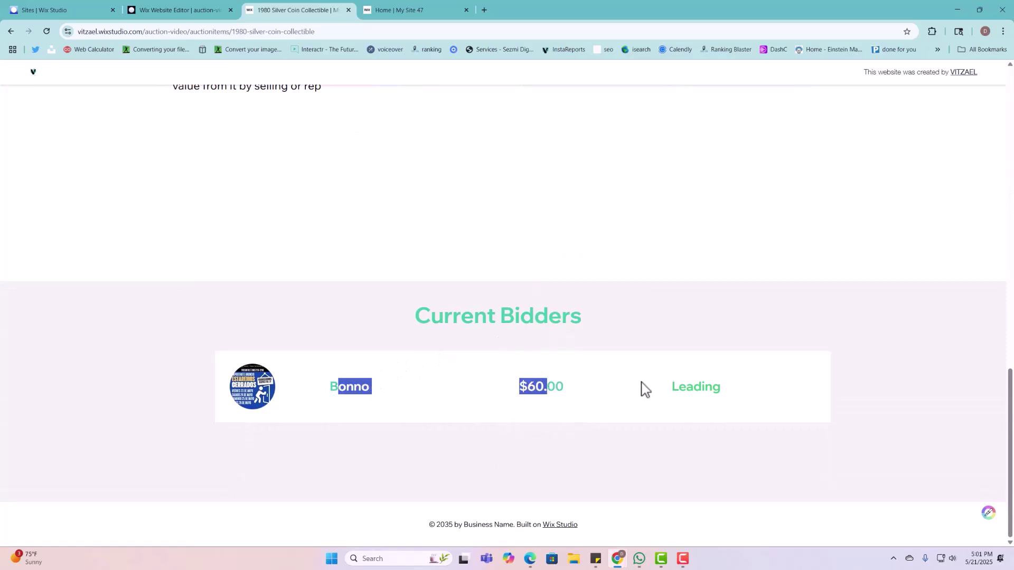
left_click(706, 387)
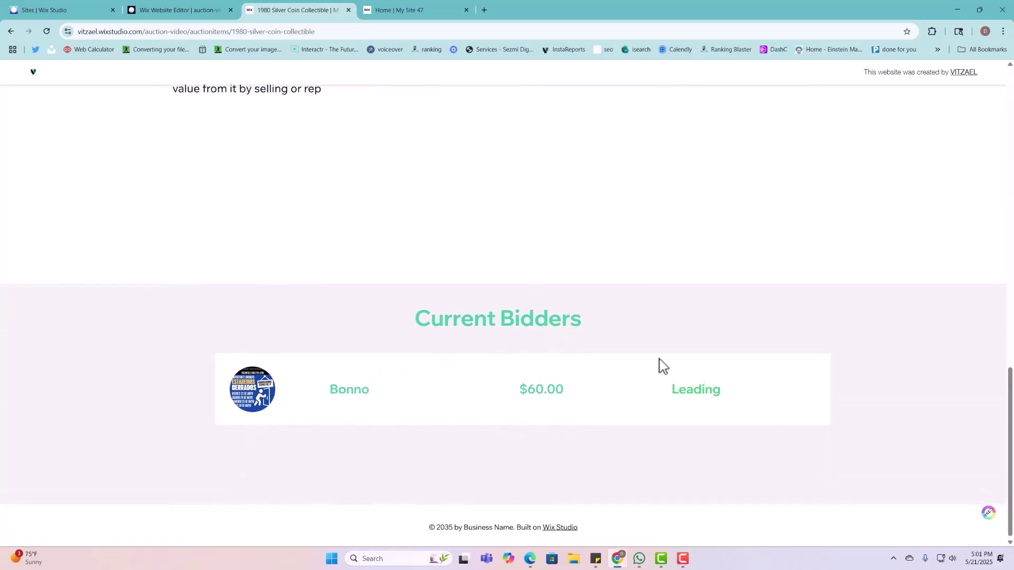
Step: Go to My Dashboard from the member account menu, which returns Page not found
scroll(674, 358, "up", 15)
left_click(894, 106)
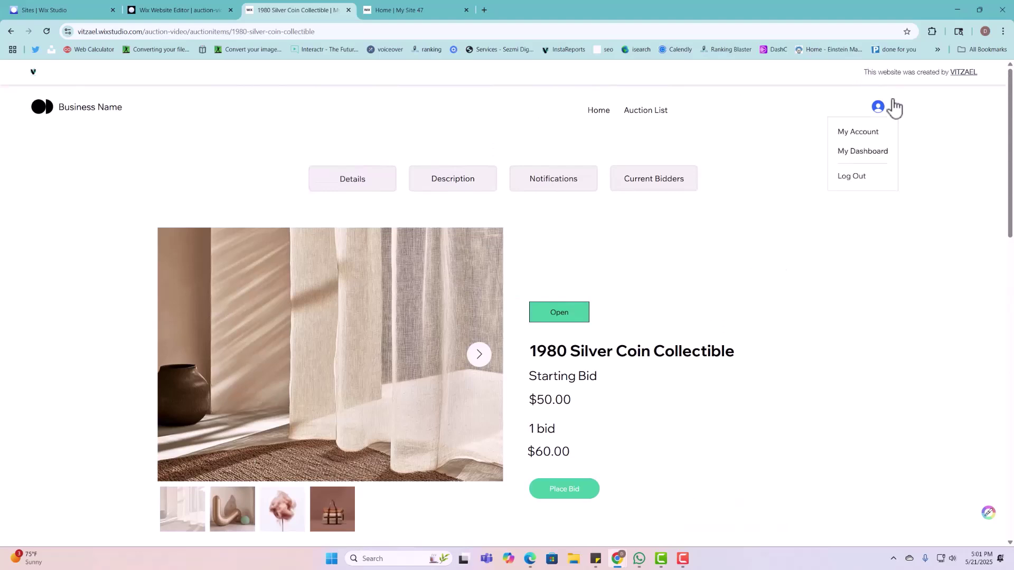
left_click(877, 153)
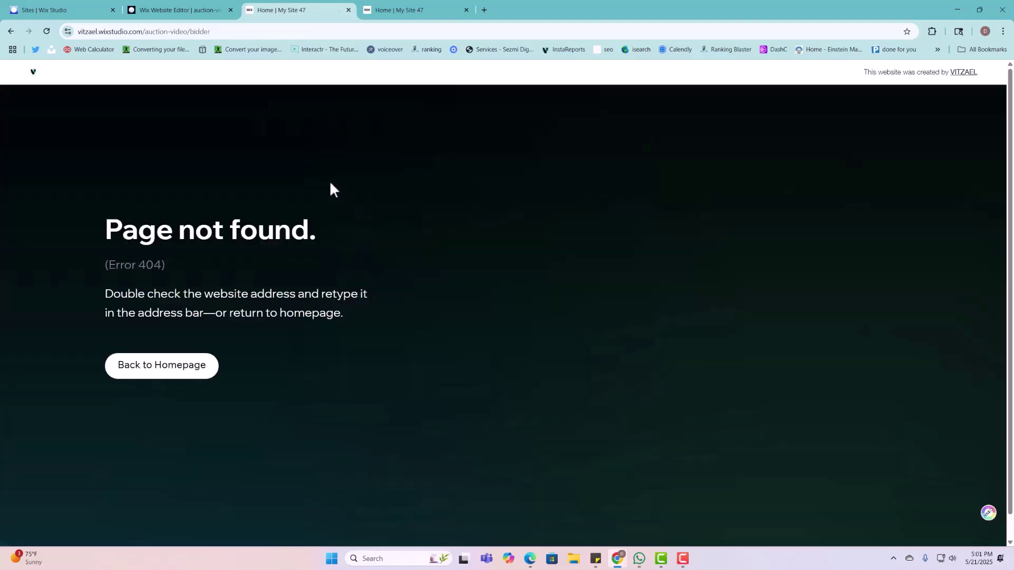
Step: Back in the editor, dismiss the publish notice and select the header's Login Bar in Layers
left_click(199, 11)
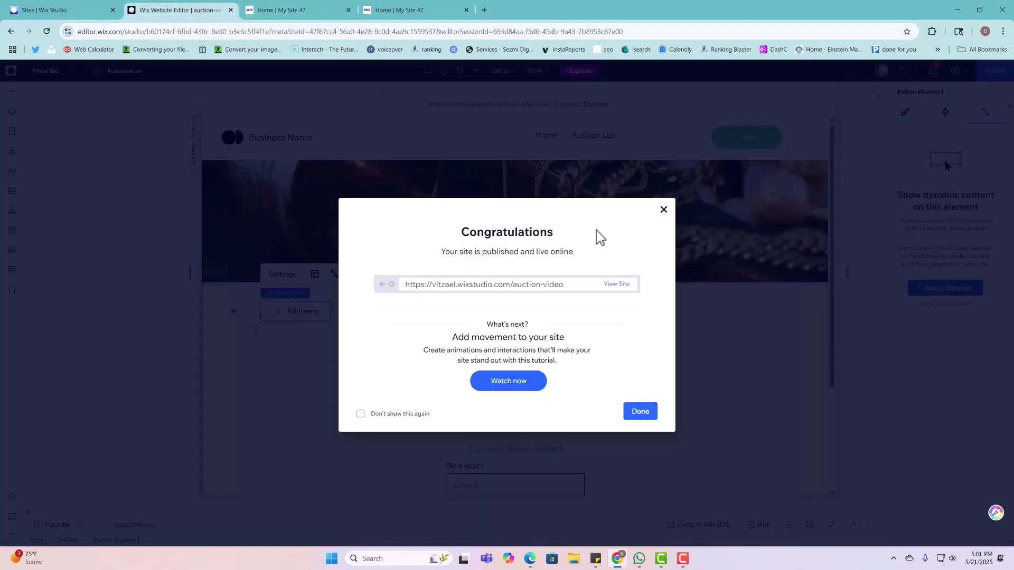
left_click(703, 257)
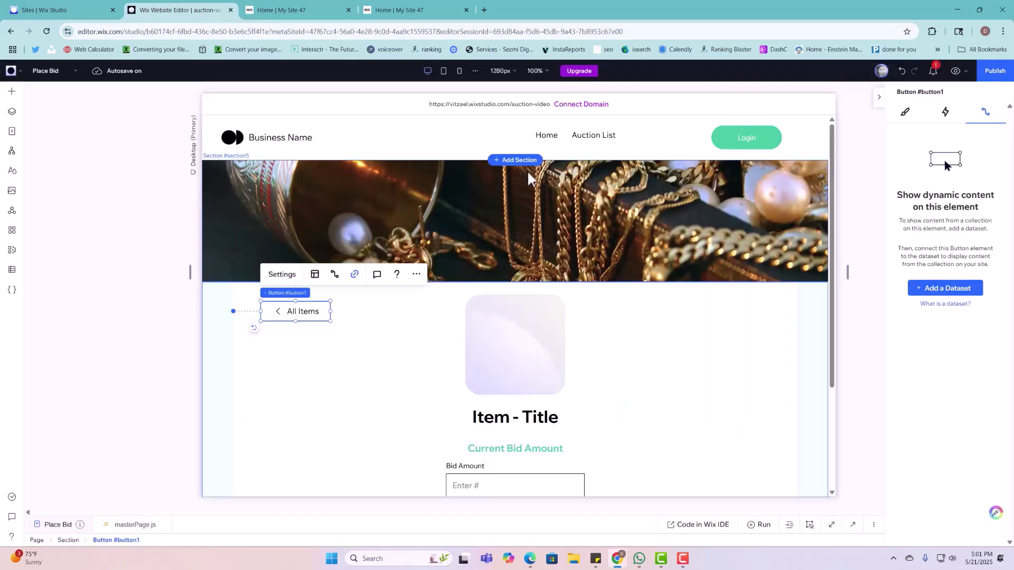
left_click(749, 132)
left_click(749, 132)
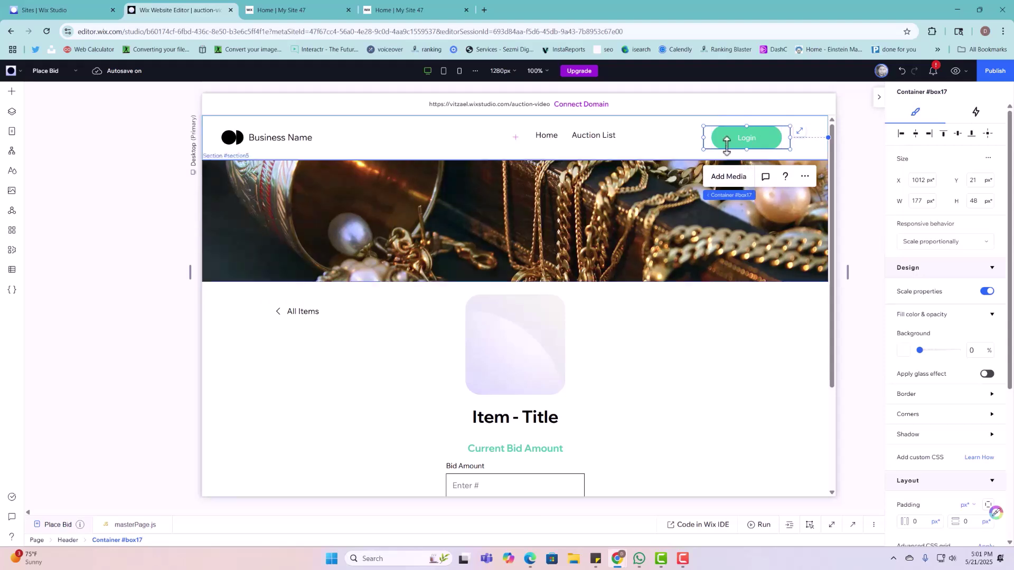
left_click(11, 111)
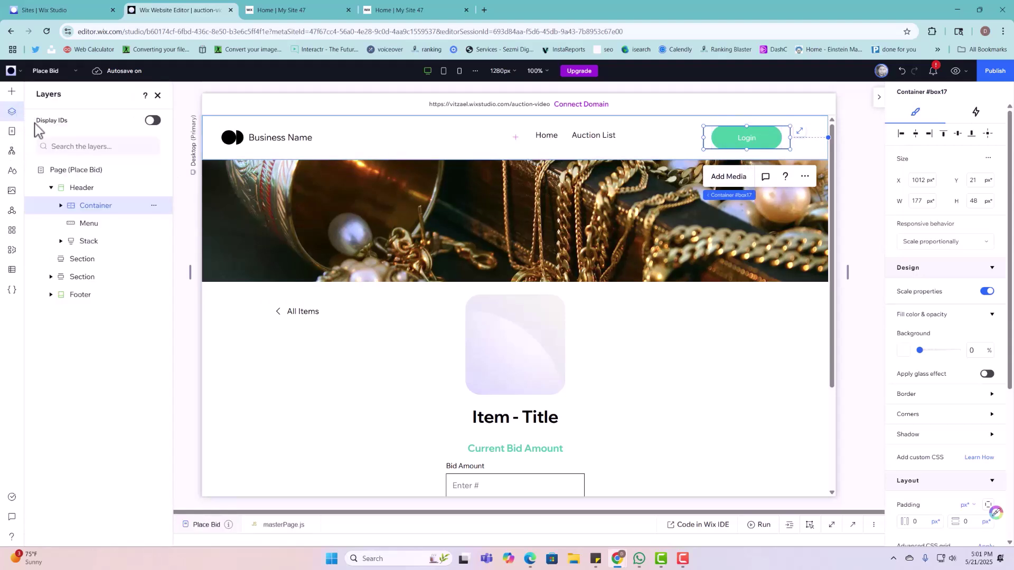
left_click(64, 206)
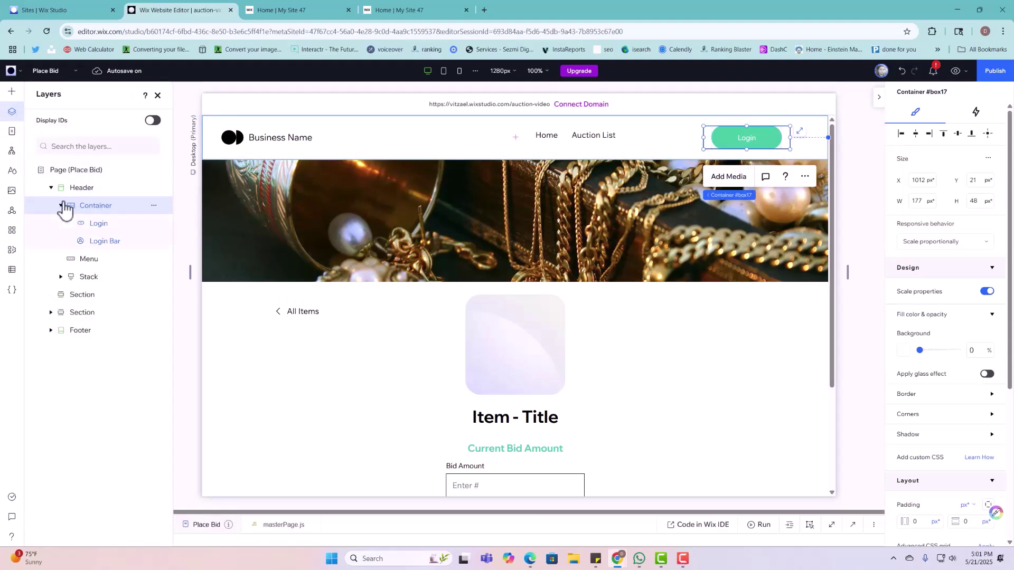
left_click(111, 244)
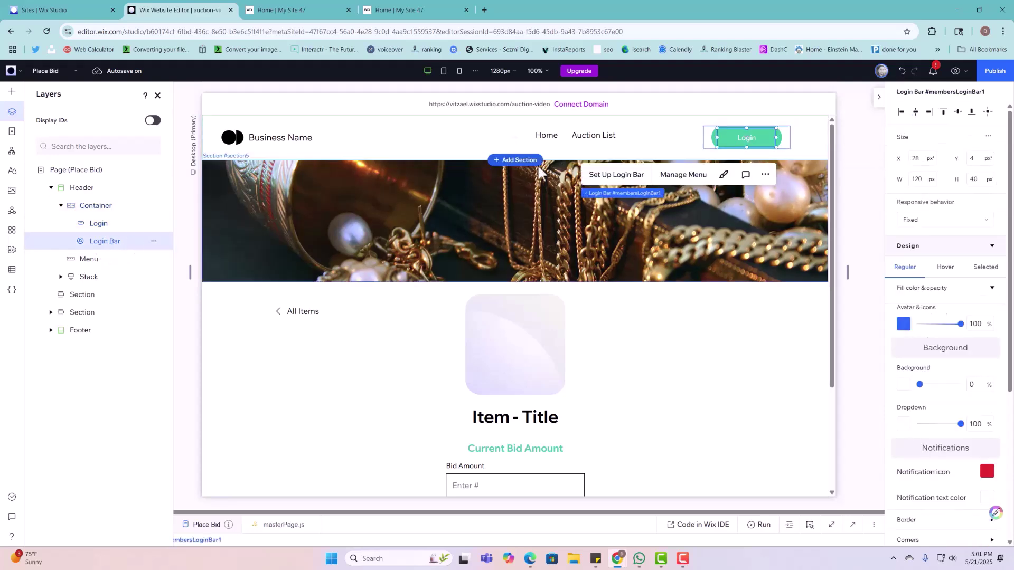
Step: Remove the My Dashboard item from the login bar's member menu
left_click(678, 175)
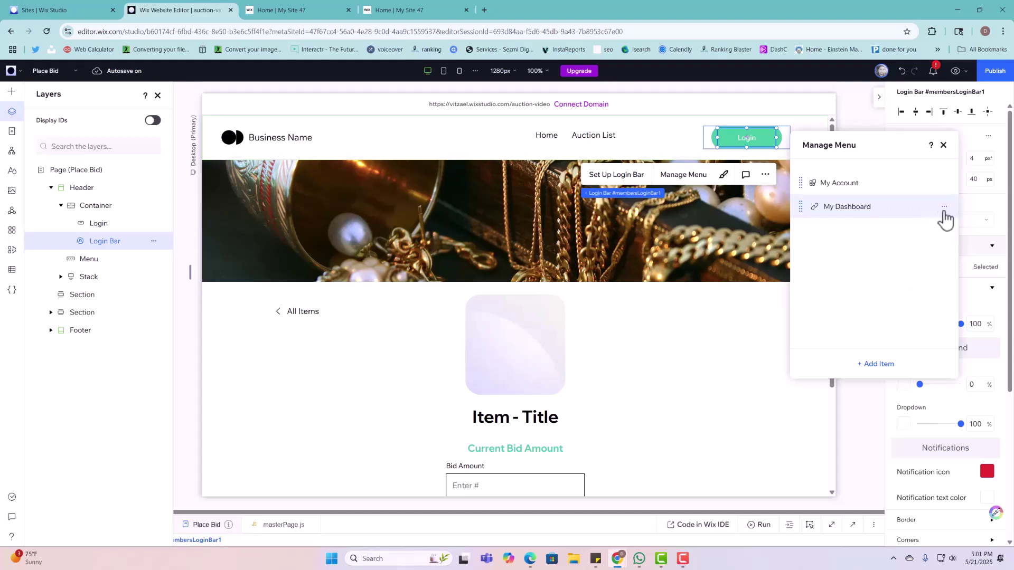
left_click(943, 211)
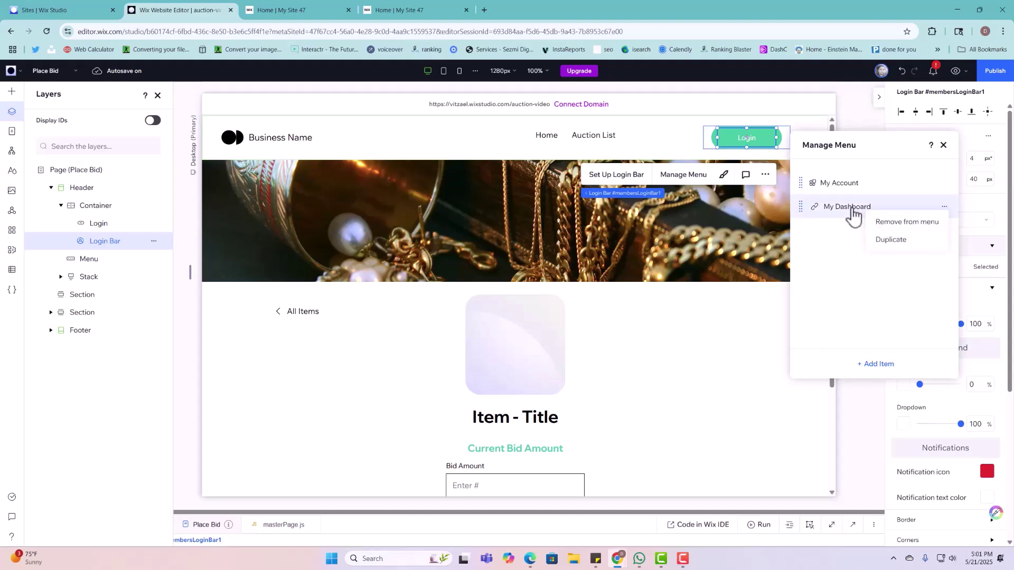
left_click(853, 211)
left_click(944, 207)
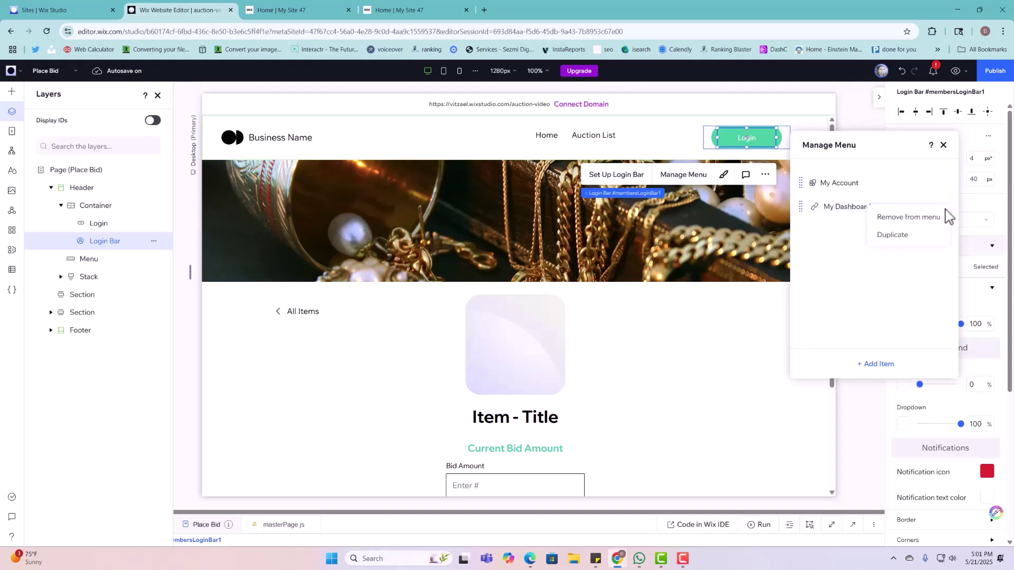
left_click(933, 221)
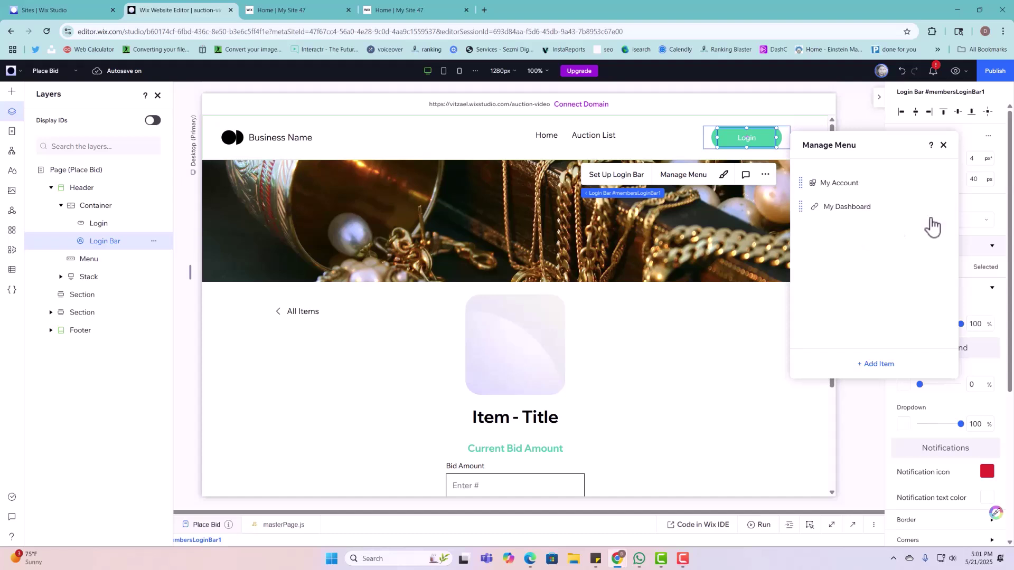
Step: Add a 'Dashboard' menu item linked to the Bidder Dash (List) page and publish the site
left_click(880, 366)
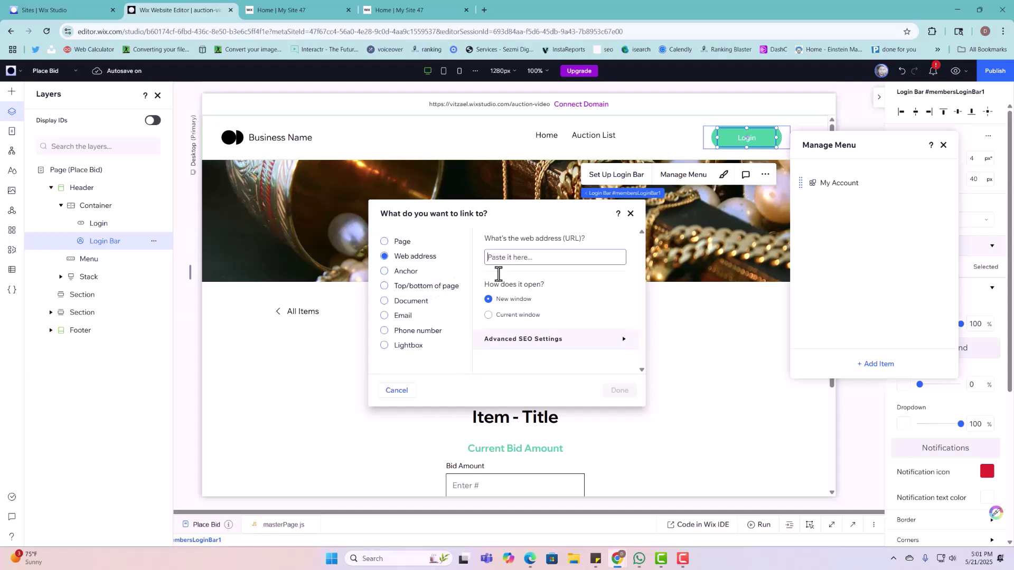
left_click(396, 244)
left_click(528, 256)
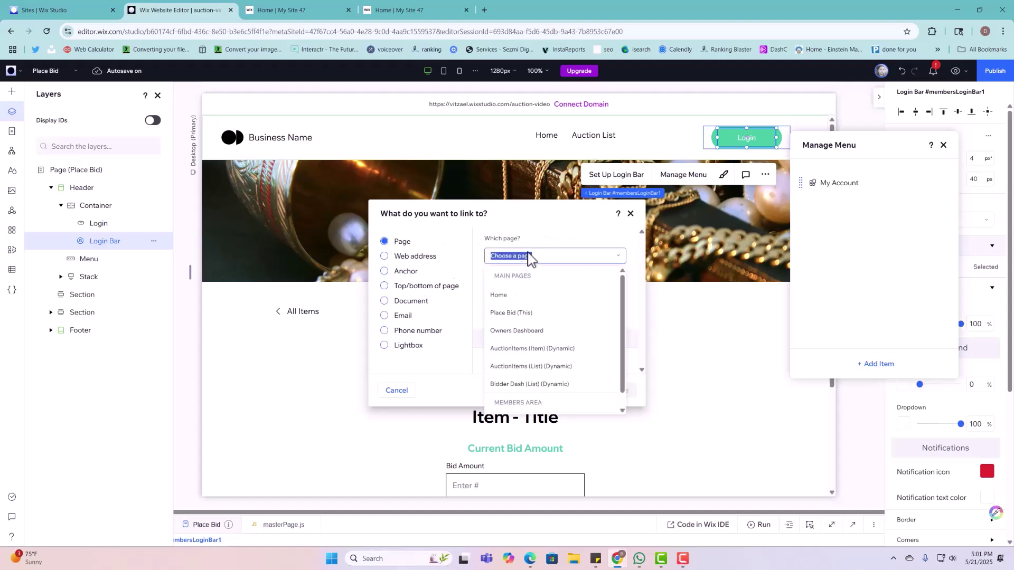
left_click(523, 370)
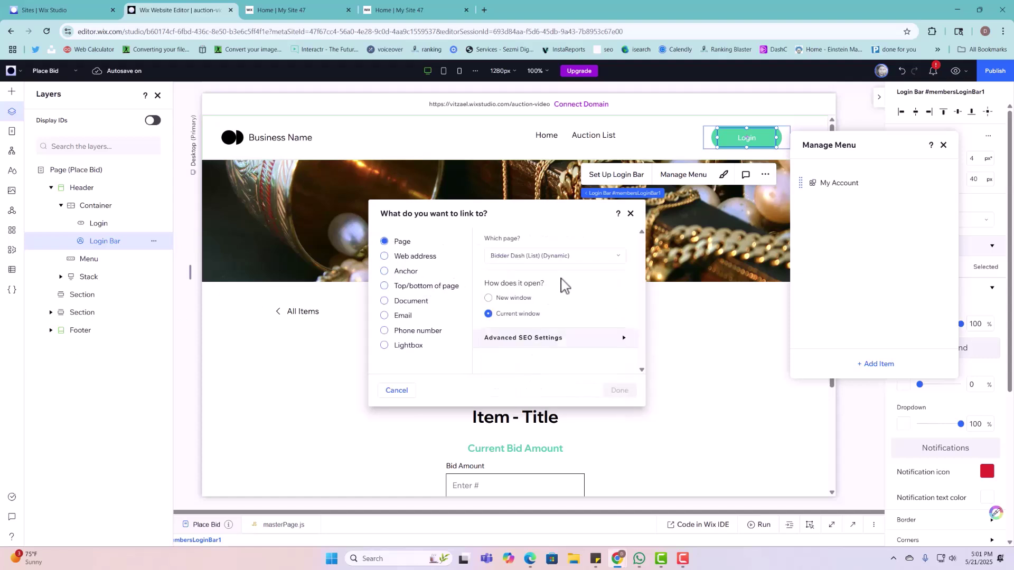
left_click(610, 396)
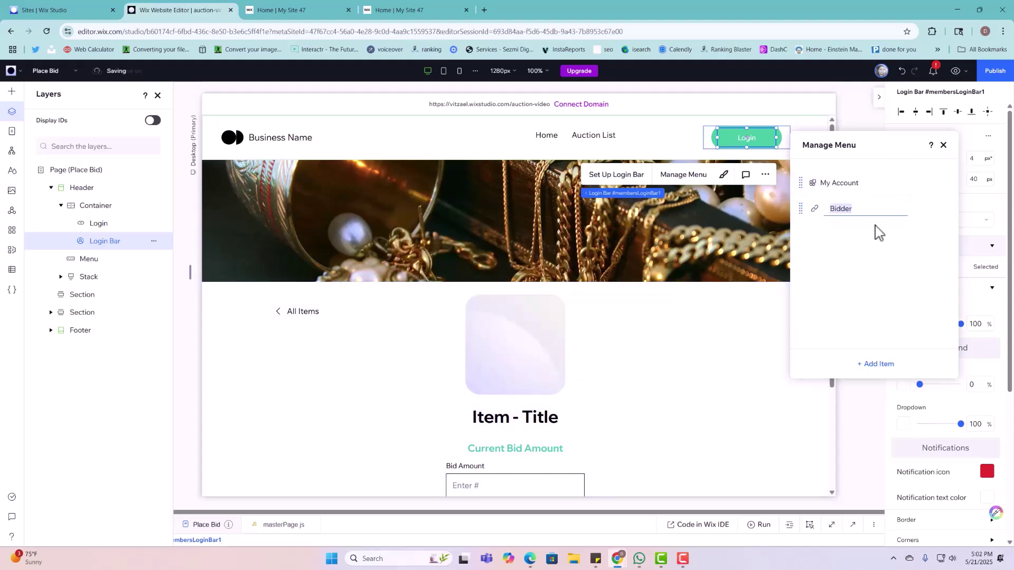
type("m")
key("Return")
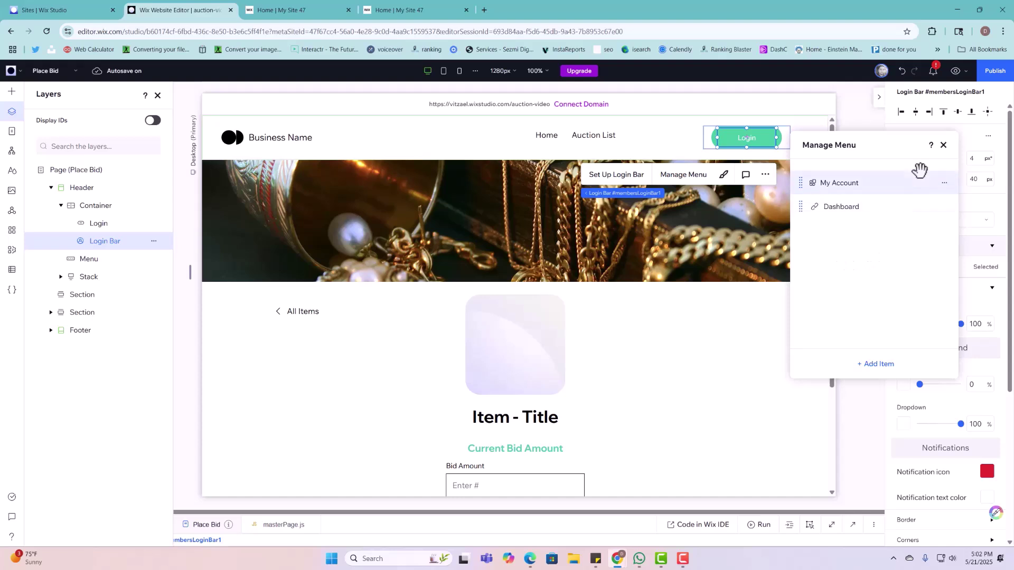
left_click(943, 144)
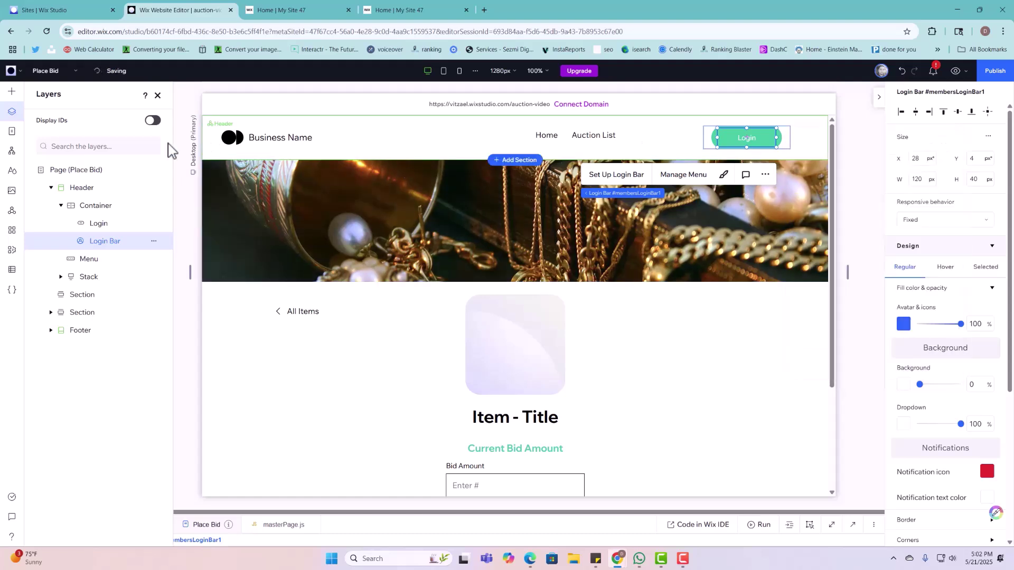
left_click(12, 131)
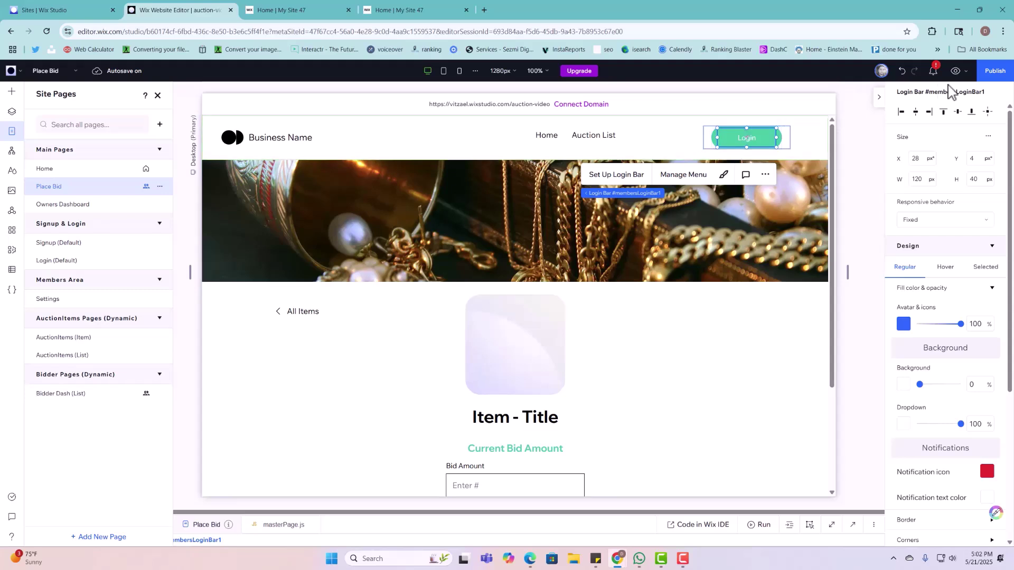
left_click(984, 75)
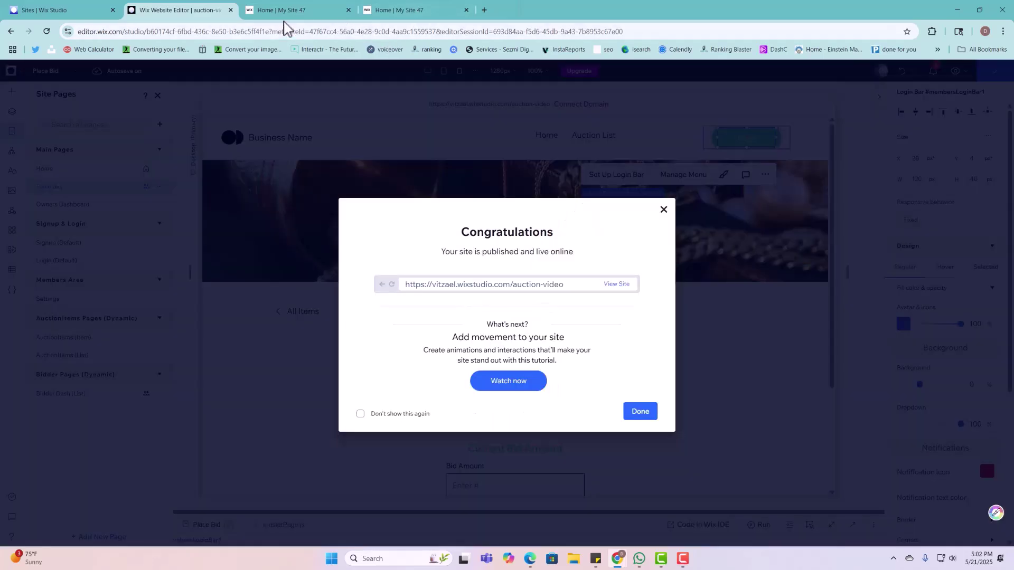
Step: Switch to the live site tab, leaving the page address unchanged
left_click(285, 11)
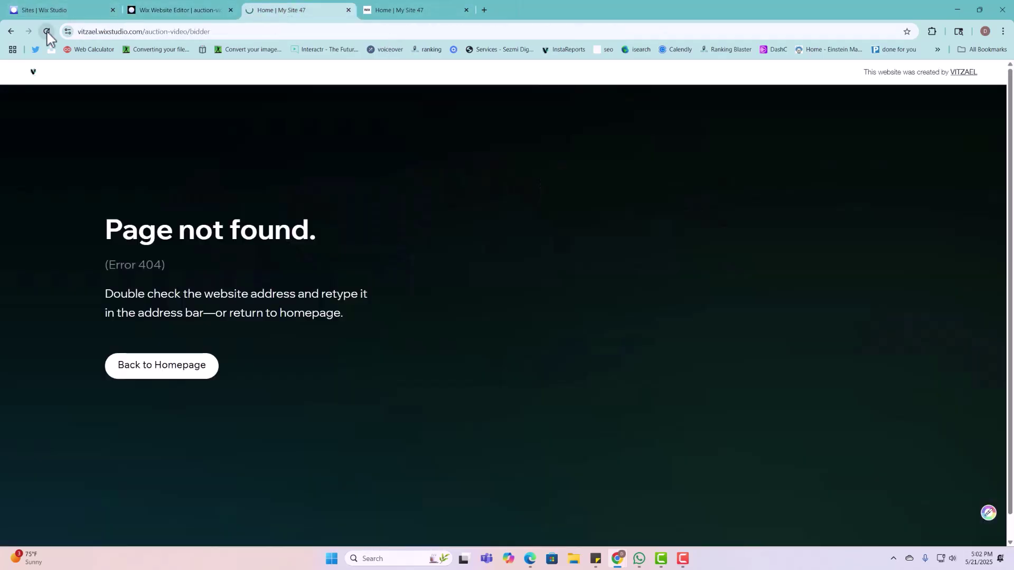
left_click(233, 29)
type("/")
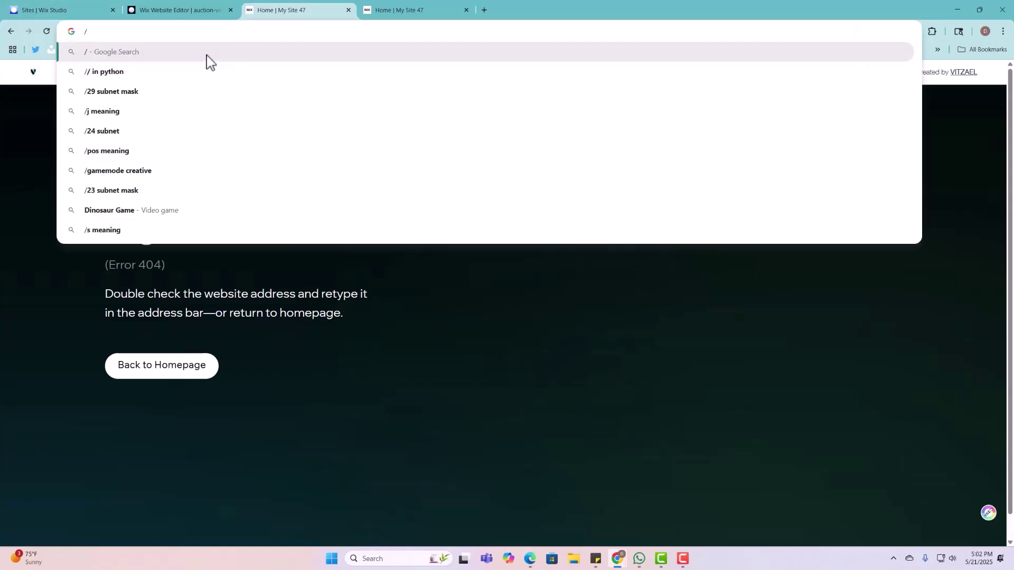
key("BackSpace")
key("Escape")
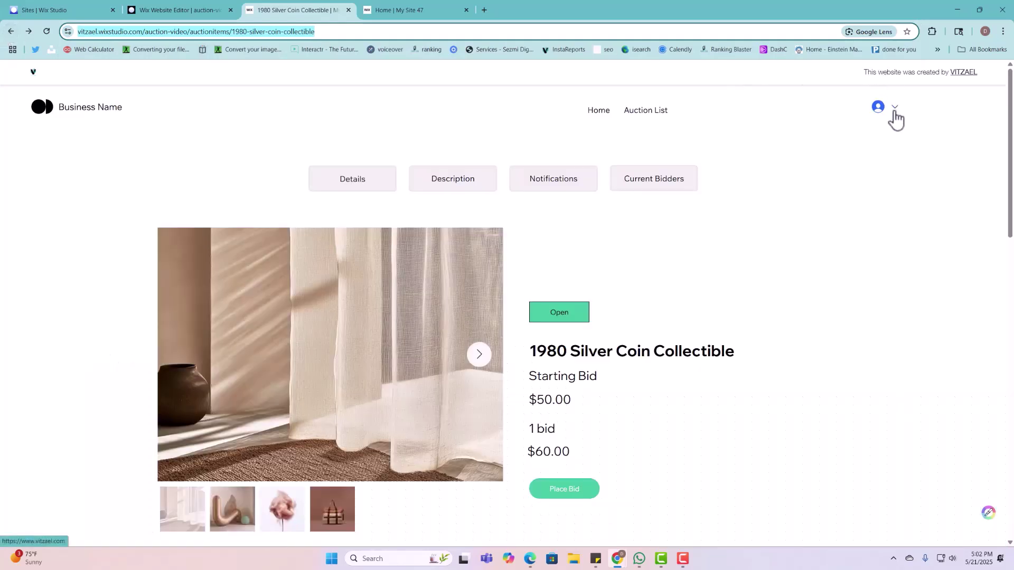
Step: From the account Dashboard's My Bids, update the 1980 Silver Coin Collectible bid and reach Place Bid
left_click(893, 112)
left_click(880, 156)
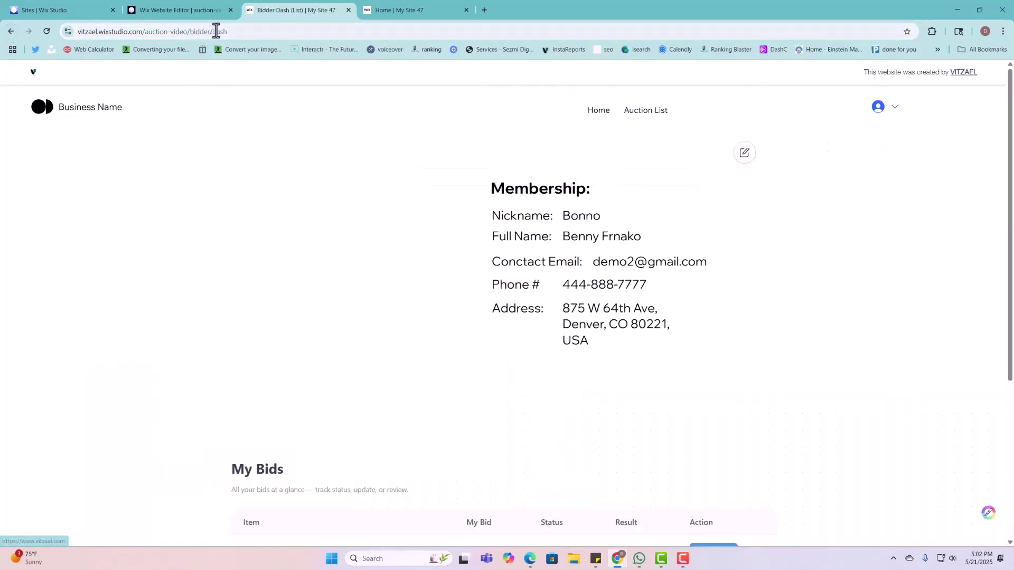
left_click(217, 31)
scroll(672, 129, "down", 5)
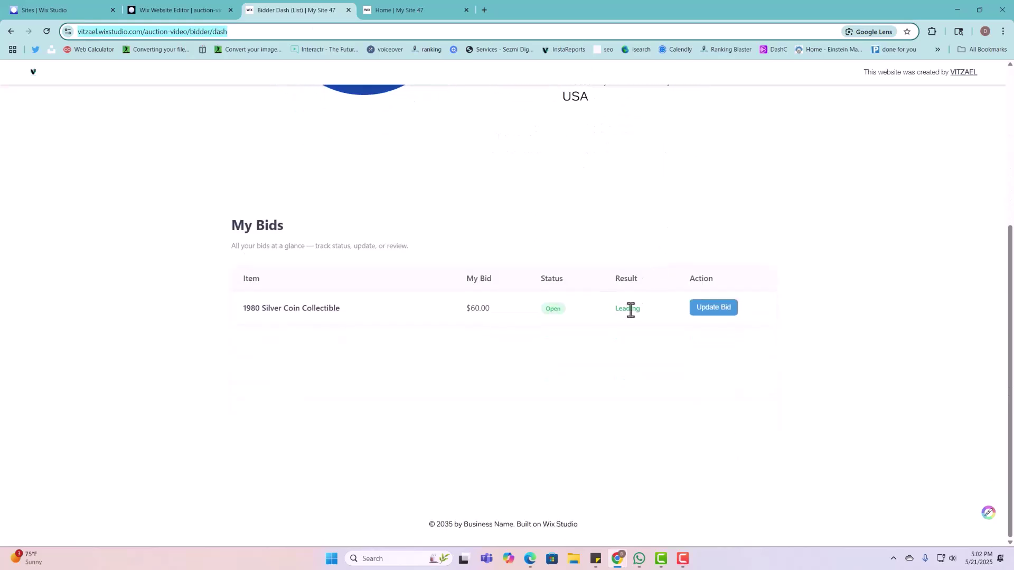
left_click(729, 312)
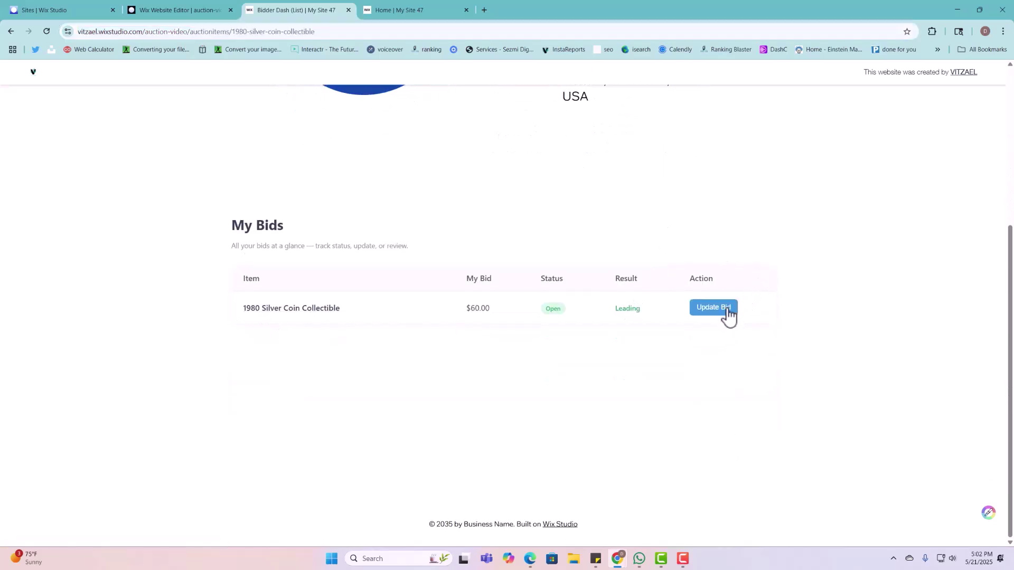
scroll(528, 335, "down", 4)
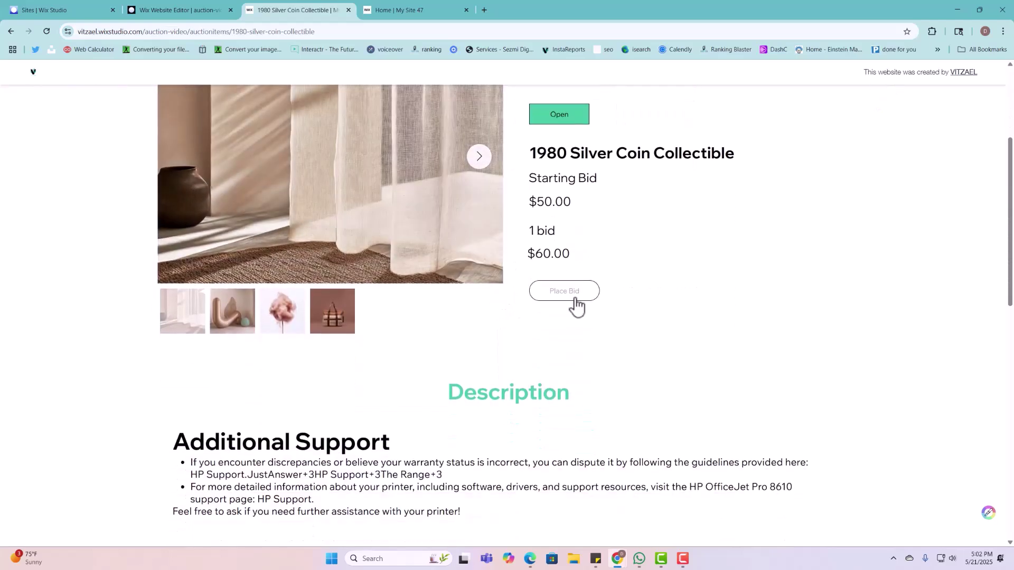
left_click(576, 299)
scroll(569, 327, "down", 3)
Step: Submit a 100 bid on the coin, then confirm the auction list card shows $100.00
left_click(525, 390)
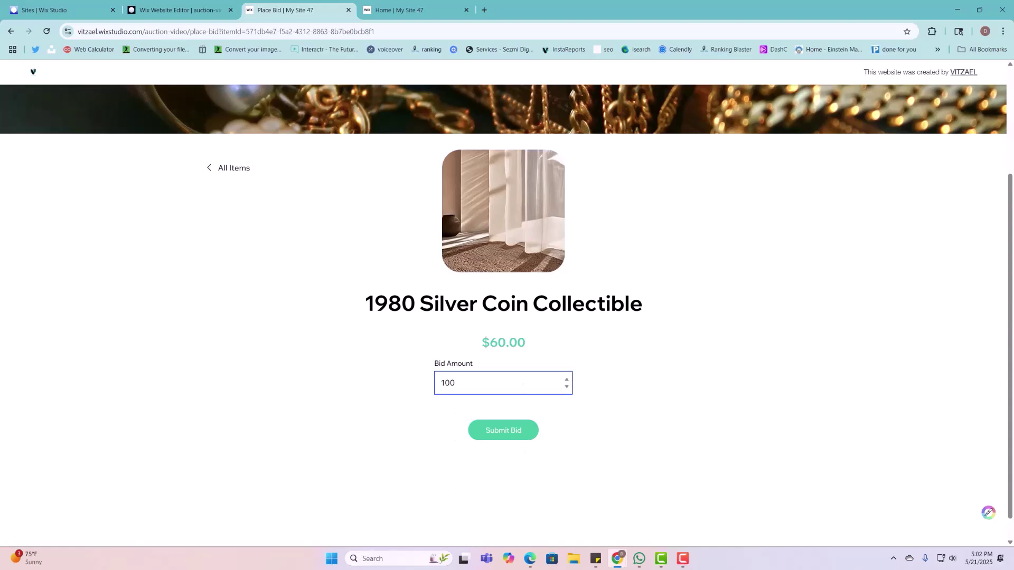
left_click(523, 434)
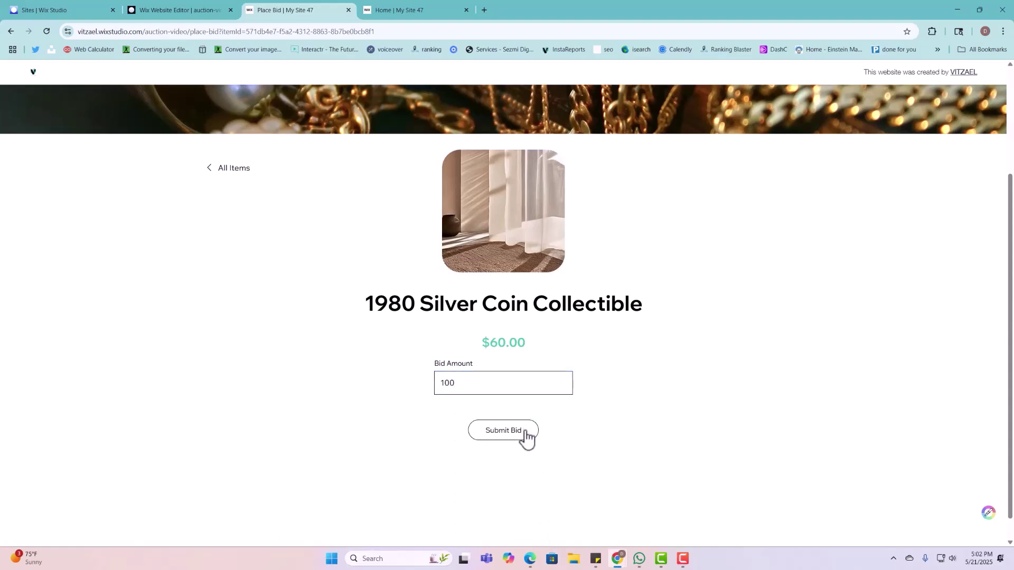
left_click(226, 169)
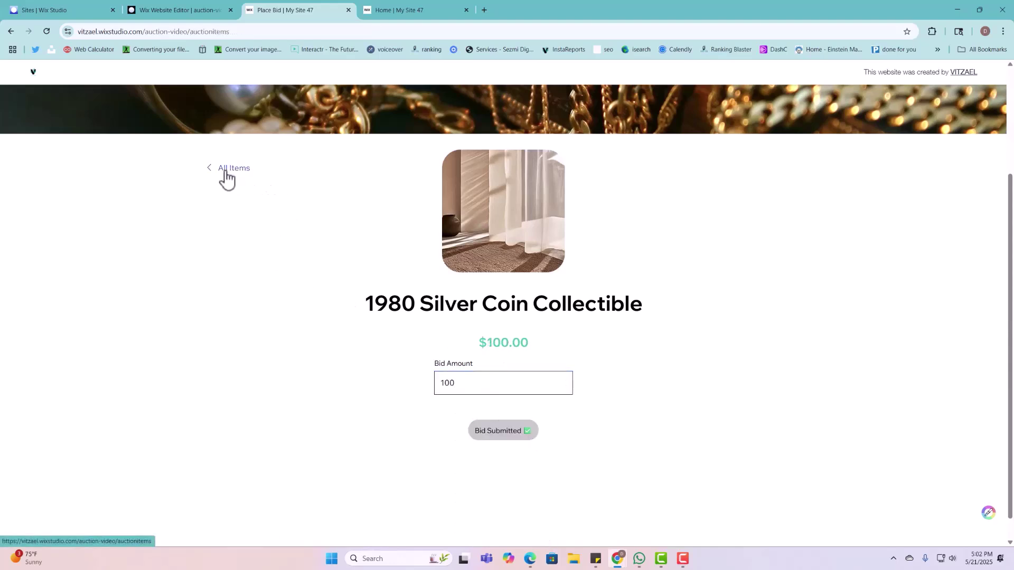
scroll(528, 237, "down", 4)
scroll(538, 290, "down", 1)
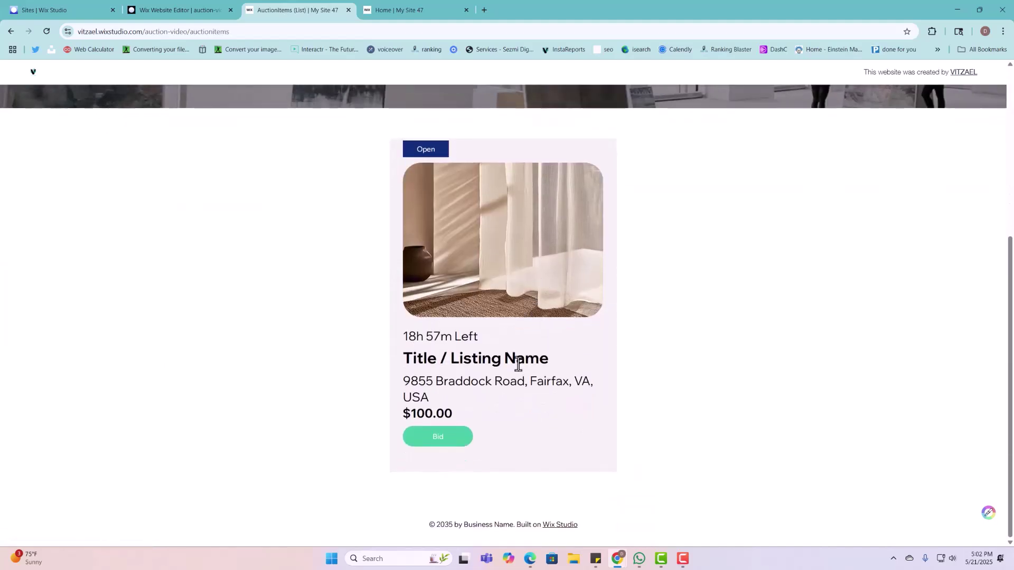
triple_click(448, 414)
scroll(700, 346, "up", 5)
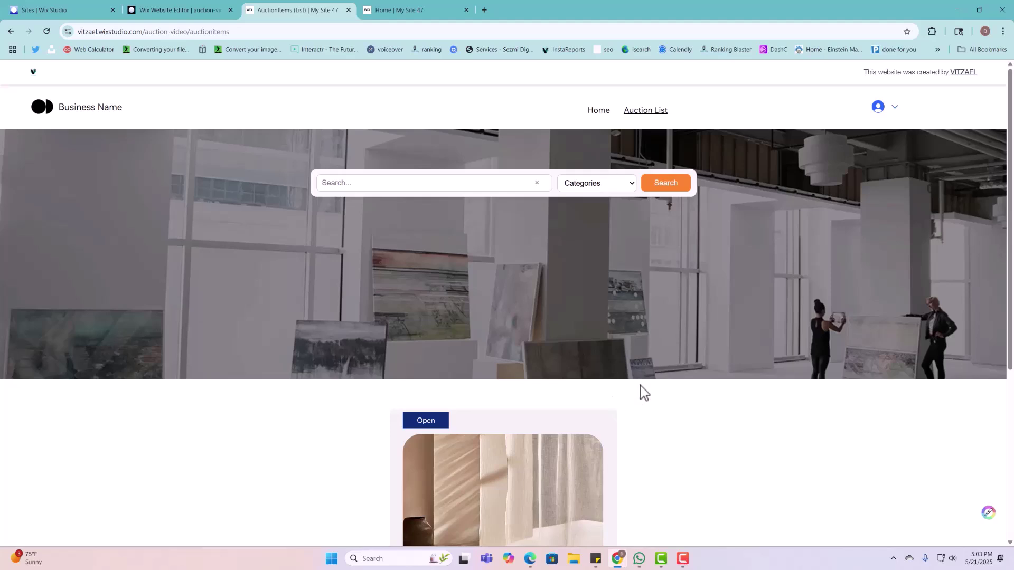
Step: Filter the auction list to Arts and, after reloading, see the card still titled Title / Listing Name
left_click(625, 189)
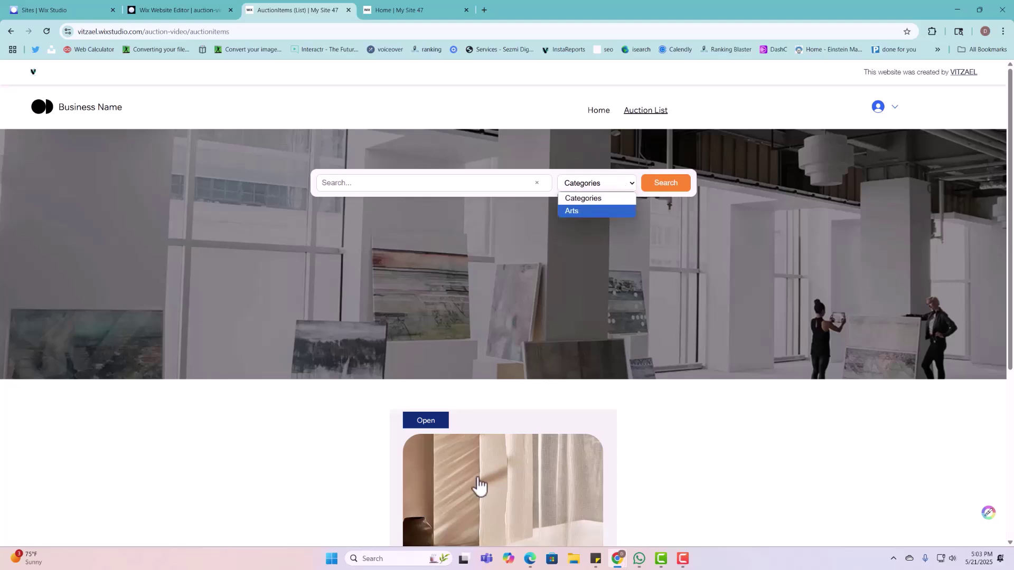
scroll(475, 475, "down", 3)
scroll(796, 369, "up", 3)
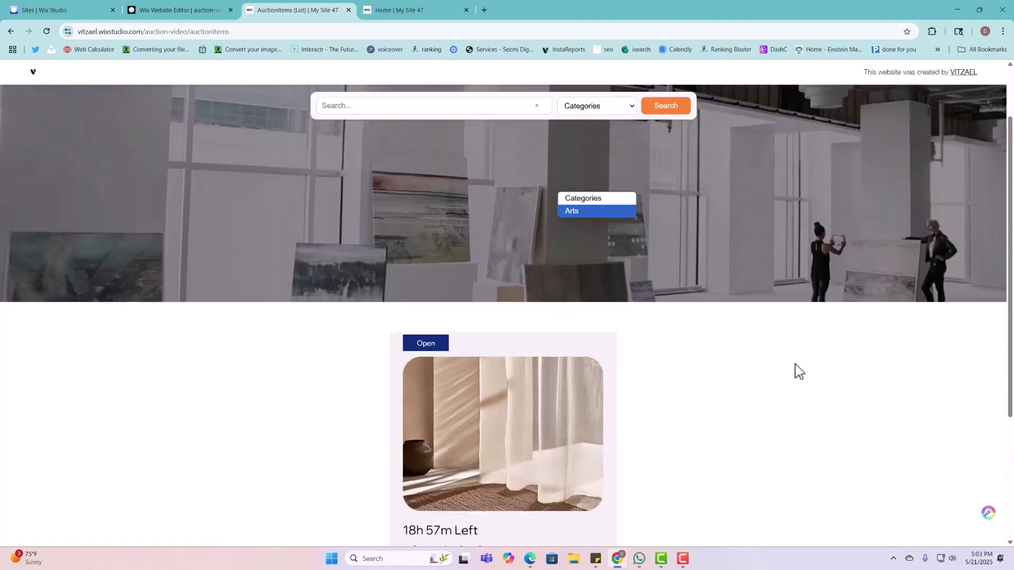
left_click(613, 210)
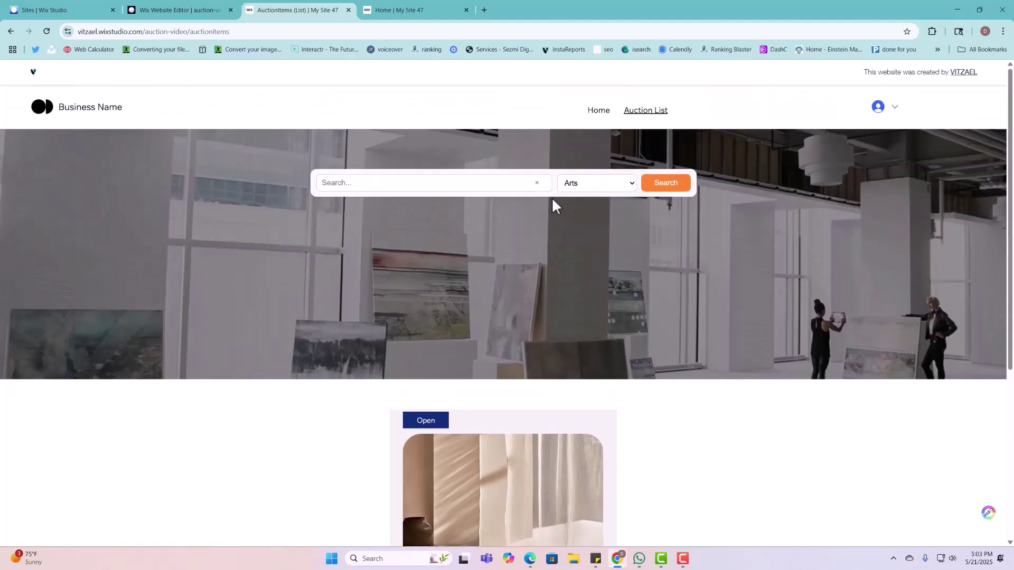
scroll(710, 459, "down", 4)
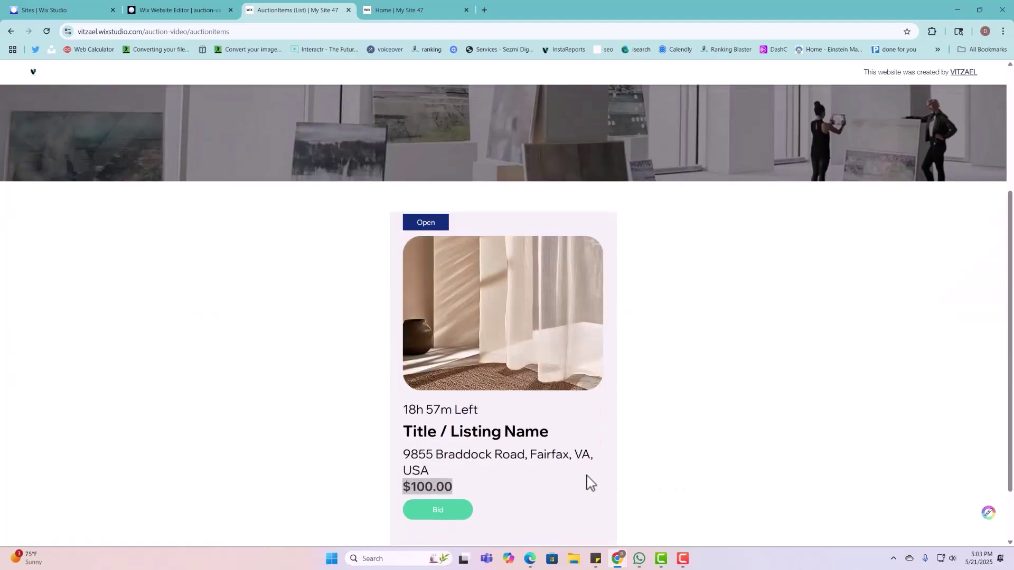
scroll(369, 385, "up", 2)
scroll(469, 488, "down", 2)
scroll(344, 398, "up", 4)
scroll(344, 398, "down", 5)
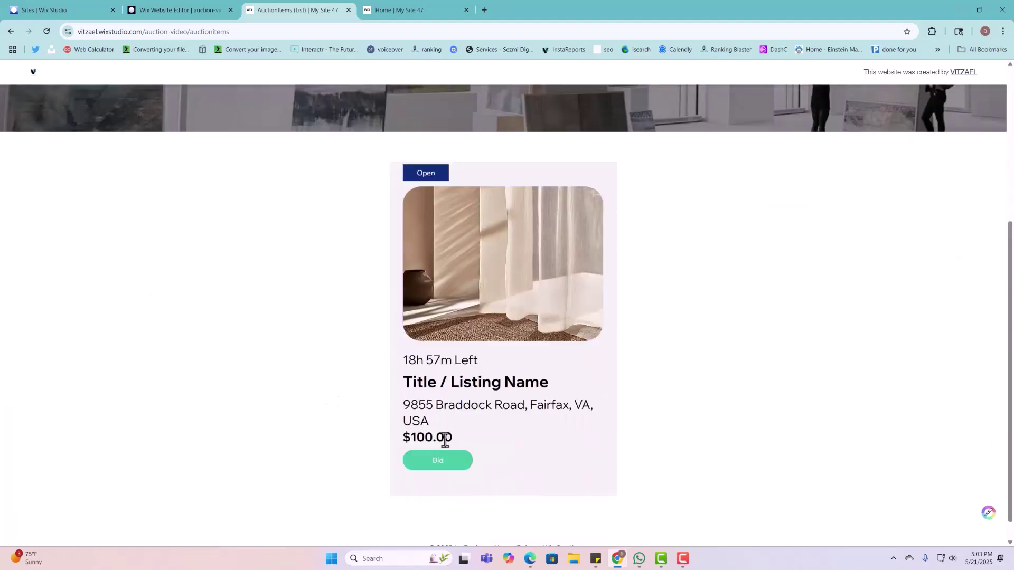
triple_click(473, 382)
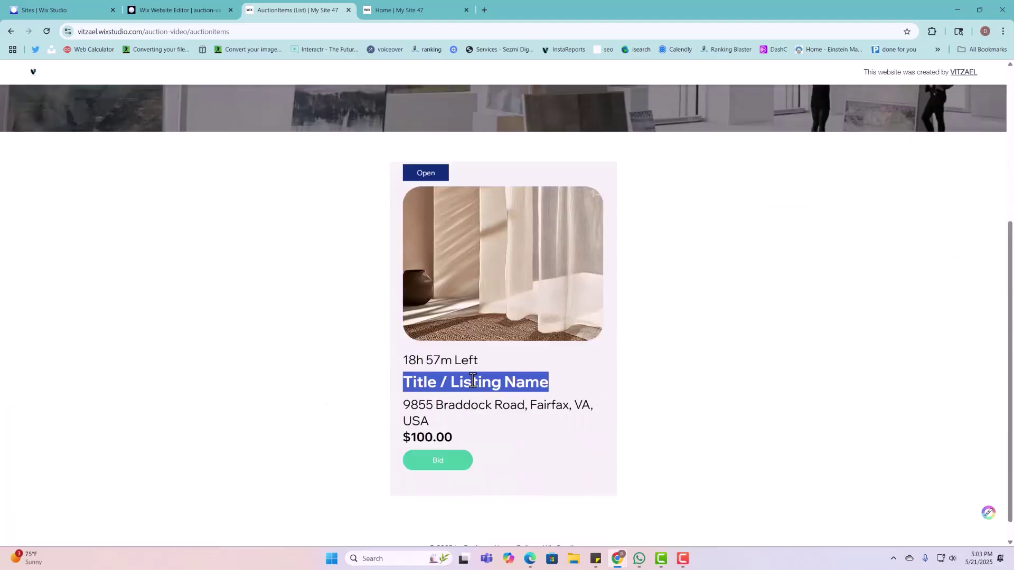
left_click(46, 31)
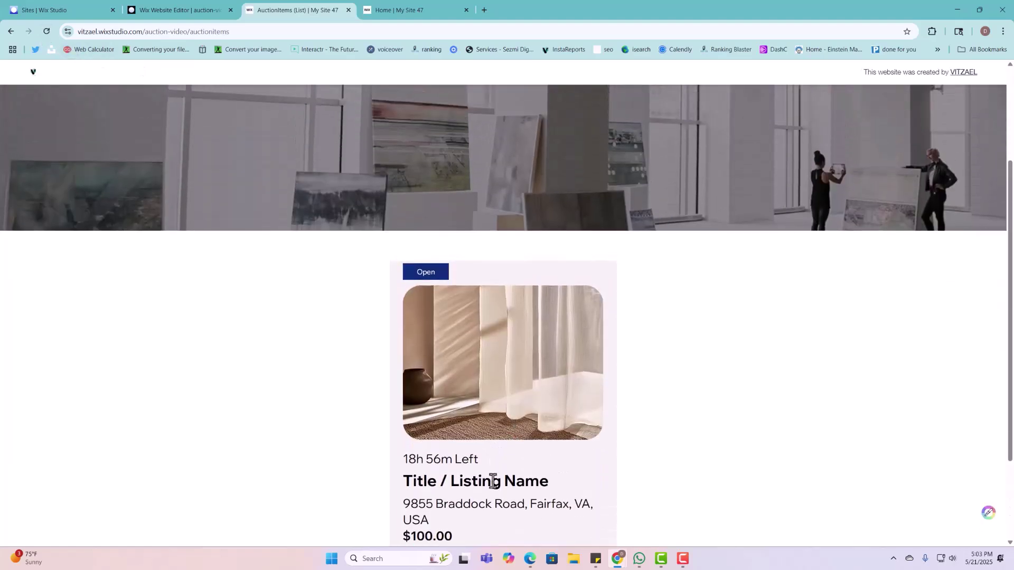
triple_click(493, 481)
Step: In the editor, close the publish message and open the AuctionItems (List) page
left_click(180, 15)
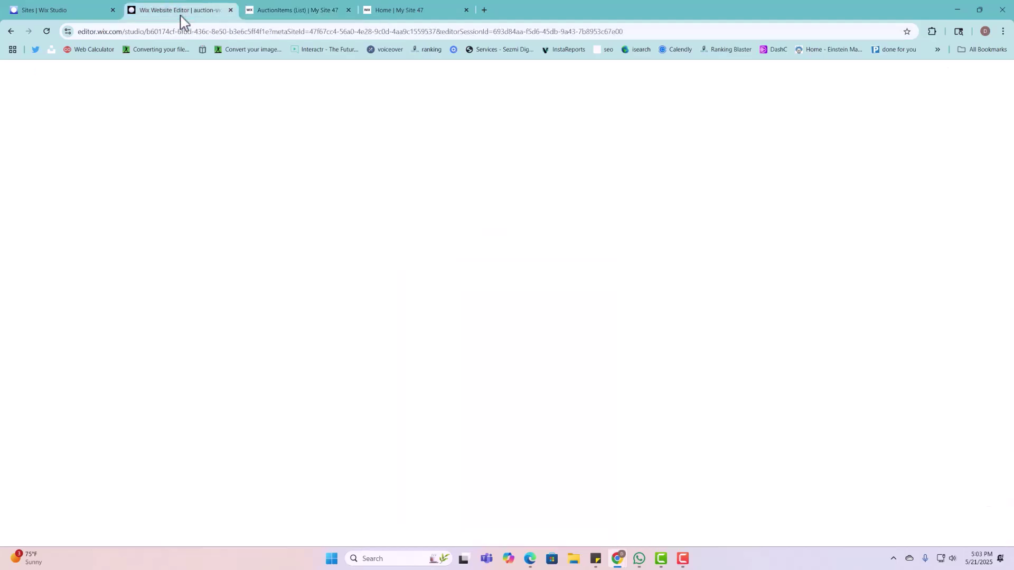
left_click(664, 209)
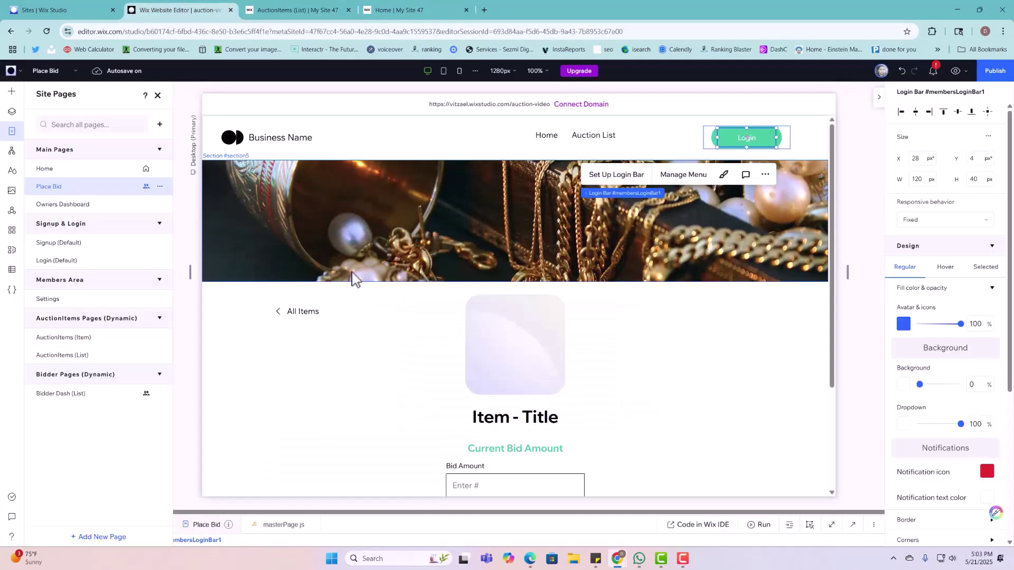
left_click(95, 355)
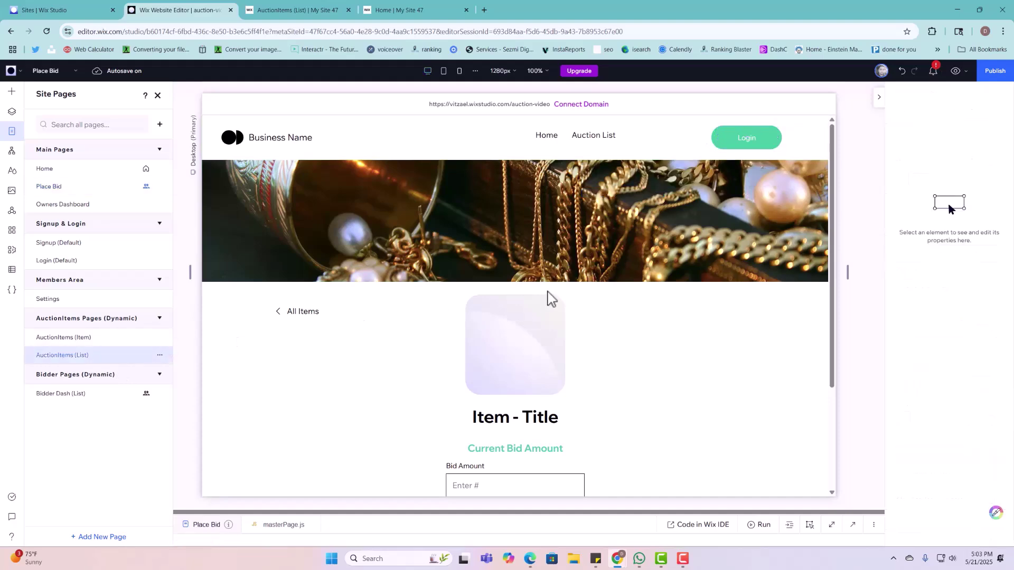
scroll(287, 401, "down", 3)
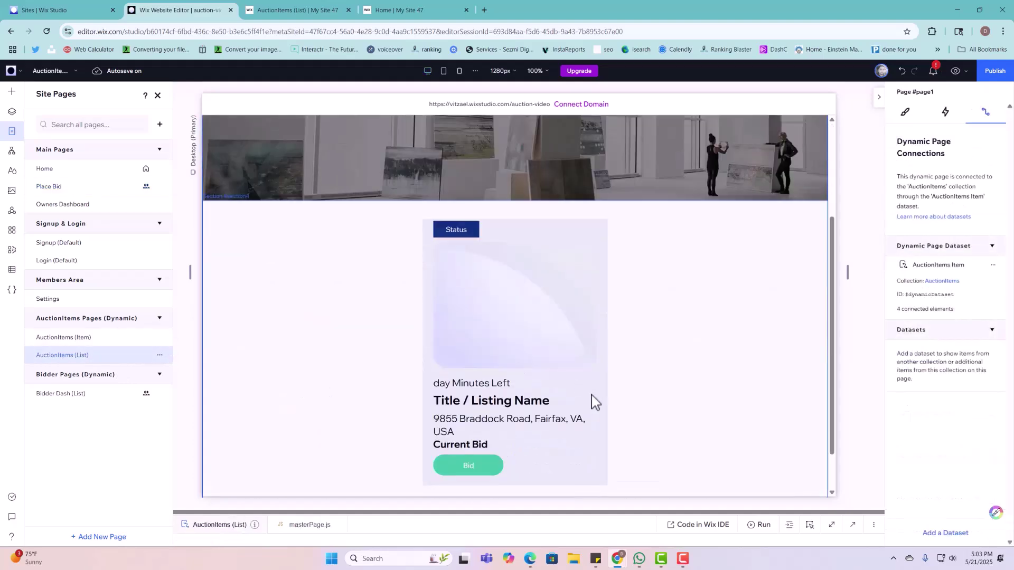
Step: Connect the card's Title / Listing Name text to the Title (Text) field and republish
left_click(537, 407)
left_click(537, 406)
left_click(537, 407)
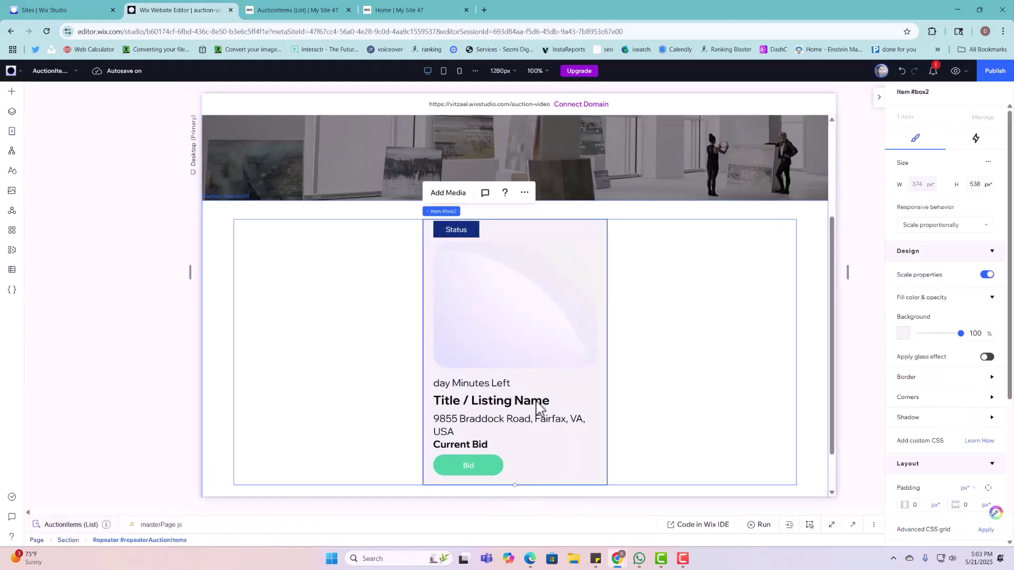
left_click(537, 407)
left_click(537, 407)
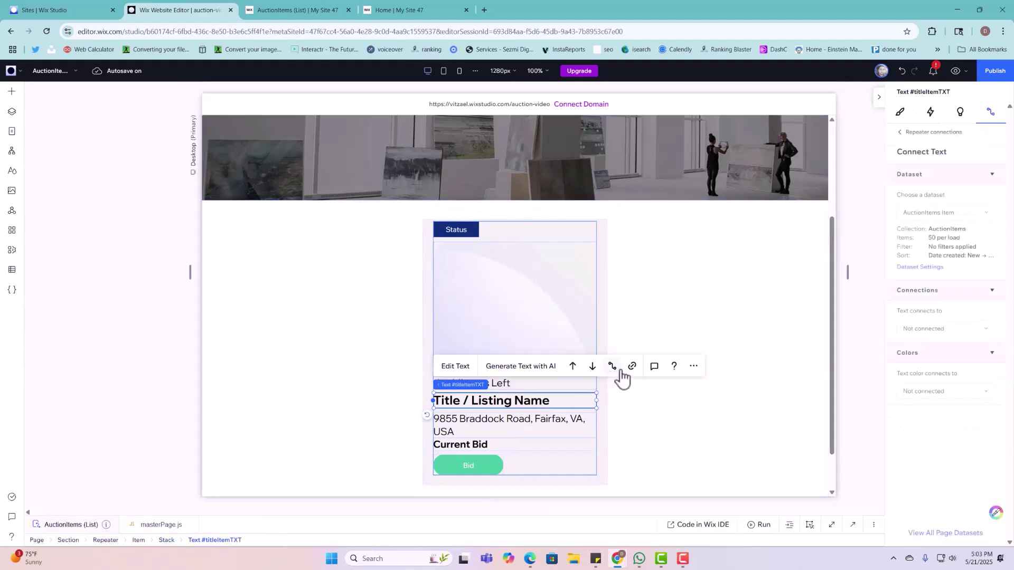
left_click(957, 331)
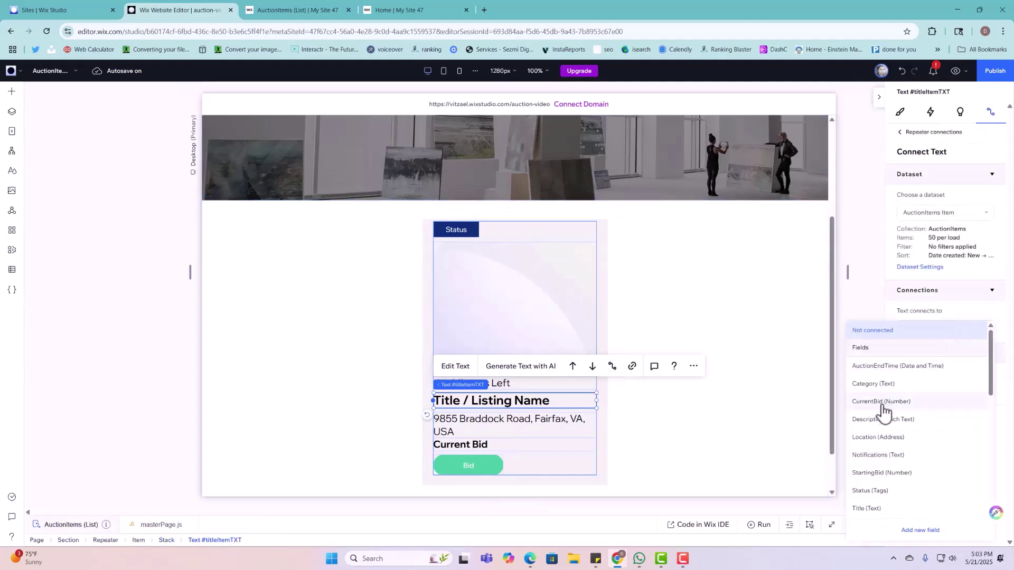
left_click(865, 508)
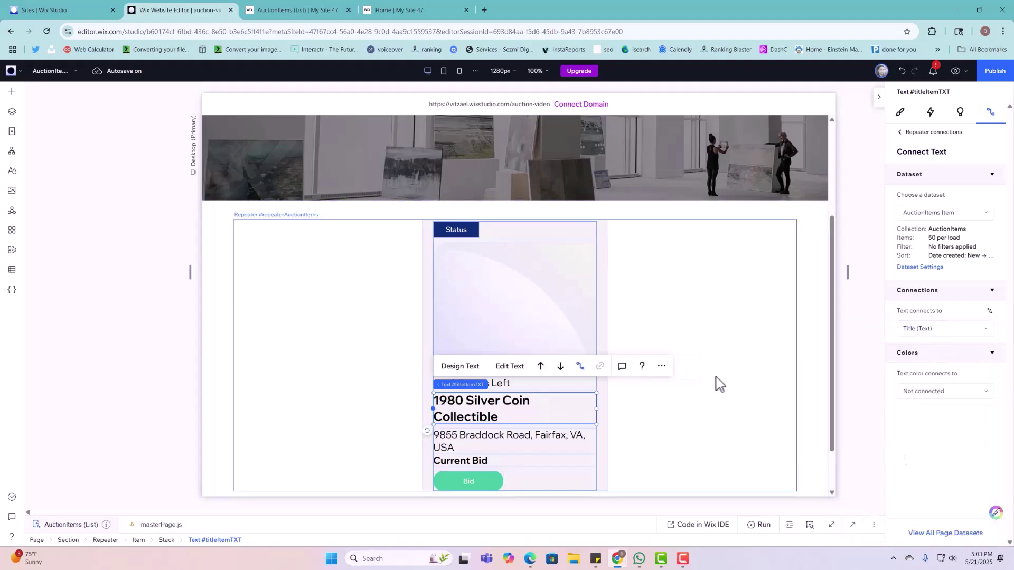
left_click(983, 74)
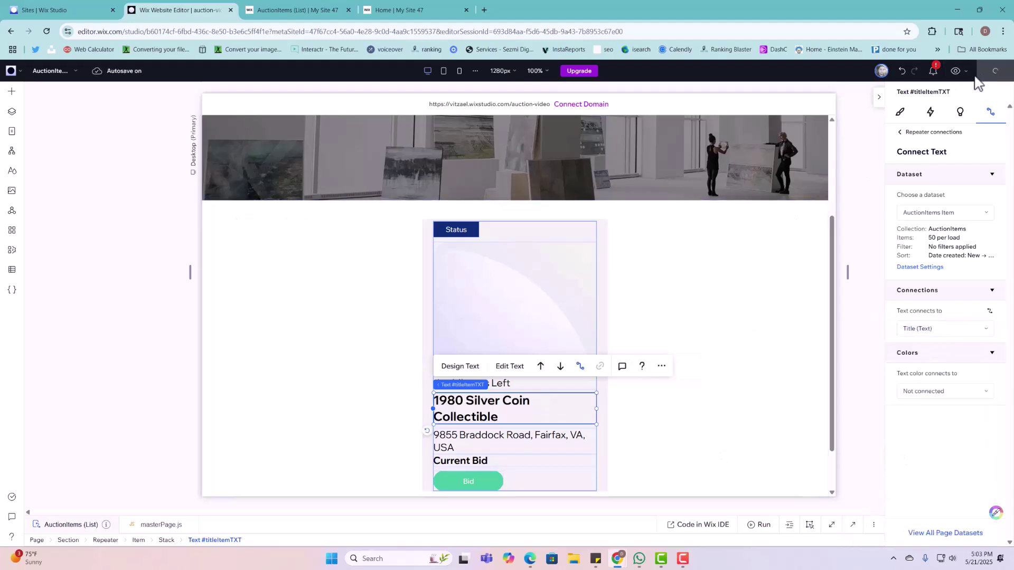
left_click(336, 9)
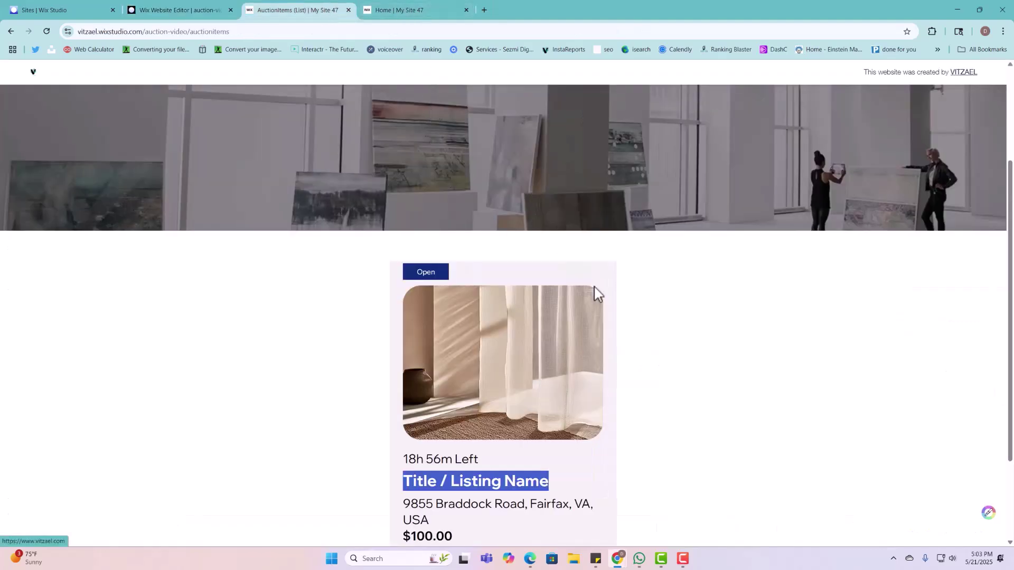
Step: Reload the live auction list twice and confirm the card title reads 1980 Silver Coin Collectible
scroll(658, 341, "up", 3)
scroll(422, 317, "down", 4)
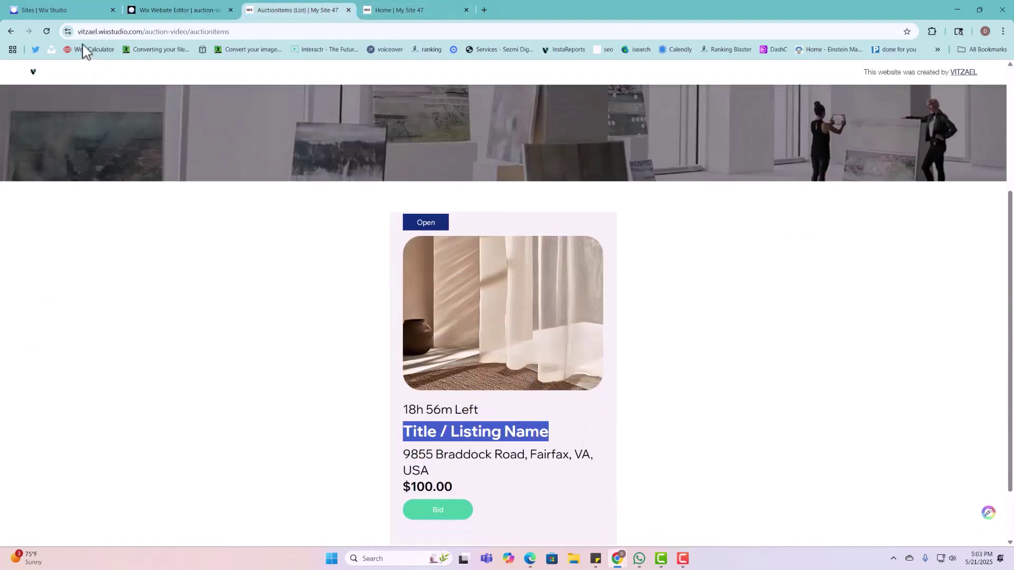
left_click(46, 31)
scroll(449, 159, "up", 4)
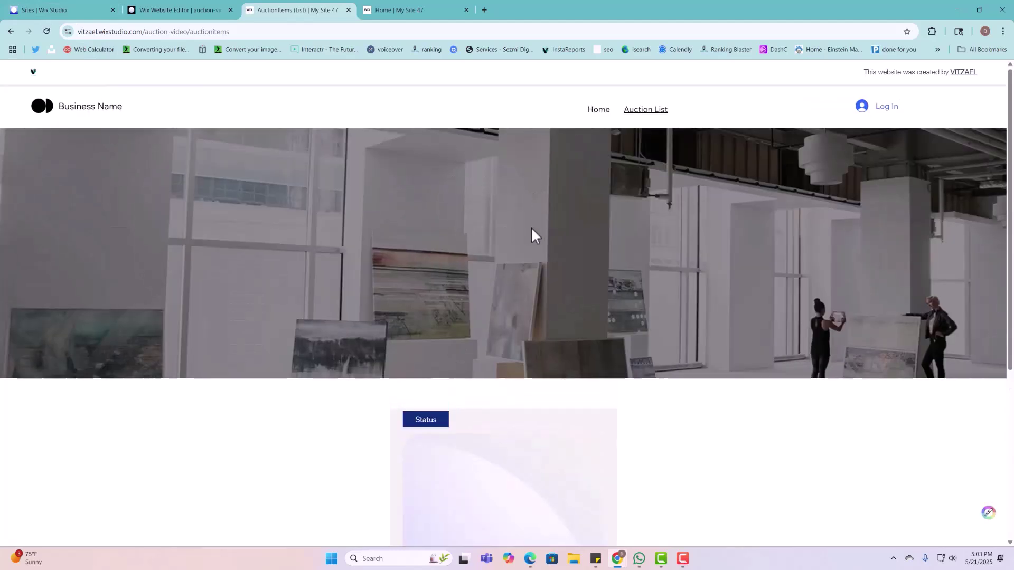
scroll(511, 392, "down", 4)
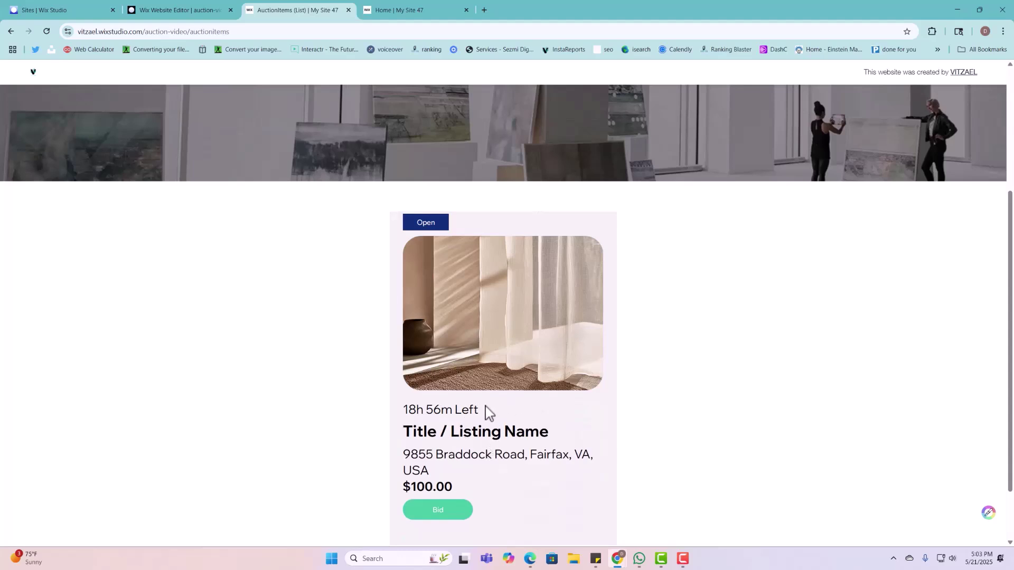
left_click(47, 31)
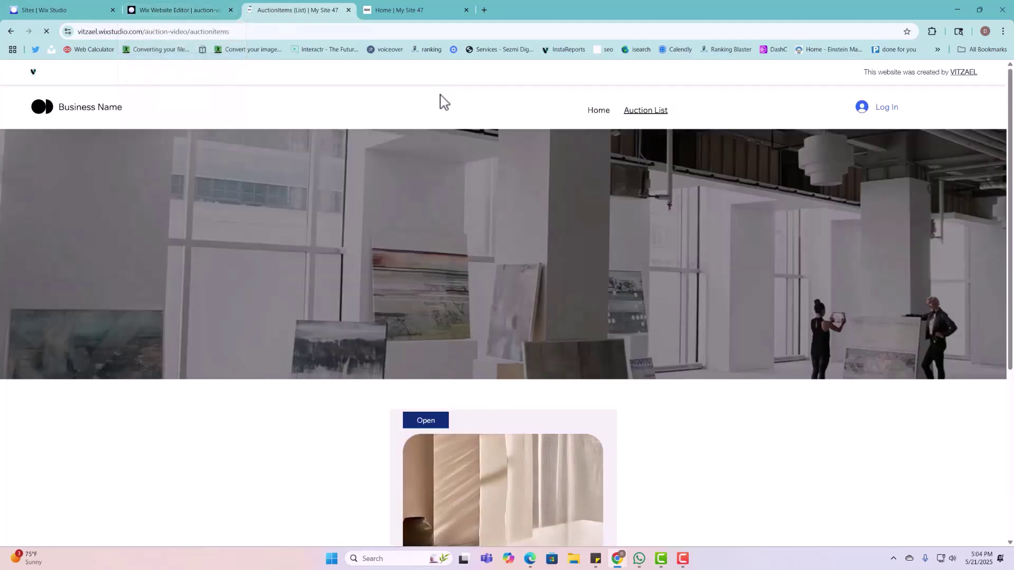
scroll(492, 362, "down", 5)
triple_click(491, 393)
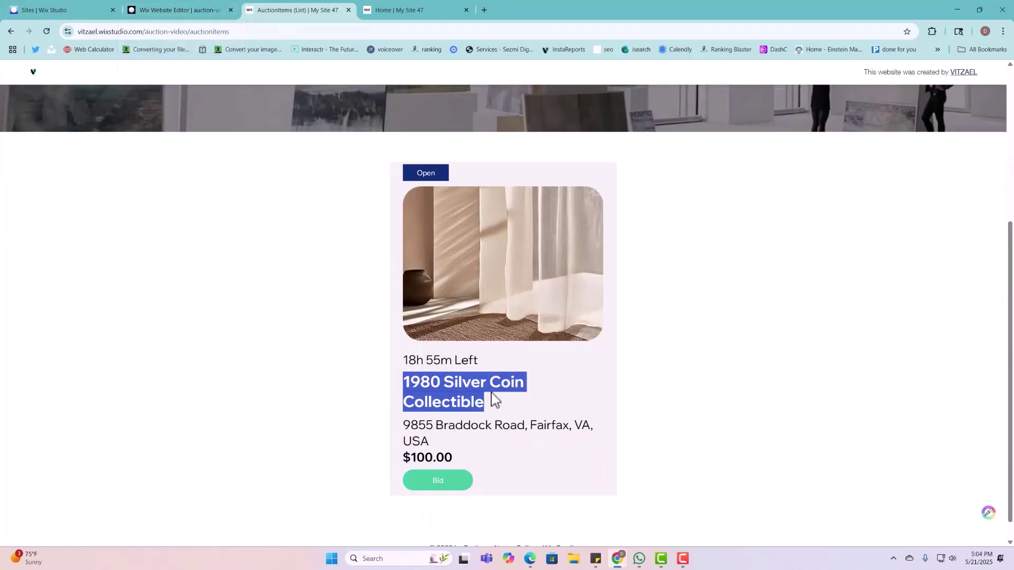
scroll(489, 370, "up", 4)
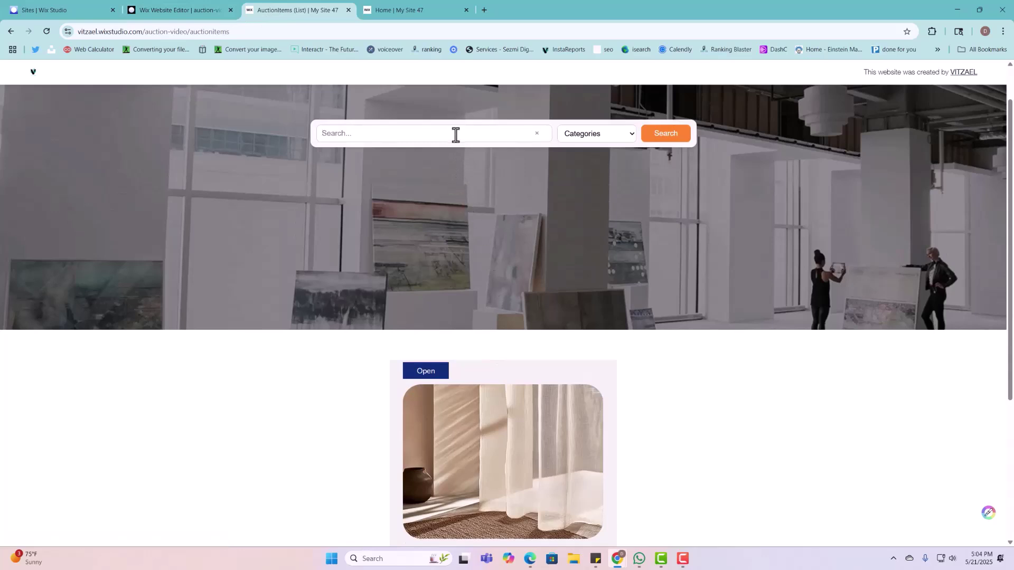
Step: Search the auction list for 1980 Silver Coin Collectible using the 'si' suggestion and view its card
left_click(455, 135)
type("si")
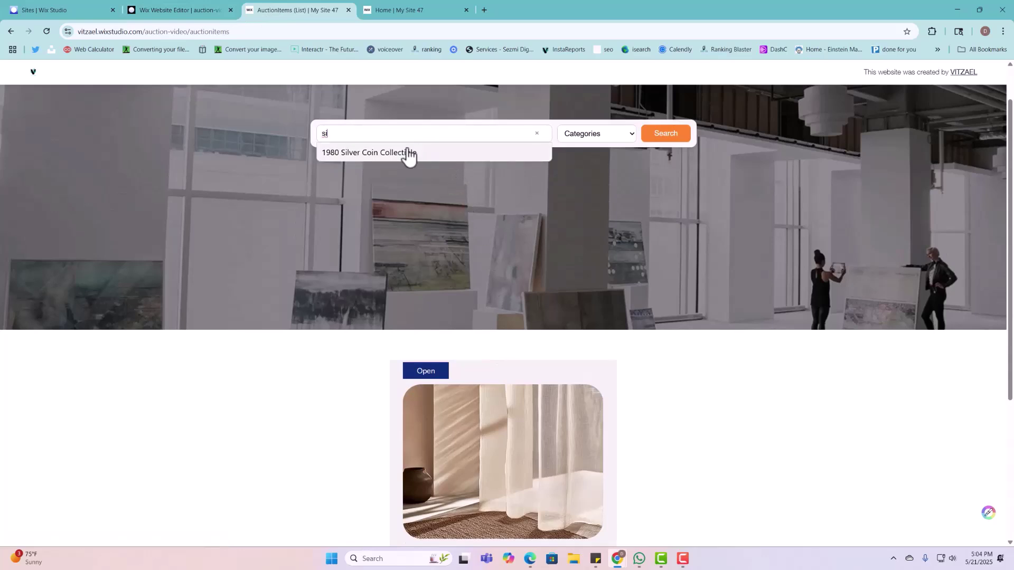
left_click(410, 154)
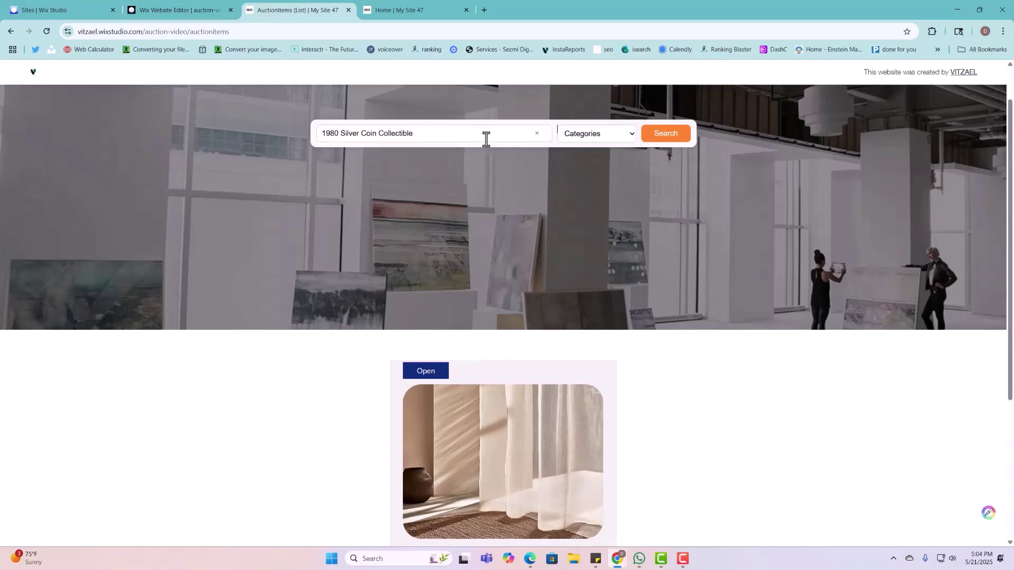
left_click(663, 135)
scroll(431, 457, "down", 5)
scroll(482, 384, "up", 1)
scroll(482, 384, "up", 2)
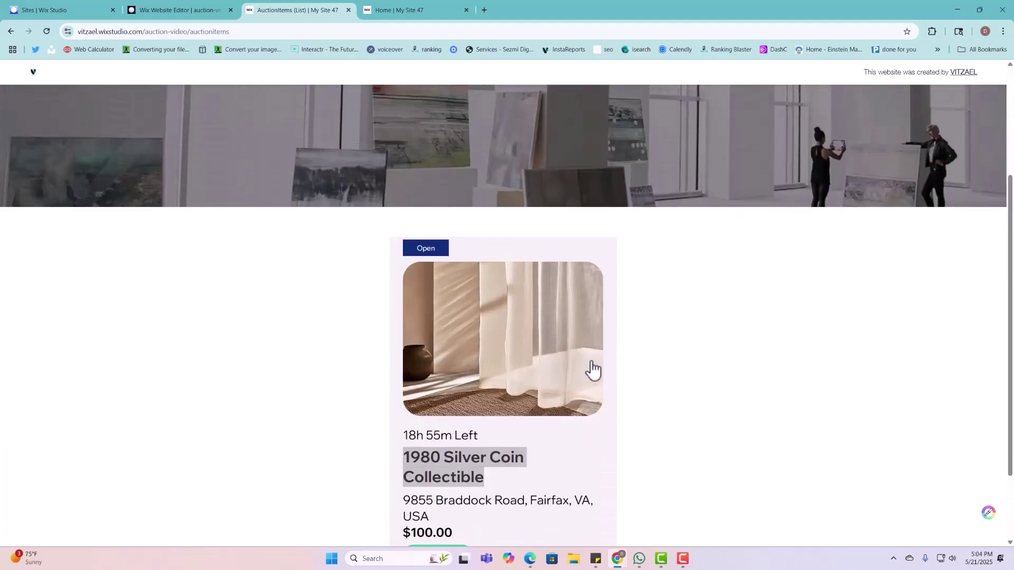
left_click(684, 360)
scroll(681, 370, "up", 4)
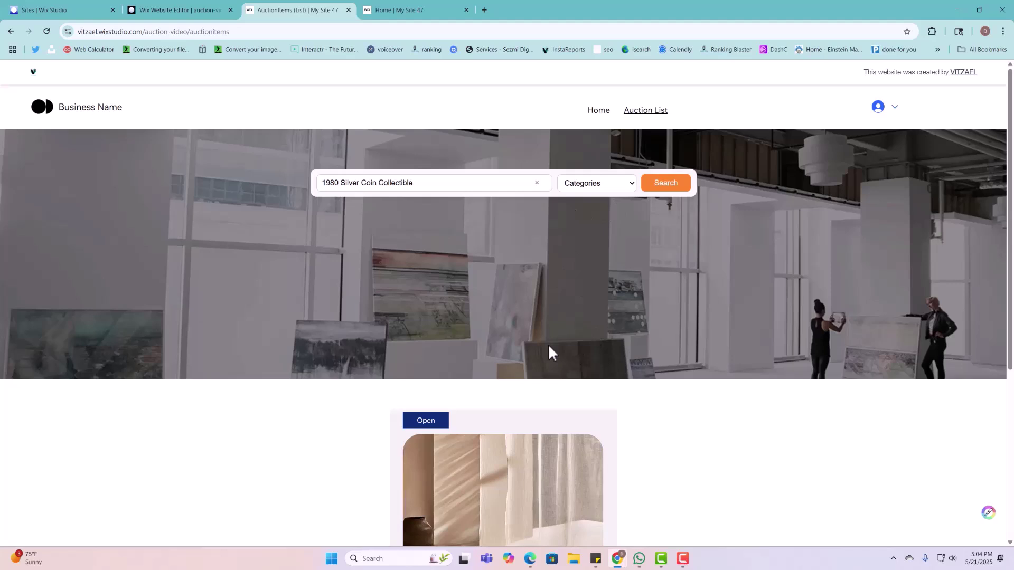
scroll(581, 414, "down", 2)
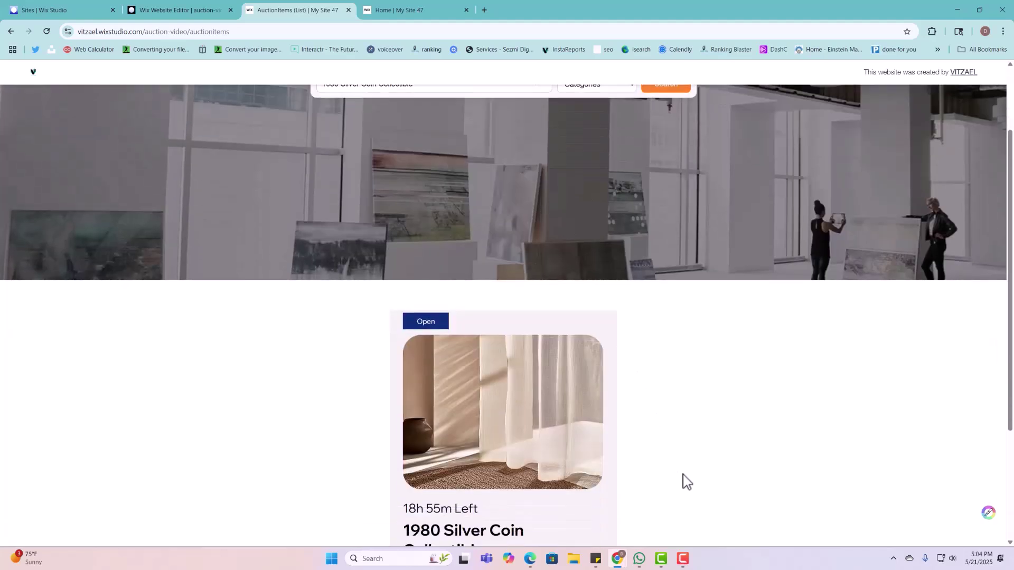